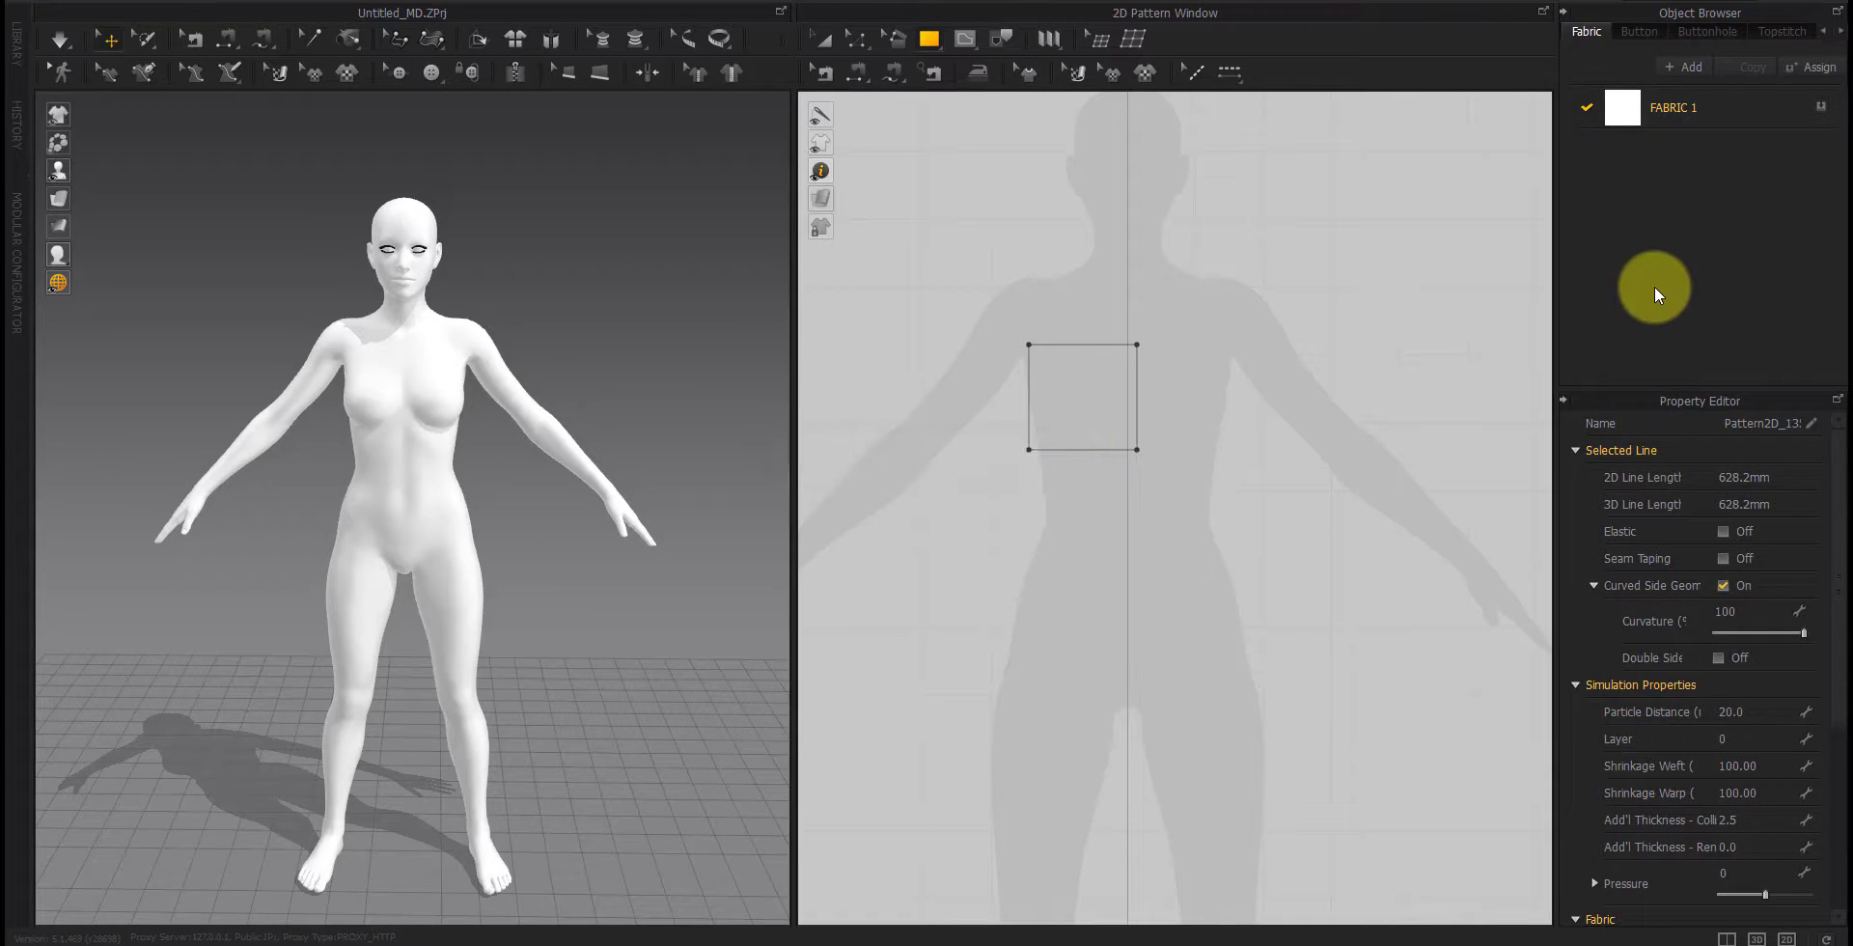
# Step: Change the colour of FABRIC 1 to dark gray
pyautogui.click(1664, 108)
pyautogui.click(1793, 679)
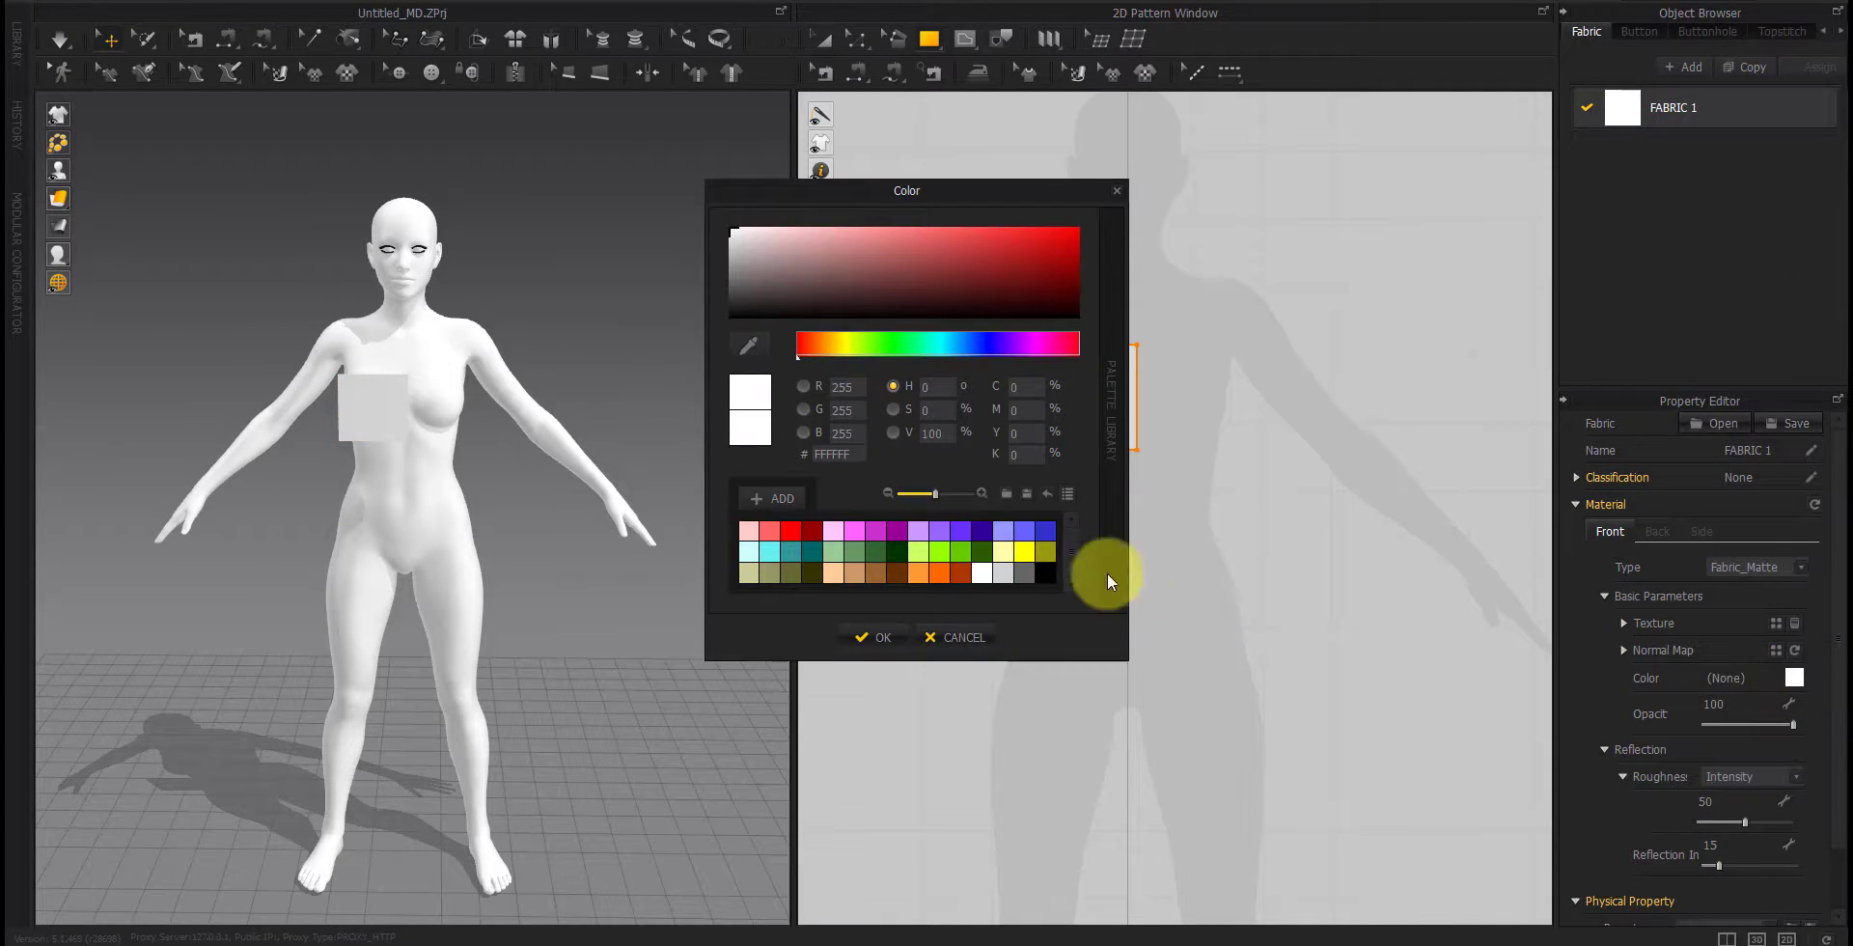
pyautogui.click(1012, 573)
pyautogui.click(882, 635)
# Step: Split the top edge of the square pattern uniformly into 2 segments
pyautogui.scroll(5, 1061, 376)
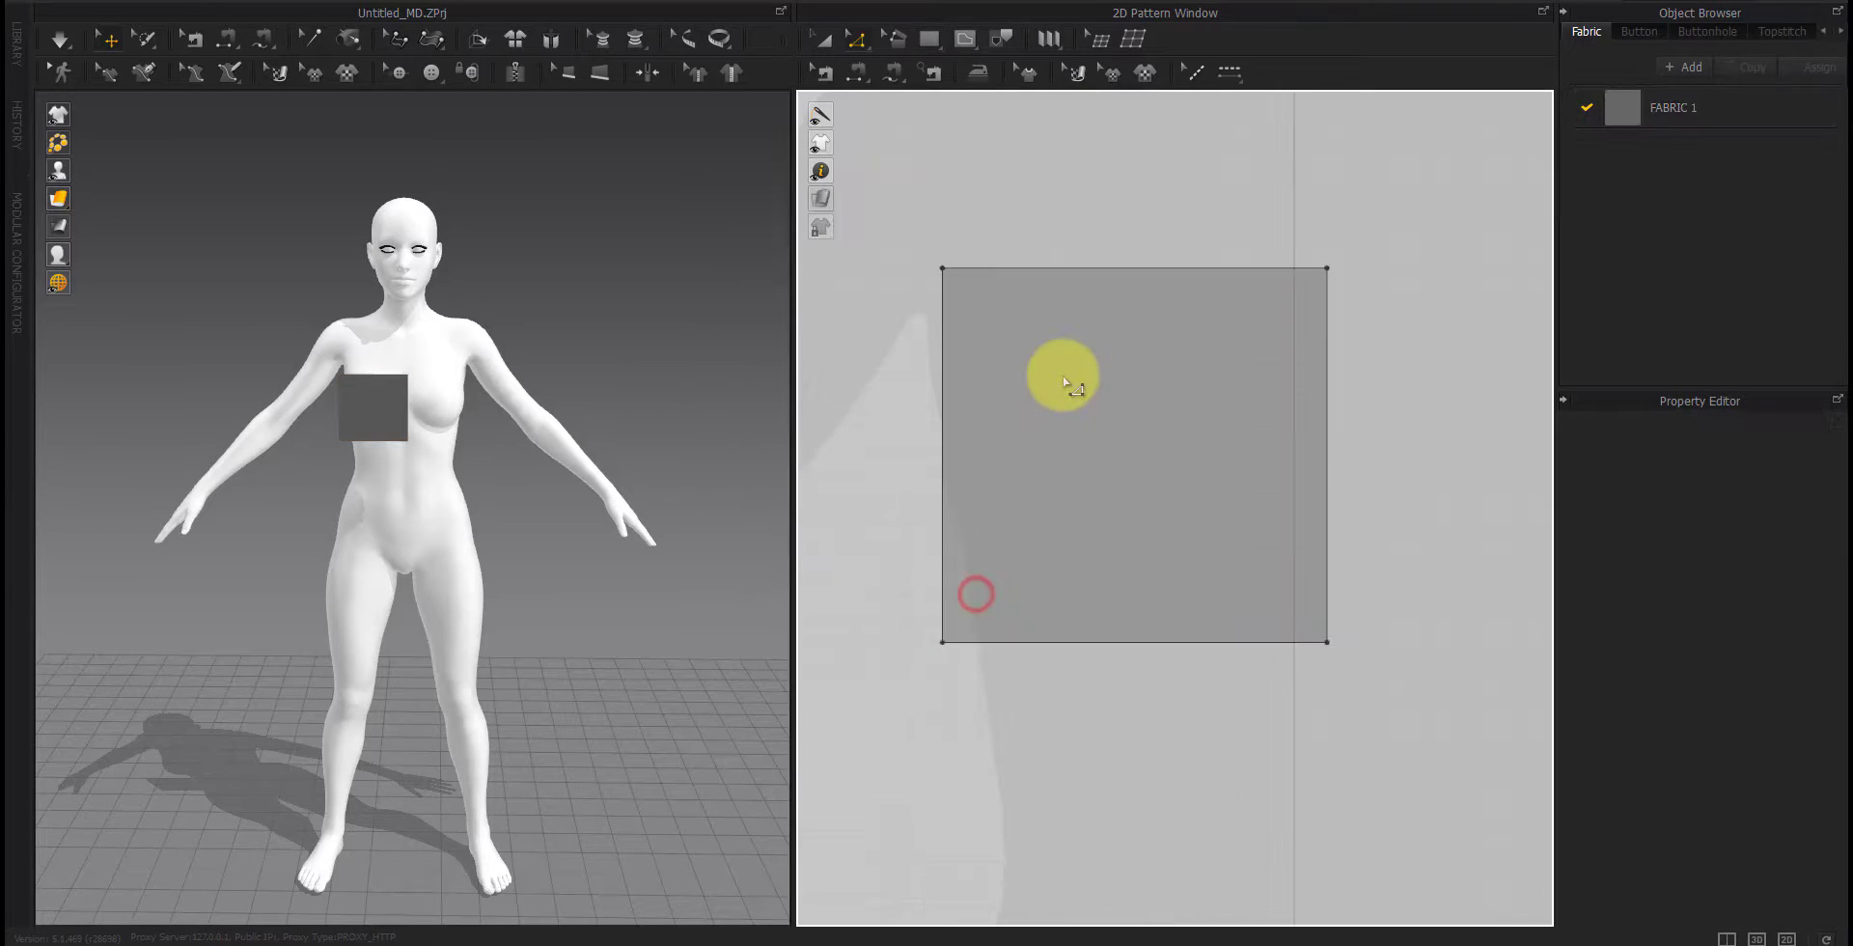
pyautogui.scroll(-2, 992, 490)
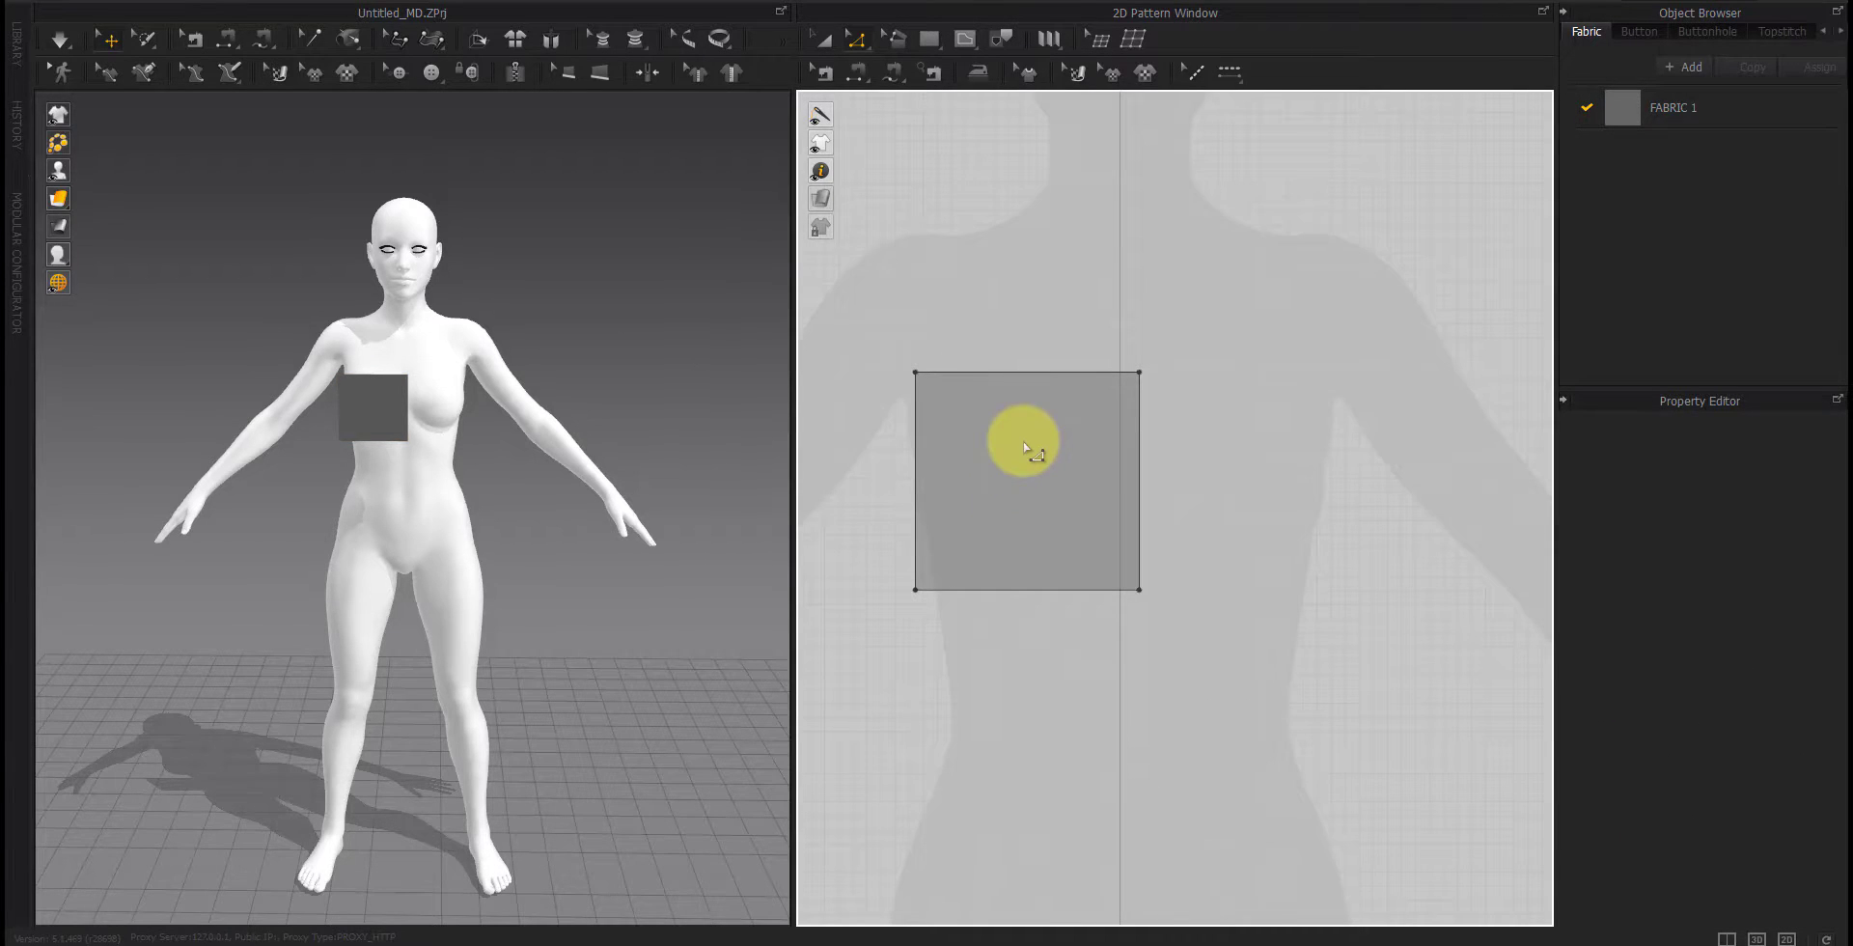
pyautogui.rightClick(1018, 373)
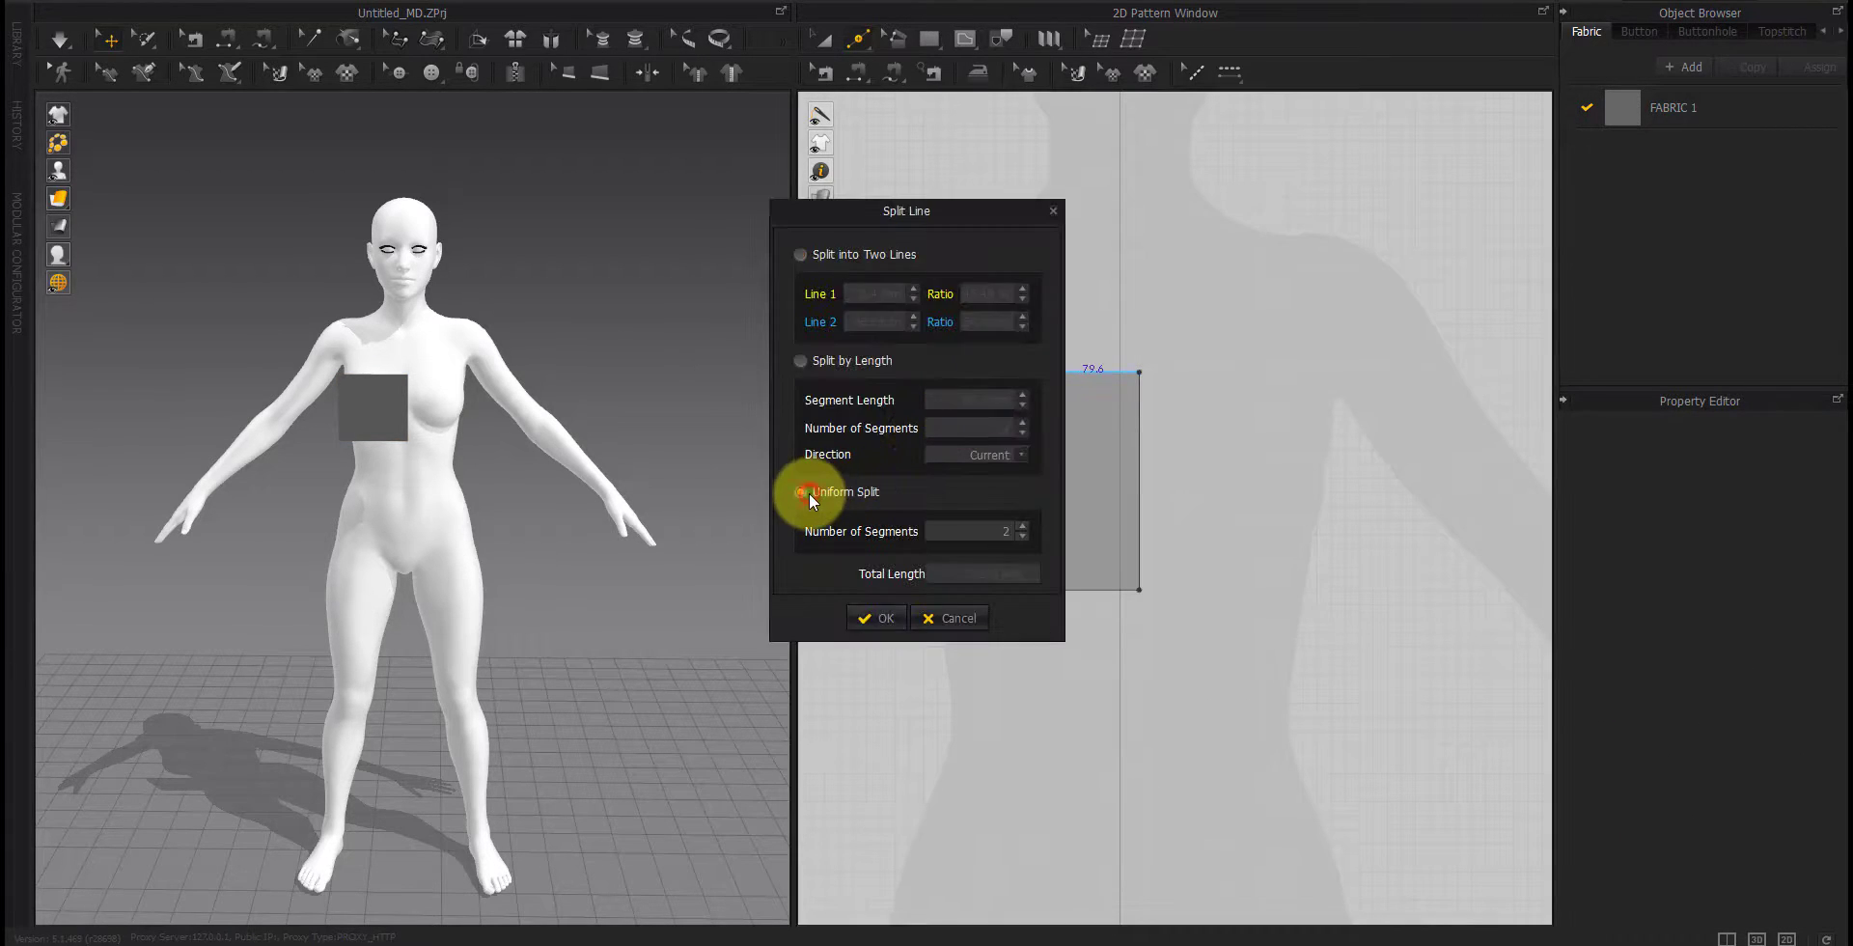
pyautogui.click(877, 617)
# Step: Move the midpoint of the pattern's top edge straight up by 50 mm to form a peak
pyautogui.moveTo(1026, 372); pyautogui.dragTo(1028, 331)
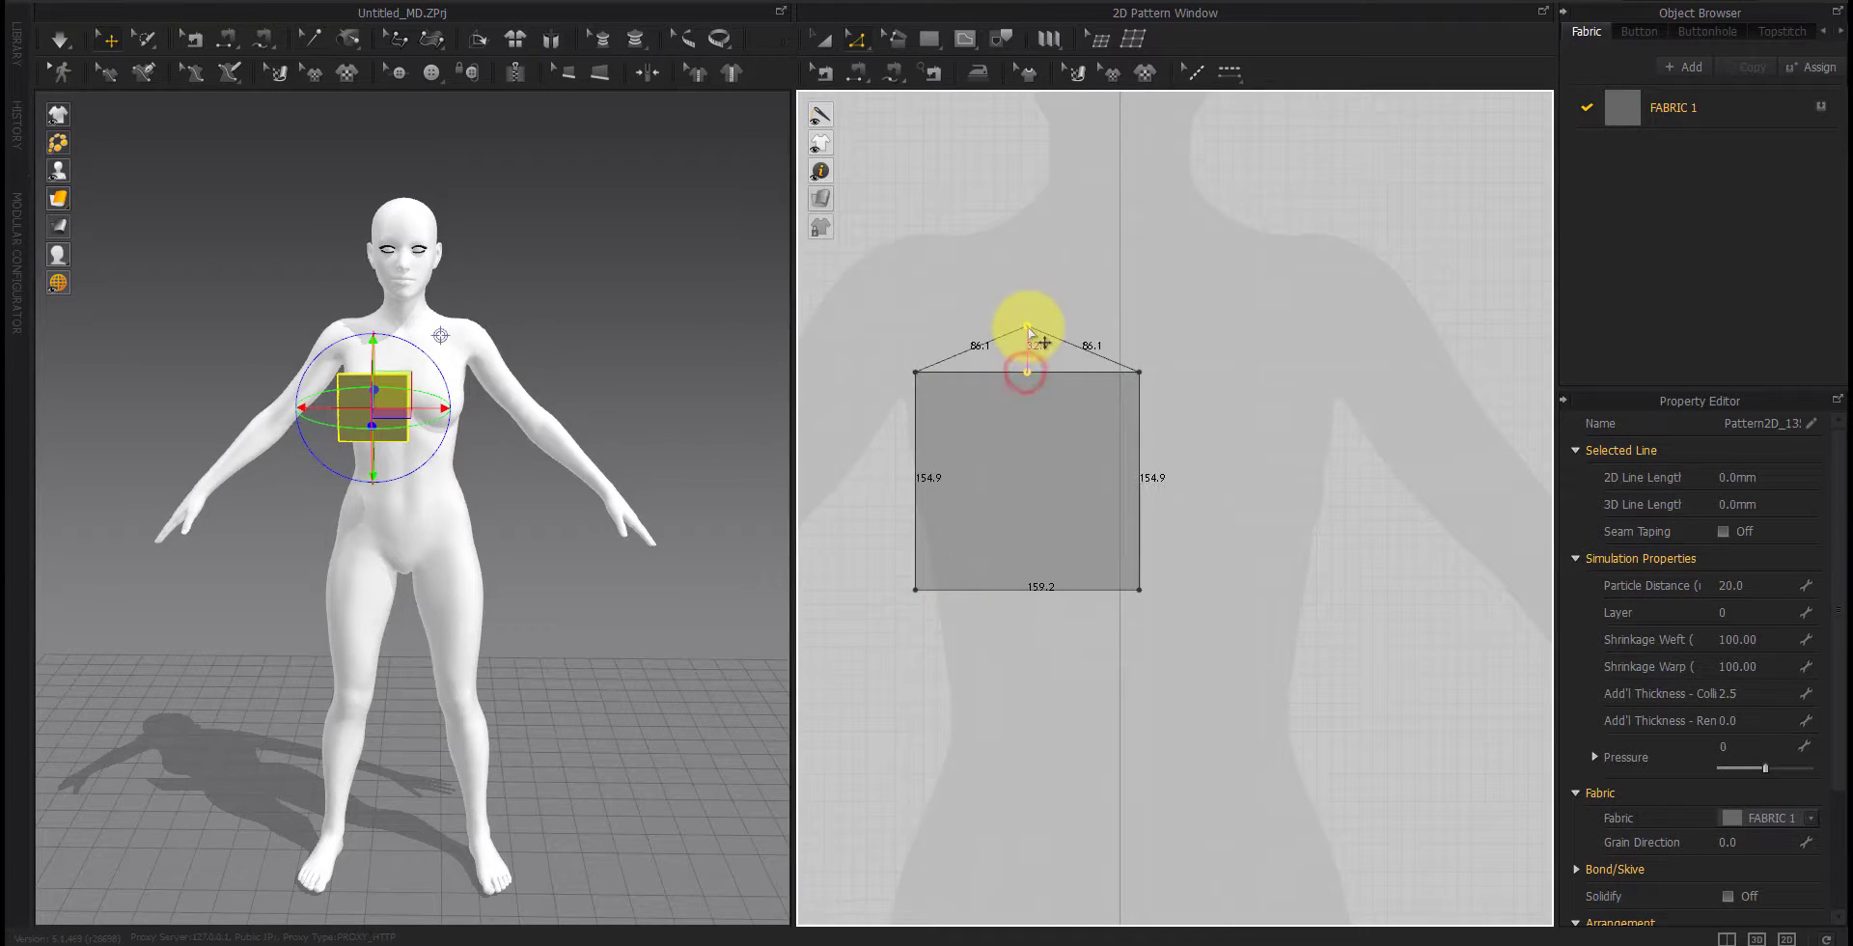
pyautogui.rightClick(1029, 333)
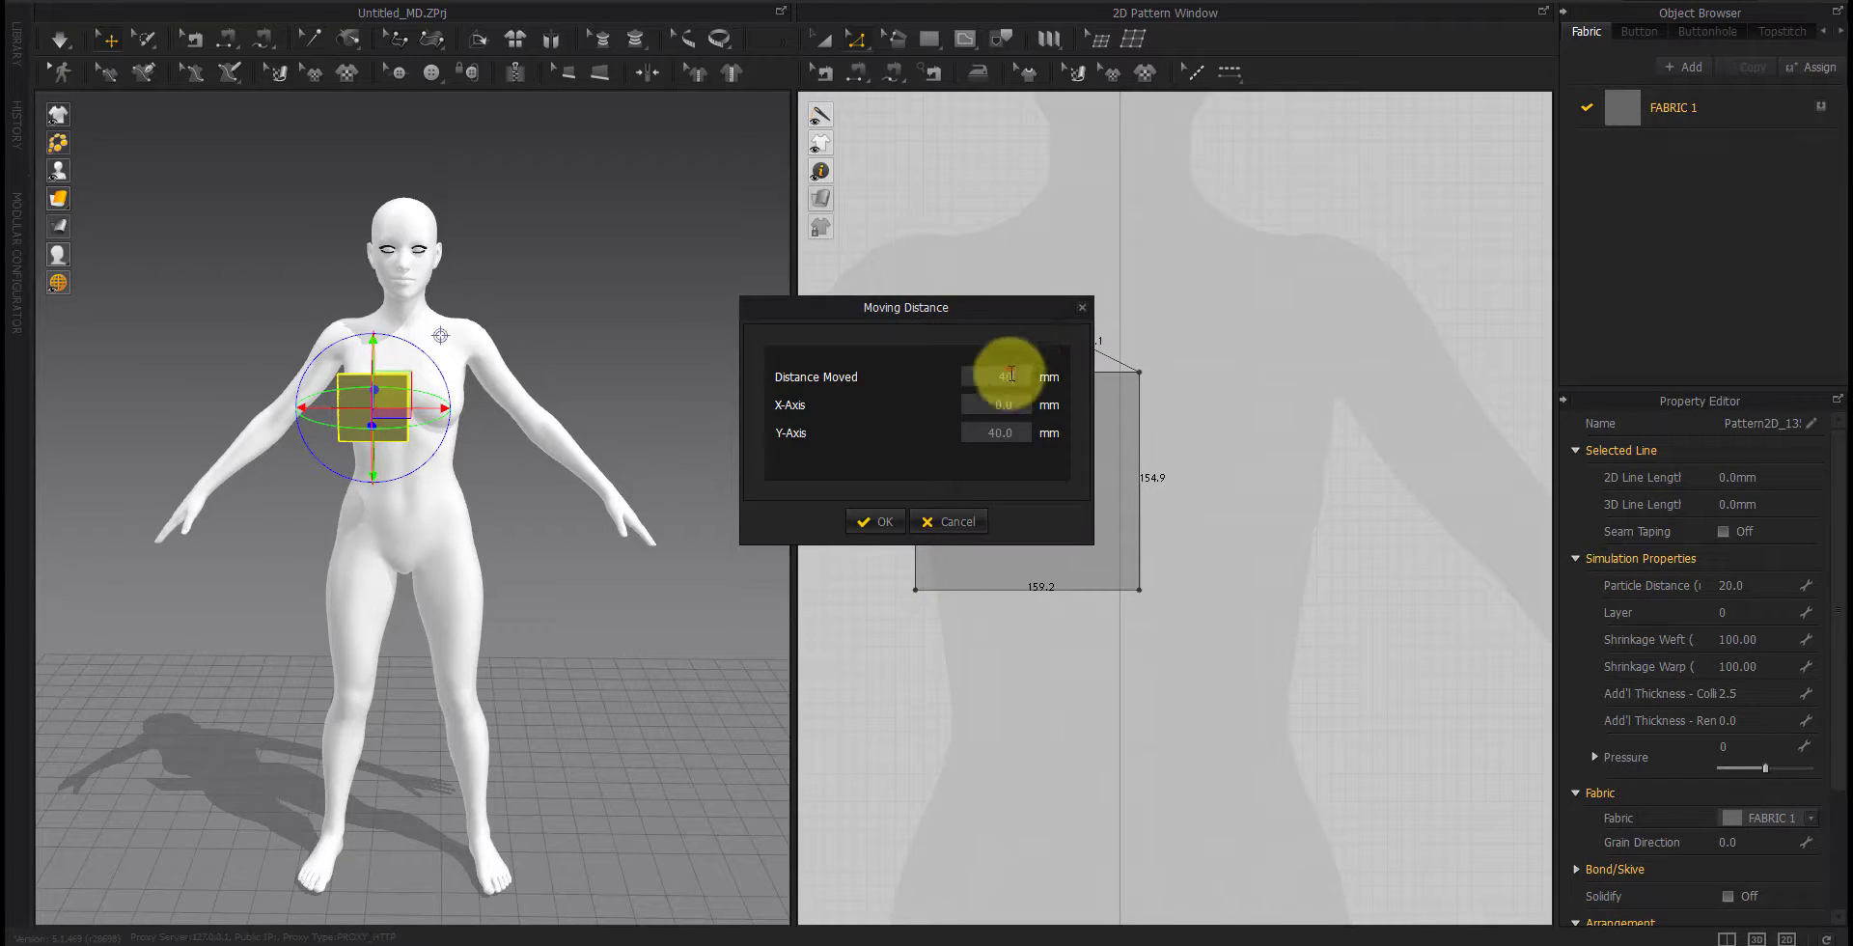
pyautogui.write('50')
pyautogui.press('Return')
# Step: Try converting the pattern's peak point to a curve point and undo the conversion
pyautogui.rightClick(1027, 303)
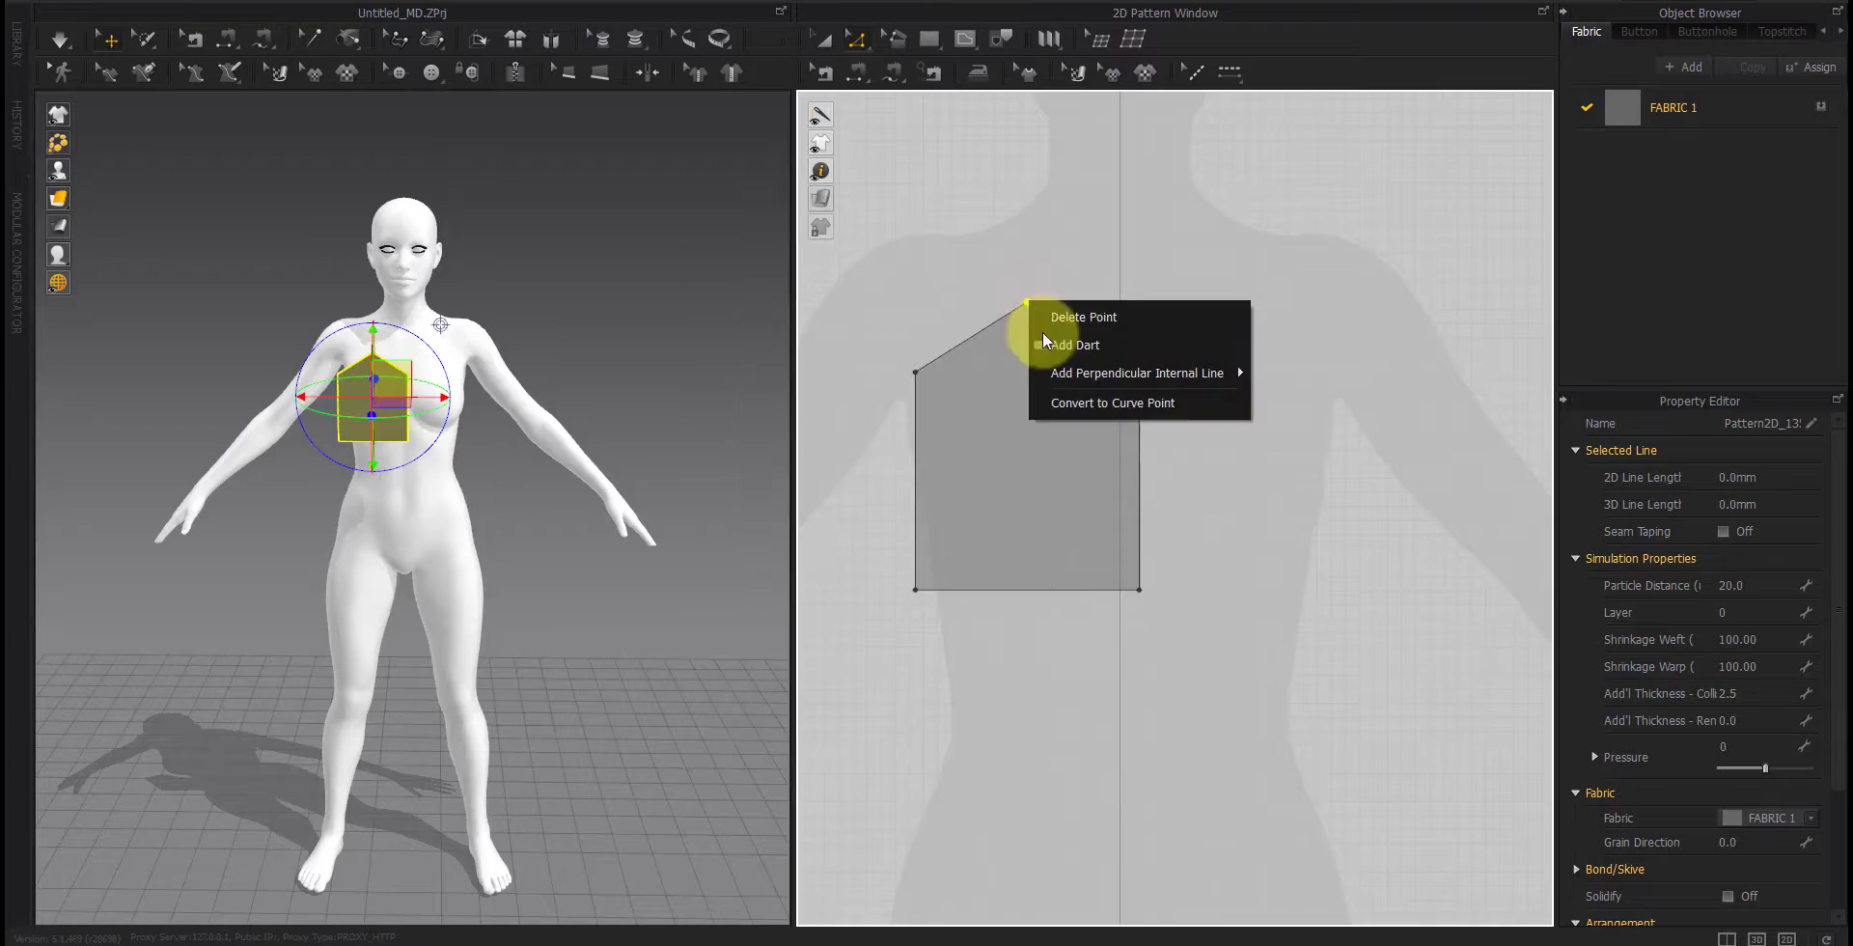
pyautogui.click(1075, 402)
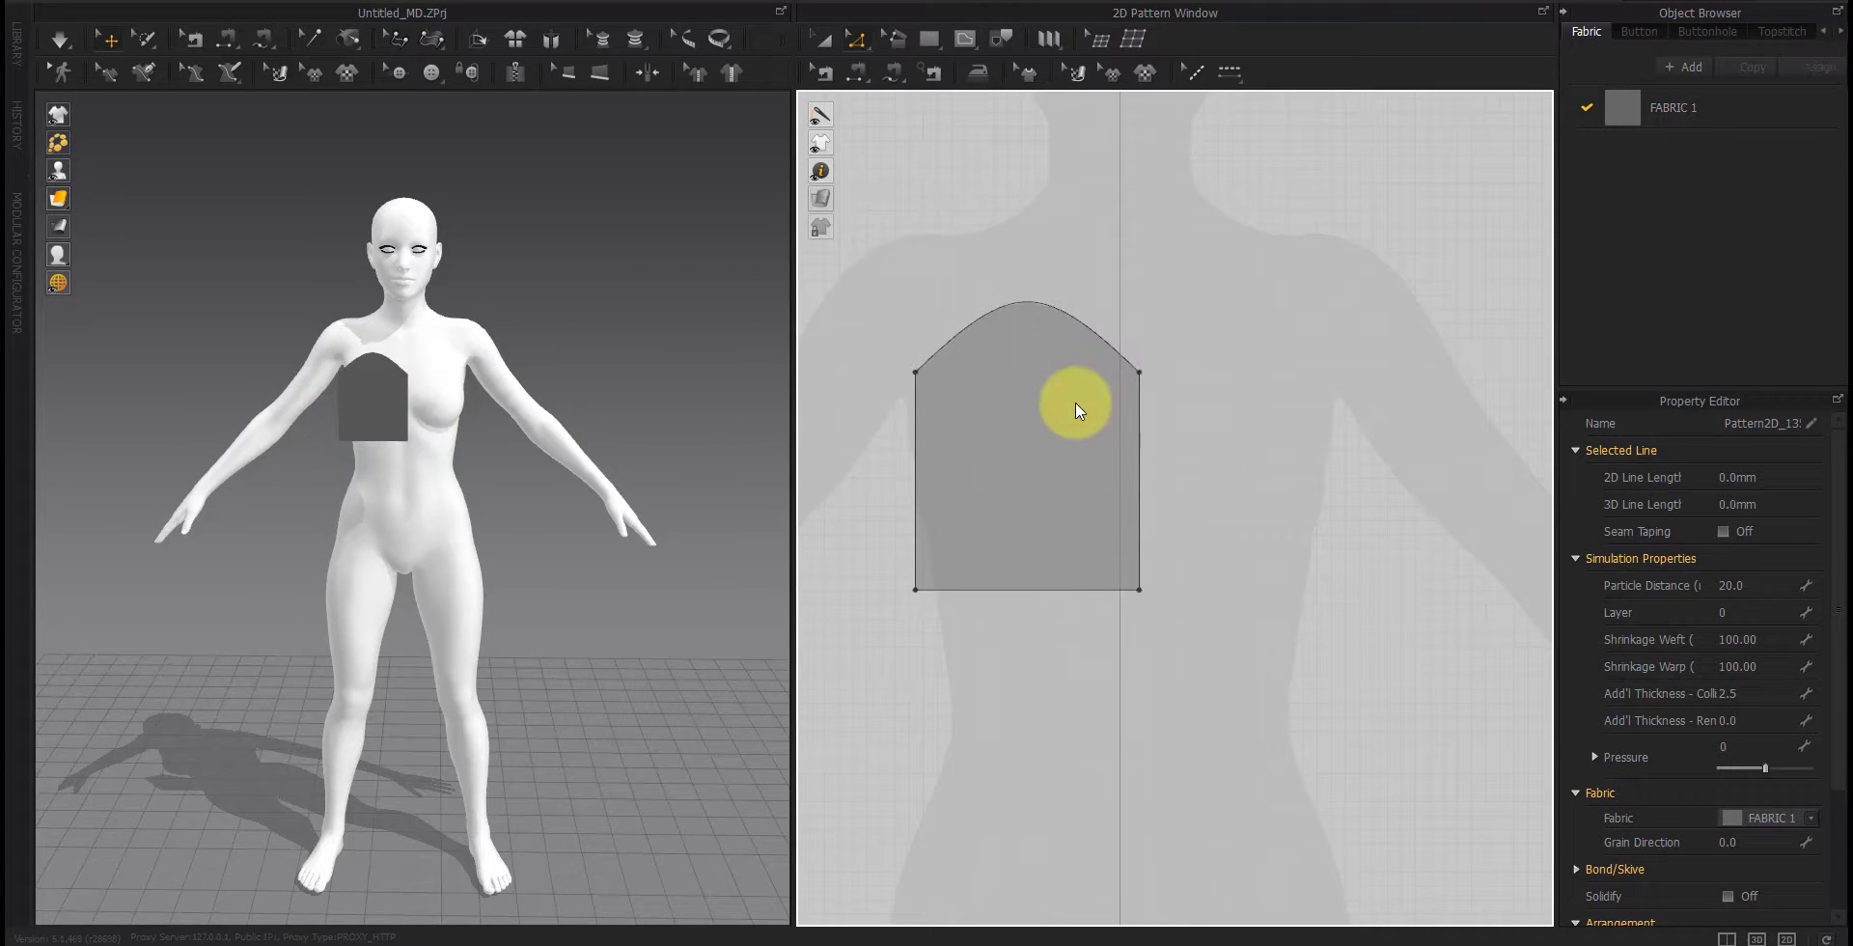
pyautogui.hotkey('ctrl', 'z')
# Step: Split both sloped top edges of the pattern 5 mm from the peak point
pyautogui.moveTo(1075, 295); pyautogui.dragTo(1062, 401, button='middle')
pyautogui.click(1063, 400)
pyautogui.scroll(6, 1025, 397)
pyautogui.moveTo(973, 467); pyautogui.dragTo(985, 471, button='middle')
pyautogui.press('x')
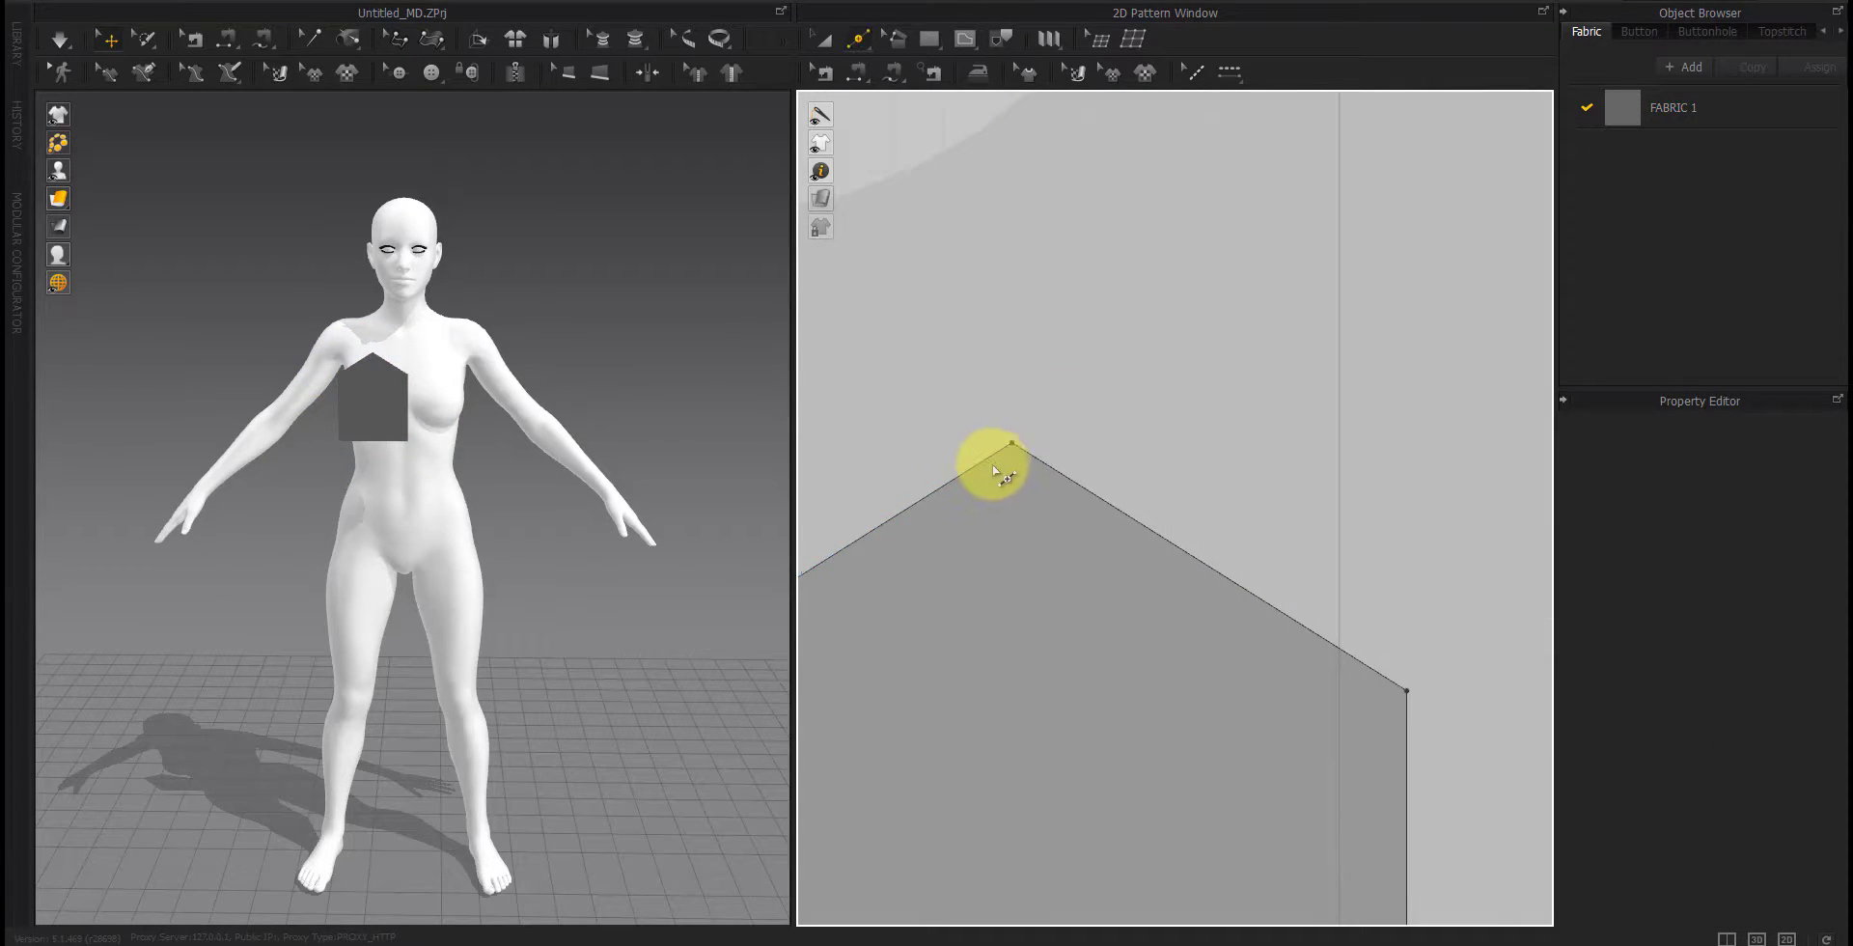
pyautogui.rightClick(994, 462)
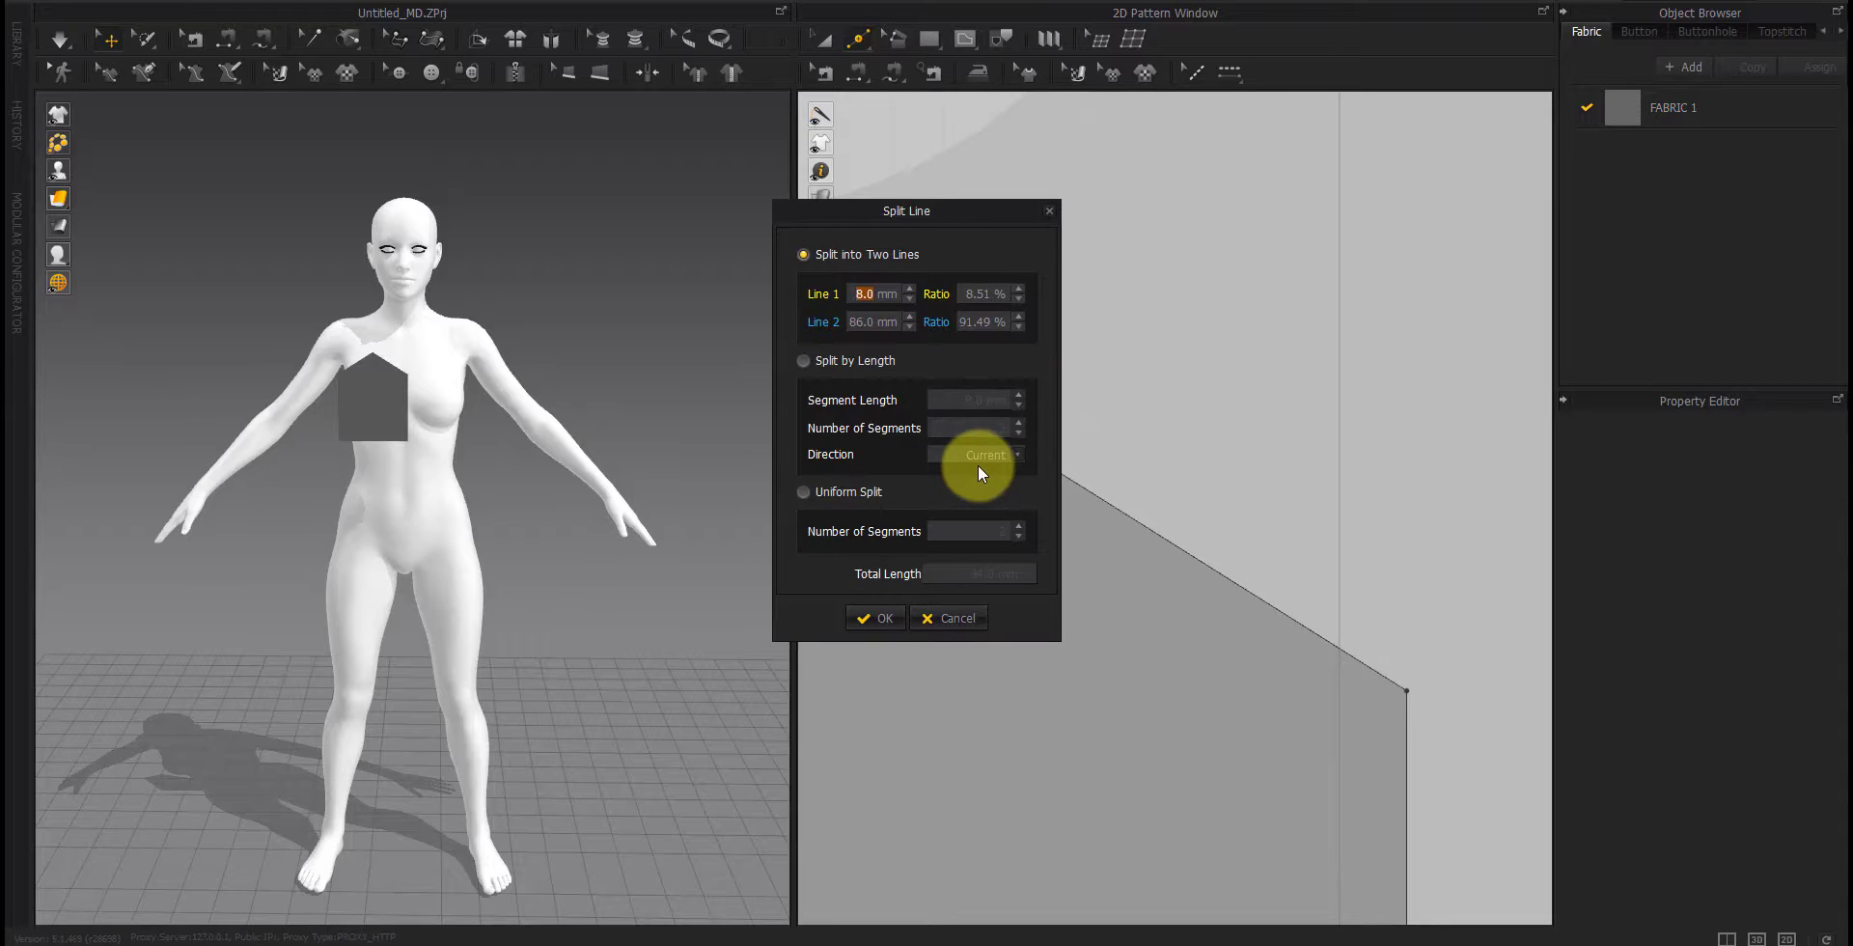
pyautogui.write('5')
pyautogui.click(868, 617)
pyautogui.click(1031, 446)
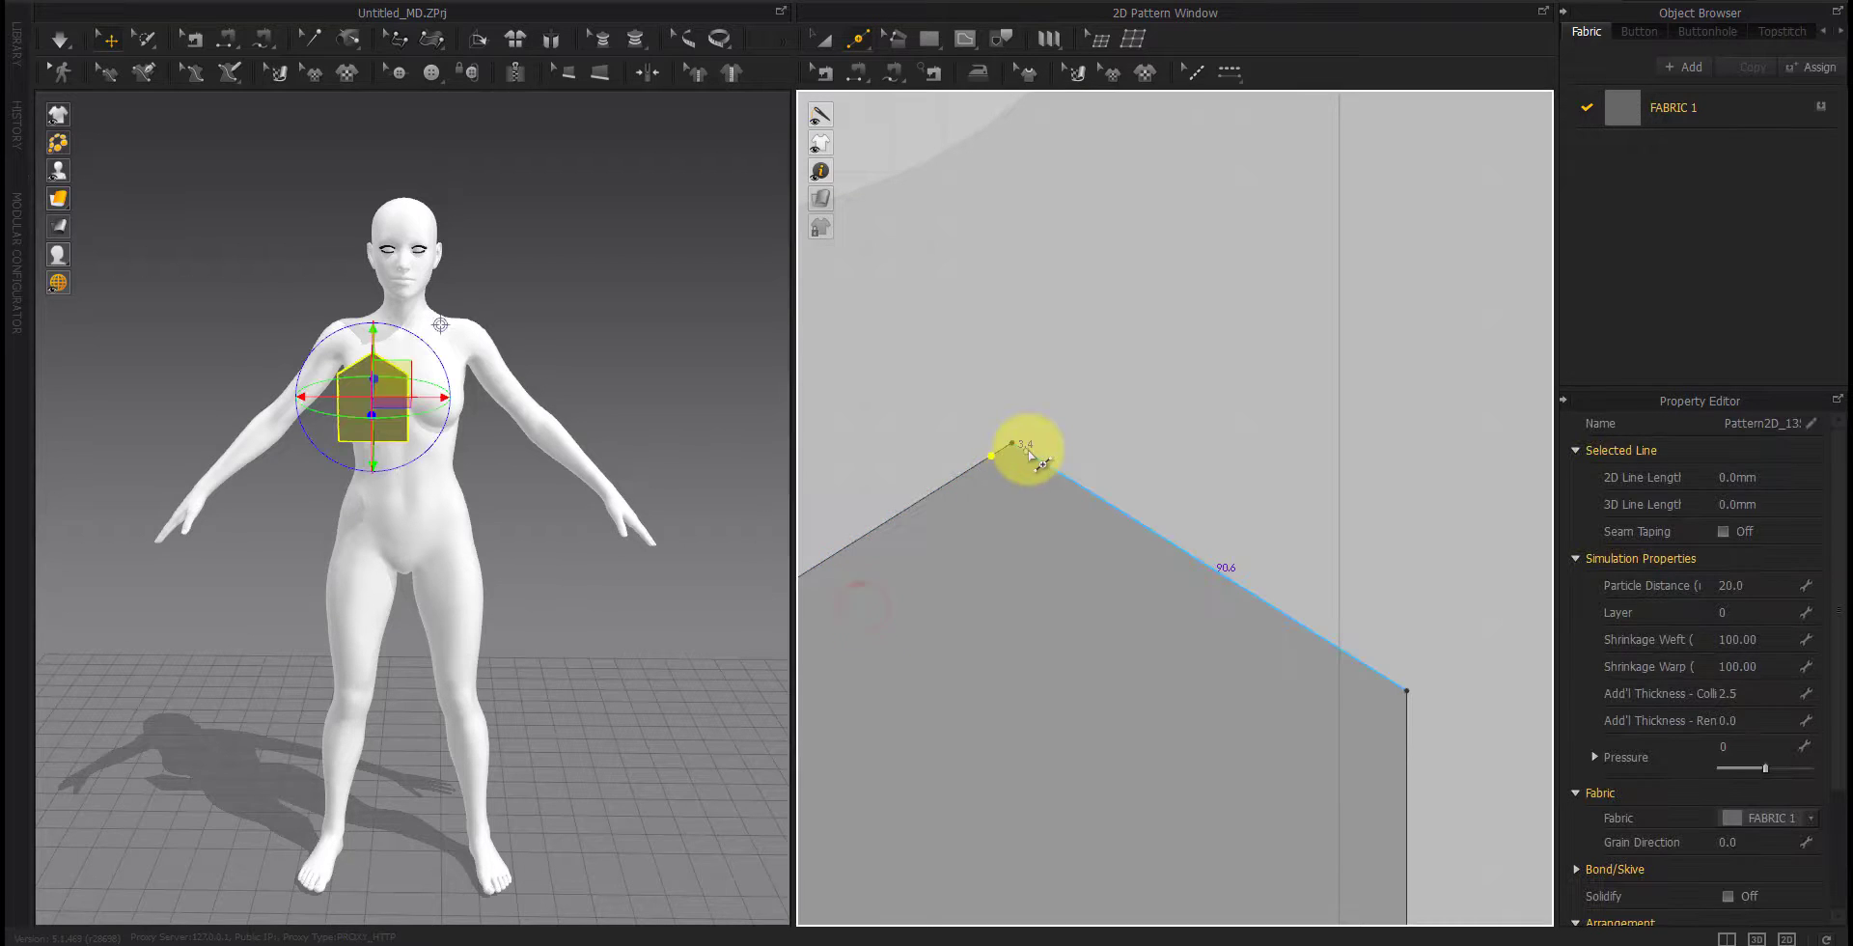
pyautogui.rightClick(1031, 446)
pyautogui.click(864, 620)
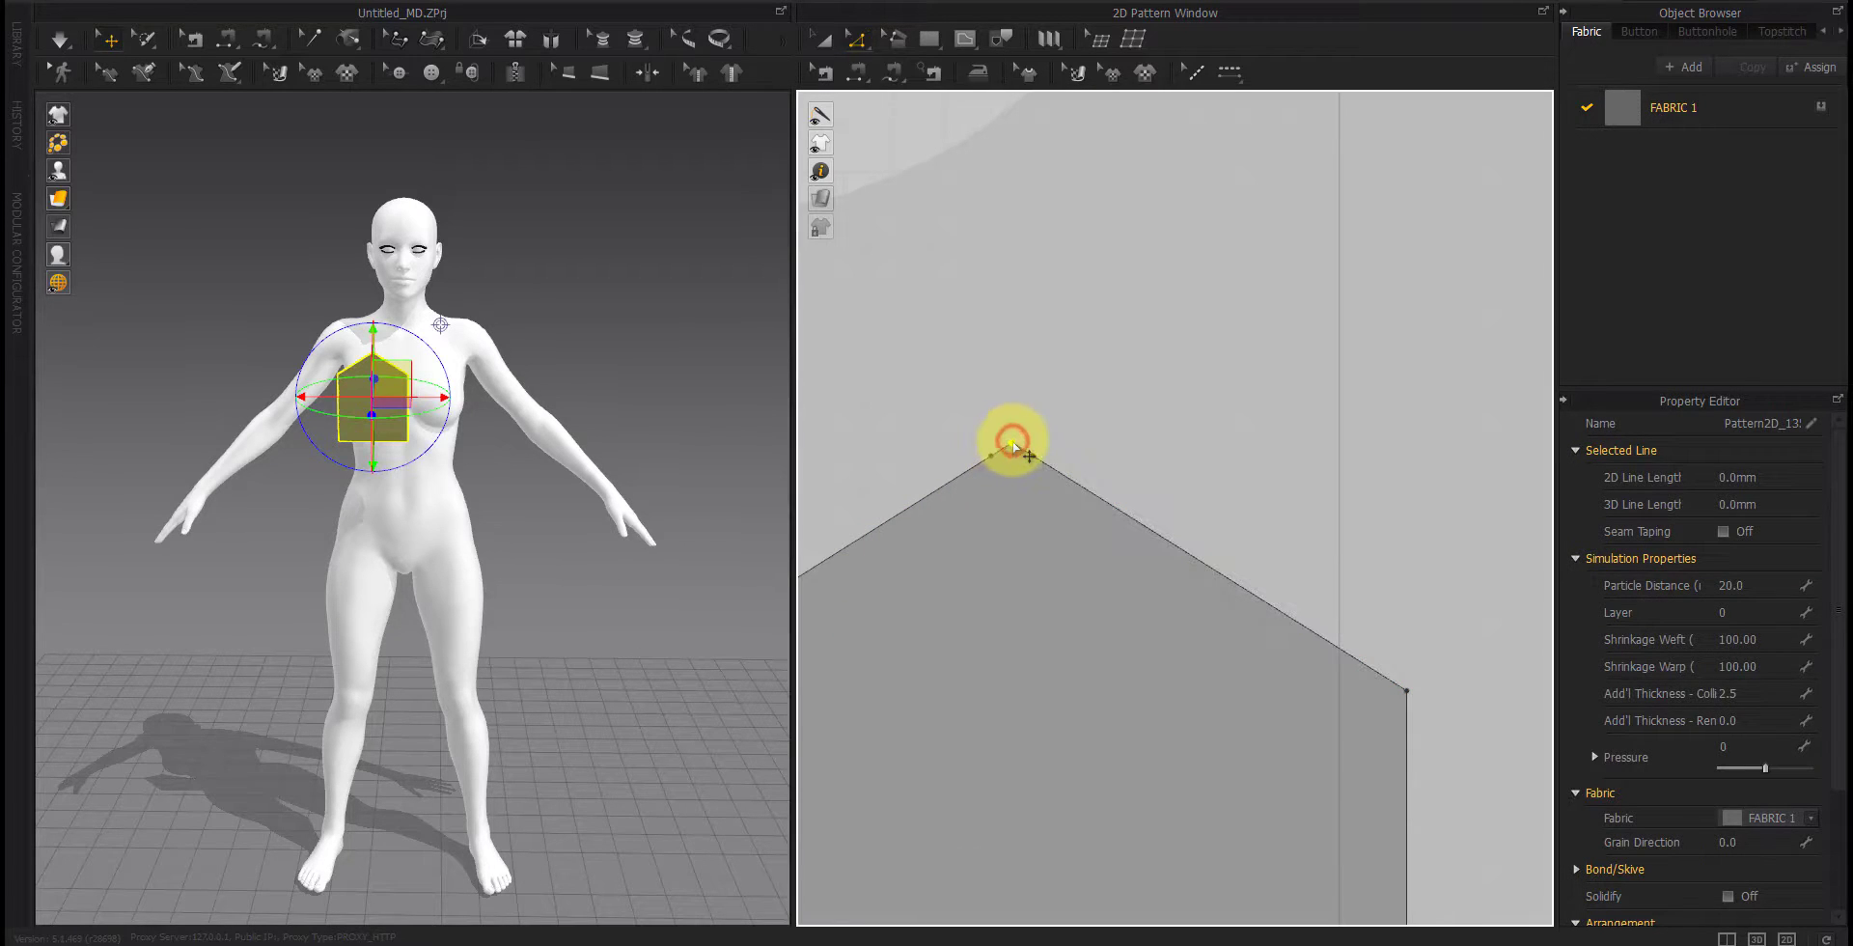
# Step: Delete the peak point and lengthen the resulting short flat edge at the top of the pattern
pyautogui.rightClick(1012, 442)
pyautogui.click(1028, 445)
pyautogui.click(1017, 459)
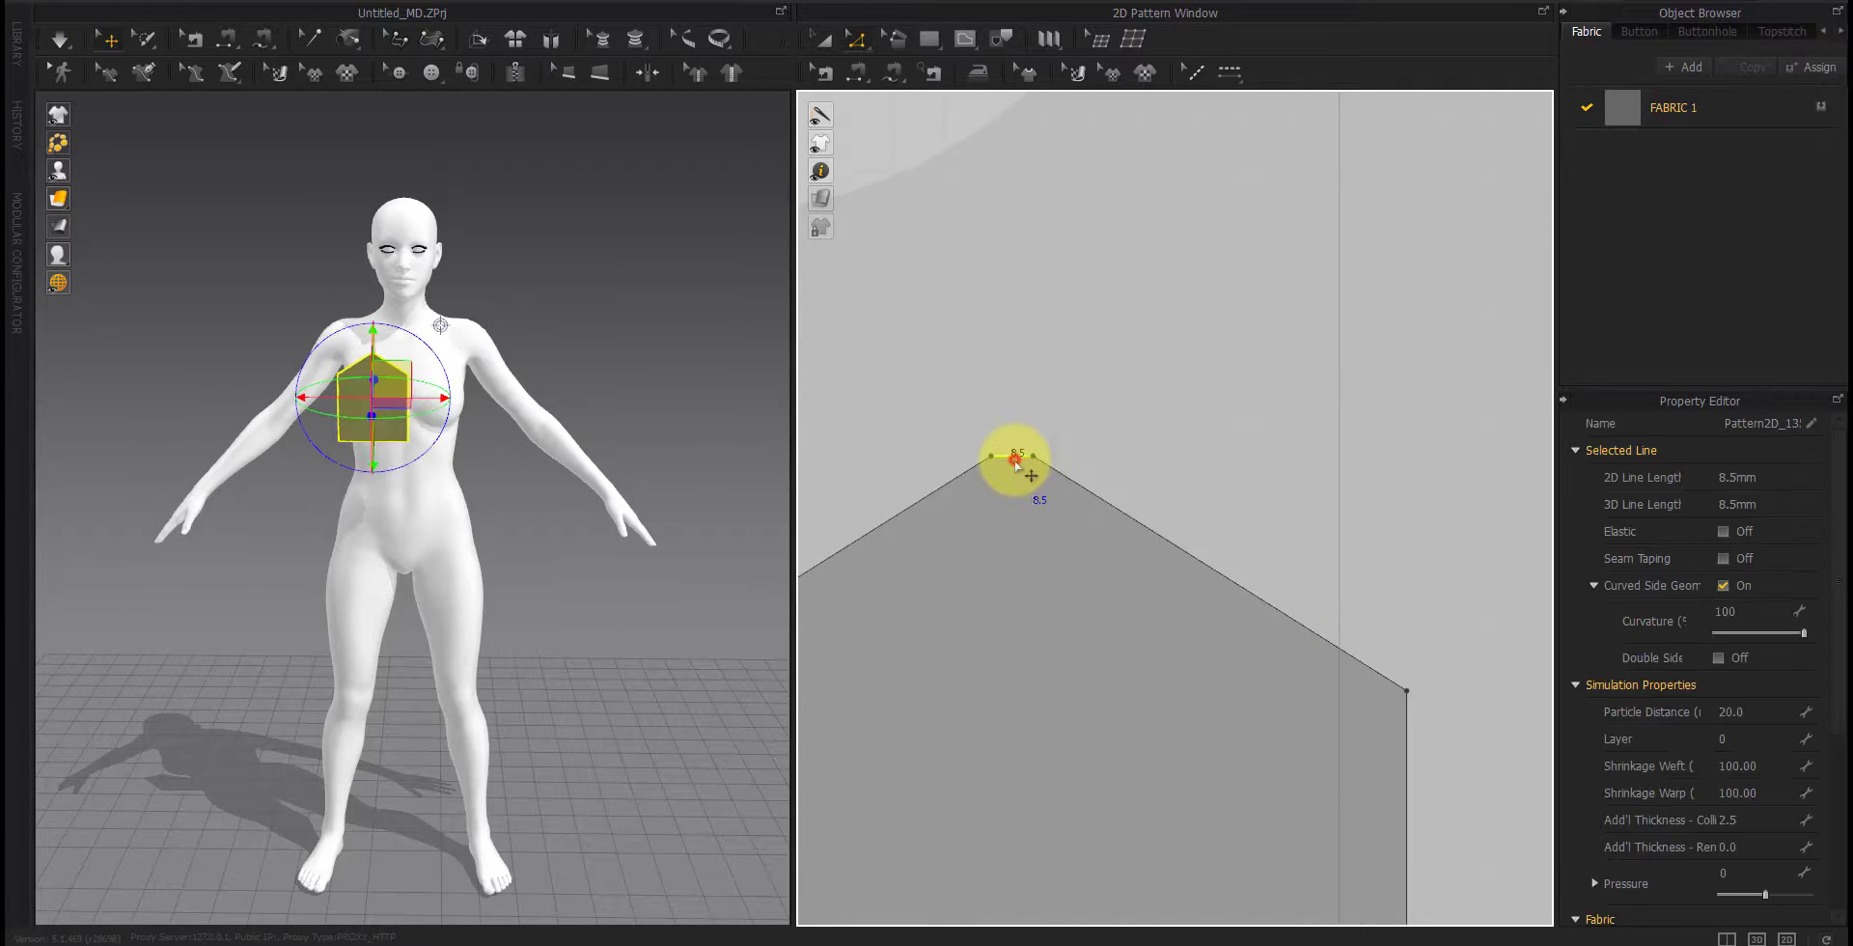
pyautogui.rightClick(1018, 465)
pyautogui.click(1055, 531)
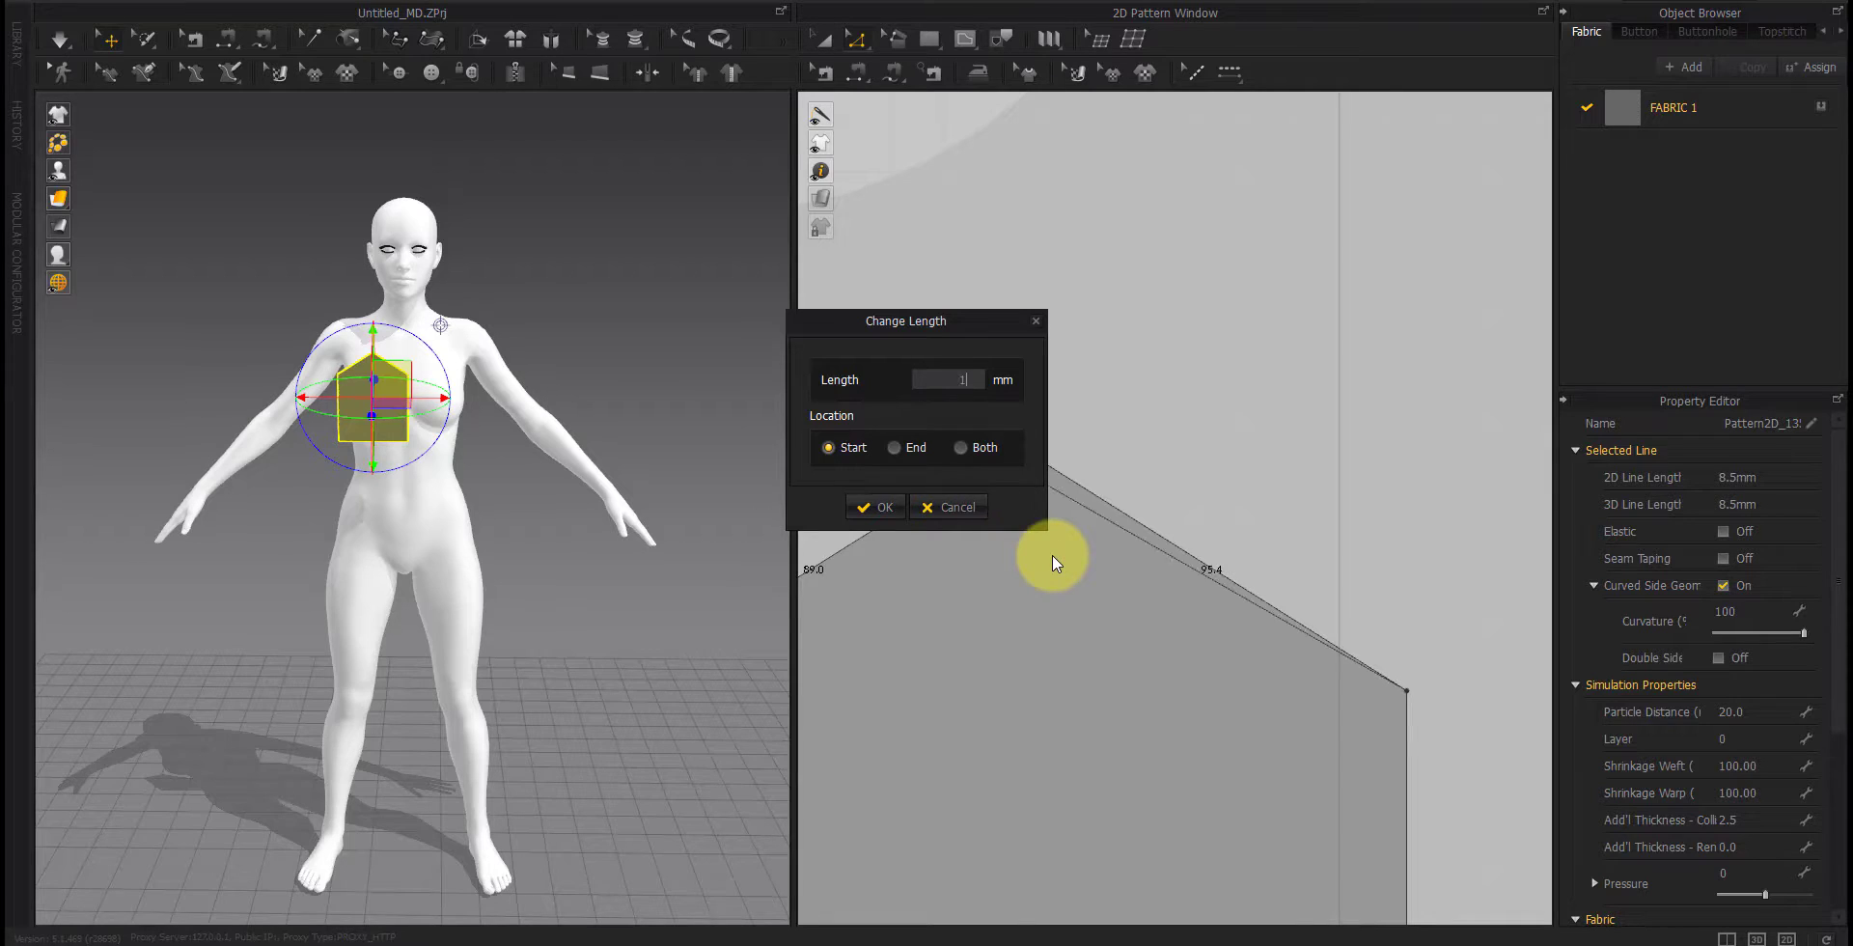
pyautogui.click(888, 511)
# Step: Move the pattern's bottom edge up by 25 mm
pyautogui.click(1042, 414)
pyautogui.scroll(-5, 1023, 539)
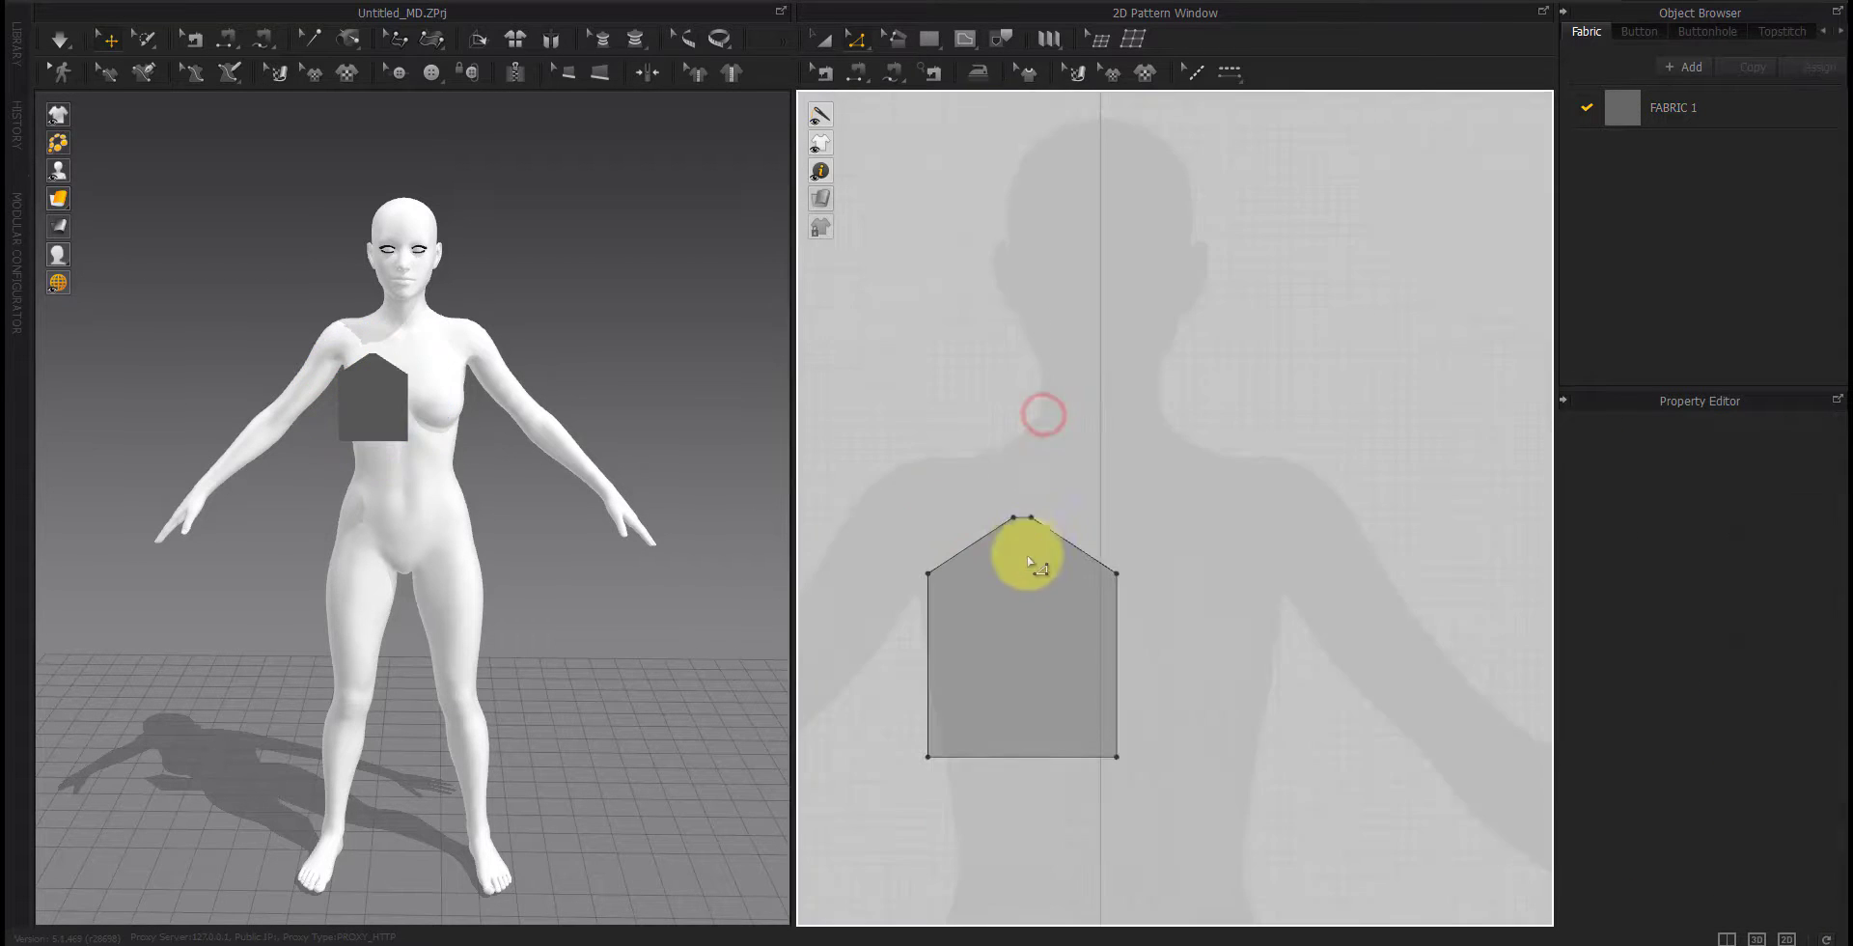
pyautogui.moveTo(1069, 646); pyautogui.dragTo(1049, 647, button='middle')
pyautogui.moveTo(1002, 759); pyautogui.dragTo(1014, 714)
pyautogui.rightClick(997, 715)
pyautogui.click(950, 494)
pyautogui.rightClick(1013, 714)
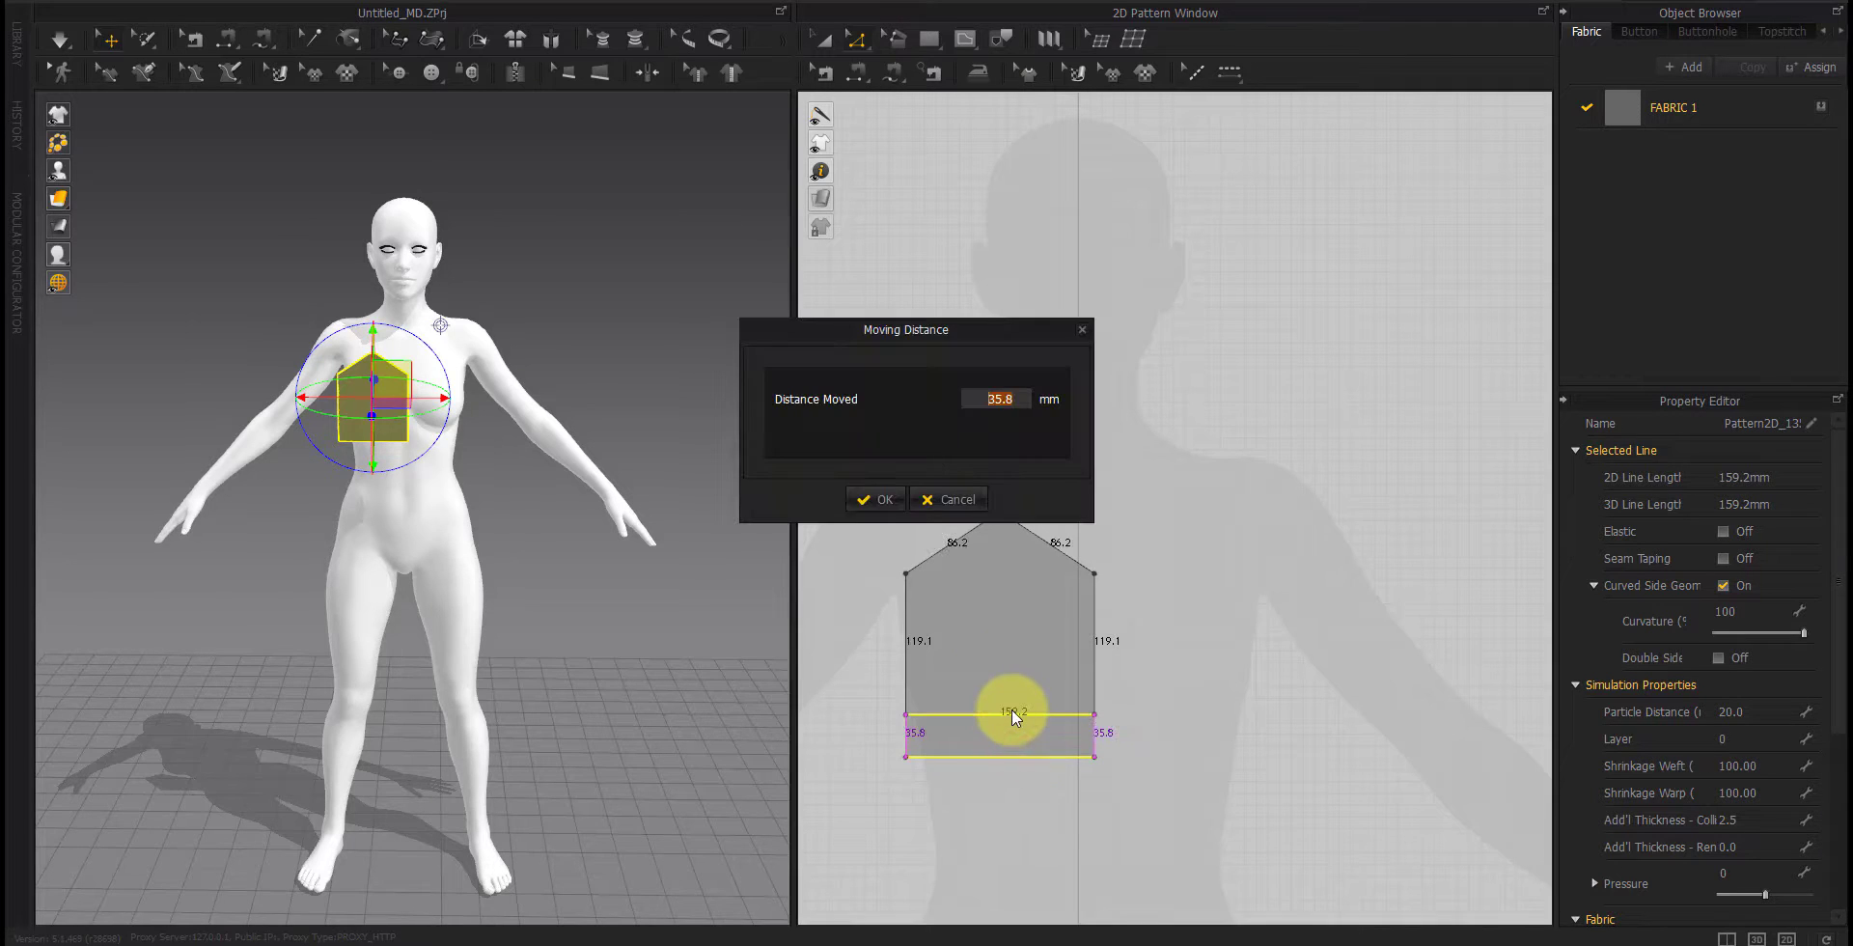
pyautogui.write('25')
pyautogui.press('Return')
pyautogui.click(868, 631)
pyautogui.moveTo(429, 475); pyautogui.dragTo(593, 571, button='right')
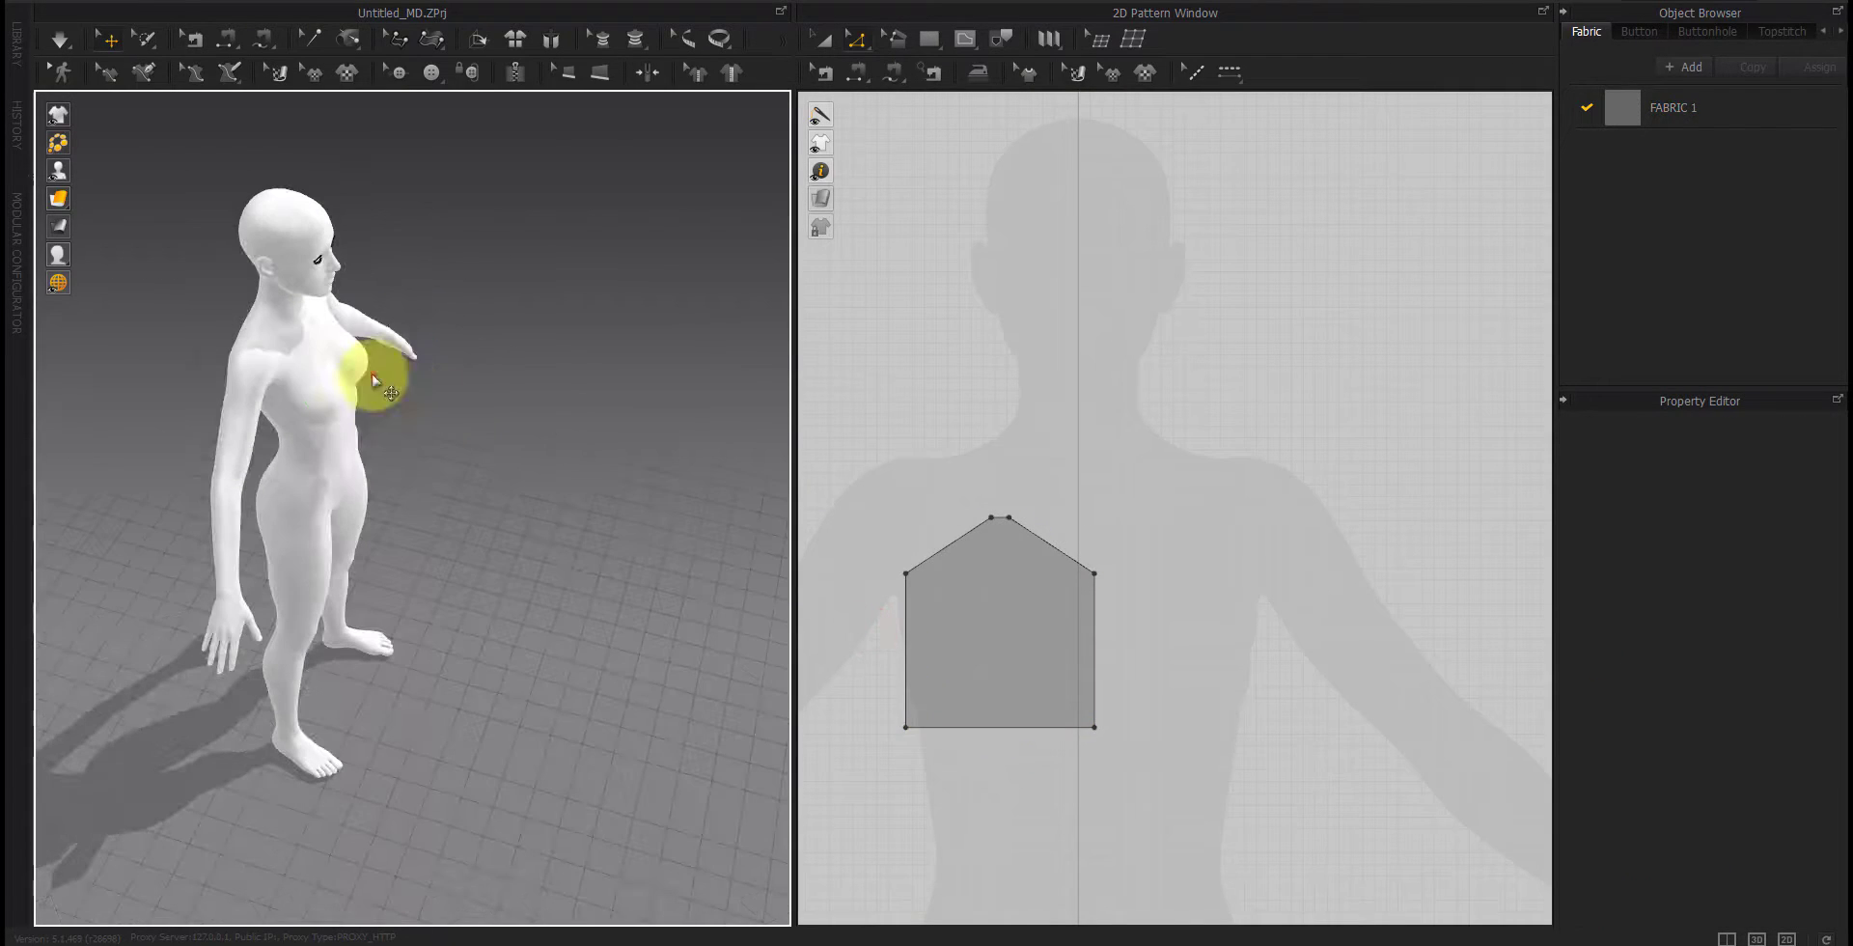
pyautogui.moveTo(373, 374); pyautogui.dragTo(380, 388)
pyautogui.press('2')
pyautogui.click(317, 505)
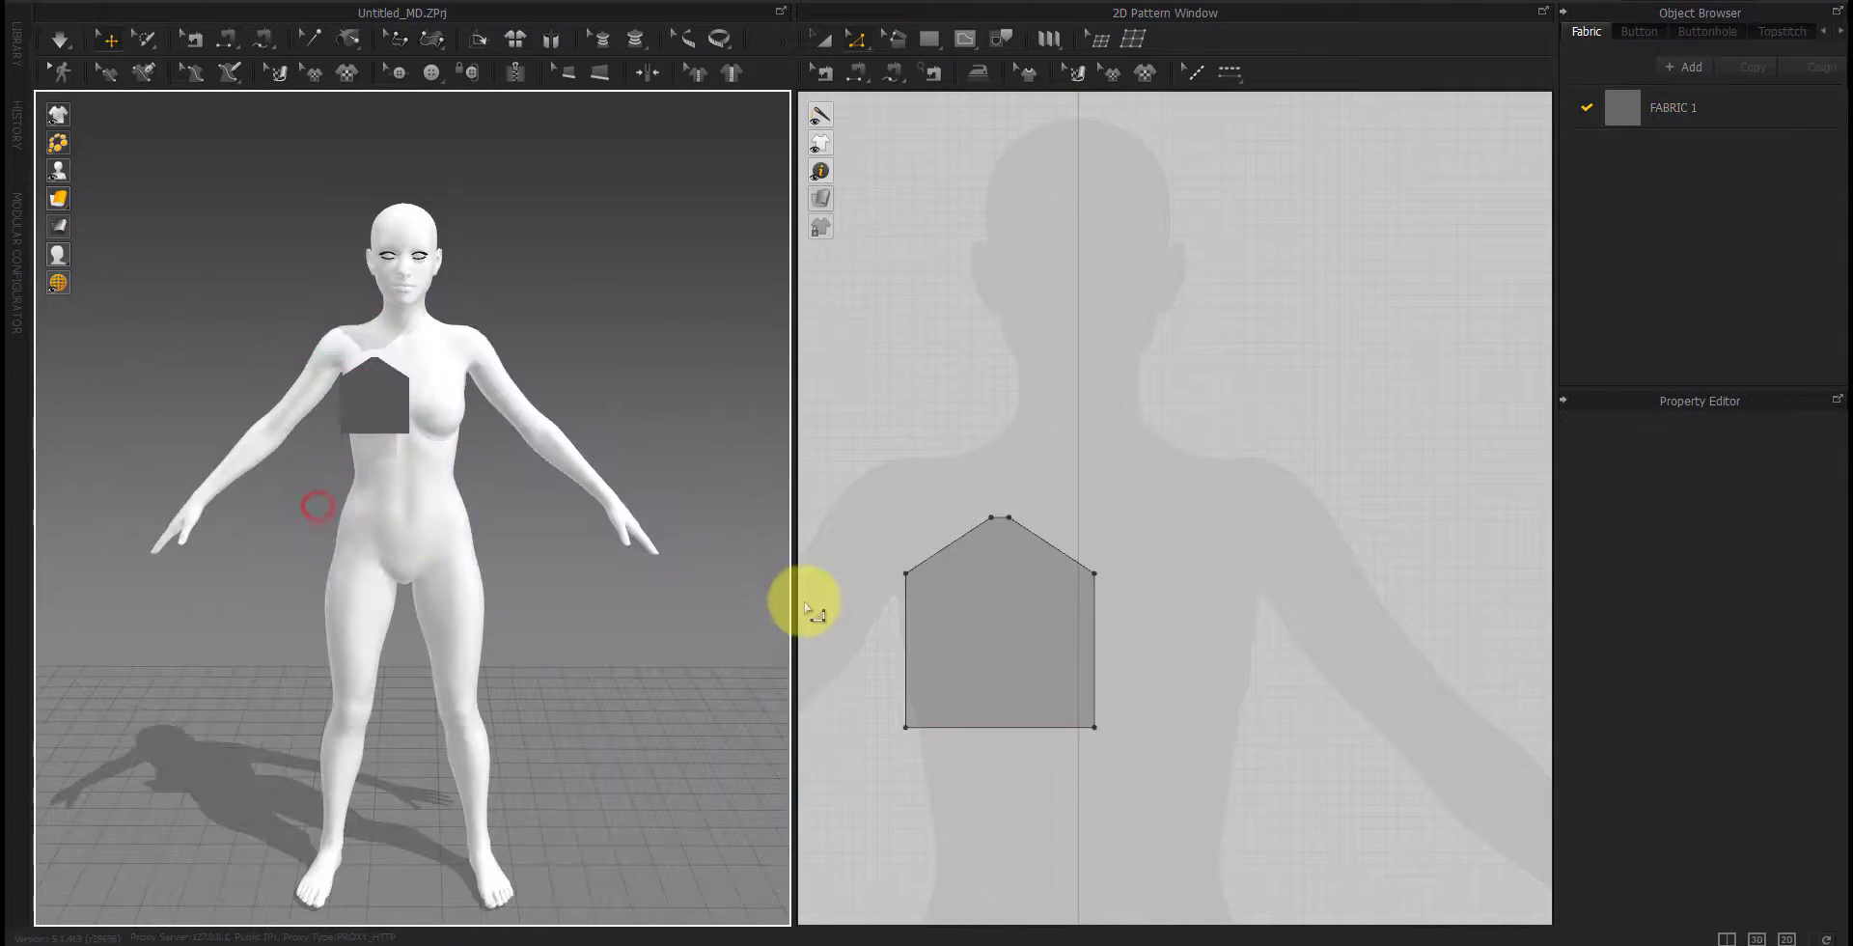
# Step: Clone the pattern piece as a linked Symmetric Pattern without sewing and place it on the opposite side of the centre line
pyautogui.press('a')
pyautogui.moveTo(1133, 524); pyautogui.dragTo(820, 820)
pyautogui.scroll(-3, 1005, 703)
pyautogui.moveTo(1004, 703); pyautogui.dragTo(999, 677, button='middle')
pyautogui.rightClick(1010, 654)
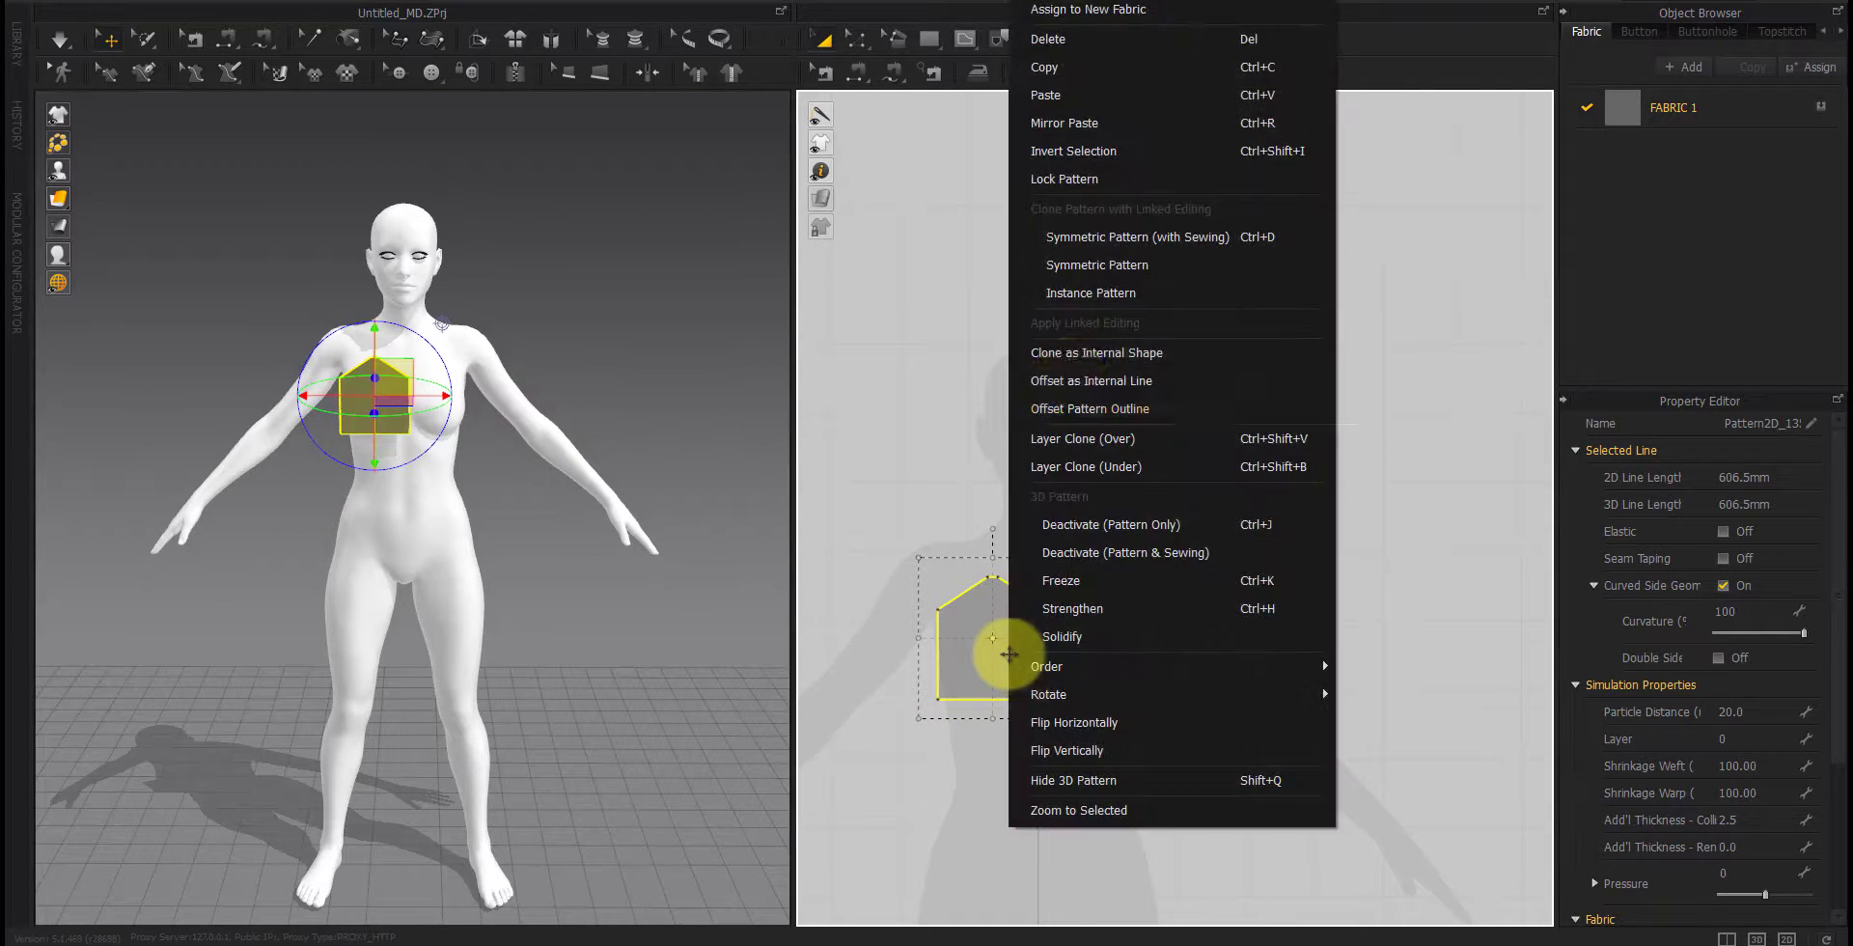
pyautogui.click(1097, 264)
pyautogui.click(1151, 636)
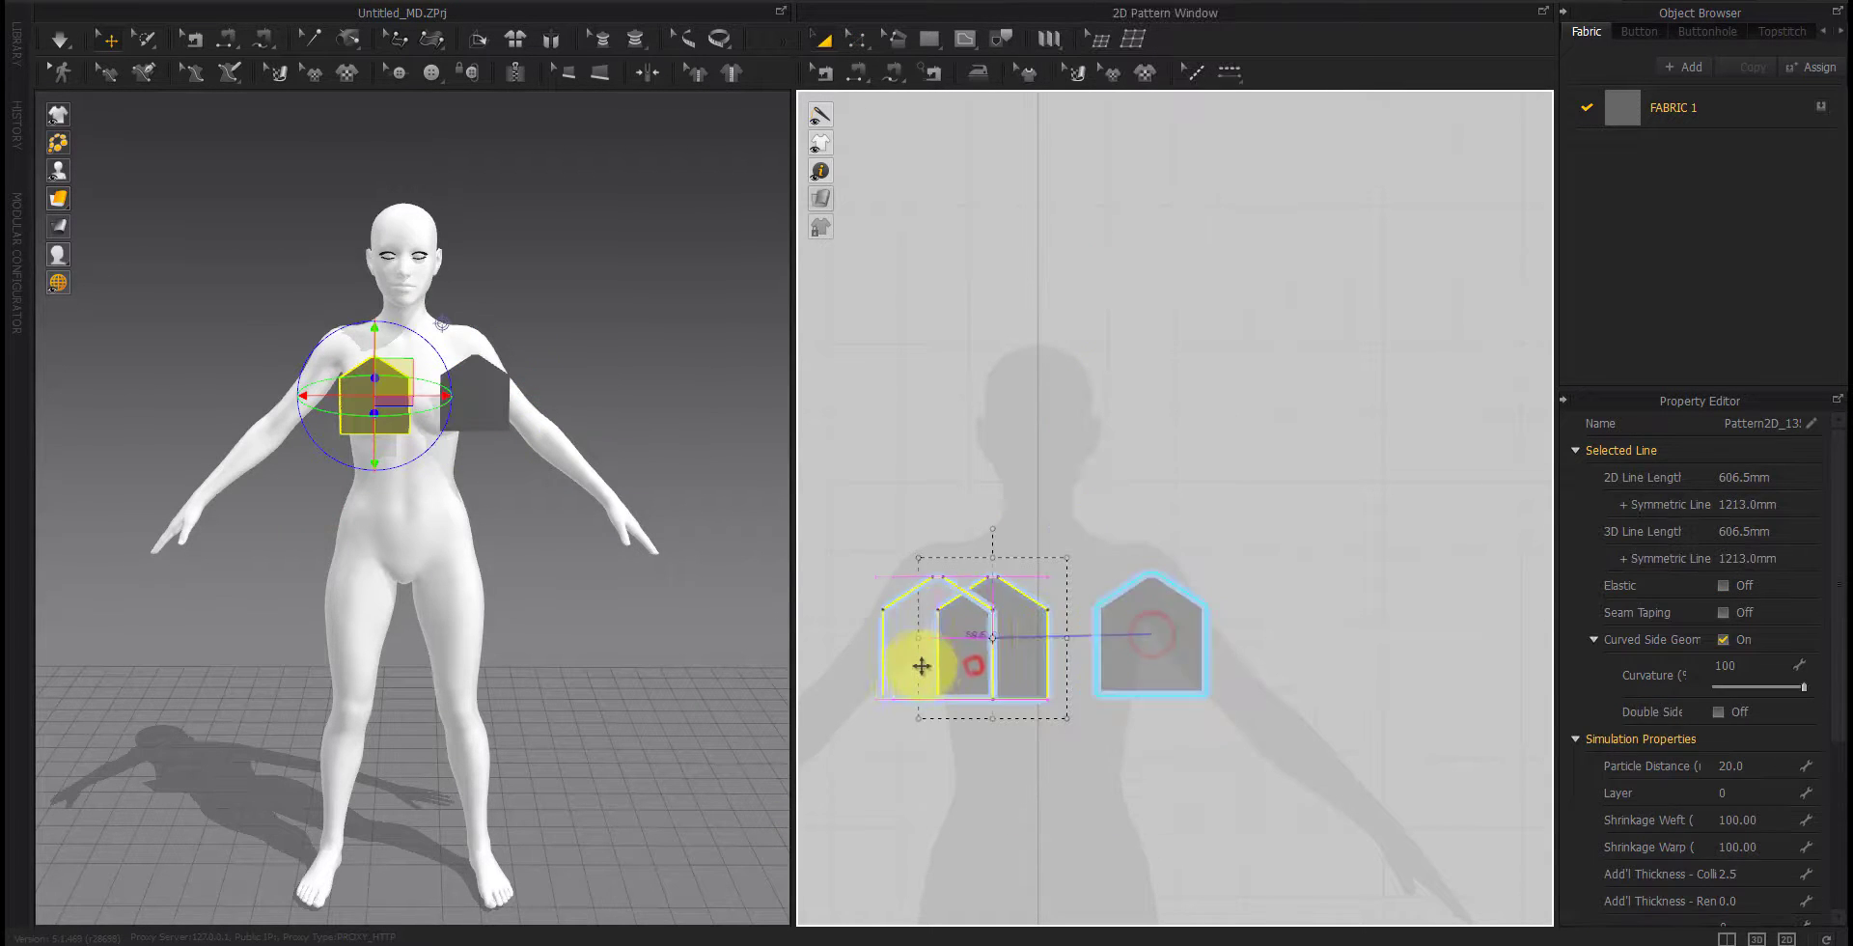
# Step: Spread the two mirrored pattern pieces farther apart from the centre line in the 2D pattern layout
pyautogui.moveTo(922, 666); pyautogui.dragTo(893, 664)
pyautogui.click(1026, 741)
pyautogui.click(902, 649)
pyautogui.click(1012, 734)
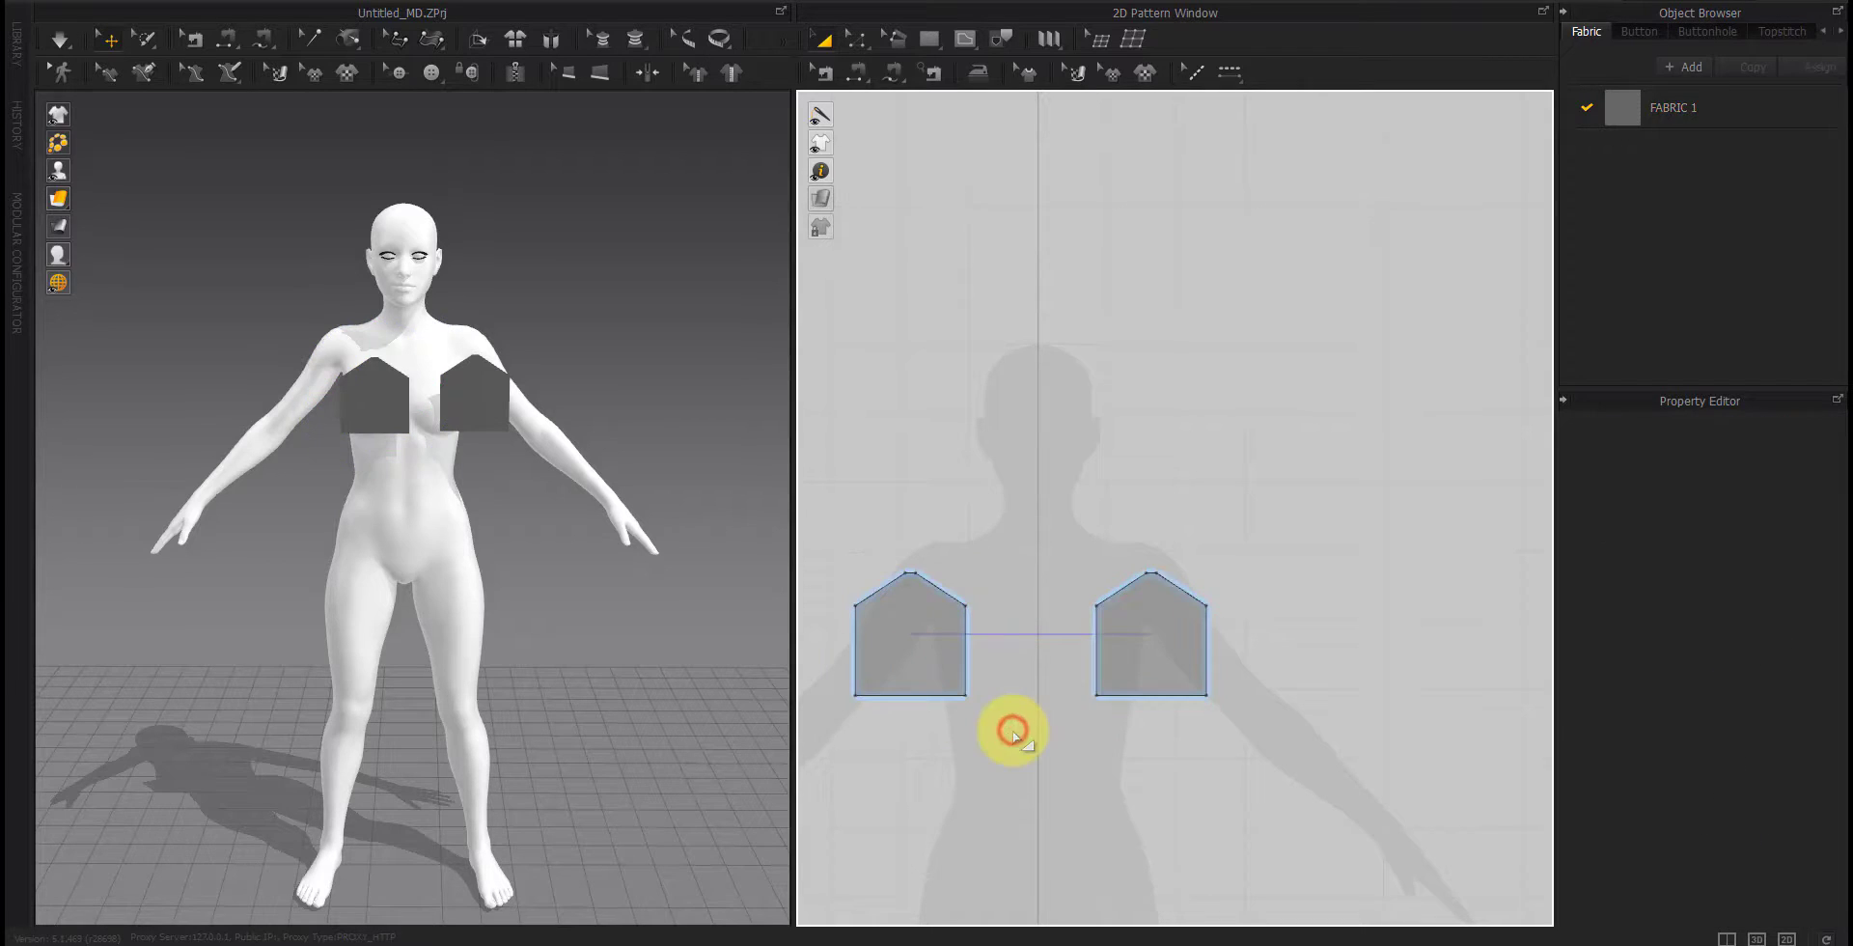
pyautogui.moveTo(1145, 656); pyautogui.dragTo(1168, 656)
pyautogui.click(1145, 769)
# Step: Move the mirrored piece closer to the original piece in front of the avatar's chest in 3D
pyautogui.scroll(2, 517, 454)
pyautogui.click(495, 464)
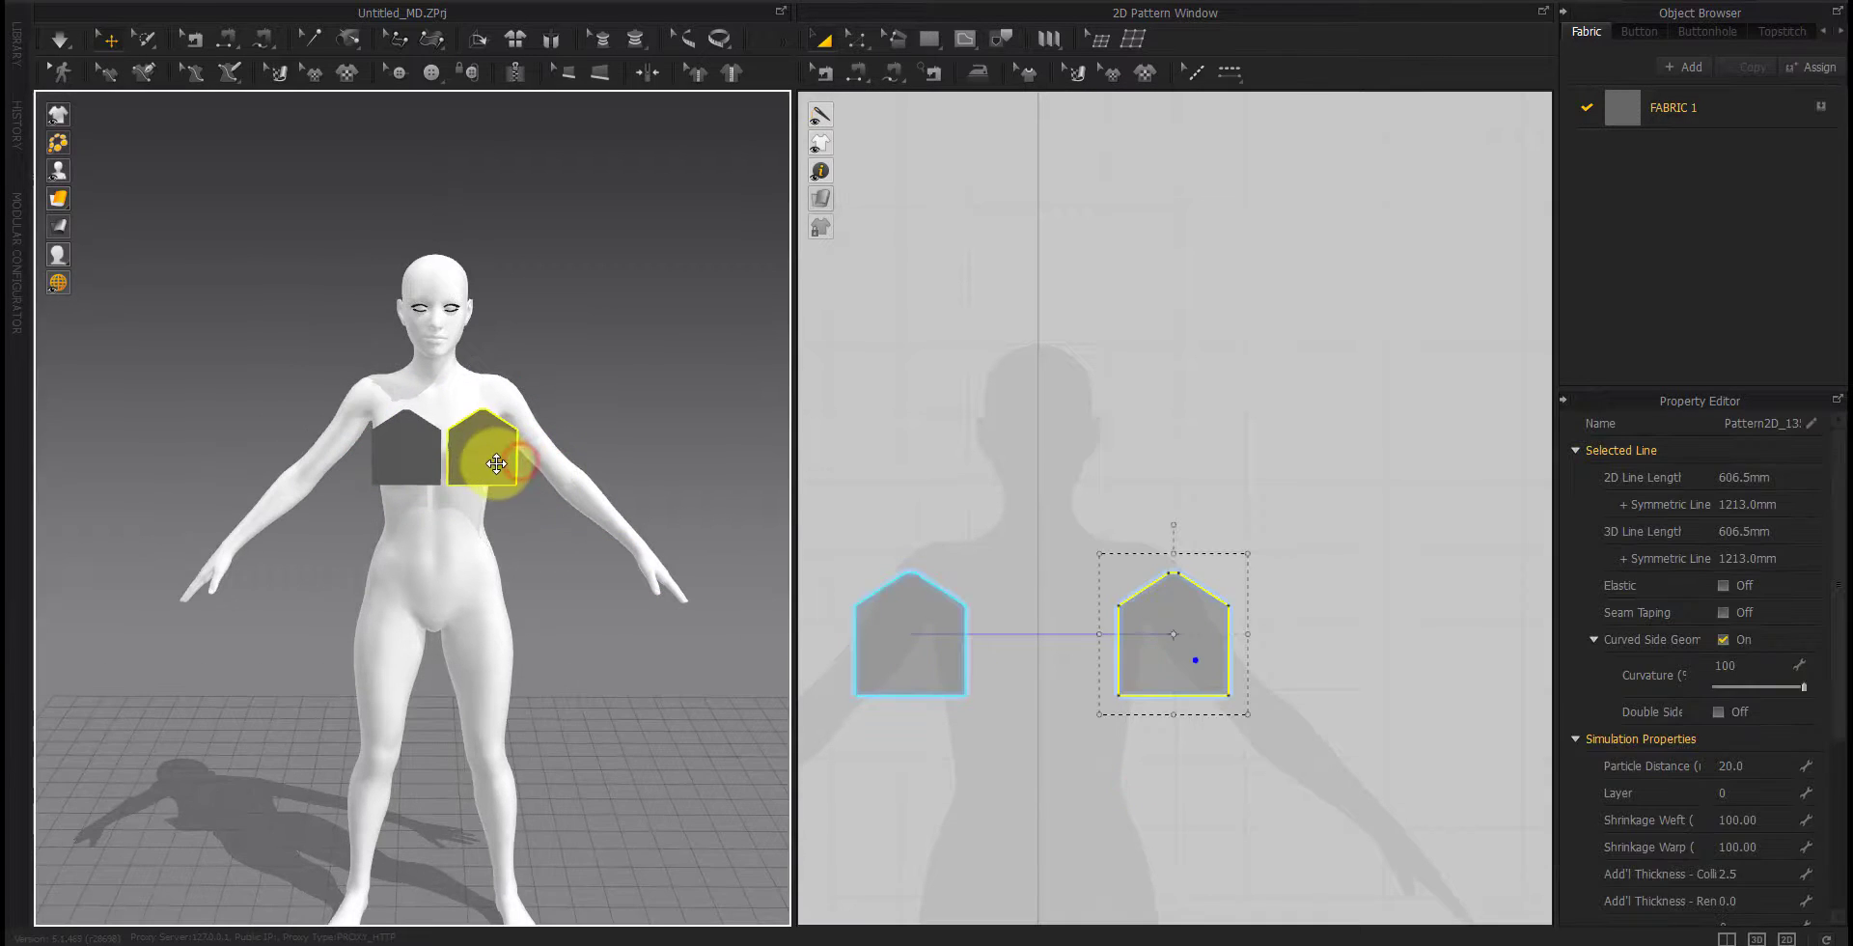
pyautogui.click(1049, 772)
# Step: Paste a copy of both pattern pieces in line with the originals, about 1568 mm to their right in the 2D layout
pyautogui.scroll(-3, 1136, 680)
pyautogui.moveTo(1322, 590); pyautogui.dragTo(1003, 763)
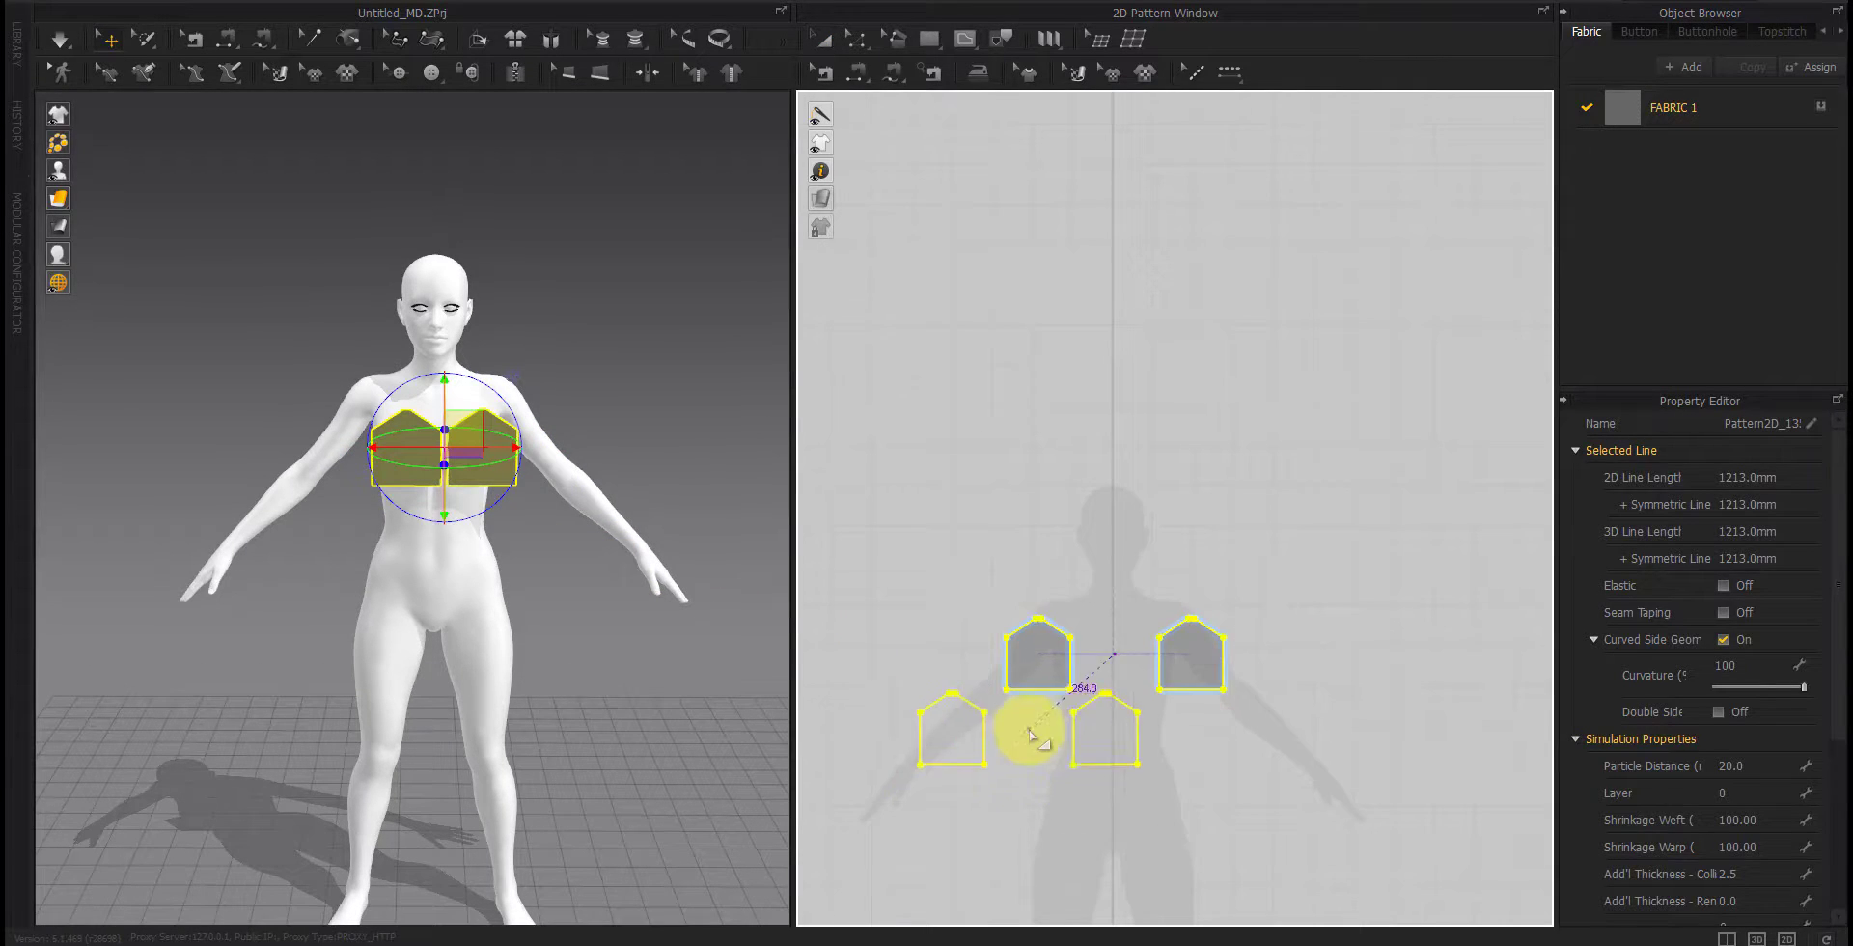
pyautogui.scroll(-3, 1030, 735)
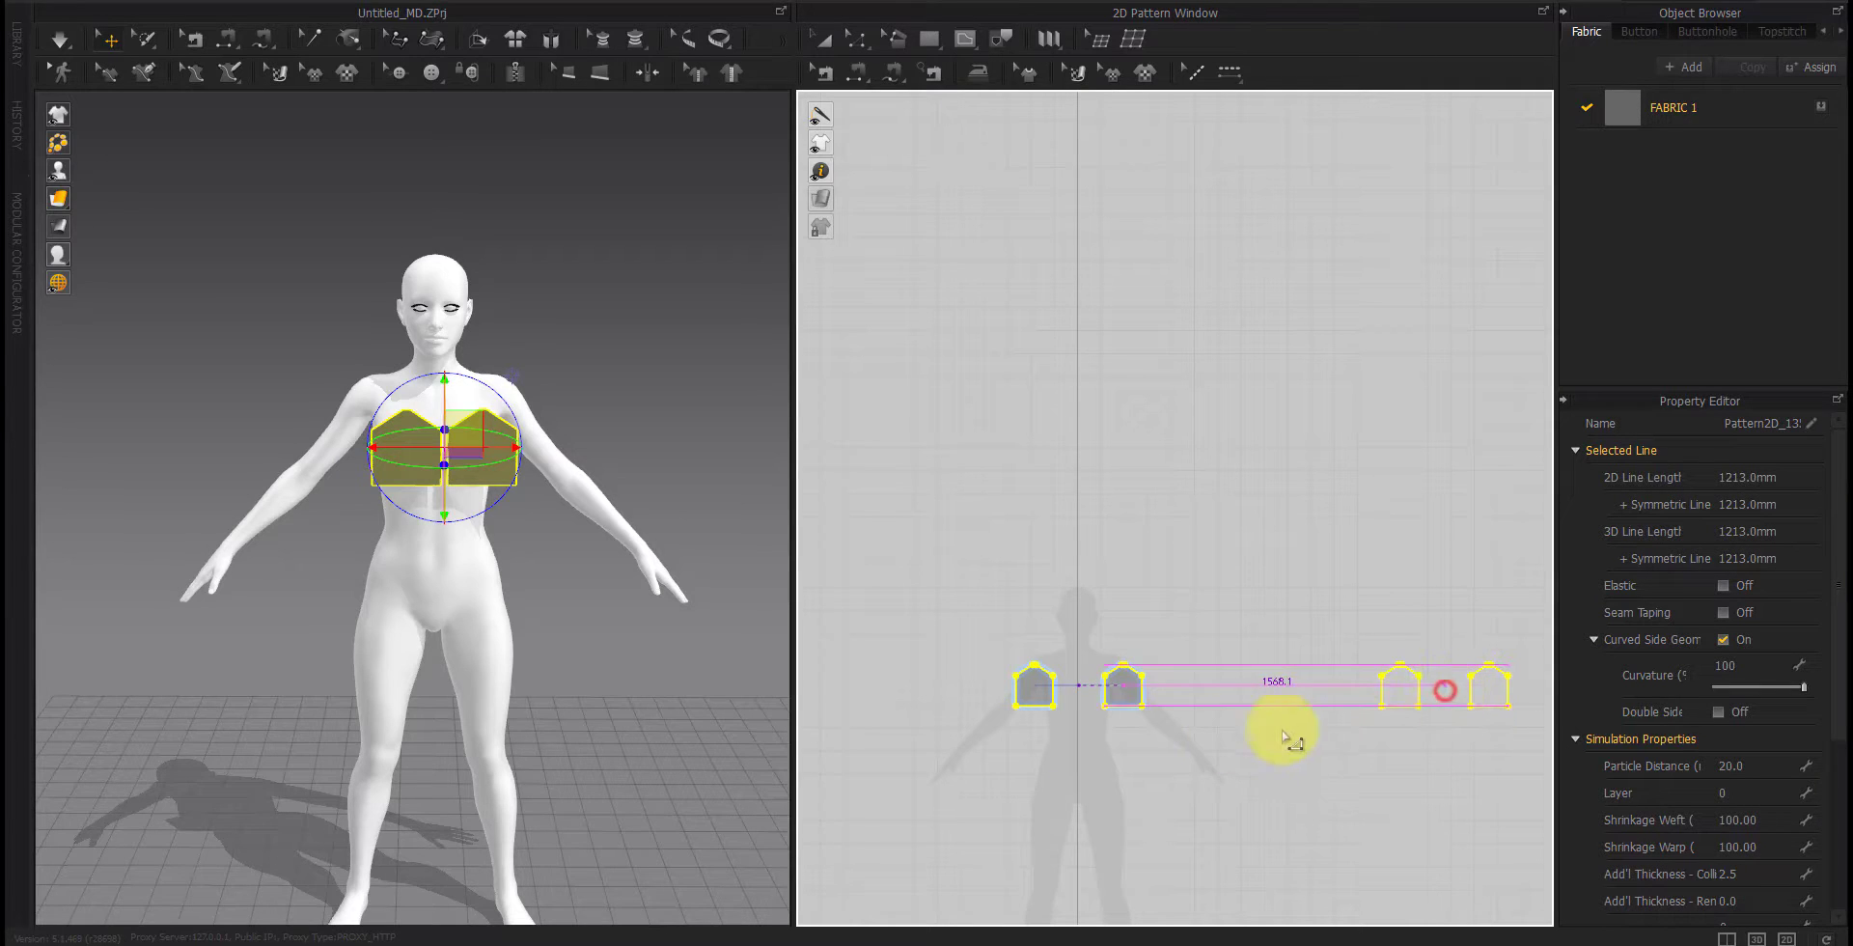
pyautogui.scroll(-3, 538, 583)
# Step: Place the two copied pieces behind the avatar's back in 3D and flip them to face outward
pyautogui.moveTo(537, 583); pyautogui.dragTo(744, 534, button='right')
pyautogui.moveTo(769, 501); pyautogui.dragTo(379, 567)
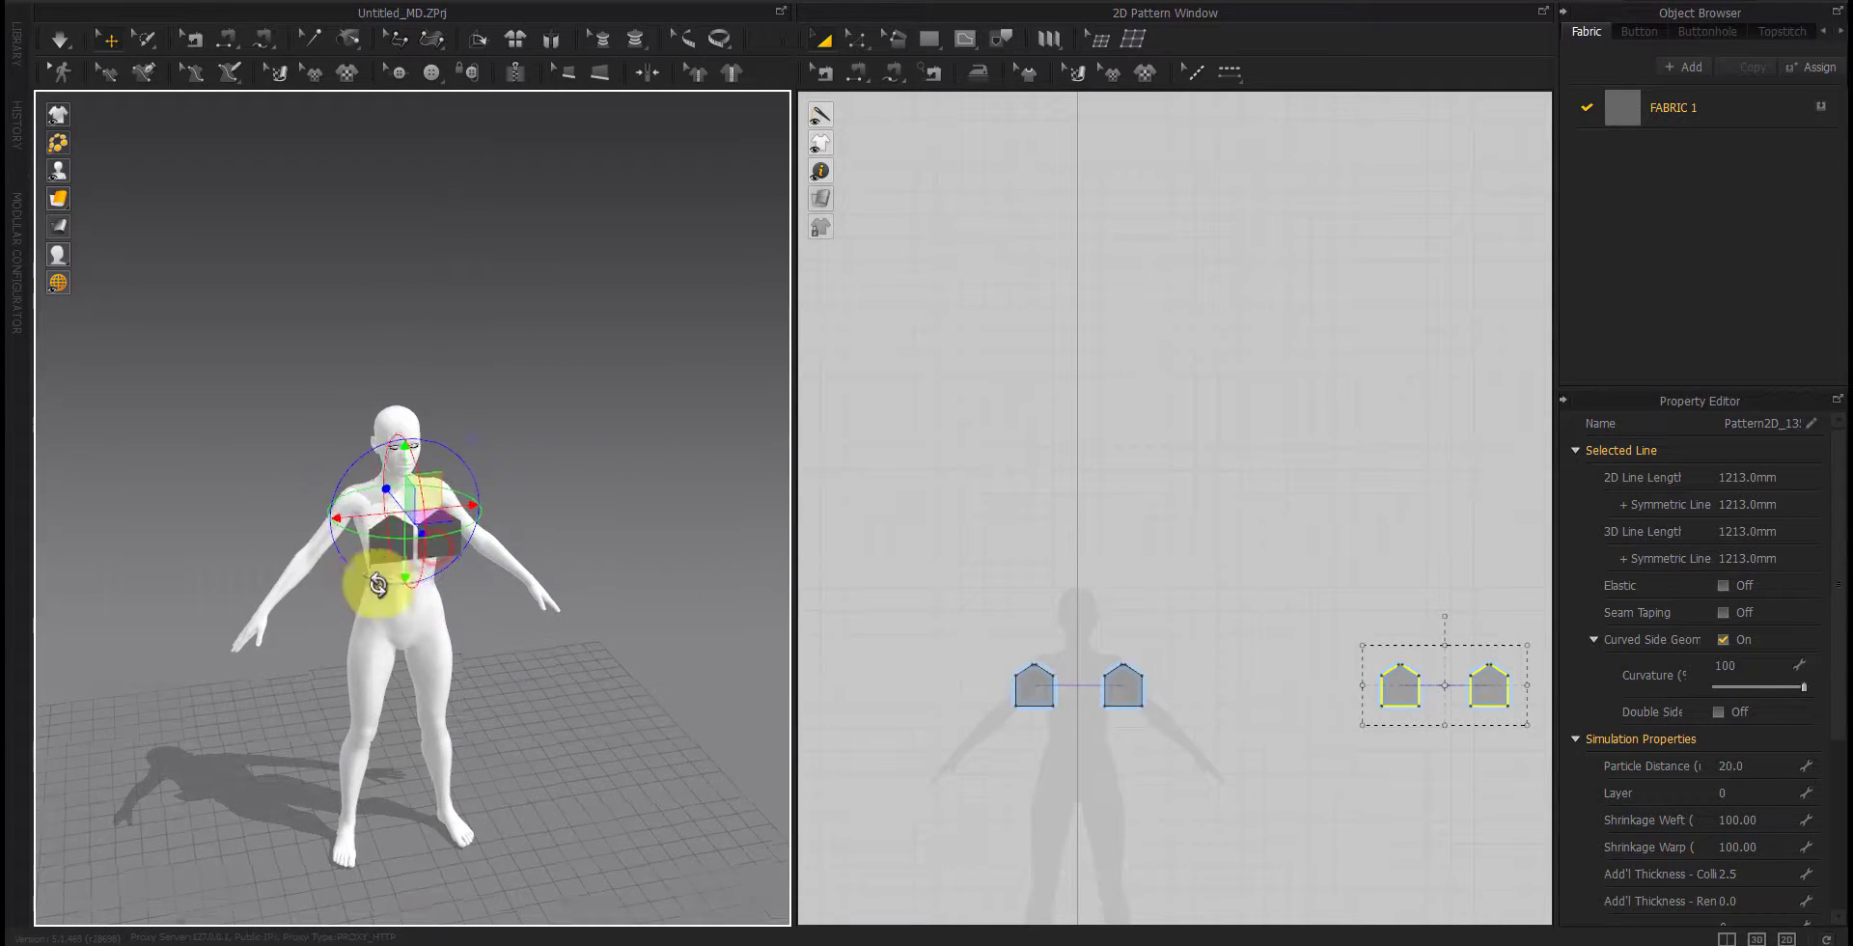
pyautogui.moveTo(436, 547); pyautogui.dragTo(294, 545, button='right')
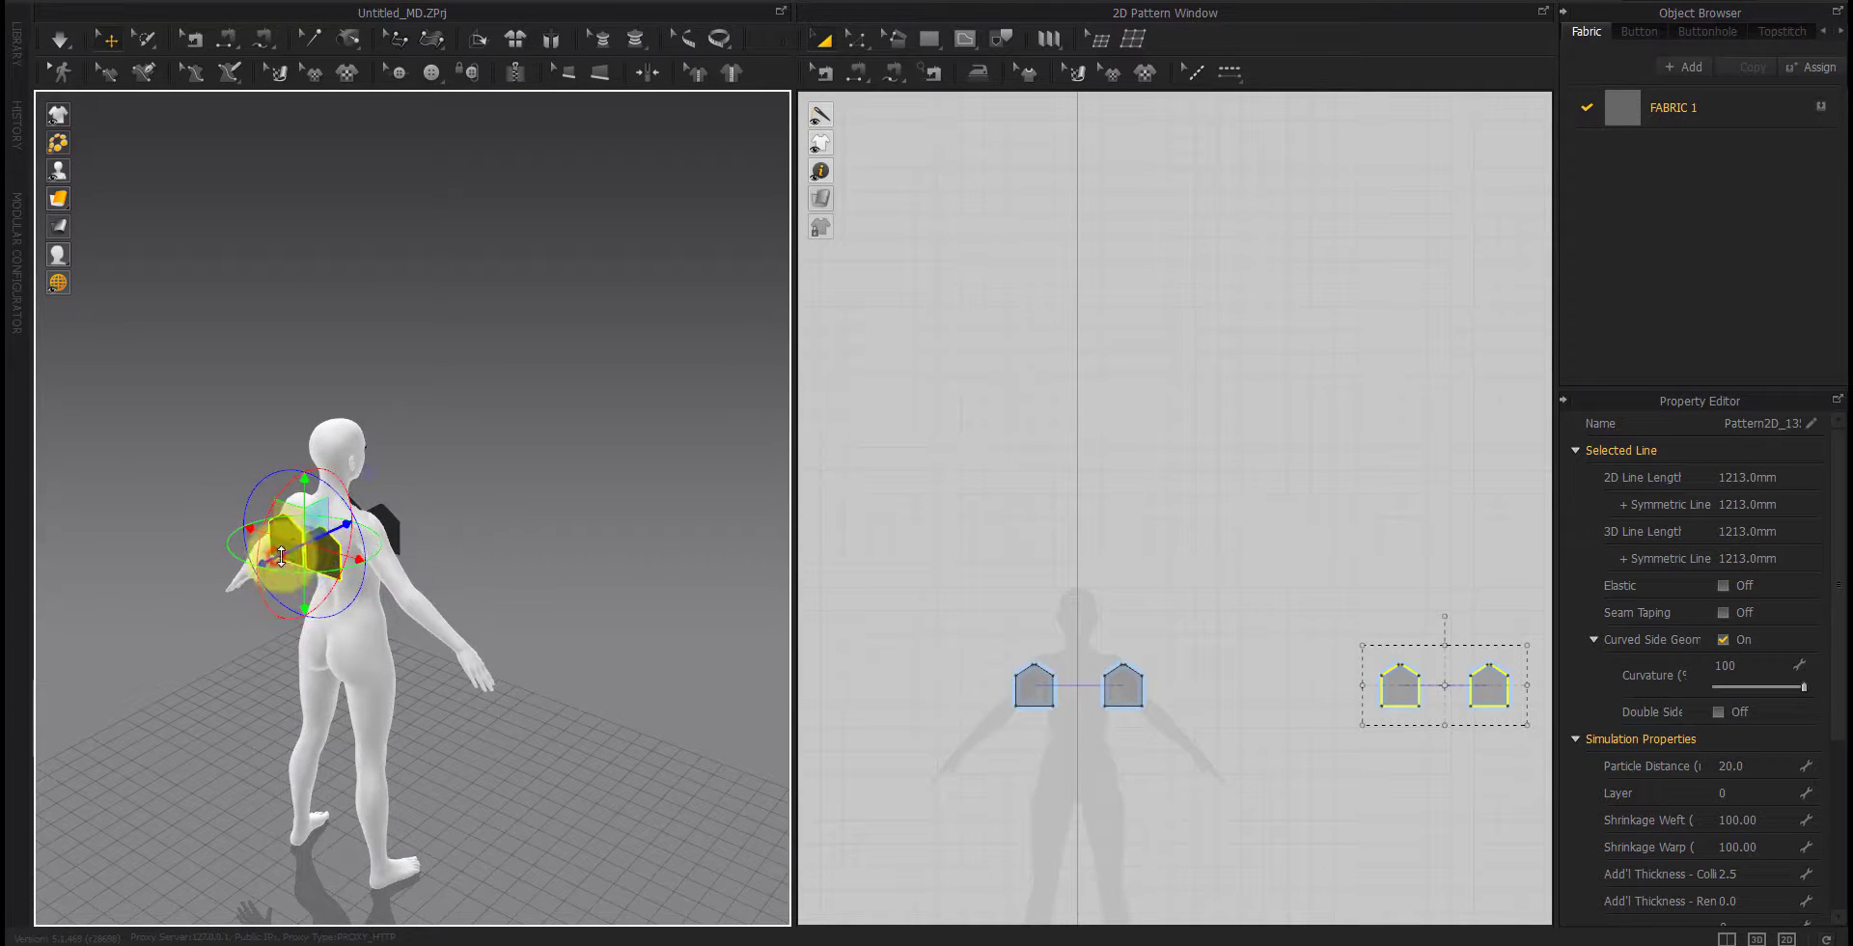
pyautogui.rightClick(294, 546)
pyautogui.click(315, 577)
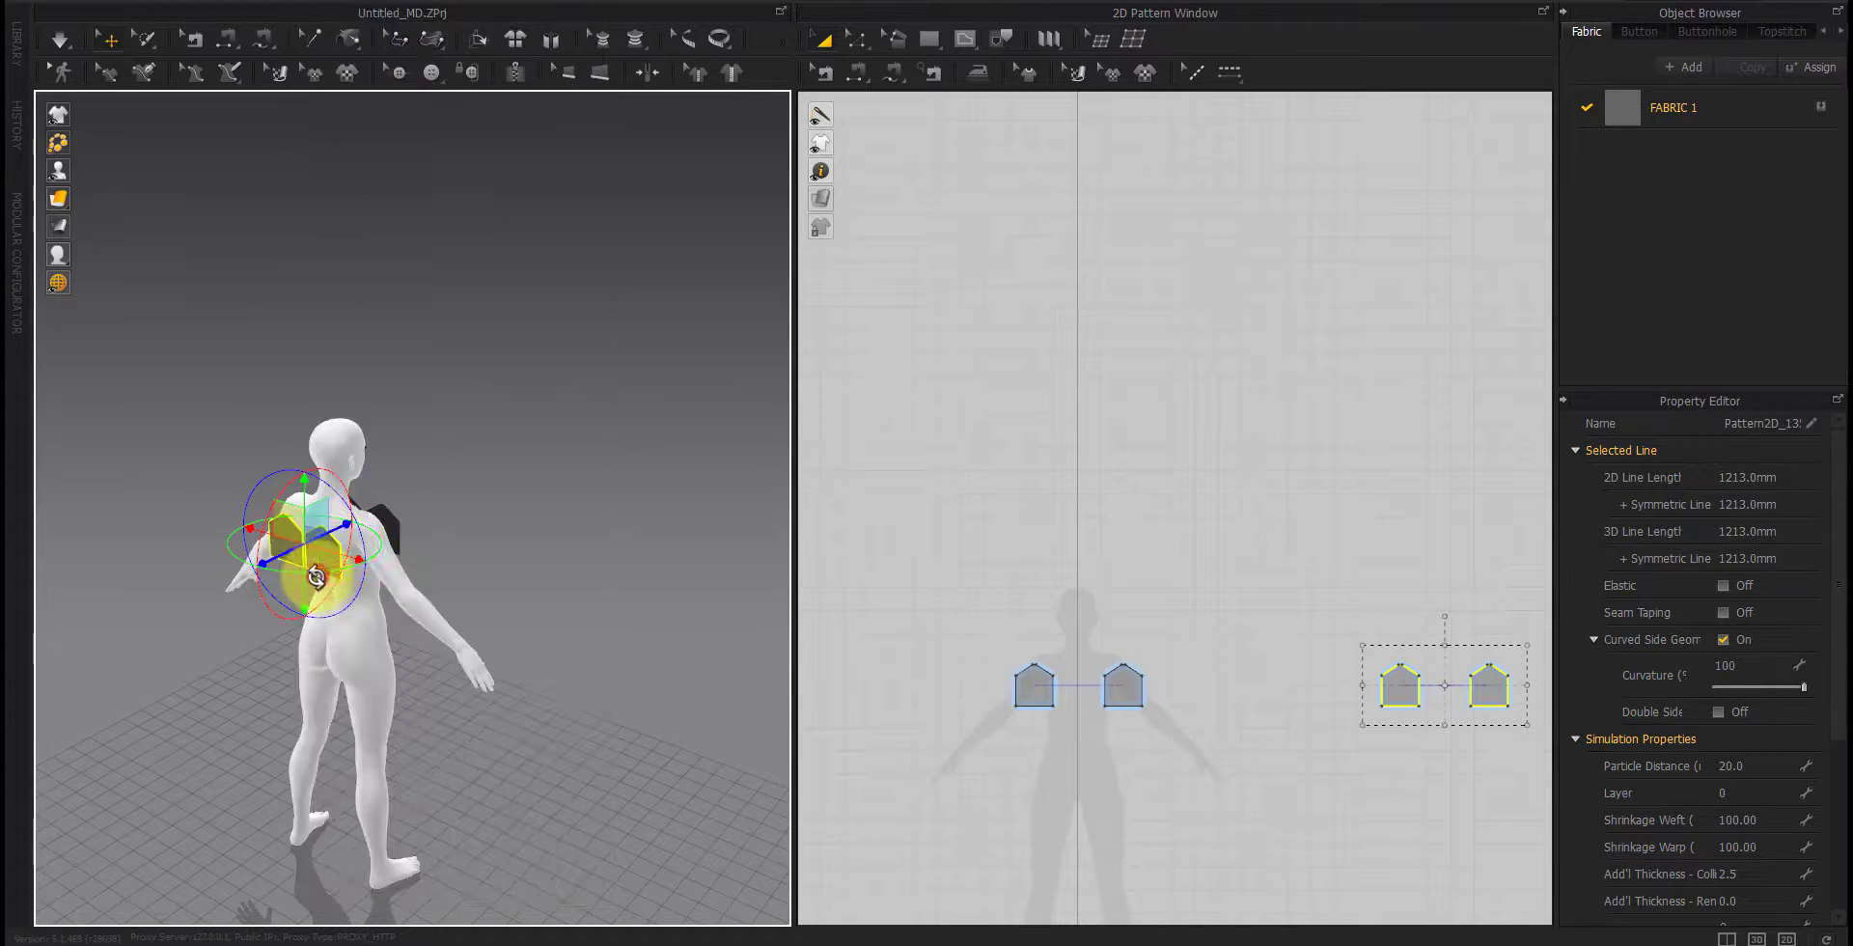
# Step: Shift the two back pieces sideways in 3D to centre them on the avatar's back
pyautogui.scroll(-3, 371, 550)
pyautogui.moveTo(476, 513); pyautogui.dragTo(410, 603, button='right')
pyautogui.moveTo(395, 517); pyautogui.dragTo(432, 517)
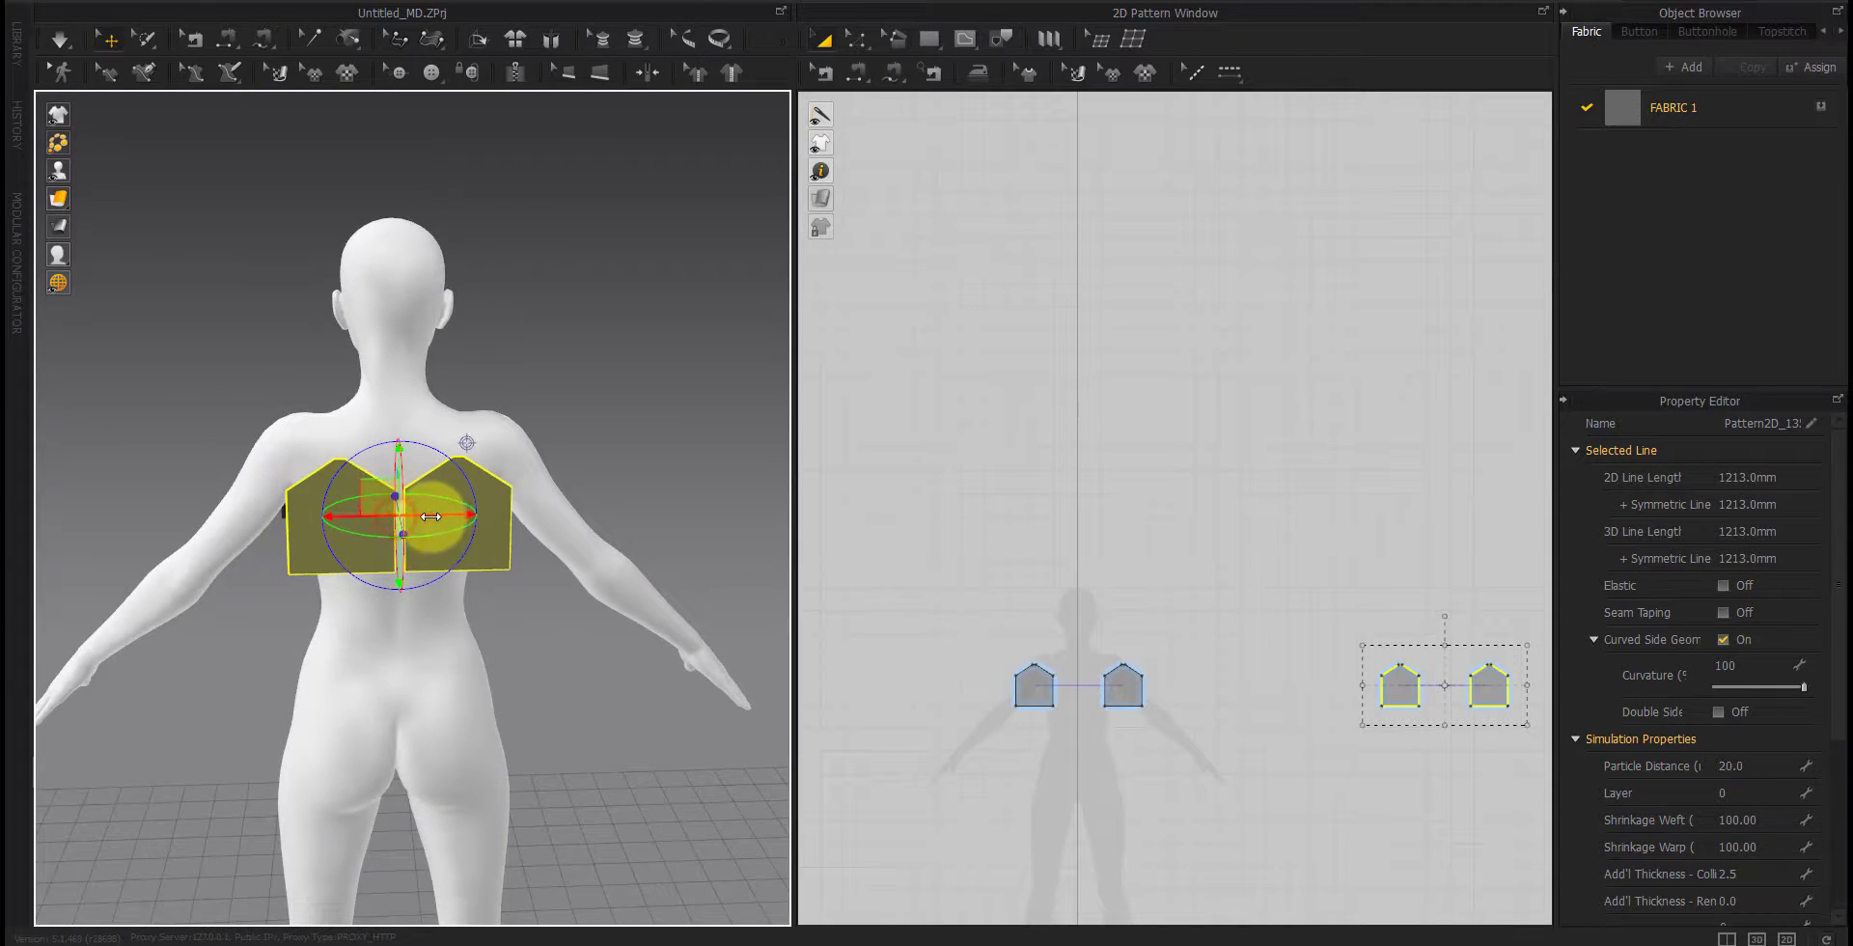
# Step: Check the placement of the front and back pieces around the avatar from several angles
pyautogui.moveTo(511, 709); pyautogui.dragTo(173, 728, button='right')
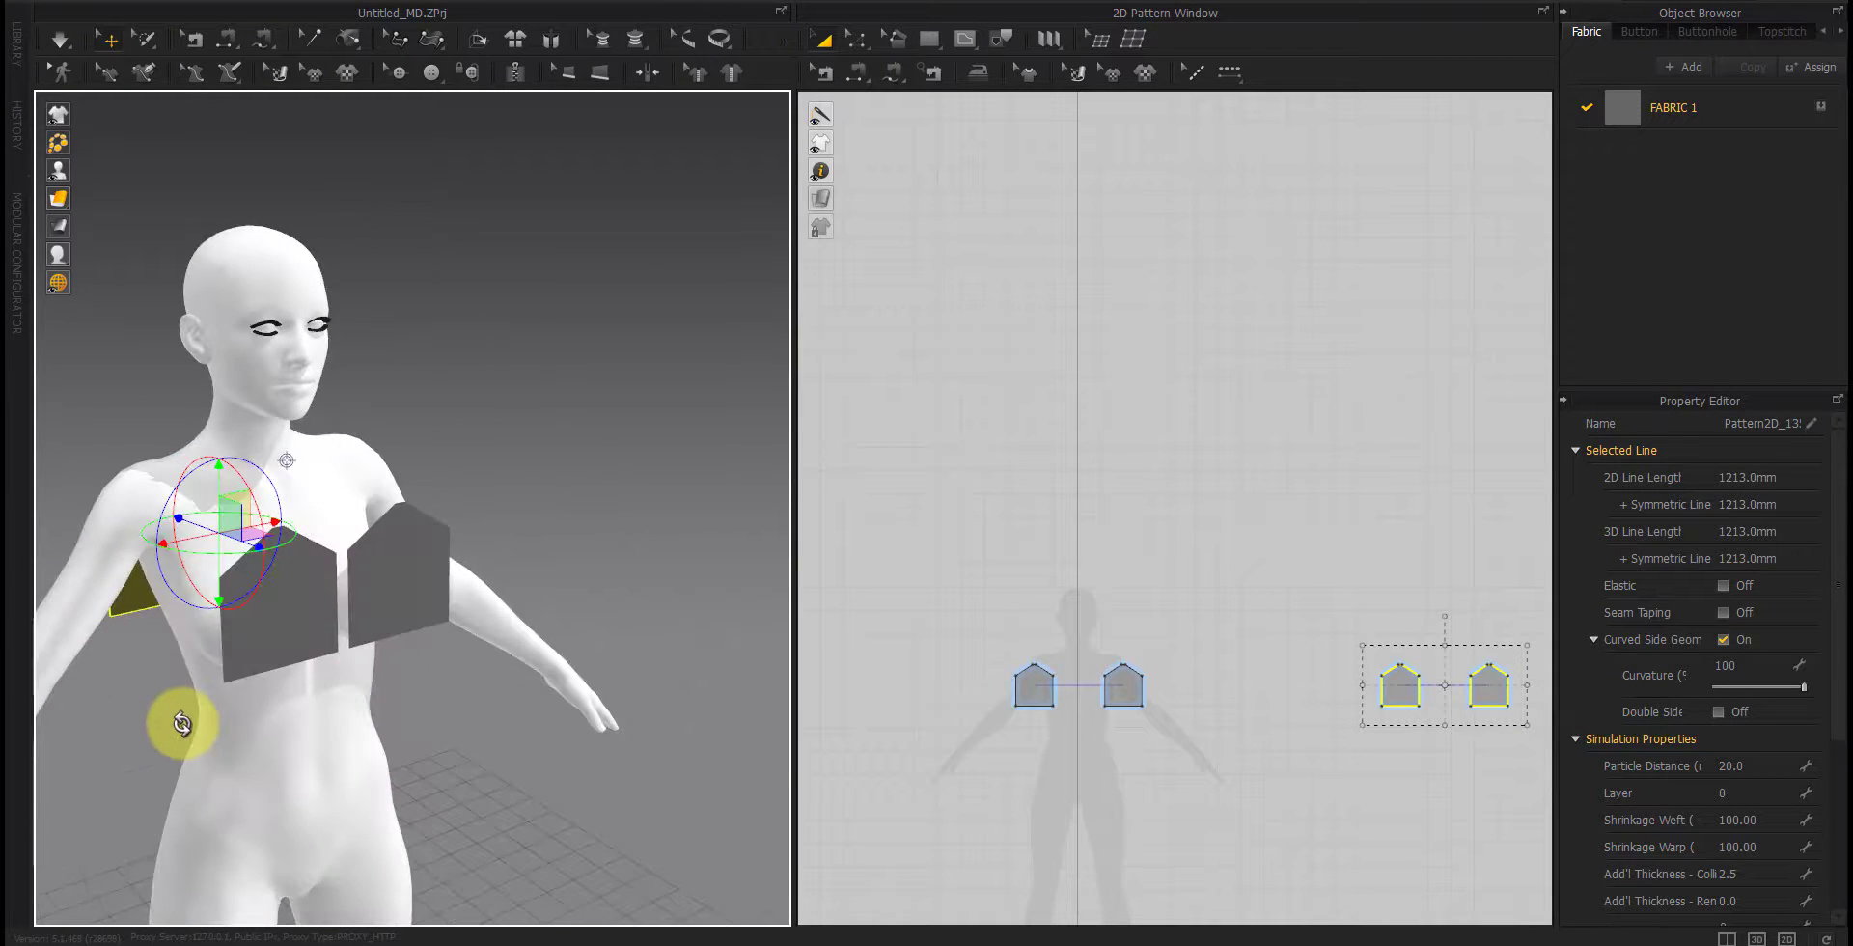
pyautogui.click(606, 580)
pyautogui.moveTo(305, 712); pyautogui.dragTo(127, 707, button='right')
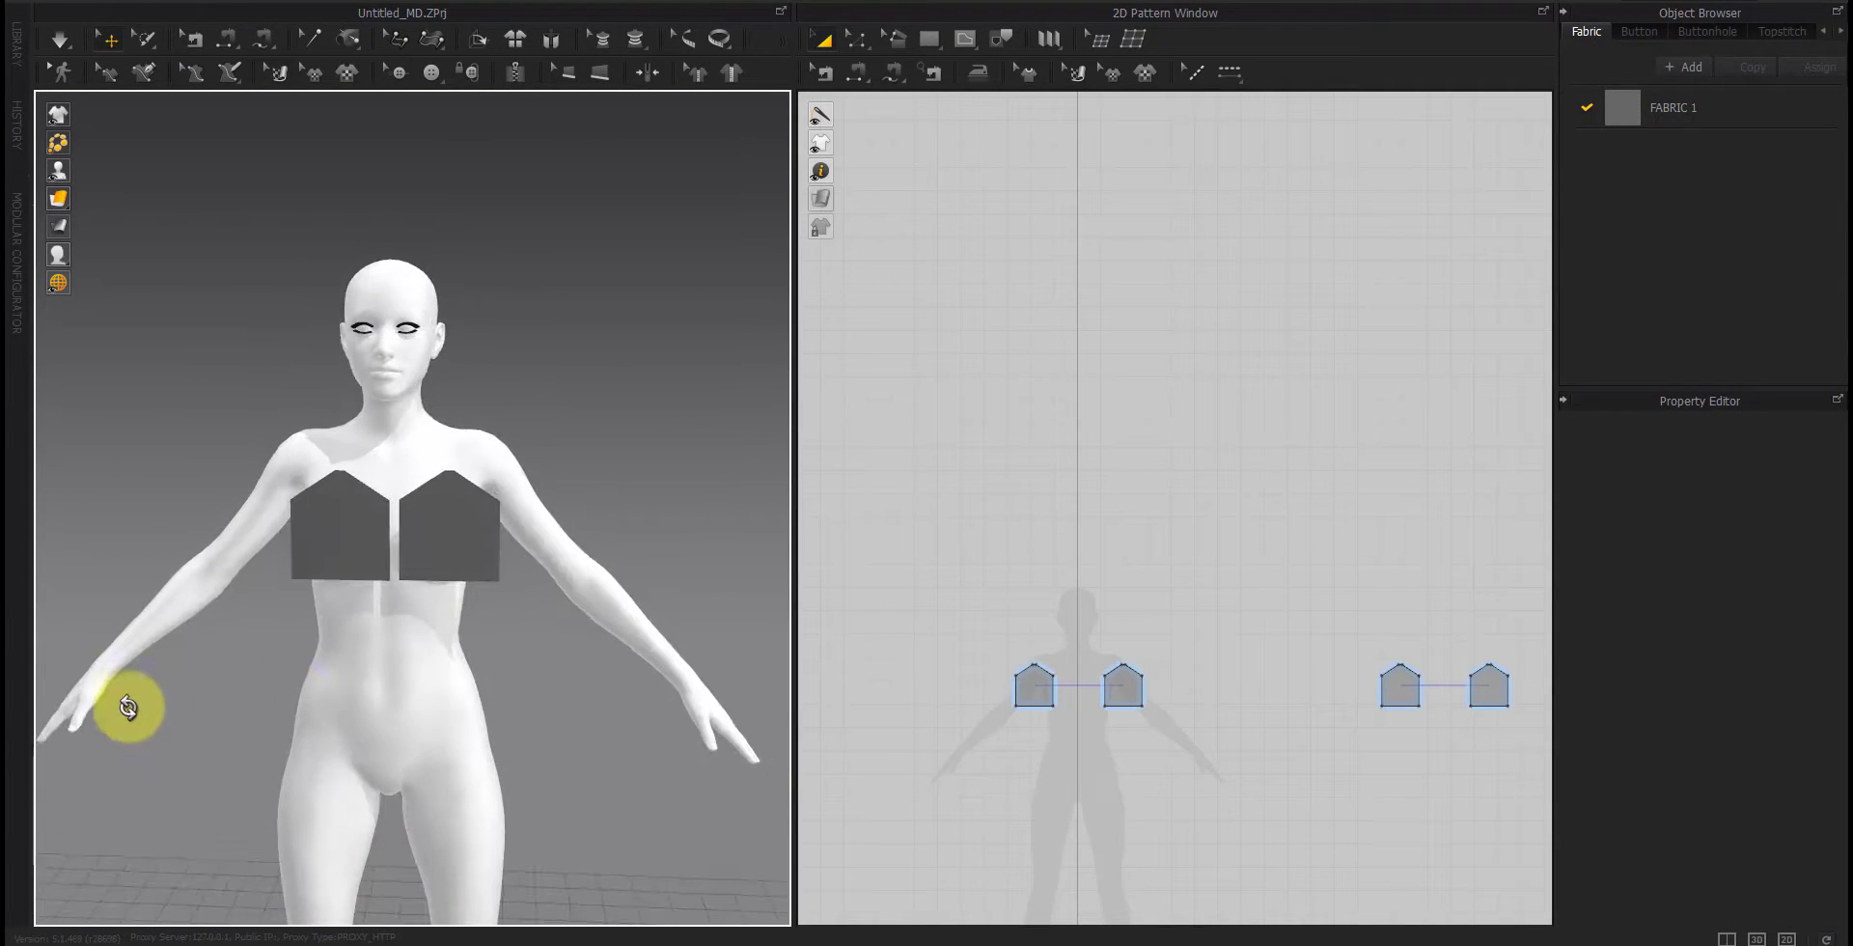
pyautogui.scroll(-5, 376, 723)
pyautogui.scroll(8, 425, 673)
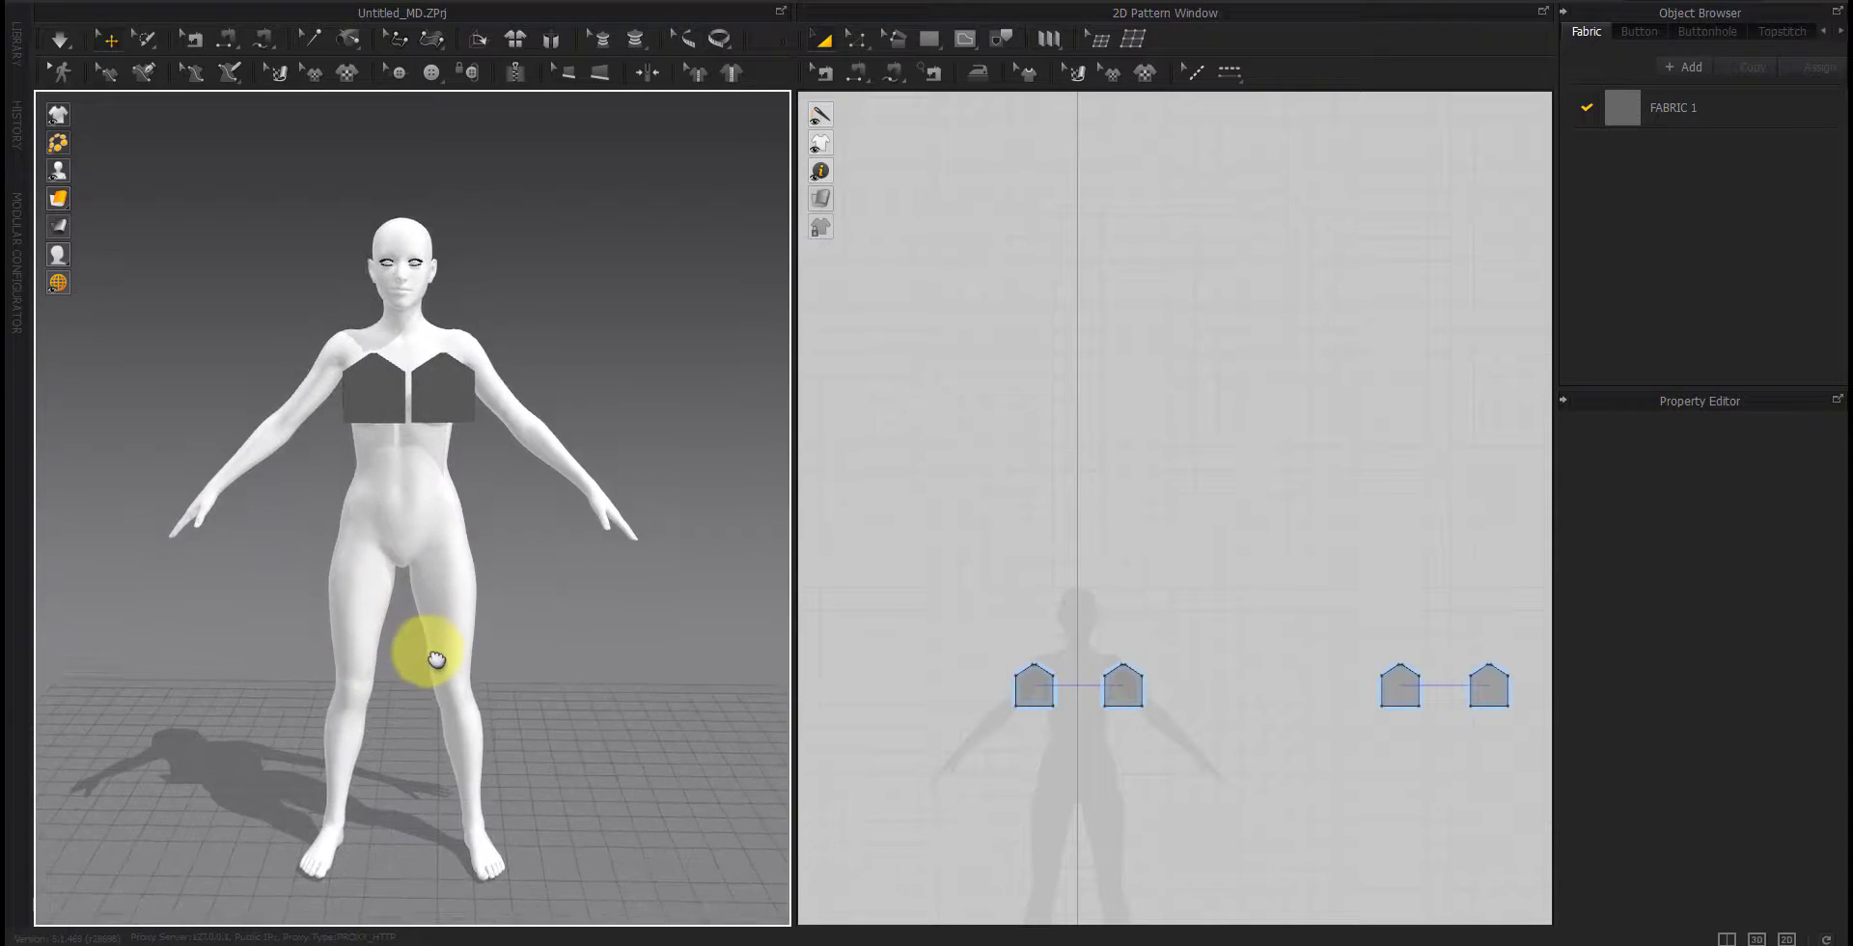
pyautogui.click(342, 523)
pyautogui.click(417, 527)
pyautogui.moveTo(482, 569); pyautogui.dragTo(418, 612, button='right')
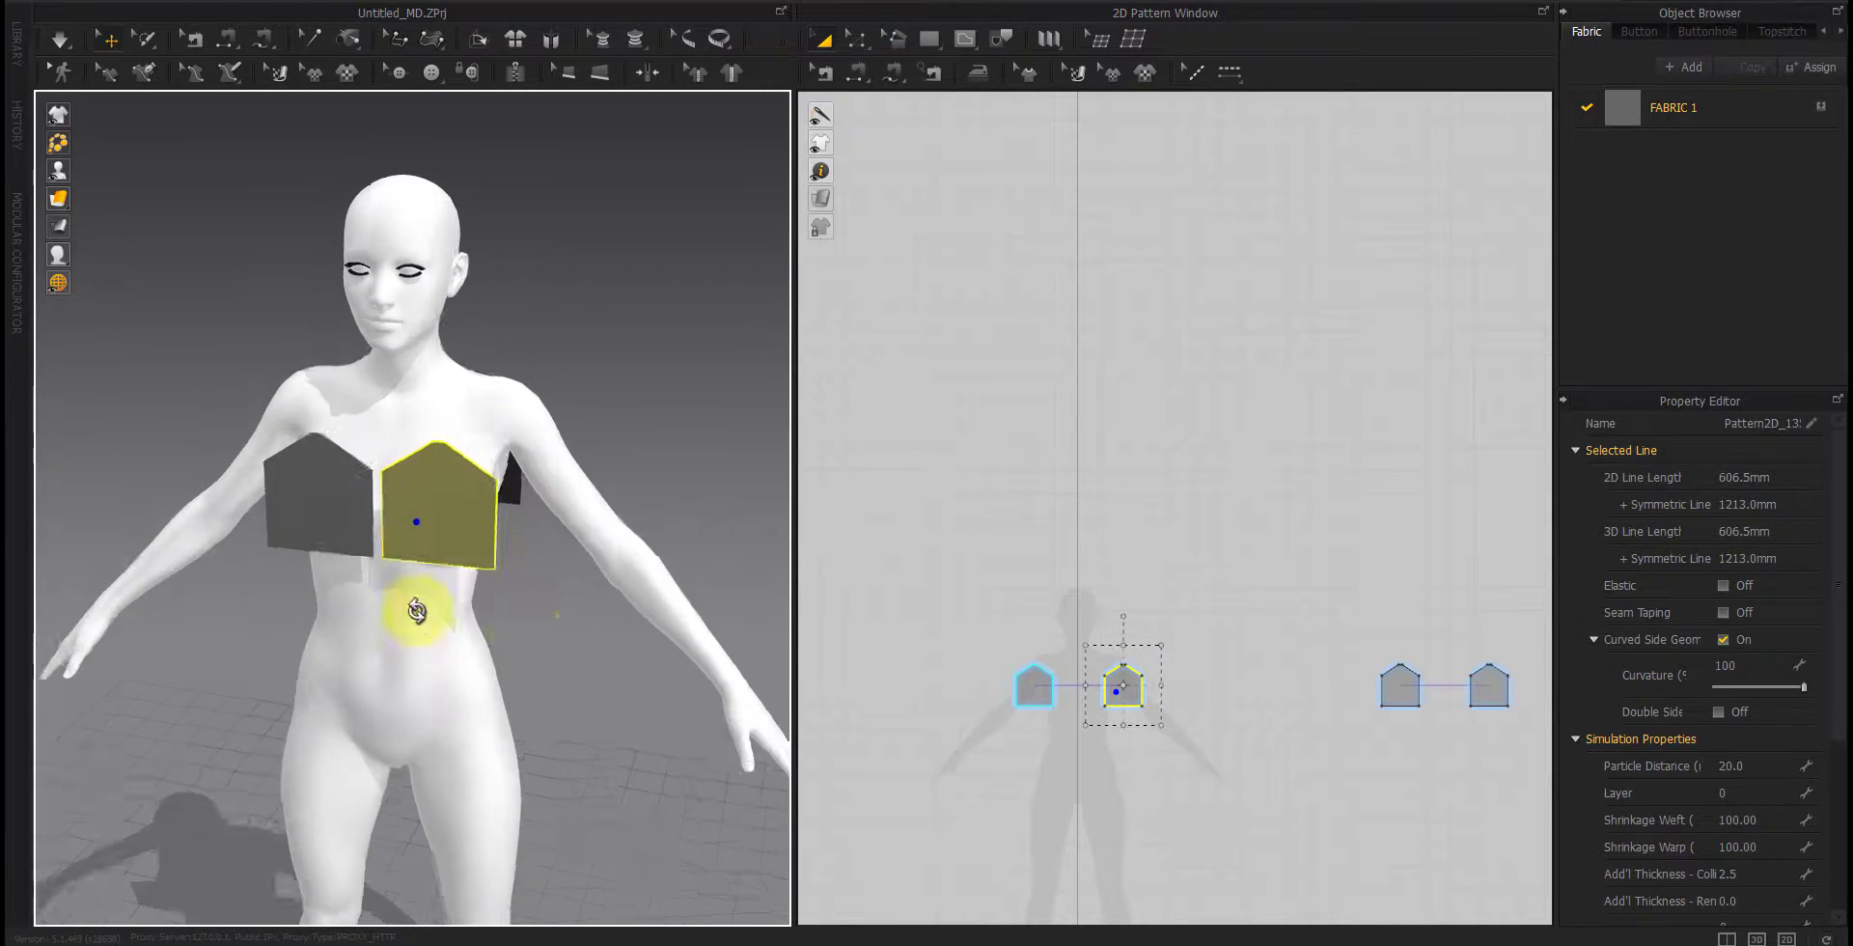
pyautogui.click(532, 634)
# Step: Create a rectangle pattern 15 mm wide and 400 mm high above the front pieces
pyautogui.click(928, 40)
pyautogui.click(1127, 569)
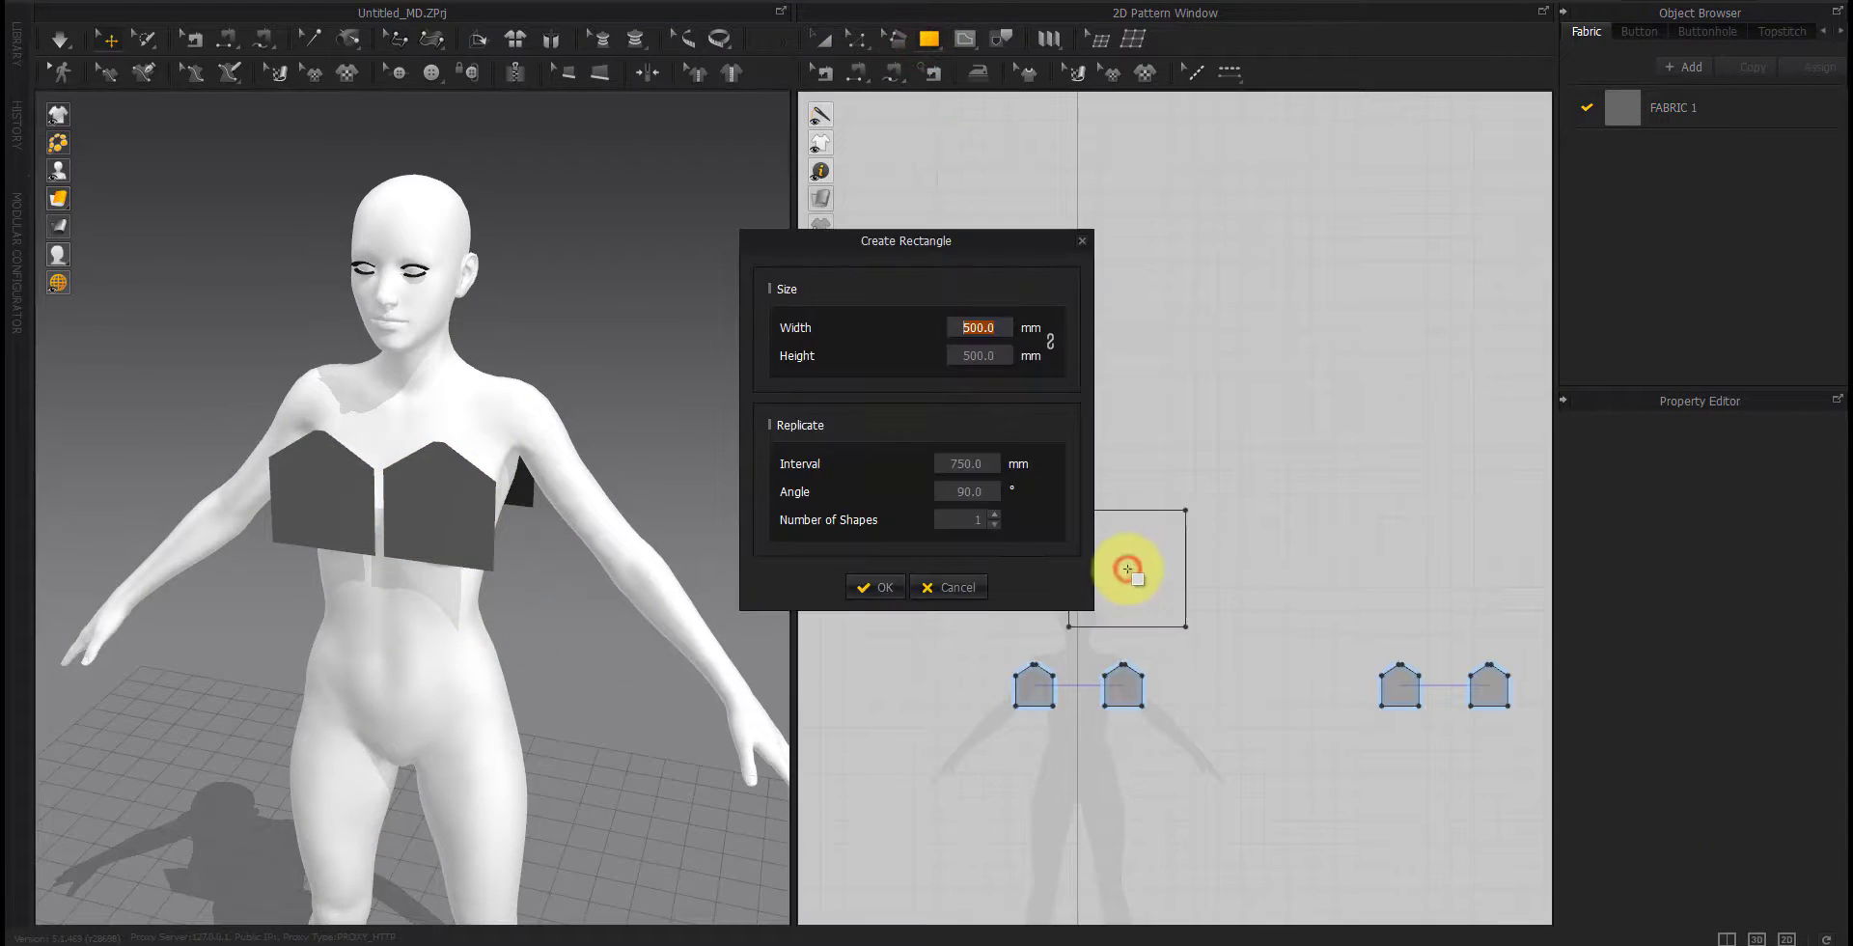
pyautogui.write('15')
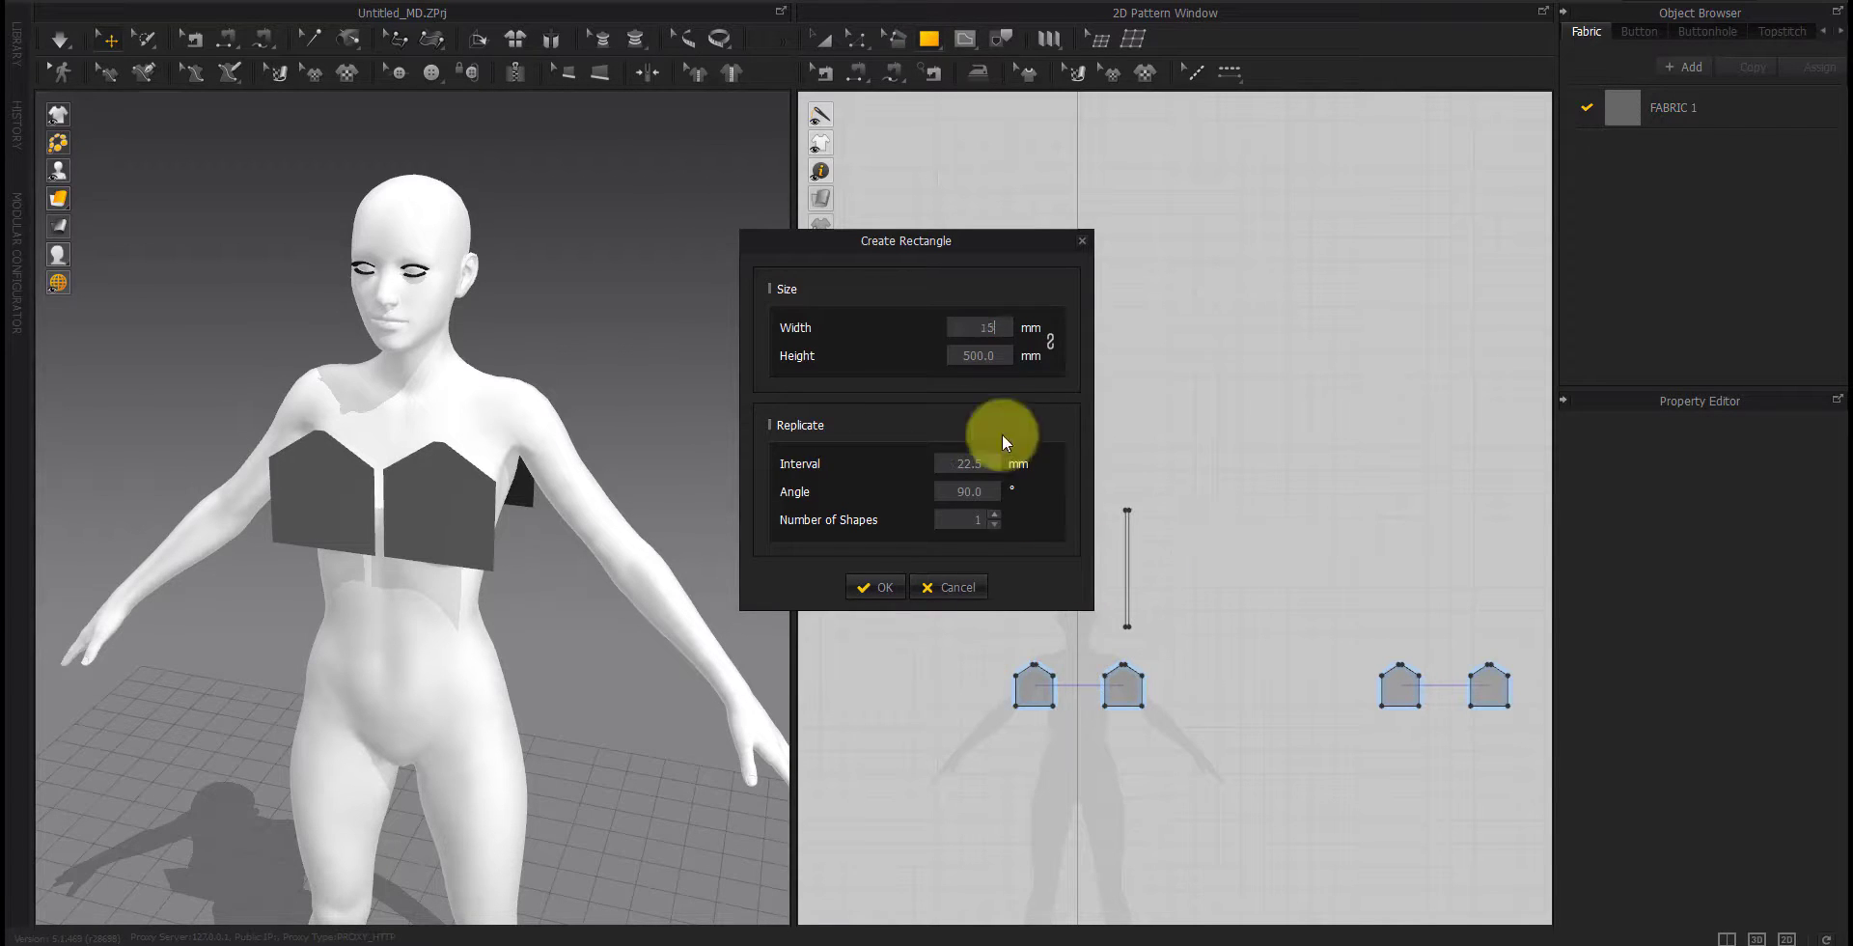
pyautogui.doubleClick(978, 355)
pyautogui.write('400')
pyautogui.click(868, 587)
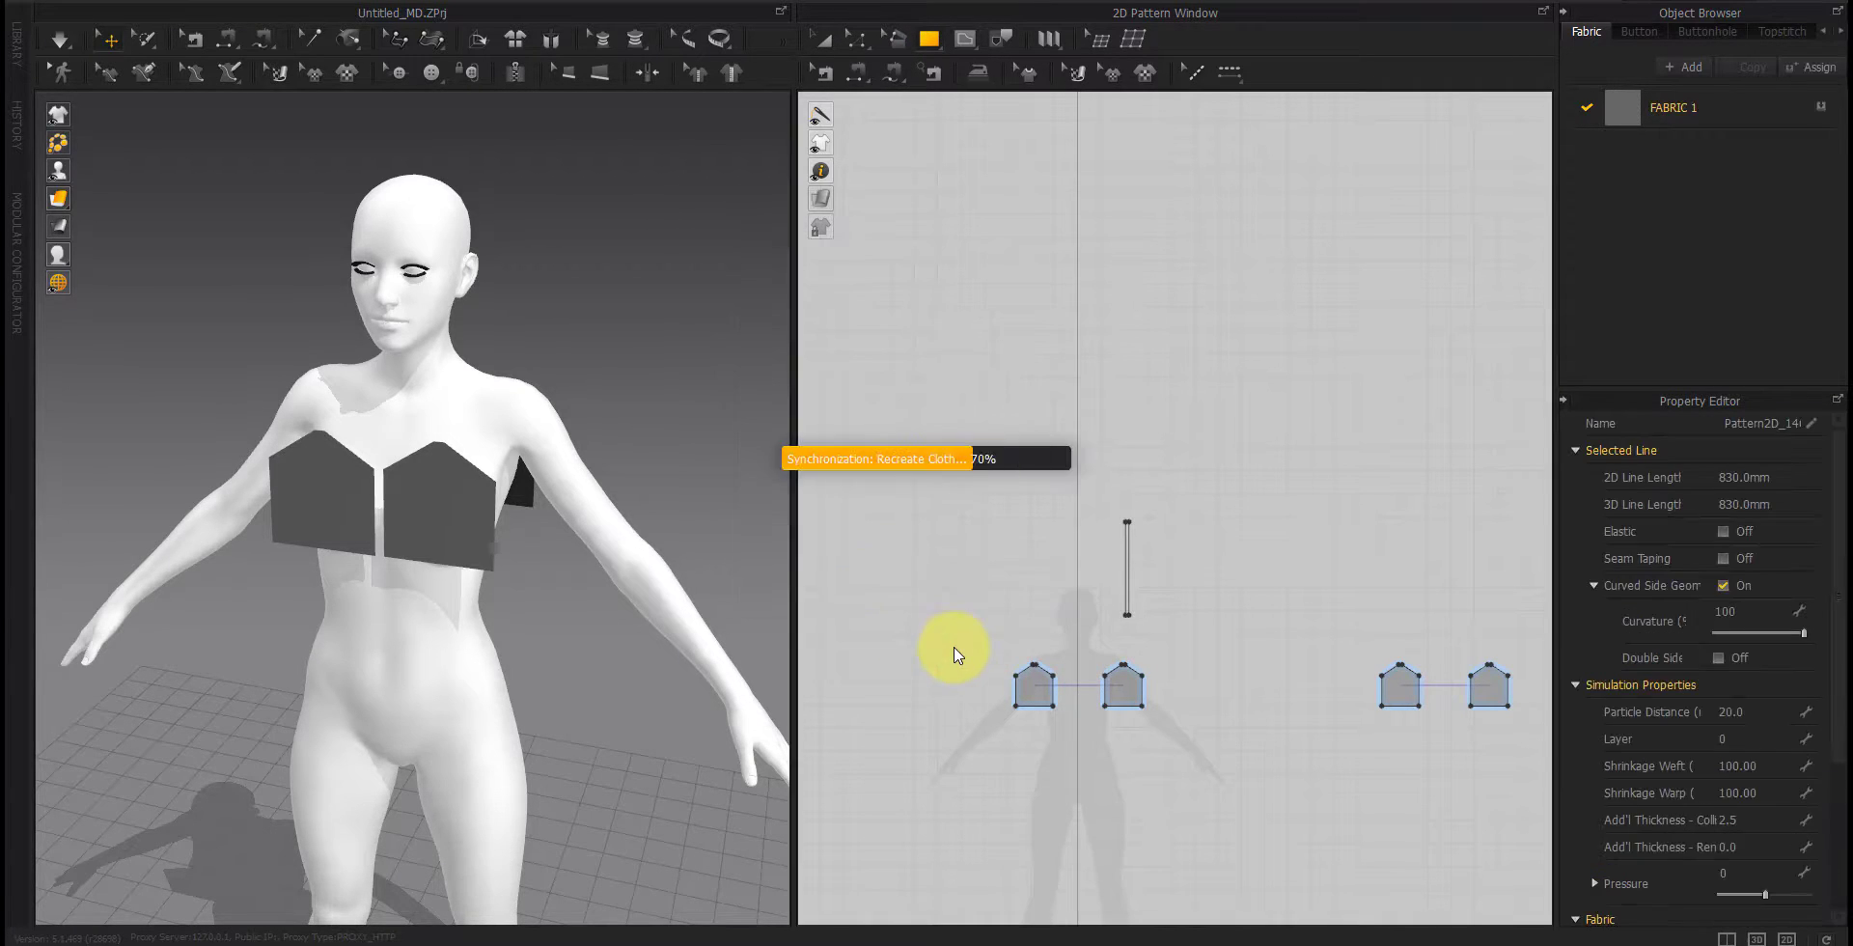
# Step: Clone the strap as a symmetric pattern, place the copy across the centre line, and shift the original strap slightly outward
pyautogui.rightClick(1129, 582)
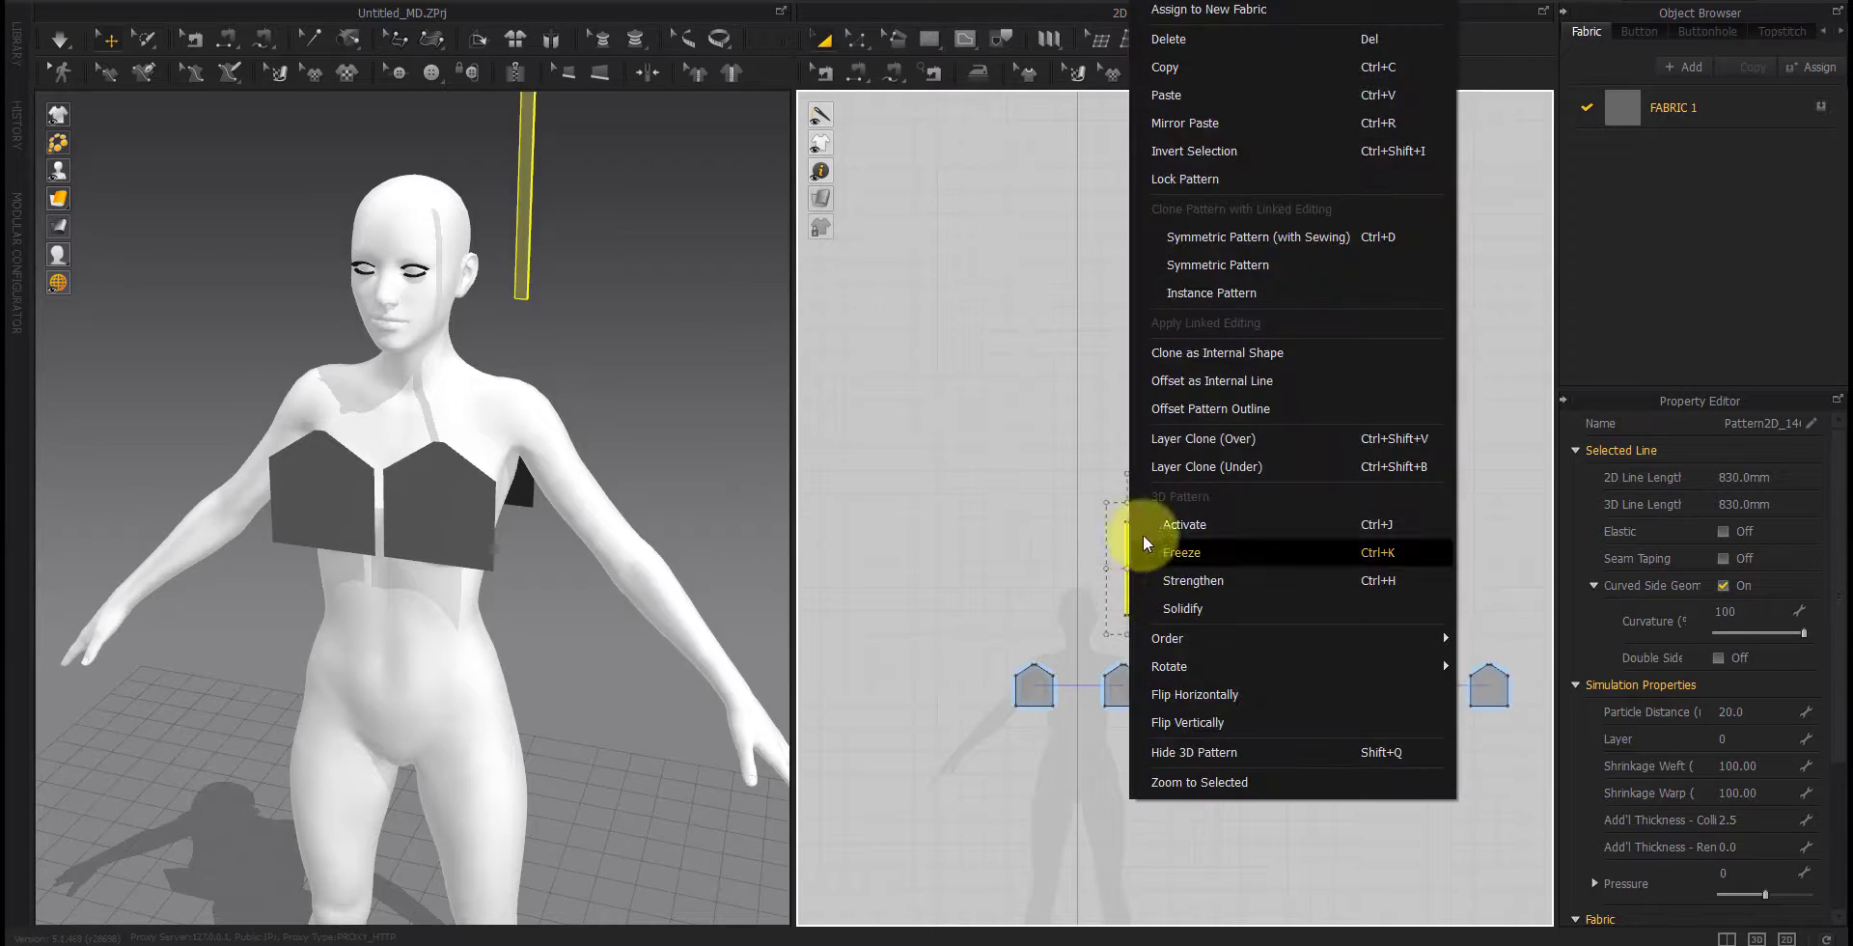
pyautogui.click(1226, 275)
pyautogui.click(1014, 567)
pyautogui.click(1062, 587)
pyautogui.click(1126, 577)
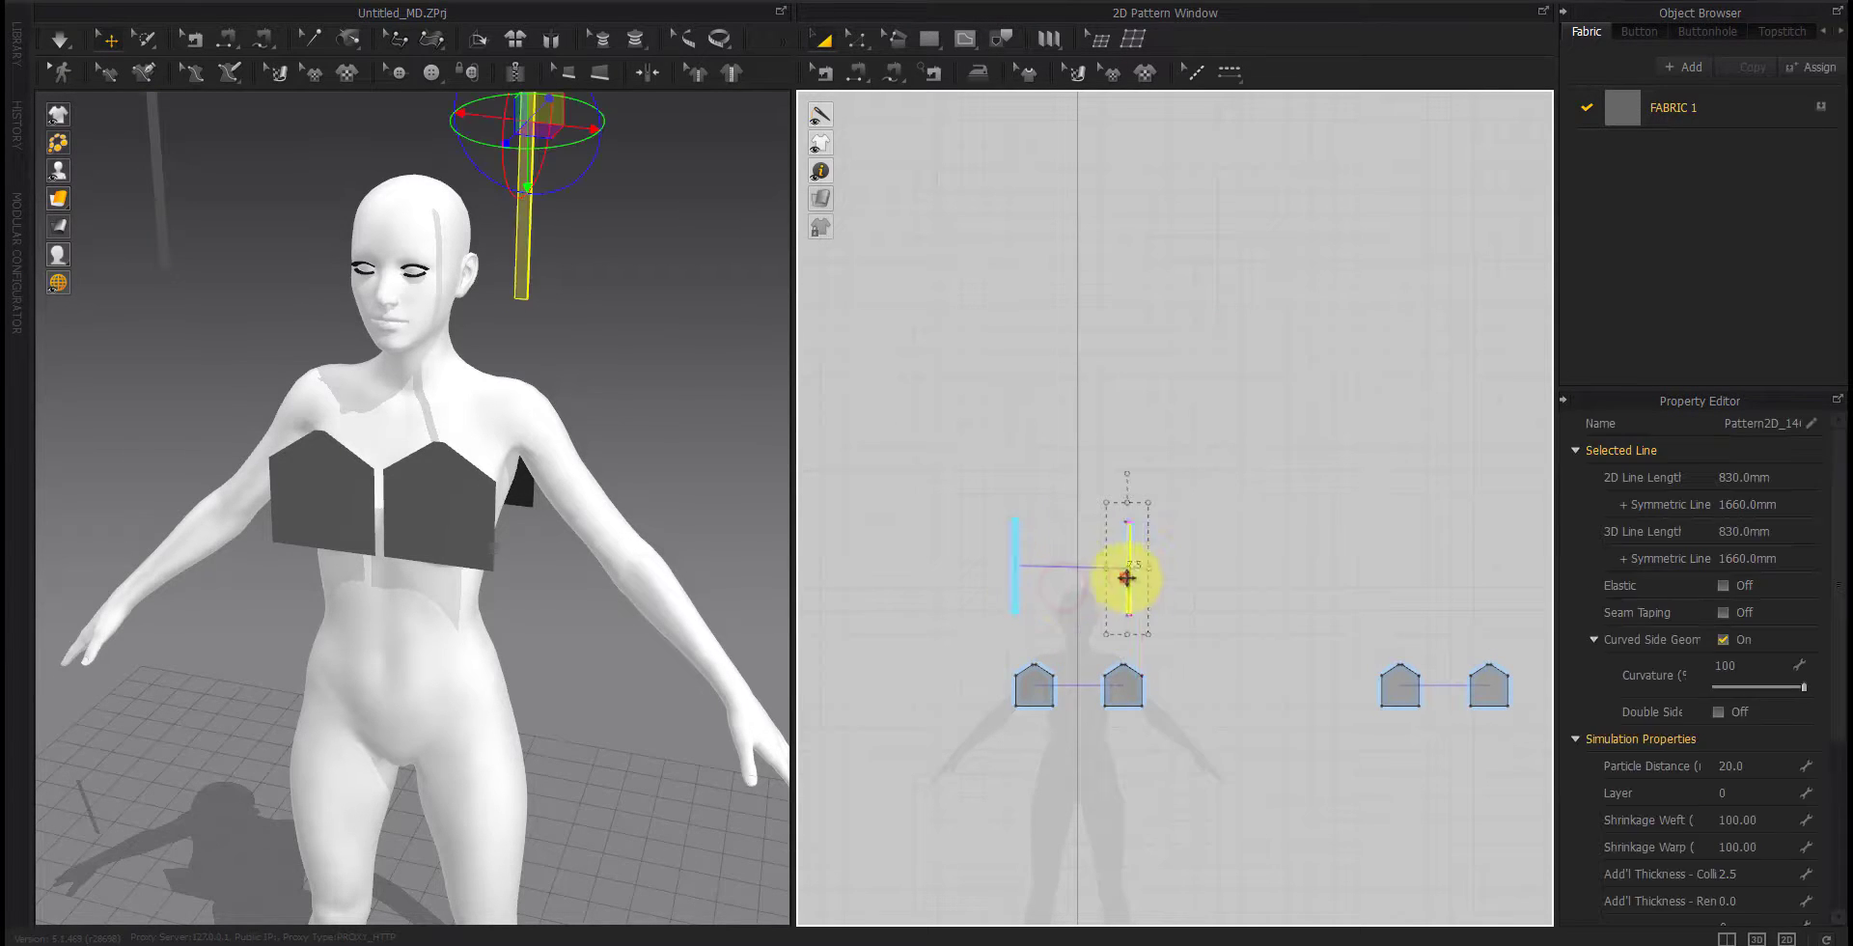
pyautogui.click(1206, 661)
# Step: Rotate both straps in 3D so they lie horizontally front to back, and lower them to the avatar's shoulder level
pyautogui.moveTo(621, 628); pyautogui.dragTo(608, 546, button='right')
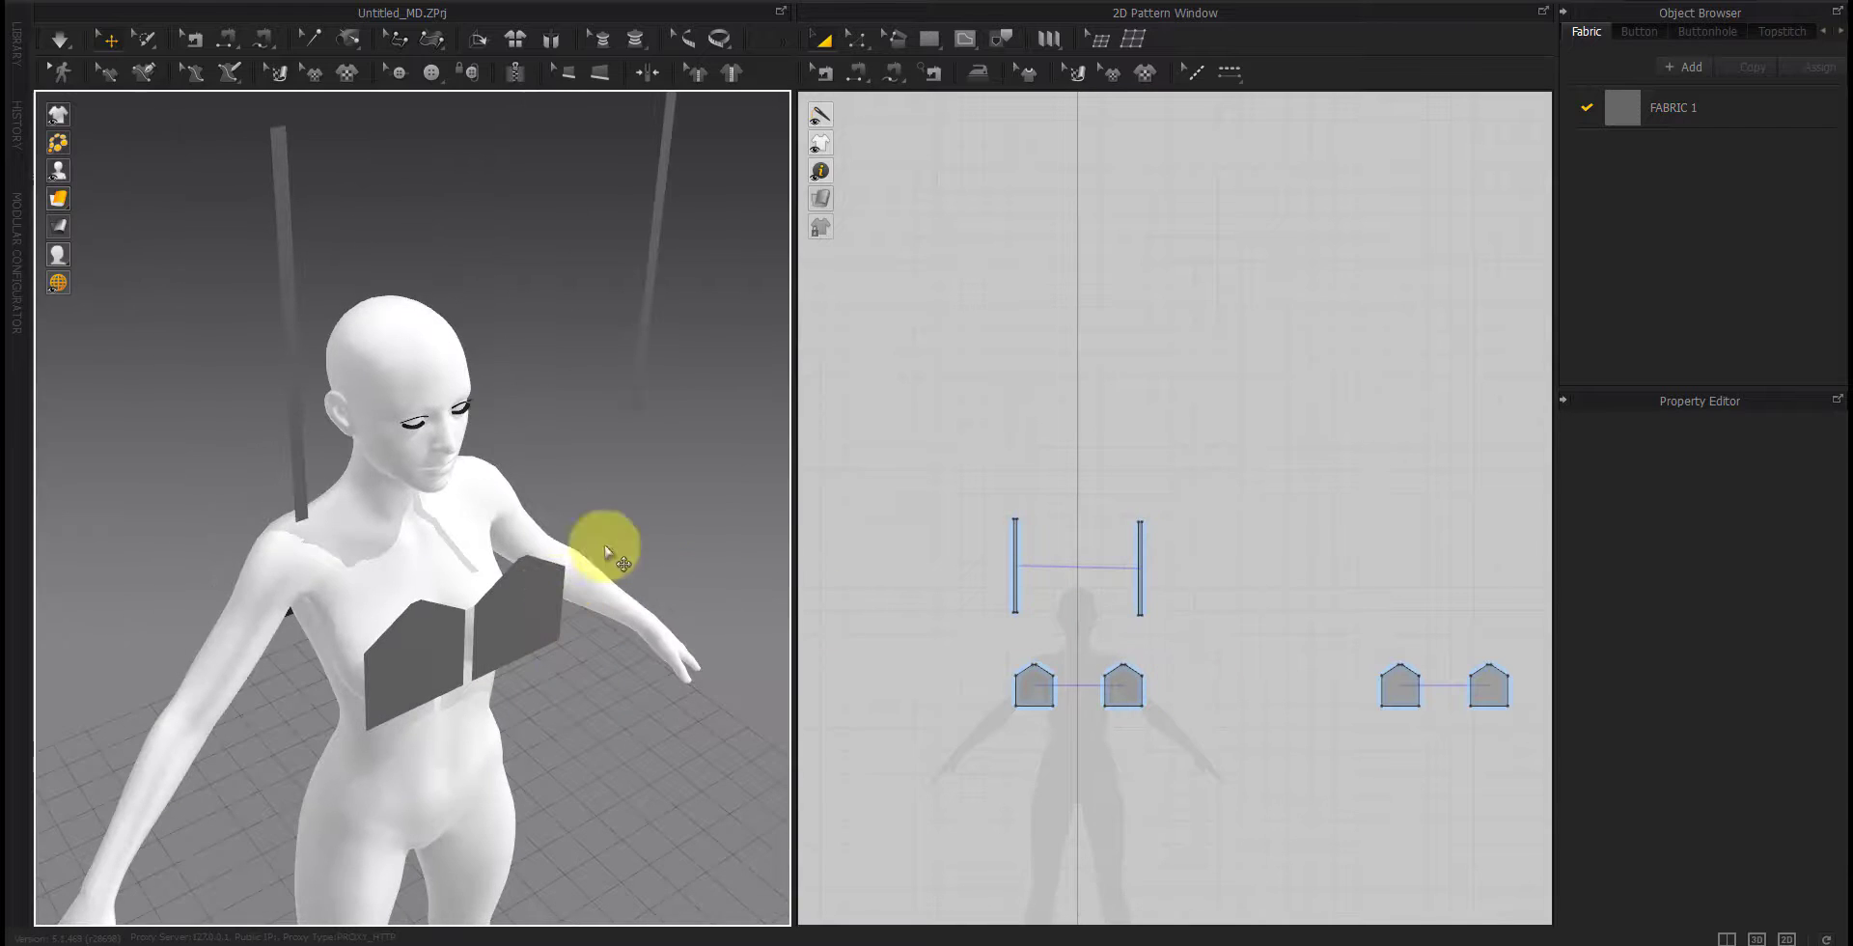
pyautogui.moveTo(1225, 447); pyautogui.dragTo(898, 648)
pyautogui.moveTo(512, 307); pyautogui.dragTo(413, 149)
pyautogui.moveTo(583, 483)
pyautogui.mouseDown(button='right')
pyautogui.moveTo(496, 447)
pyautogui.moveTo(570, 483)
pyautogui.mouseUp(button='right')
pyautogui.moveTo(419, 211); pyautogui.dragTo(418, 422)
pyautogui.moveTo(501, 626); pyautogui.dragTo(448, 552, button='right')
pyautogui.moveTo(410, 403); pyautogui.dragTo(410, 458)
pyautogui.click(583, 565)
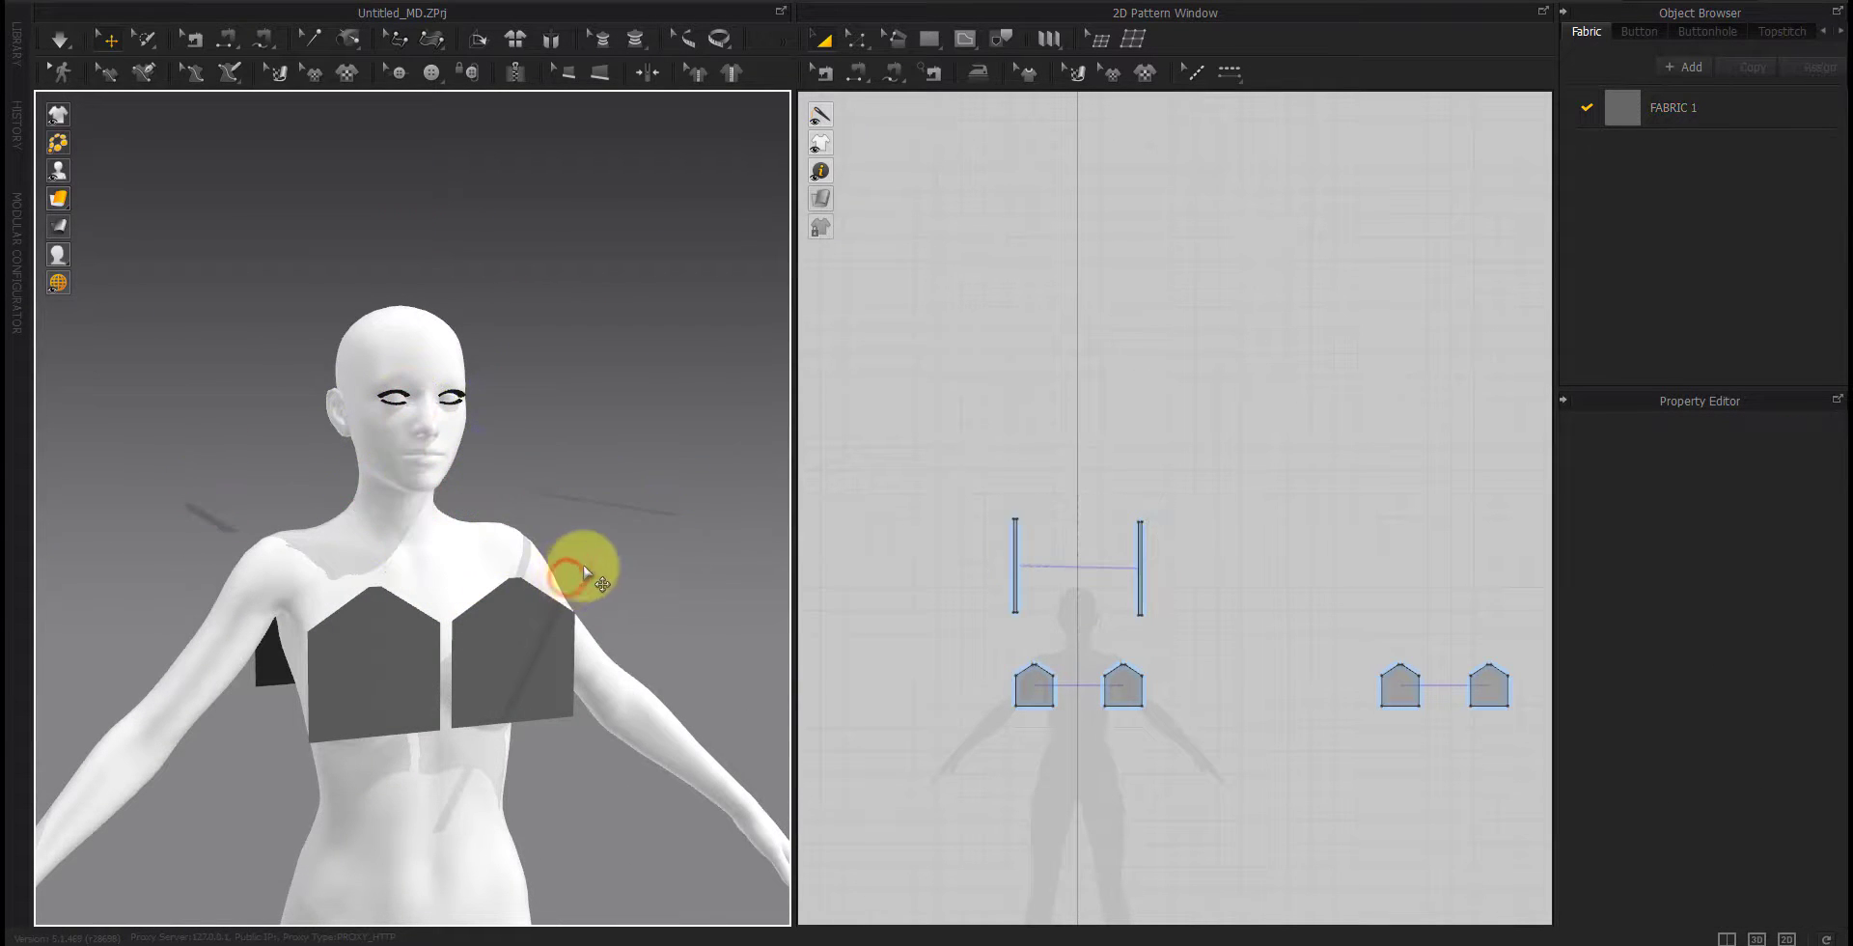
# Step: Move the straps inward beside the neck and back in 3D so they rest over the avatar's shoulders
pyautogui.moveTo(645, 513); pyautogui.dragTo(493, 519)
pyautogui.moveTo(509, 563); pyautogui.dragTo(495, 521, button='right')
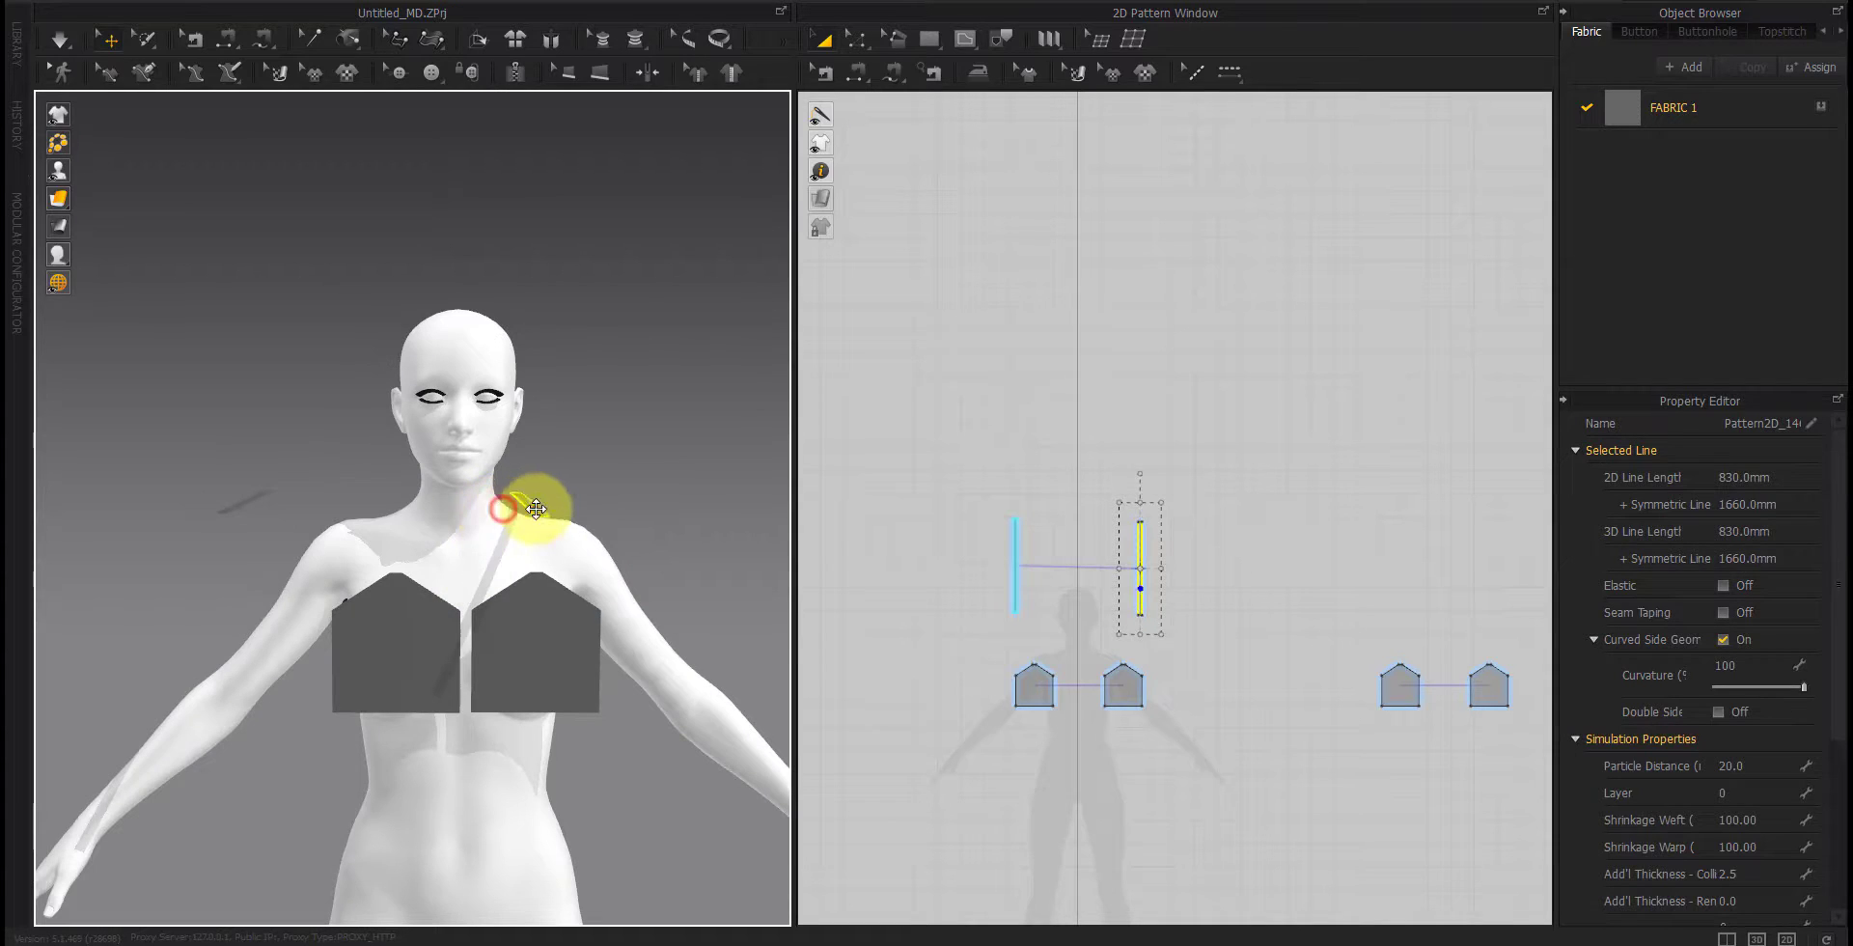
pyautogui.moveTo(373, 552); pyautogui.dragTo(527, 590, button='right')
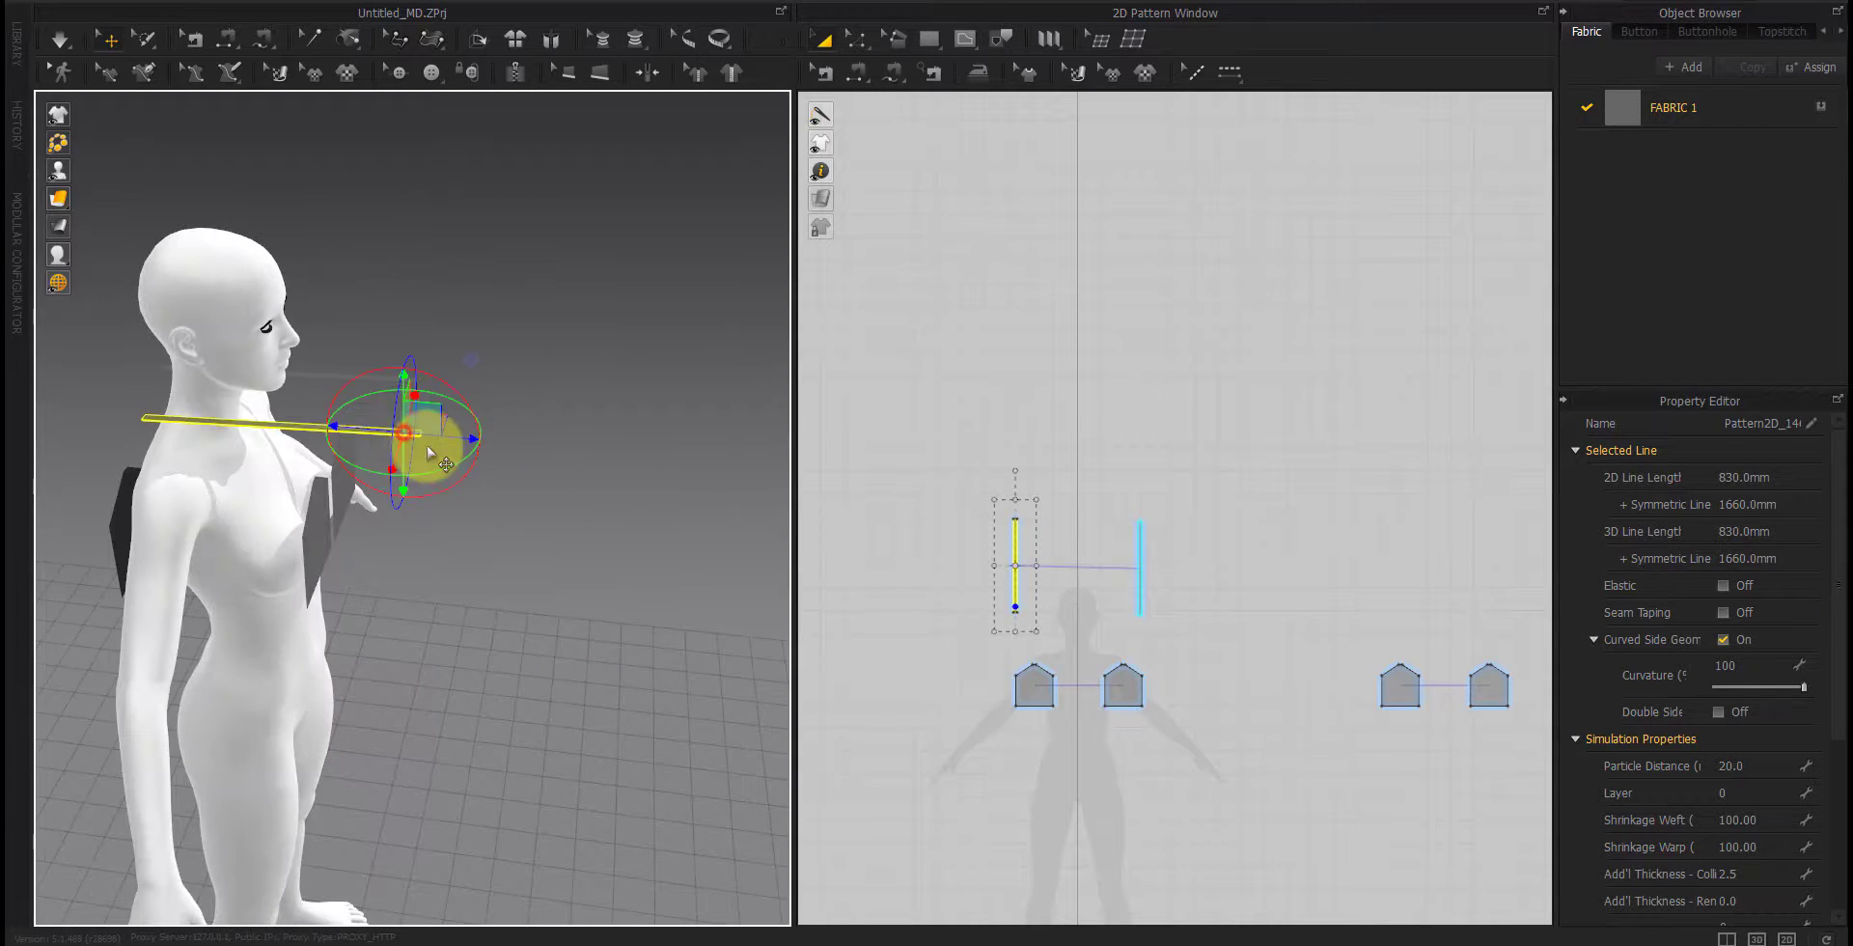
pyautogui.moveTo(434, 435); pyautogui.dragTo(349, 426)
pyautogui.click(408, 382)
pyautogui.moveTo(435, 382); pyautogui.dragTo(374, 384)
pyautogui.click(476, 531)
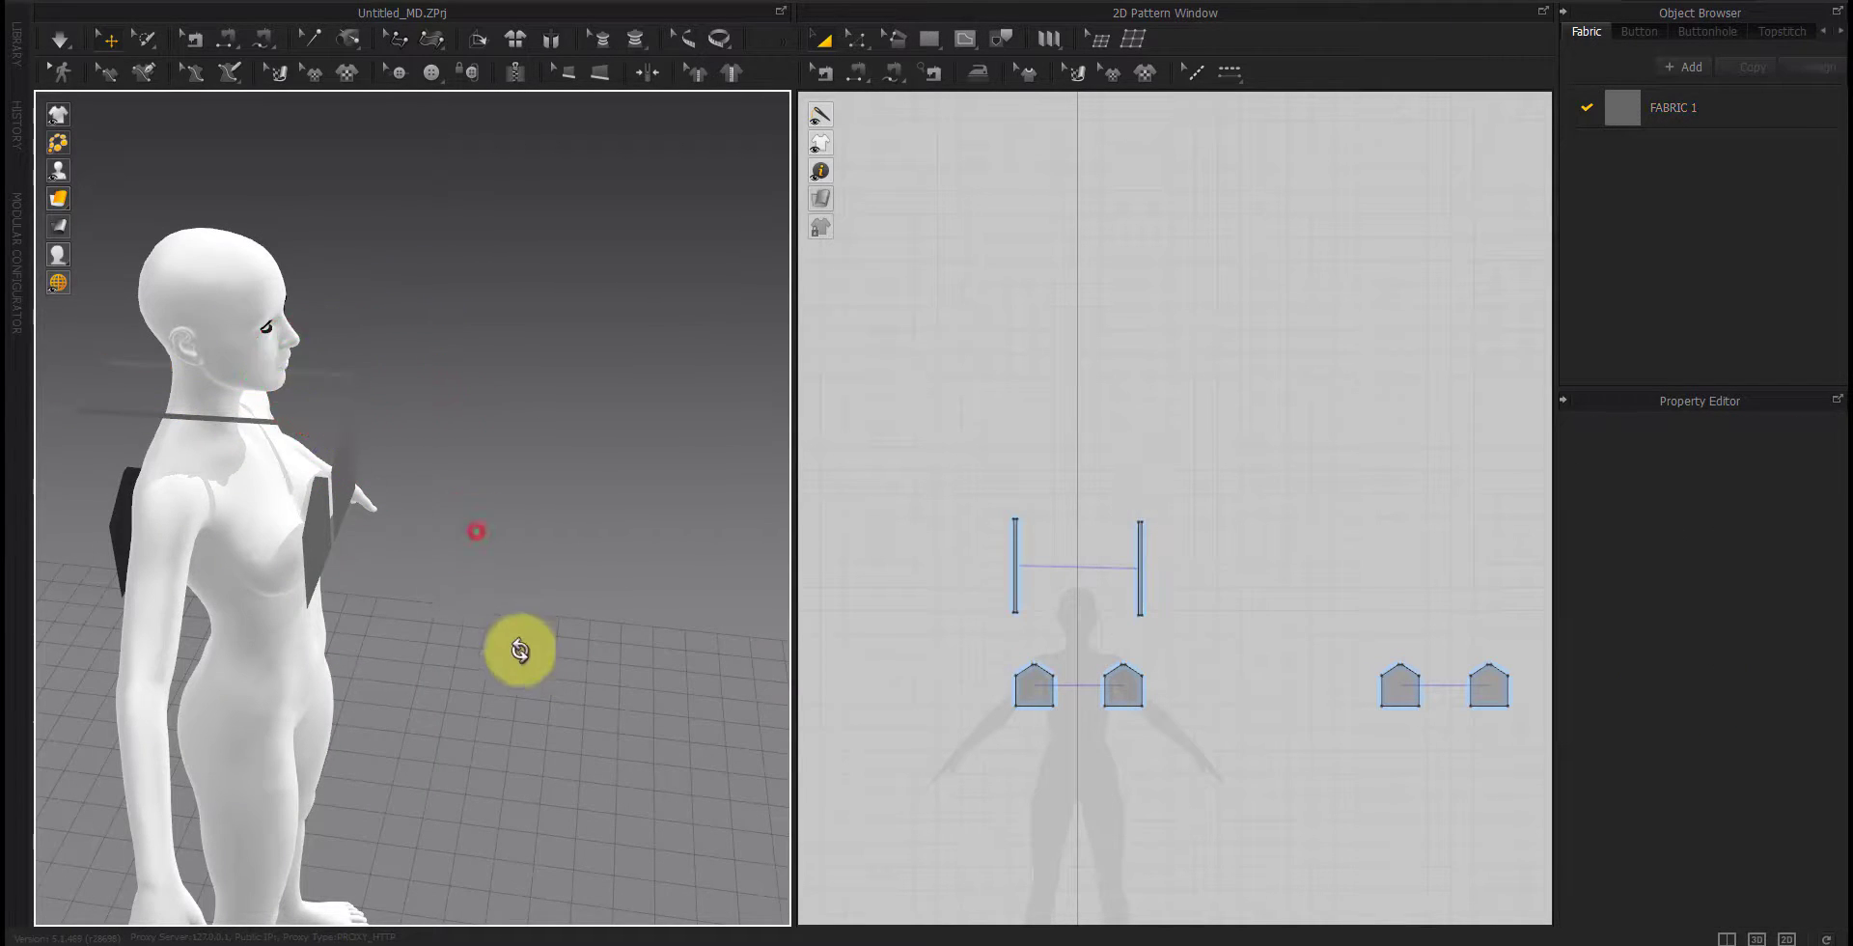
# Step: Delete the peak points of the mirrored back pieces so that they become plain rectangles
pyautogui.moveTo(519, 650); pyautogui.dragTo(501, 682, button='right')
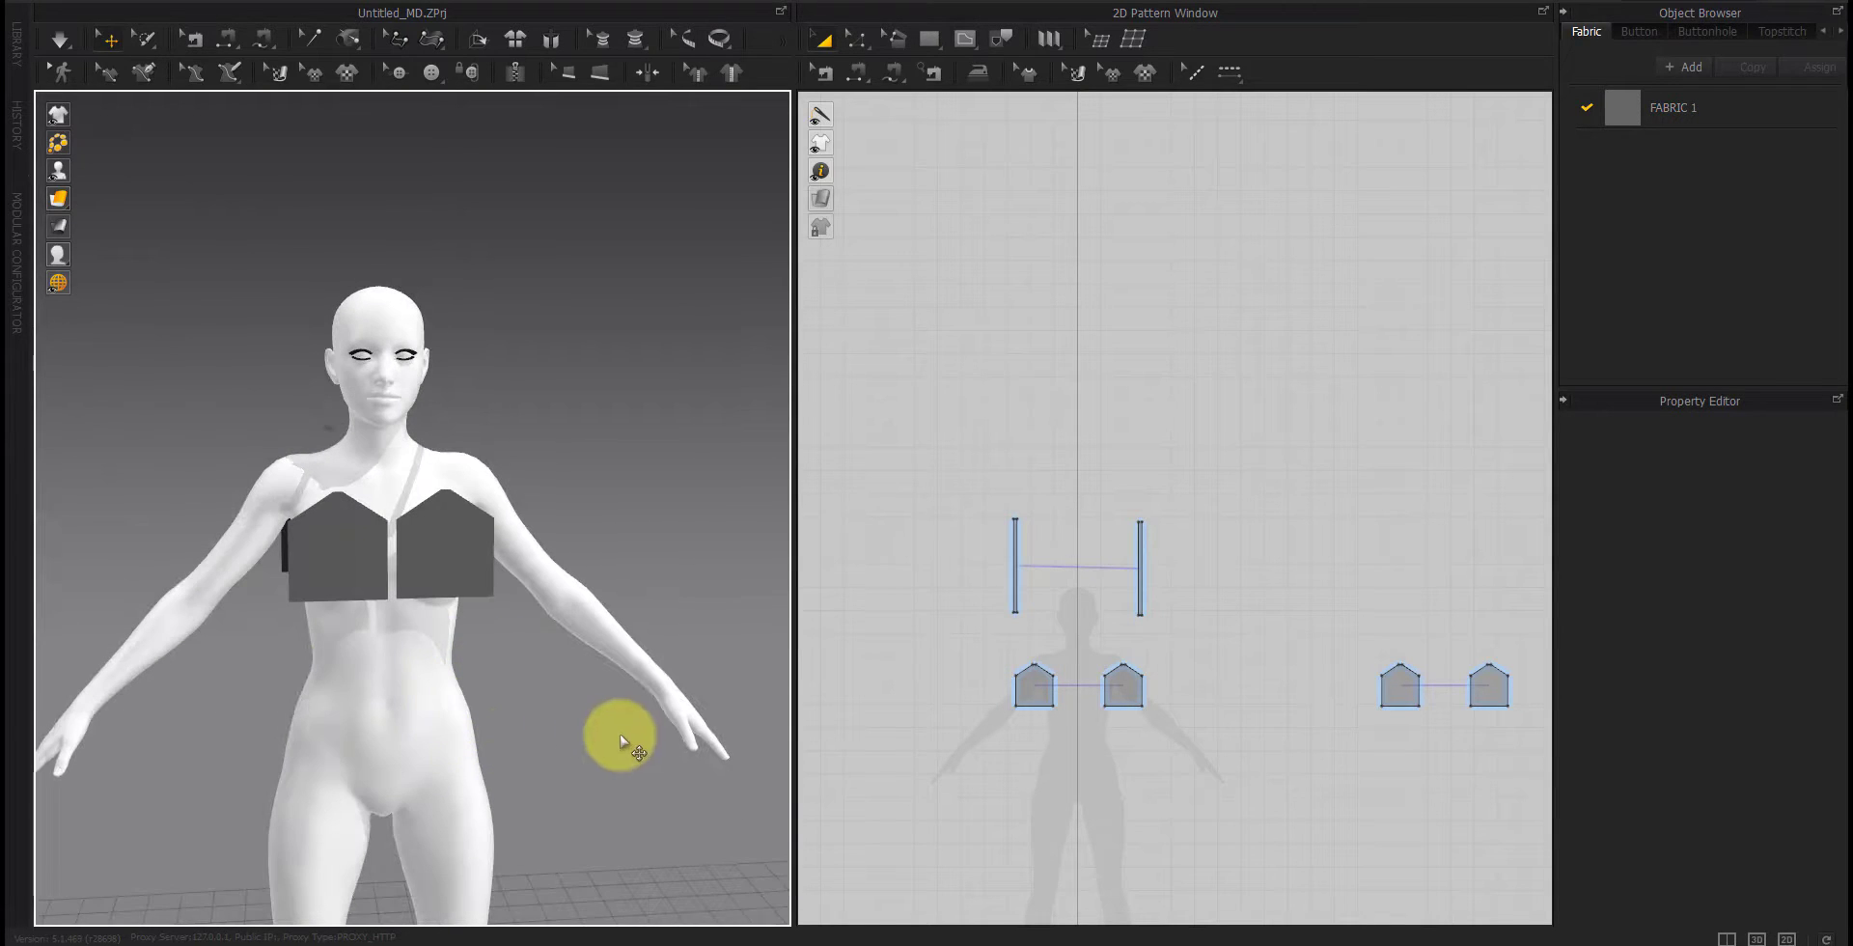
pyautogui.moveTo(619, 708); pyautogui.dragTo(108, 726, button='right')
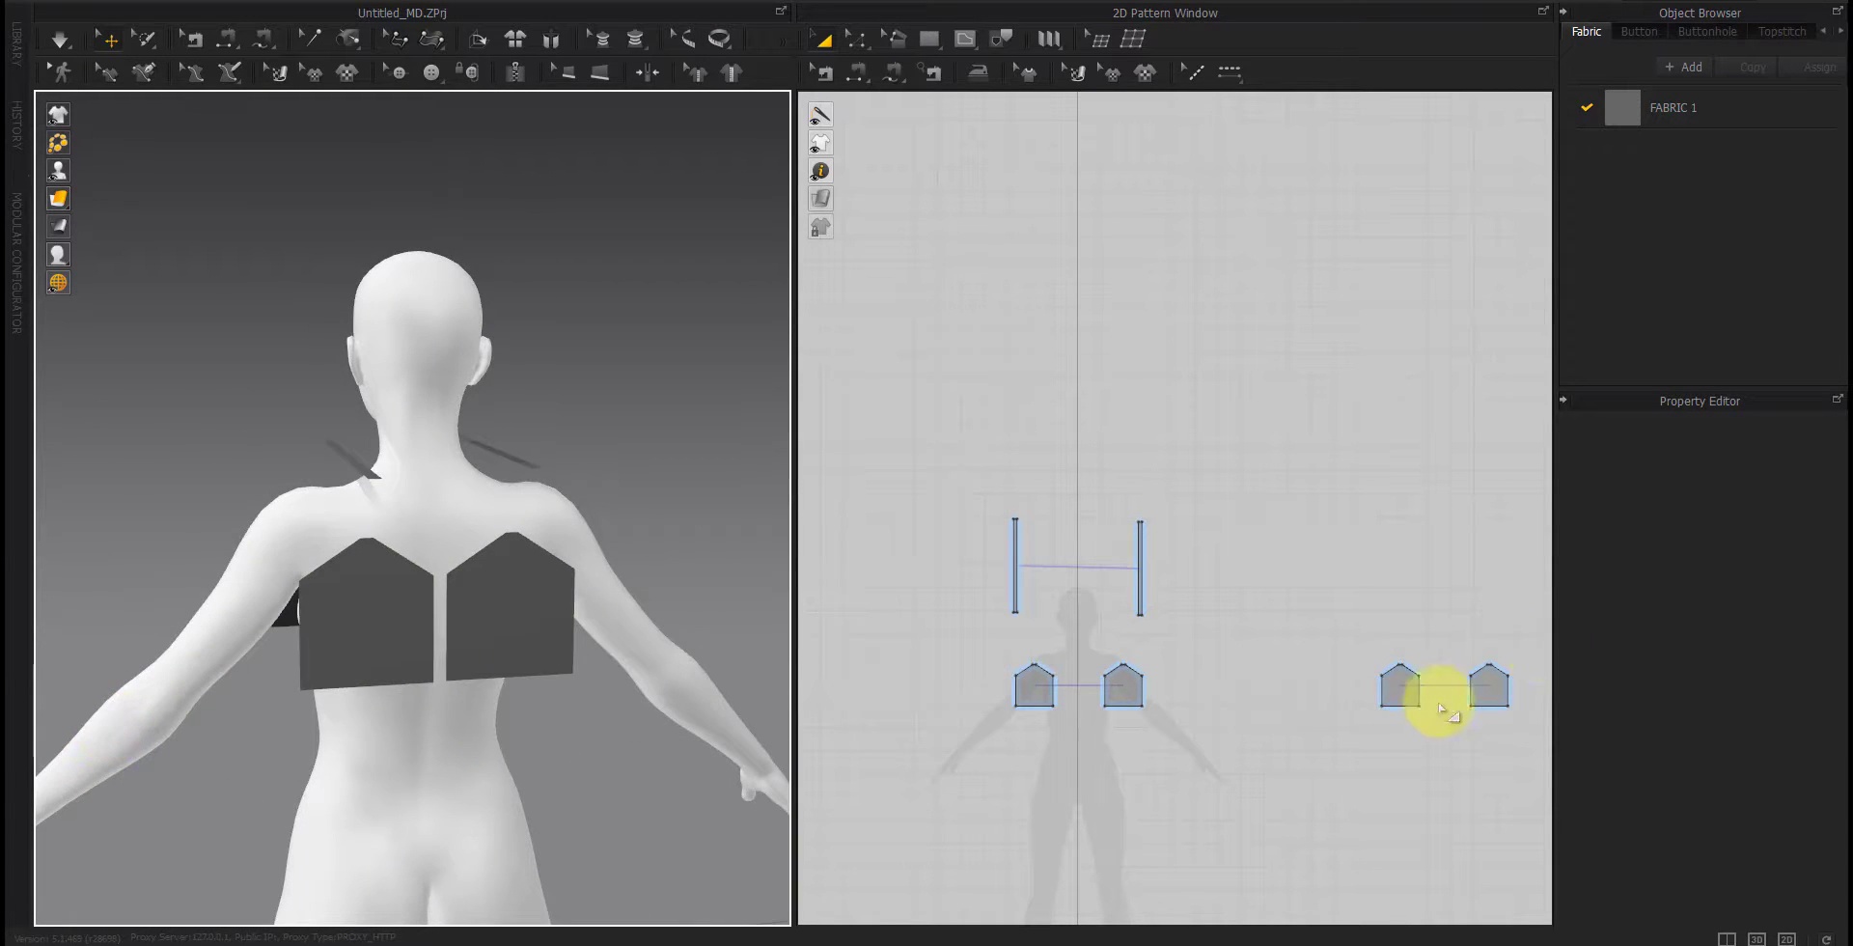
pyautogui.scroll(5, 1441, 710)
pyautogui.moveTo(1441, 709); pyautogui.dragTo(1103, 709, button='right')
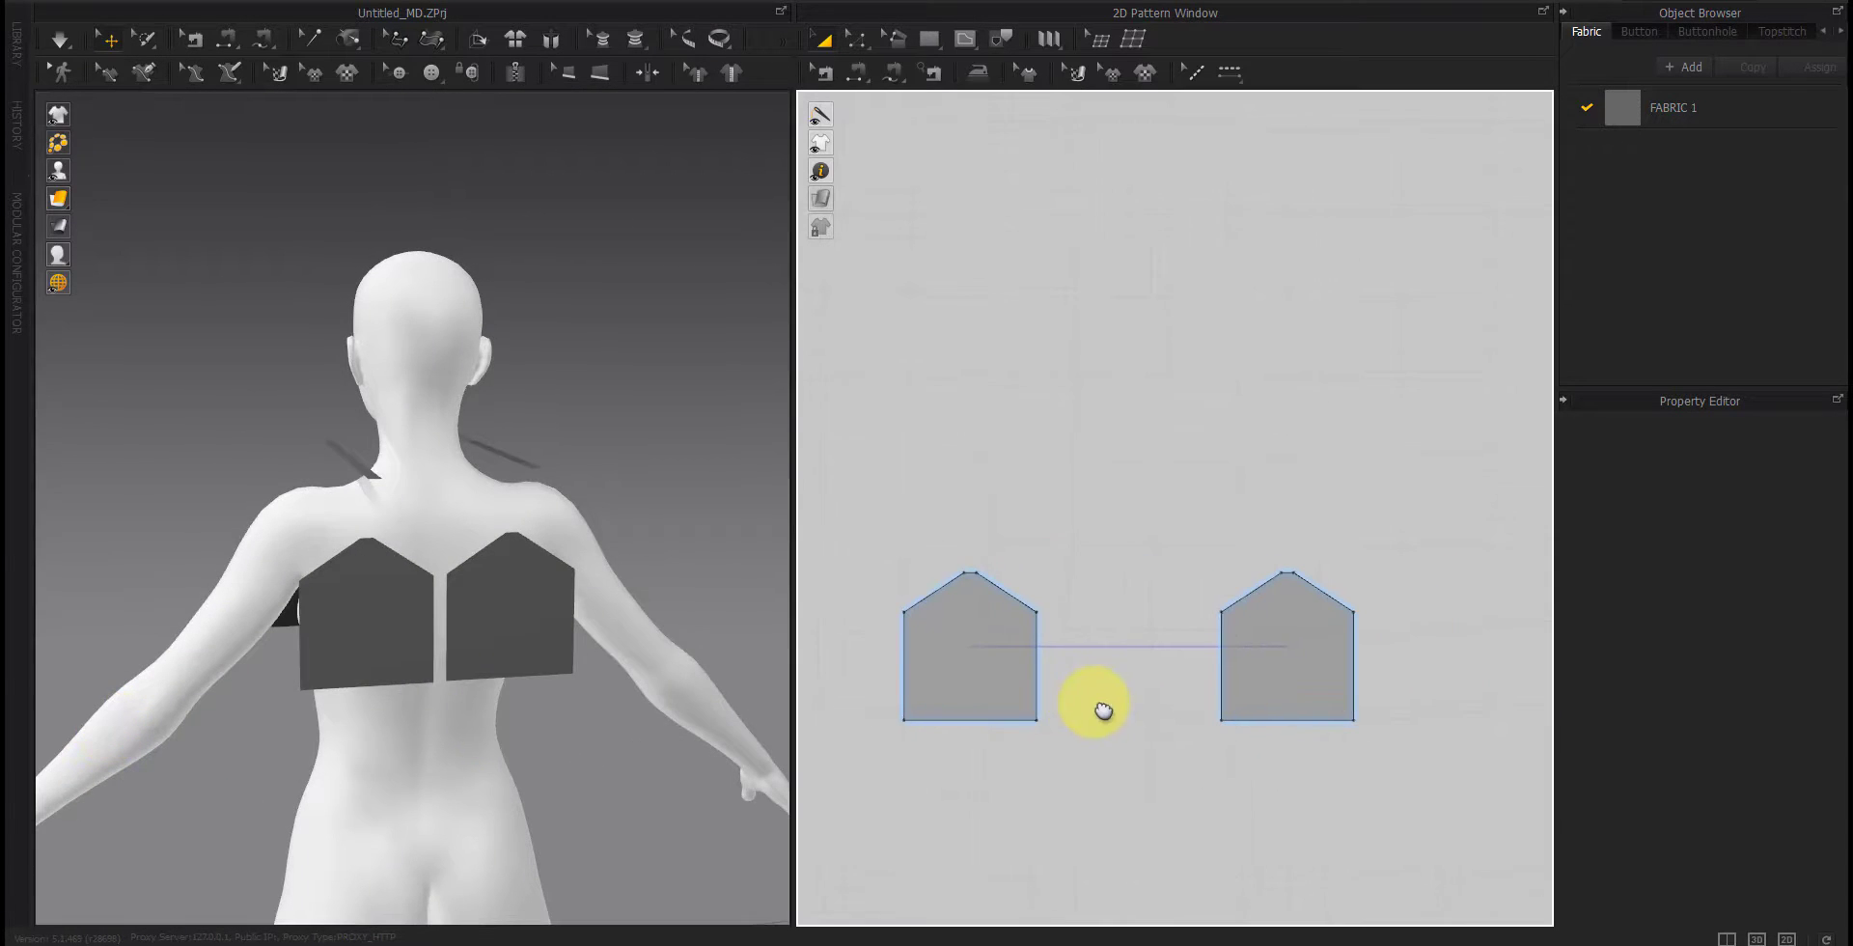
pyautogui.click(966, 580)
pyautogui.click(967, 573)
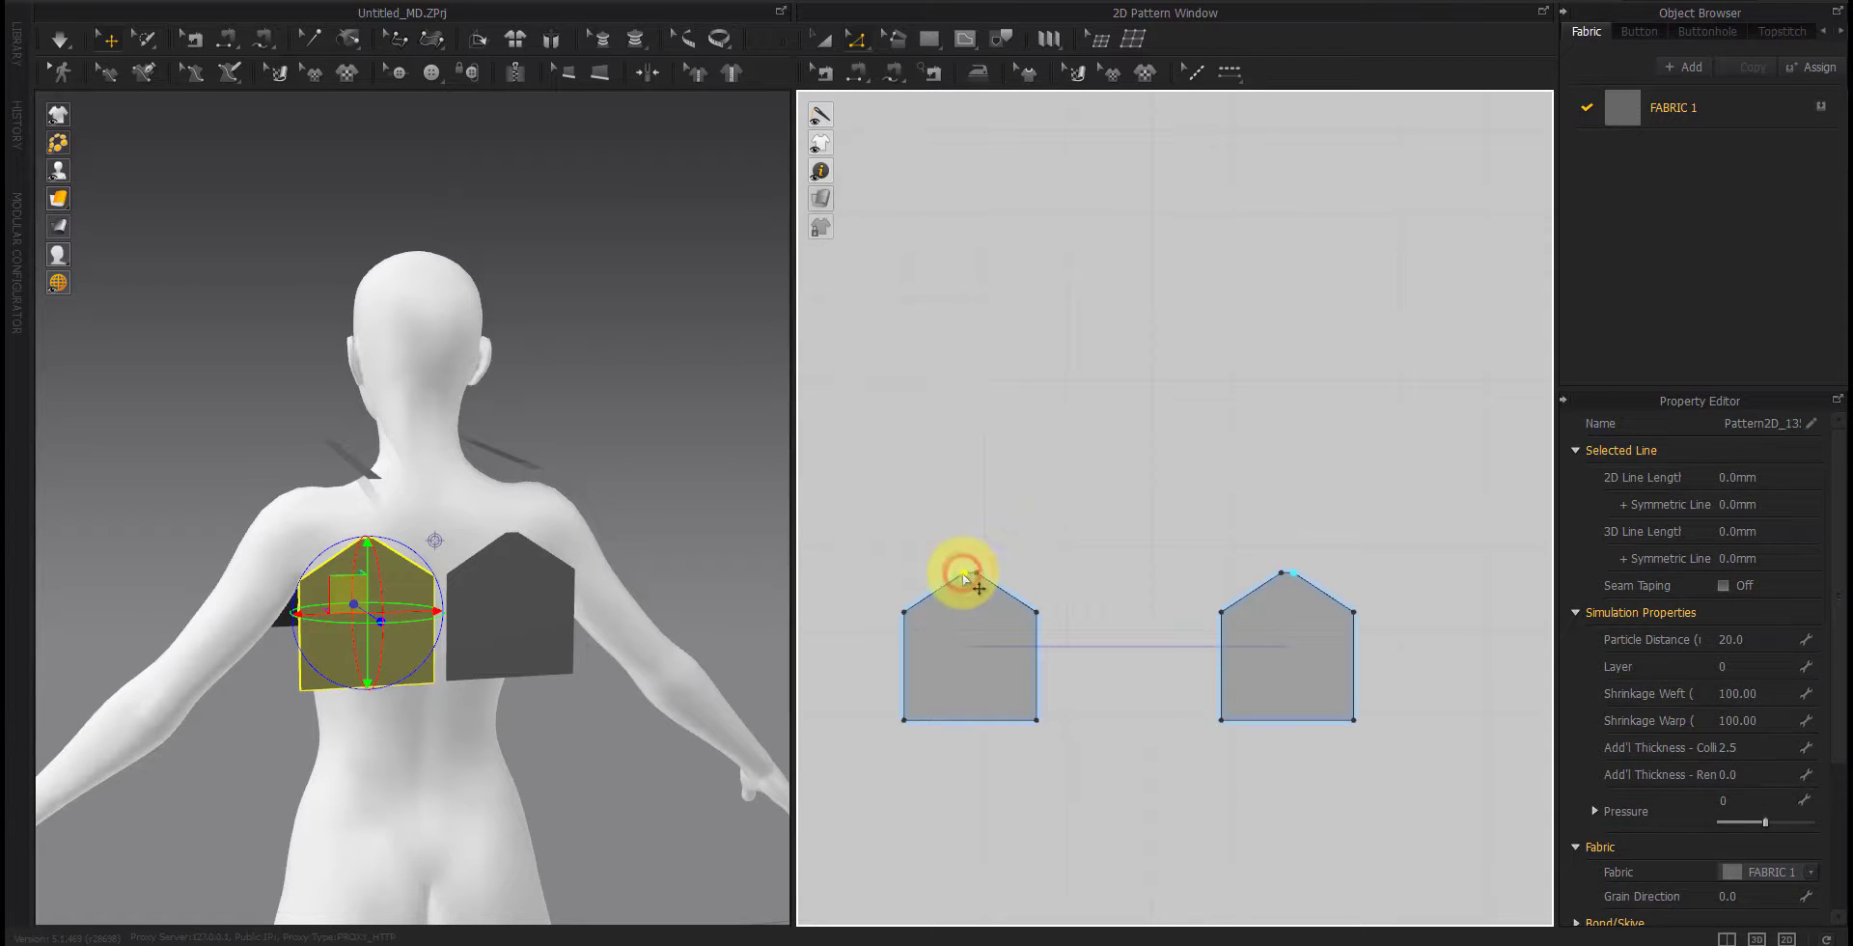
pyautogui.press('Delete')
# Step: Lower the top edge of the back pieces by a moving distance of 50 mm
pyautogui.moveTo(304, 697); pyautogui.dragTo(497, 701, button='right')
pyautogui.moveTo(965, 612); pyautogui.dragTo(968, 654)
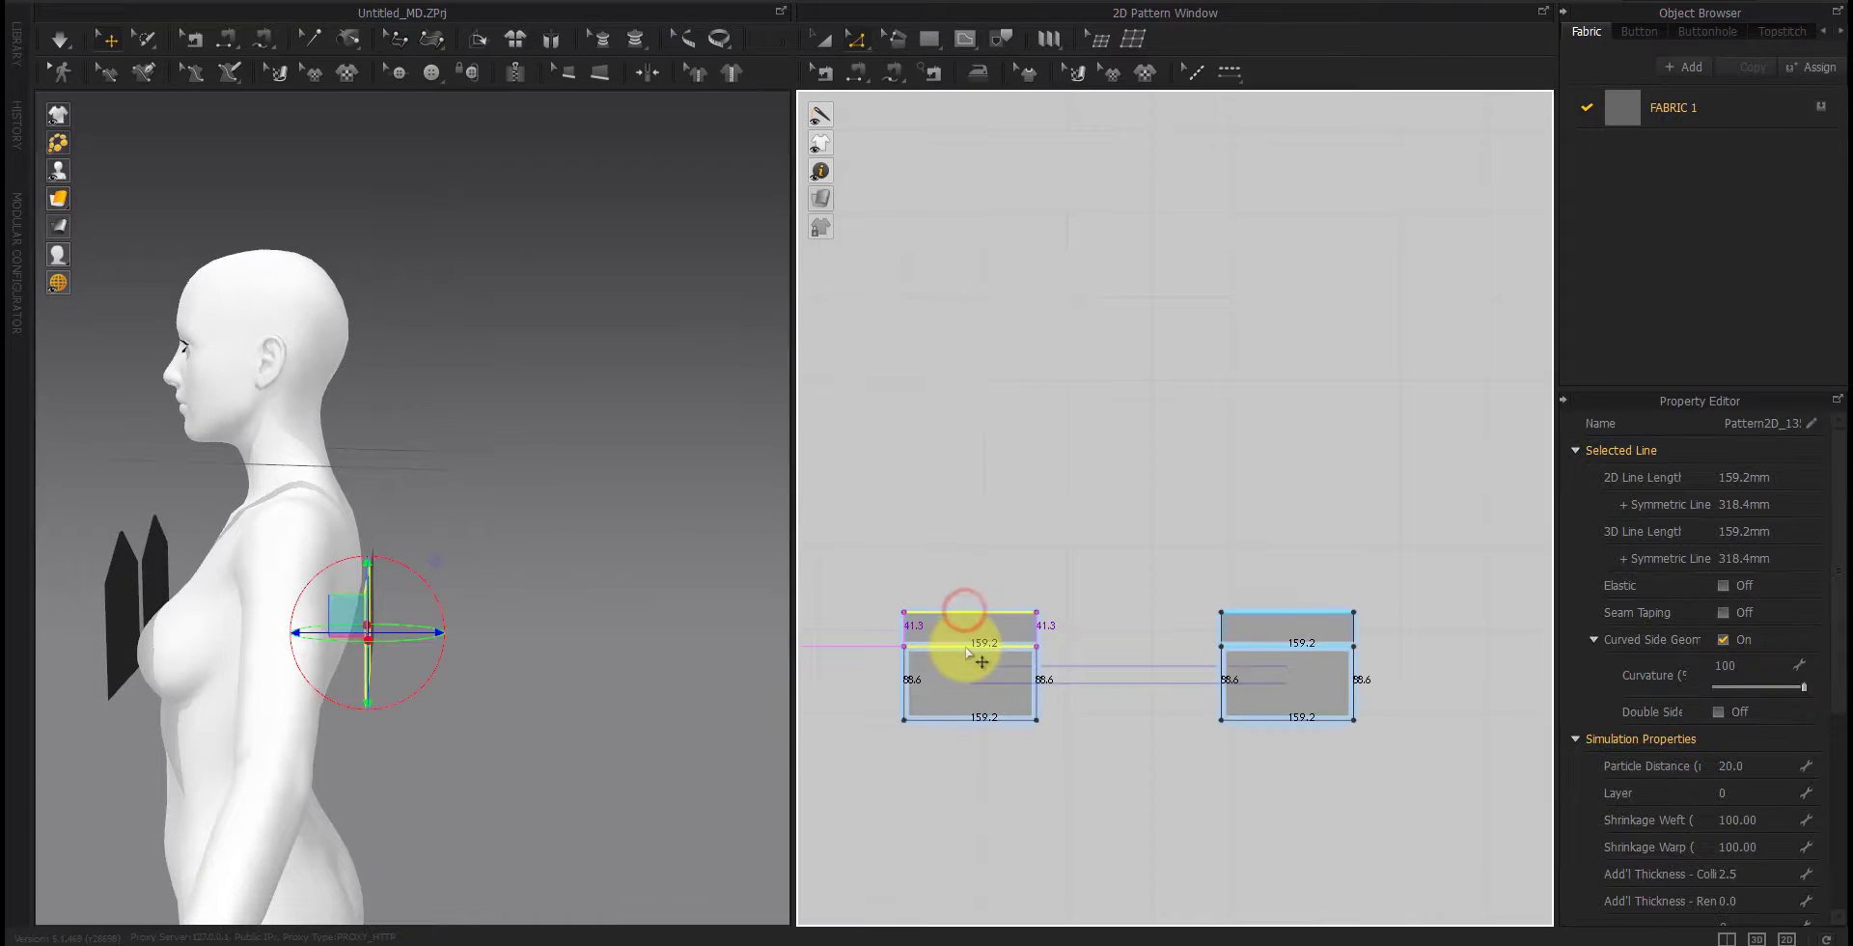
pyautogui.rightClick(967, 654)
pyautogui.write('50')
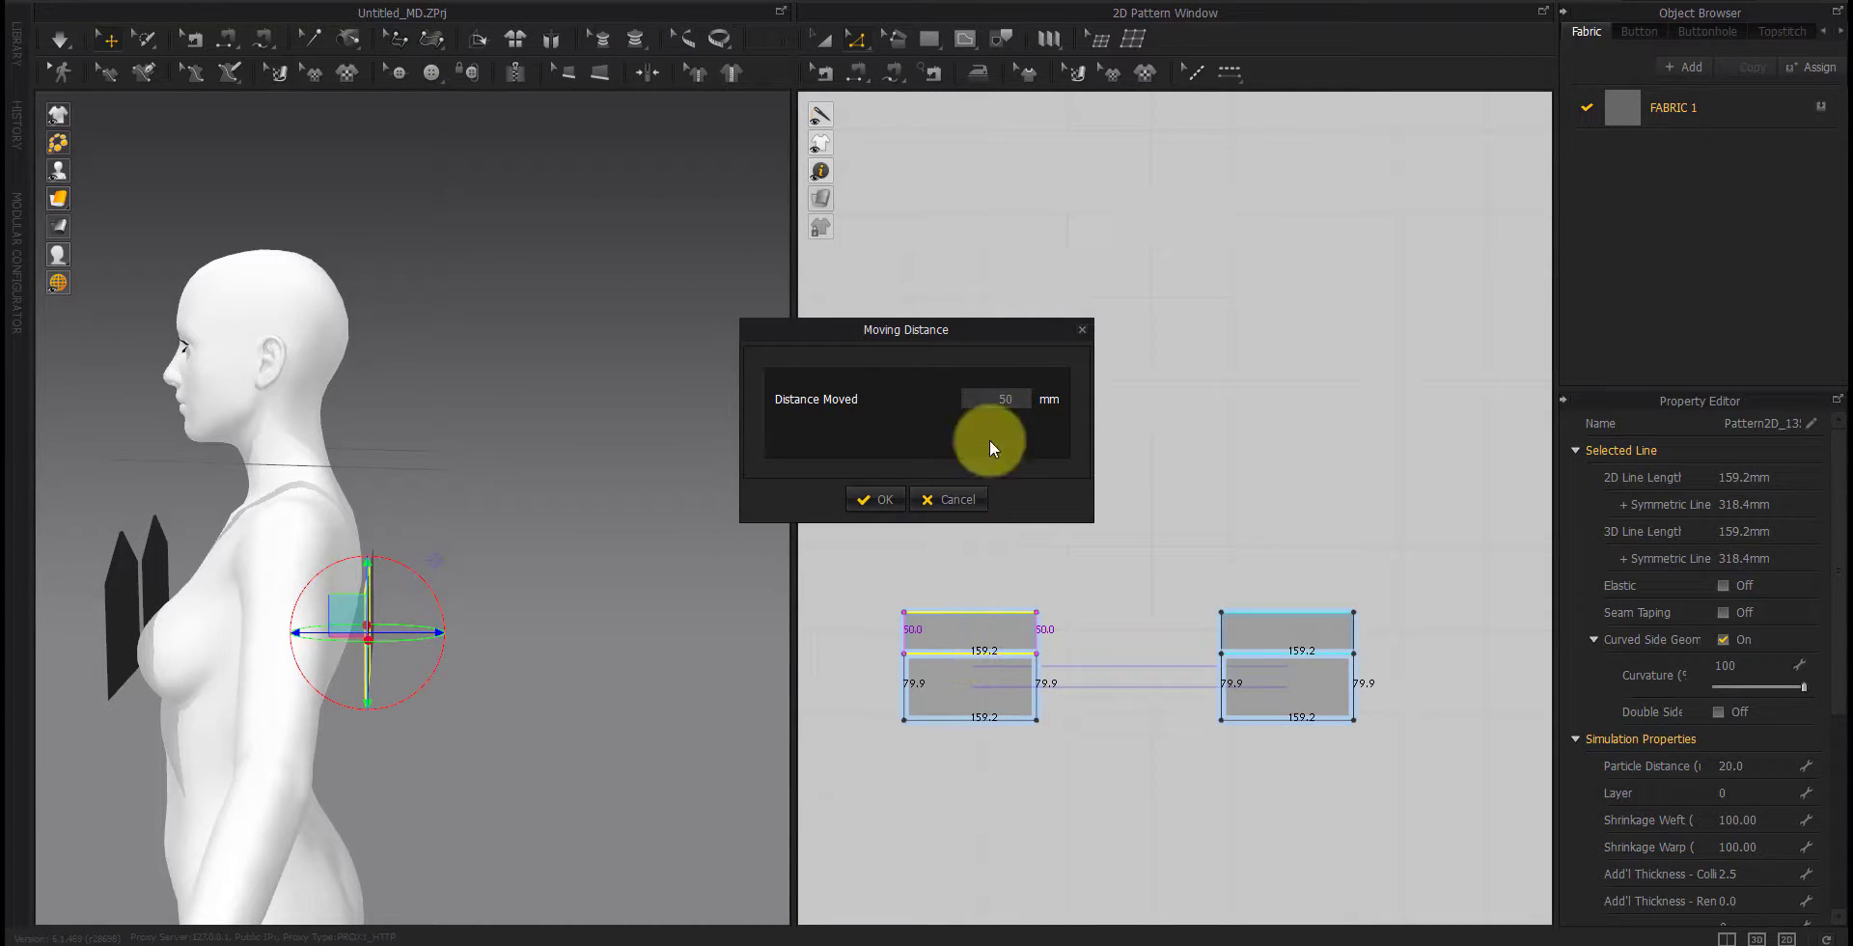
pyautogui.click(877, 499)
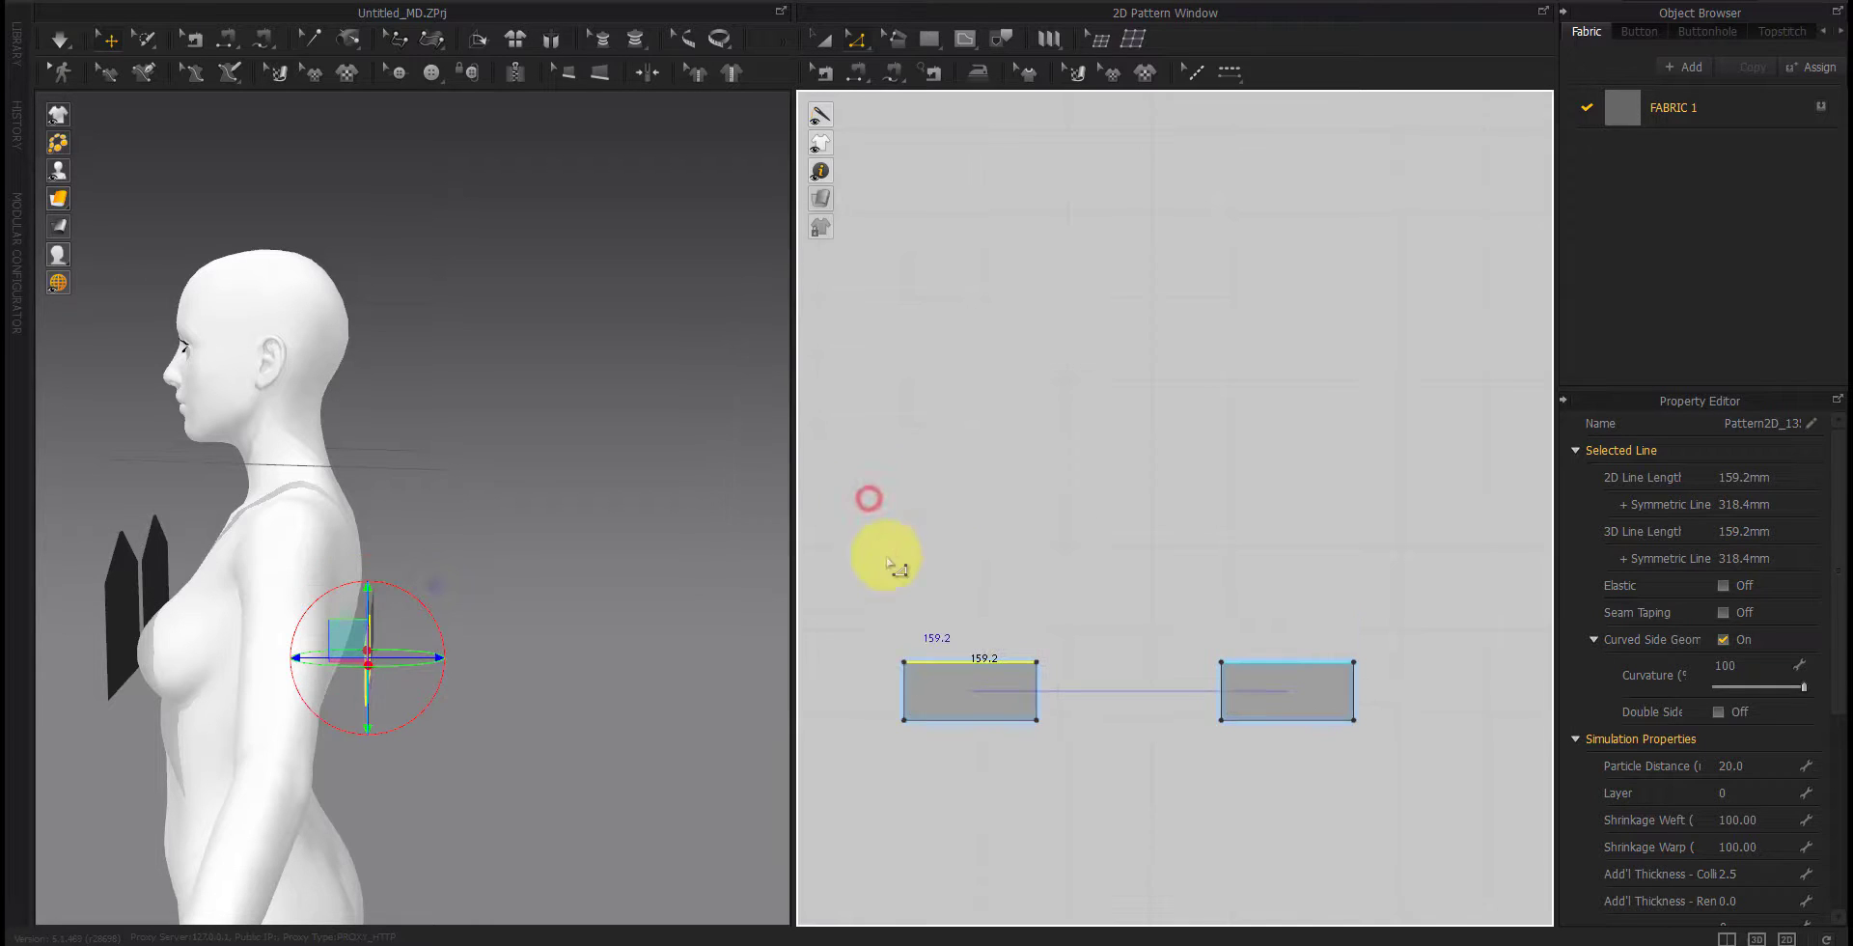
pyautogui.scroll(-2, 1051, 642)
pyautogui.moveTo(1051, 642); pyautogui.dragTo(1133, 659, button='middle')
pyautogui.click(998, 673)
# Step: Segment-sew the centre edges of the two front pieces together and the centre edges of the two back pieces together
pyautogui.moveTo(376, 772)
pyautogui.mouseDown(button='right')
pyautogui.moveTo(249, 773)
pyautogui.moveTo(409, 773)
pyautogui.mouseUp(button='right')
pyautogui.moveTo(409, 773); pyautogui.dragTo(521, 779, button='middle')
pyautogui.moveTo(559, 784); pyautogui.dragTo(688, 796, button='right')
pyautogui.scroll(-3, 1049, 694)
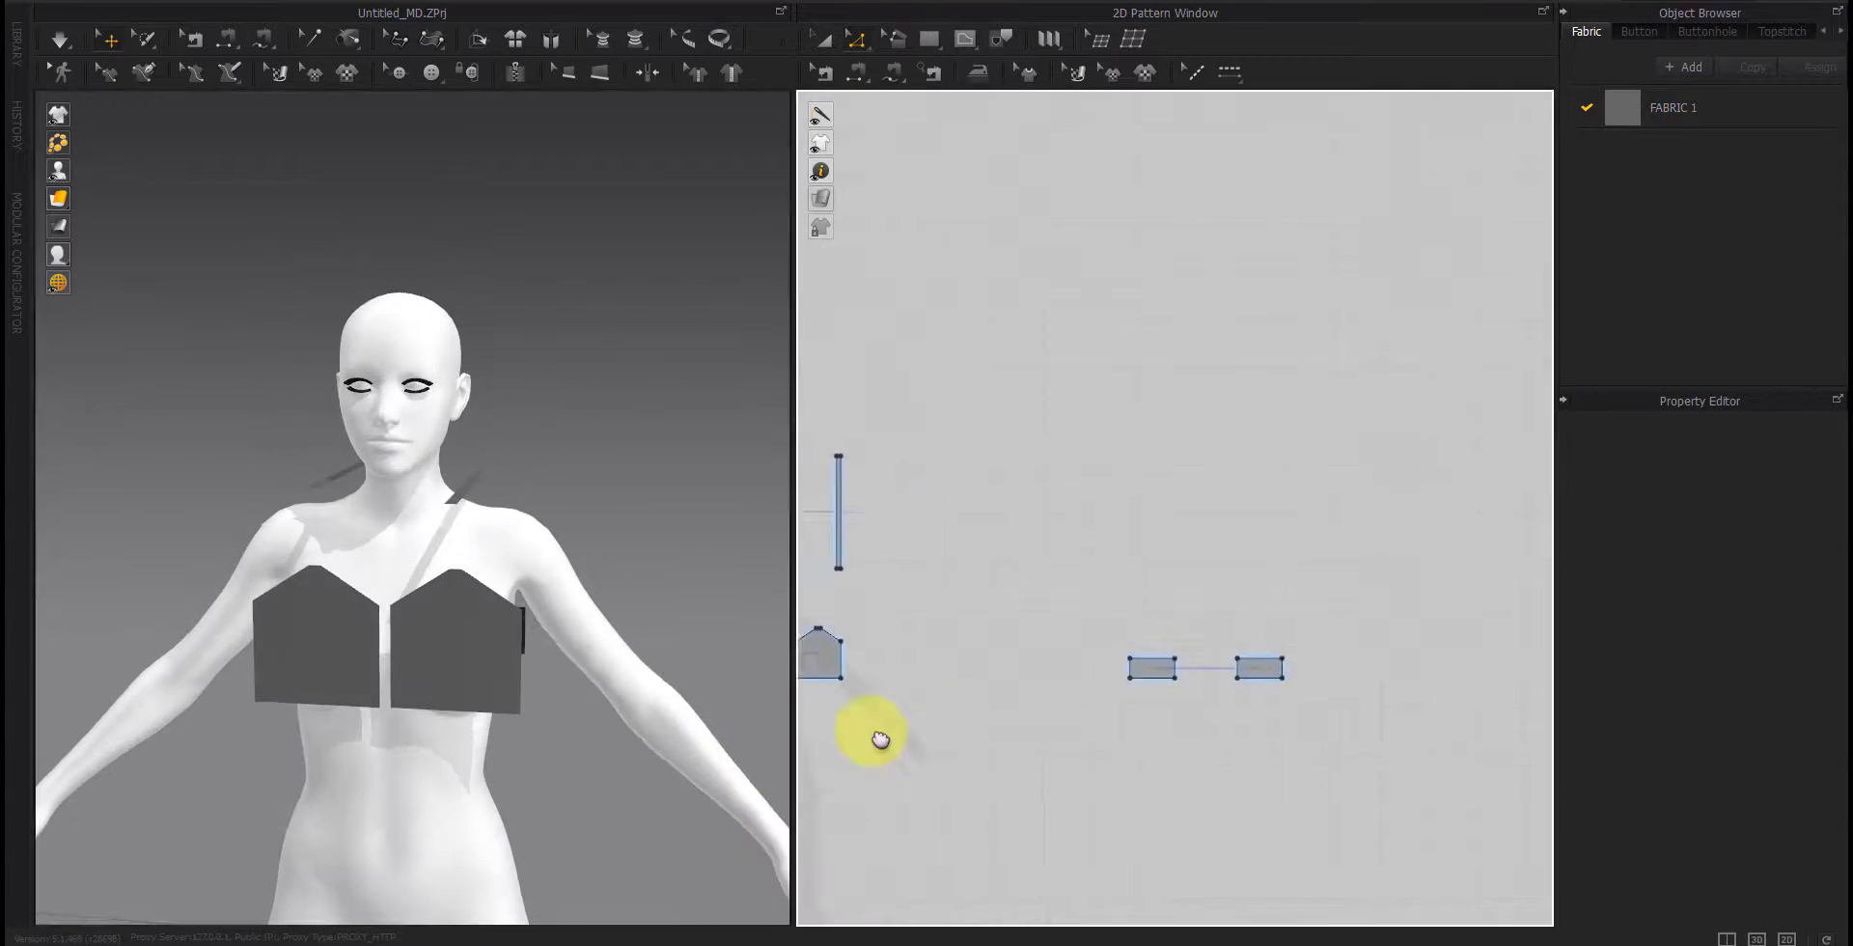
pyautogui.moveTo(881, 740); pyautogui.dragTo(1111, 733, button='middle')
pyautogui.click(857, 73)
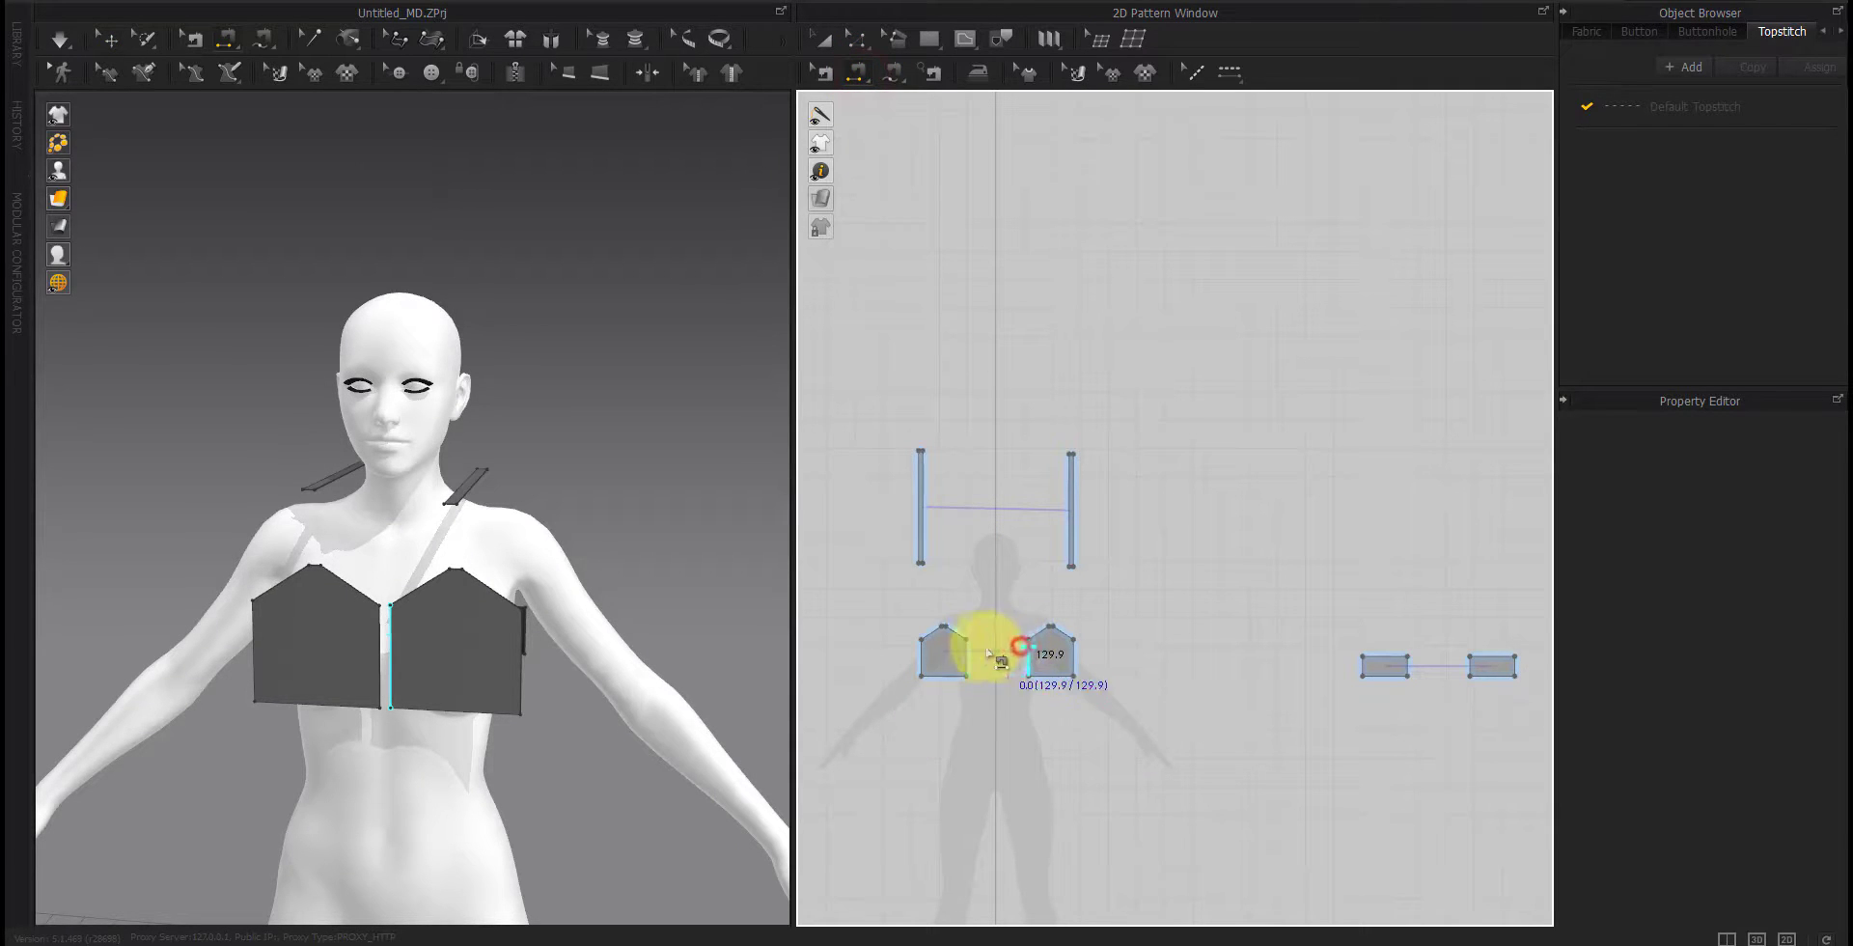
pyautogui.click(1406, 663)
pyautogui.click(1470, 664)
pyautogui.click(1376, 675)
pyautogui.moveTo(719, 711); pyautogui.dragTo(658, 709, button='right')
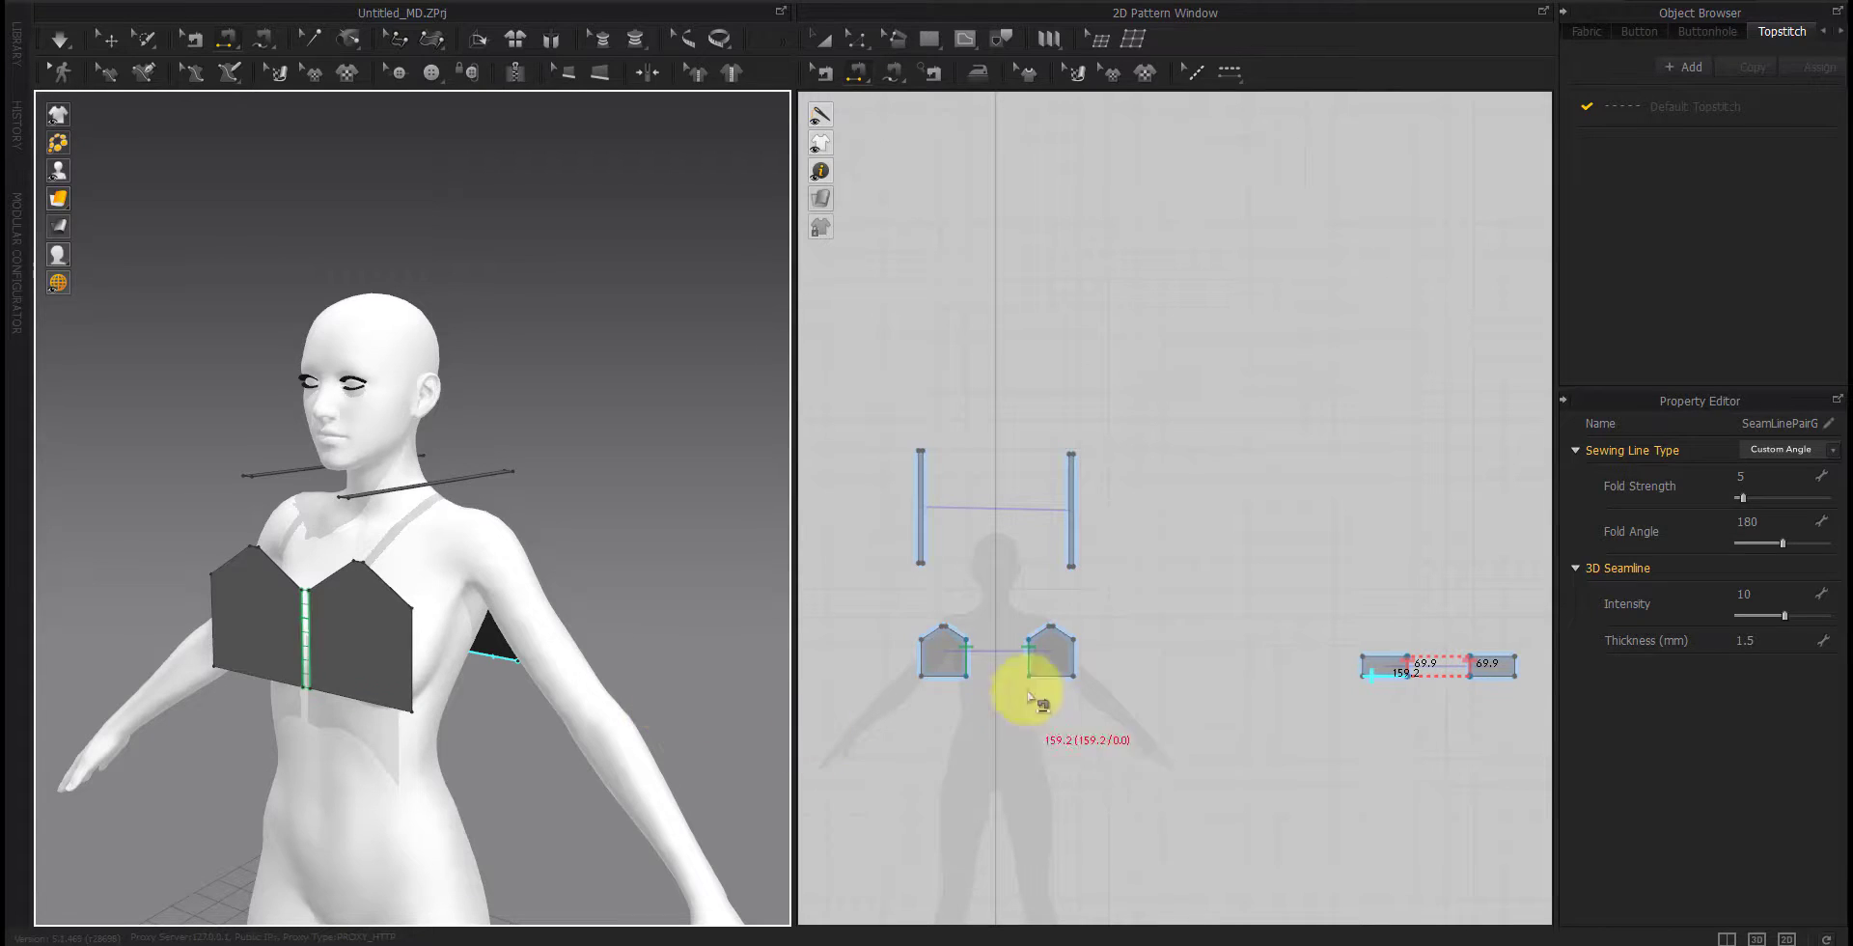
# Step: Sew the outer side edges of the front pieces to the matching outer side edges of the back pieces
pyautogui.click(1071, 651)
pyautogui.click(1348, 664)
pyautogui.click(1517, 671)
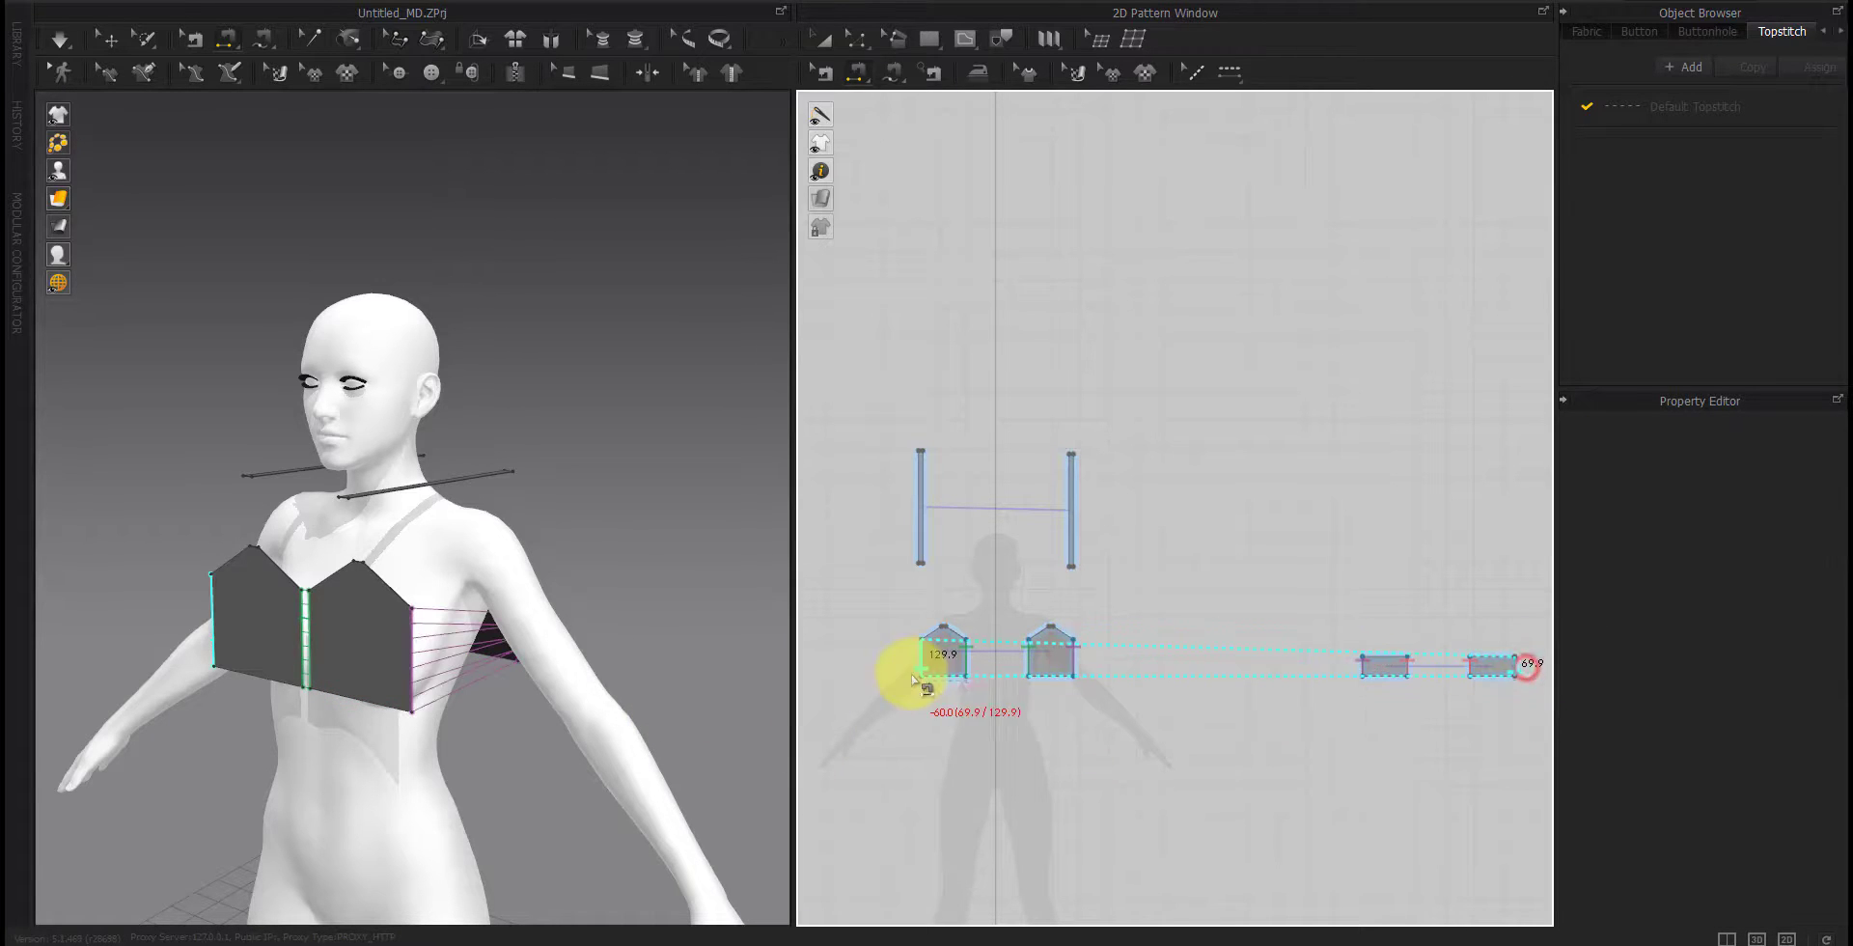
pyautogui.click(920, 666)
# Step: Sew the lower end of each strap to the 15 mm peak edge of the front piece below it
pyautogui.click(920, 563)
pyautogui.scroll(5, 1034, 566)
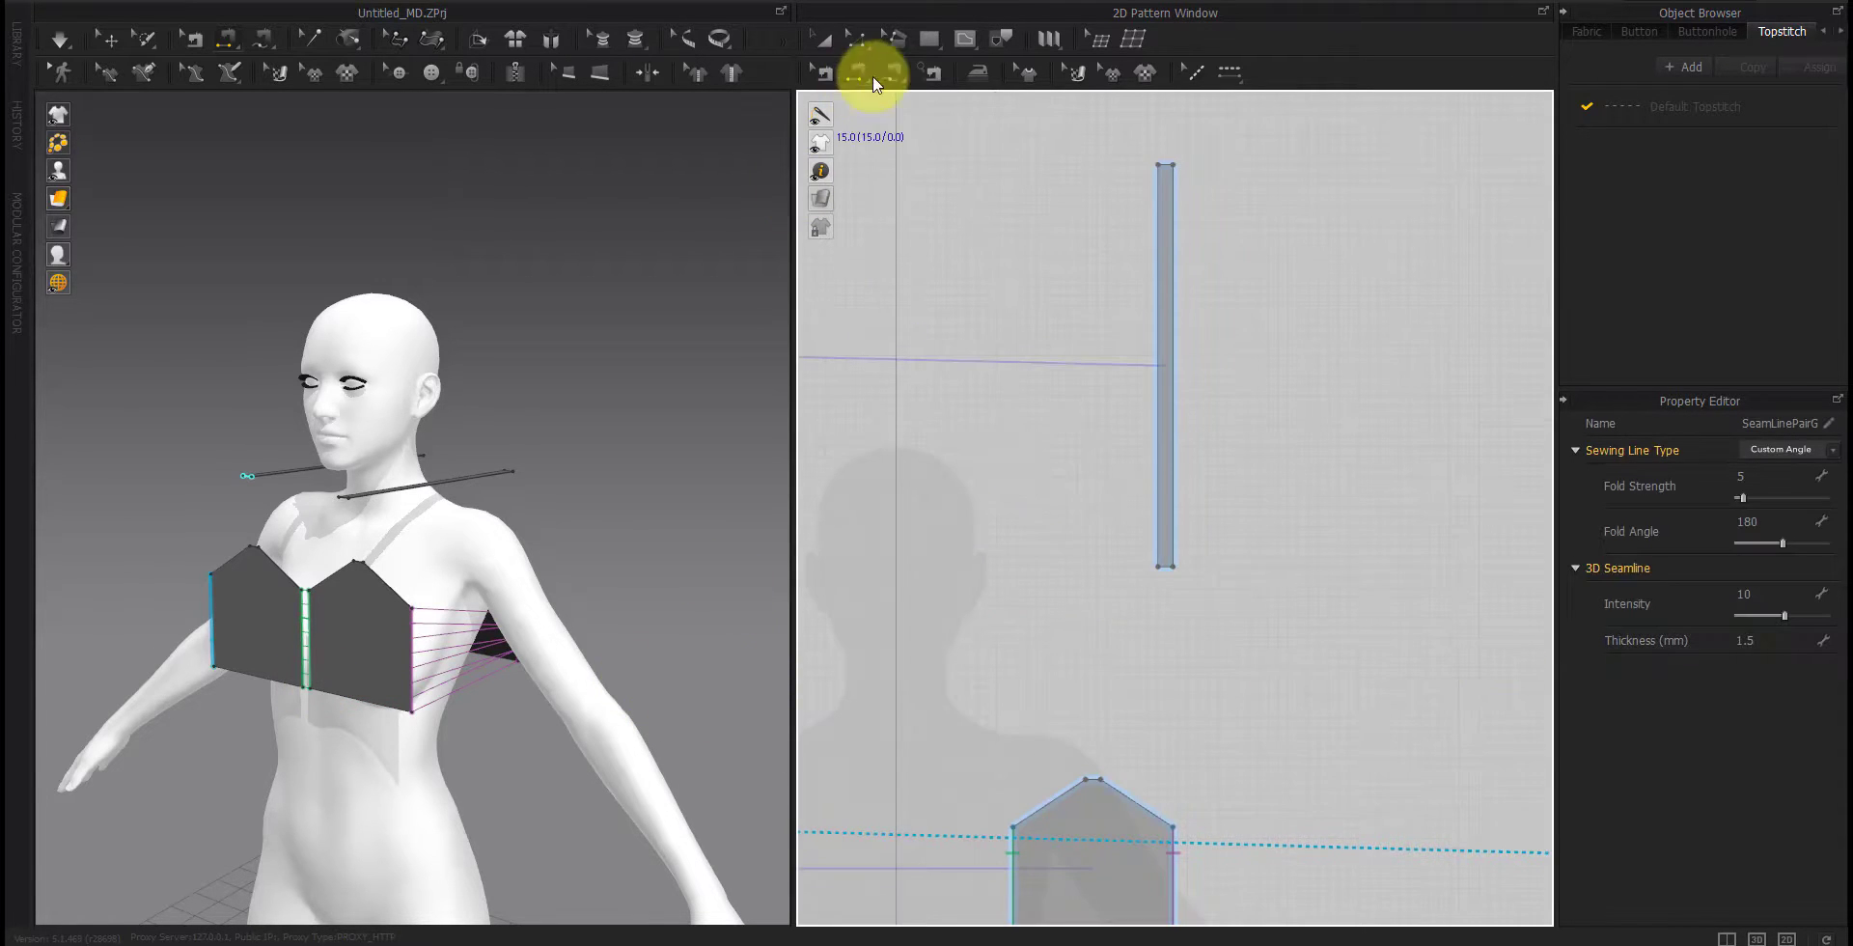
pyautogui.click(1163, 568)
pyautogui.click(1090, 777)
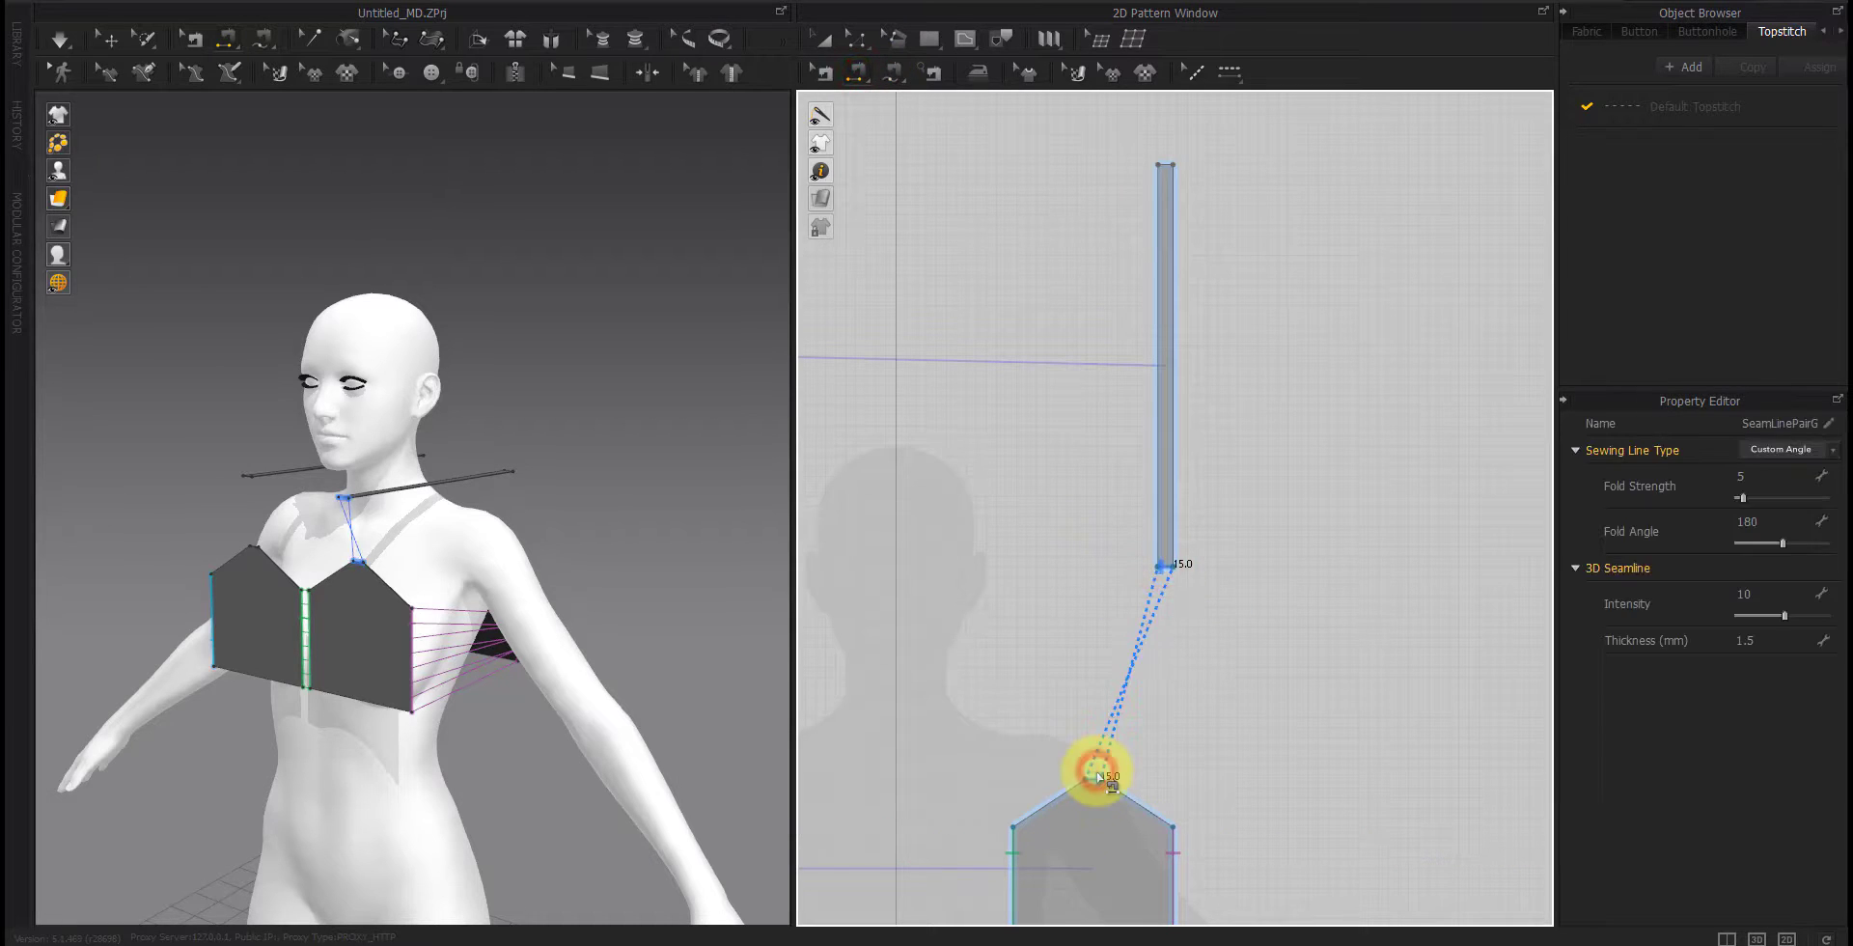
pyautogui.click(1163, 567)
pyautogui.click(1091, 777)
pyautogui.moveTo(1006, 743); pyautogui.dragTo(1292, 738, button='middle')
pyautogui.click(922, 550)
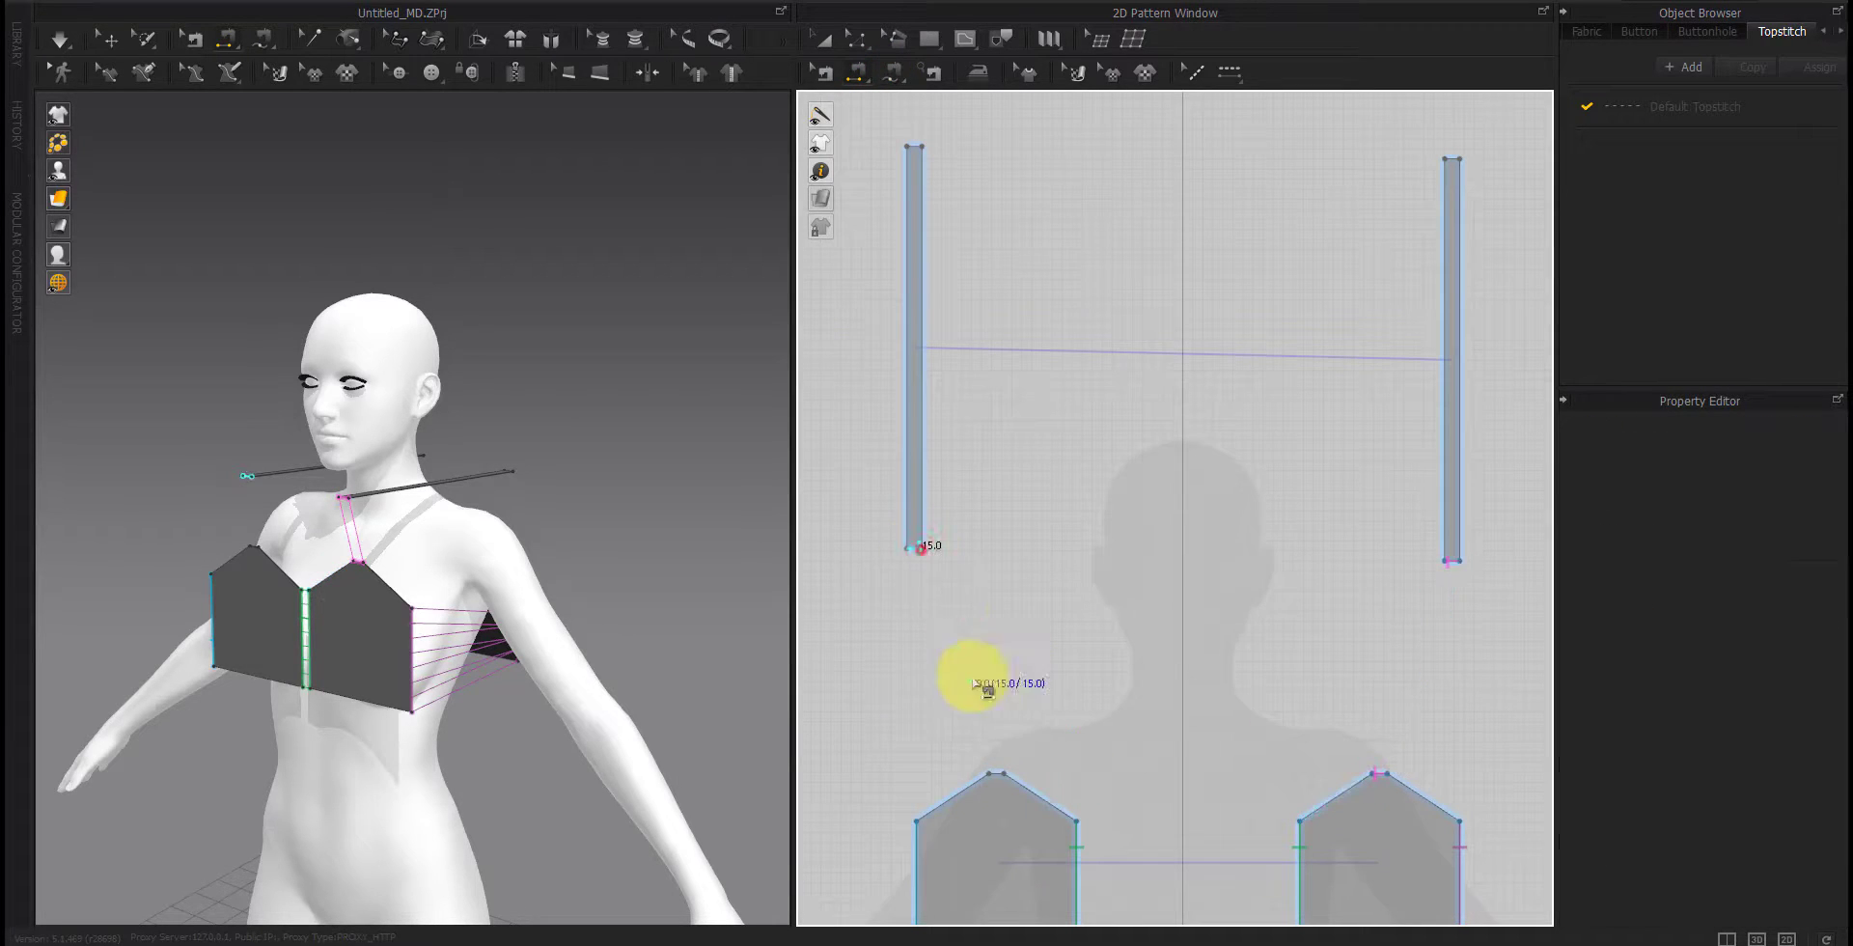
pyautogui.click(1000, 769)
pyautogui.moveTo(625, 716); pyautogui.dragTo(249, 703, button='right')
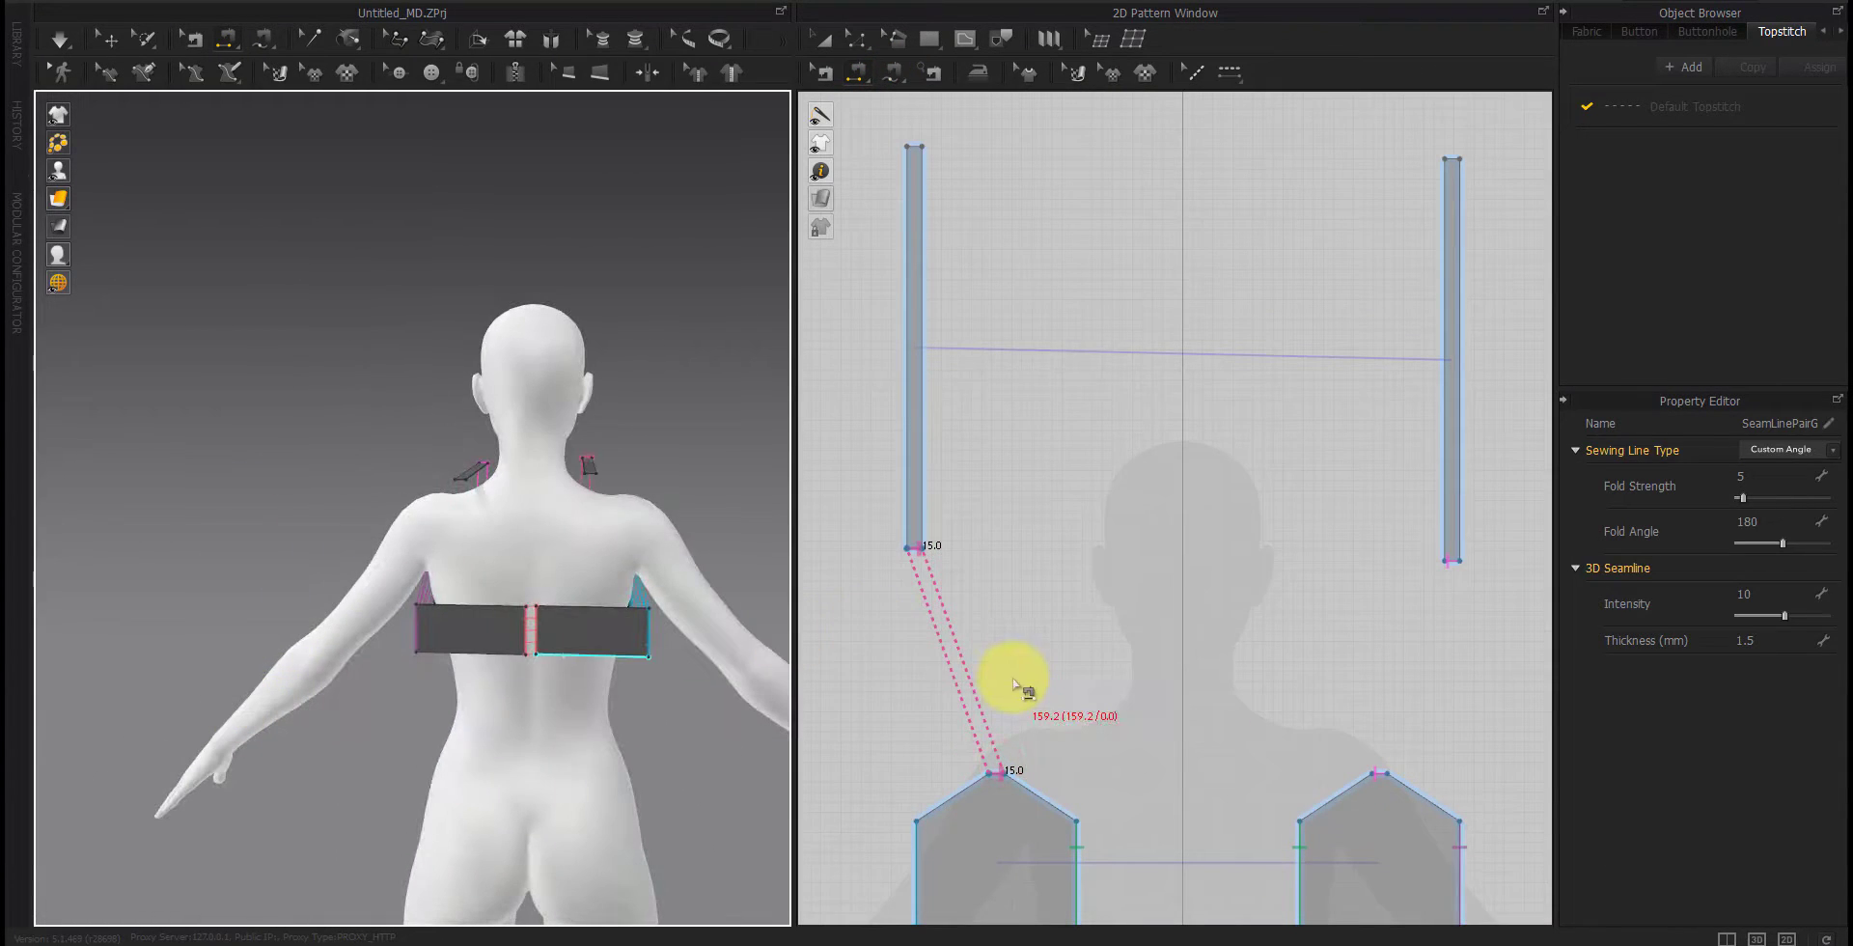
pyautogui.scroll(-5, 1131, 714)
pyautogui.click(894, 72)
pyautogui.scroll(6, 1079, 545)
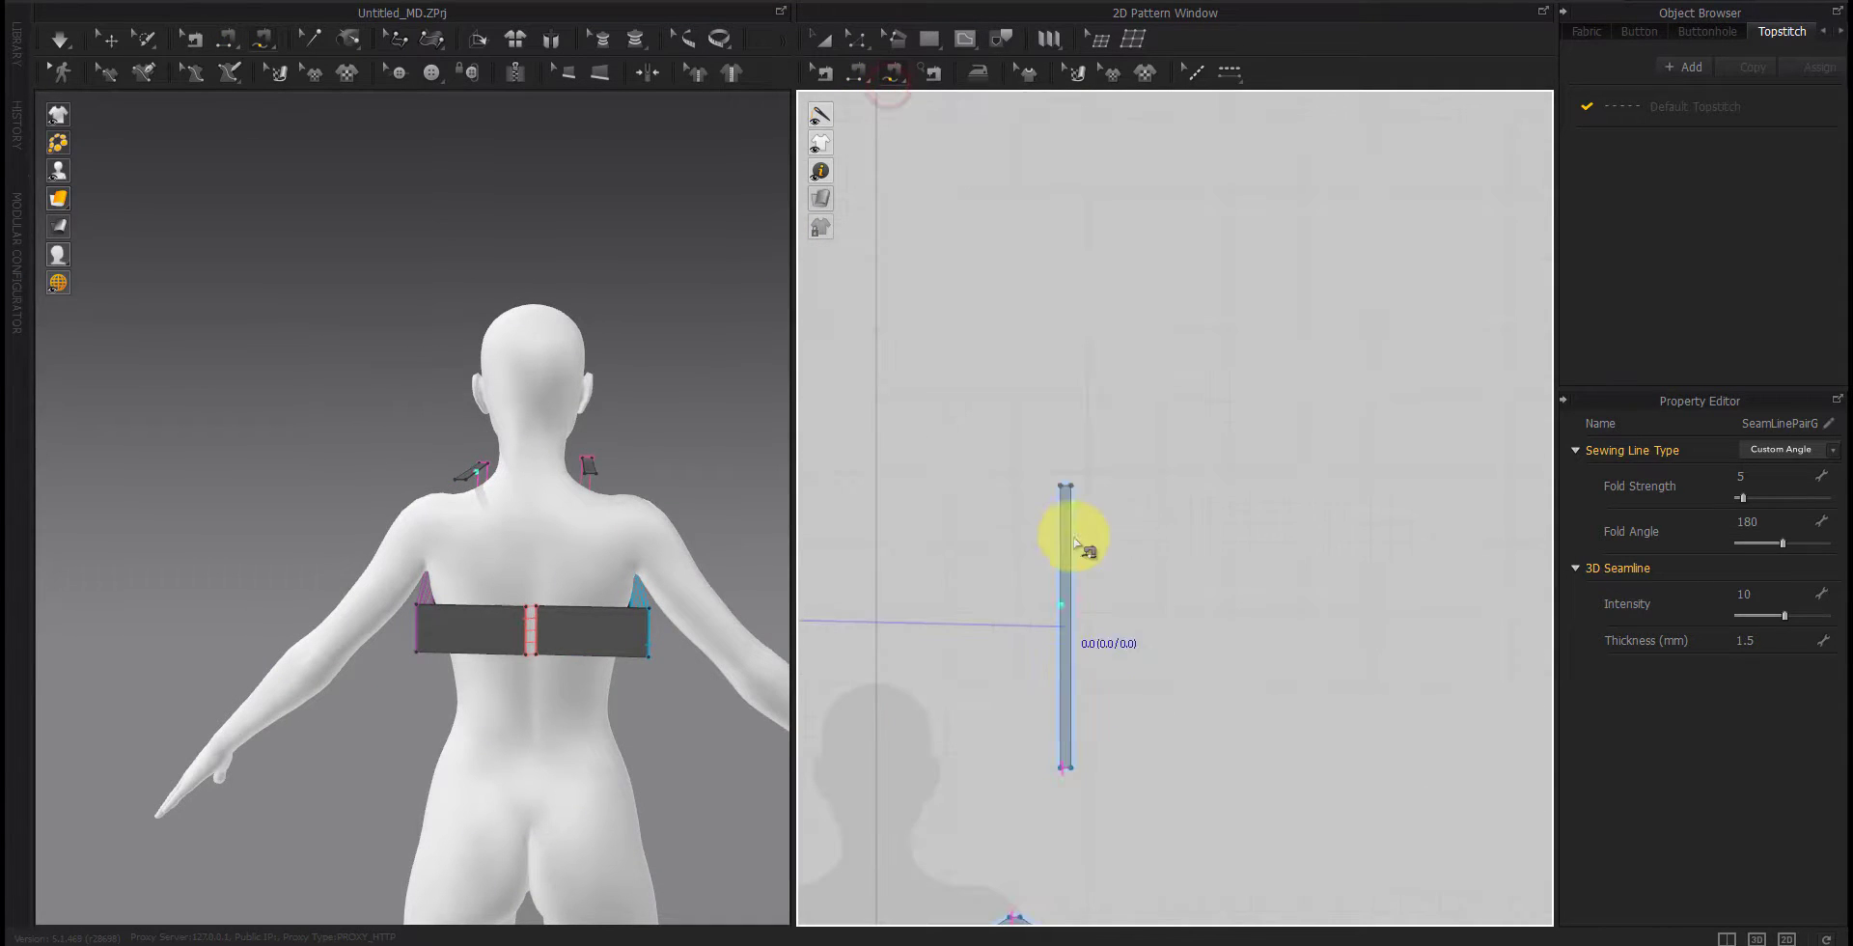
pyautogui.click(1071, 481)
pyautogui.click(1060, 483)
pyautogui.moveTo(1214, 685); pyautogui.dragTo(891, 428, button='middle')
pyautogui.moveTo(1459, 722); pyautogui.dragTo(1019, 707, button='middle')
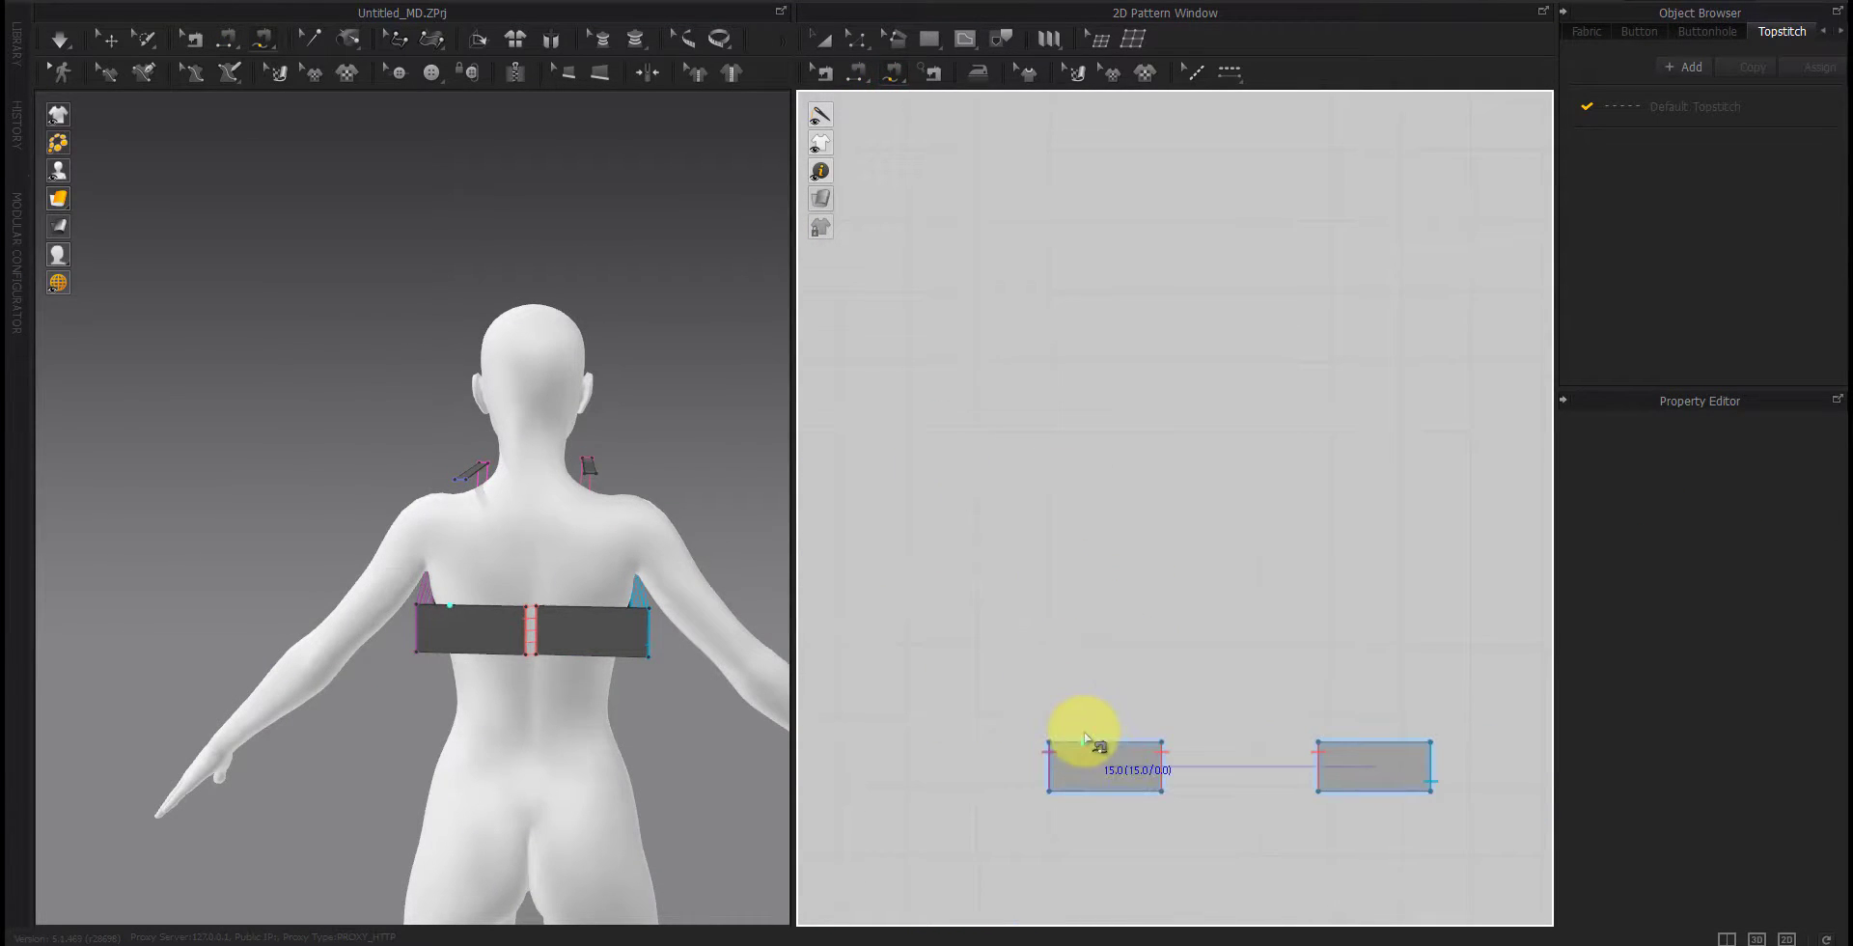
# Step: Split the top edge of the mirrored back pieces into two lines near its middle
pyautogui.press('x')
pyautogui.rightClick(1374, 742)
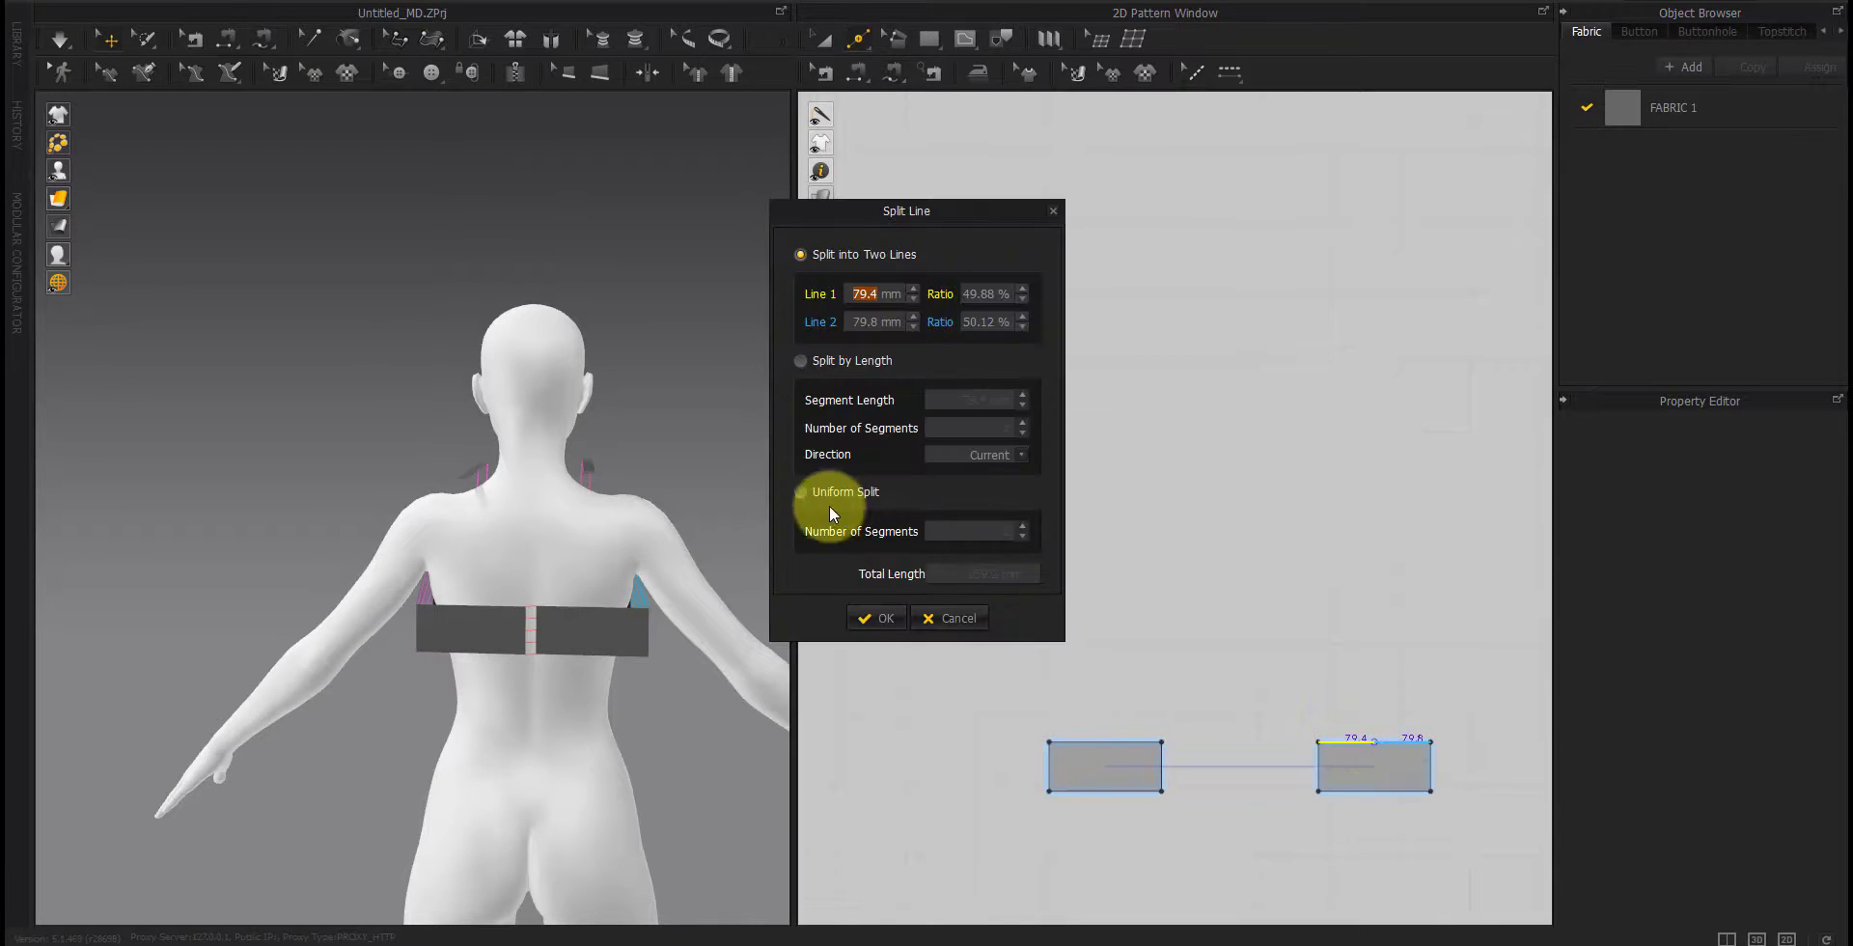
pyautogui.click(893, 614)
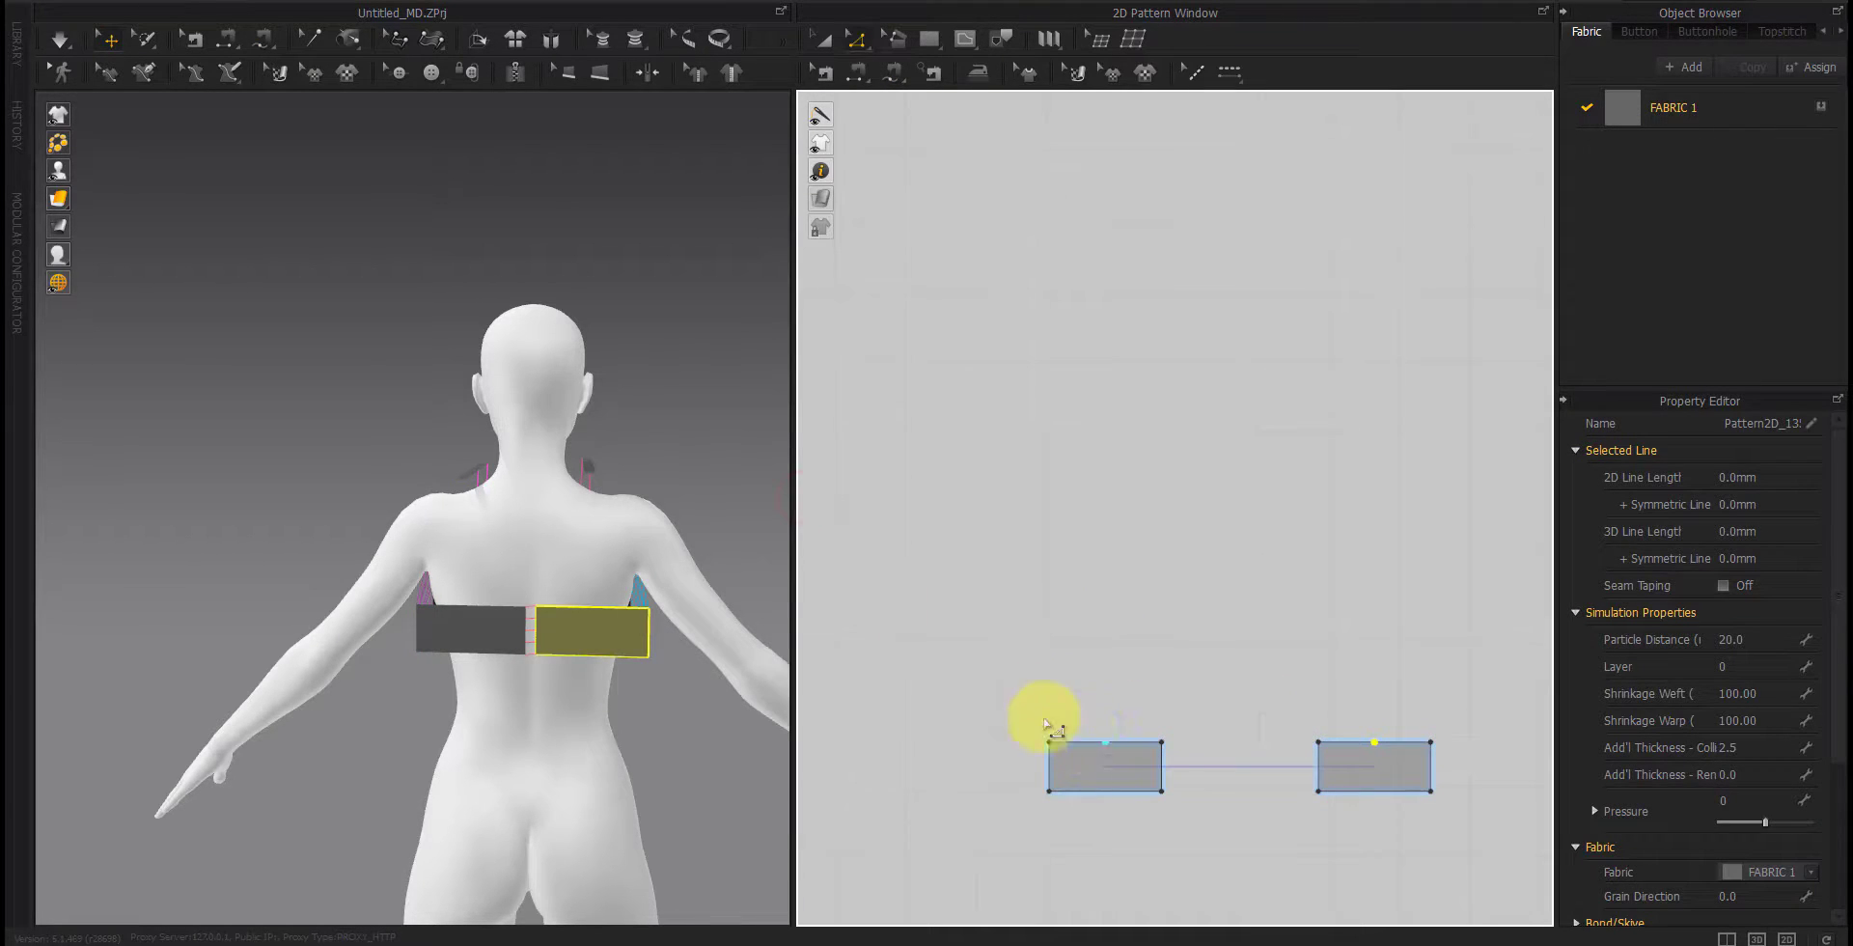
# Step: Free-sew the 15 mm upper end of the avatar's left strap to the middle of the opposite back piece's top edge
pyautogui.scroll(-3, 1023, 716)
pyautogui.moveTo(977, 703); pyautogui.dragTo(1149, 686, button='middle')
pyautogui.scroll(-3, 1147, 681)
pyautogui.click(890, 76)
pyautogui.scroll(6, 915, 511)
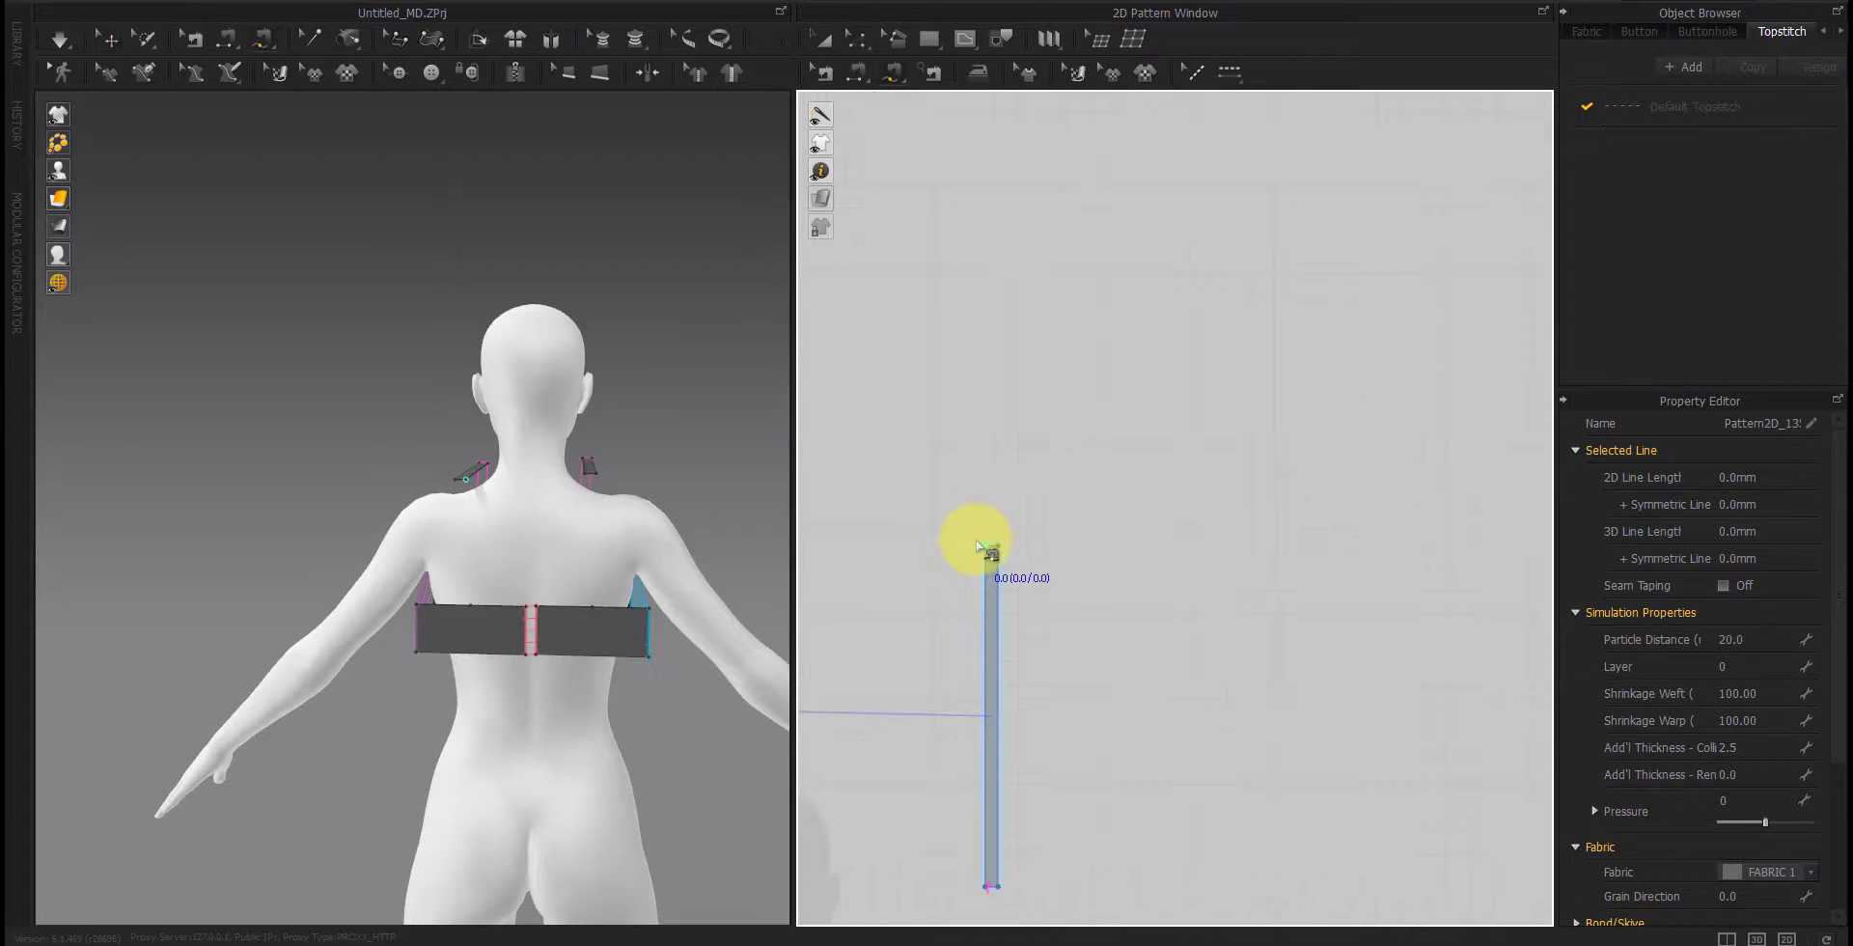
pyautogui.click(977, 546)
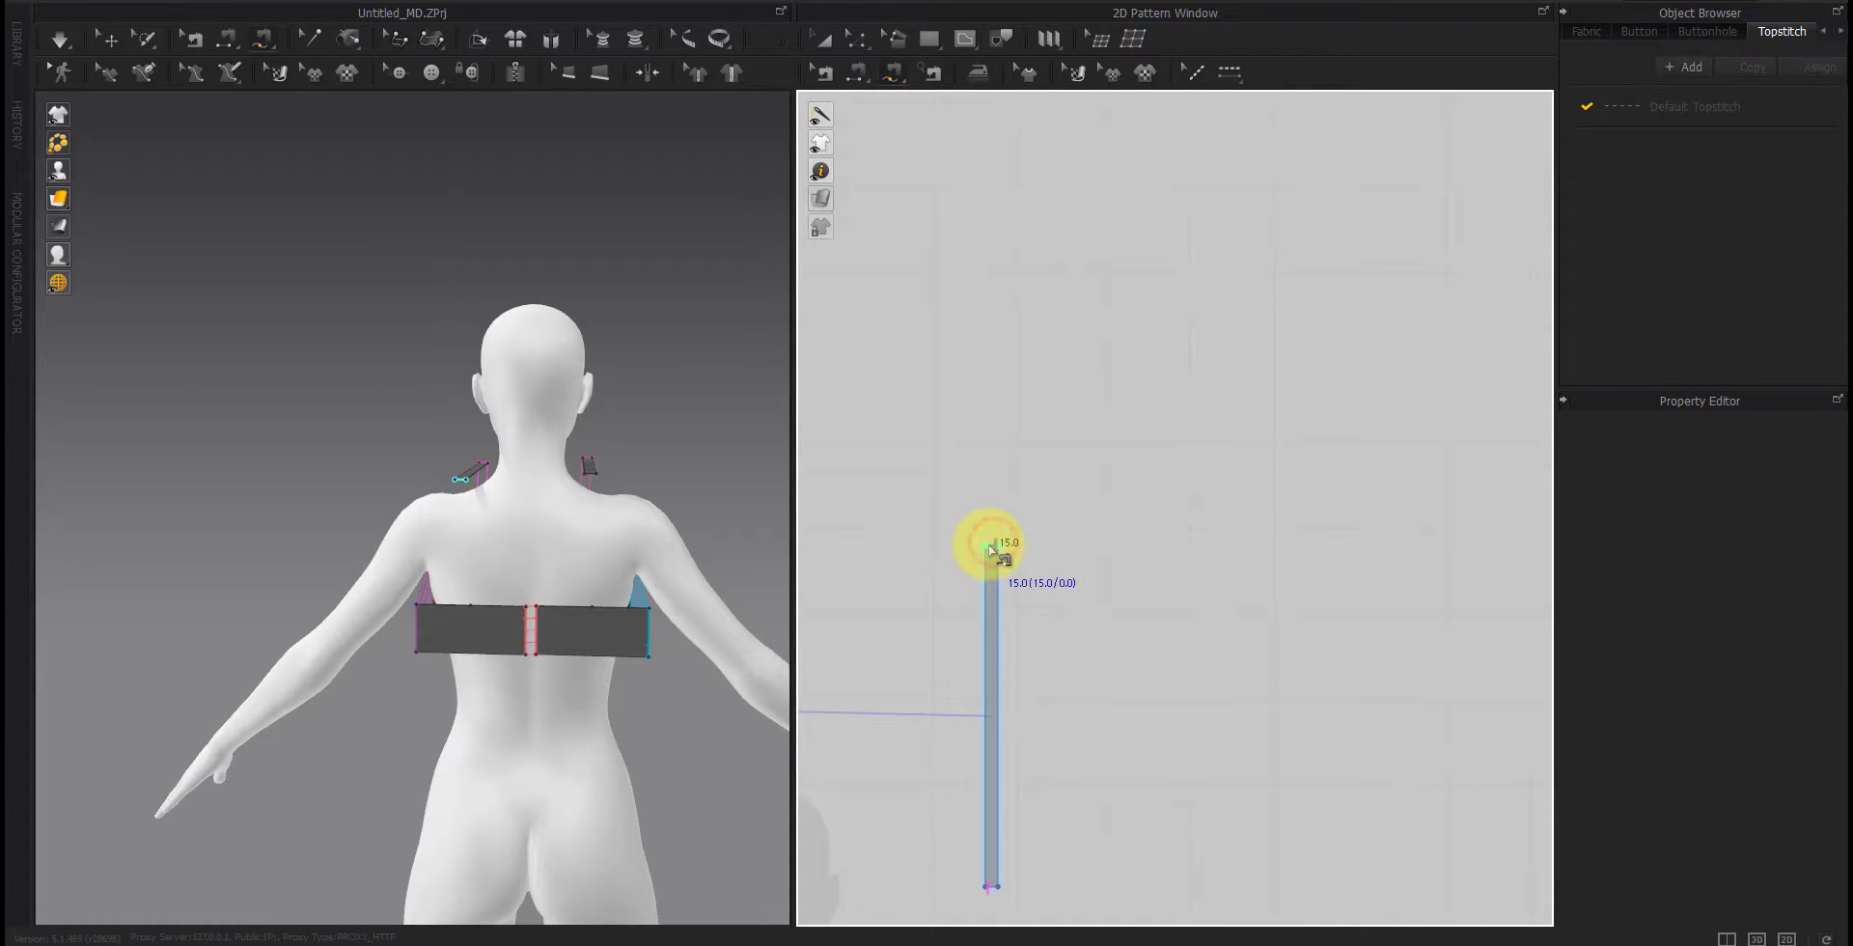
pyautogui.moveTo(1283, 745); pyautogui.dragTo(1008, 613, button='middle')
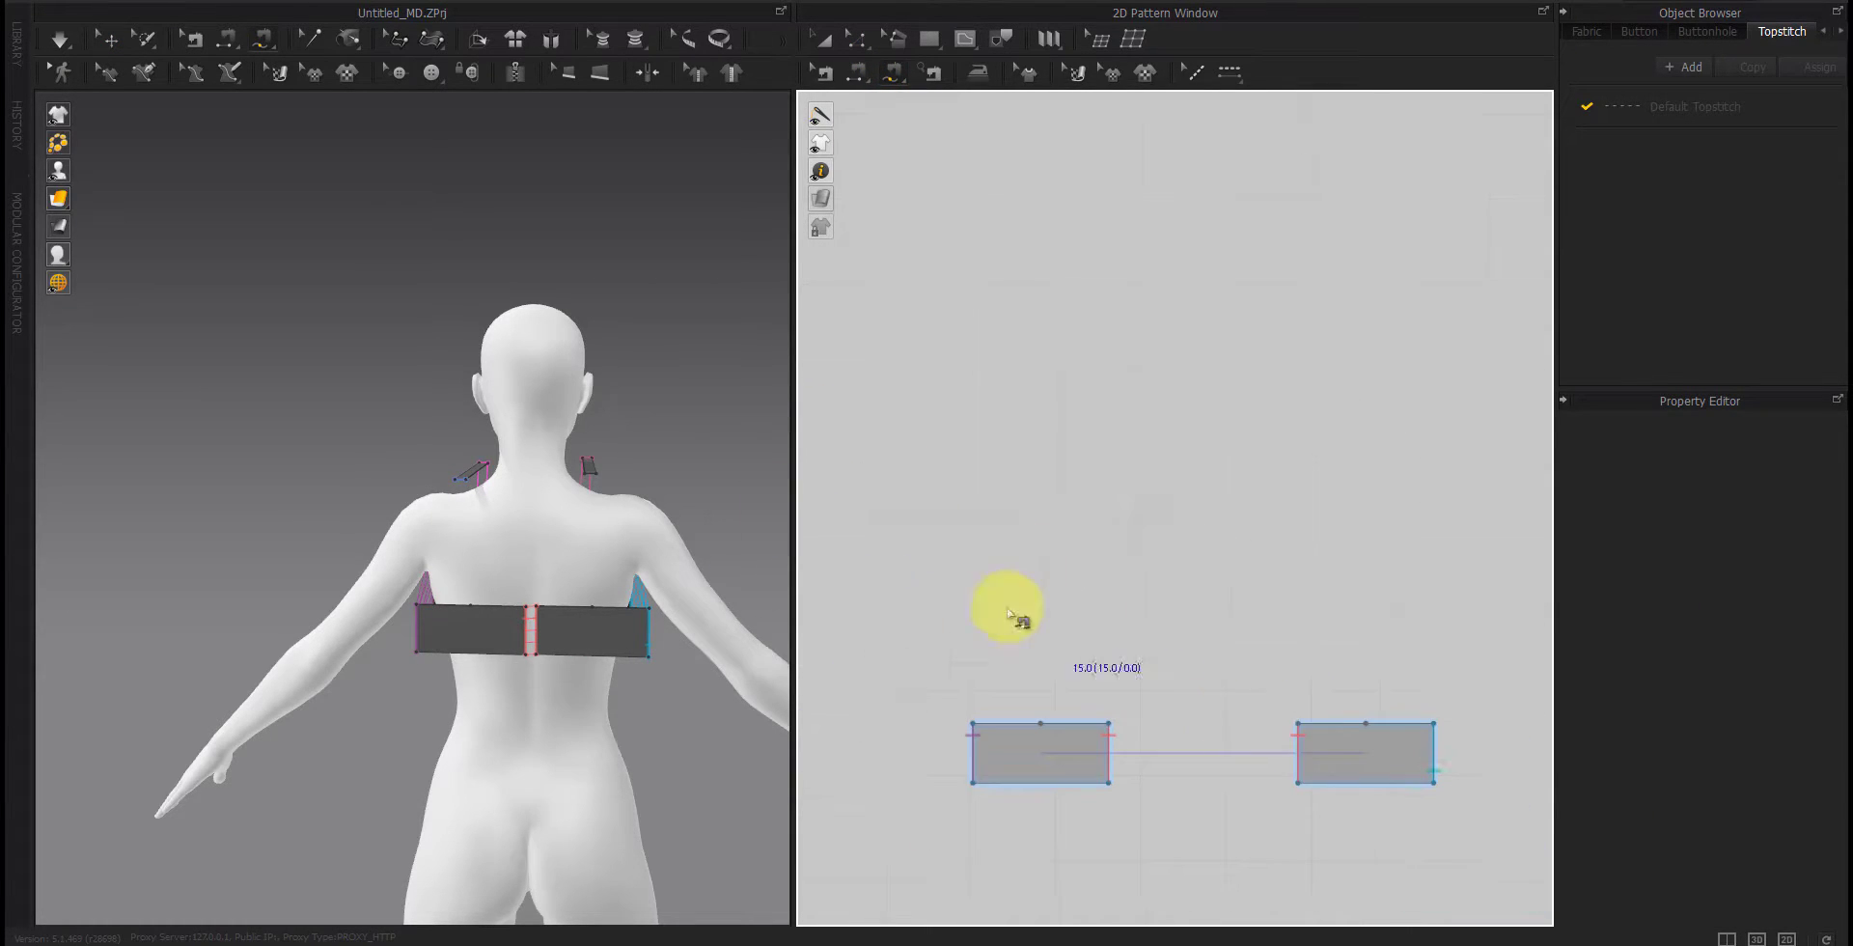
pyautogui.click(1378, 724)
pyautogui.scroll(-3, 868, 637)
pyautogui.moveTo(869, 637); pyautogui.dragTo(1530, 738, button='middle')
# Step: Free-sew the 15 mm upper end of the avatar's right strap crosswise to the middle of the other back piece's top edge
pyautogui.click(998, 481)
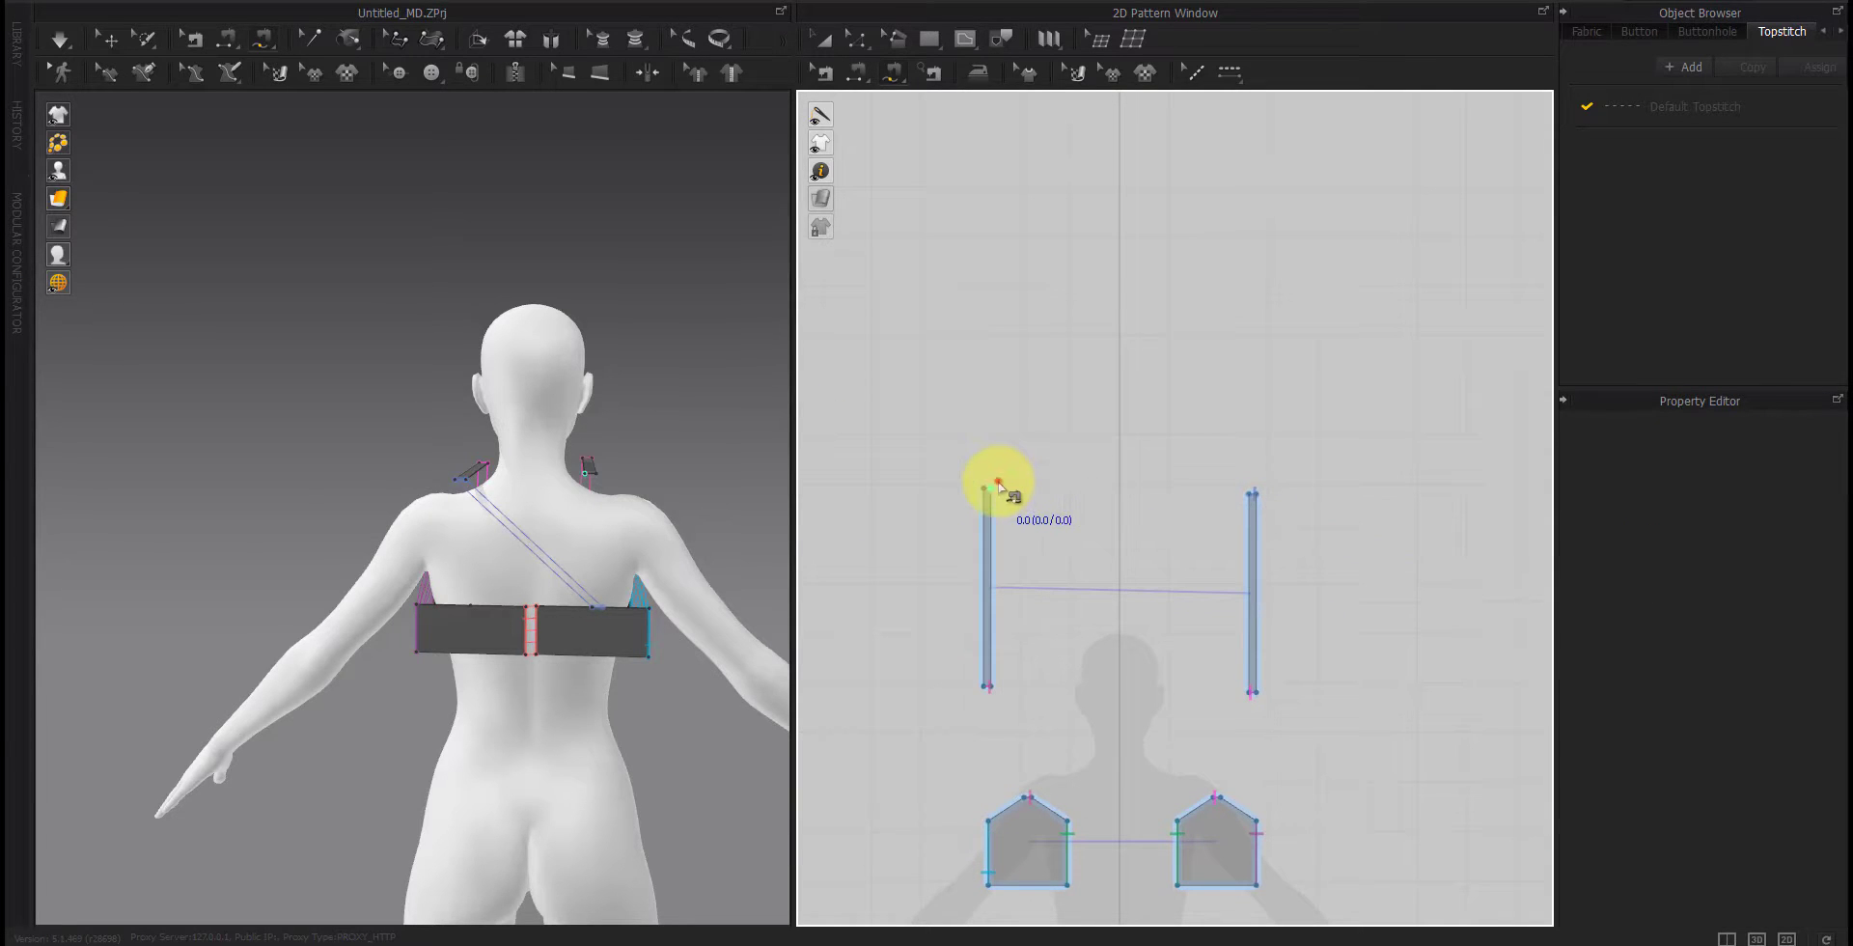
pyautogui.click(990, 488)
pyautogui.moveTo(1366, 744); pyautogui.dragTo(949, 522, button='middle')
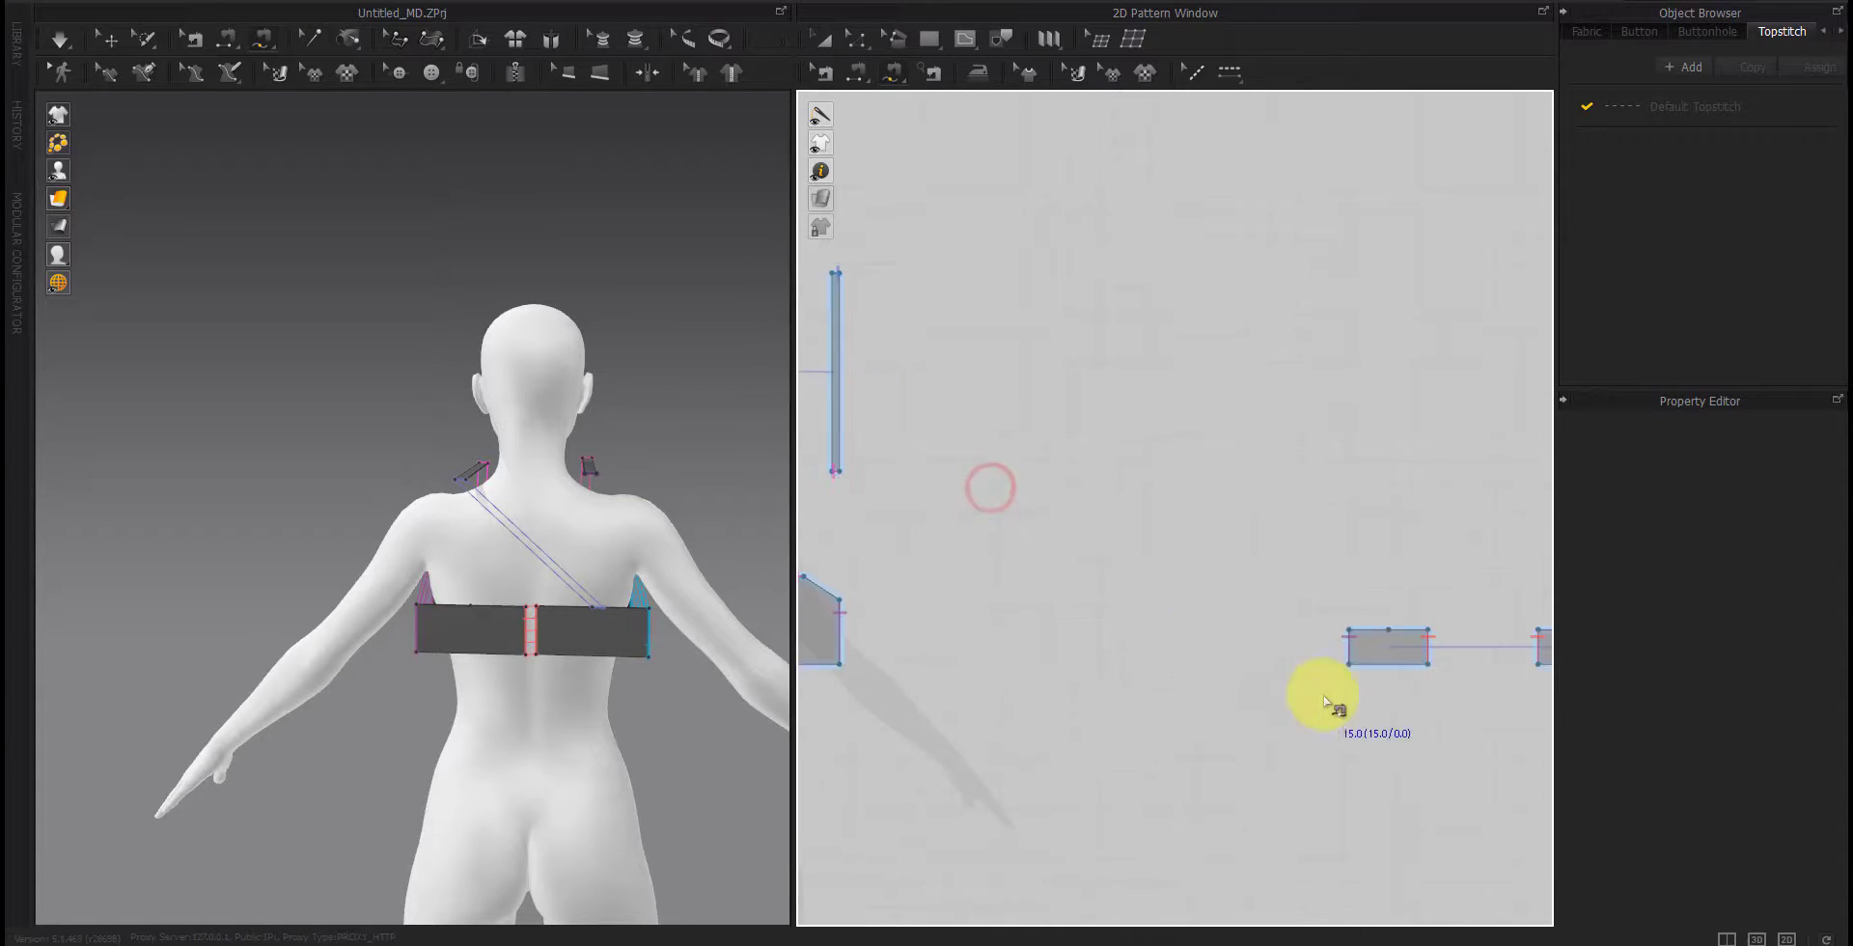
pyautogui.scroll(4, 1447, 608)
pyautogui.click(1218, 702)
pyautogui.scroll(-4, 1284, 703)
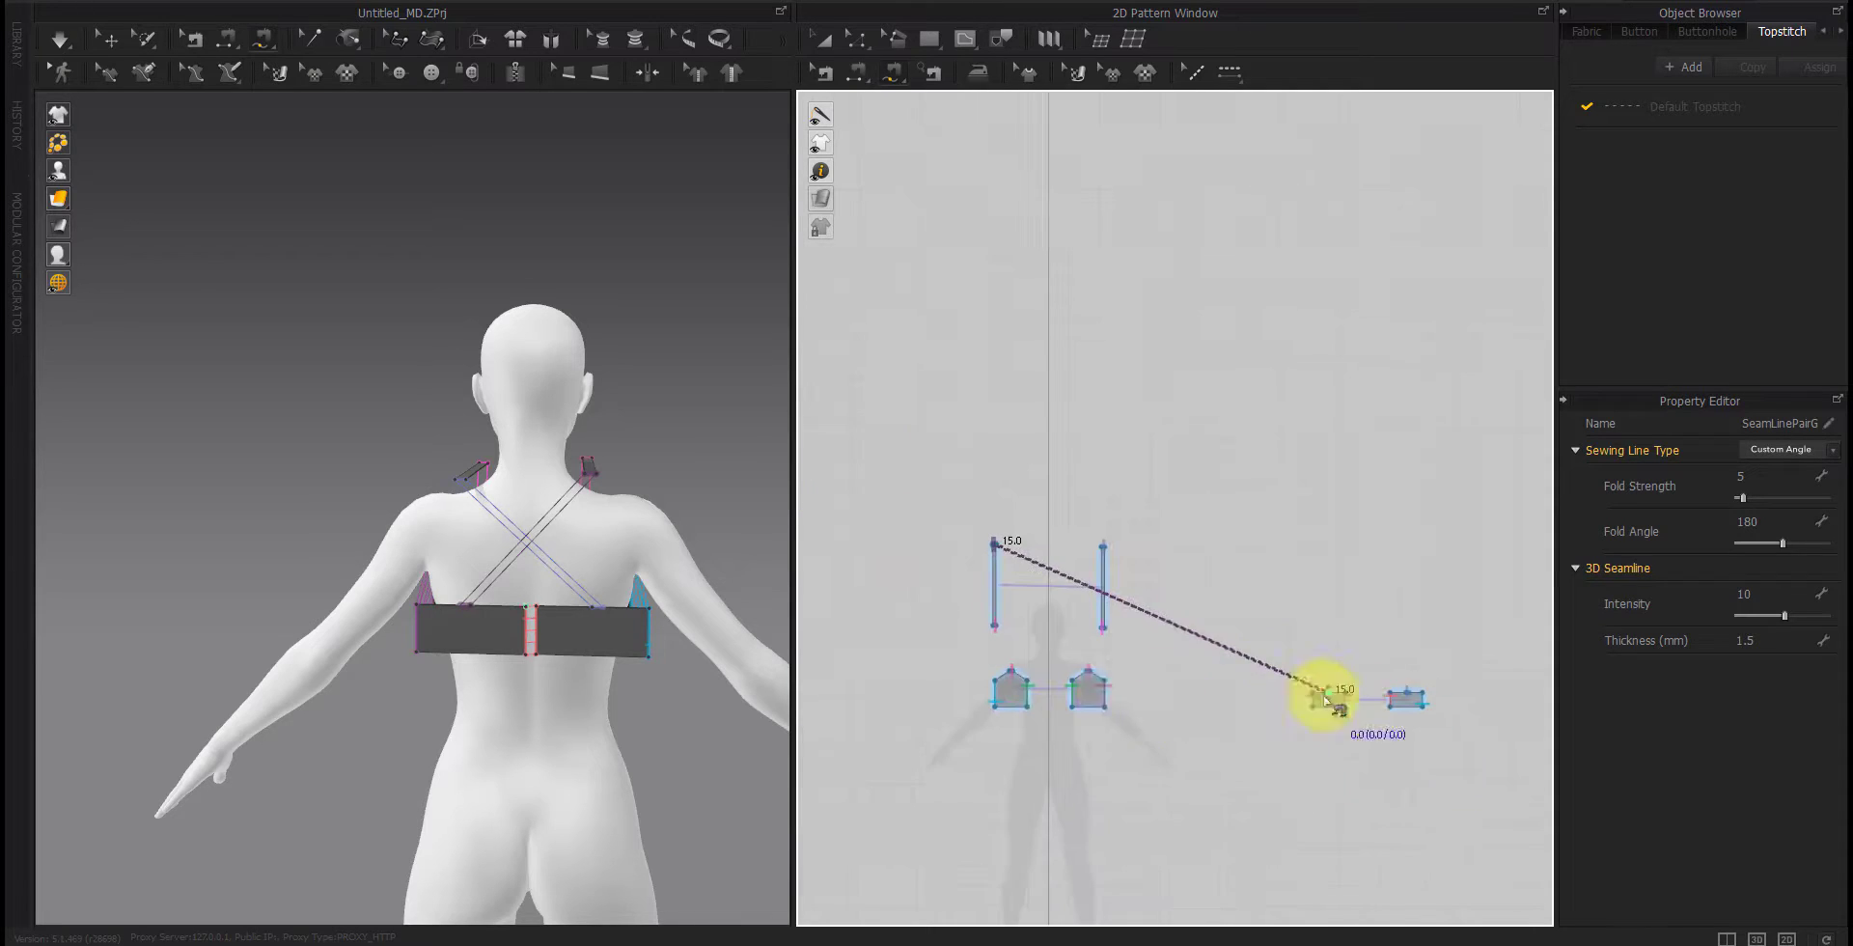
# Step: Simulate the sewn top on the avatar and inspect the crossed straps and band from behind
pyautogui.moveTo(777, 690); pyautogui.dragTo(703, 703, button='right')
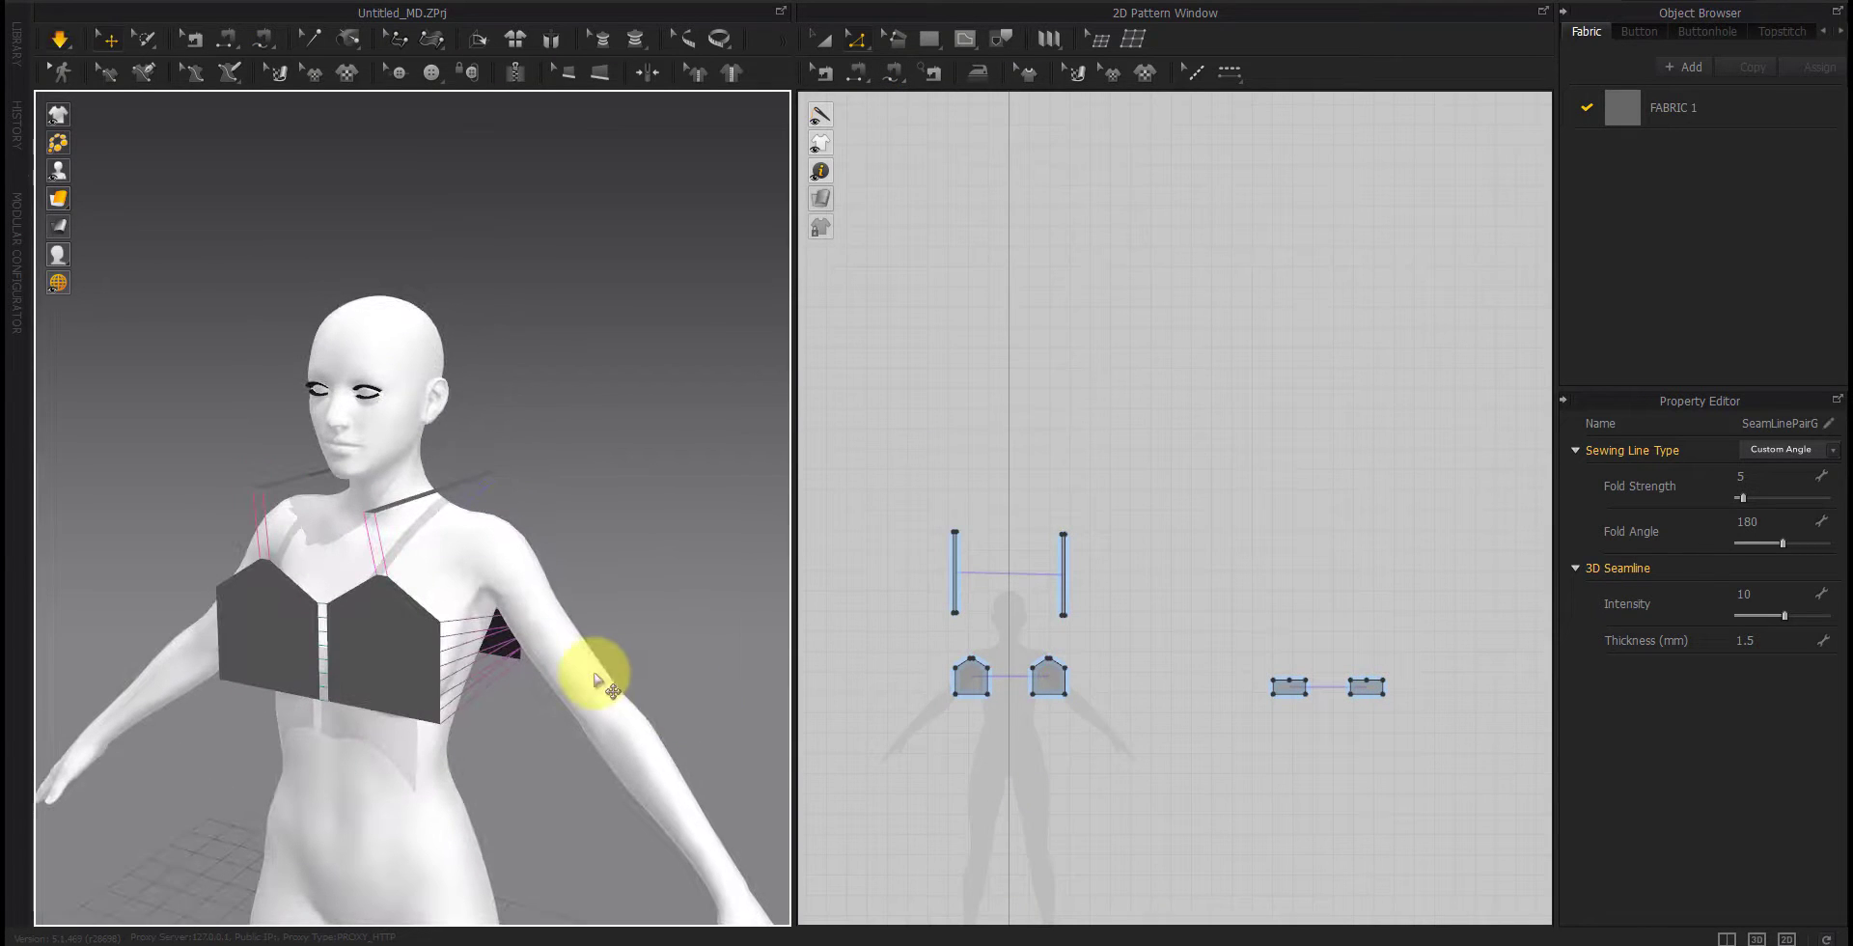
pyautogui.press('space')
pyautogui.moveTo(601, 668); pyautogui.dragTo(254, 758, button='right')
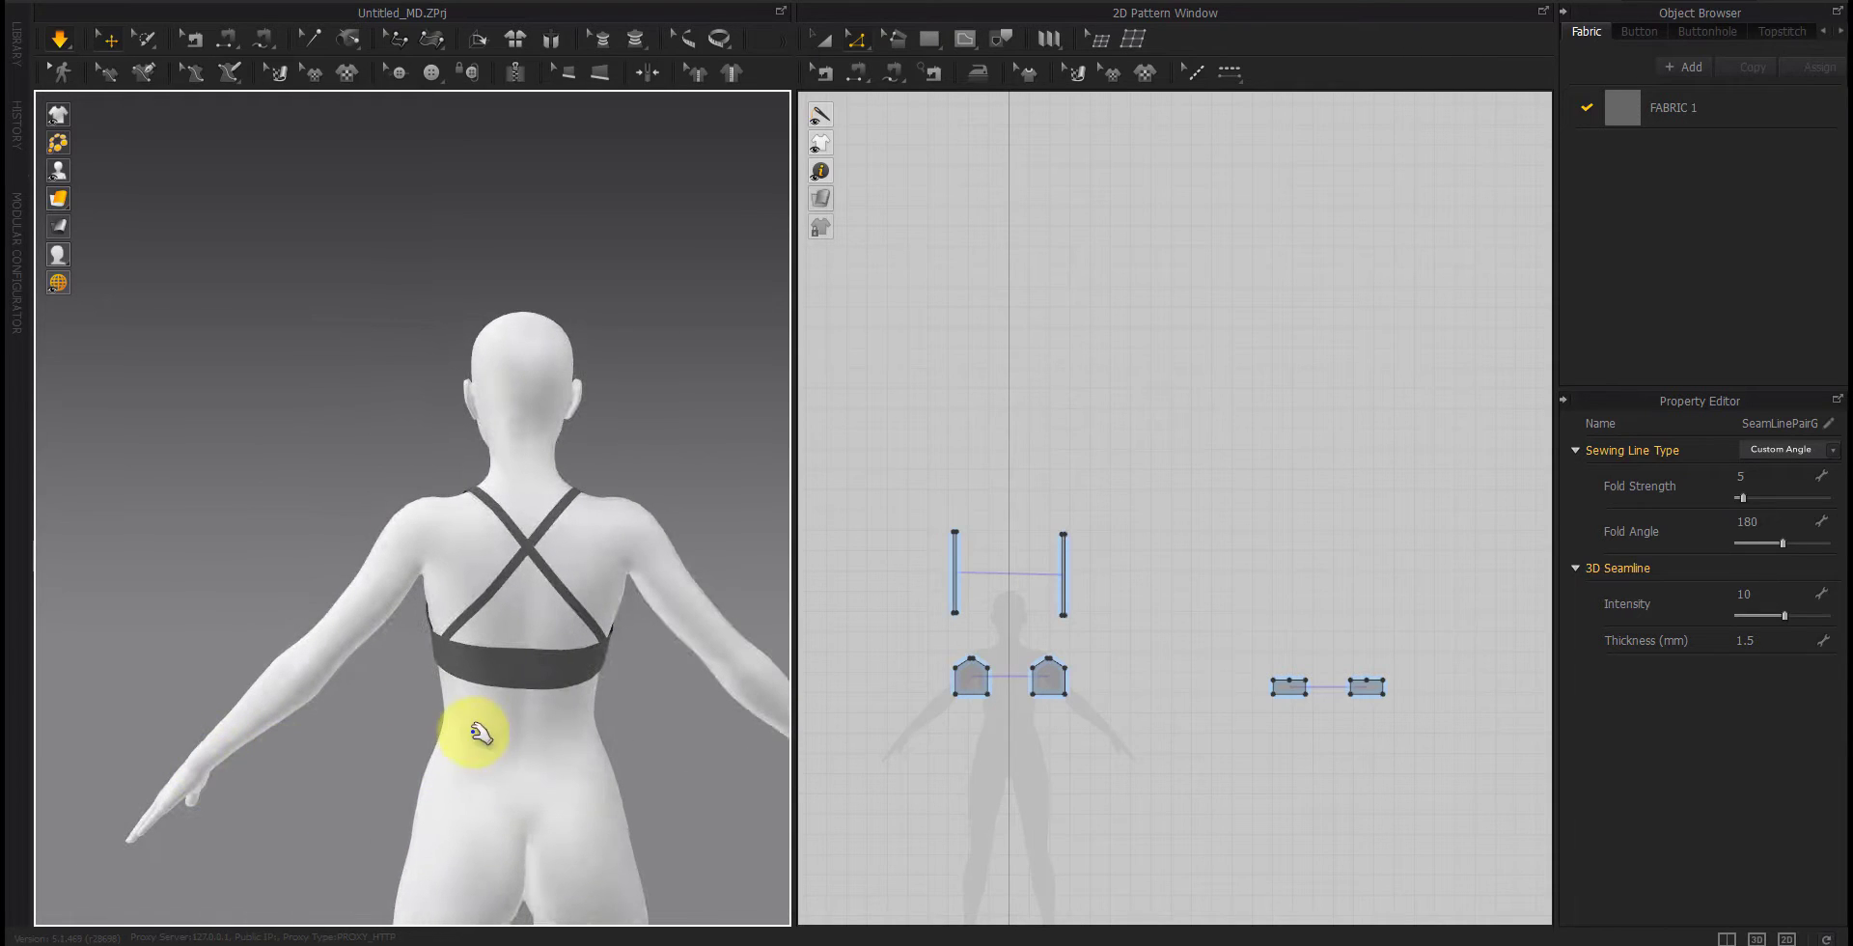
pyautogui.moveTo(473, 733); pyautogui.dragTo(459, 775, button='middle')
pyautogui.scroll(5, 1336, 686)
pyautogui.moveTo(1336, 686); pyautogui.dragTo(1101, 608, button='middle')
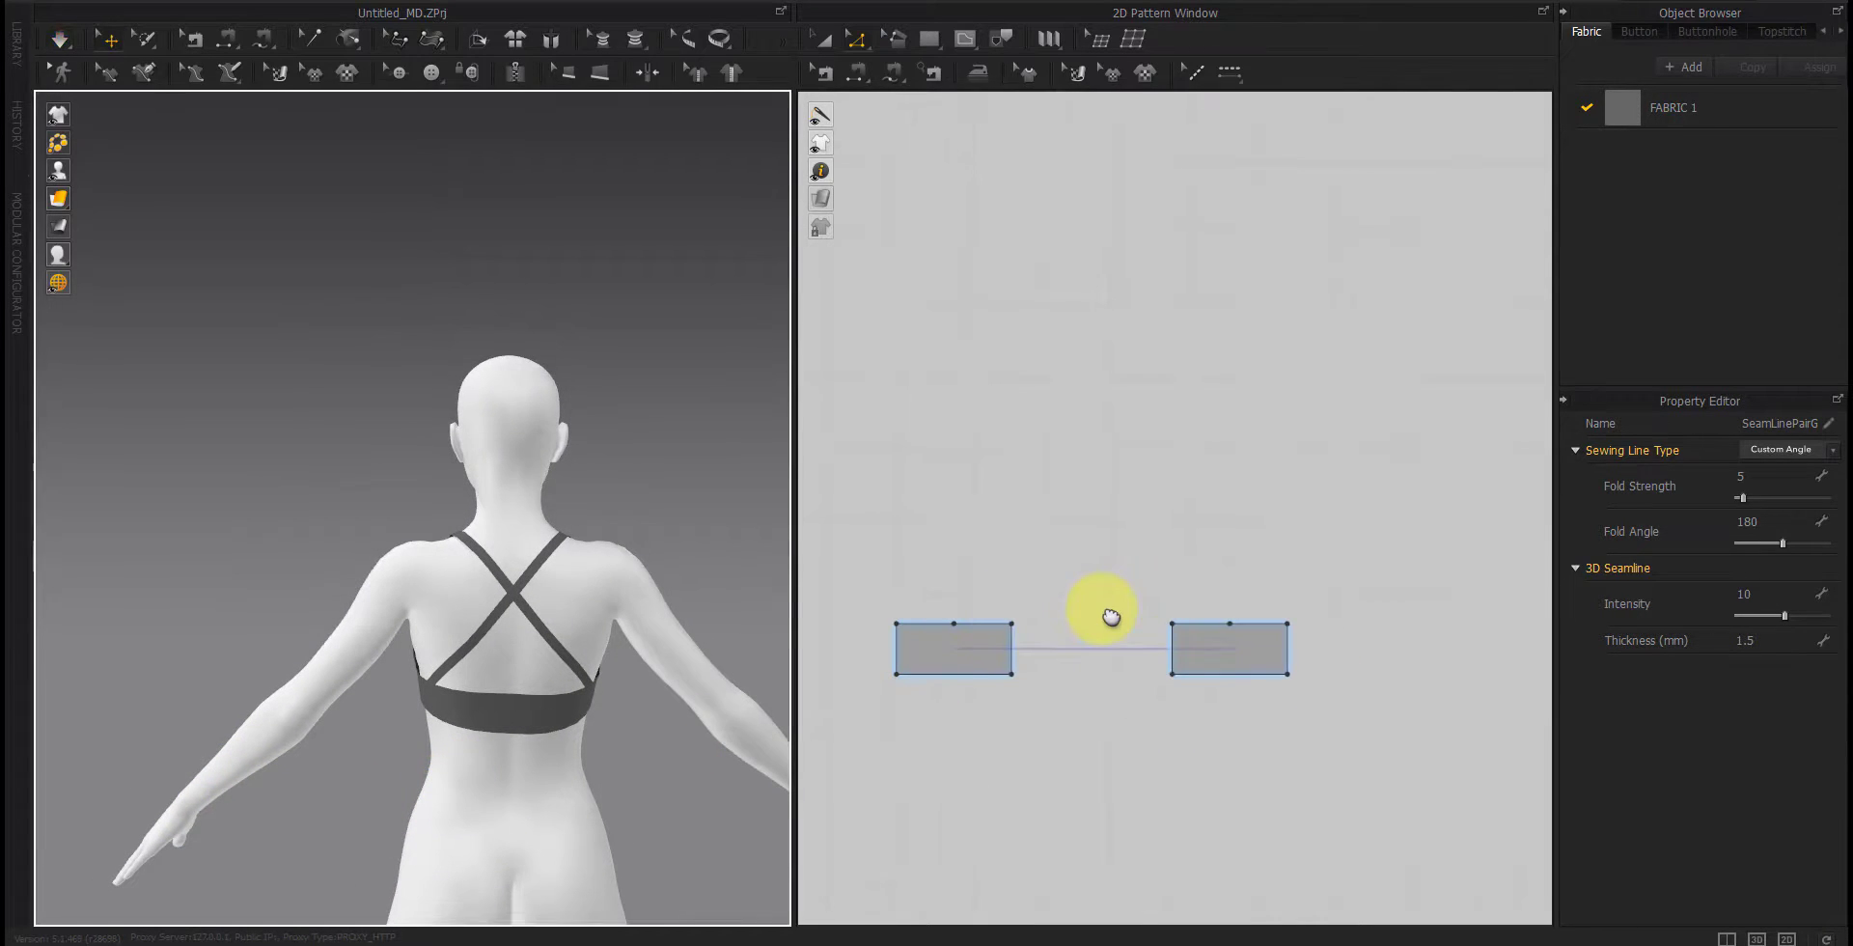
# Step: Adjust the placement of the two 15 mm strap seams on the top edges of the mirrored back pieces
pyautogui.click(822, 74)
pyautogui.scroll(5, 947, 608)
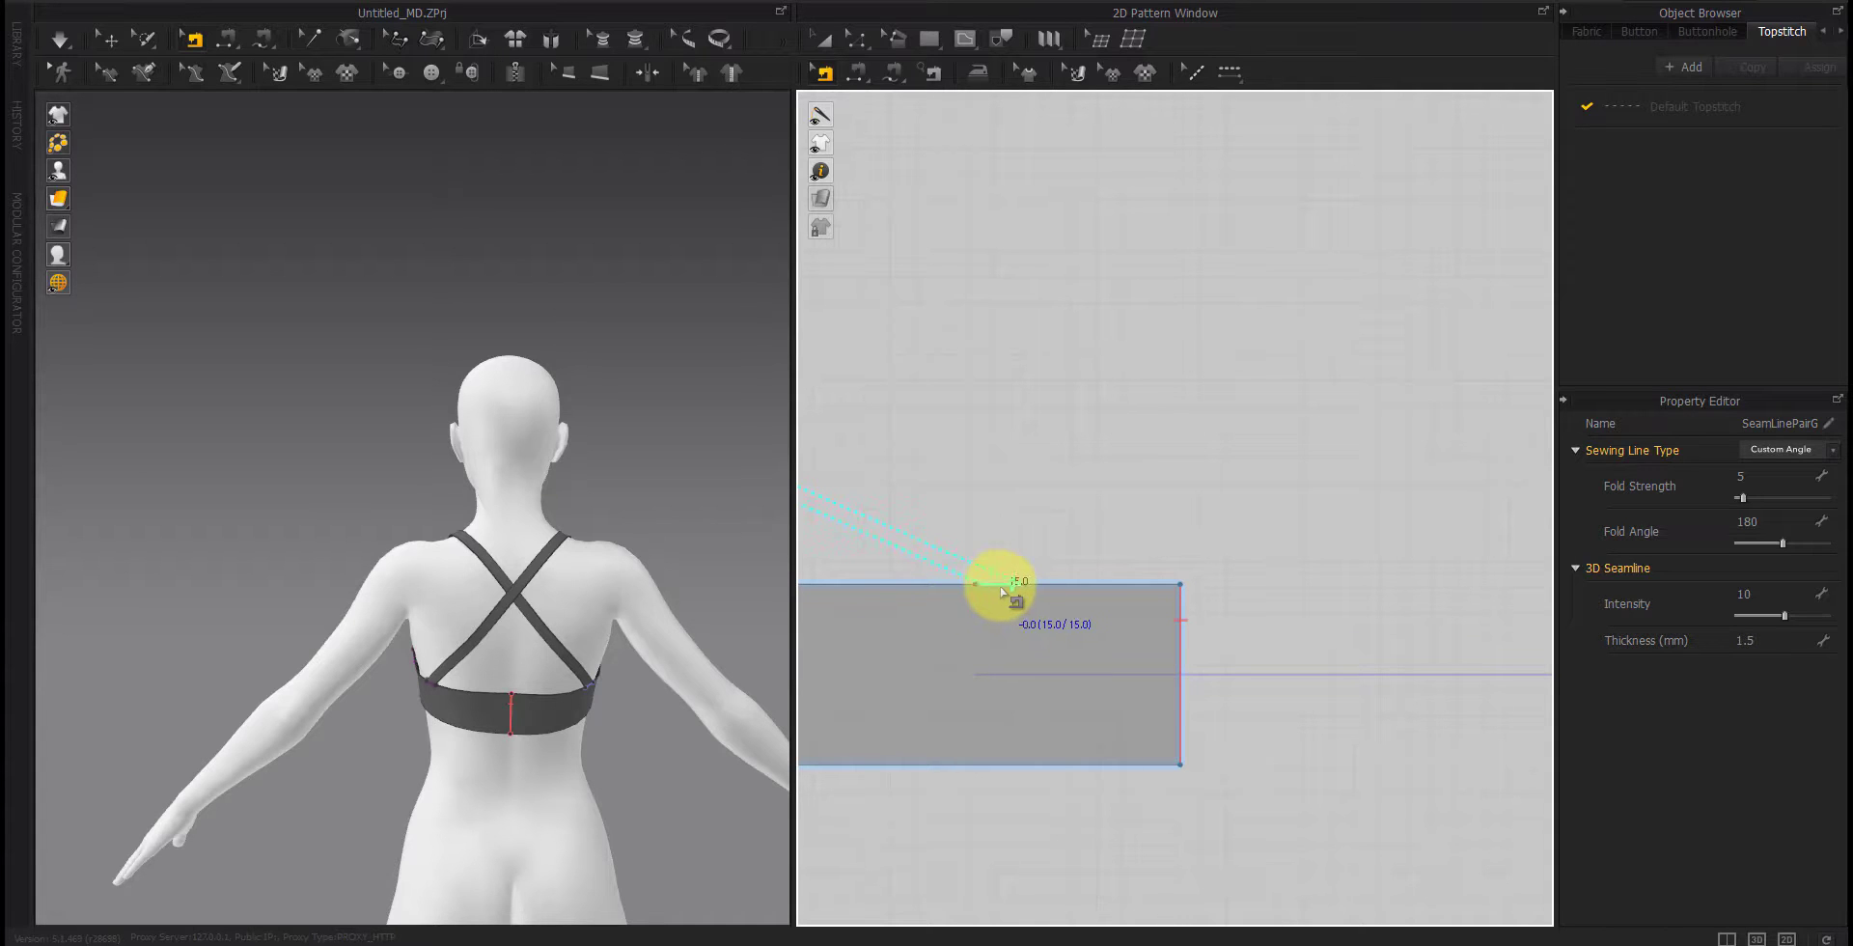
pyautogui.click(1001, 587)
pyautogui.moveTo(1256, 751); pyautogui.dragTo(888, 872, button='middle')
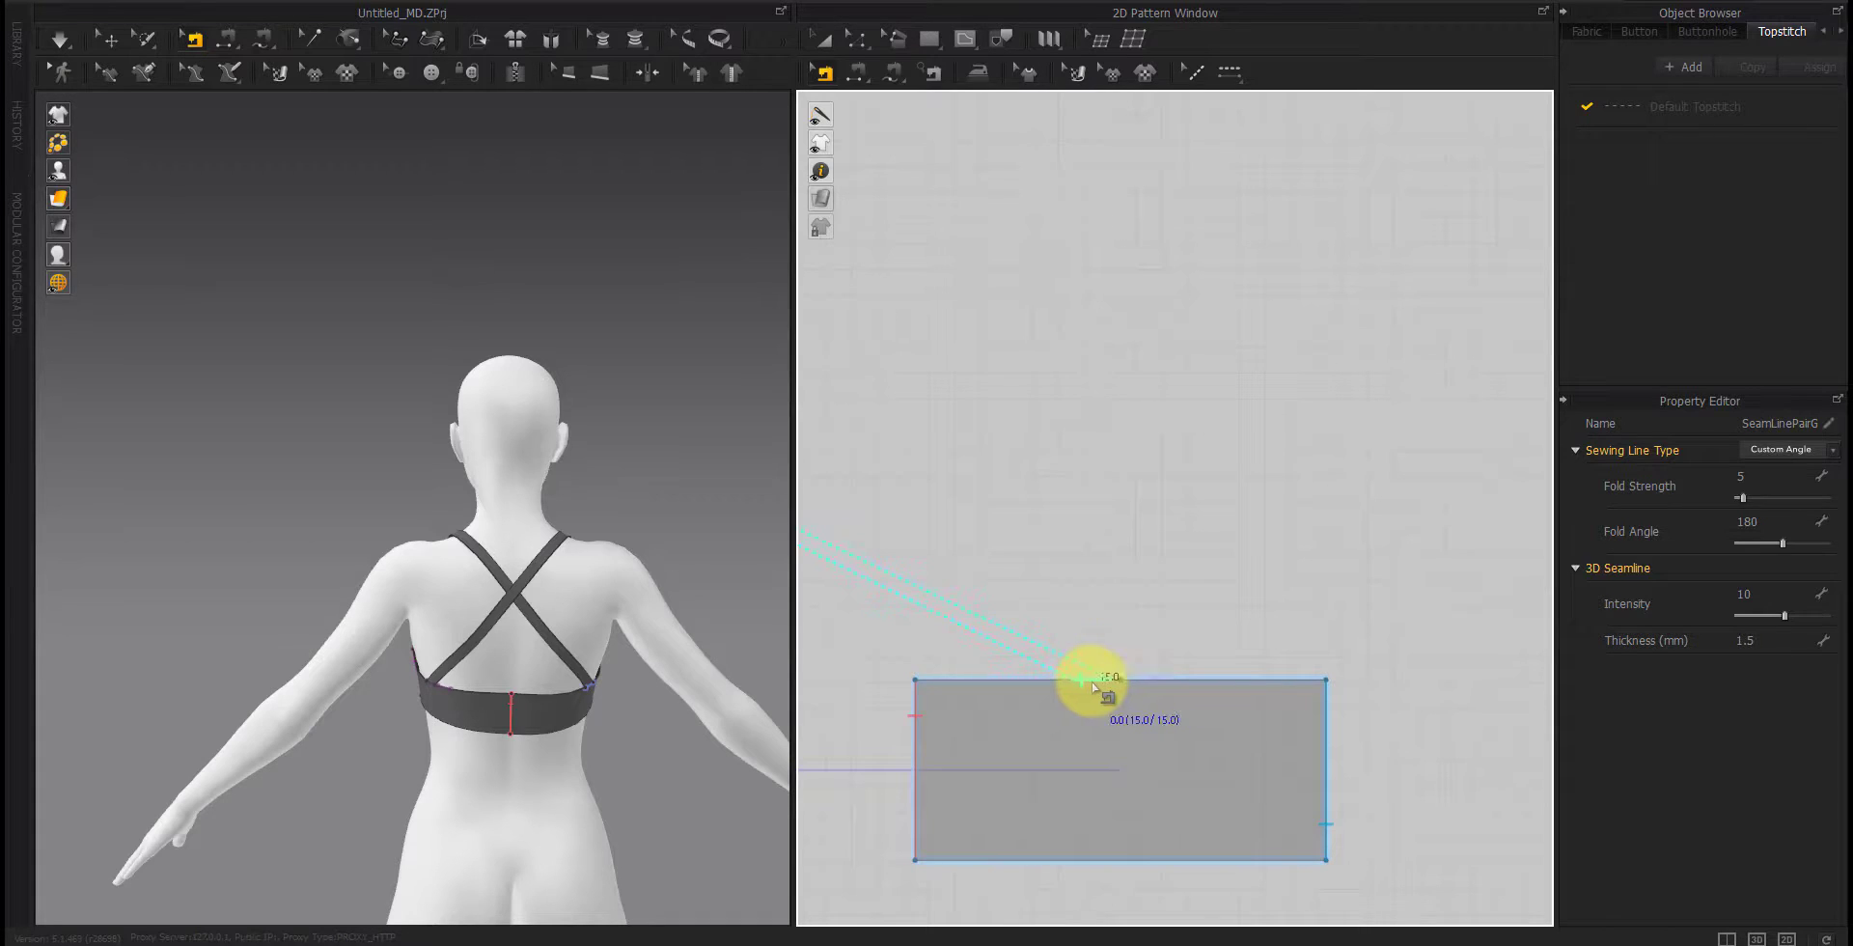
pyautogui.click(1108, 603)
pyautogui.scroll(-5, 1049, 720)
pyautogui.moveTo(1001, 740); pyautogui.dragTo(1090, 716, button='middle')
# Step: Simulate the top on the avatar and inspect its fit from the front
pyautogui.press('space')
pyautogui.moveTo(370, 787); pyautogui.dragTo(479, 807, button='right')
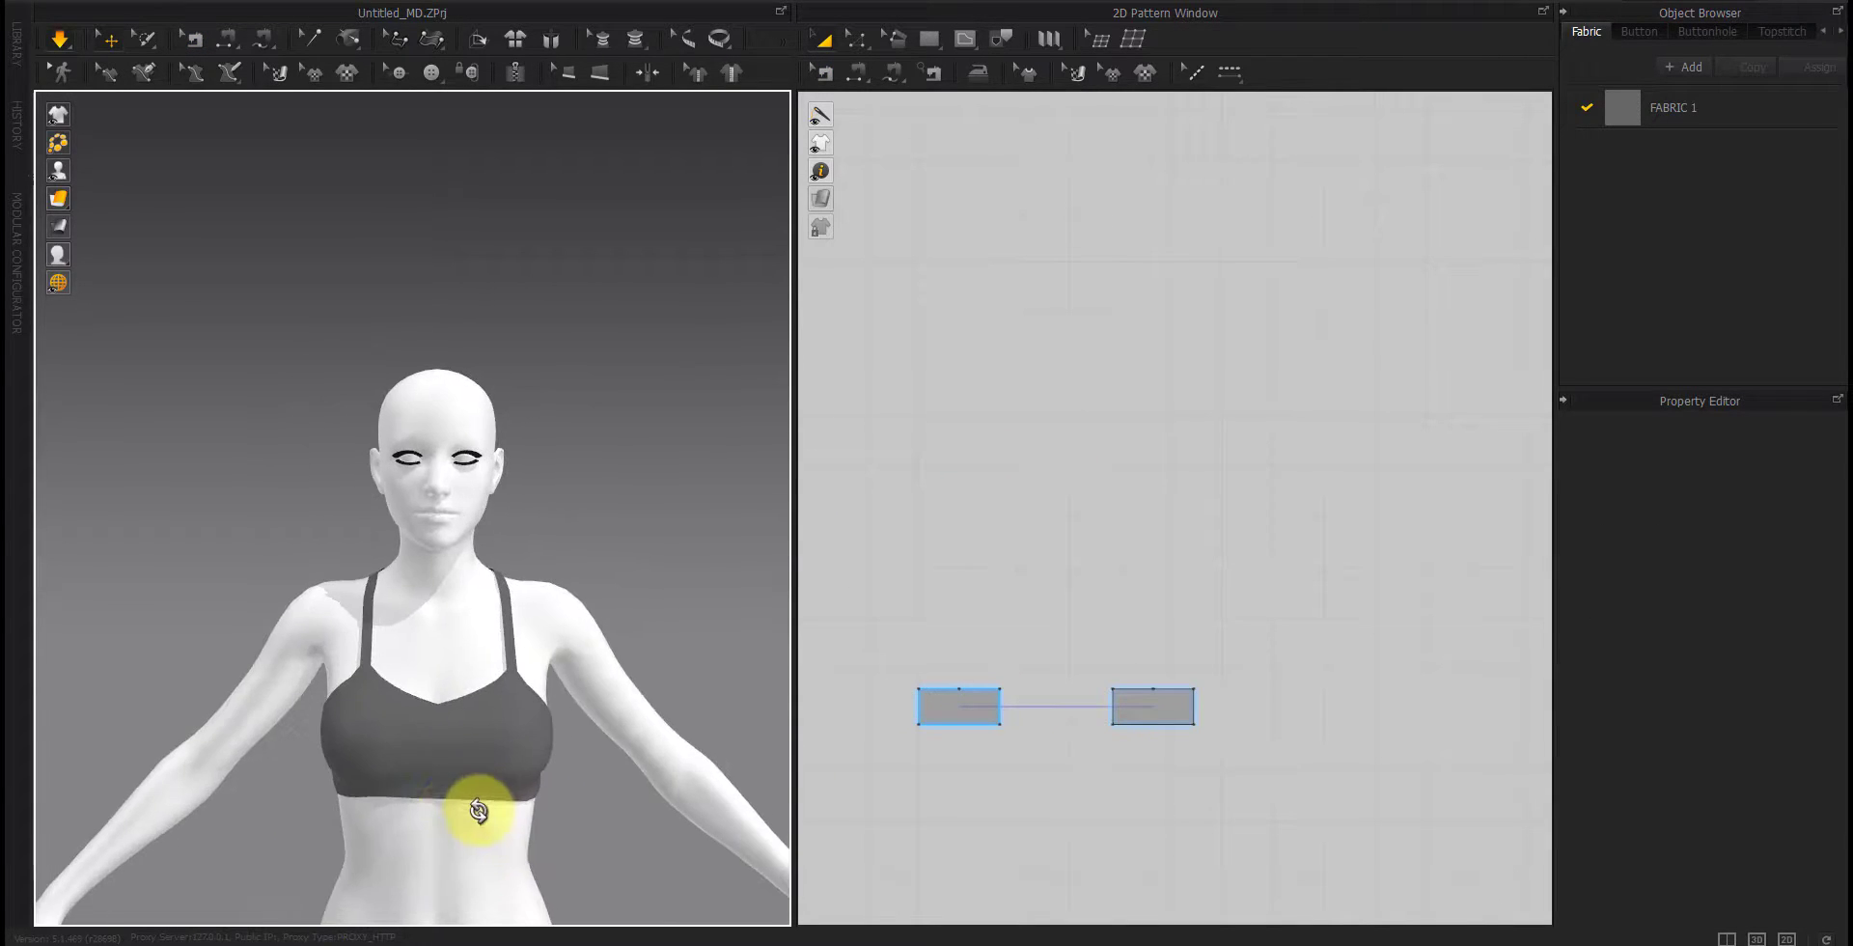
pyautogui.scroll(5, 443, 778)
pyautogui.moveTo(428, 689); pyautogui.dragTo(405, 689, button='right')
pyautogui.moveTo(1075, 753); pyautogui.dragTo(1159, 744, button='middle')
pyautogui.scroll(-3, 1067, 784)
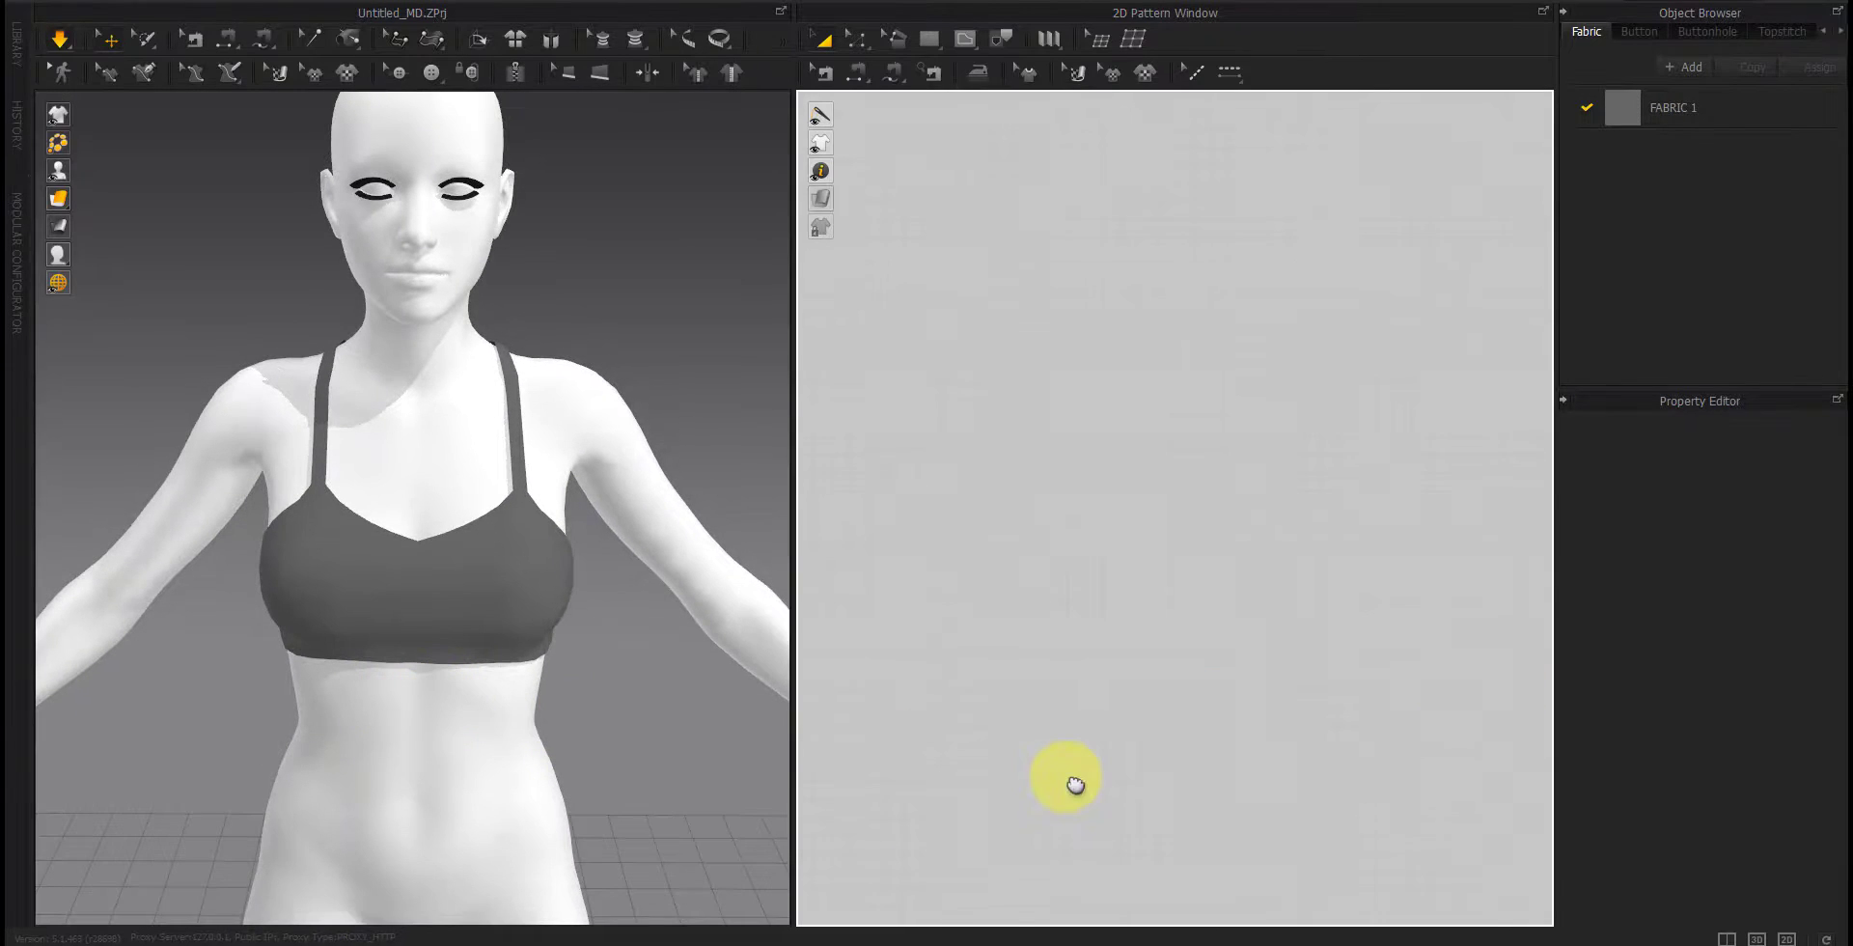
pyautogui.moveTo(971, 783); pyautogui.dragTo(1325, 775, button='middle')
# Step: Move the bottom edge of the mirrored back pieces down by 20 mm and simulate the garment
pyautogui.press('b')
pyautogui.press('z')
pyautogui.moveTo(422, 697); pyautogui.dragTo(581, 679, button='right')
pyautogui.moveTo(1320, 717); pyautogui.dragTo(1174, 704, button='middle')
pyautogui.scroll(3, 1112, 719)
pyautogui.press('space')
pyautogui.moveTo(1411, 687); pyautogui.dragTo(981, 749)
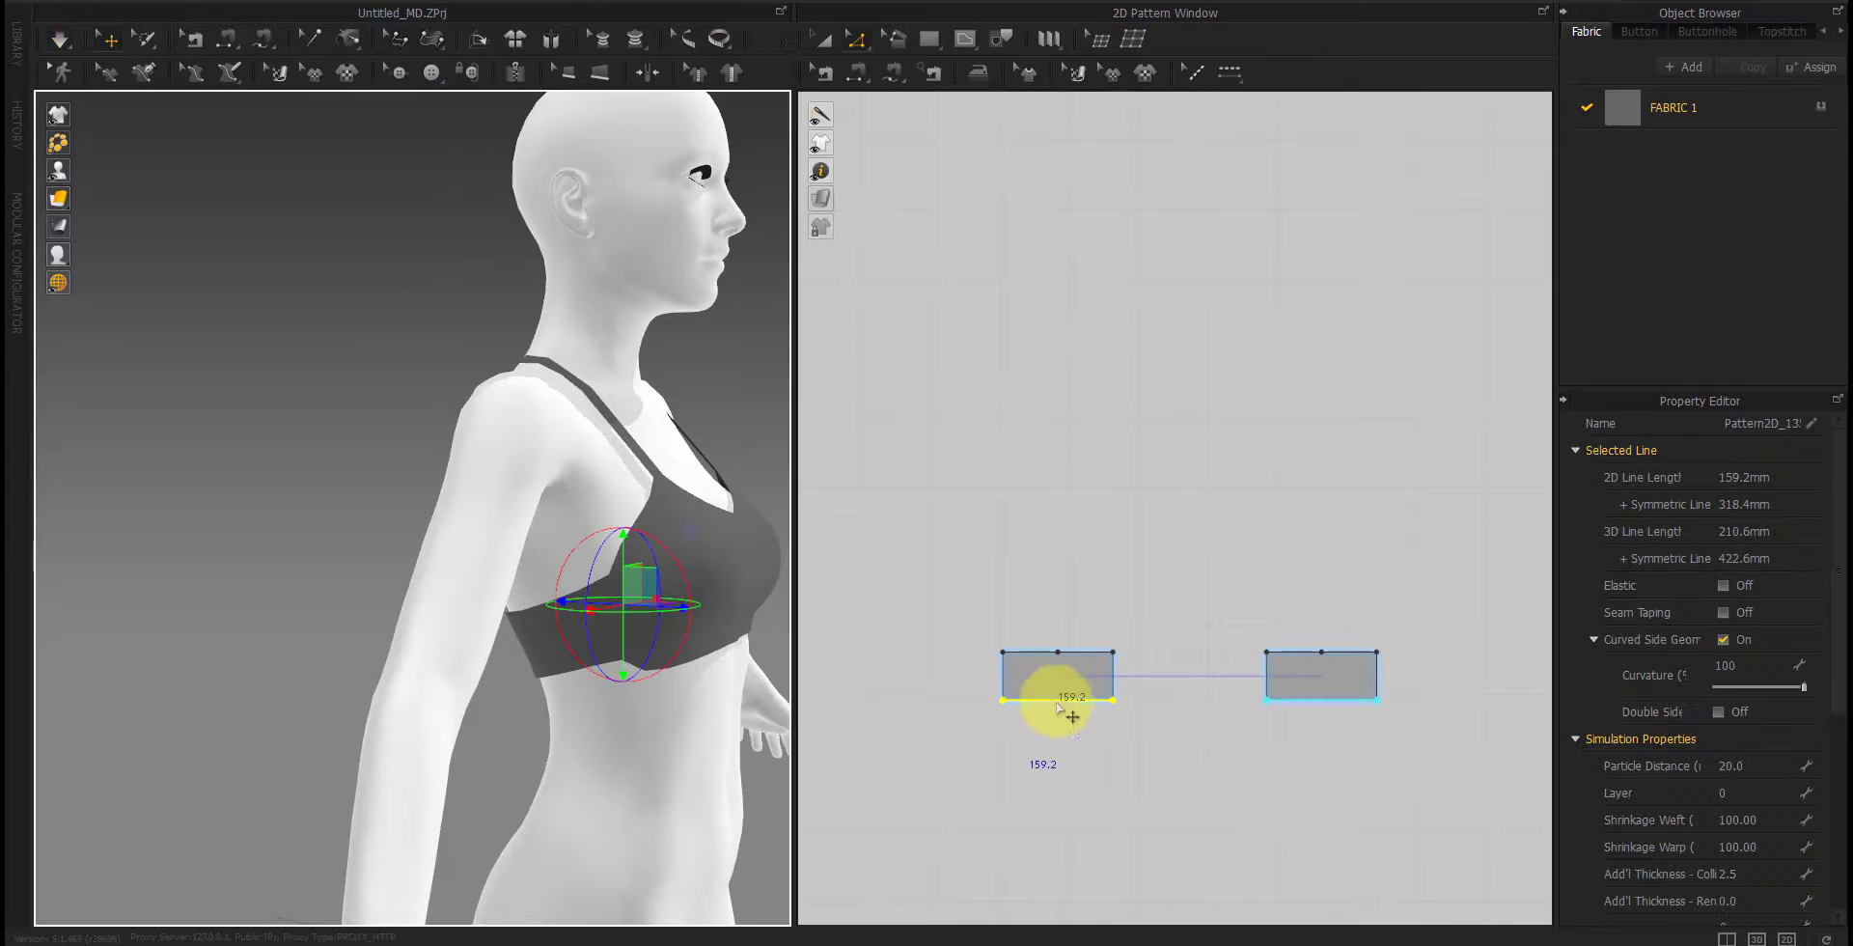
pyautogui.moveTo(1059, 698); pyautogui.dragTo(1061, 707)
pyautogui.rightClick(1062, 716)
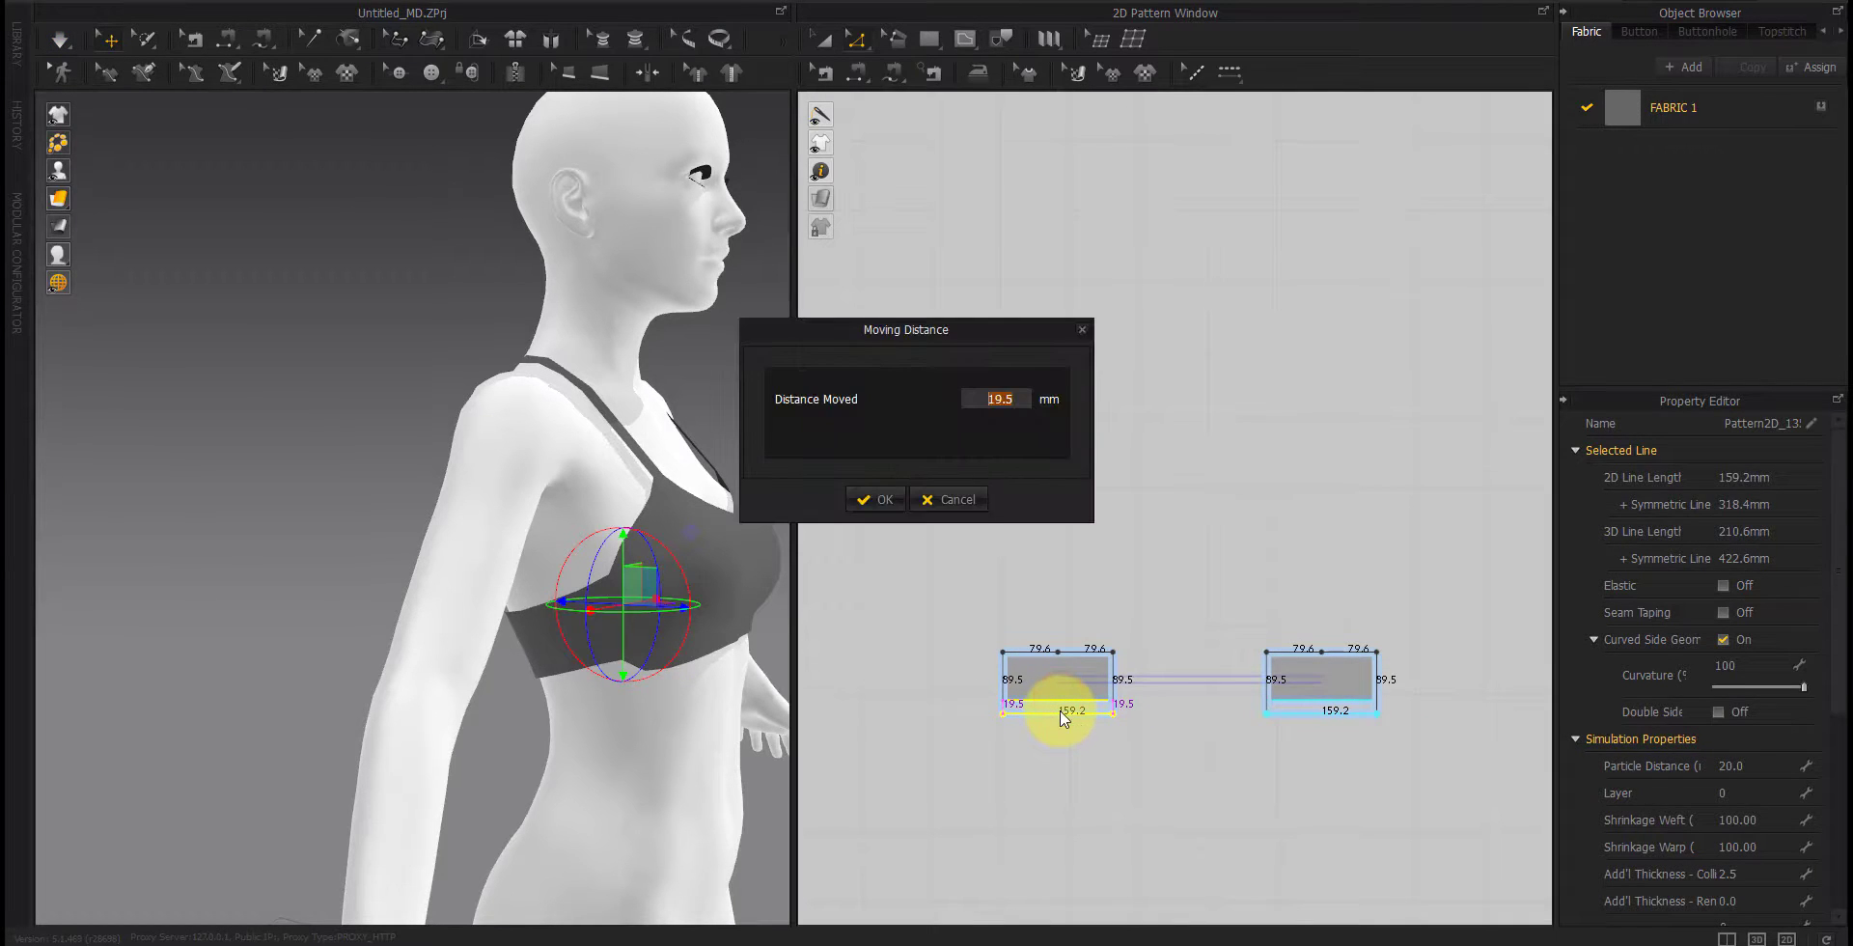
pyautogui.write('20')
pyautogui.press('Return')
pyautogui.click(1081, 748)
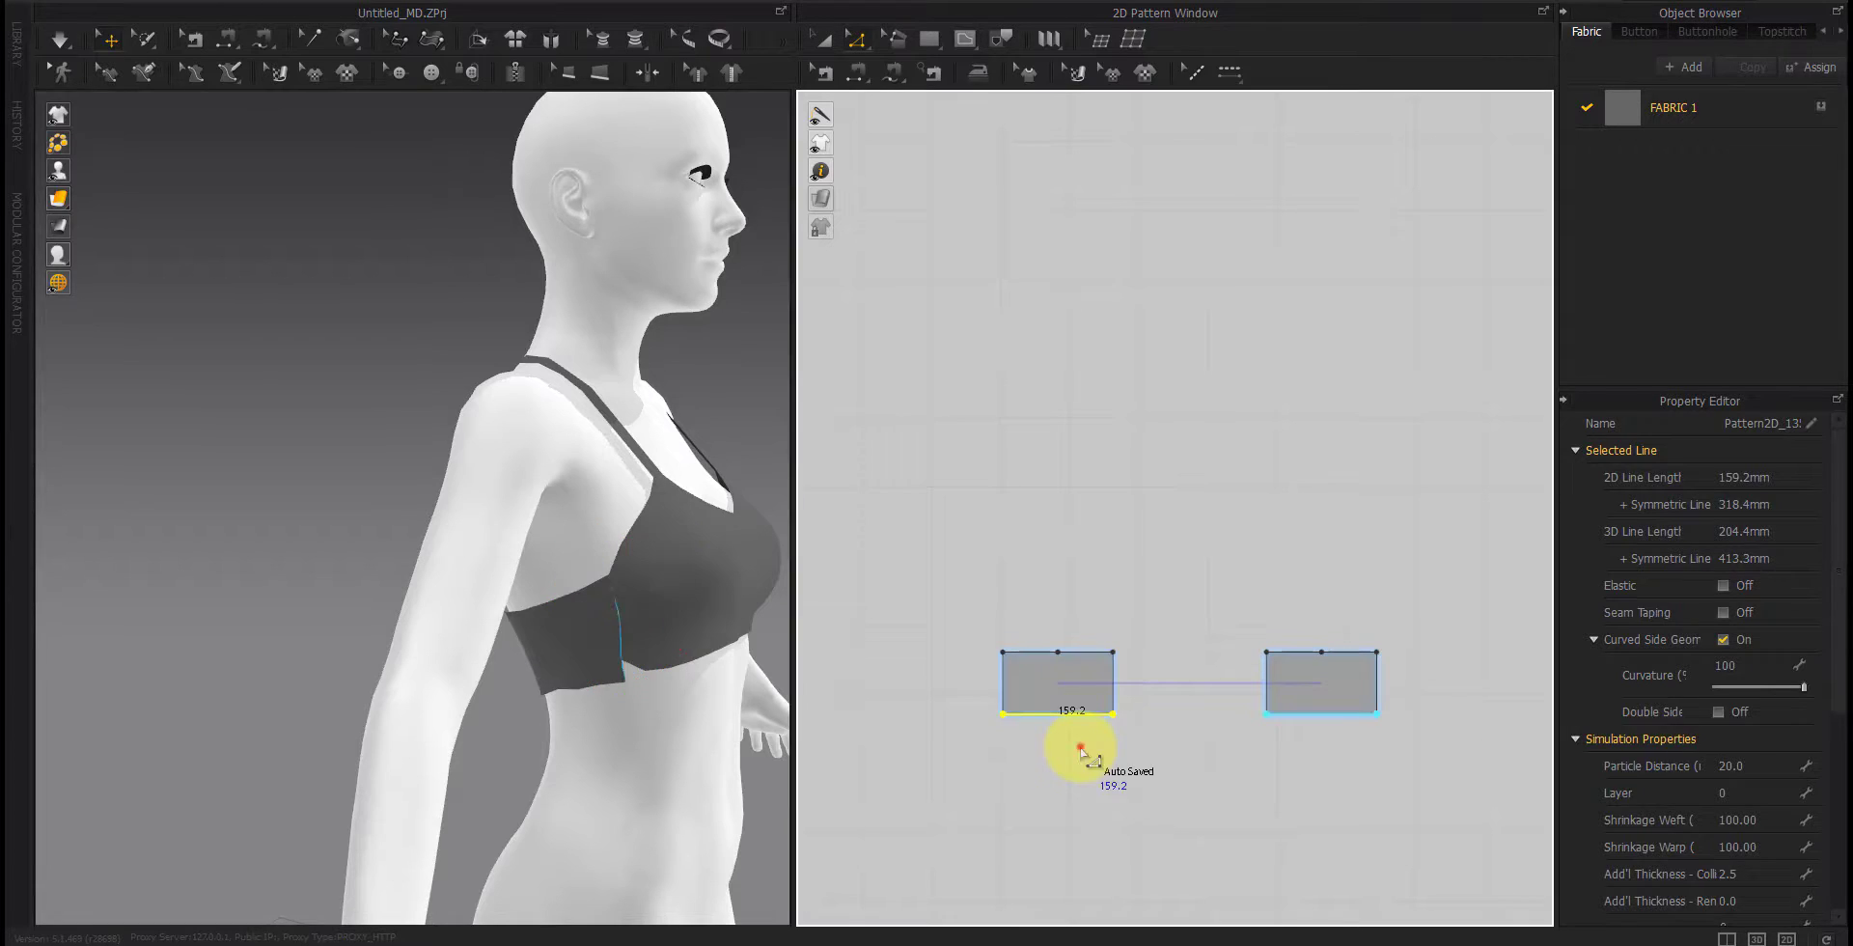
pyautogui.press('space')
# Step: Move the bottom edge of the mirrored front pieces up by 12.7 mm and simulate the garment
pyautogui.scroll(-4, 978, 730)
pyautogui.moveTo(807, 750); pyautogui.dragTo(1109, 749, button='middle')
pyautogui.scroll(5, 1118, 755)
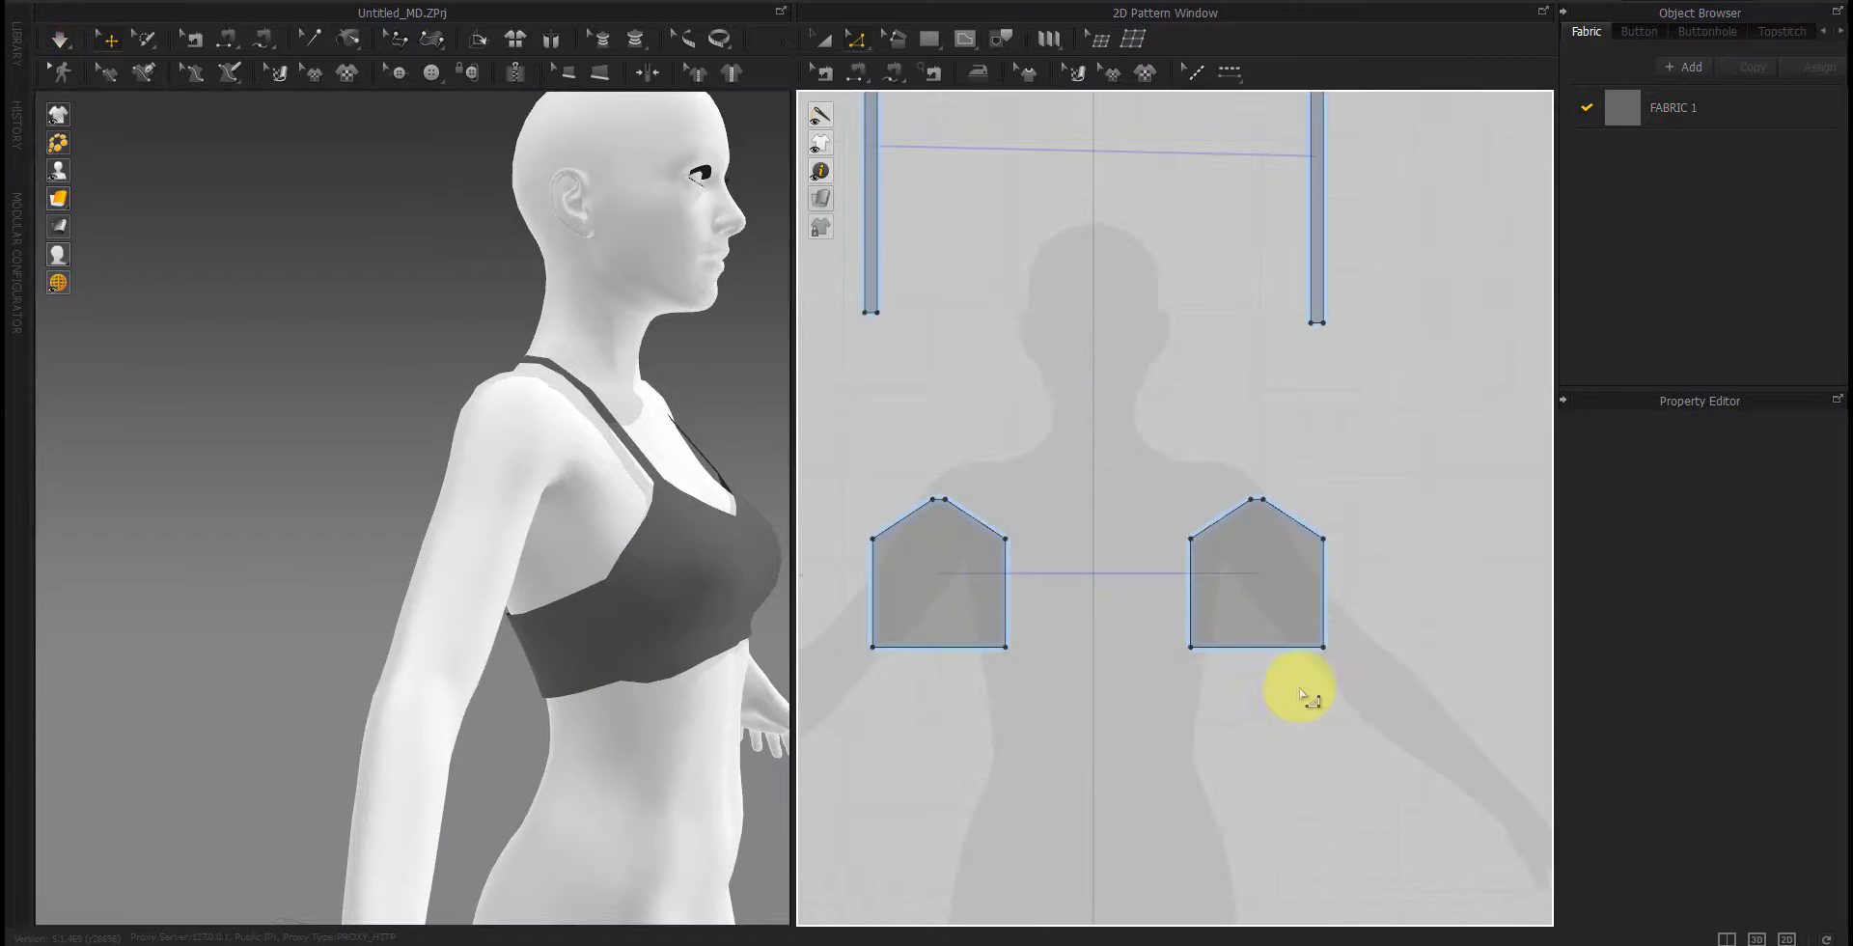
pyautogui.moveTo(858, 697); pyautogui.dragTo(856, 697)
pyautogui.moveTo(894, 646); pyautogui.dragTo(895, 634)
pyautogui.rightClick(895, 634)
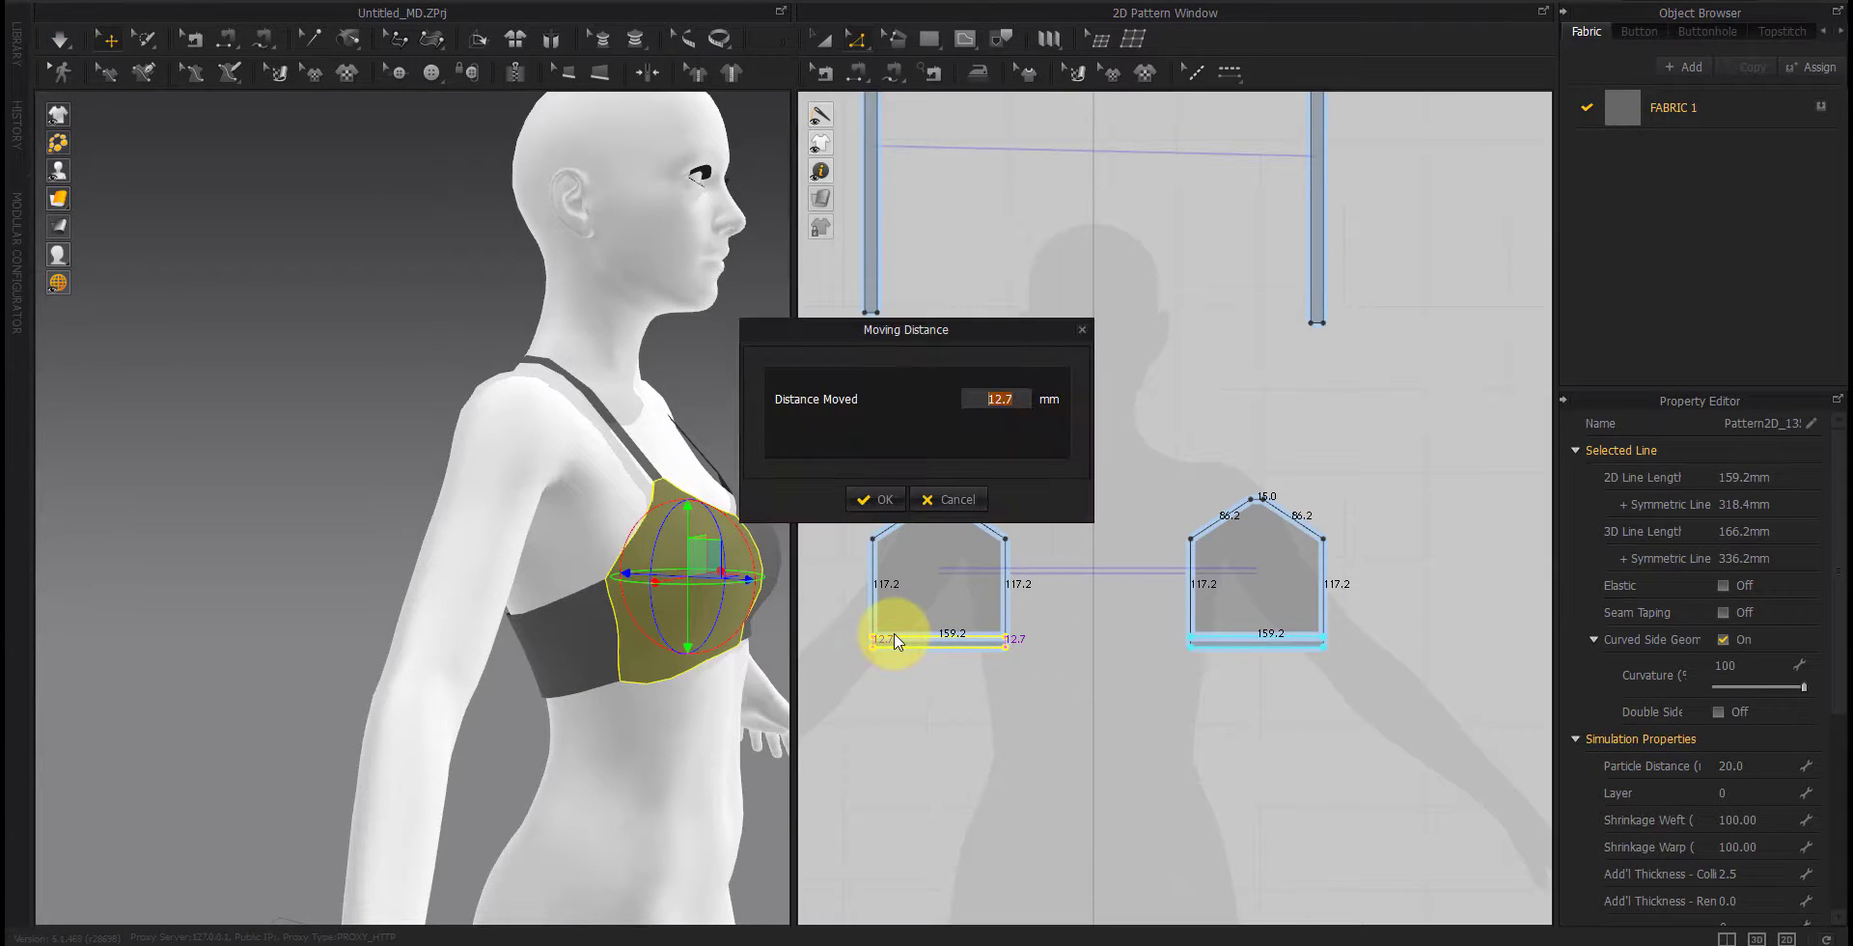
pyautogui.press('Return')
pyautogui.click(933, 735)
pyautogui.press('space')
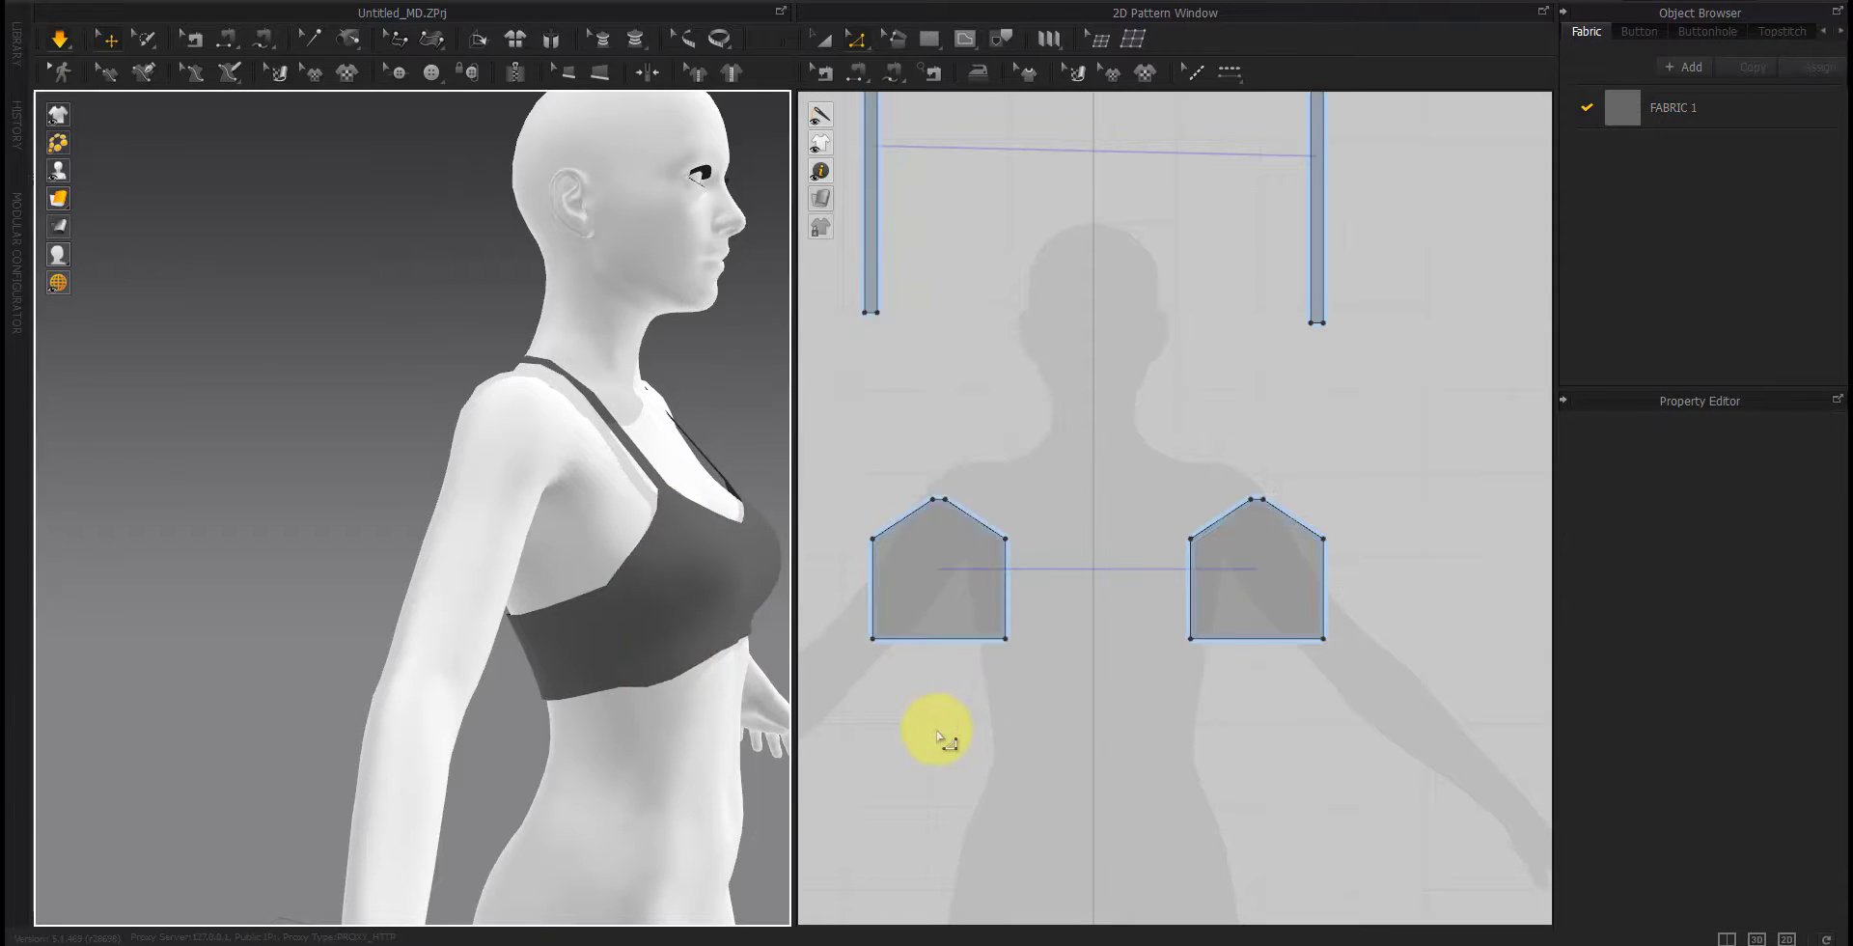
pyautogui.moveTo(638, 729); pyautogui.dragTo(576, 735, button='right')
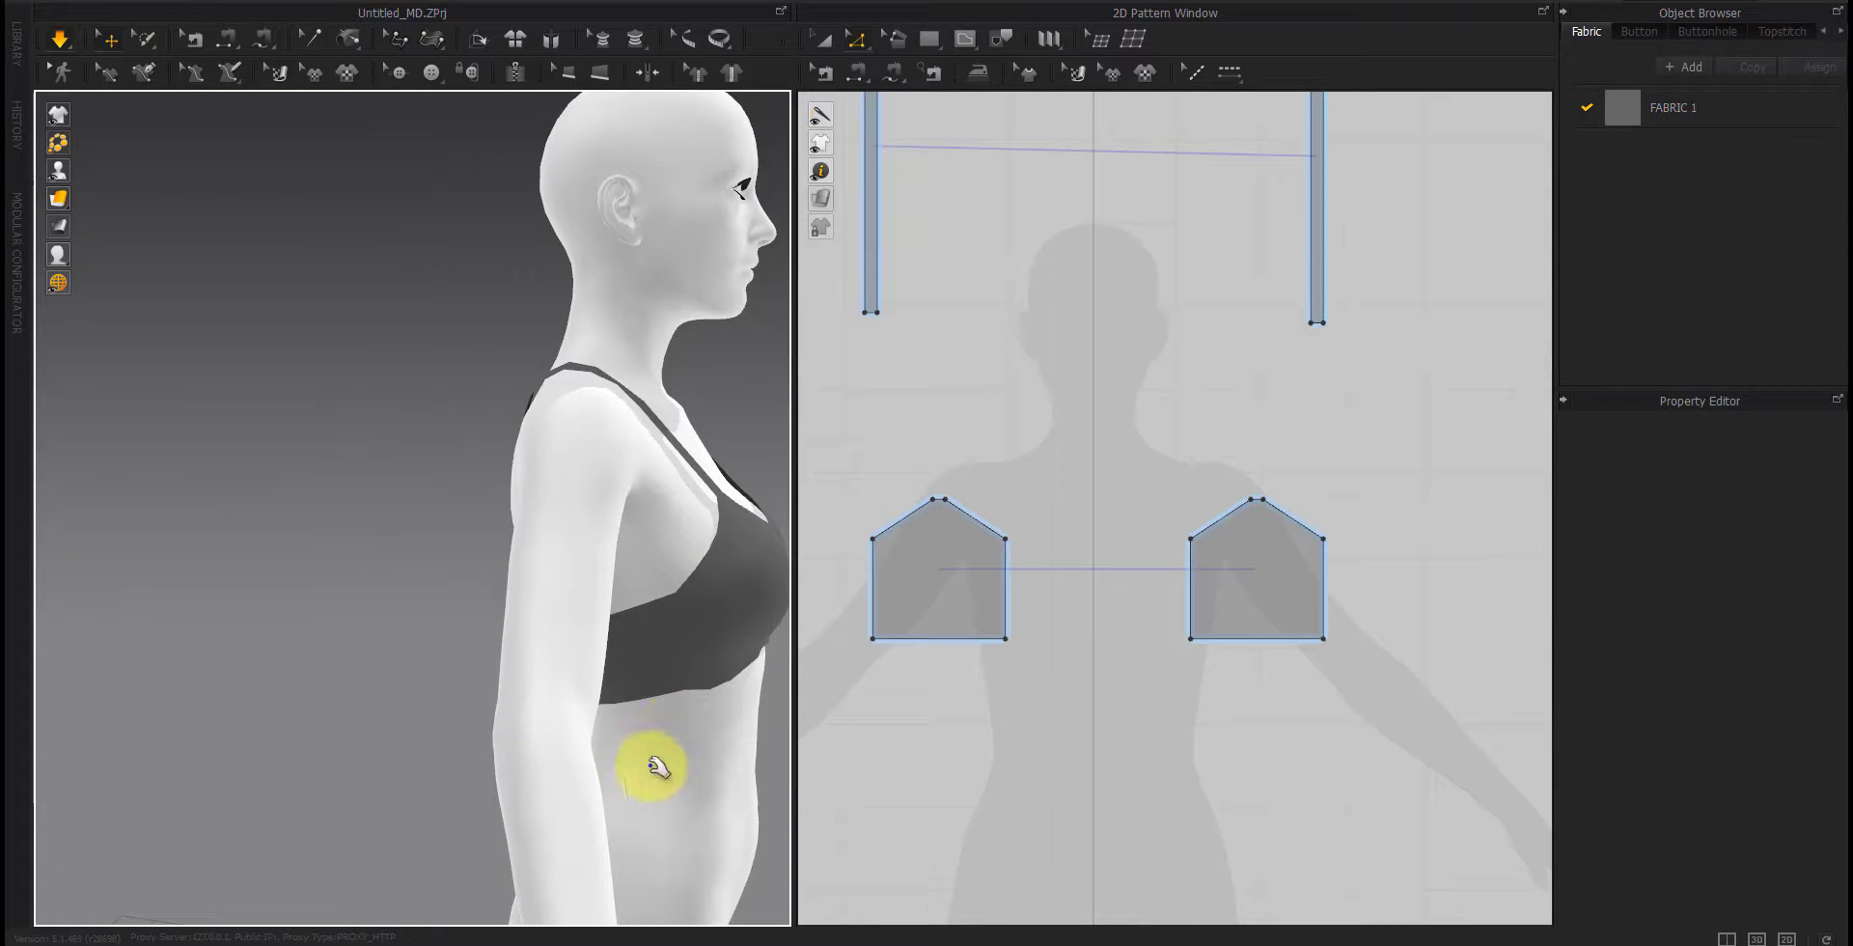
pyautogui.moveTo(733, 704); pyautogui.dragTo(535, 724, button='right')
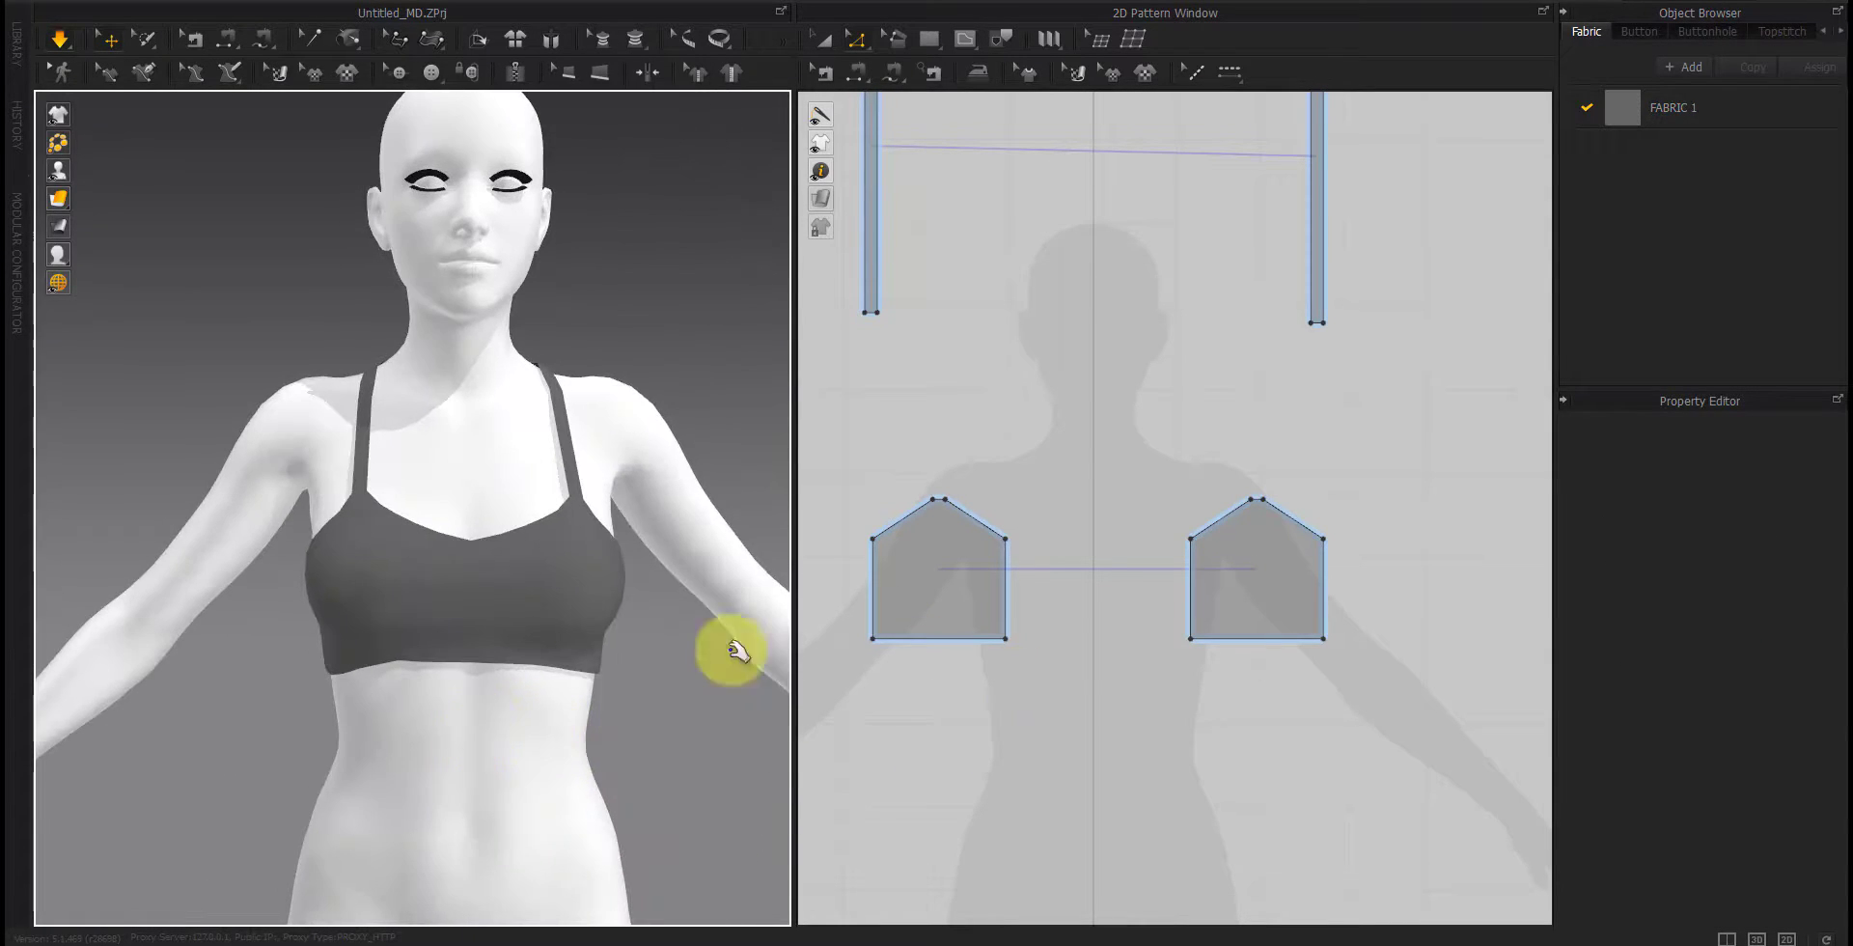
pyautogui.moveTo(1374, 463); pyautogui.dragTo(816, 702)
pyautogui.click(1766, 822)
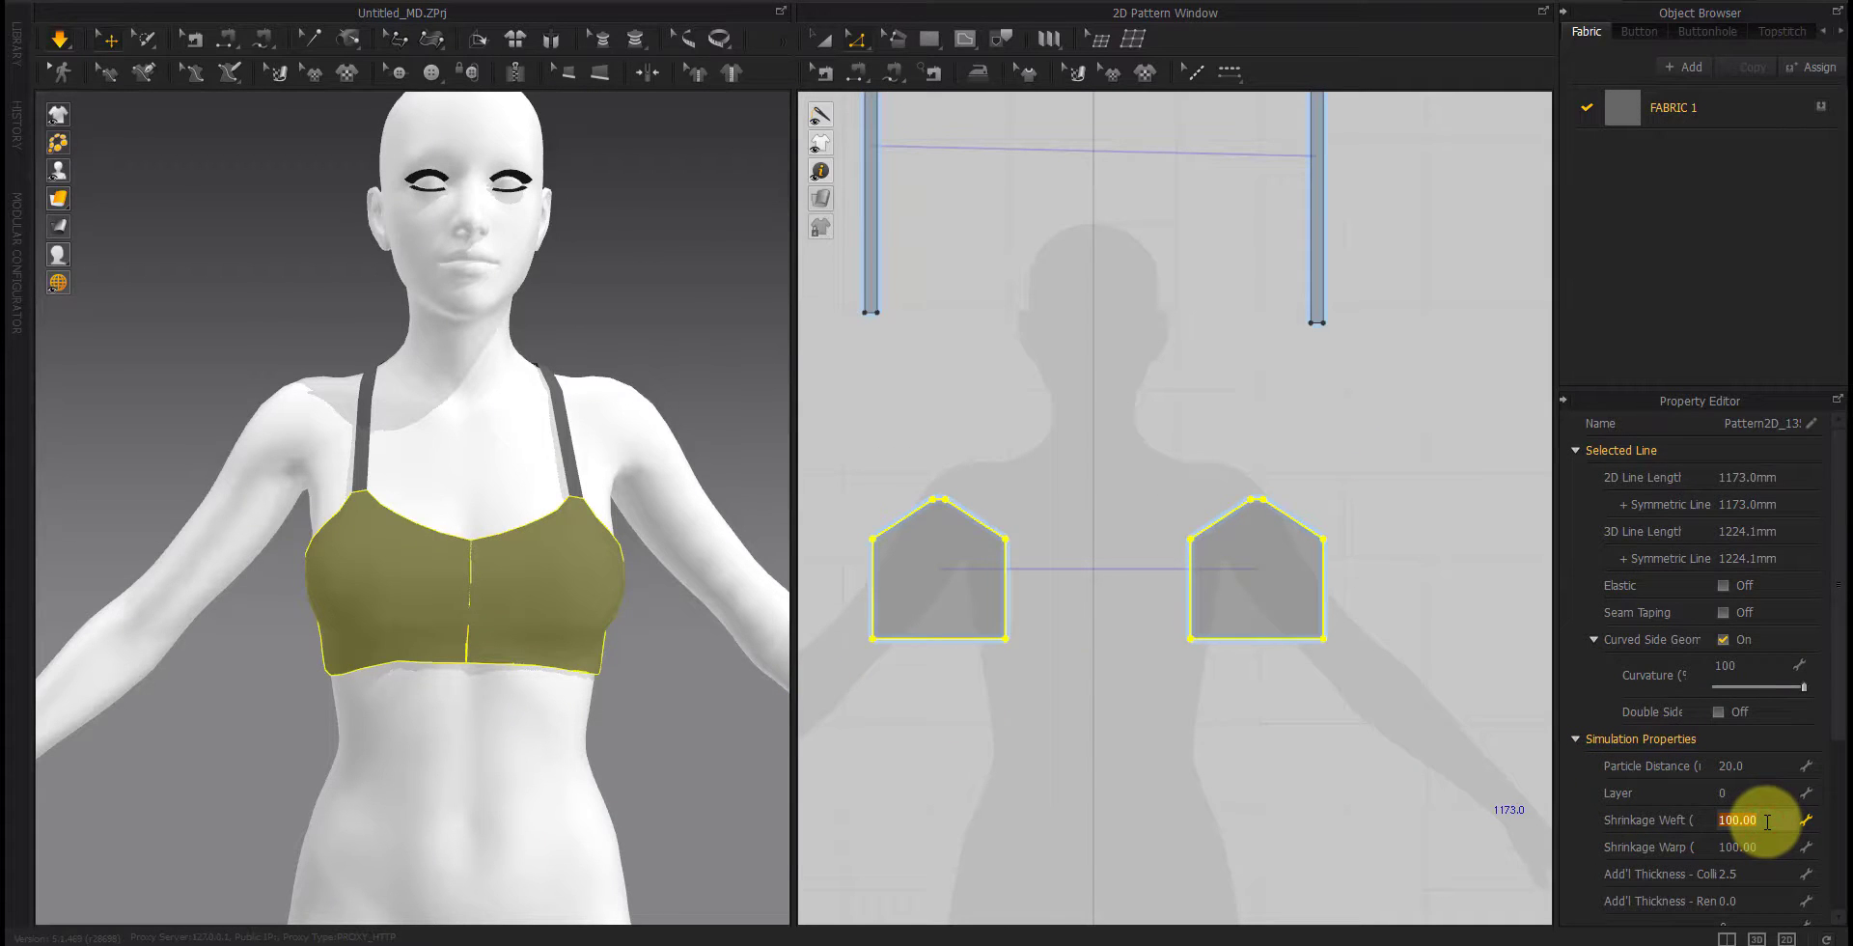
pyautogui.click(1459, 796)
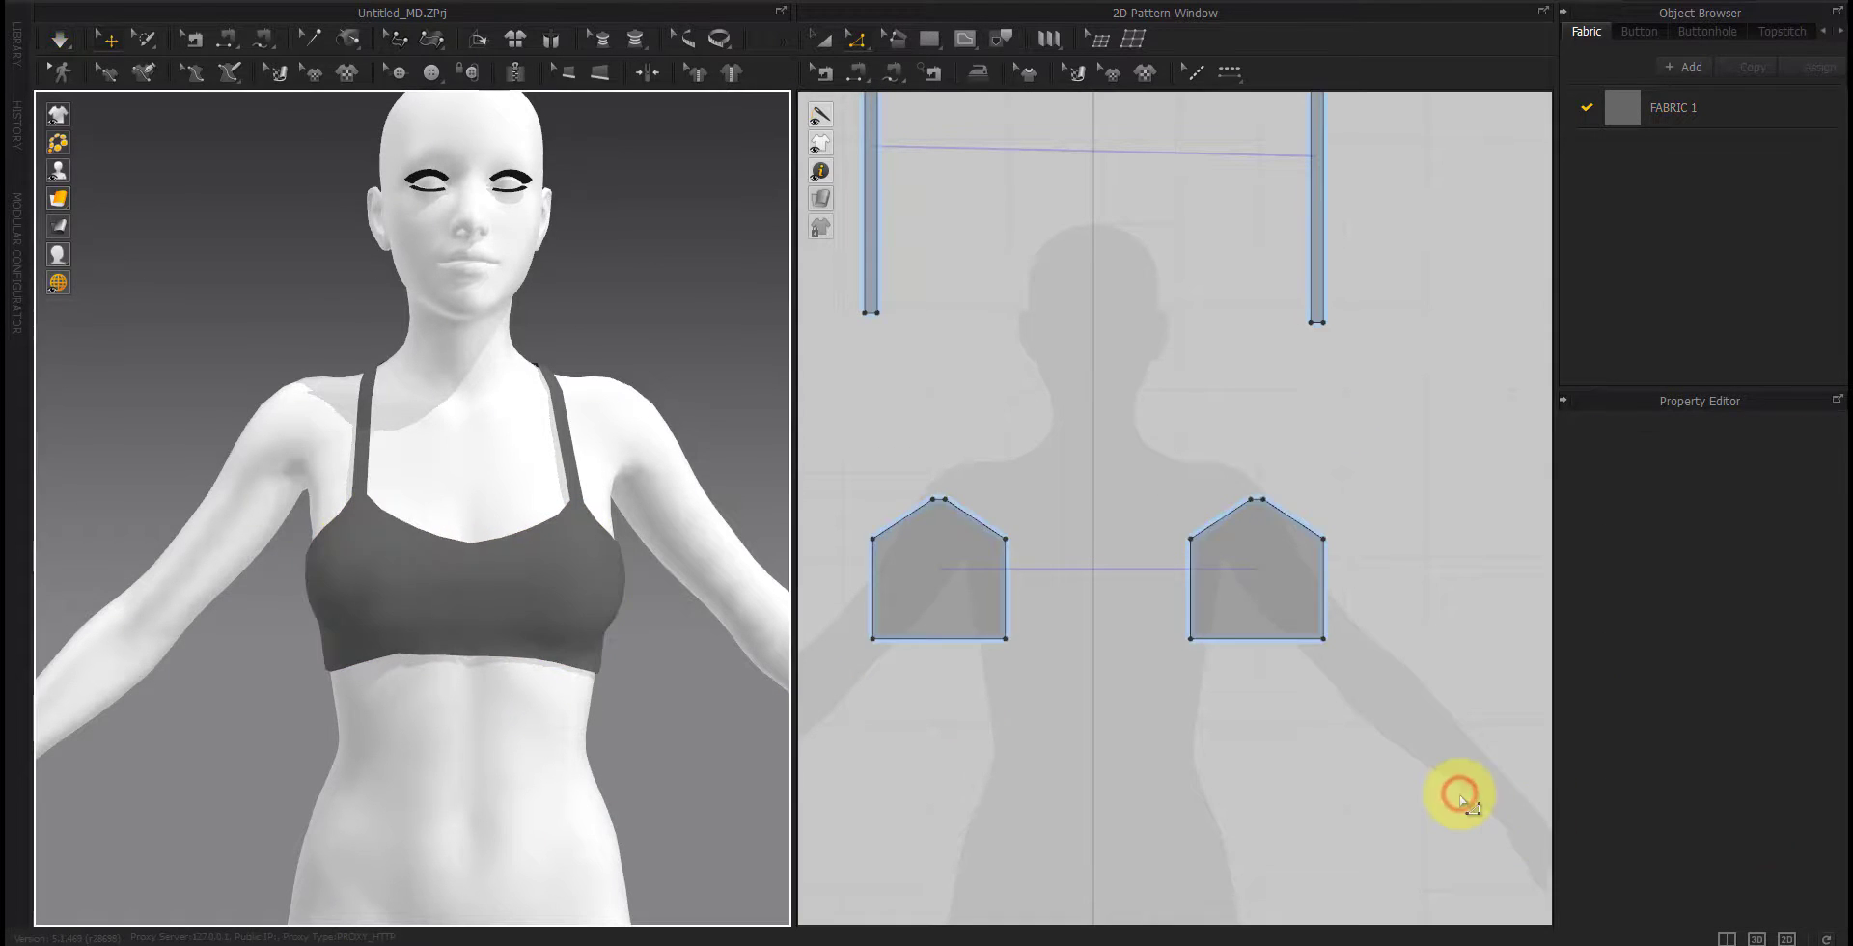
pyautogui.moveTo(600, 769); pyautogui.dragTo(427, 744, button='right')
pyautogui.click(660, 623)
pyautogui.click(558, 673)
pyautogui.scroll(-5, 932, 702)
# Step: Create a 600 × 40 mm rectangle pattern below the front pieces as the underbust band
pyautogui.press('a')
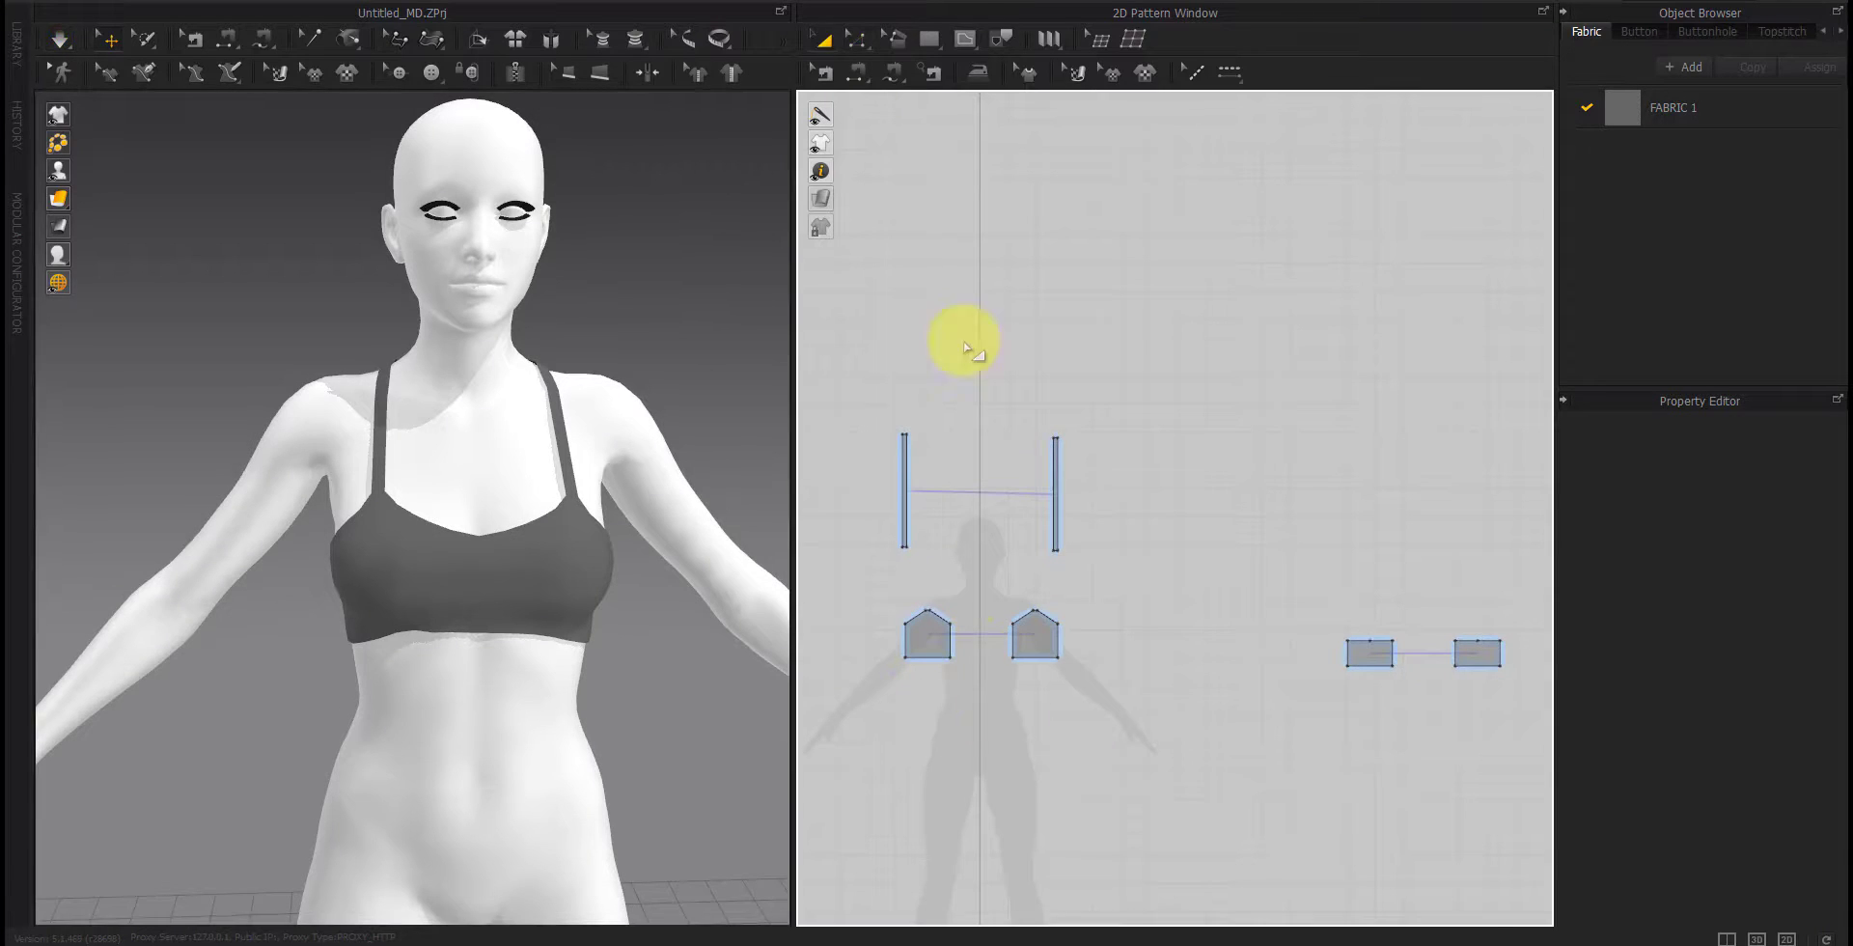
pyautogui.click(954, 724)
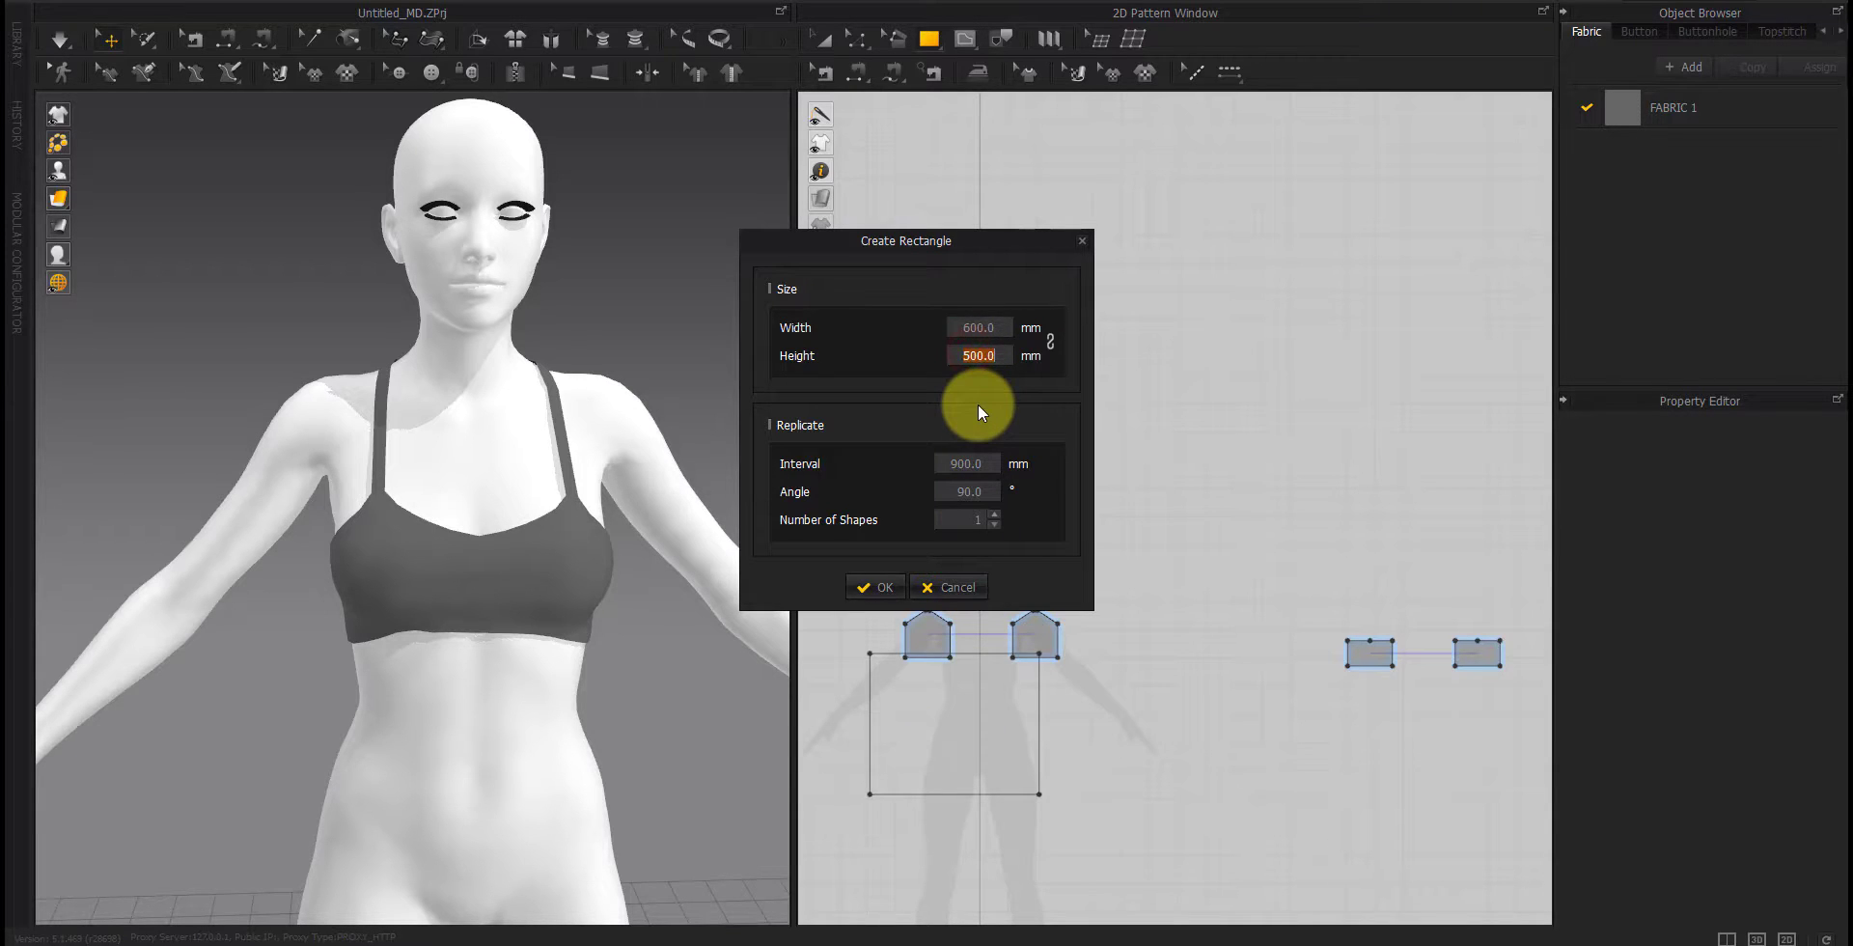
pyautogui.write('30')
pyautogui.click(880, 589)
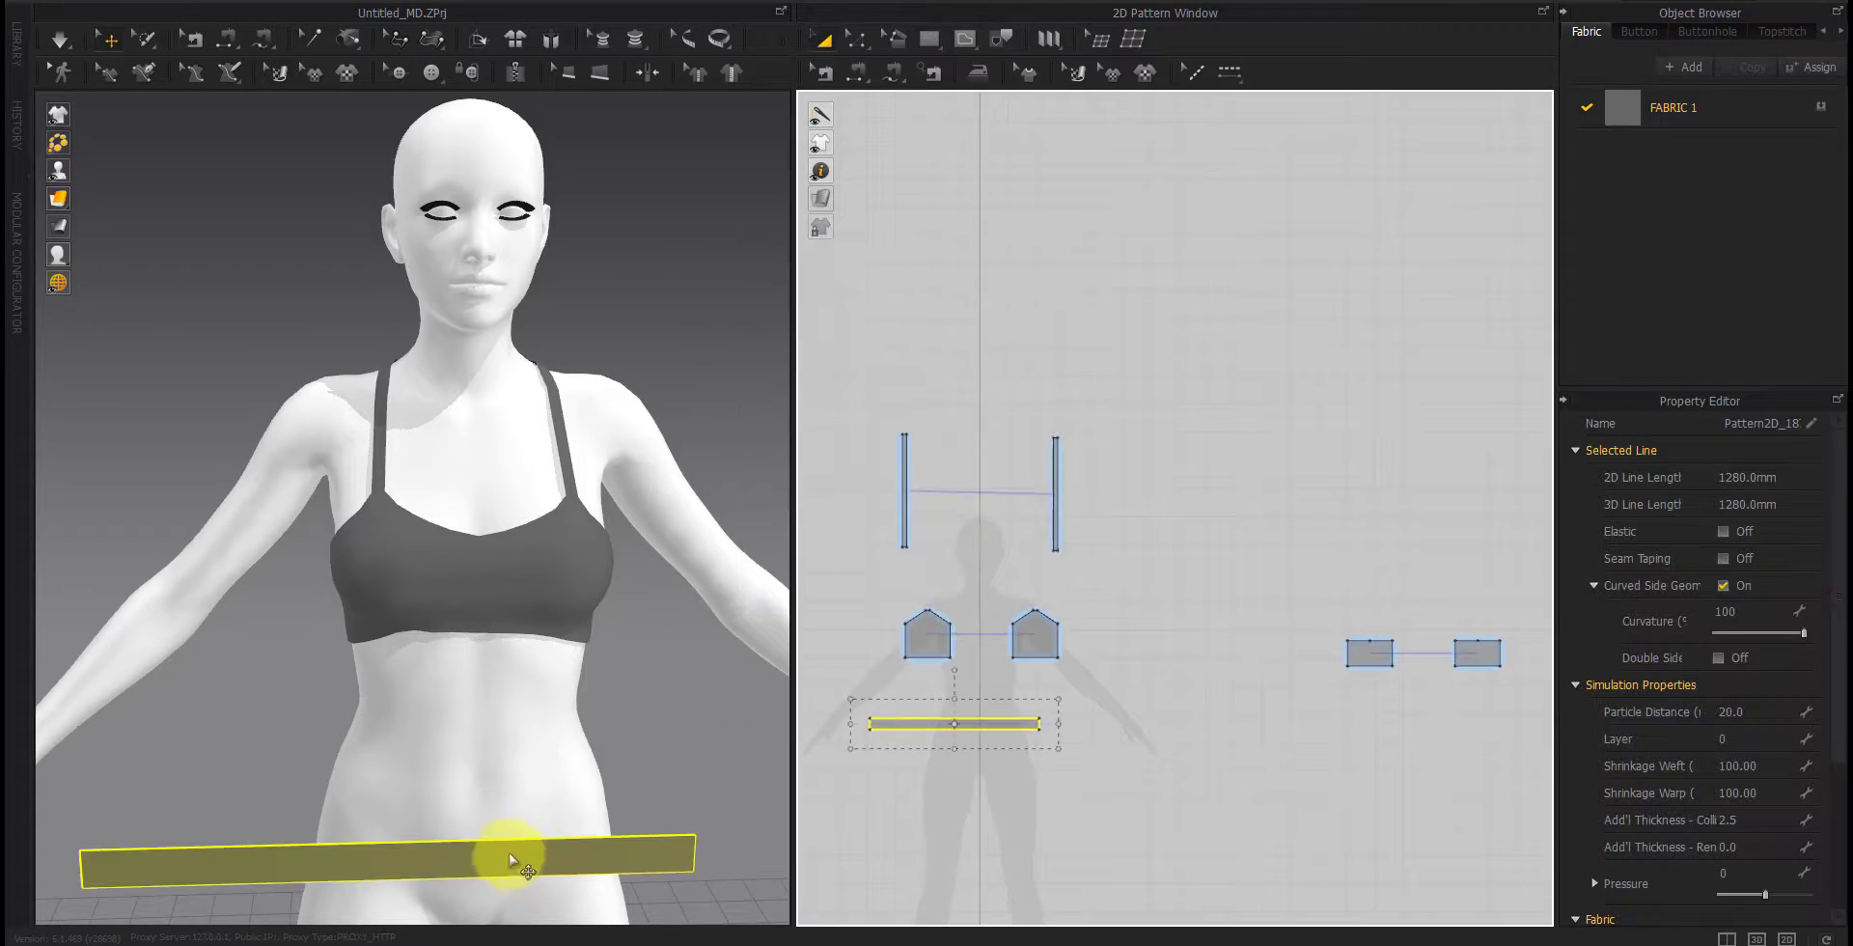
# Step: Wrap the band around the avatar's front below the bust using the arrangement points
pyautogui.moveTo(508, 853); pyautogui.dragTo(463, 695, button='right')
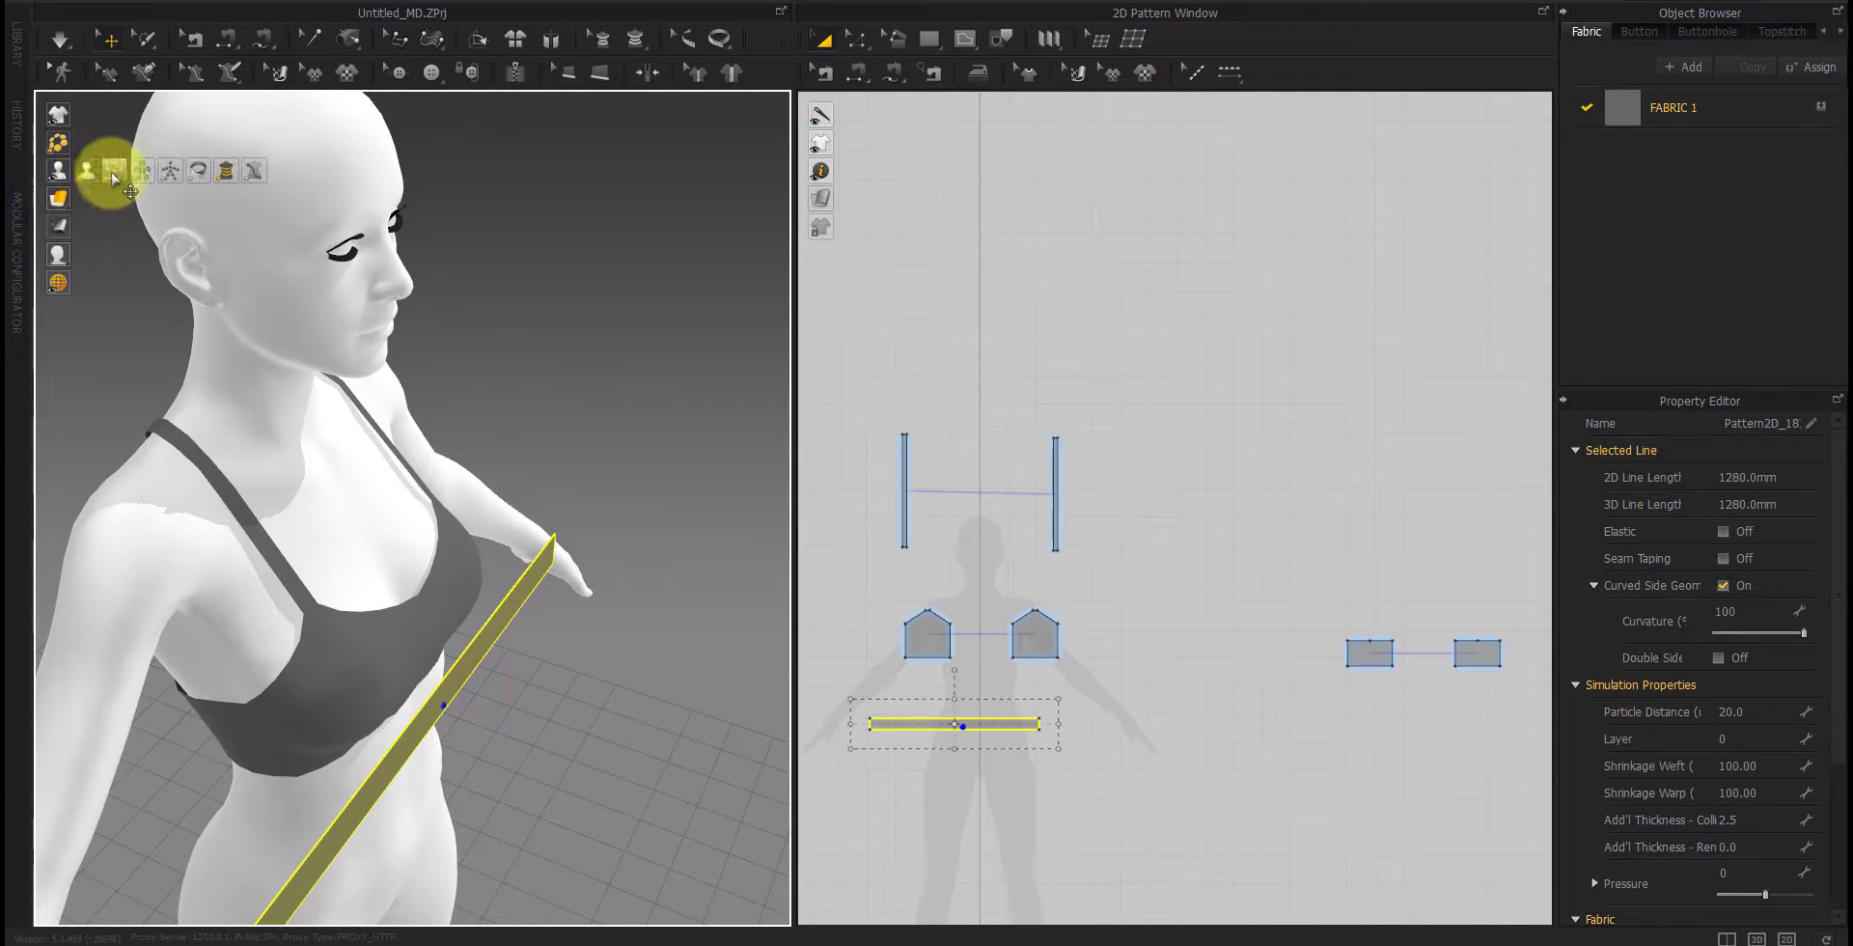
pyautogui.click(114, 177)
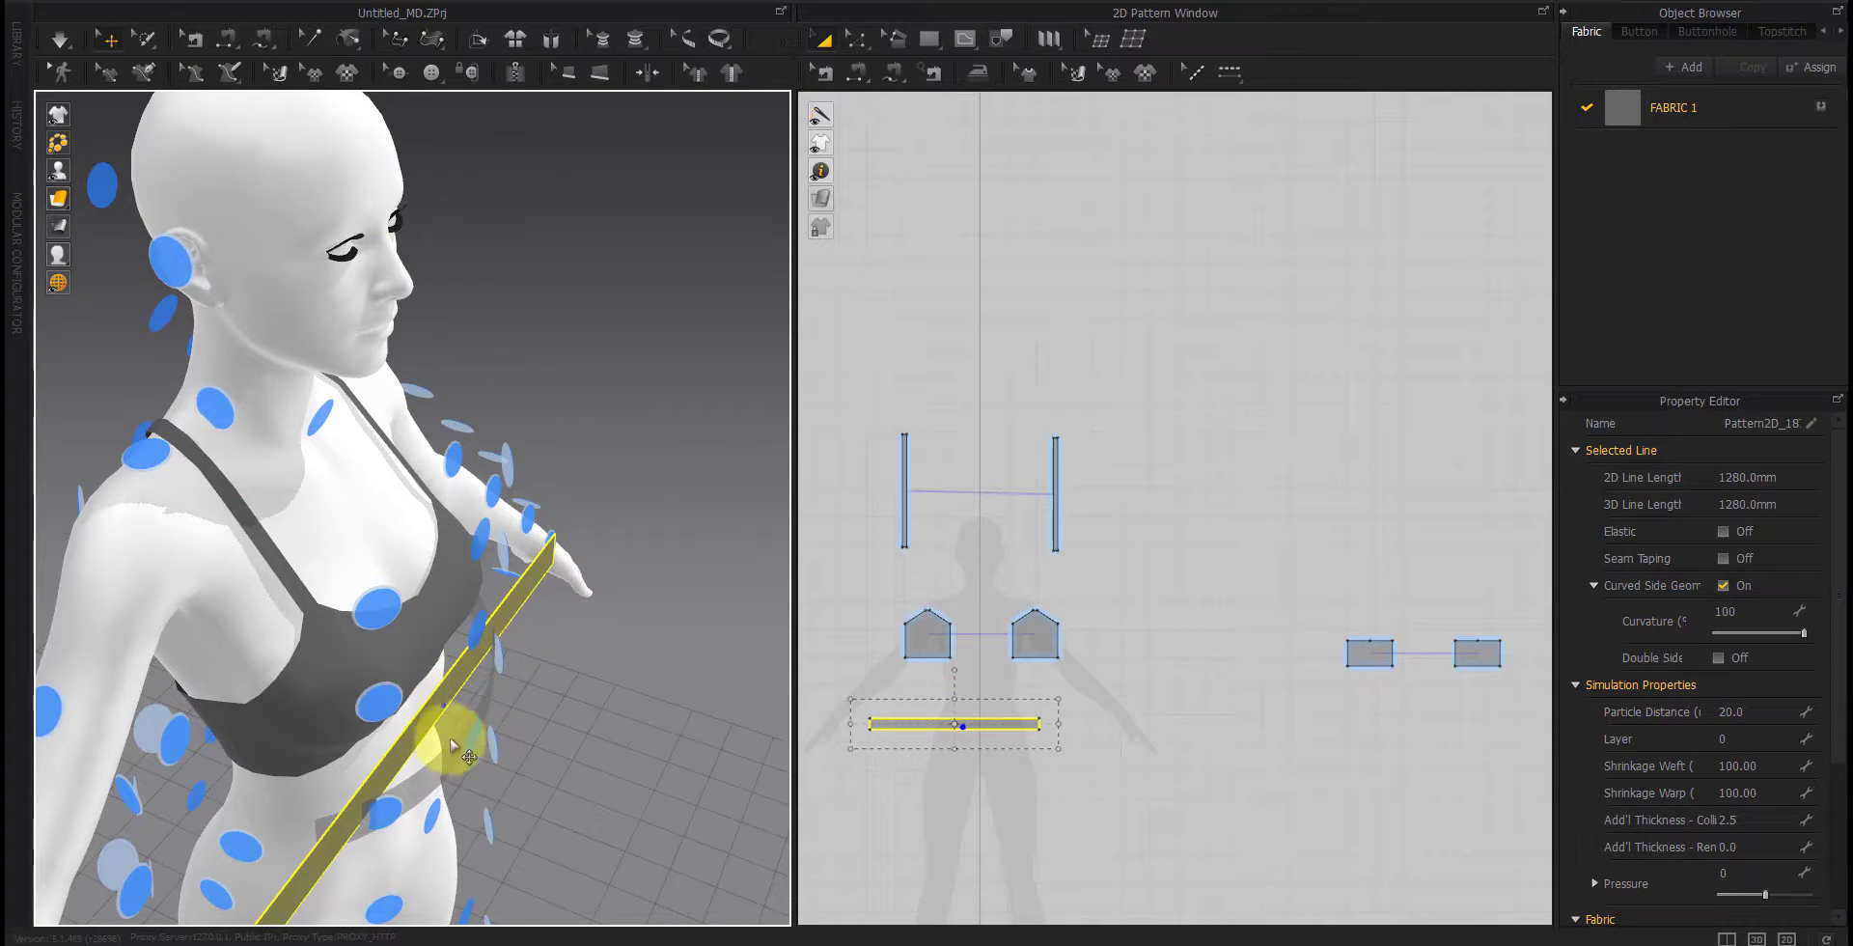
pyautogui.click(472, 747)
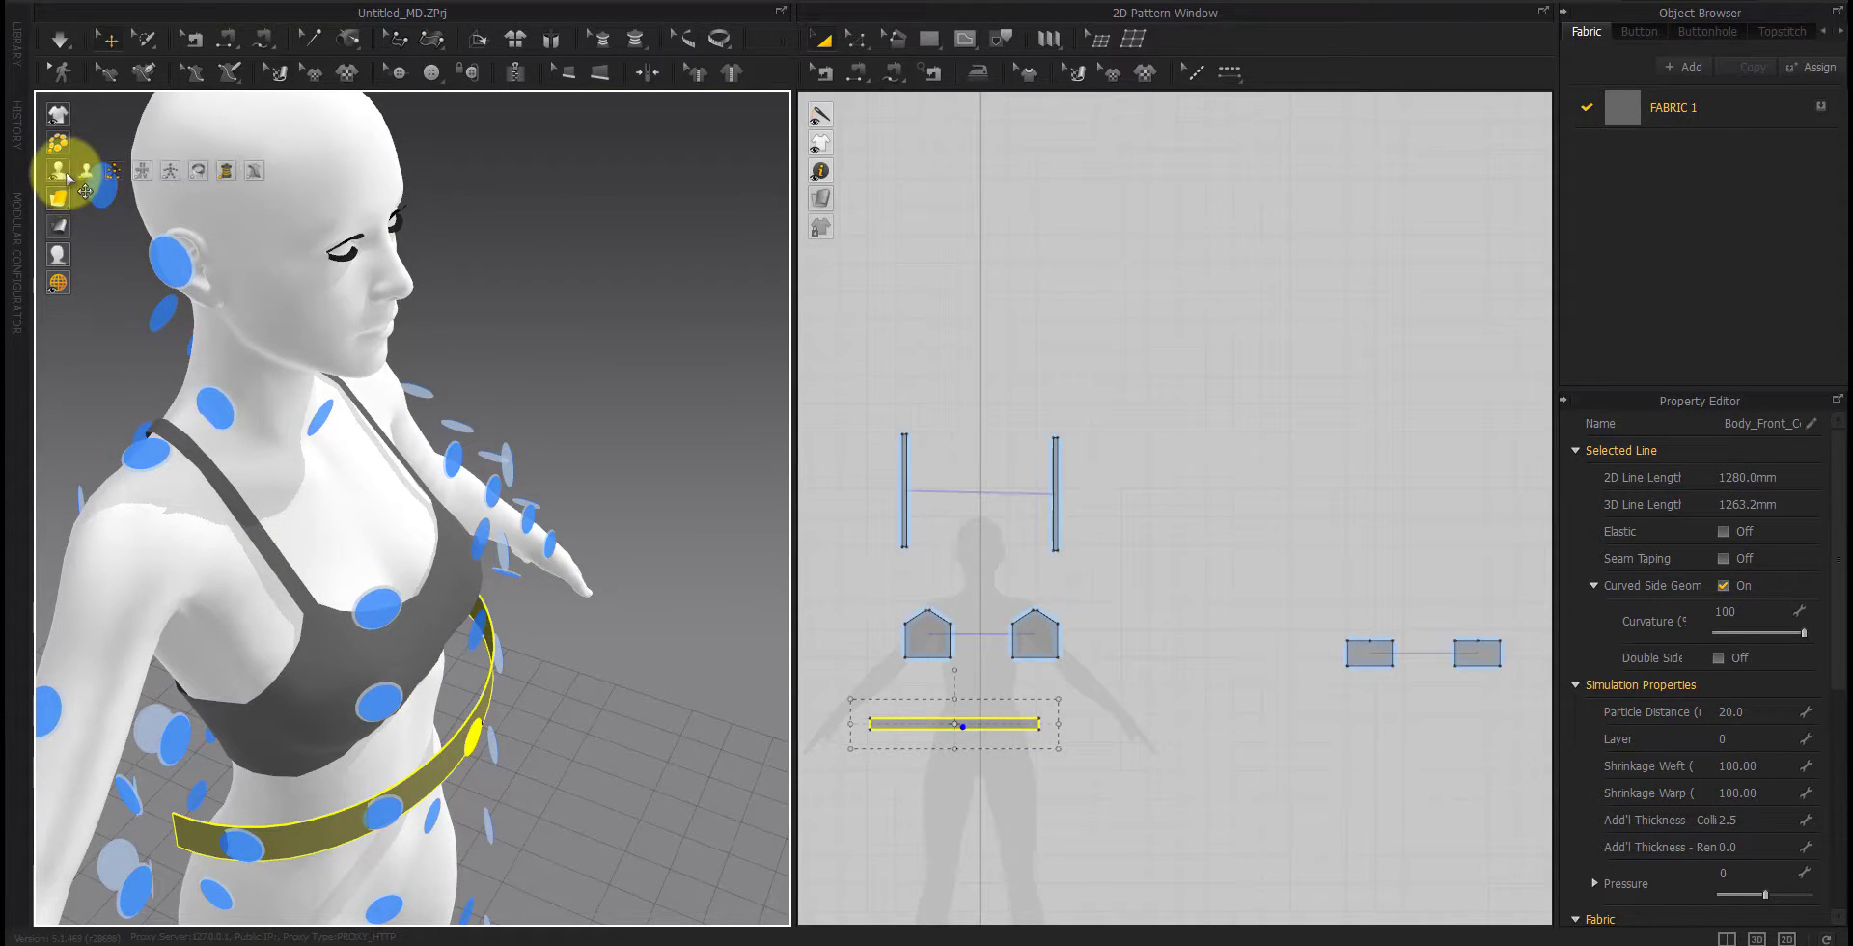
pyautogui.click(666, 774)
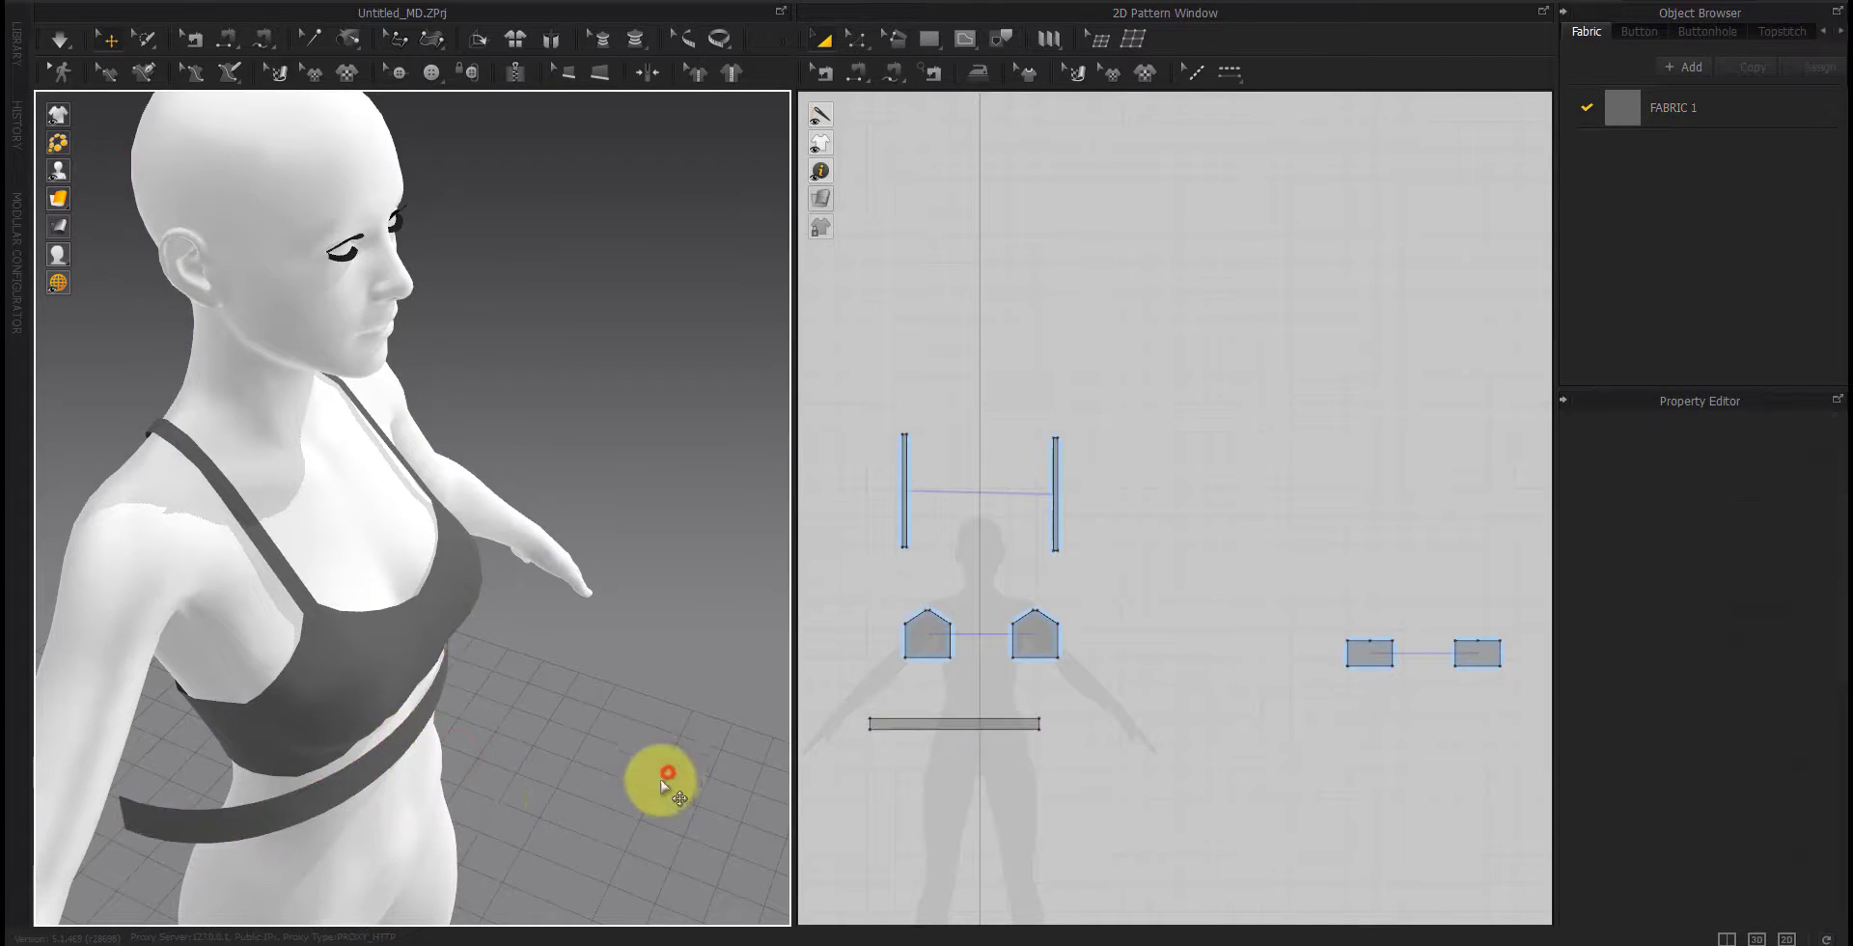
pyautogui.moveTo(661, 782); pyautogui.dragTo(529, 722, button='right')
# Step: Move the 2D band pattern to free space between the front and back pieces and split its top edge uniformly into three segments
pyautogui.moveTo(964, 728); pyautogui.dragTo(1224, 818)
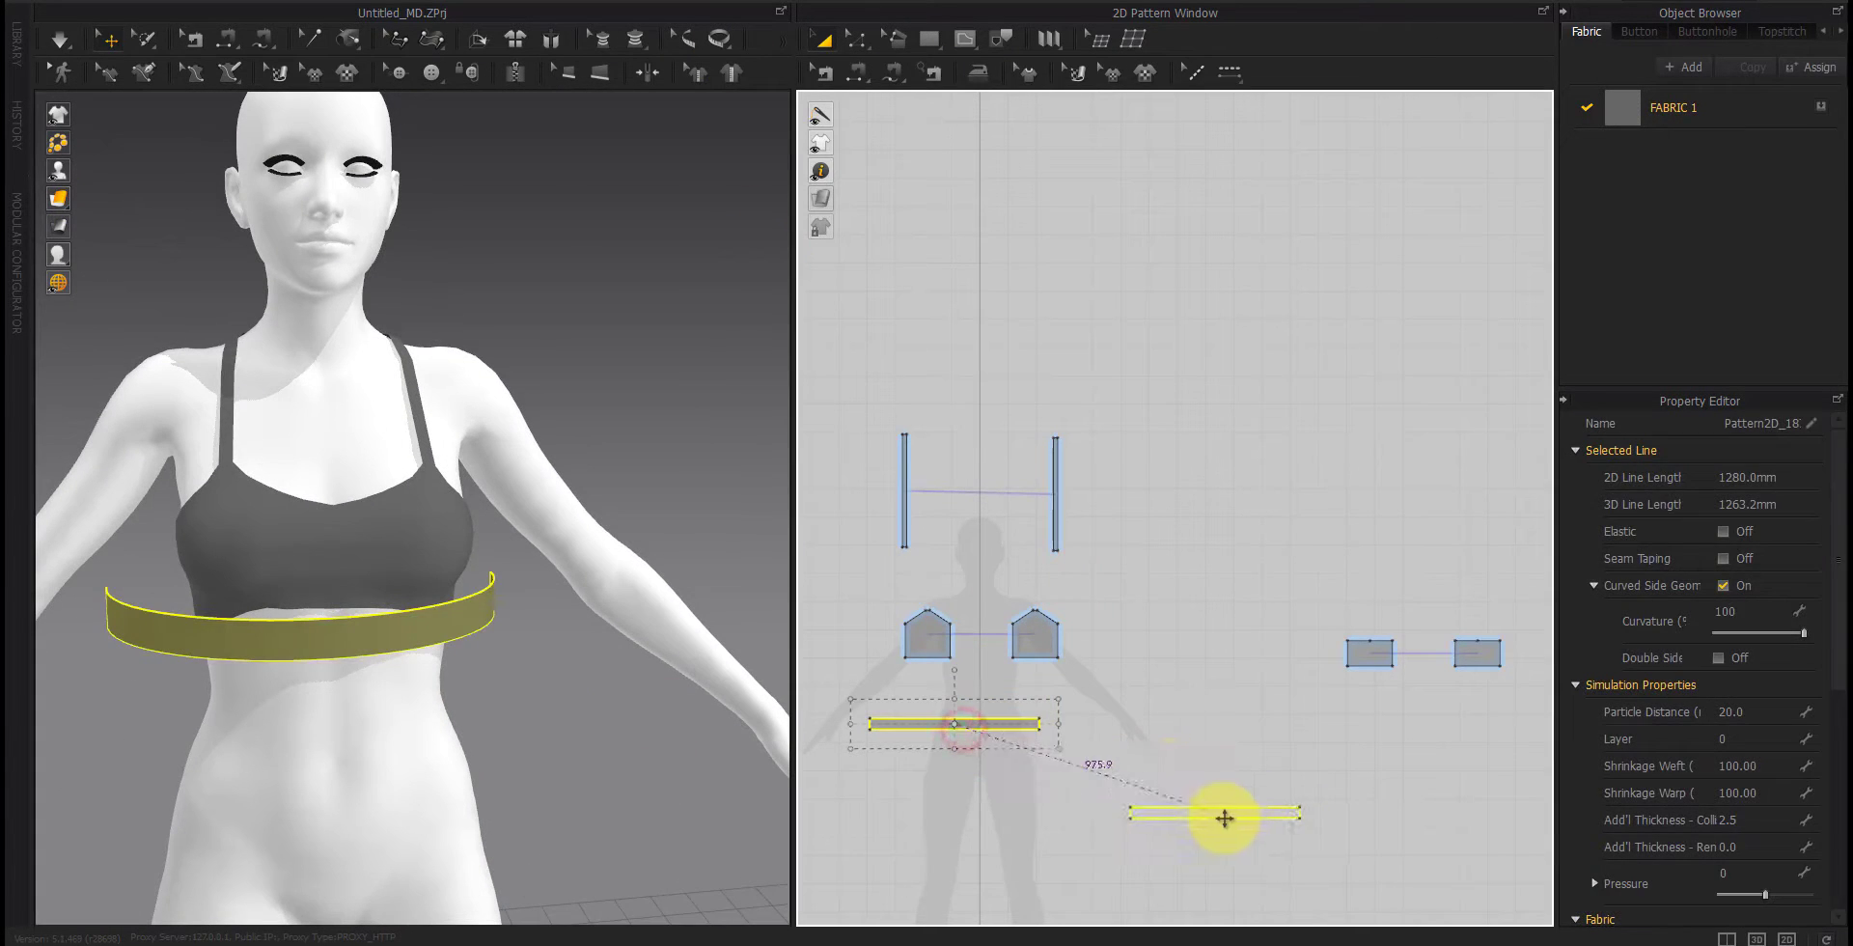
pyautogui.click(1249, 867)
pyautogui.moveTo(1269, 832); pyautogui.dragTo(1203, 778, button='middle')
pyautogui.scroll(4, 1148, 786)
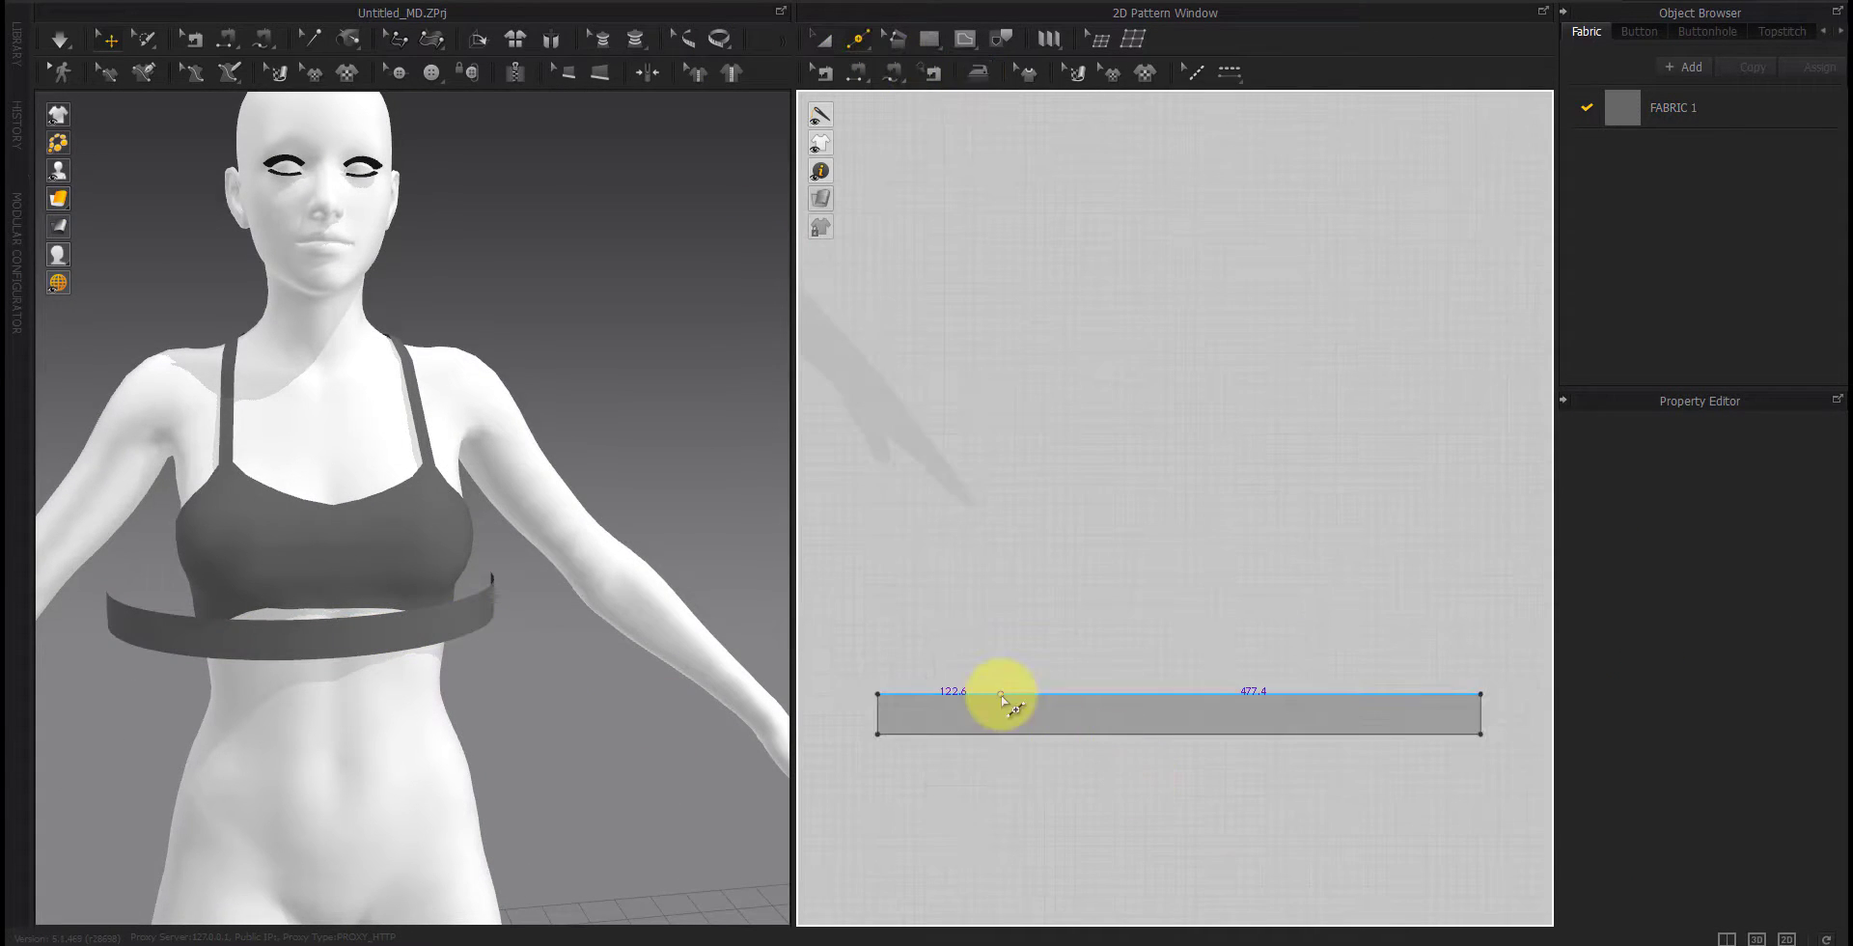
pyautogui.rightClick(1005, 692)
pyautogui.click(1022, 526)
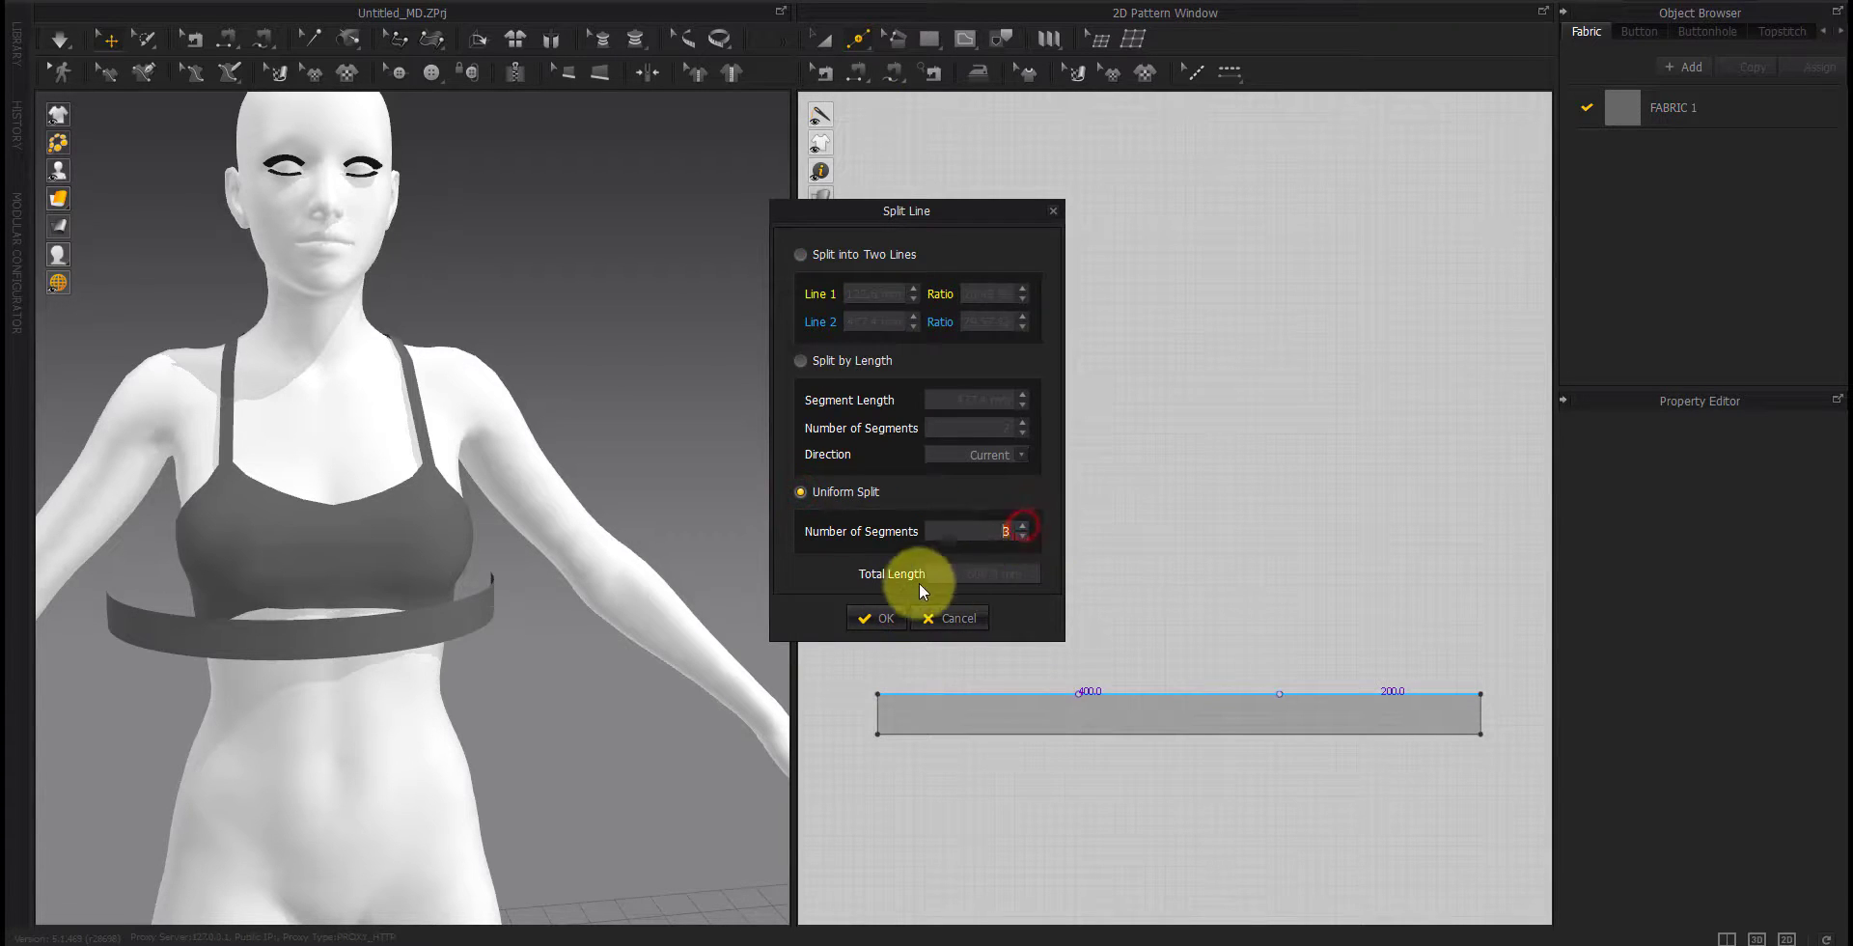
pyautogui.click(876, 618)
# Step: Move the two split points on the band's top edge 50 mm outward each, leaving 150 mm end segments
pyautogui.click(1163, 691)
pyautogui.click(1000, 691)
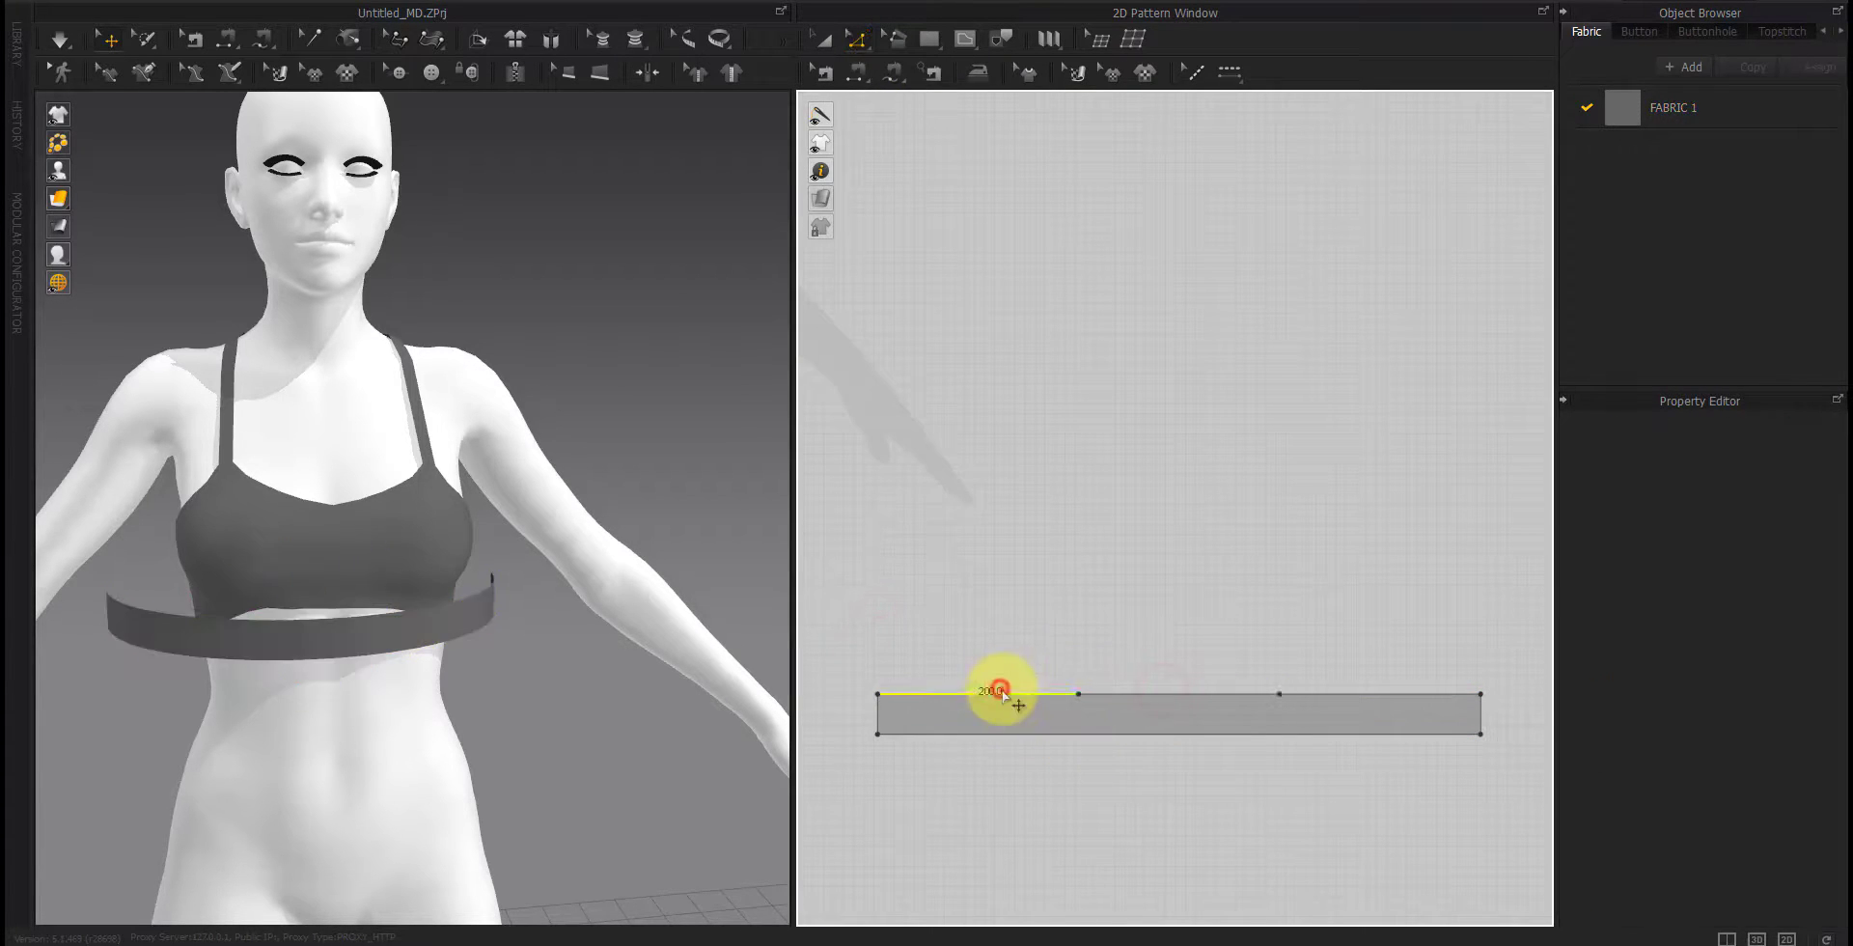
pyautogui.click(1078, 699)
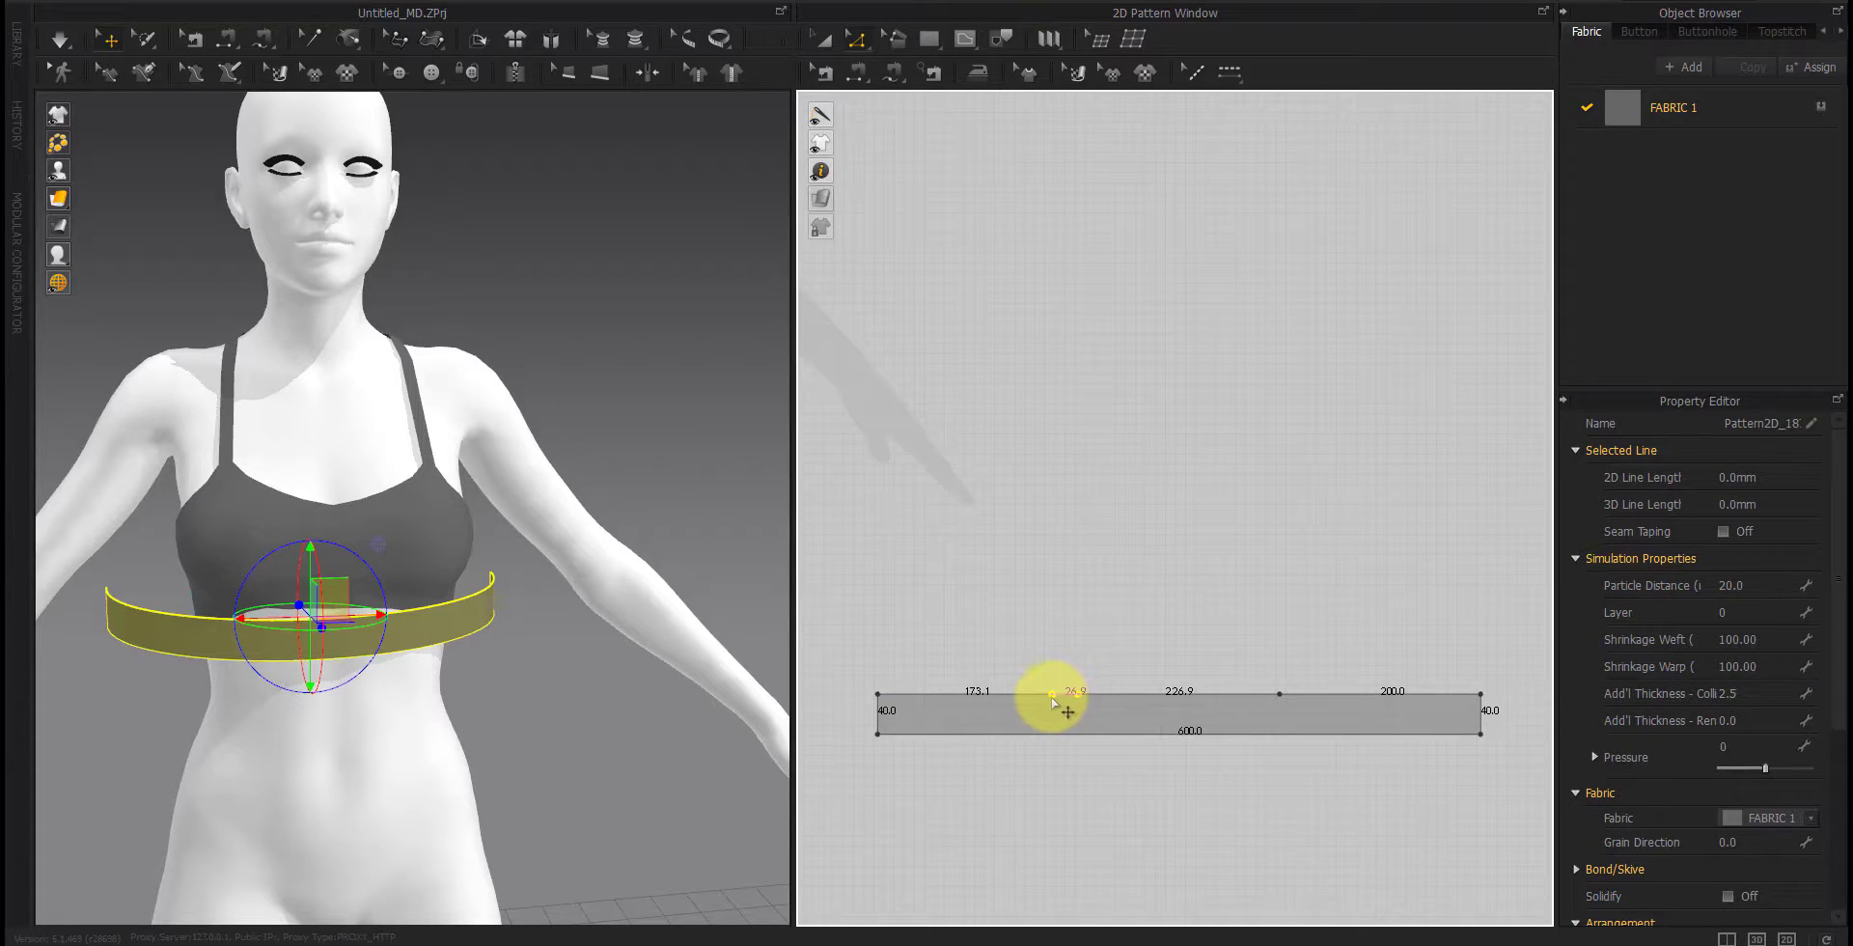
pyautogui.rightClick(1052, 702)
pyautogui.write('50')
pyautogui.press('Return')
pyautogui.moveTo(1276, 694); pyautogui.dragTo(1307, 702)
pyautogui.rightClick(1307, 701)
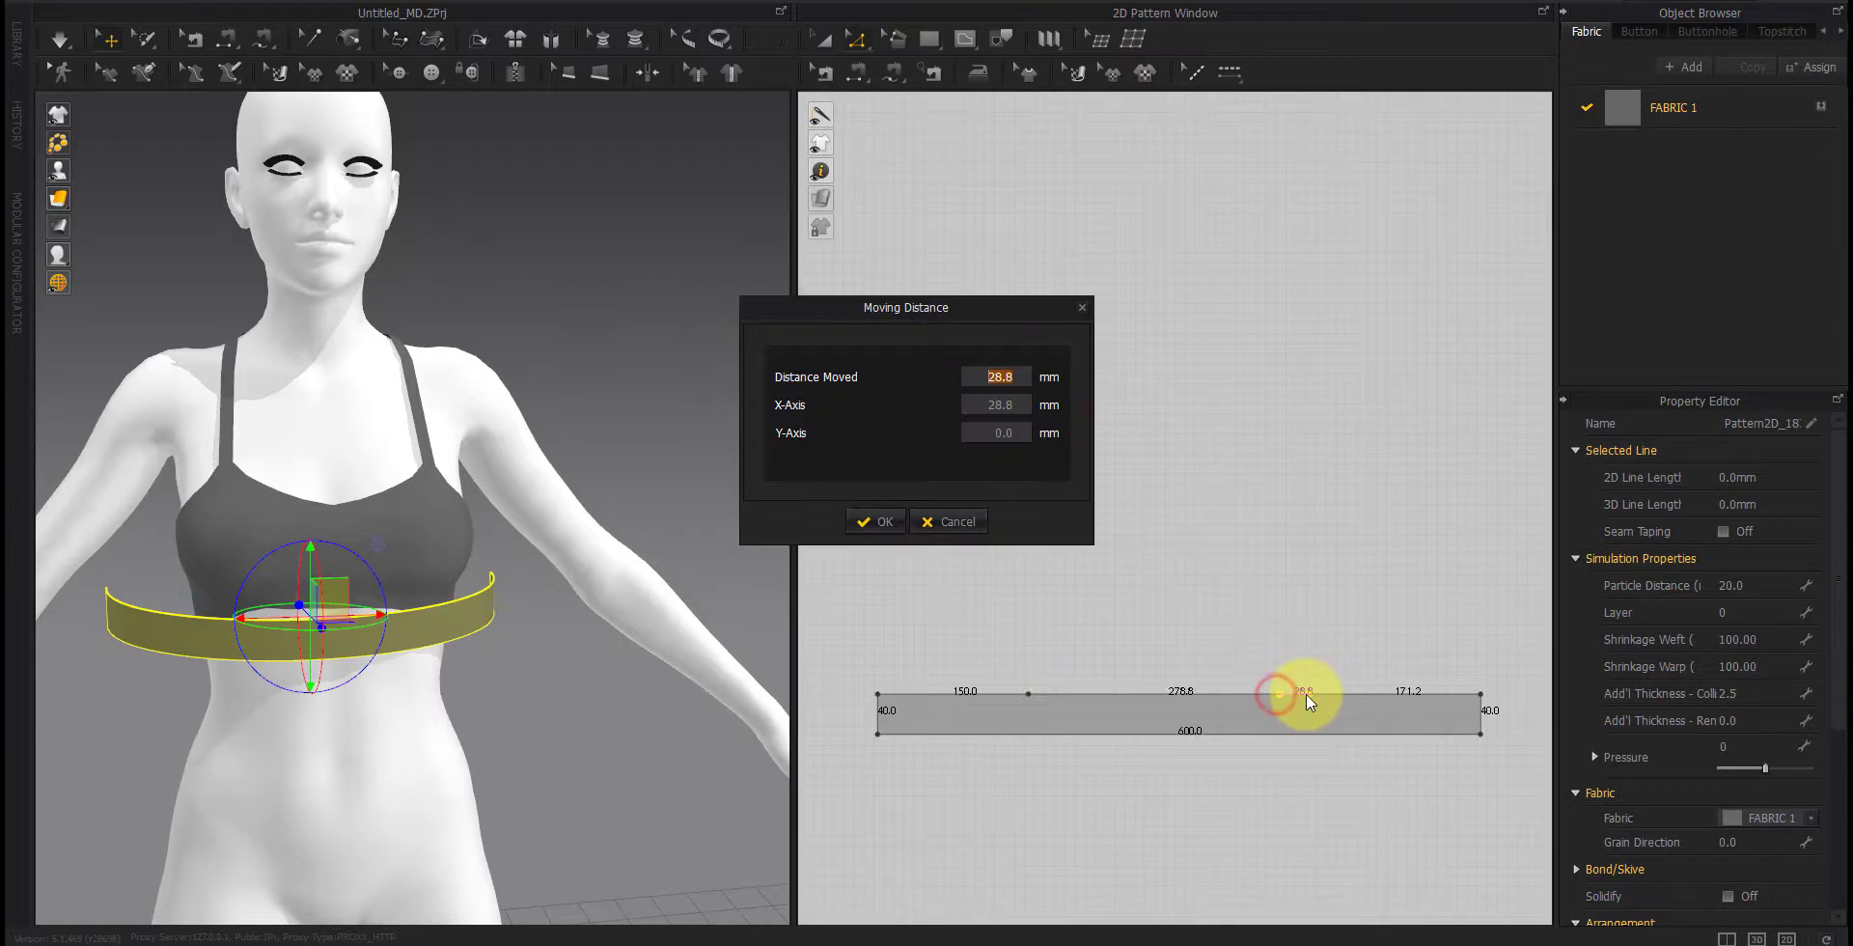
pyautogui.write('50')
pyautogui.press('Return')
pyautogui.click(1224, 645)
# Step: Segment-sew the middle section of the band's top edge to the bottom edges of both front pieces
pyautogui.scroll(-5, 1218, 644)
pyautogui.moveTo(1214, 645); pyautogui.dragTo(1193, 659, button='middle')
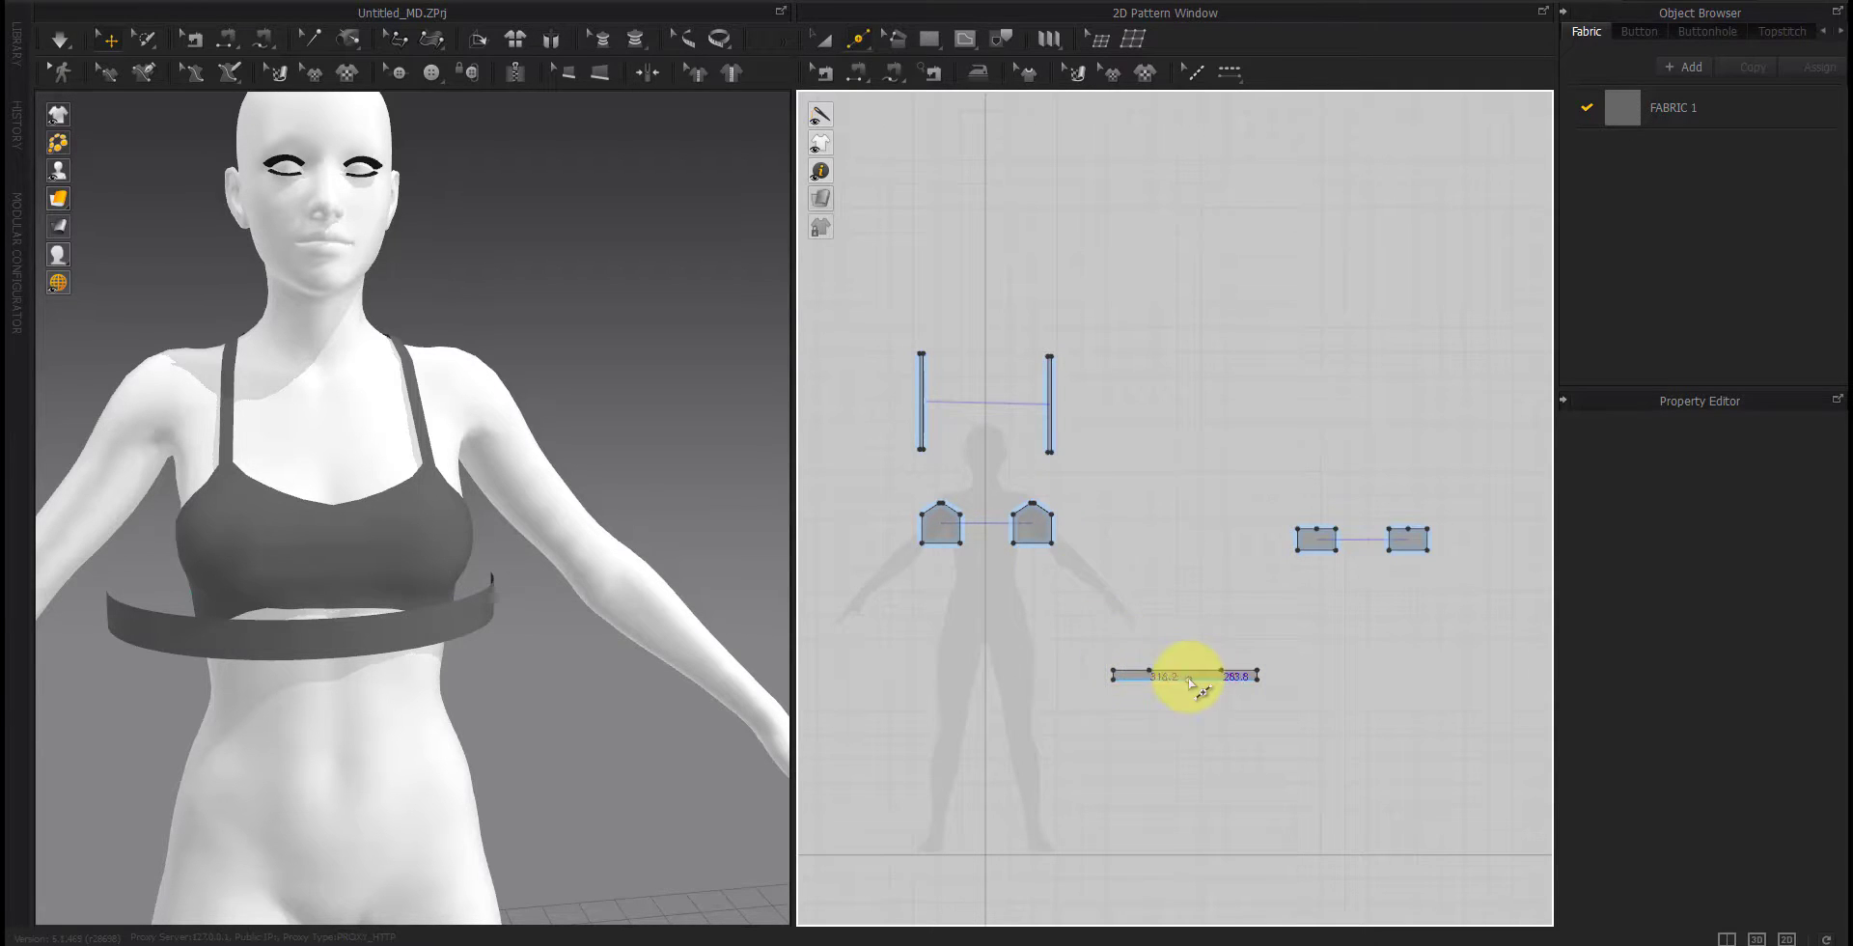
pyautogui.press('n')
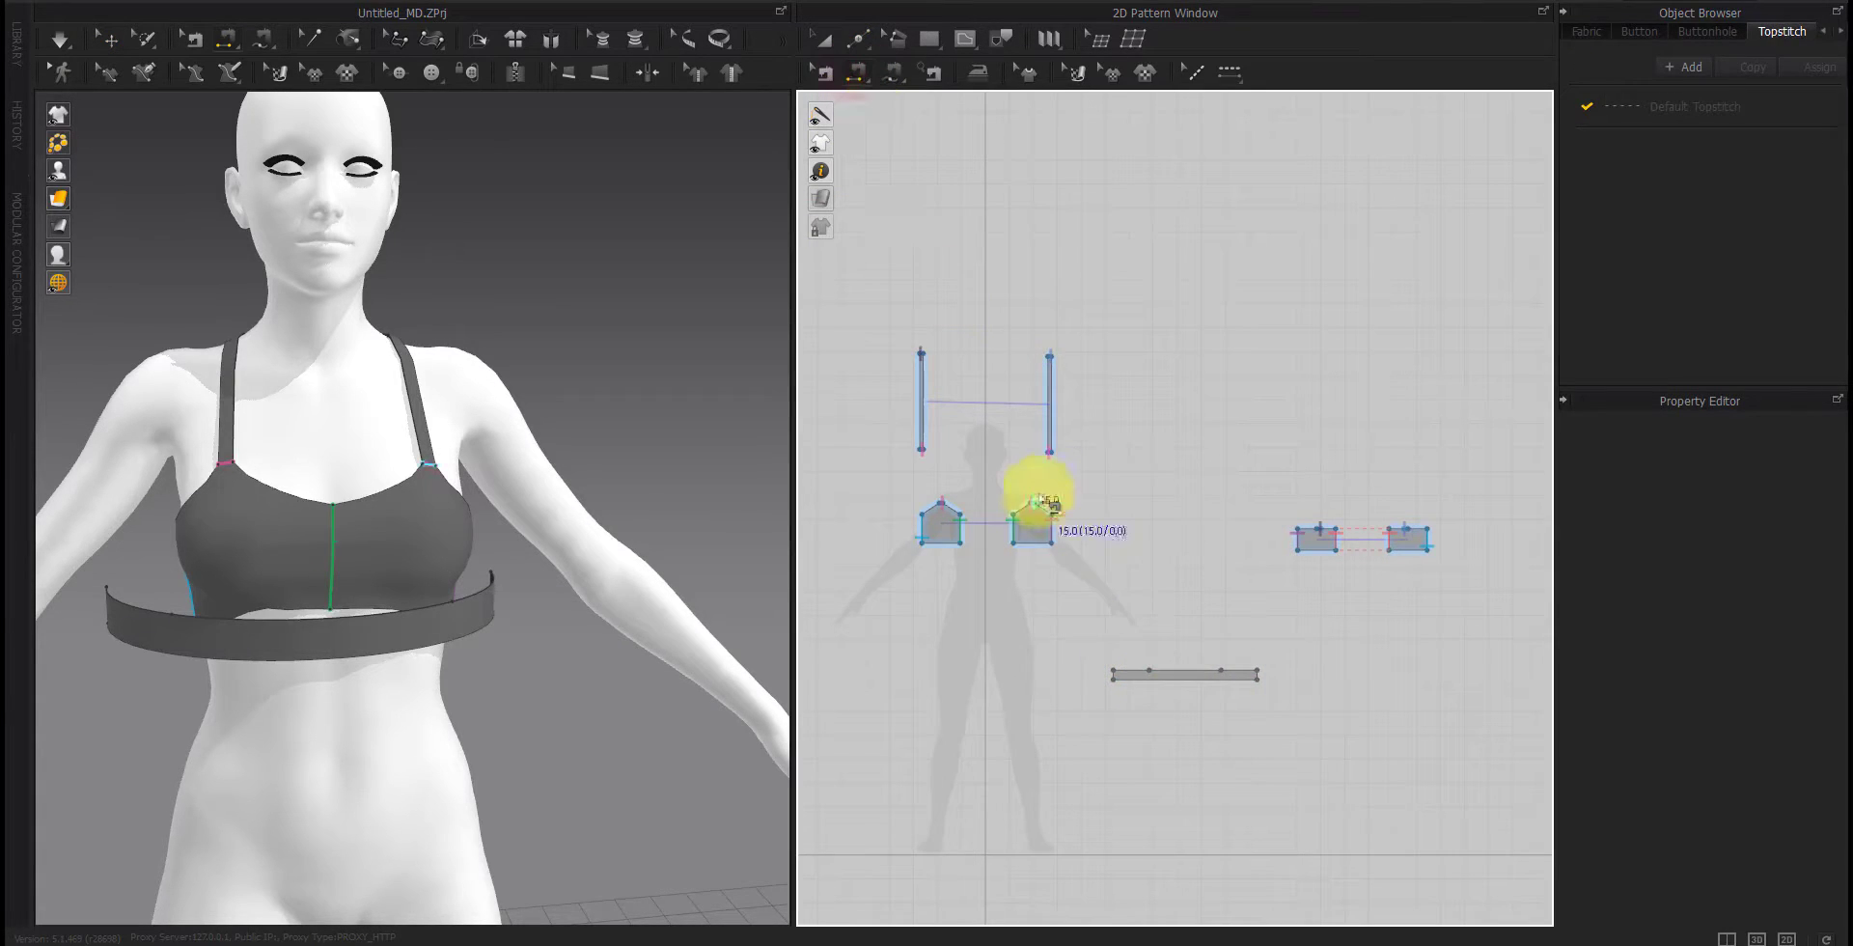
pyautogui.click(1170, 673)
pyautogui.keyDown('shift'); pyautogui.click(938, 545); pyautogui.keyUp('shift')
pyautogui.keyDown('shift'); pyautogui.click(1029, 544); pyautogui.keyUp('shift')
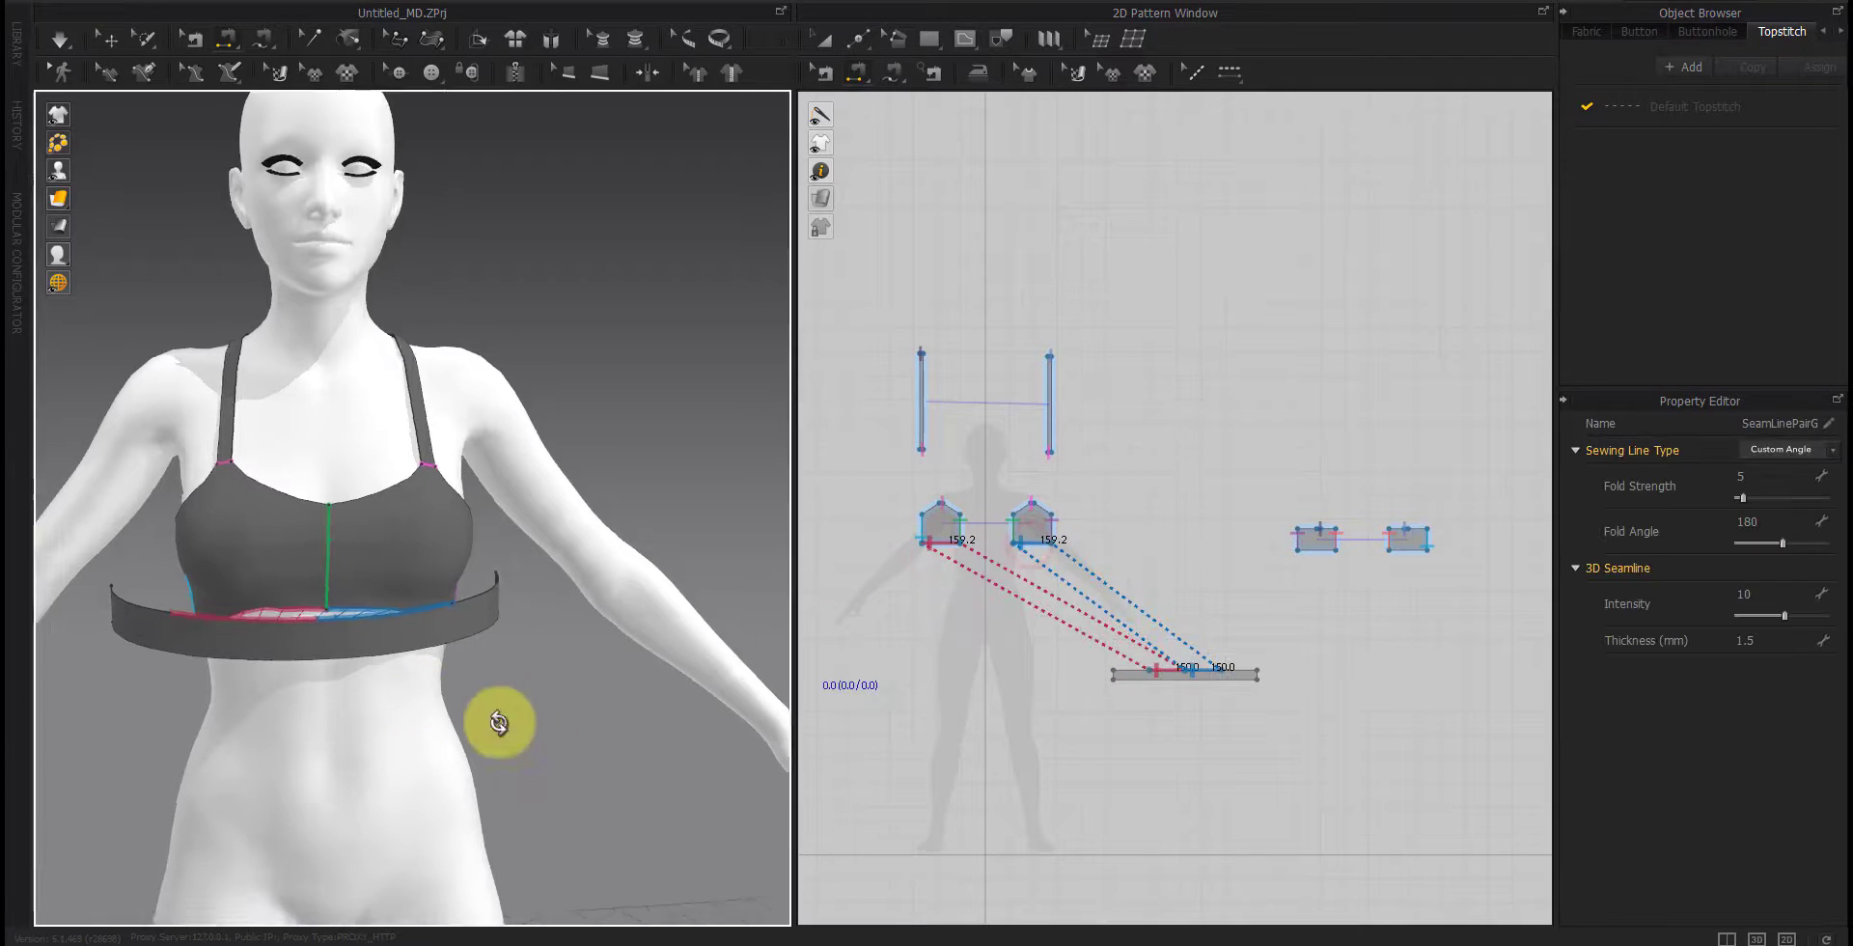
# Step: Segment-sew the bottom edges of the two back pieces to the 150 mm end segments of the band's top edge
pyautogui.moveTo(501, 727); pyautogui.dragTo(108, 717, button='right')
pyautogui.click(1325, 557)
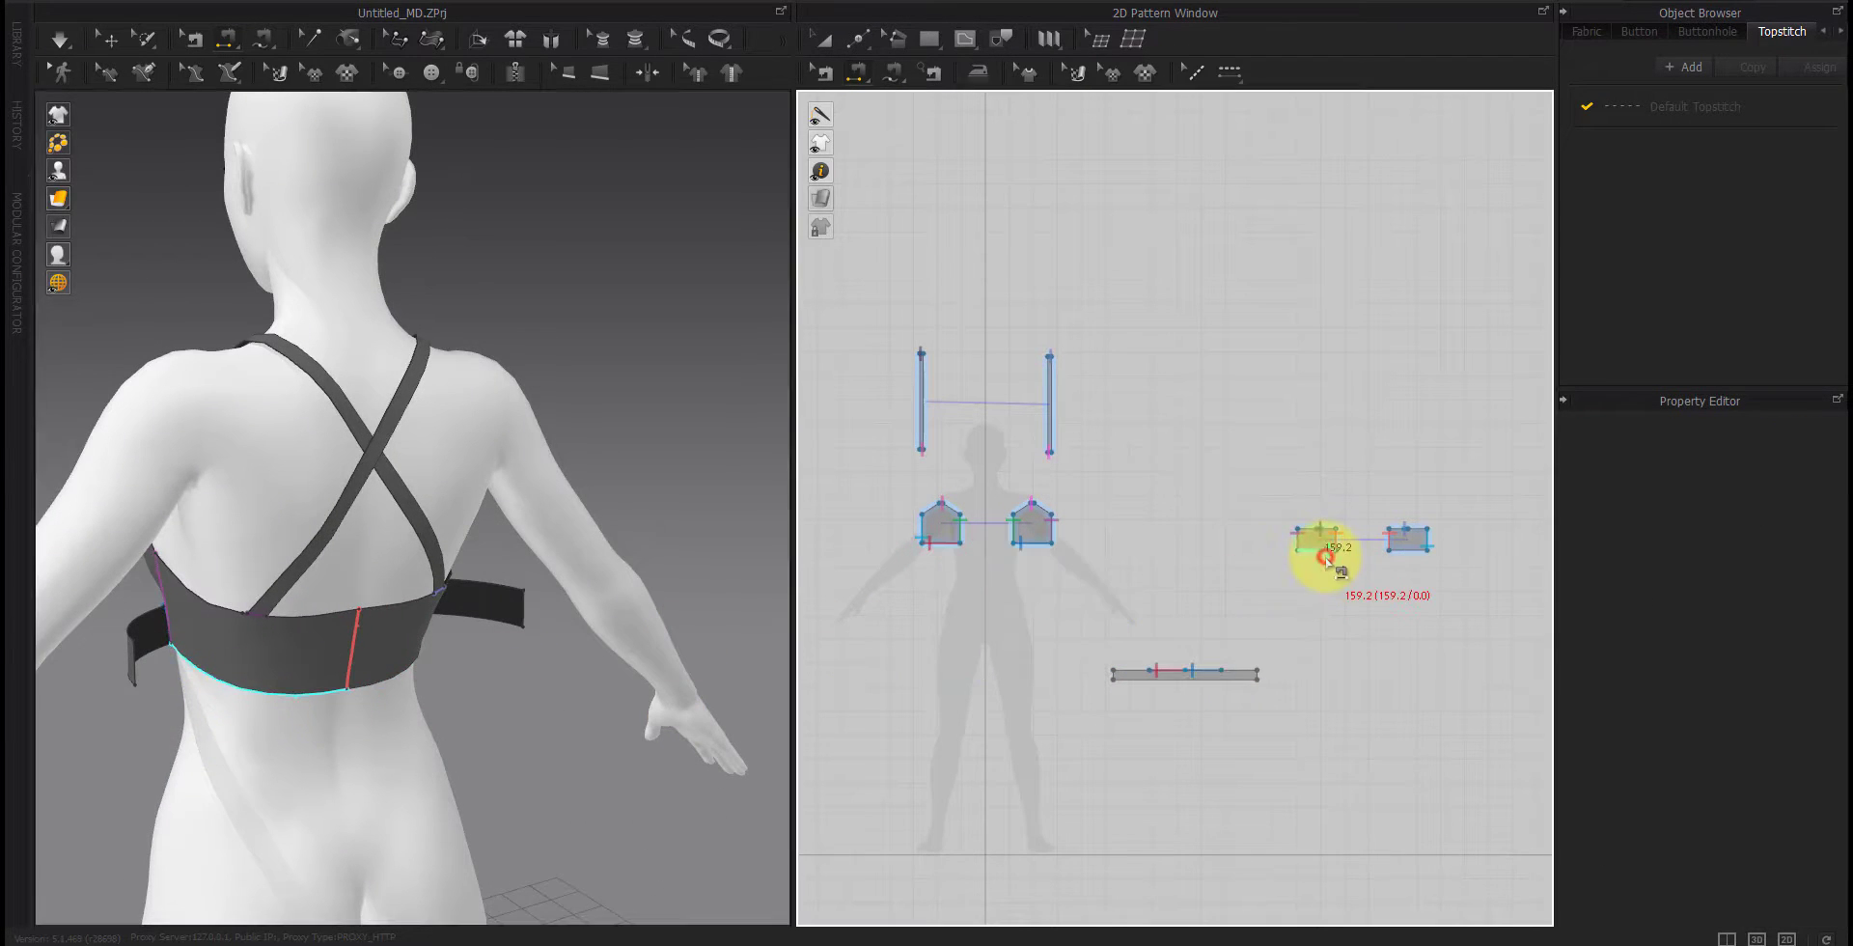
pyautogui.click(1258, 675)
pyautogui.moveTo(231, 680); pyautogui.dragTo(393, 674, button='right')
pyautogui.click(454, 704)
pyautogui.click(157, 665)
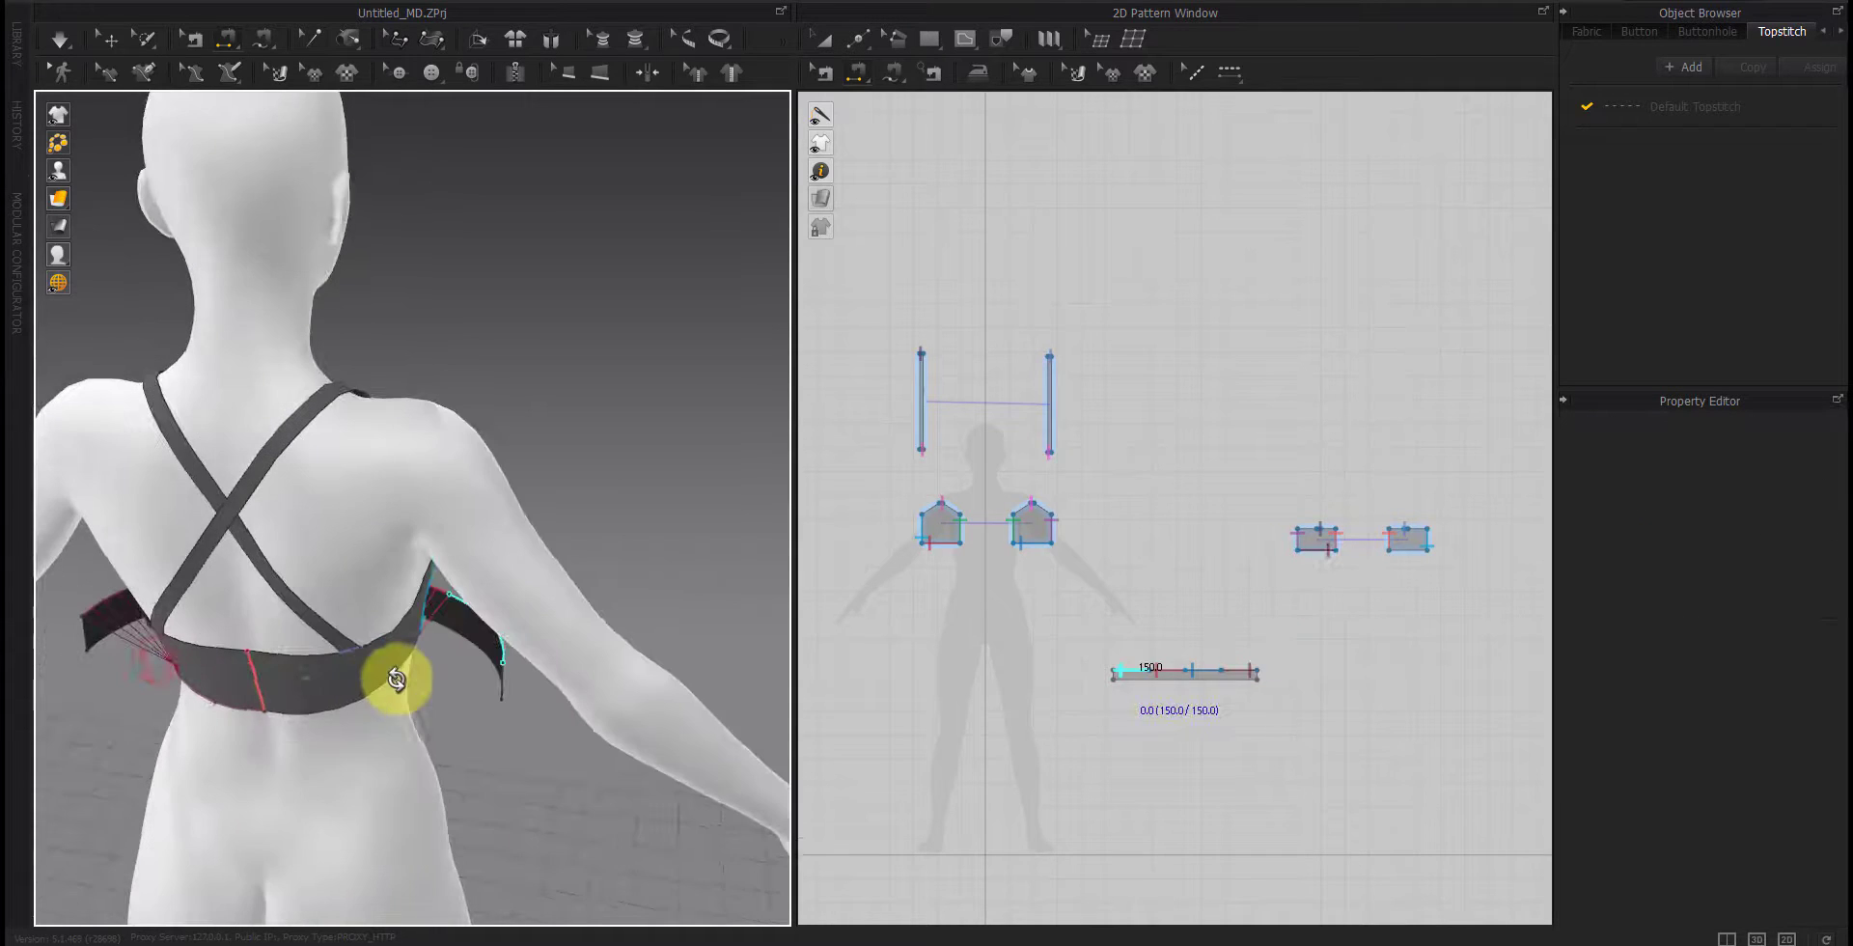
pyautogui.moveTo(298, 707)
pyautogui.mouseDown(button='right')
pyautogui.moveTo(675, 724)
pyautogui.moveTo(285, 738)
pyautogui.mouseUp(button='right')
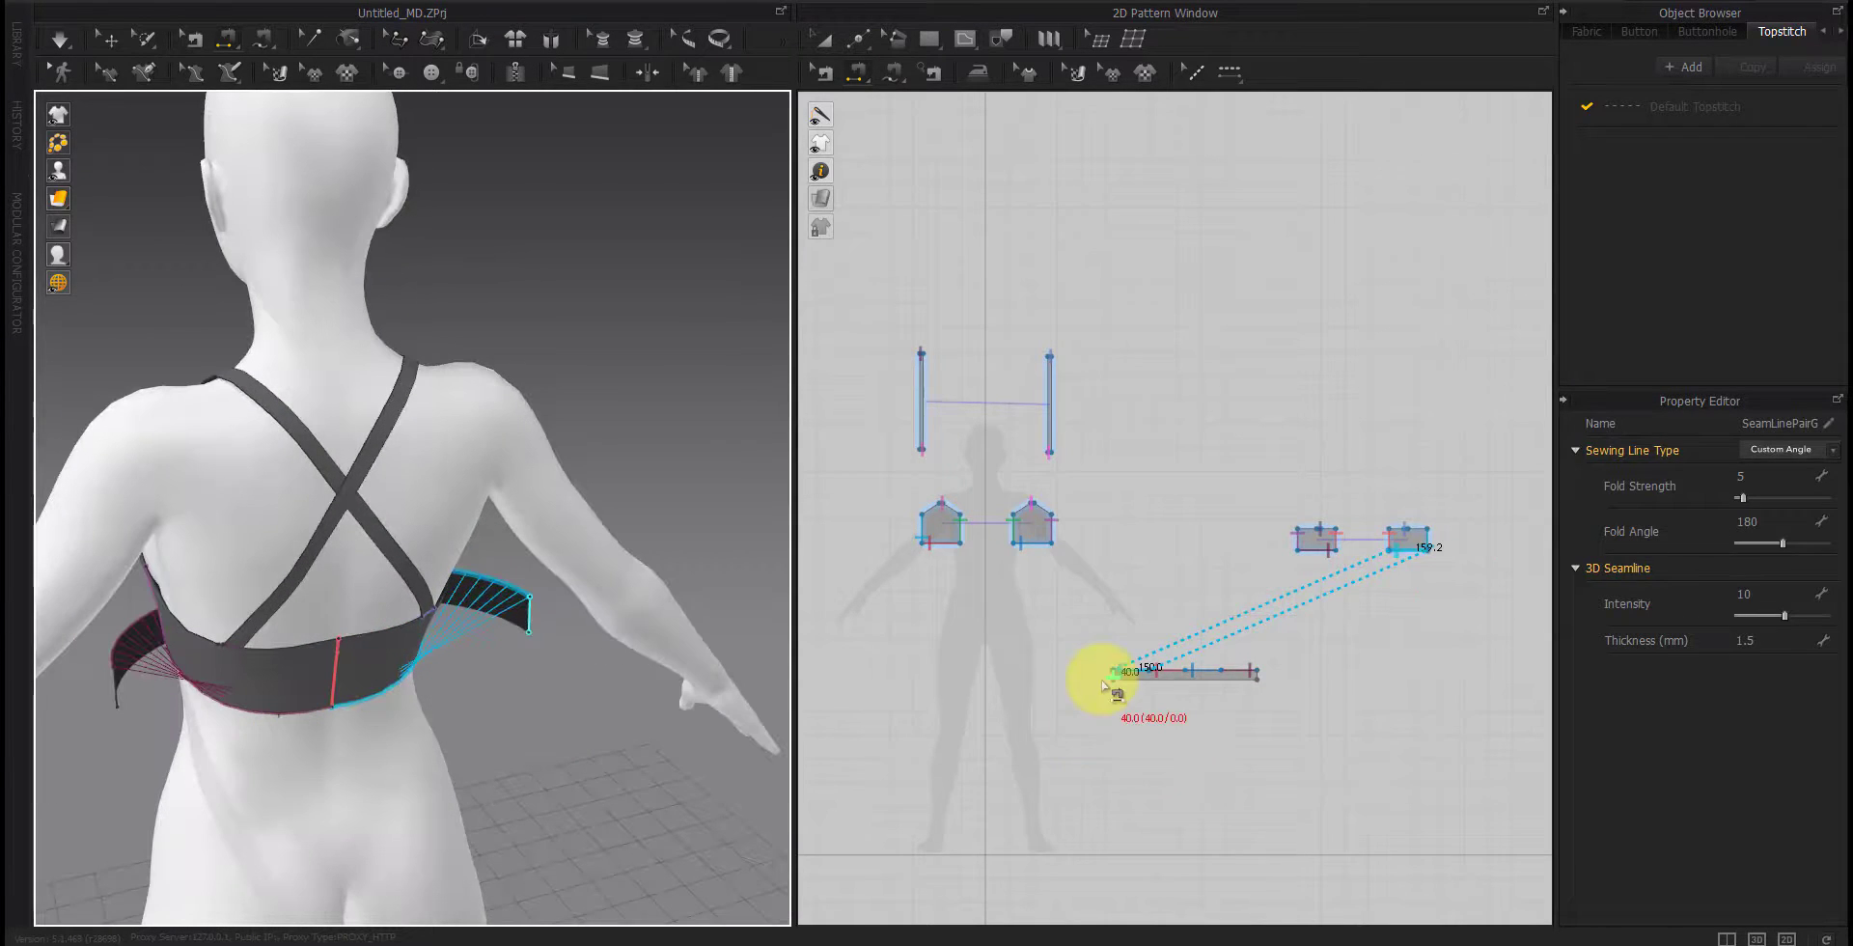
# Step: Sew the band's two 40 mm short ends together and simulate the top with the attached band
pyautogui.scroll(5, 1100, 678)
pyautogui.click(1149, 657)
pyautogui.moveTo(1149, 657); pyautogui.dragTo(868, 676, button='middle')
pyautogui.scroll(-3, 874, 676)
pyautogui.scroll(-3, 1183, 672)
pyautogui.click(1168, 673)
pyautogui.click(1175, 673)
pyautogui.scroll(-4, 1138, 687)
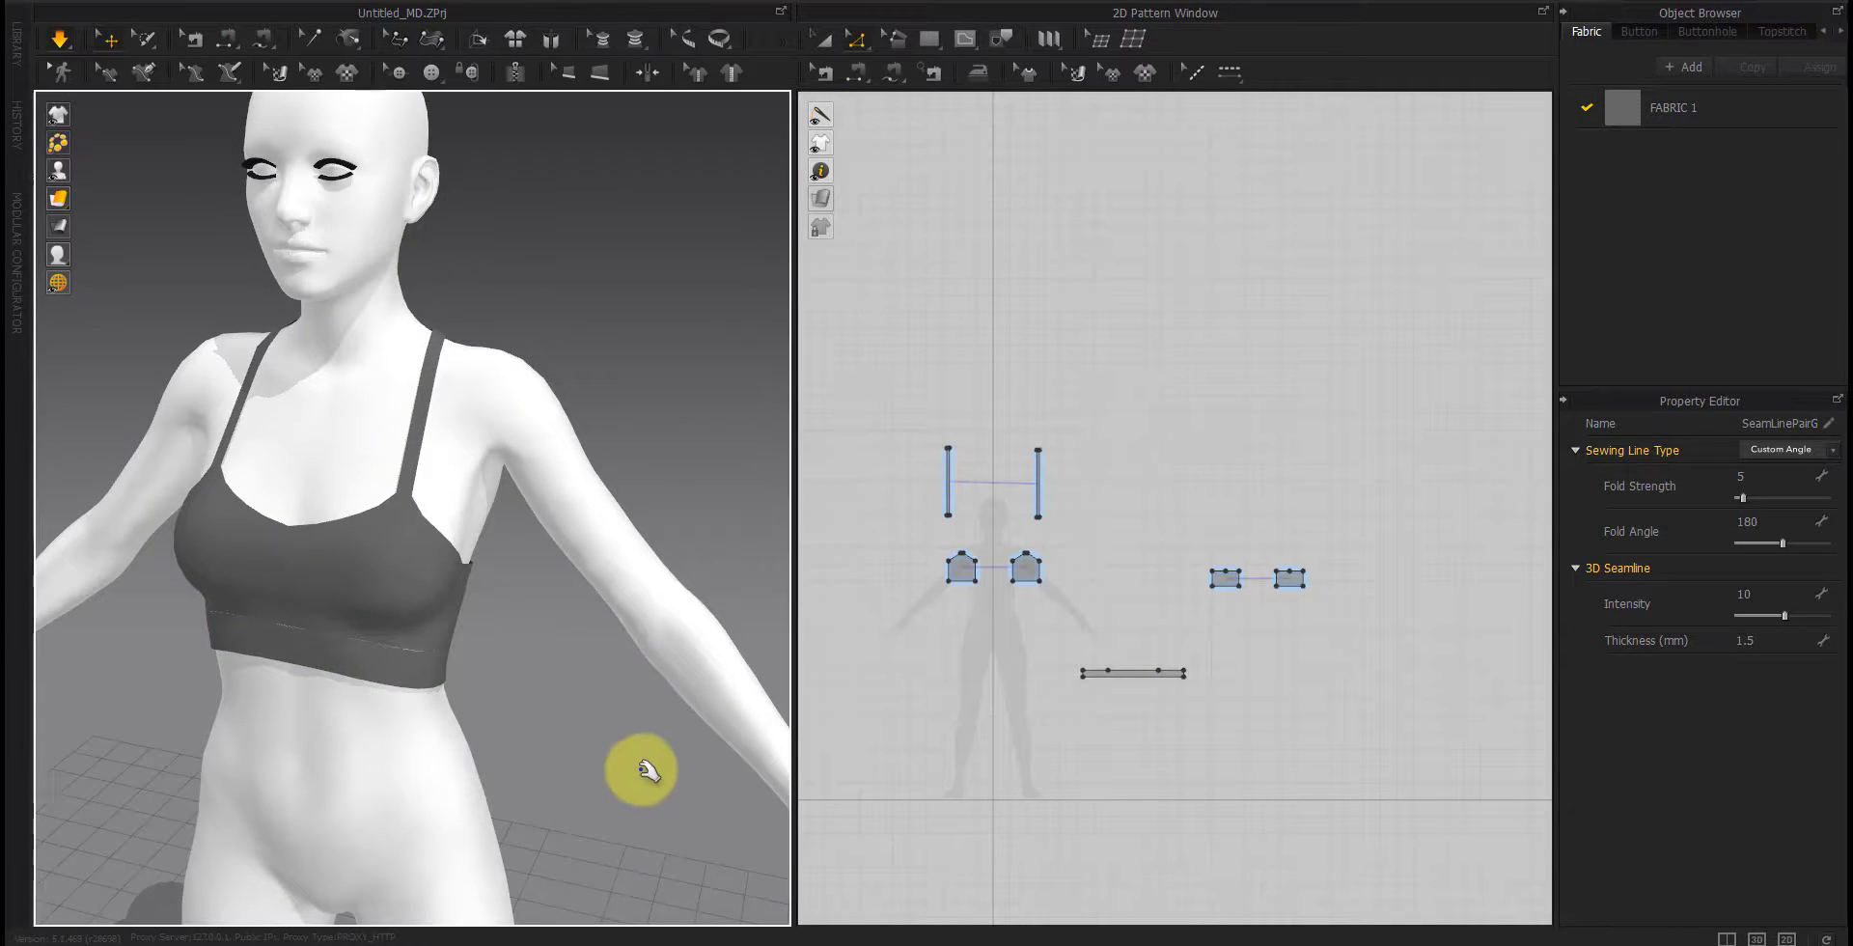
pyautogui.moveTo(612, 752); pyautogui.dragTo(315, 755, button='right')
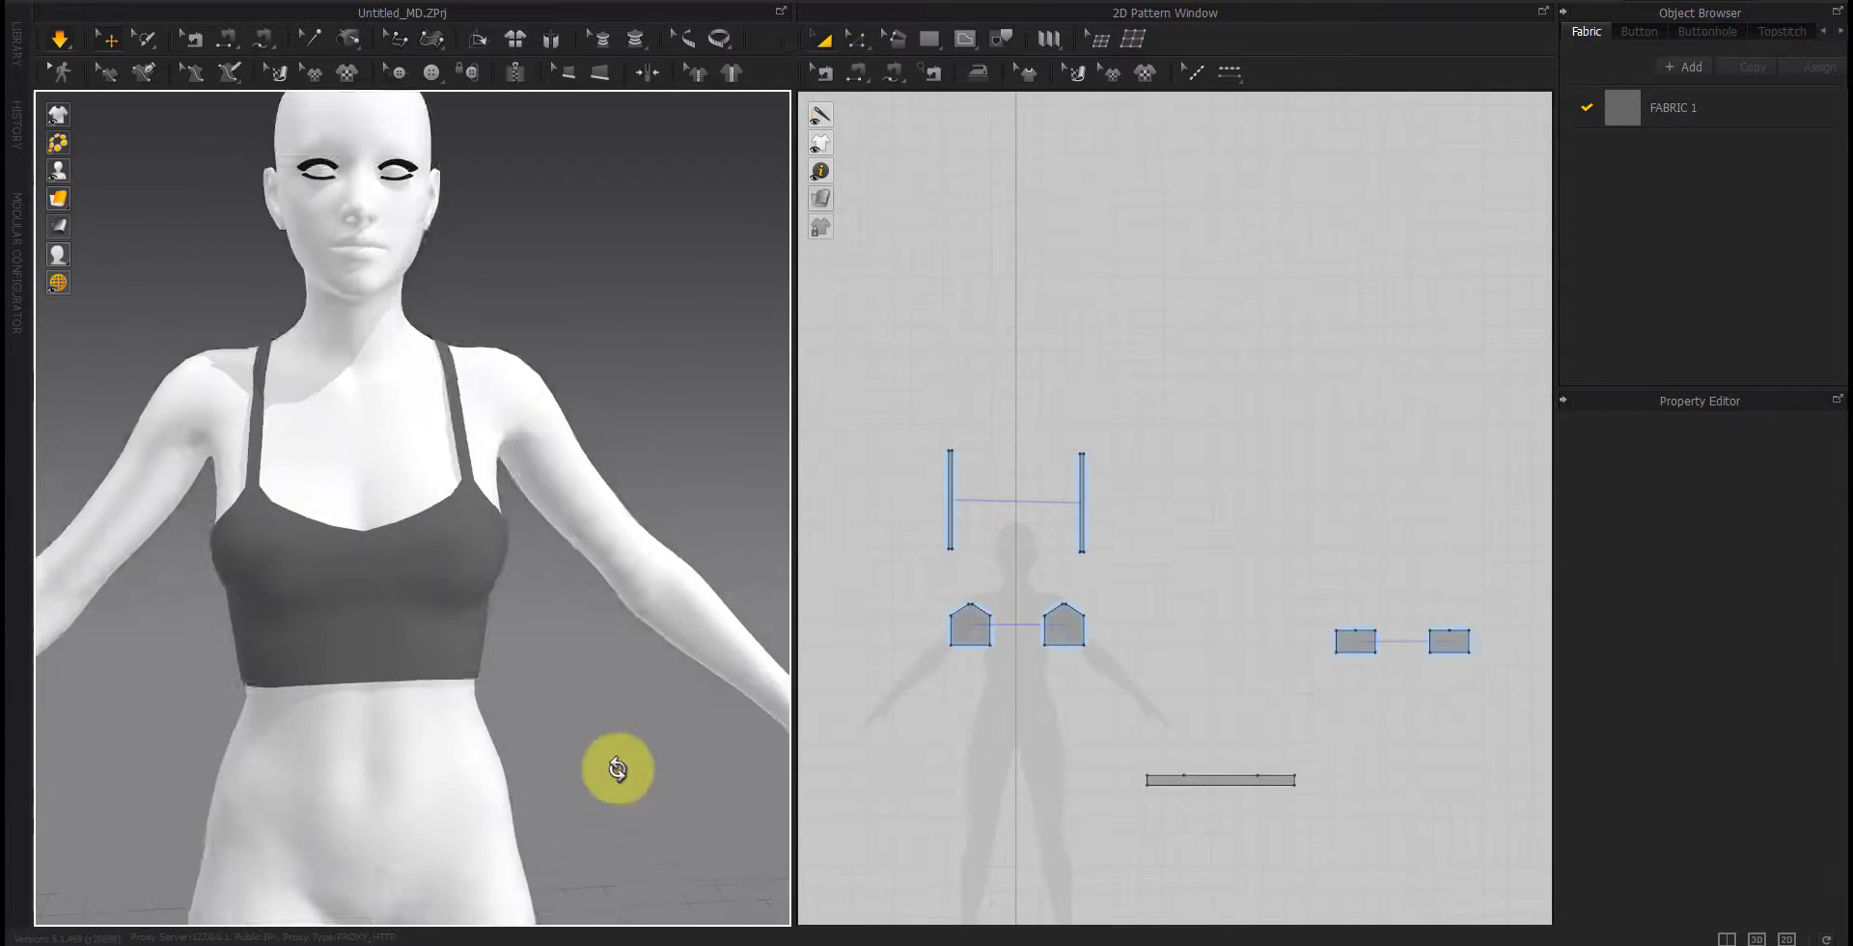
# Step: Set the underbust band's weft shrinkage to 80
pyautogui.moveTo(616, 769); pyautogui.dragTo(654, 686, button='middle')
pyautogui.moveTo(630, 680); pyautogui.dragTo(613, 678, button='right')
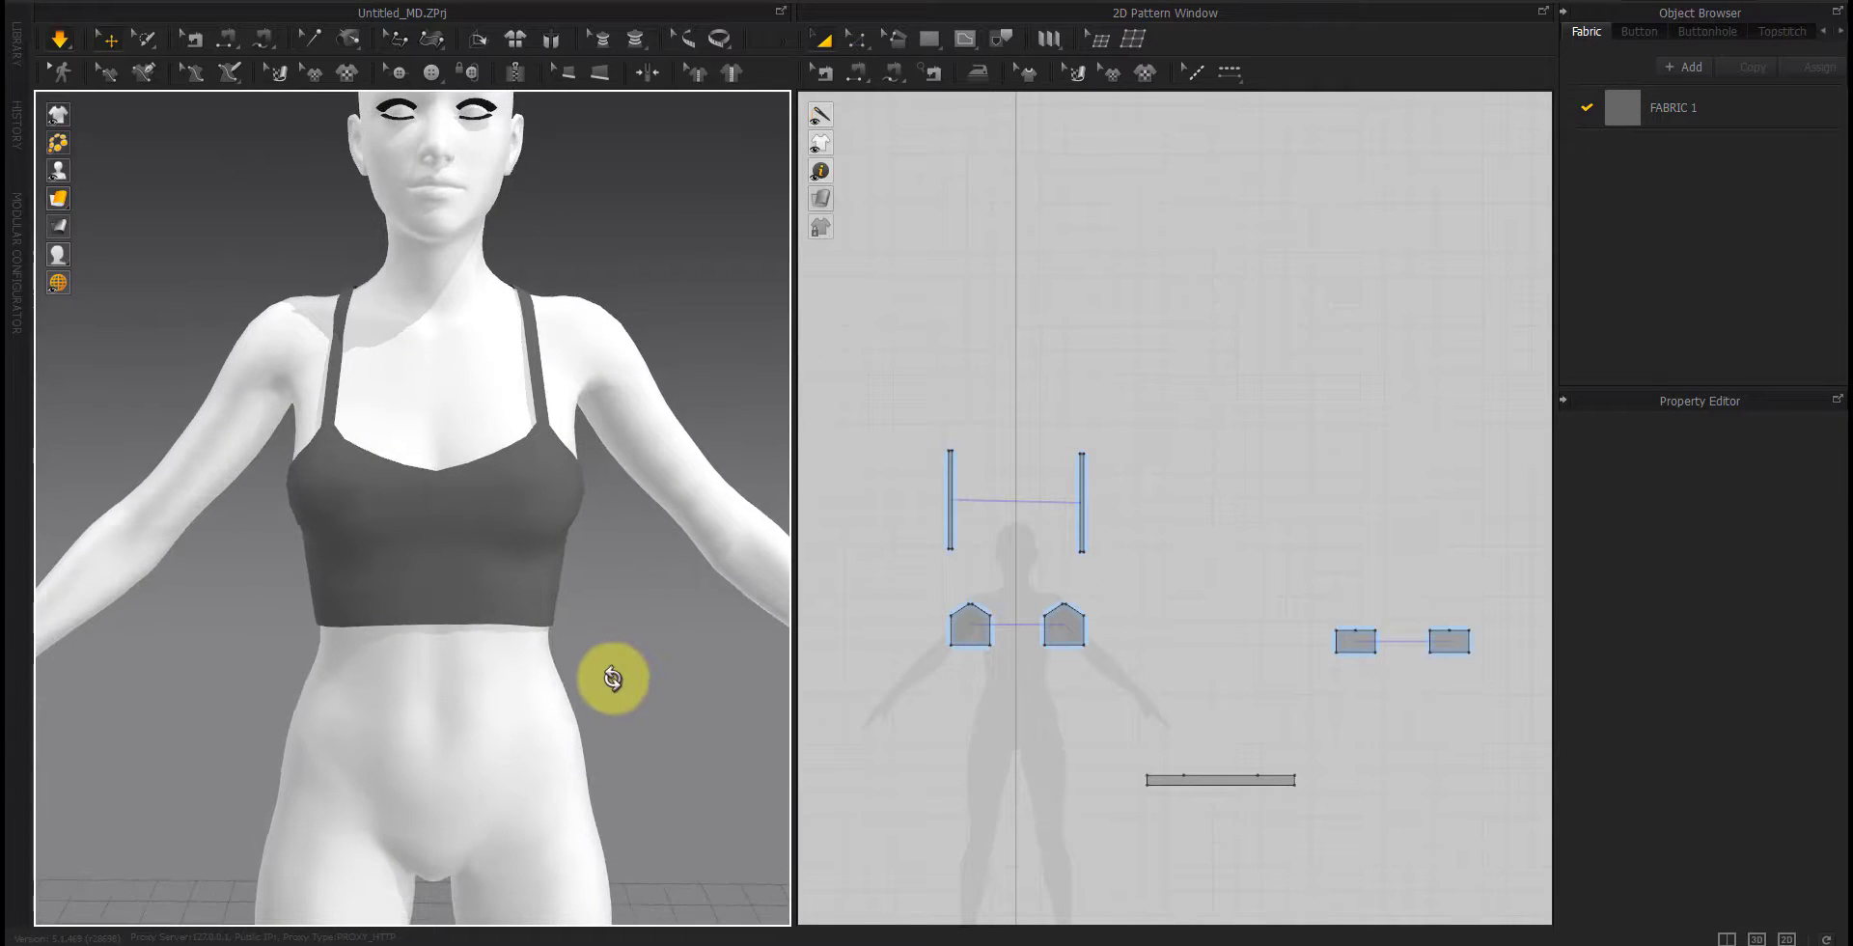
pyautogui.click(1210, 788)
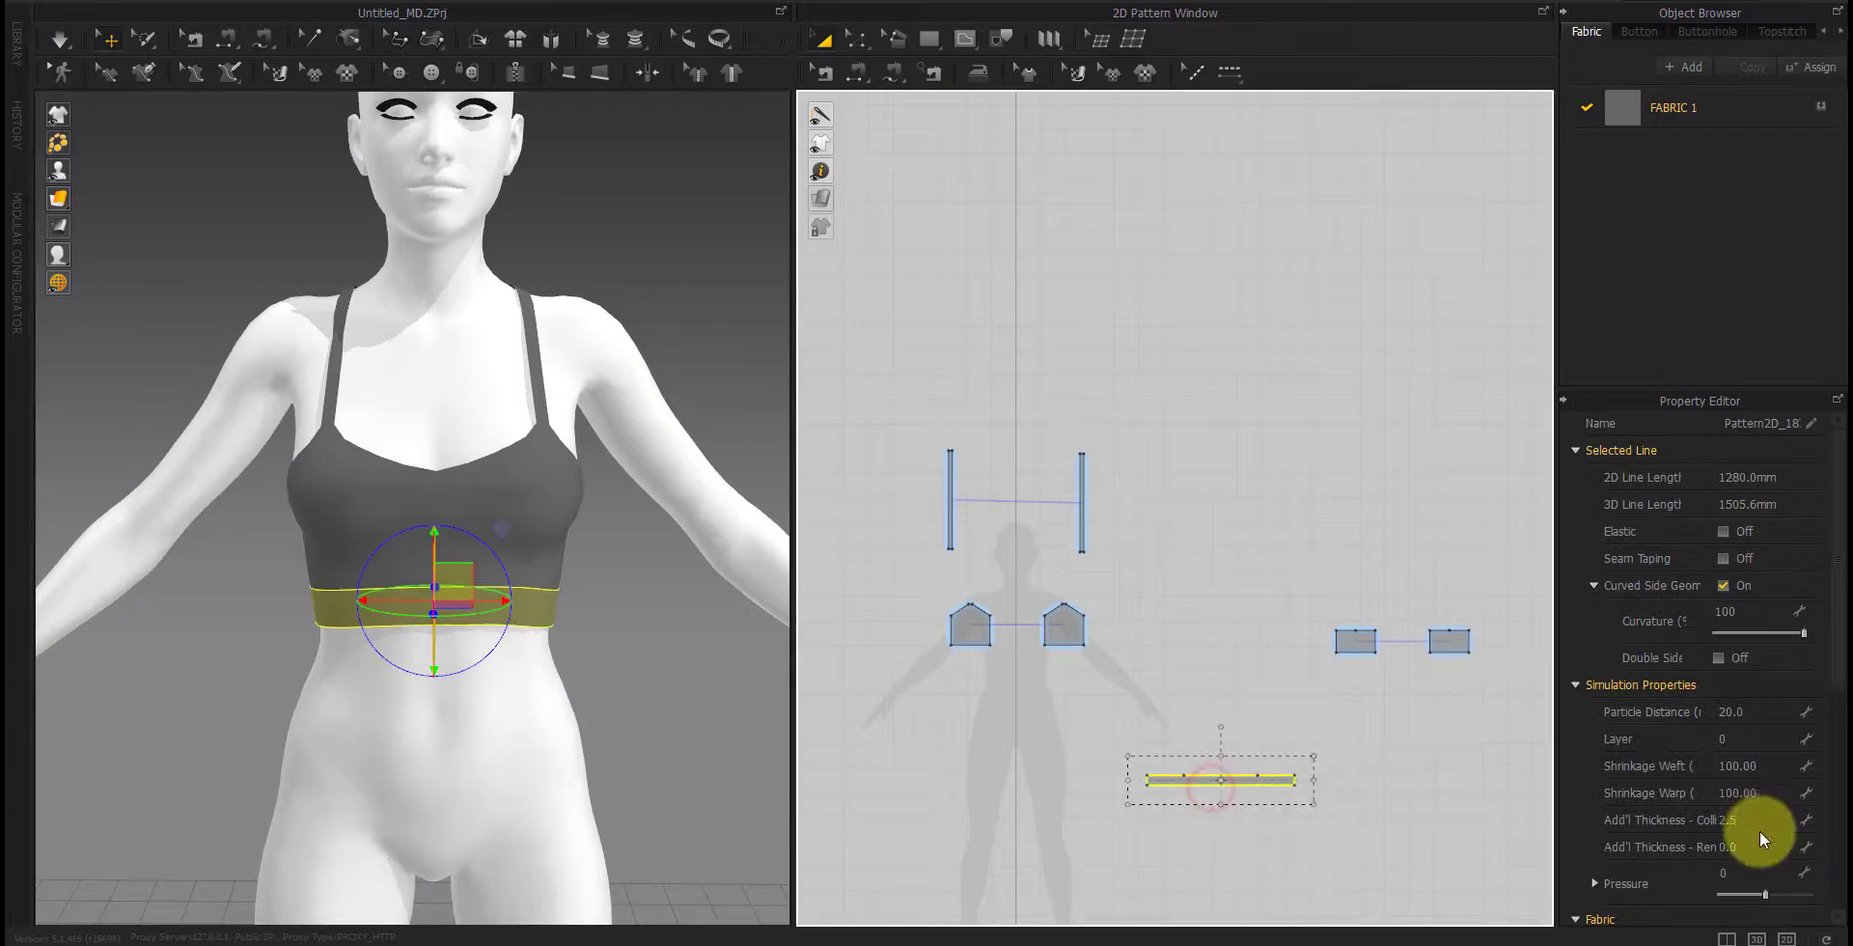
pyautogui.click(1762, 765)
pyautogui.write('80')
pyautogui.click(1393, 765)
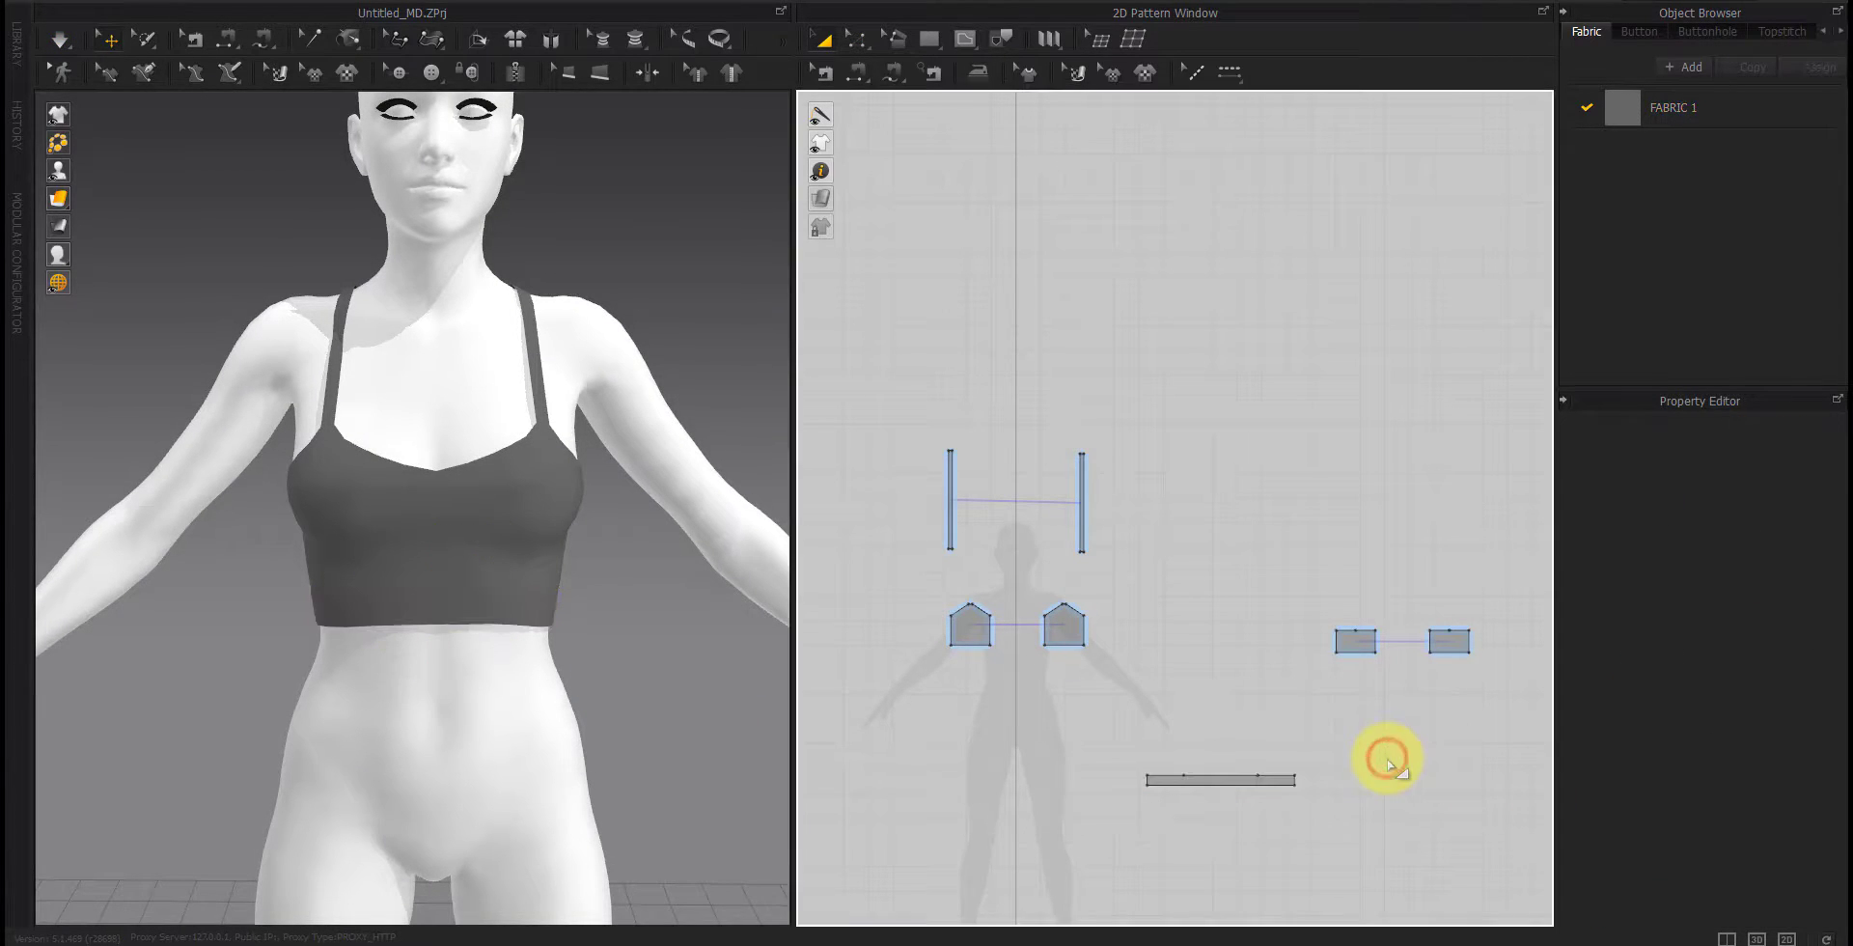
# Step: Reselect the underbust band and lower its weft shrinkage to 70
pyautogui.moveTo(1311, 735); pyautogui.dragTo(1071, 826)
pyautogui.click(1755, 769)
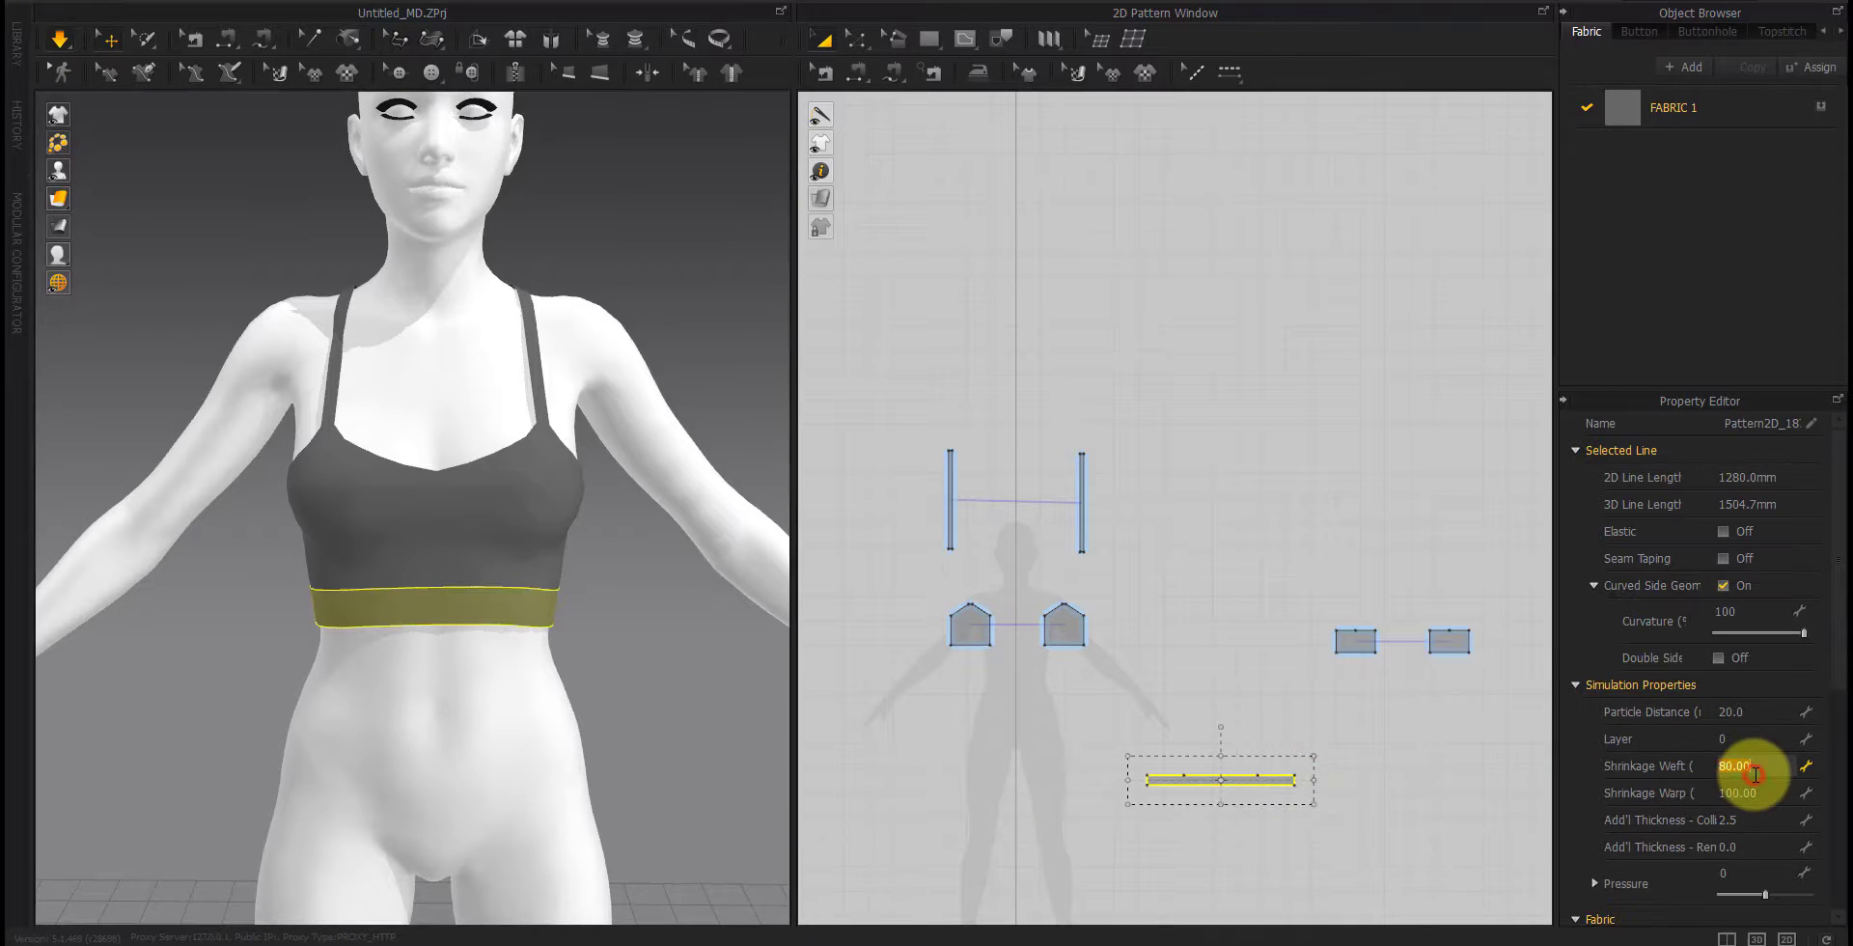
pyautogui.click(1465, 769)
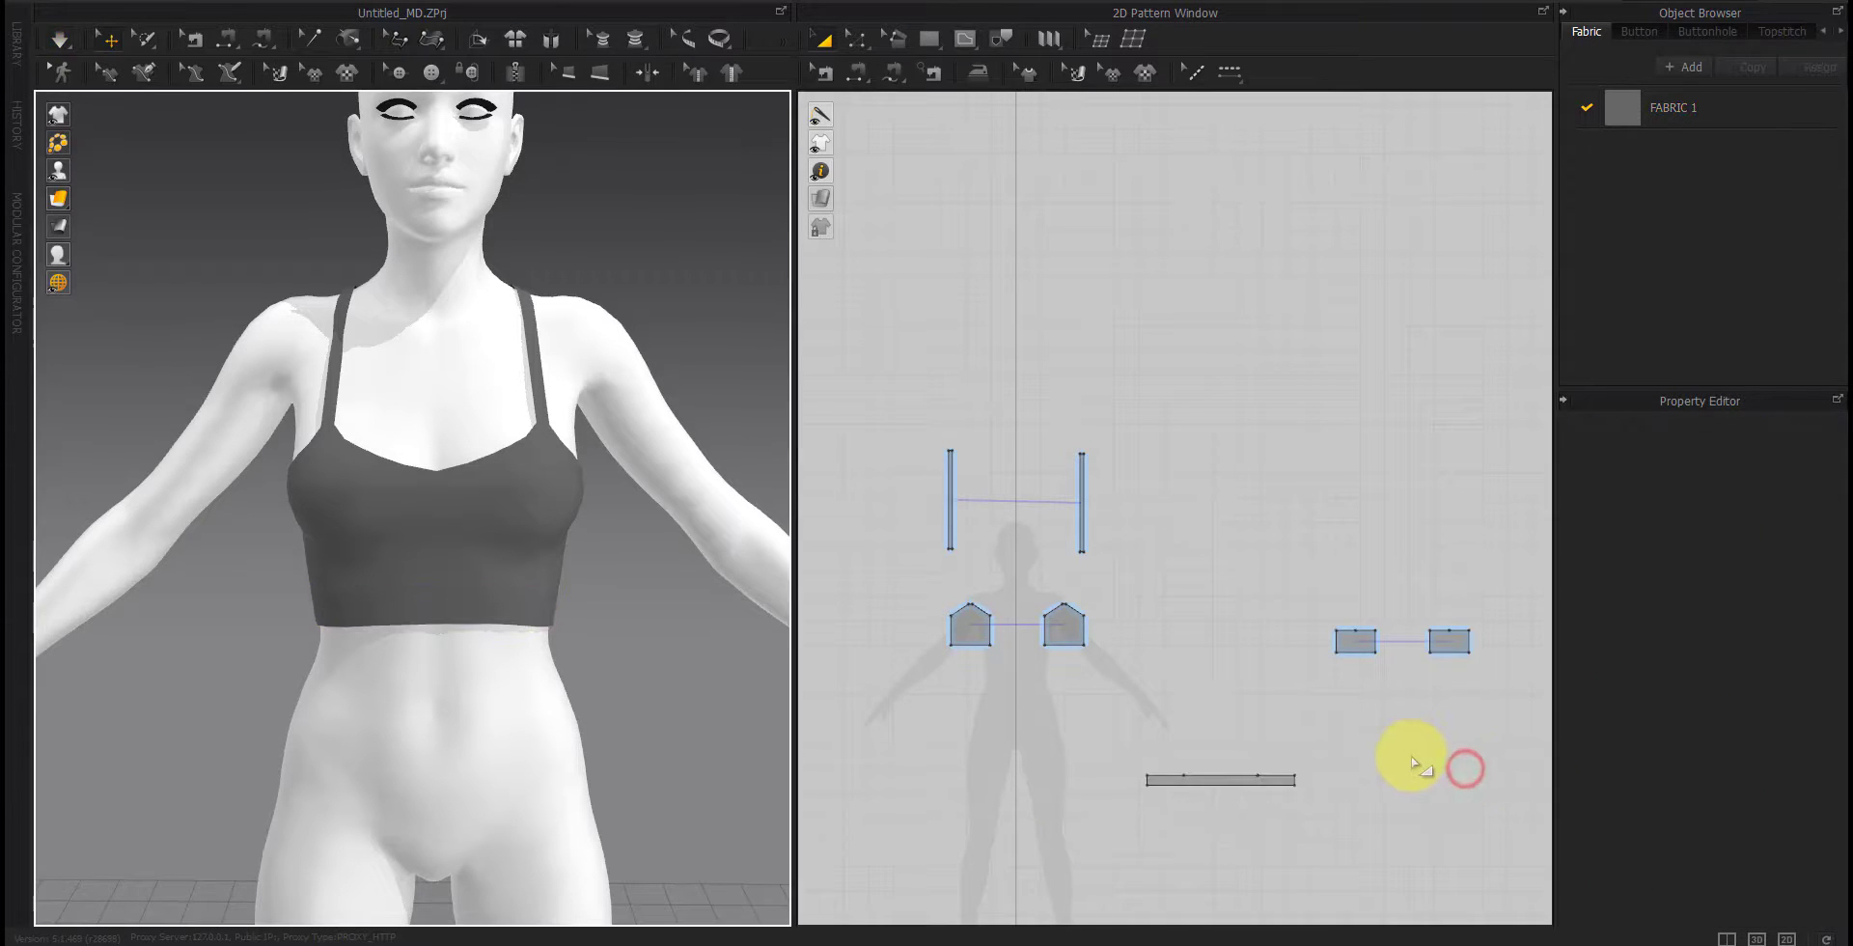
pyautogui.moveTo(679, 665); pyautogui.dragTo(617, 666, button='right')
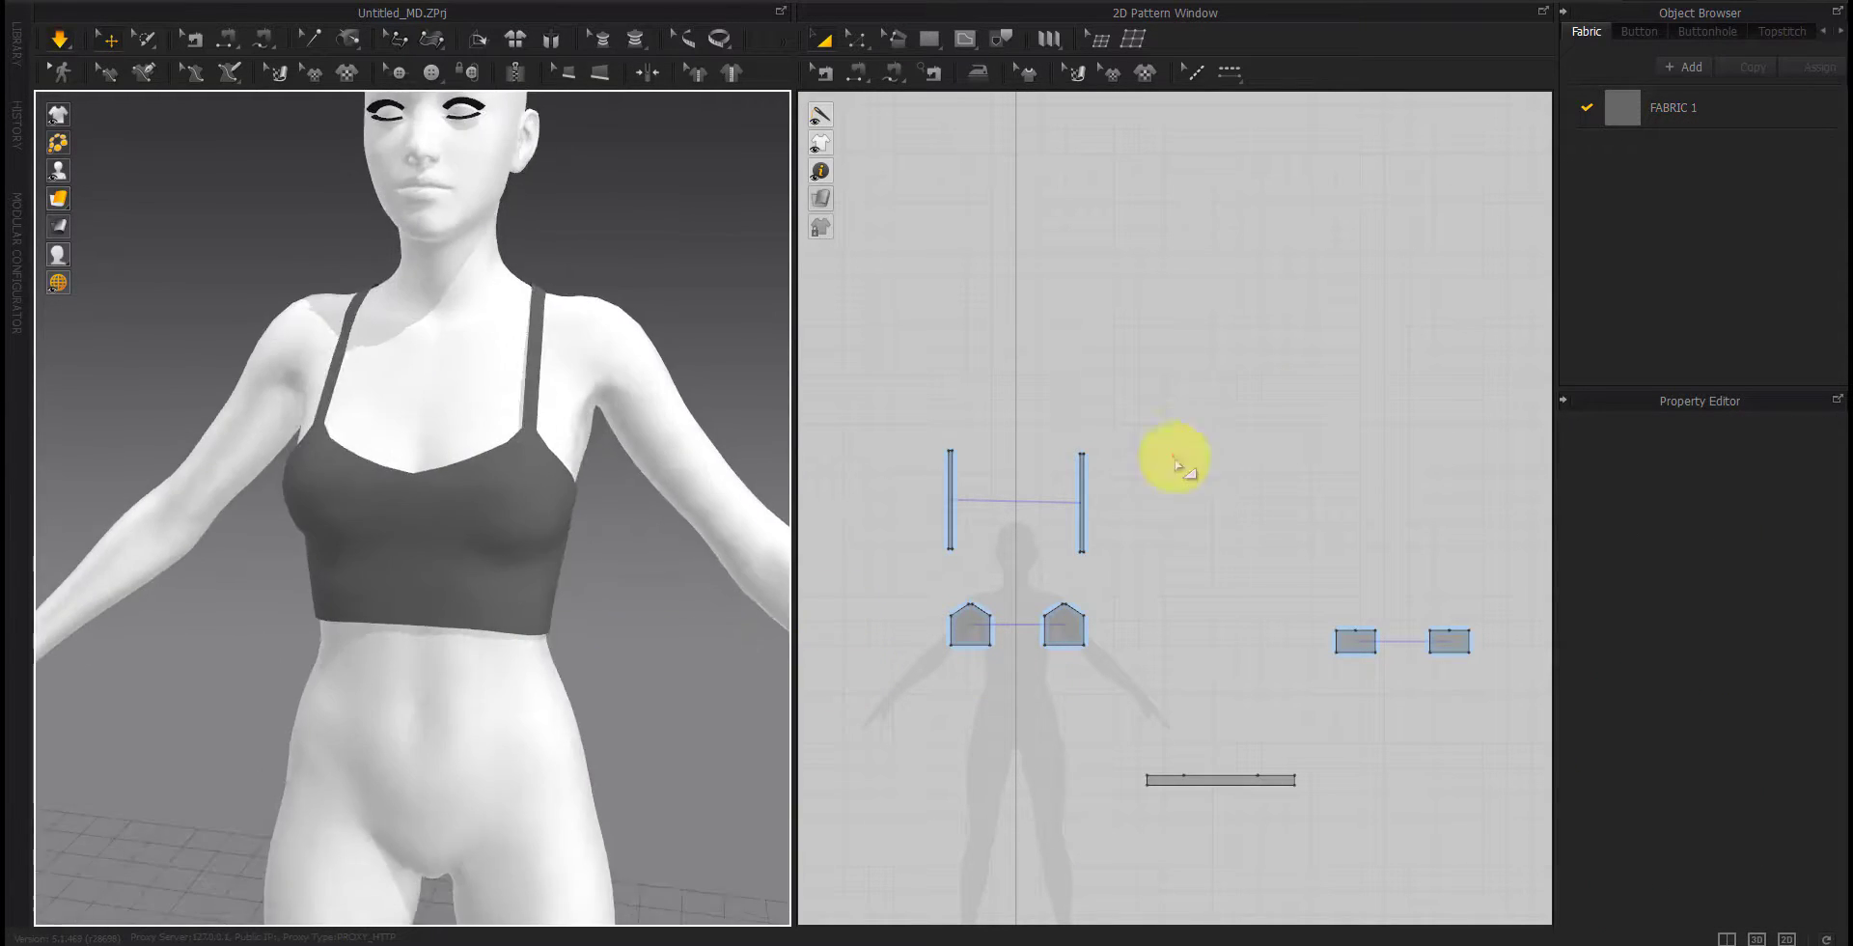
# Step: Select both straps and set their warp shrinkage to 80
pyautogui.moveTo(1207, 401); pyautogui.dragTo(817, 574)
pyautogui.moveTo(1091, 615); pyautogui.dragTo(1090, 616)
pyautogui.click(1770, 843)
pyautogui.click(1465, 796)
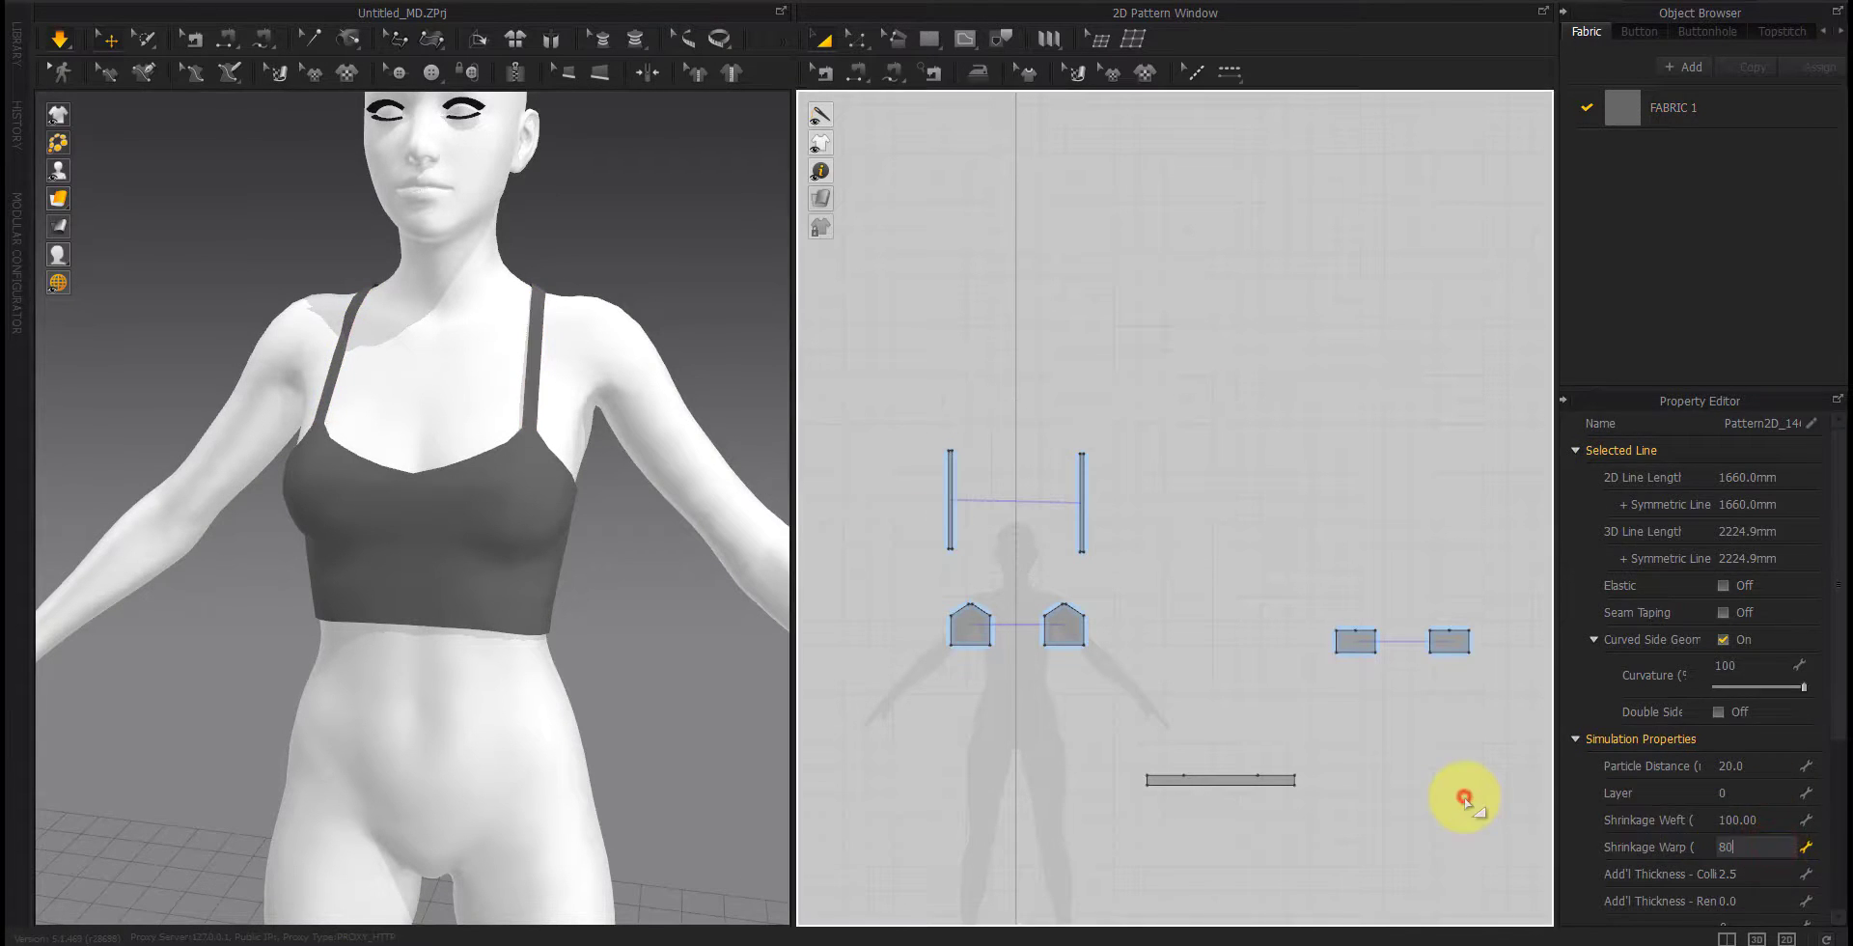
pyautogui.moveTo(509, 711)
pyautogui.mouseDown(button='right')
pyautogui.moveTo(910, 693)
pyautogui.moveTo(536, 712)
pyautogui.mouseUp(button='right')
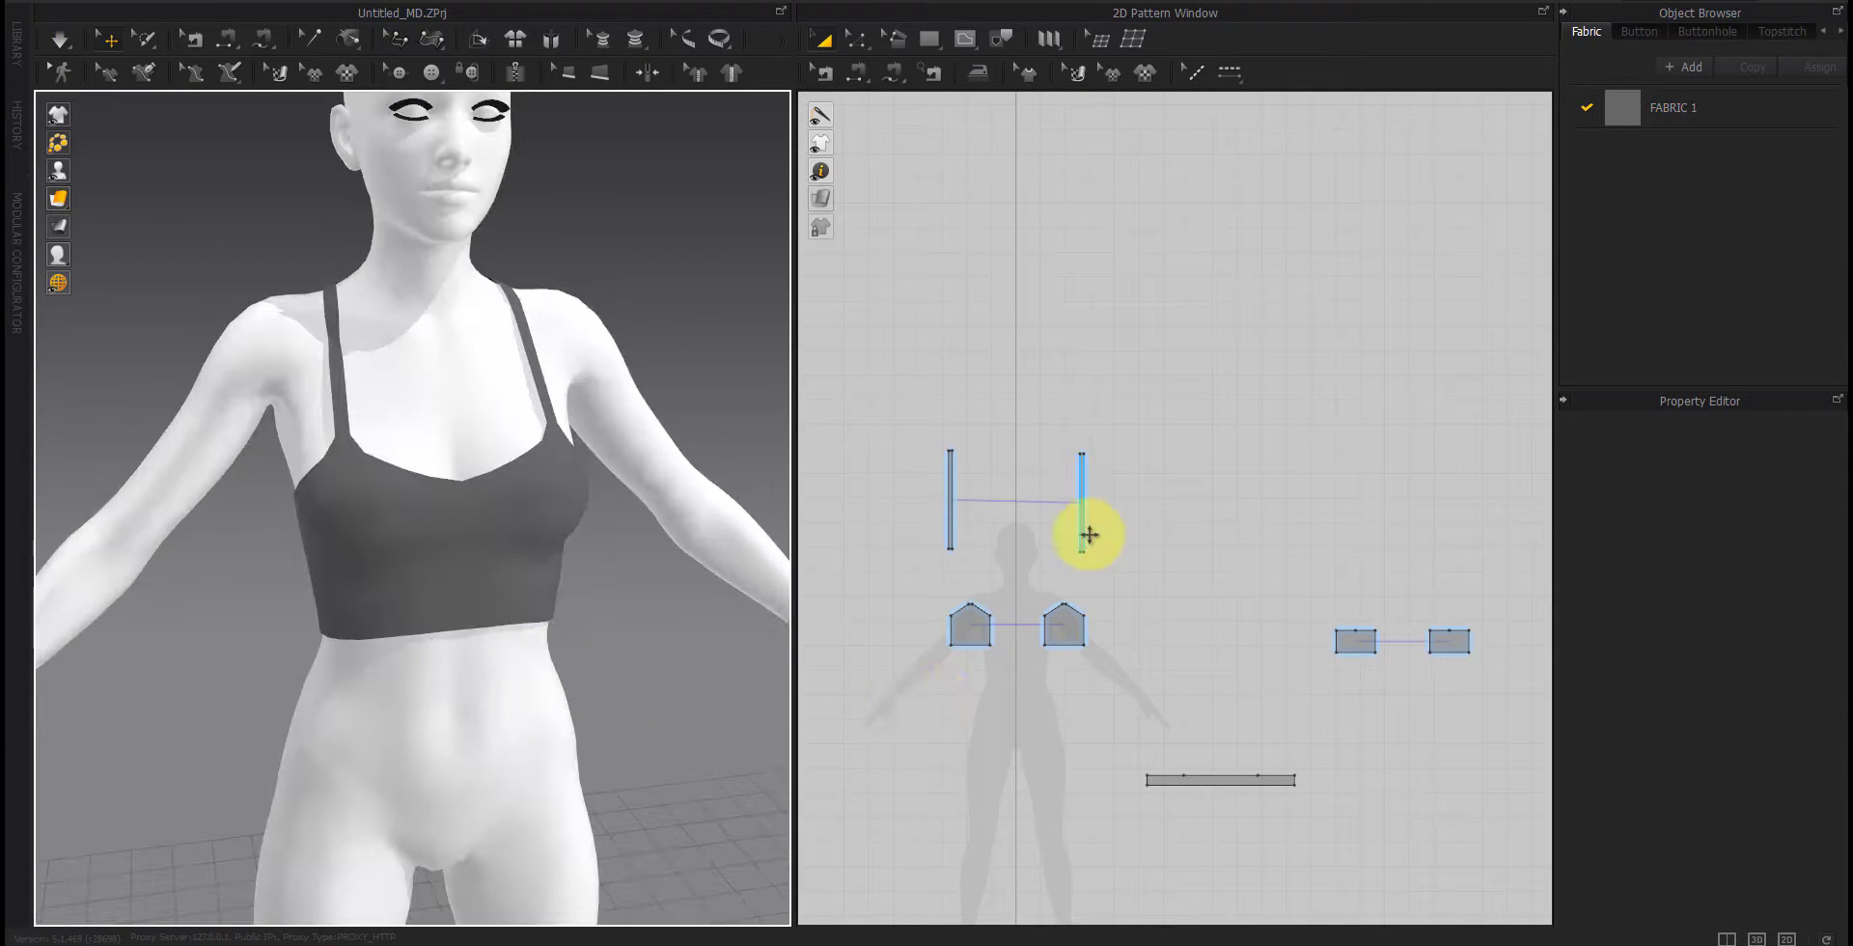
# Step: Reselect both crossed straps and lower their warp shrinkage to 70
pyautogui.moveTo(514, 632); pyautogui.dragTo(589, 680, button='right')
pyautogui.moveTo(1129, 405); pyautogui.dragTo(840, 603)
pyautogui.click(1760, 793)
pyautogui.click(1756, 844)
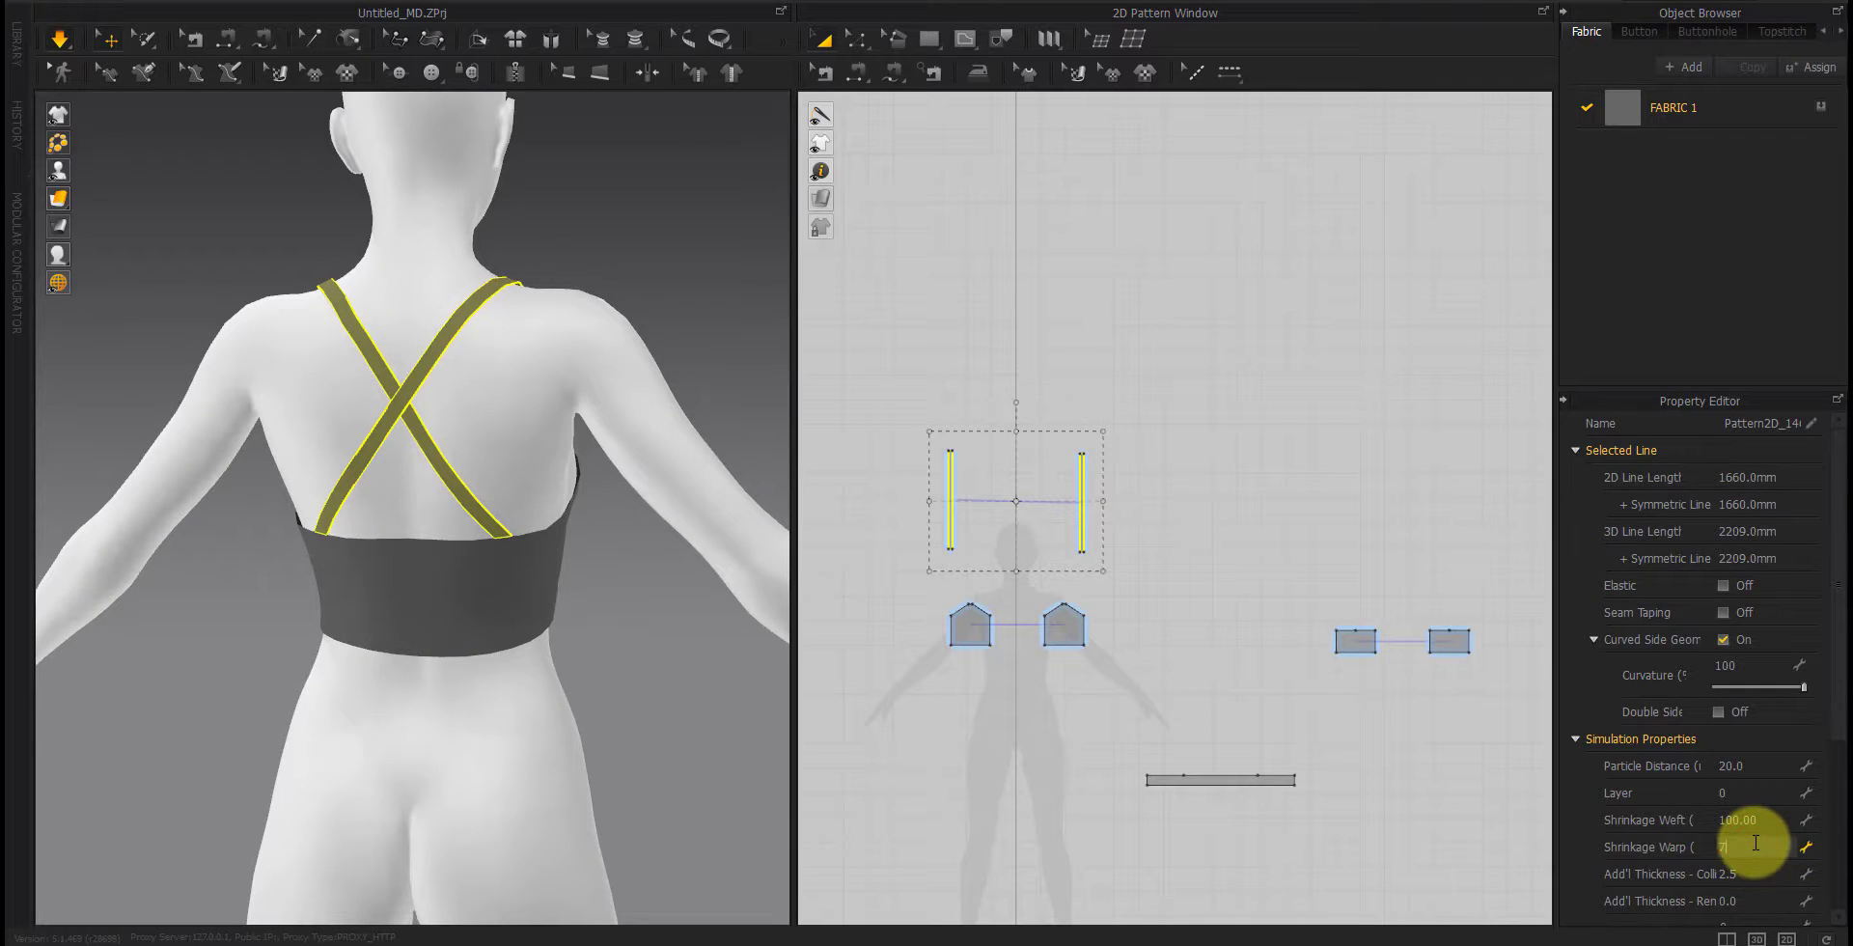
pyautogui.write('70')
pyautogui.click(1425, 806)
# Step: Simulate and pull the upper corners and neckline of both front pieces upward to settle their fit on the bust
pyautogui.moveTo(726, 788); pyautogui.dragTo(493, 768, button='right')
pyautogui.click(265, 726)
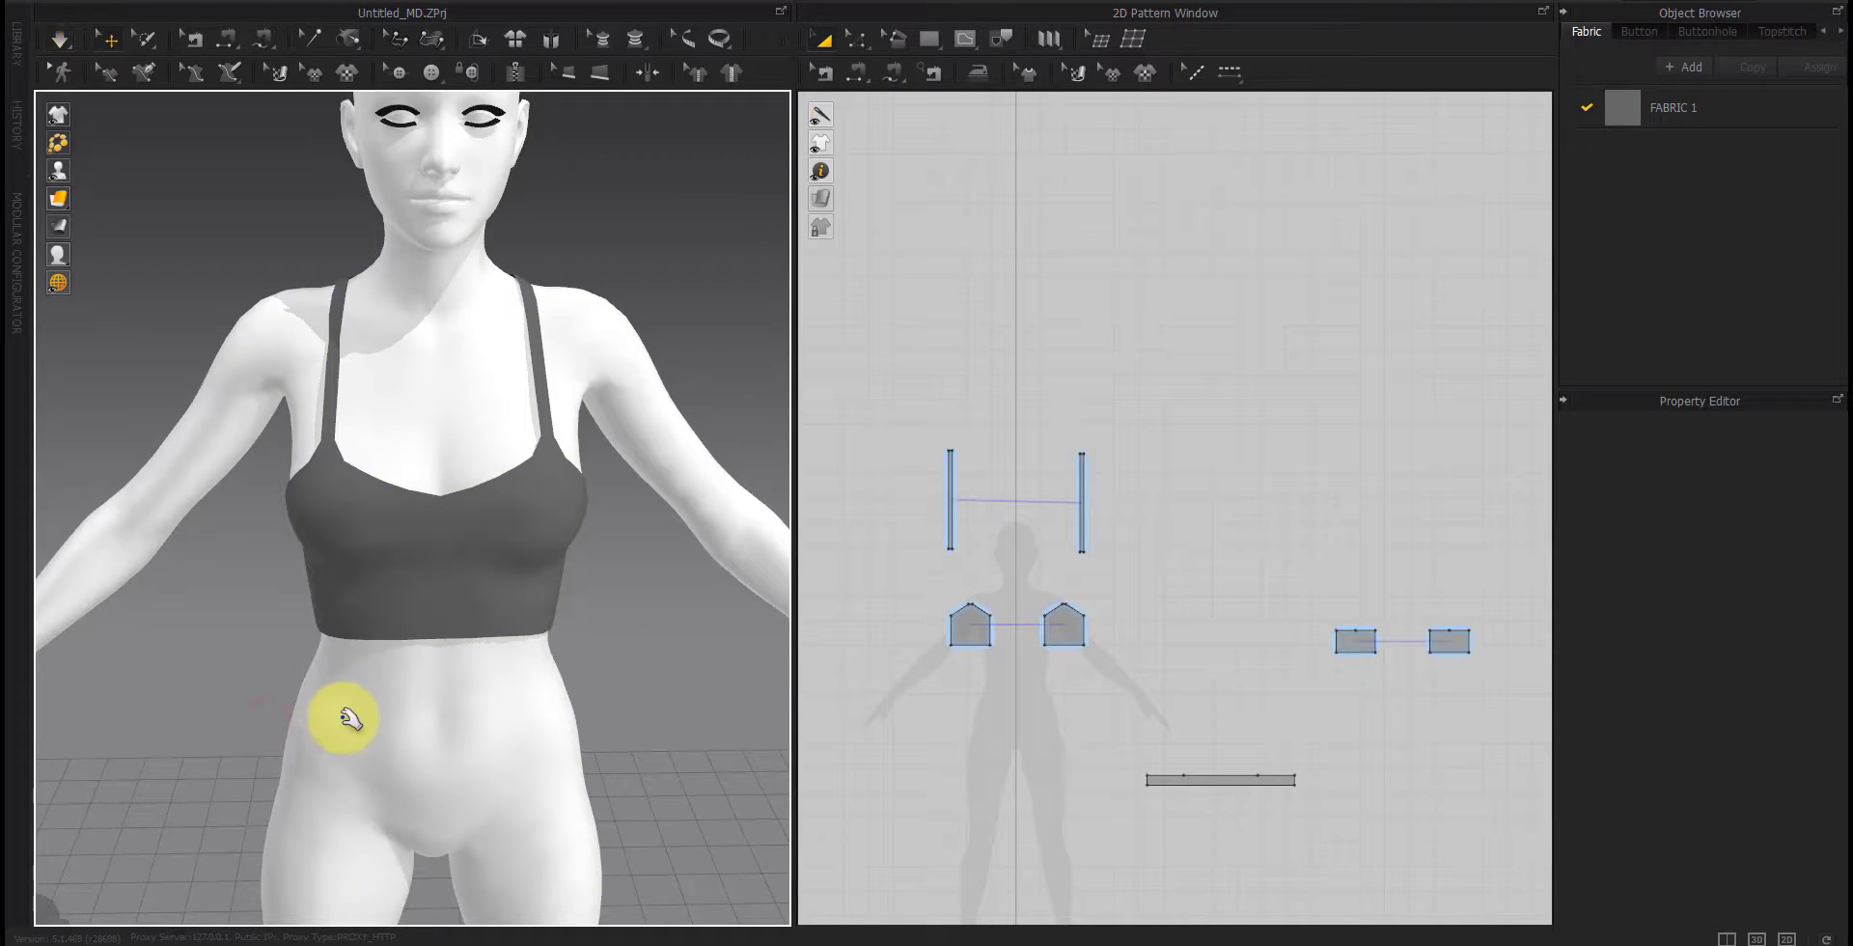
pyautogui.click(354, 489)
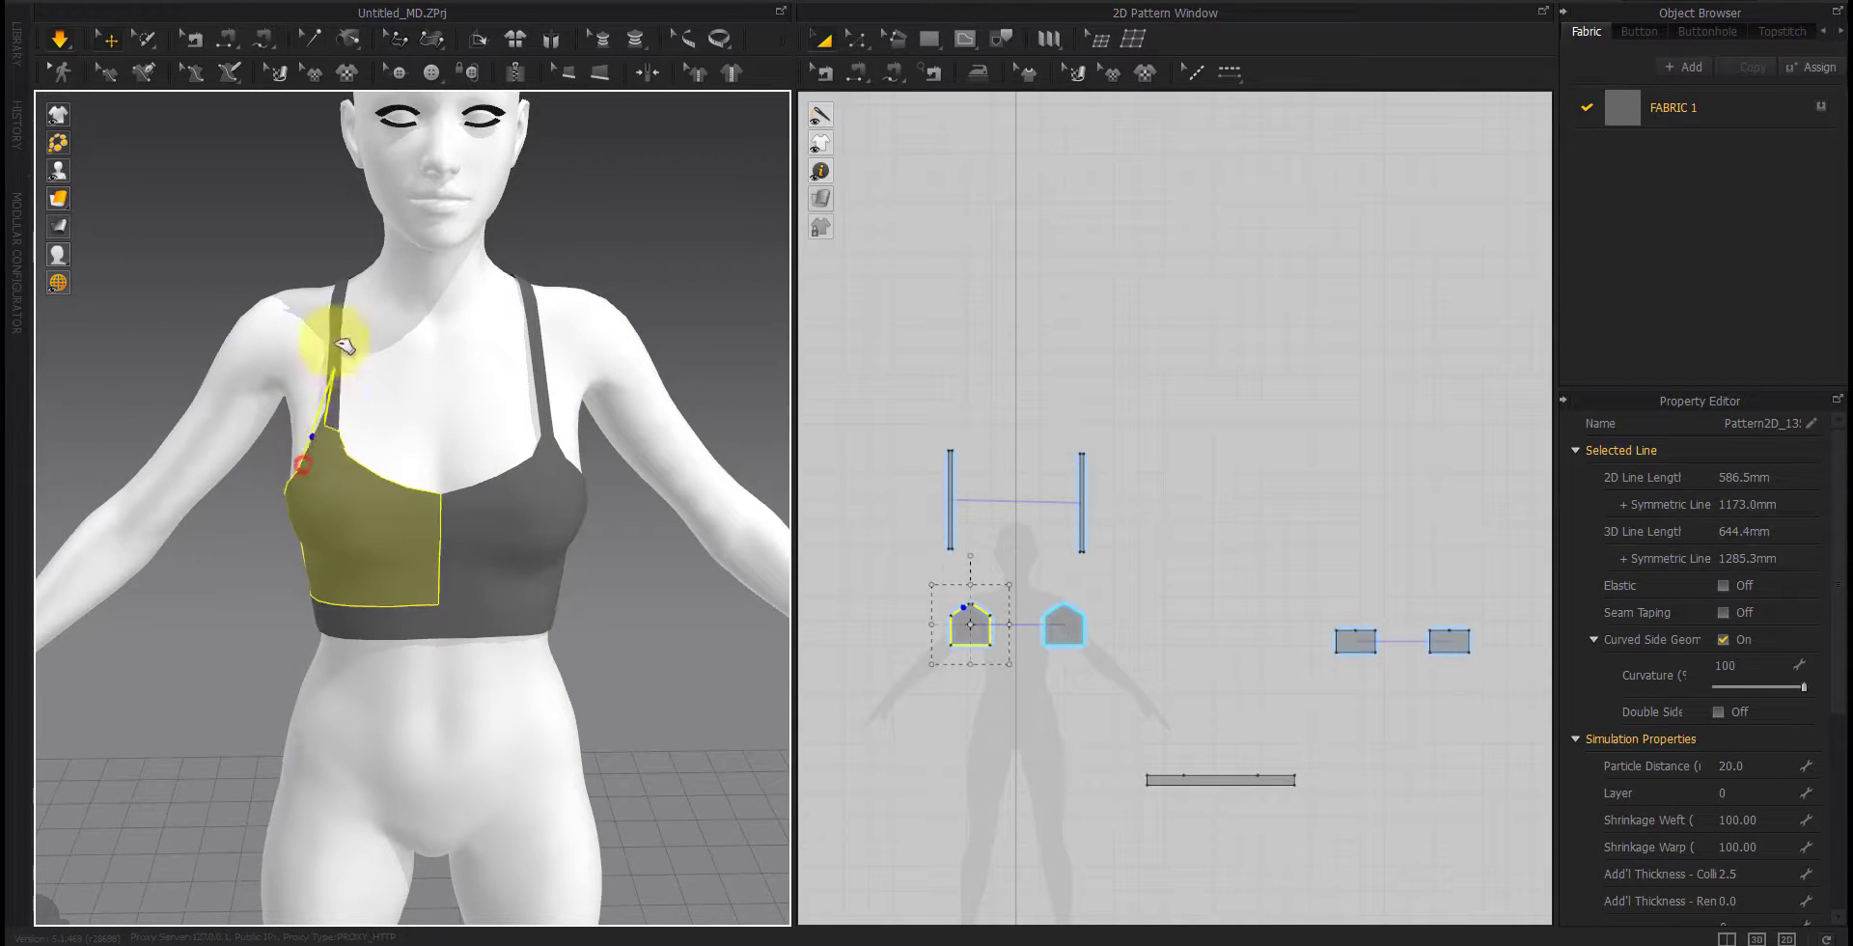
pyautogui.click(532, 446)
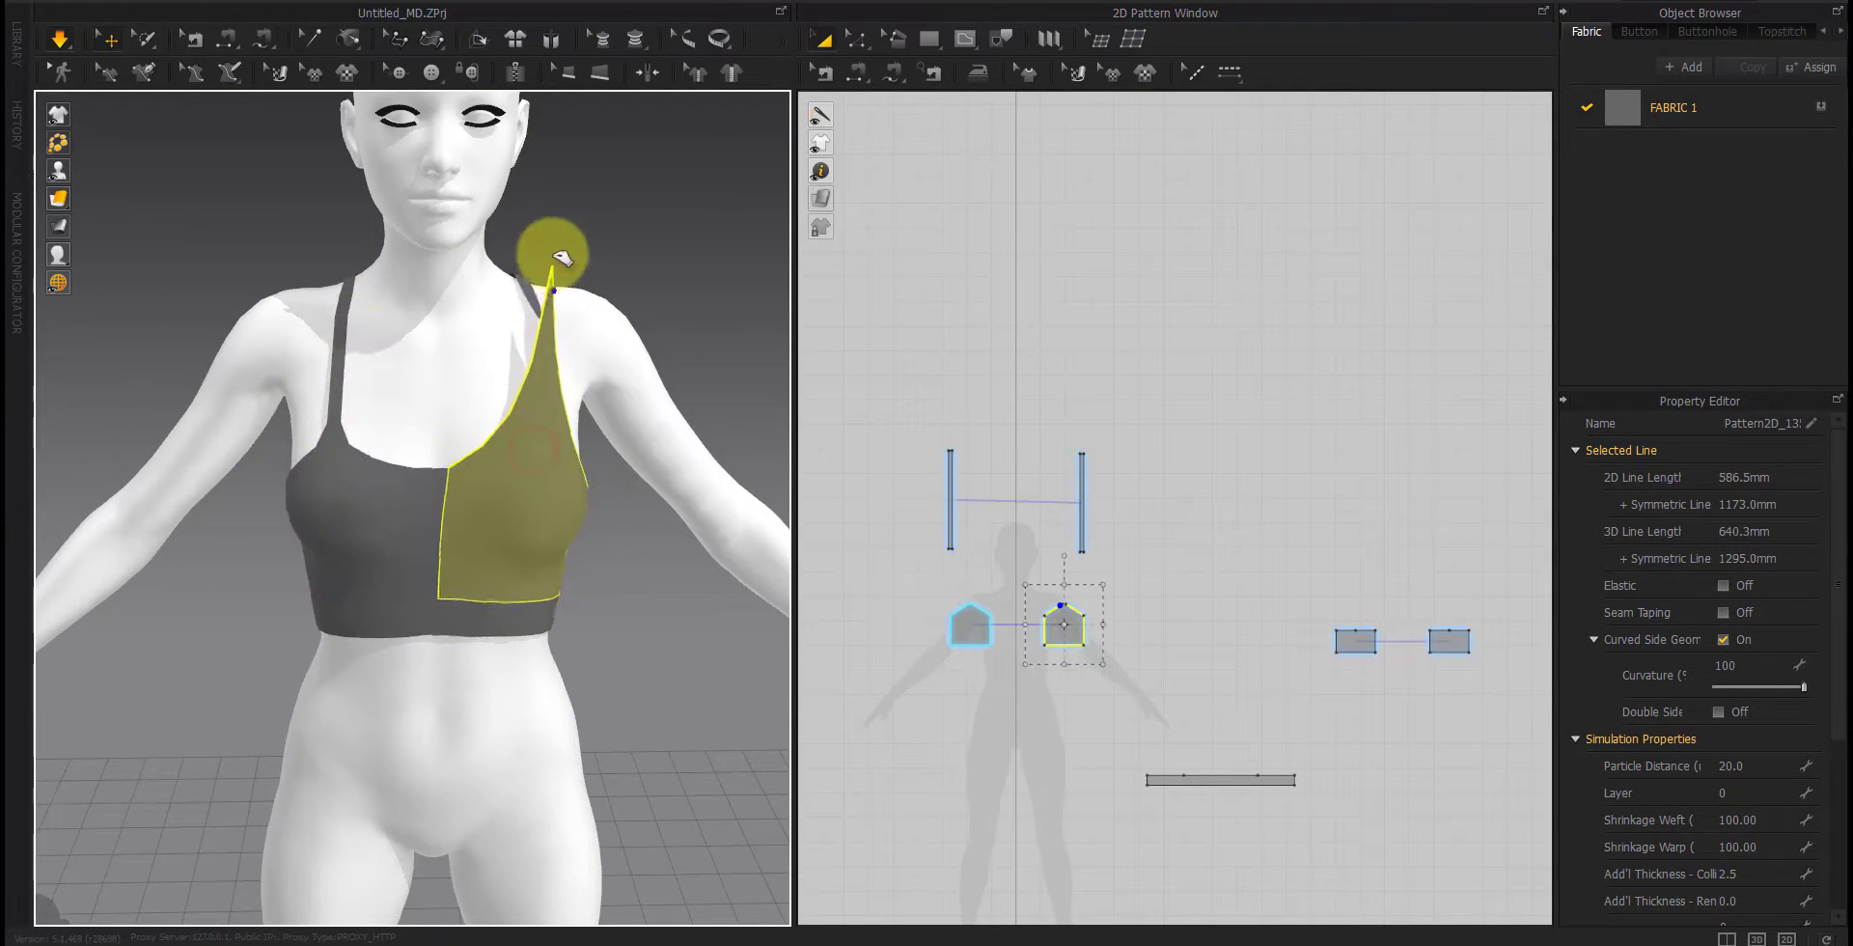
pyautogui.click(433, 479)
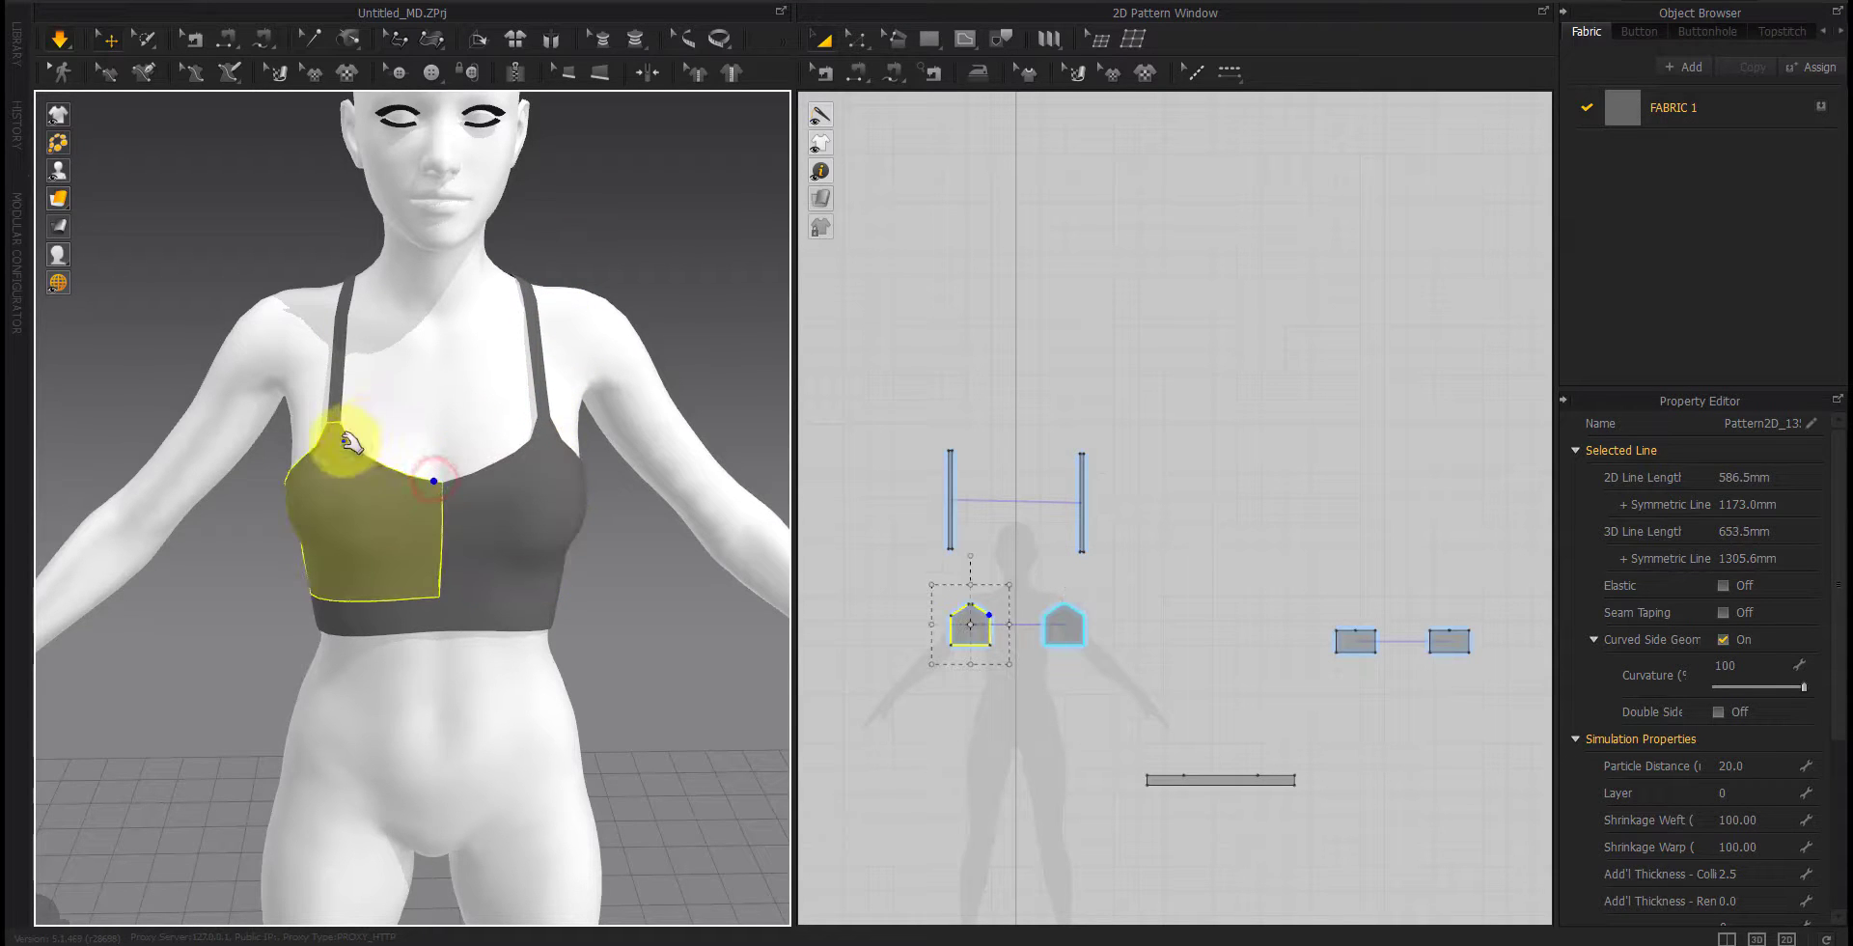
pyautogui.click(305, 428)
pyautogui.click(228, 600)
pyautogui.moveTo(228, 601); pyautogui.dragTo(128, 695, button='right')
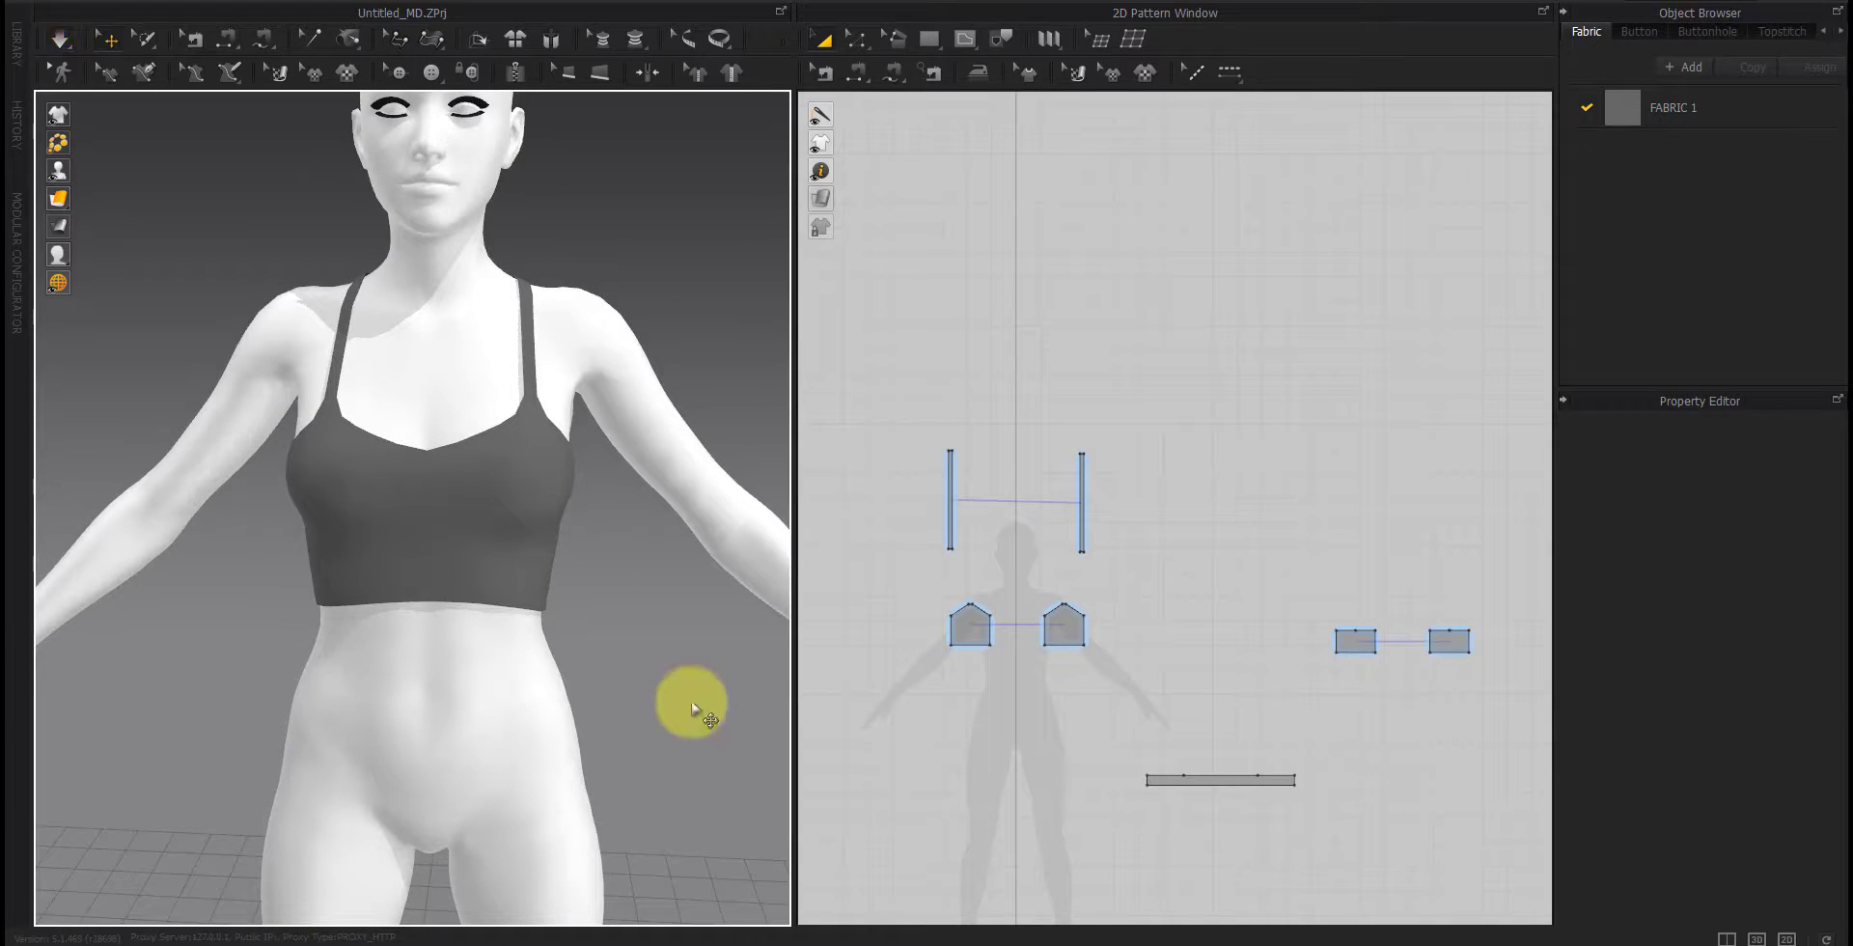
# Step: Resimulate the top and pull the shoulder strap into place over the avatar's shoulder
pyautogui.moveTo(1238, 697); pyautogui.dragTo(1212, 688, button='right')
pyautogui.click(500, 604)
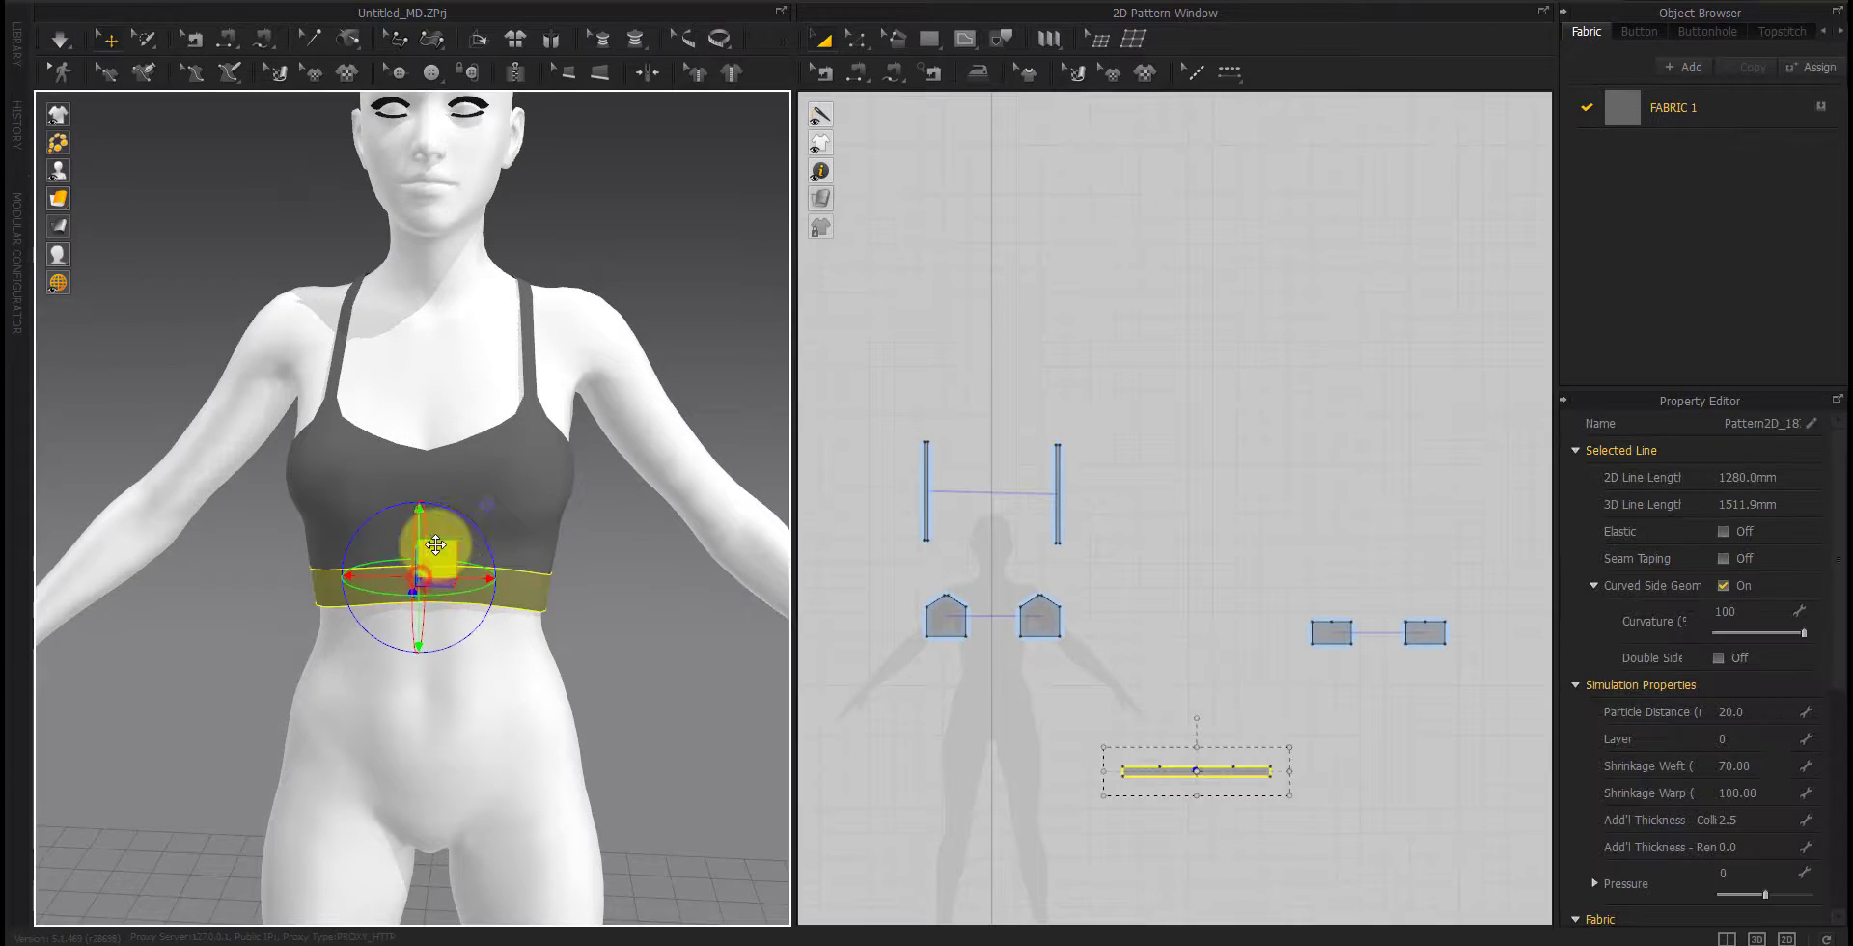
pyautogui.click(437, 527)
pyautogui.click(1042, 715)
pyautogui.scroll(5, 955, 637)
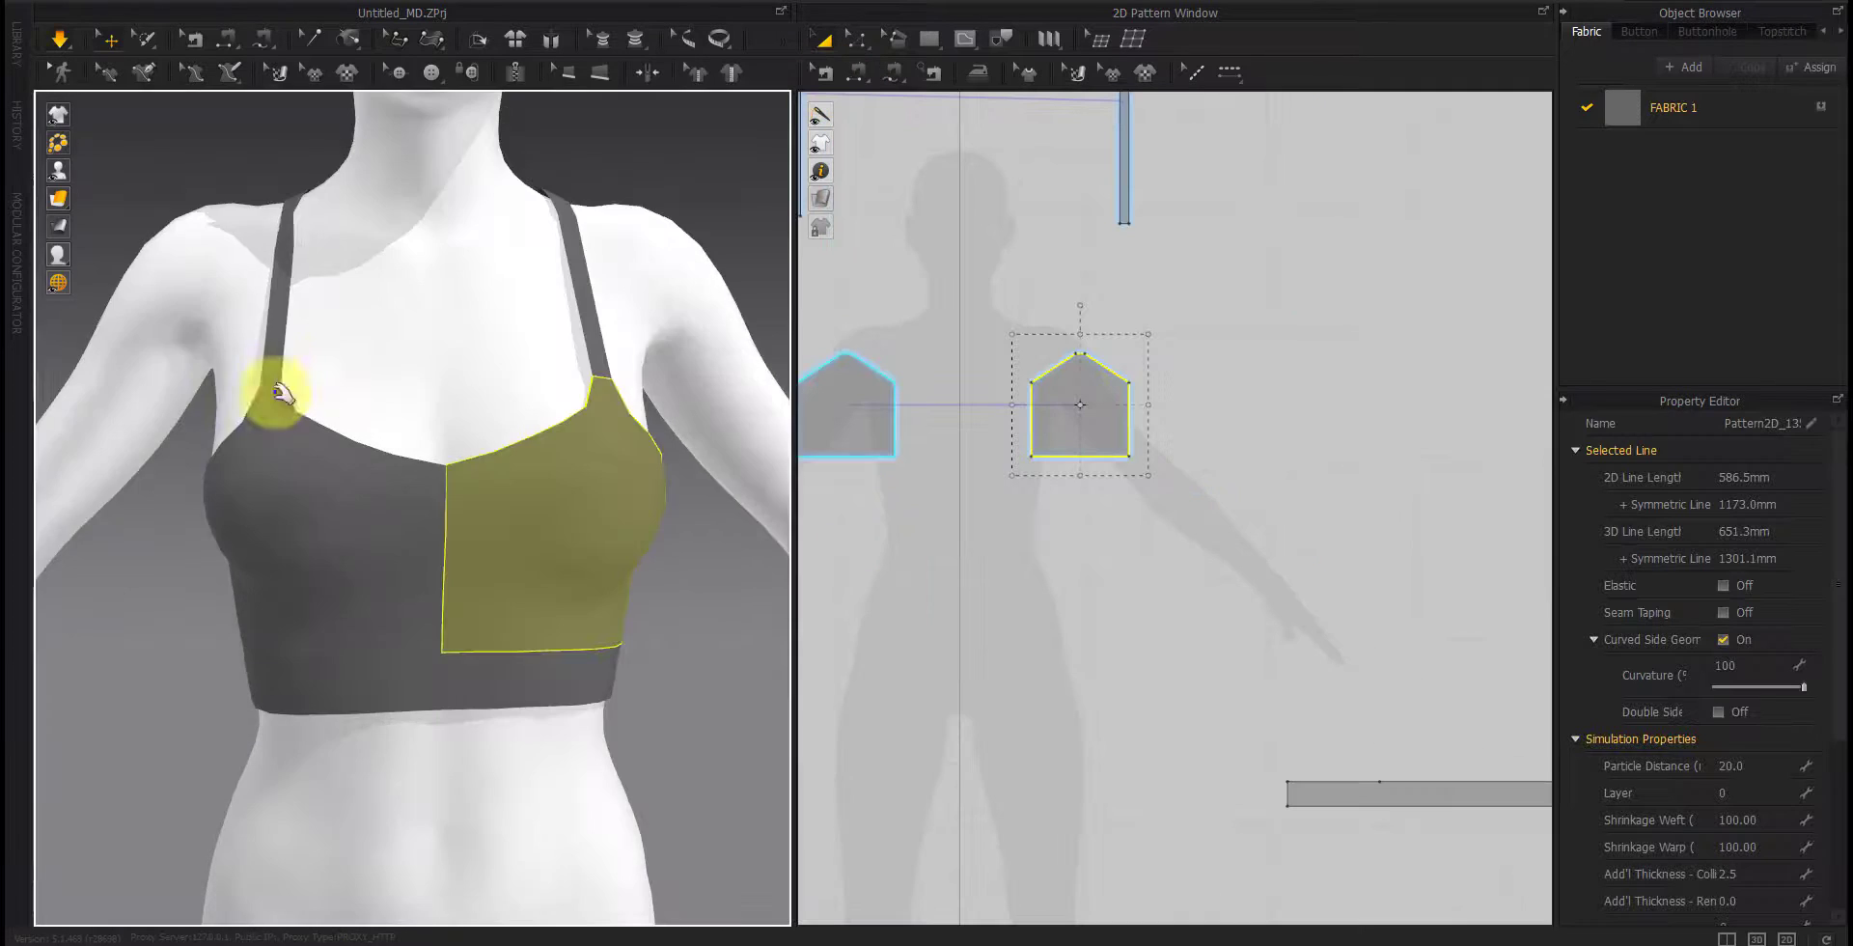
pyautogui.moveTo(269, 393); pyautogui.dragTo(298, 364, button='right')
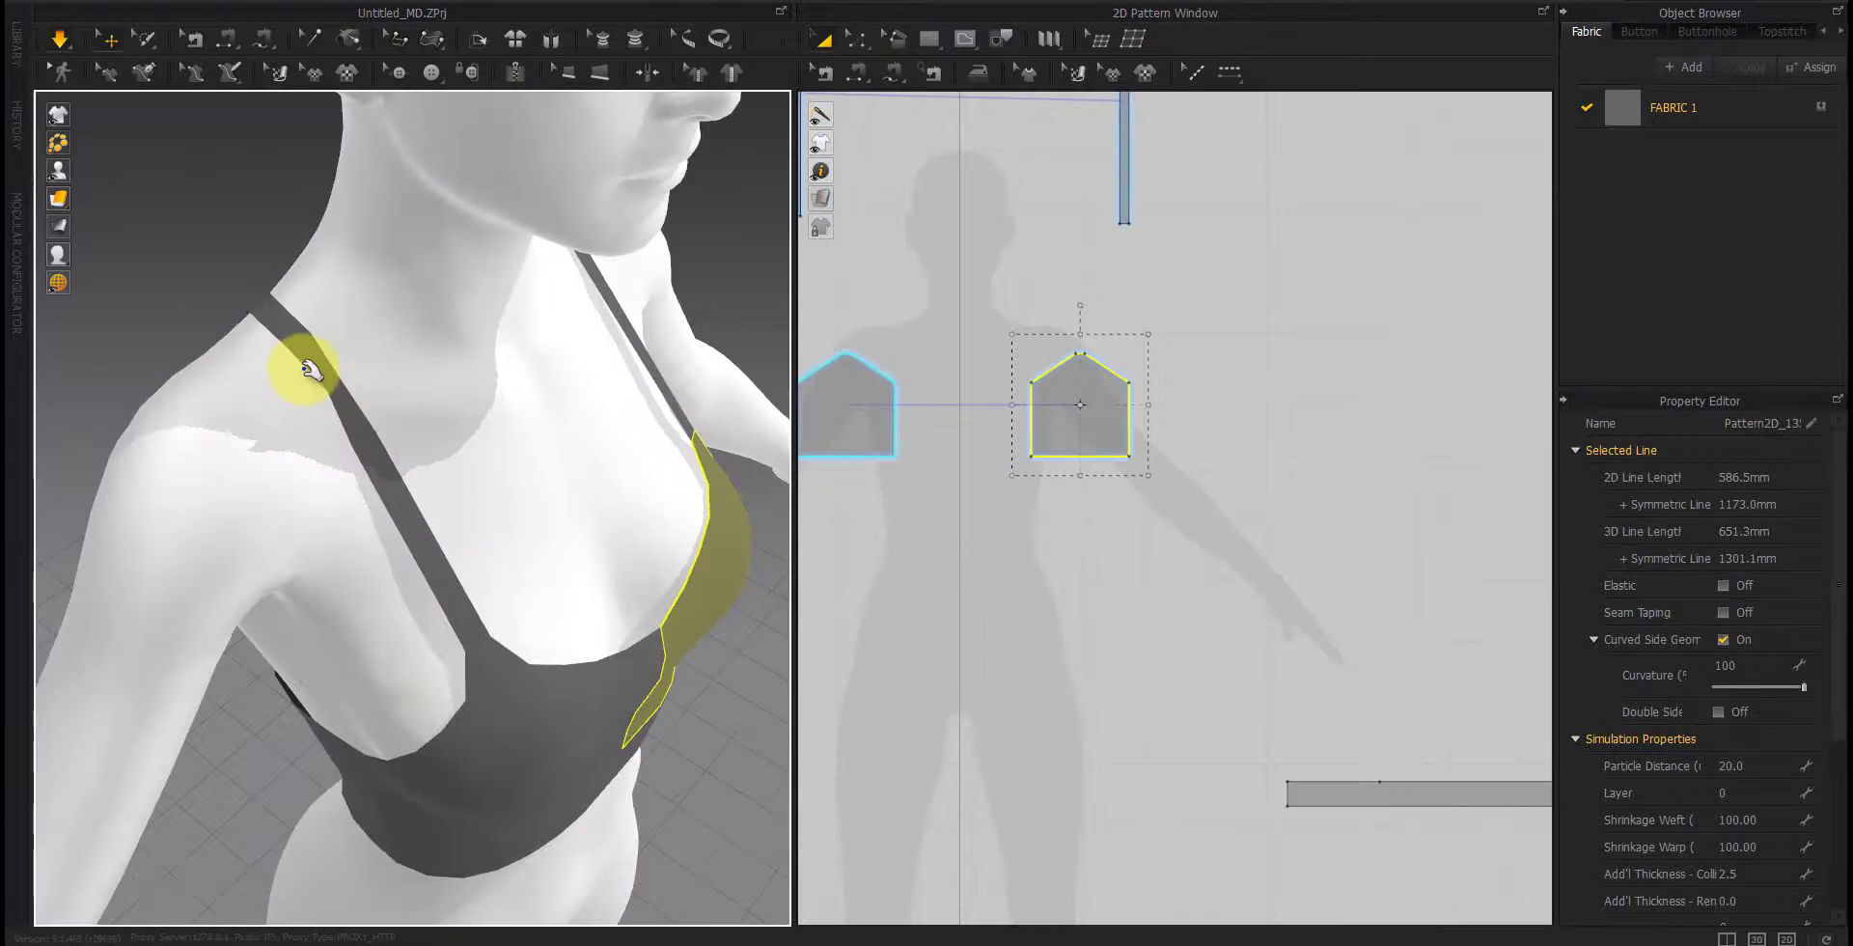
pyautogui.click(289, 359)
pyautogui.moveTo(326, 337)
pyautogui.mouseDown()
pyautogui.moveTo(310, 338)
pyautogui.moveTo(328, 328)
pyautogui.mouseUp()
pyautogui.moveTo(280, 419); pyautogui.dragTo(452, 679, button='right')
# Step: Set the underbust band's weft shrinkage to 60
pyautogui.click(454, 685)
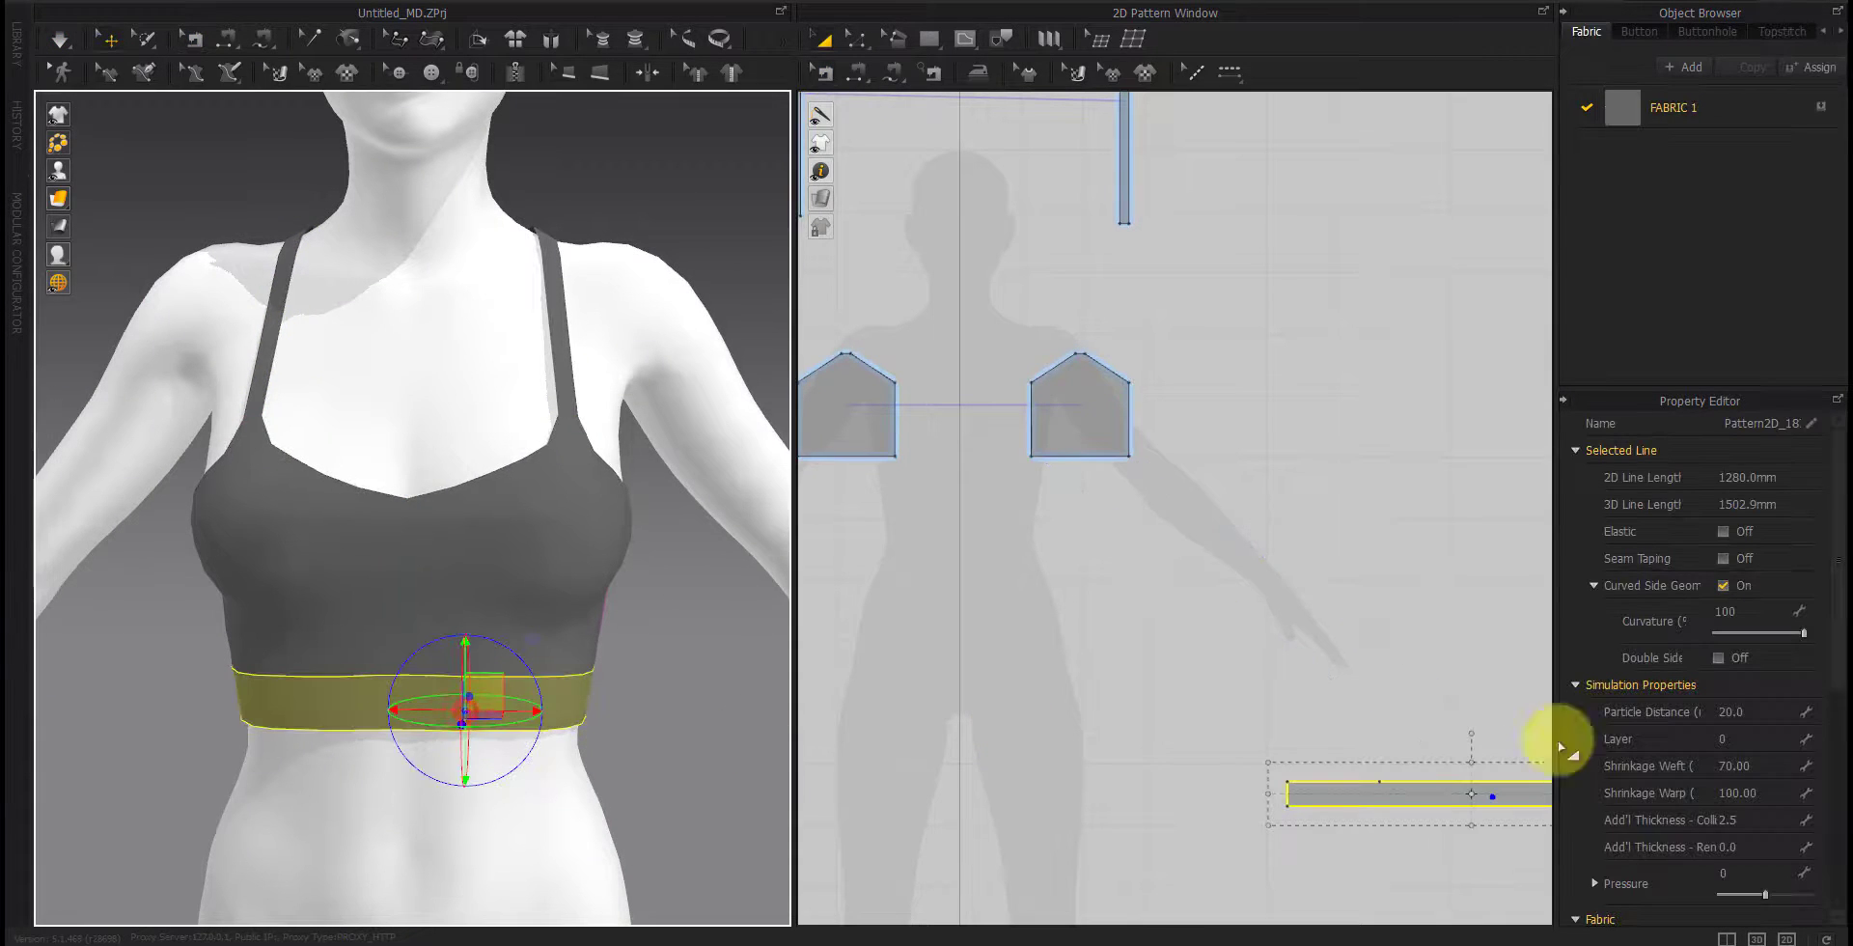
pyautogui.doubleClick(1758, 767)
pyautogui.write('60')
pyautogui.click(1252, 623)
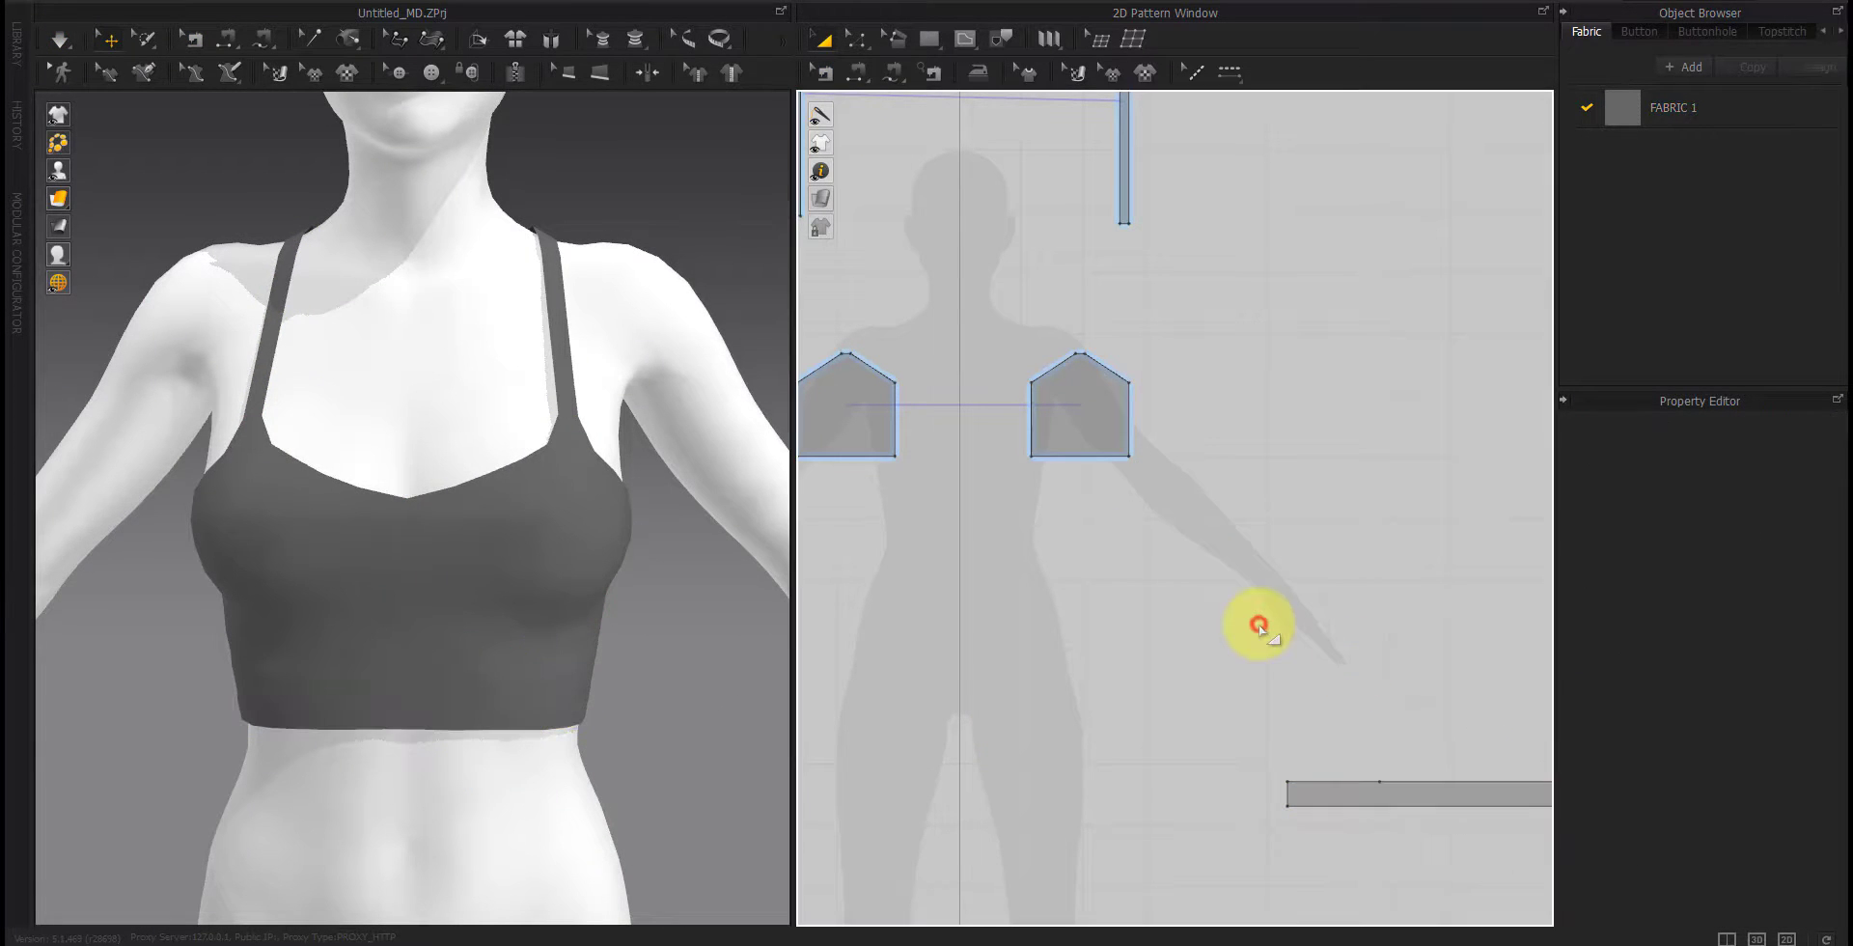
# Step: Slide the strap seams along the back pieces' top edges toward the centre back and simulate
pyautogui.moveTo(736, 603); pyautogui.dragTo(428, 753, button='right')
pyautogui.moveTo(224, 741); pyautogui.dragTo(695, 748, button='right')
pyautogui.scroll(5, 1046, 621)
pyautogui.moveTo(1536, 515); pyautogui.dragTo(1125, 641, button='middle')
pyautogui.scroll(-2, 1046, 620)
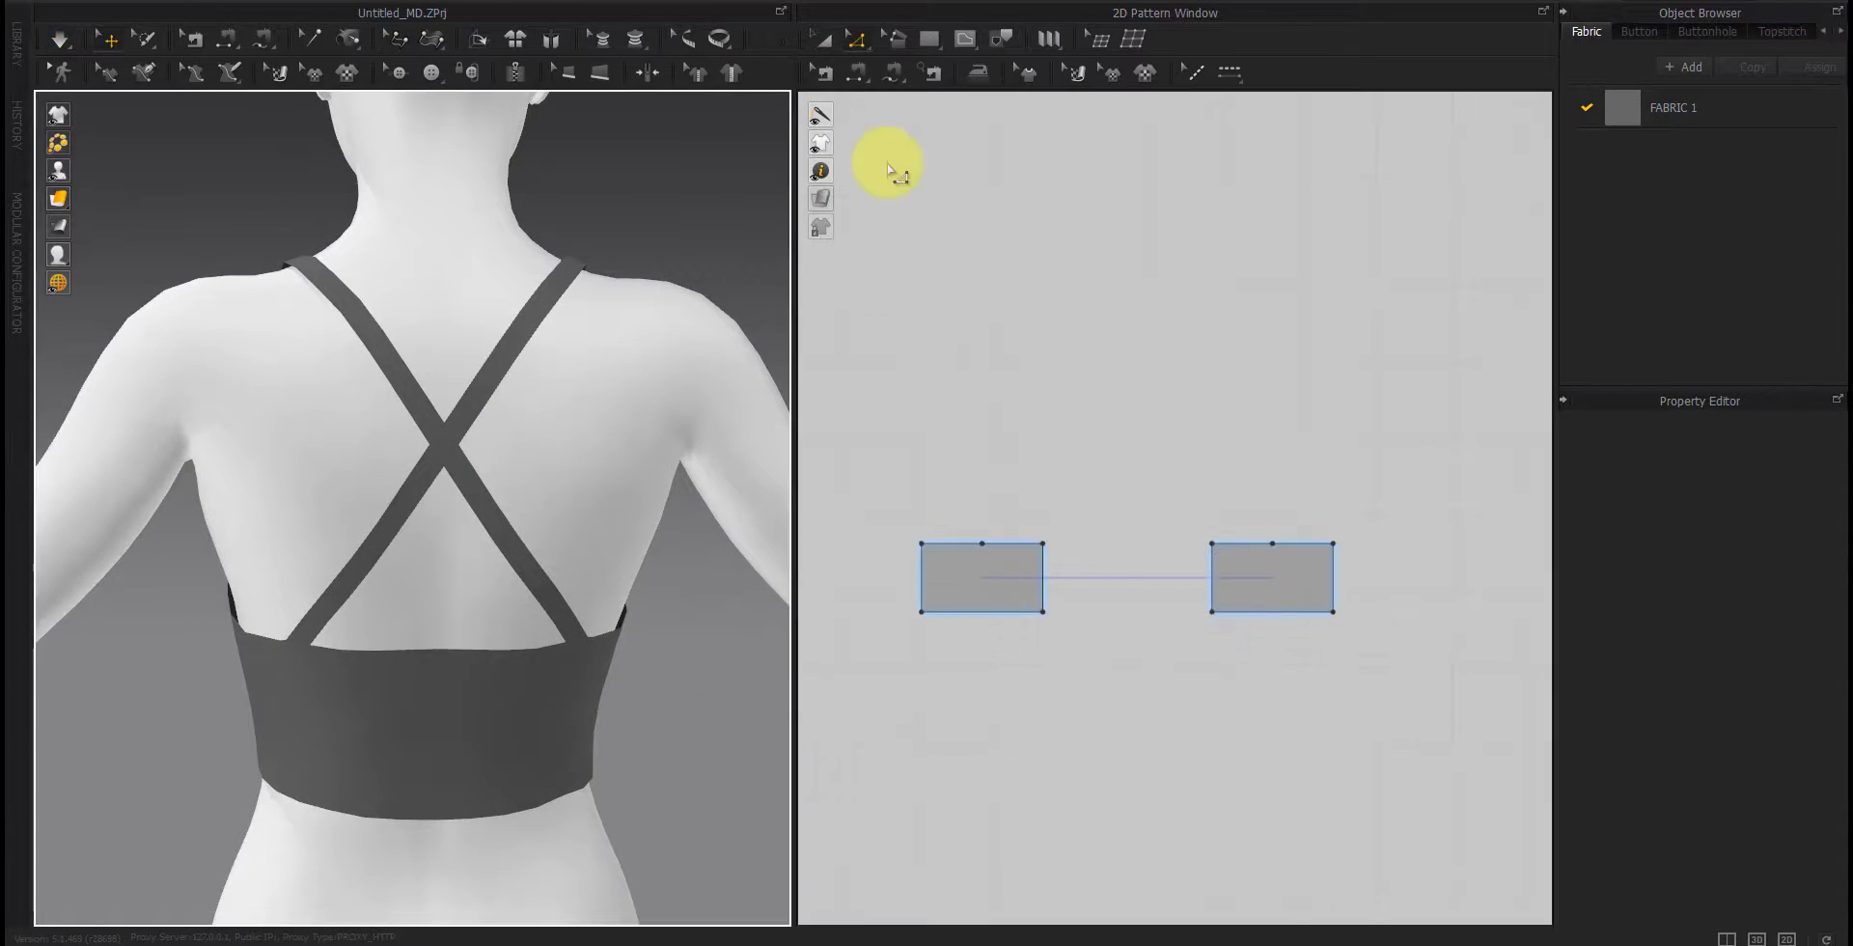
pyautogui.click(823, 72)
pyautogui.scroll(5, 978, 541)
pyautogui.click(1018, 546)
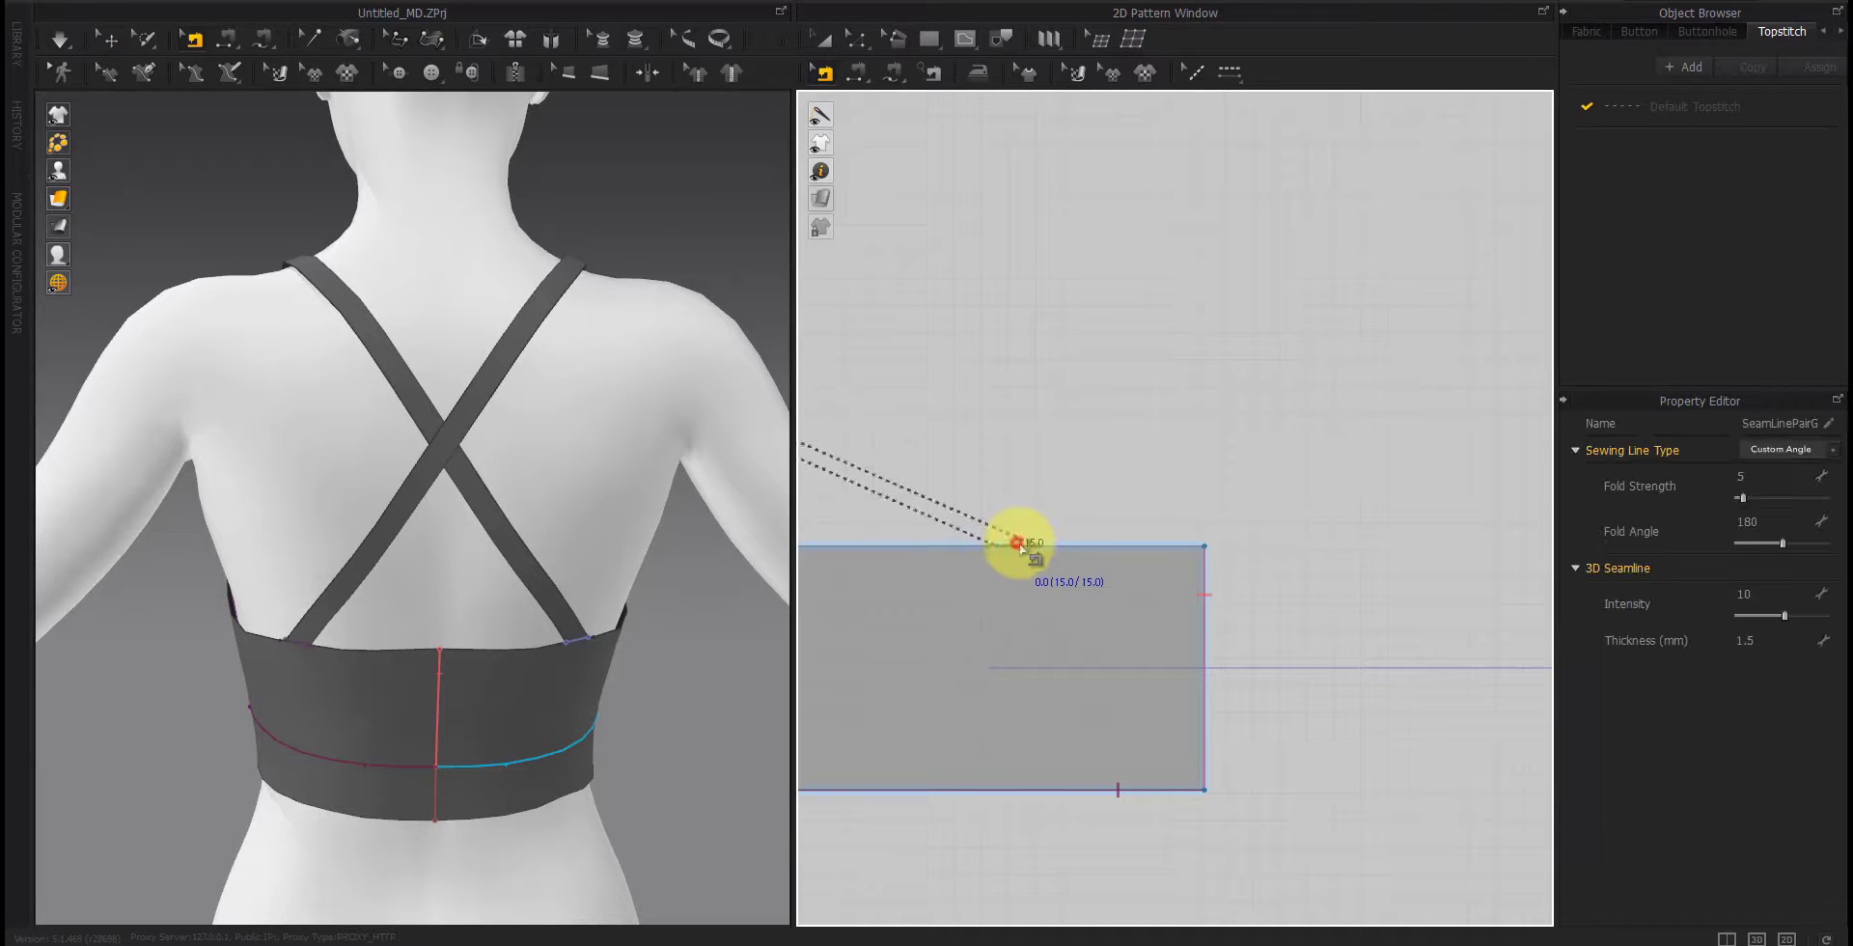
pyautogui.moveTo(1284, 613); pyautogui.dragTo(1046, 648, button='right')
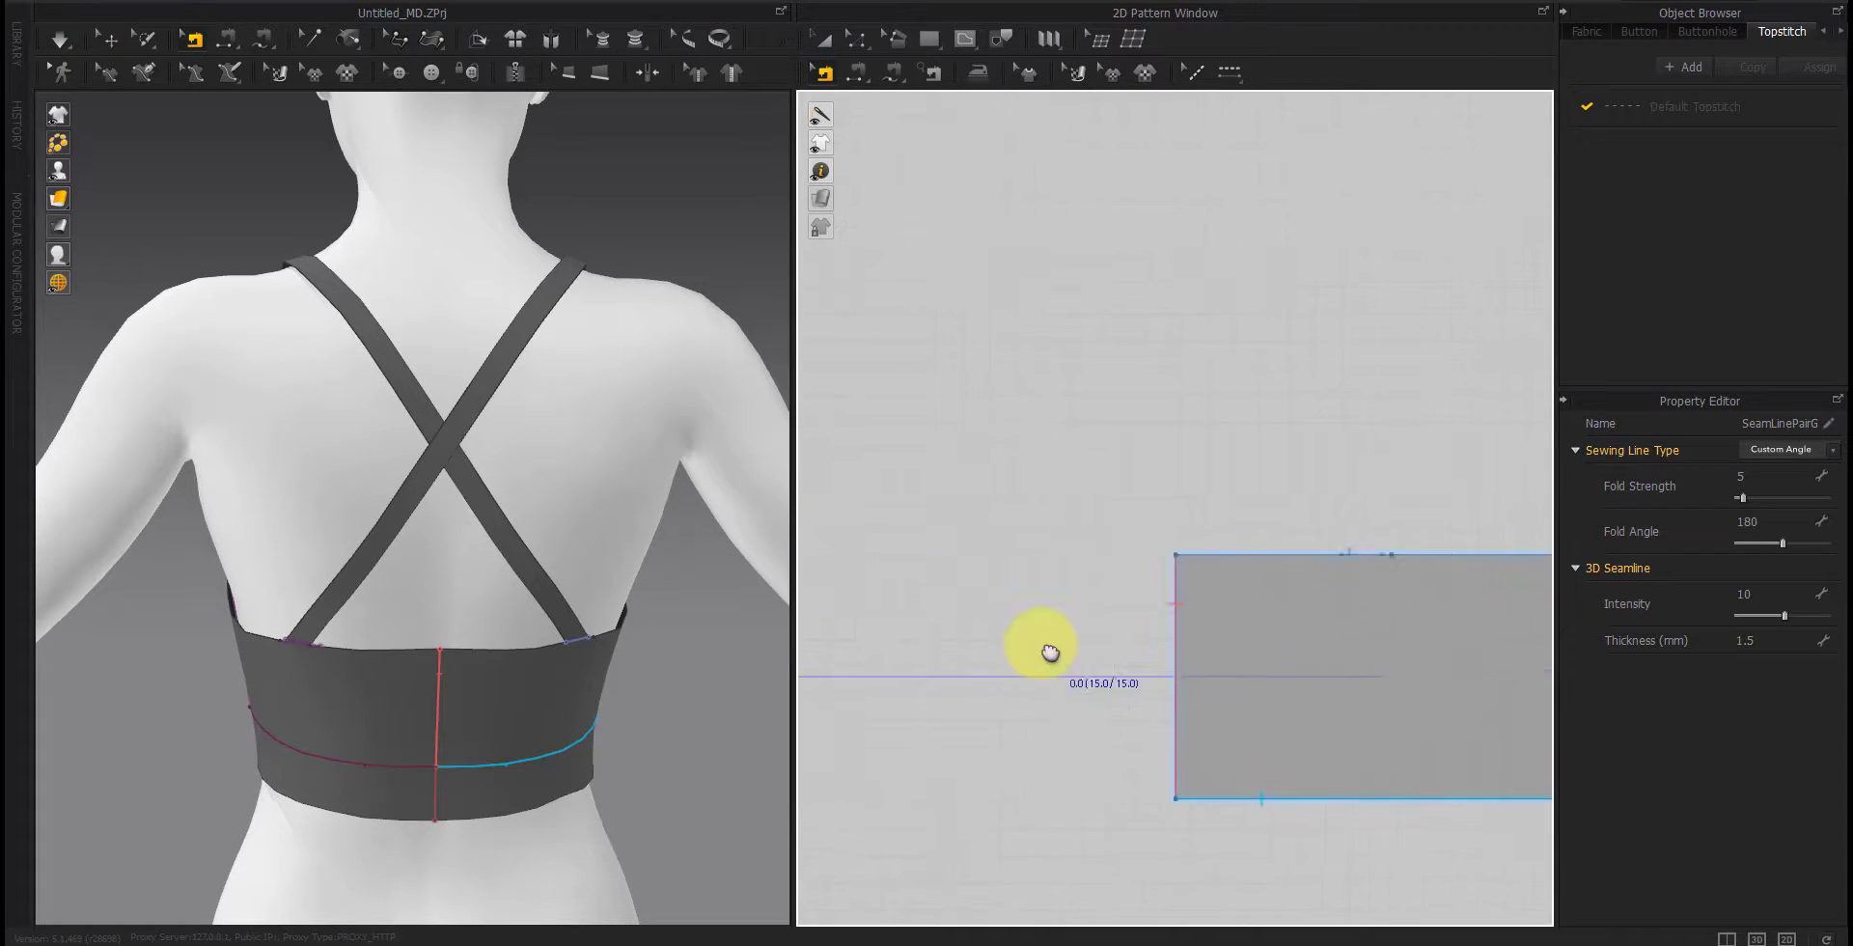
pyautogui.scroll(-5, 1332, 557)
pyautogui.press('space')
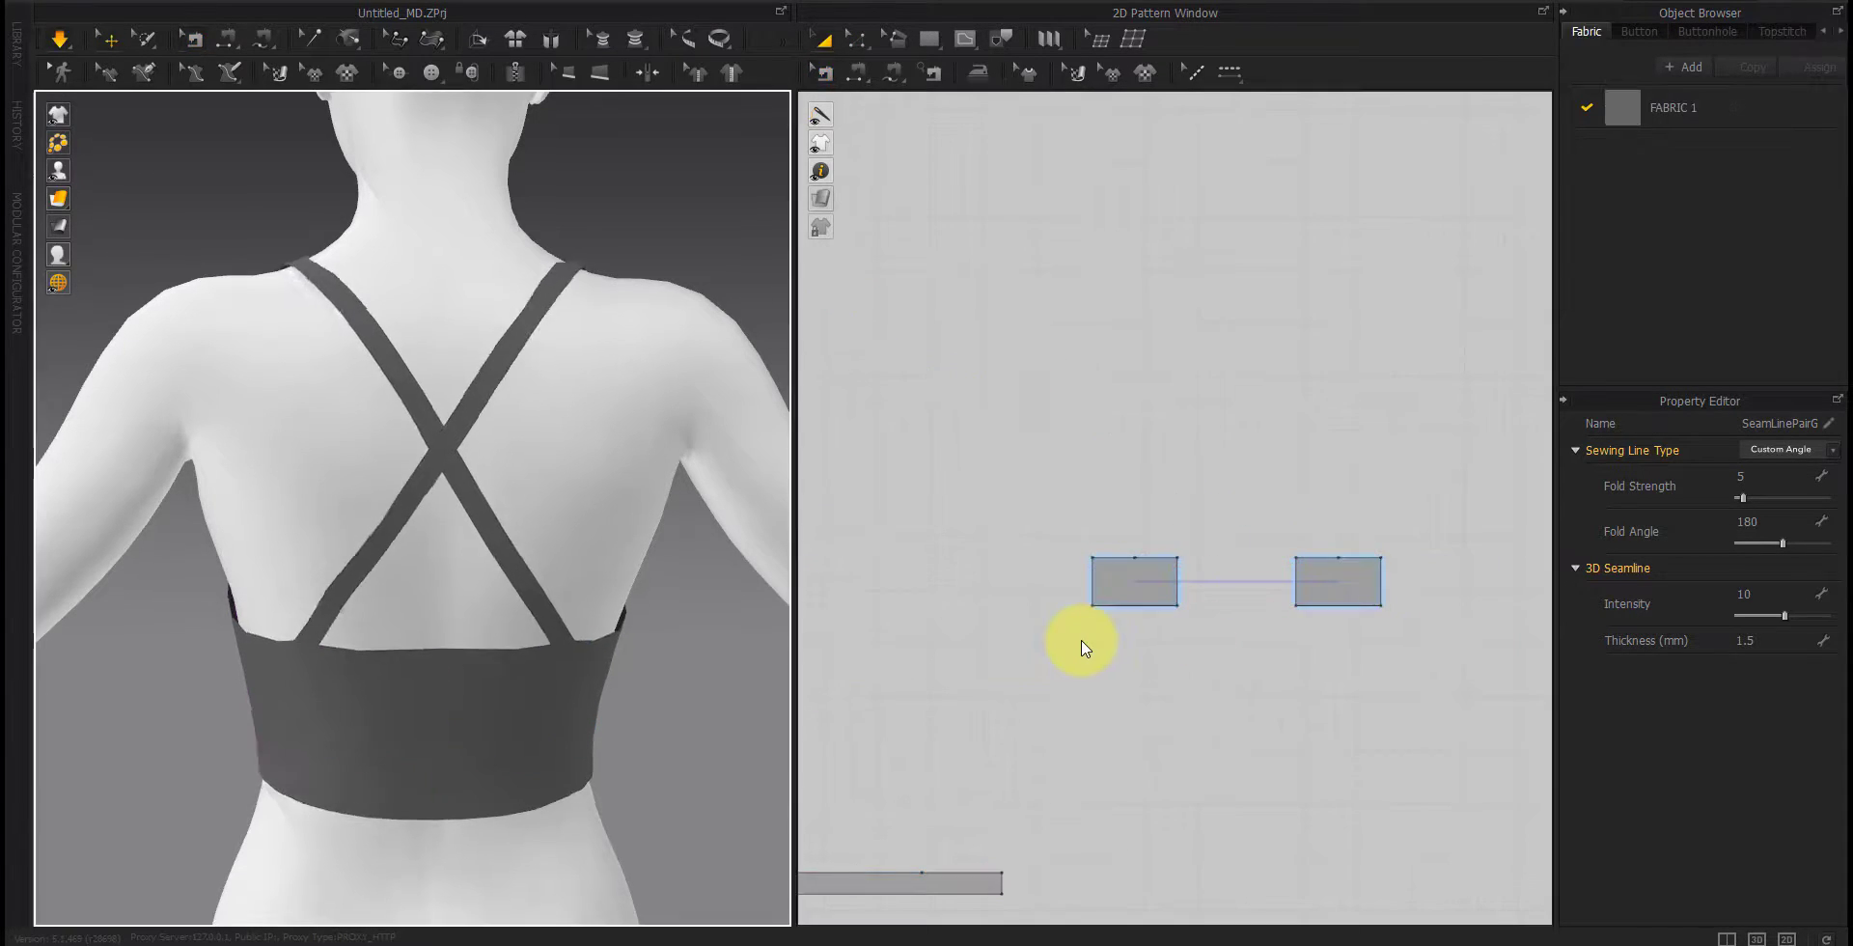
# Step: Pull the strap on the avatar's shoulder during simulation to refine its position
pyautogui.moveTo(666, 710); pyautogui.dragTo(413, 567, button='right')
pyautogui.click(320, 479)
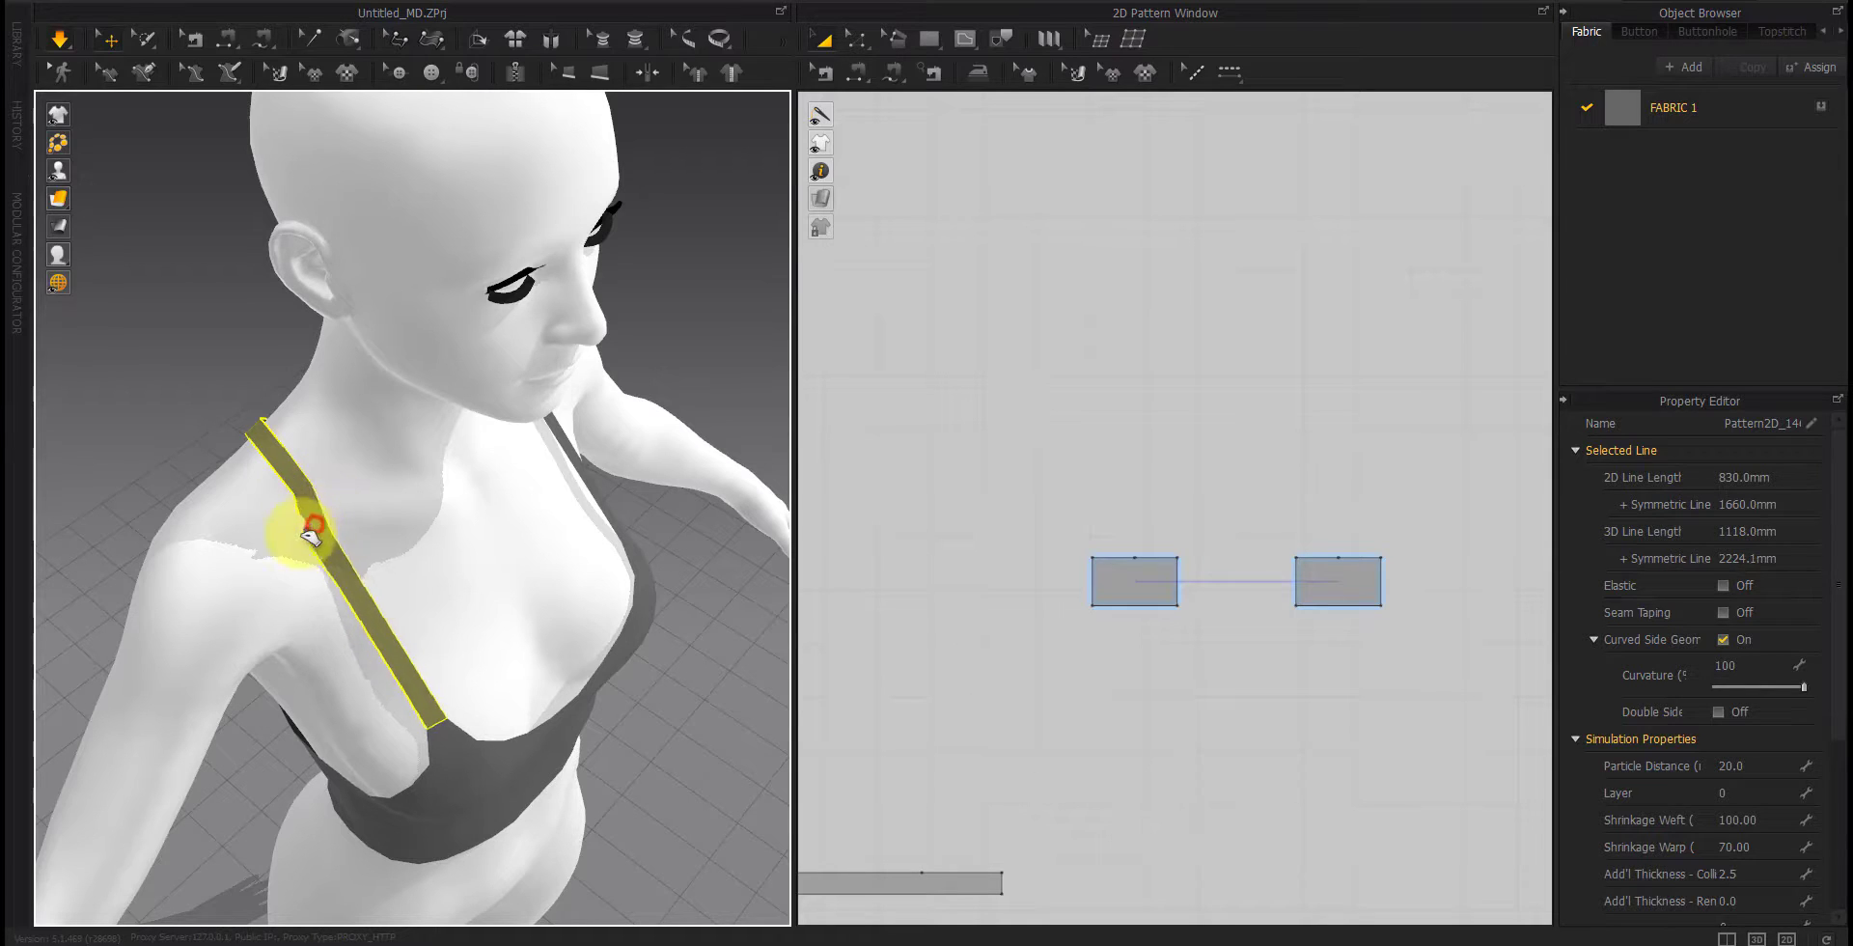
pyautogui.moveTo(311, 482); pyautogui.dragTo(601, 535, button='right')
pyautogui.press('b')
pyautogui.click(645, 719)
pyautogui.press('z')
# Step: Select both front pieces, stop the simulation and try moving them vertically over the band on the avatar
pyautogui.scroll(4, 1131, 669)
pyautogui.scroll(-7, 1067, 684)
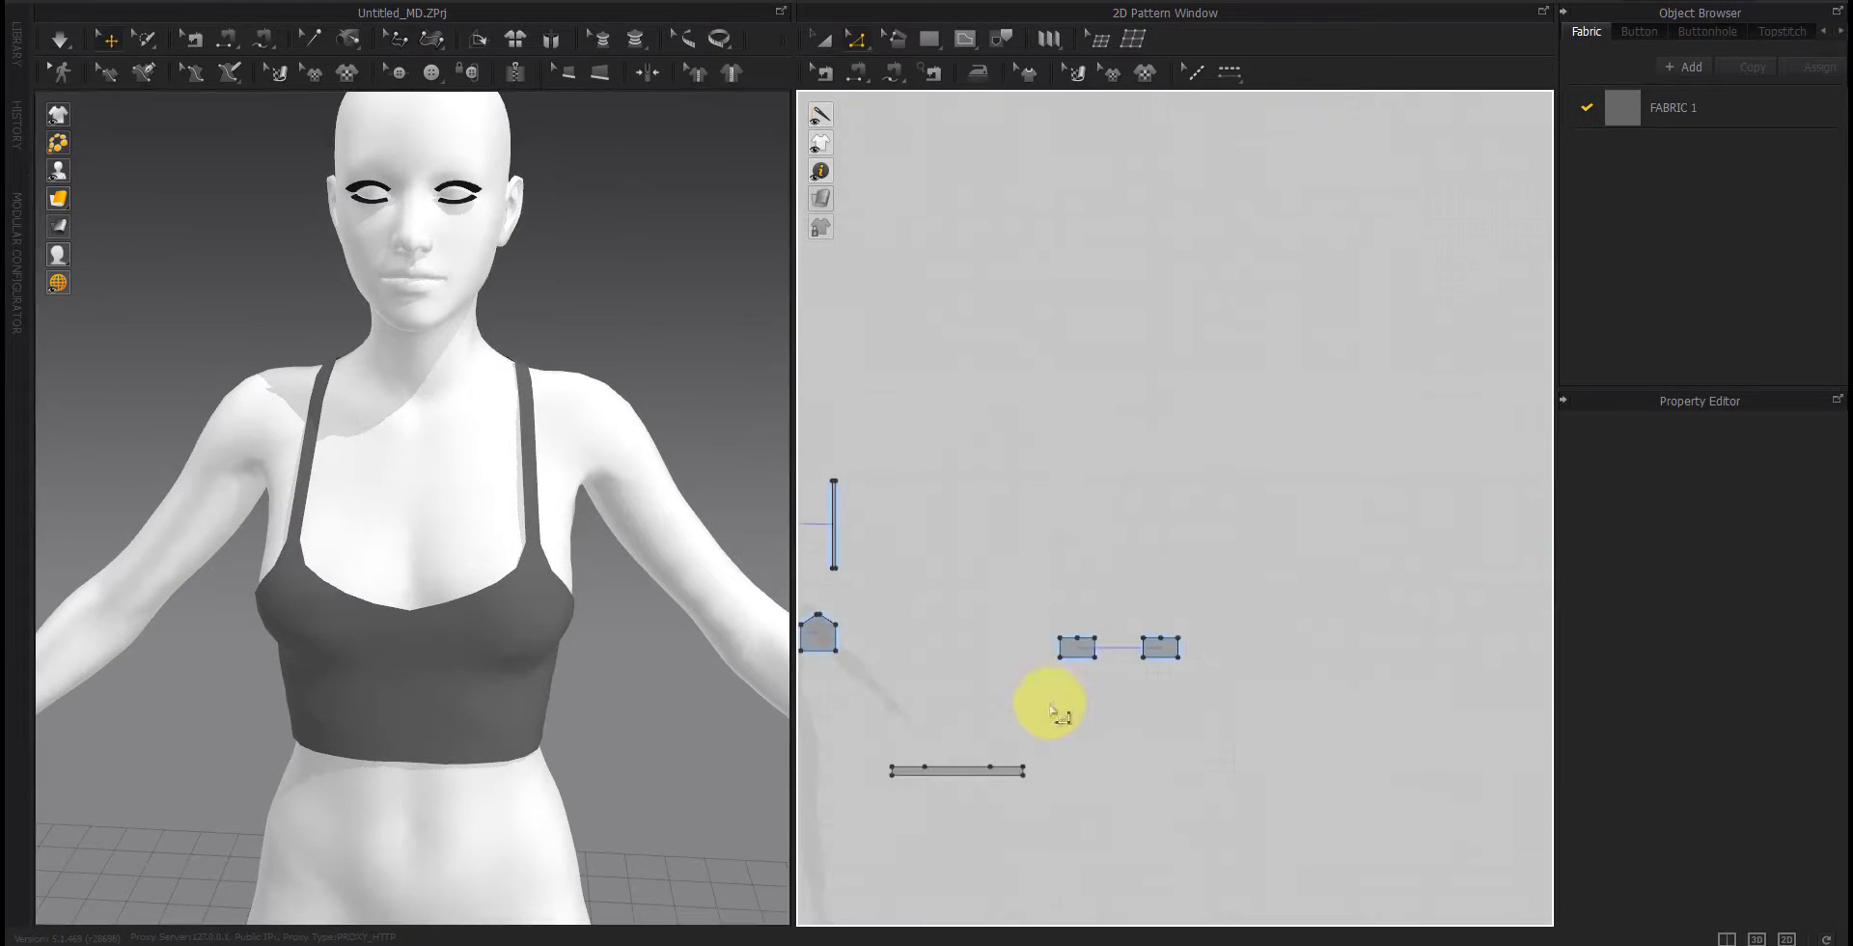
pyautogui.moveTo(1051, 705); pyautogui.dragTo(1203, 675, button='middle')
pyautogui.moveTo(654, 661); pyautogui.dragTo(608, 726, button='right')
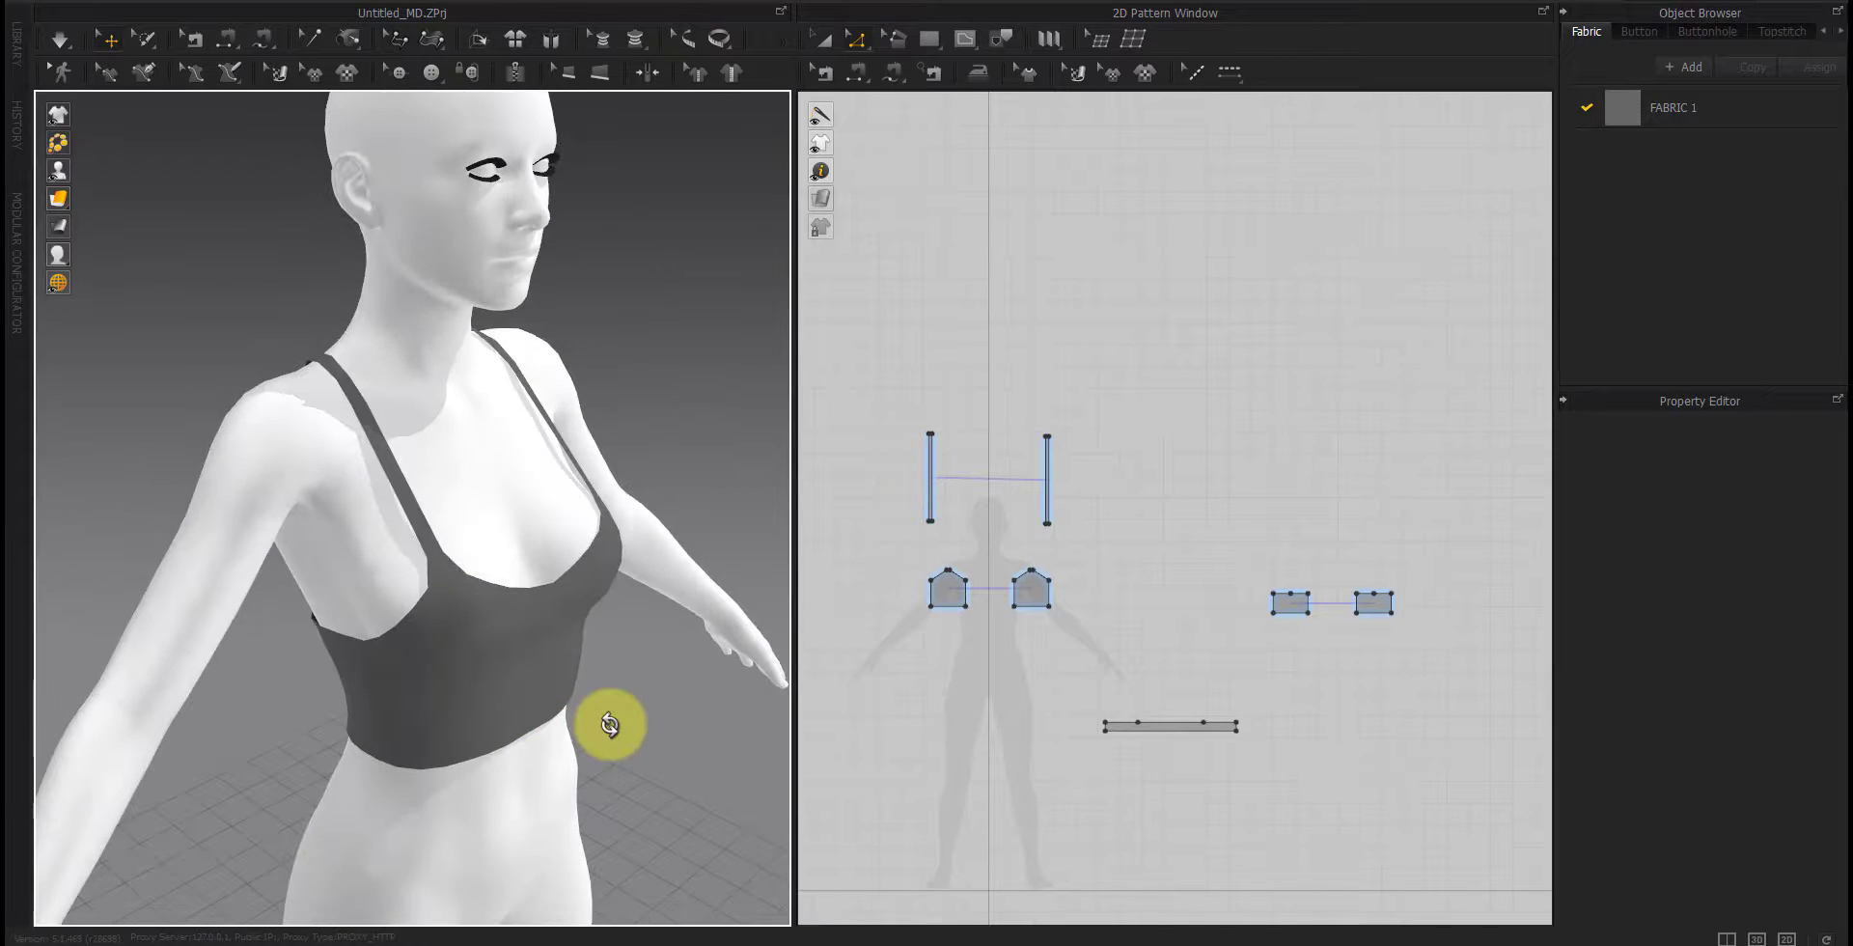
pyautogui.click(562, 640)
pyautogui.keyDown('shift'); pyautogui.click(526, 642); pyautogui.keyUp('shift')
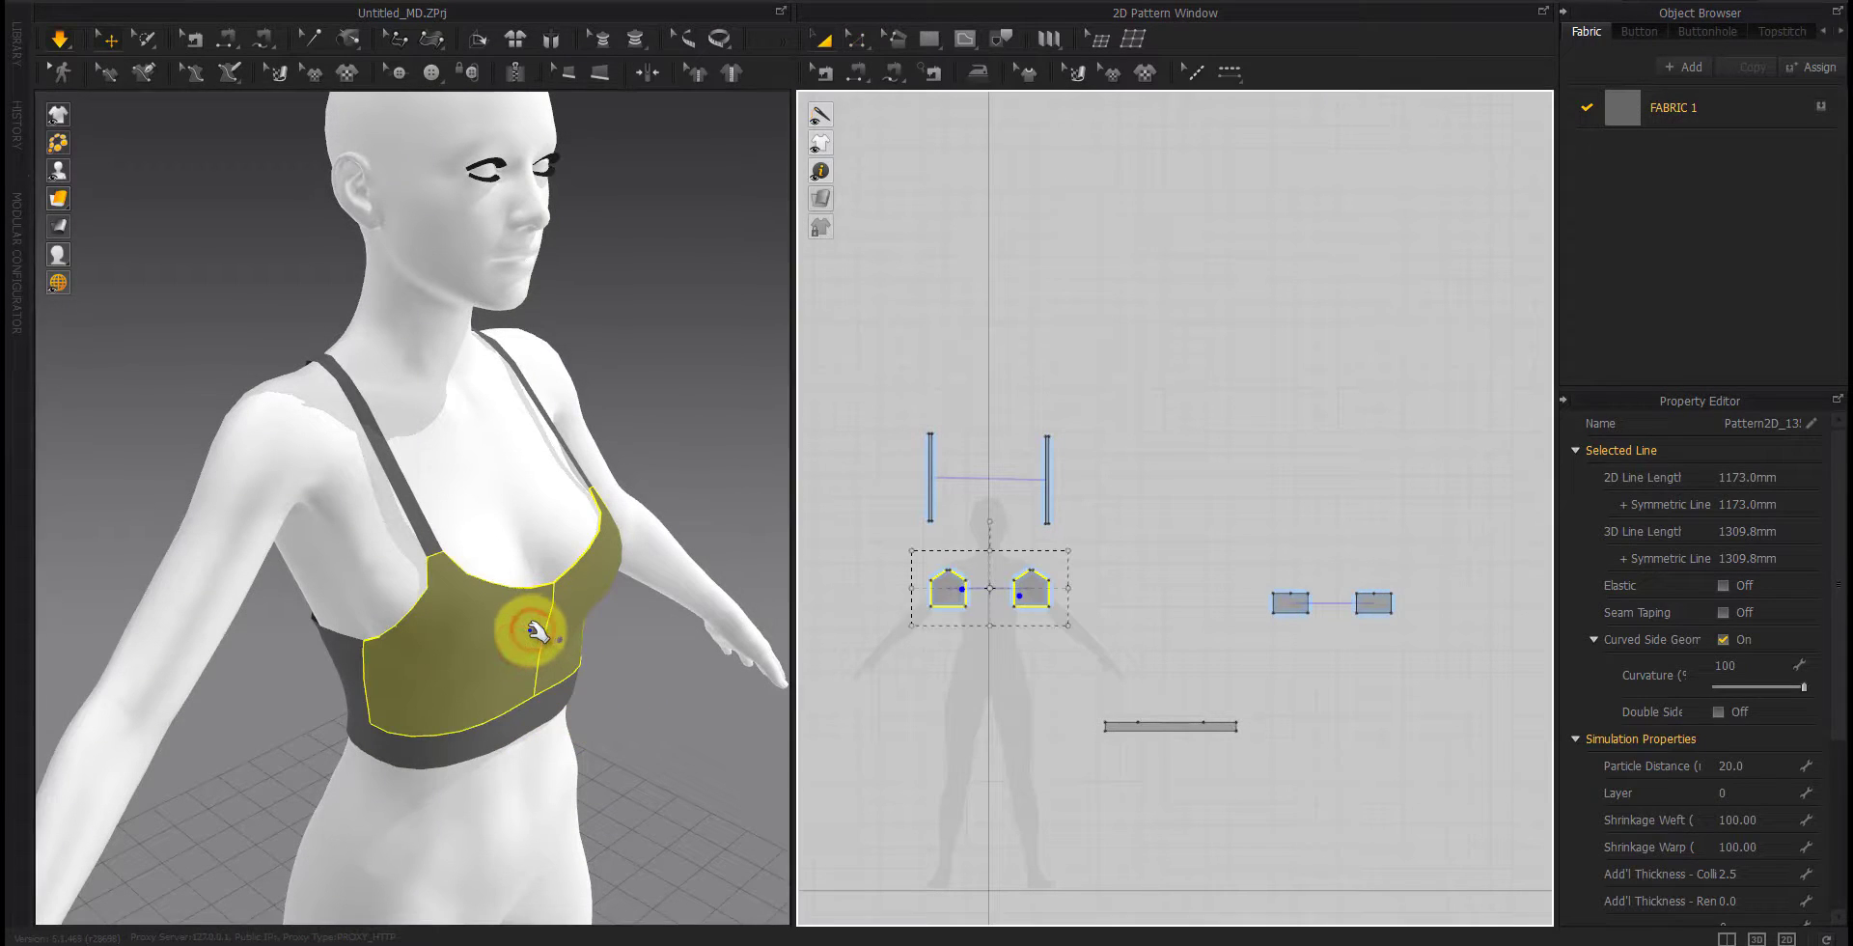
pyautogui.press('space')
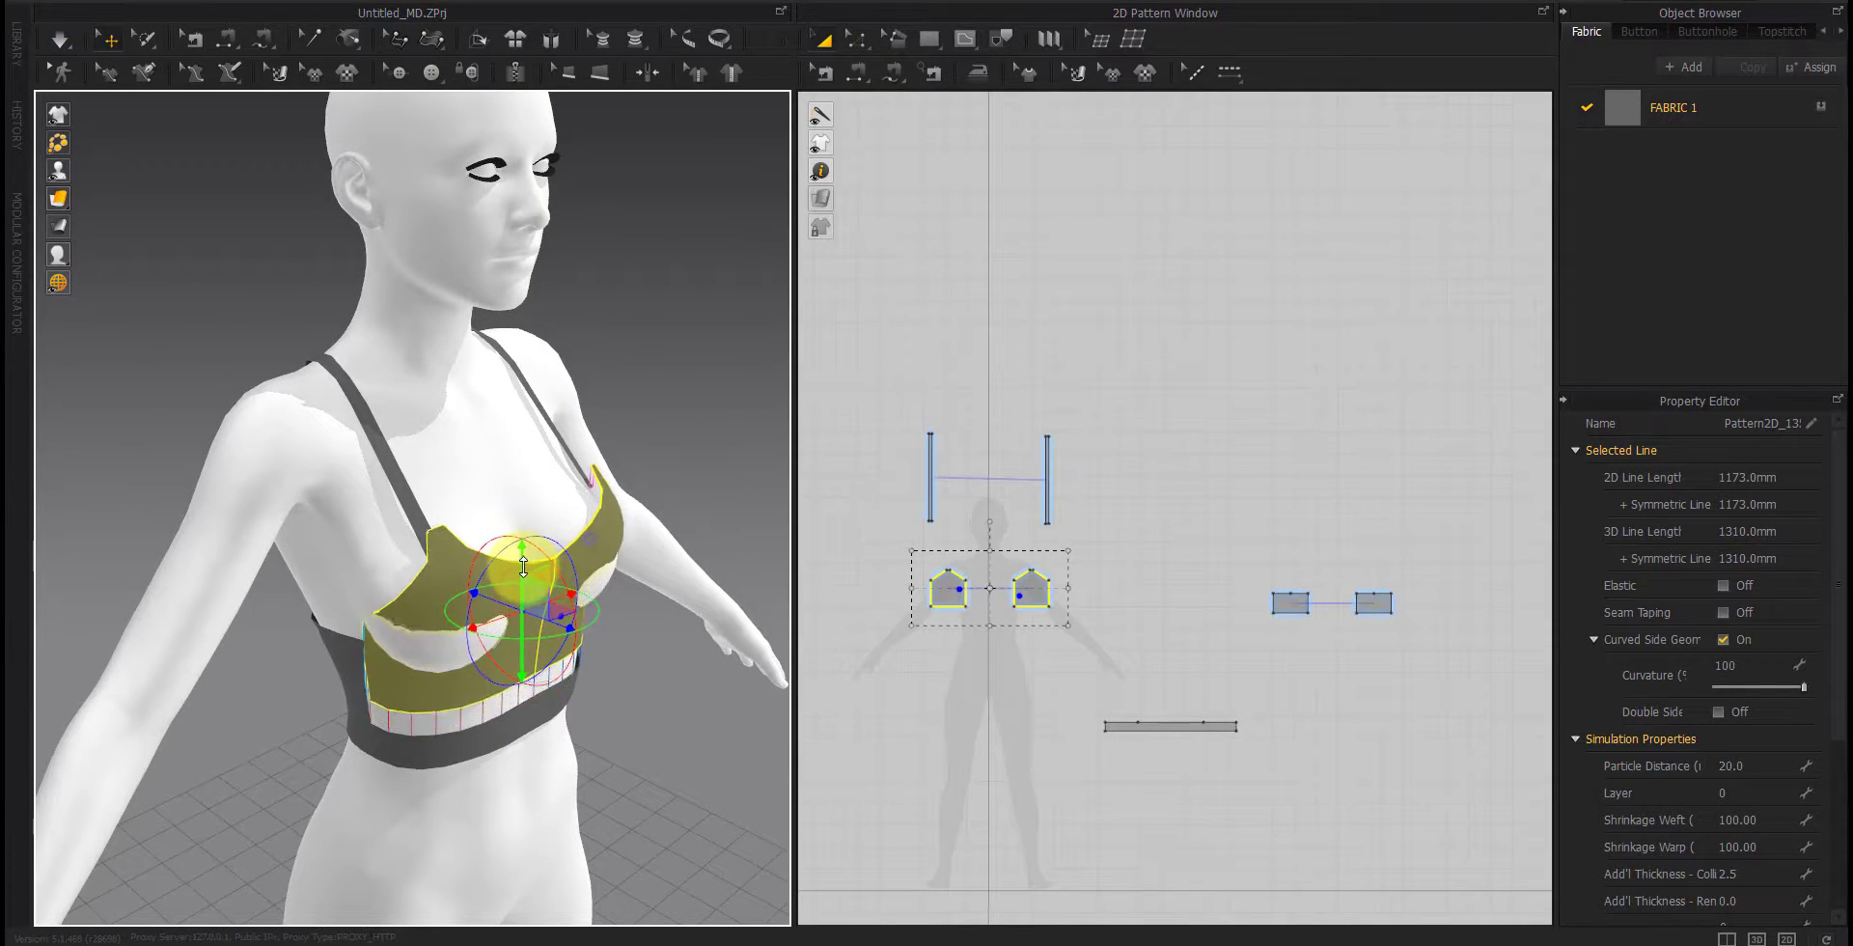
pyautogui.moveTo(579, 646); pyautogui.dragTo(589, 720, button='right')
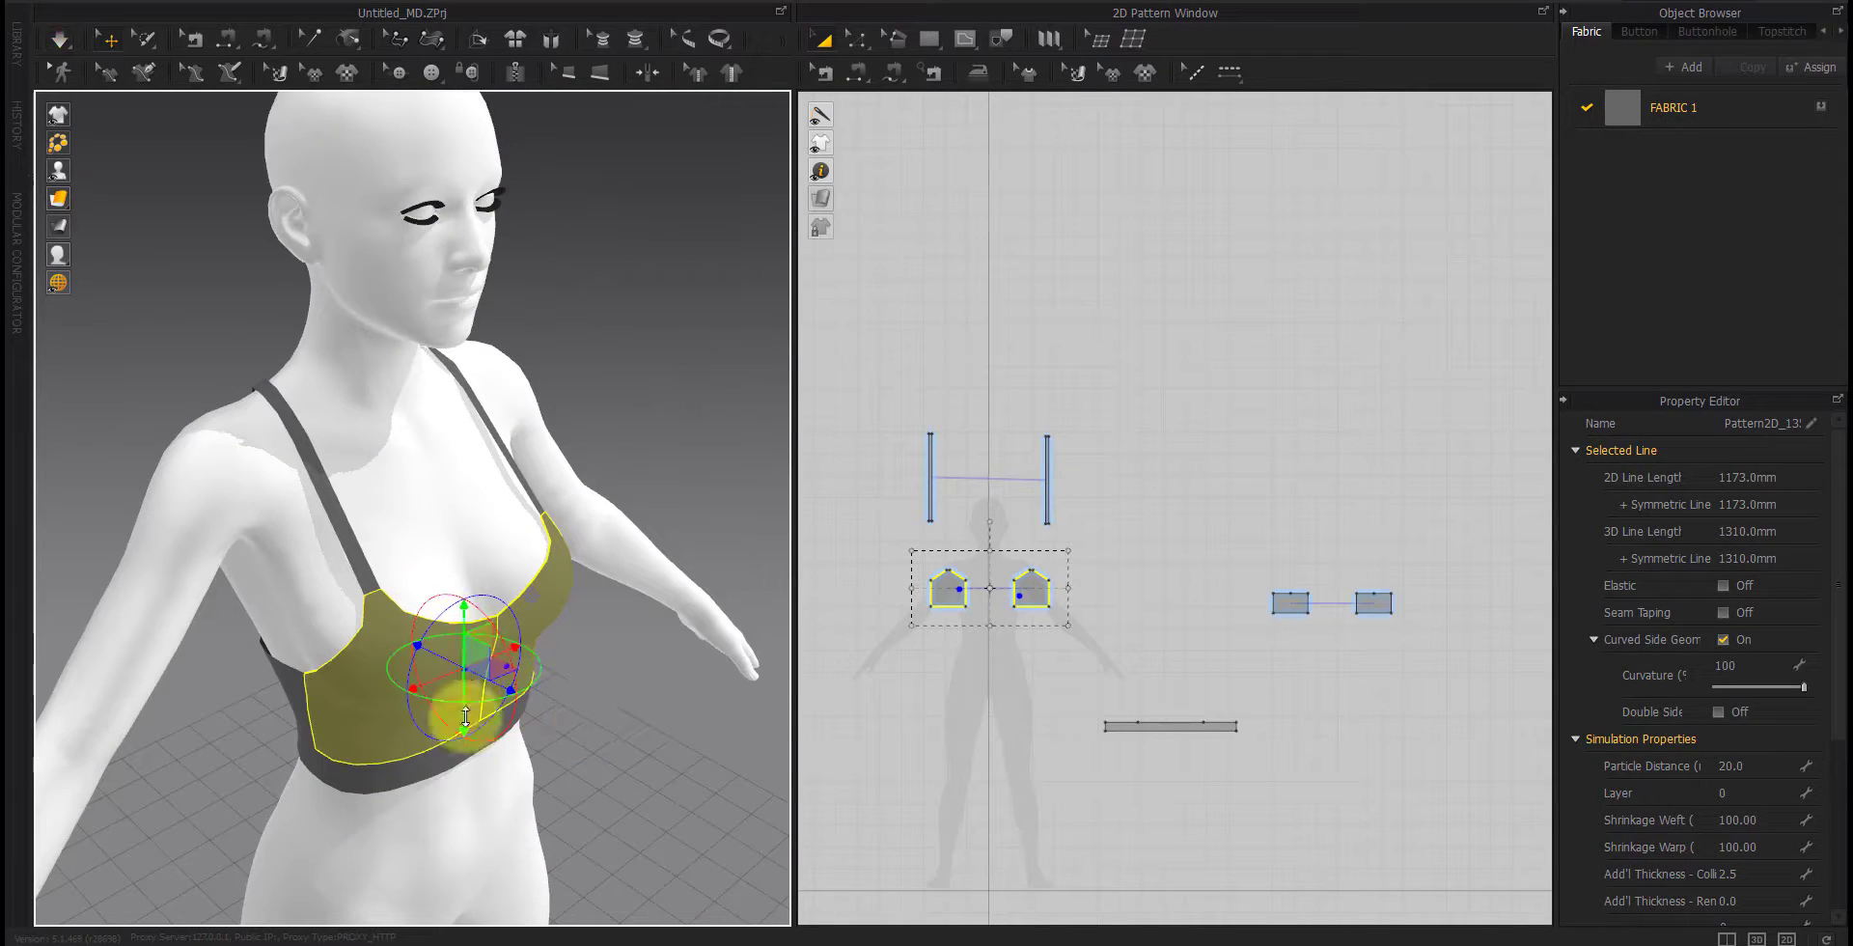
# Step: Move both front pieces up from the band on the avatar, select the two back pieces and resimulate
pyautogui.click(426, 762)
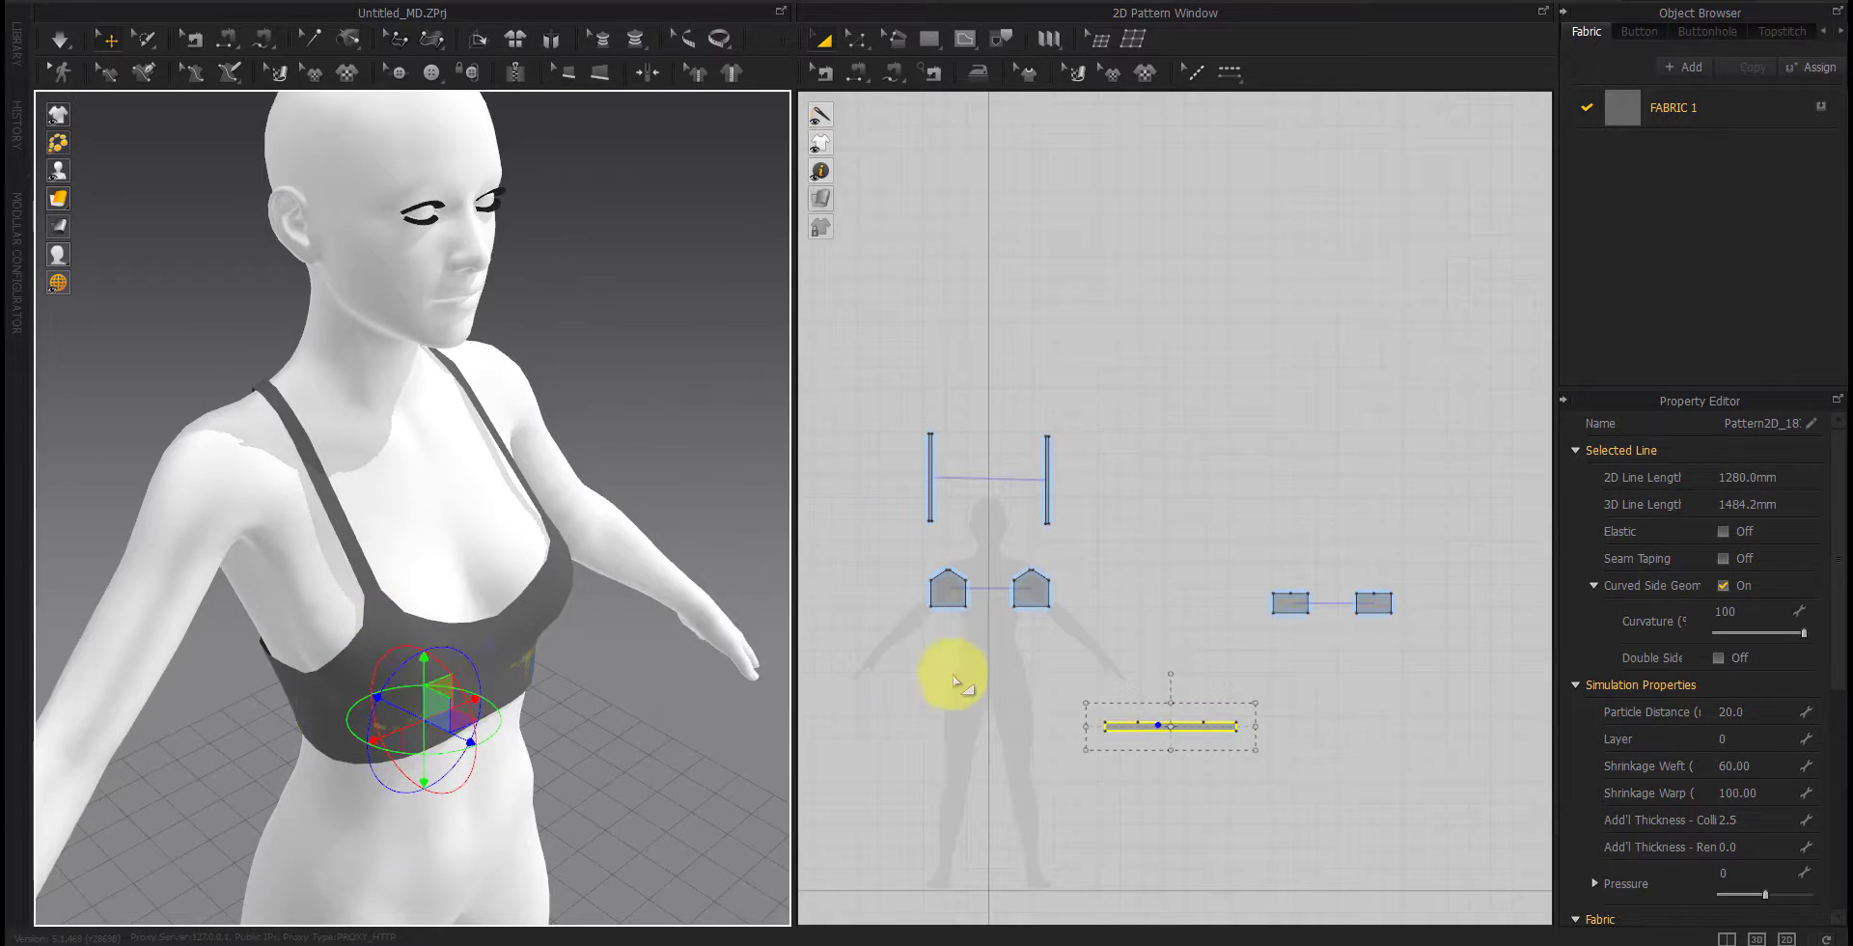
pyautogui.moveTo(951, 680); pyautogui.dragTo(1101, 557)
pyautogui.moveTo(460, 573); pyautogui.dragTo(464, 524)
pyautogui.moveTo(1468, 563); pyautogui.dragTo(1250, 642)
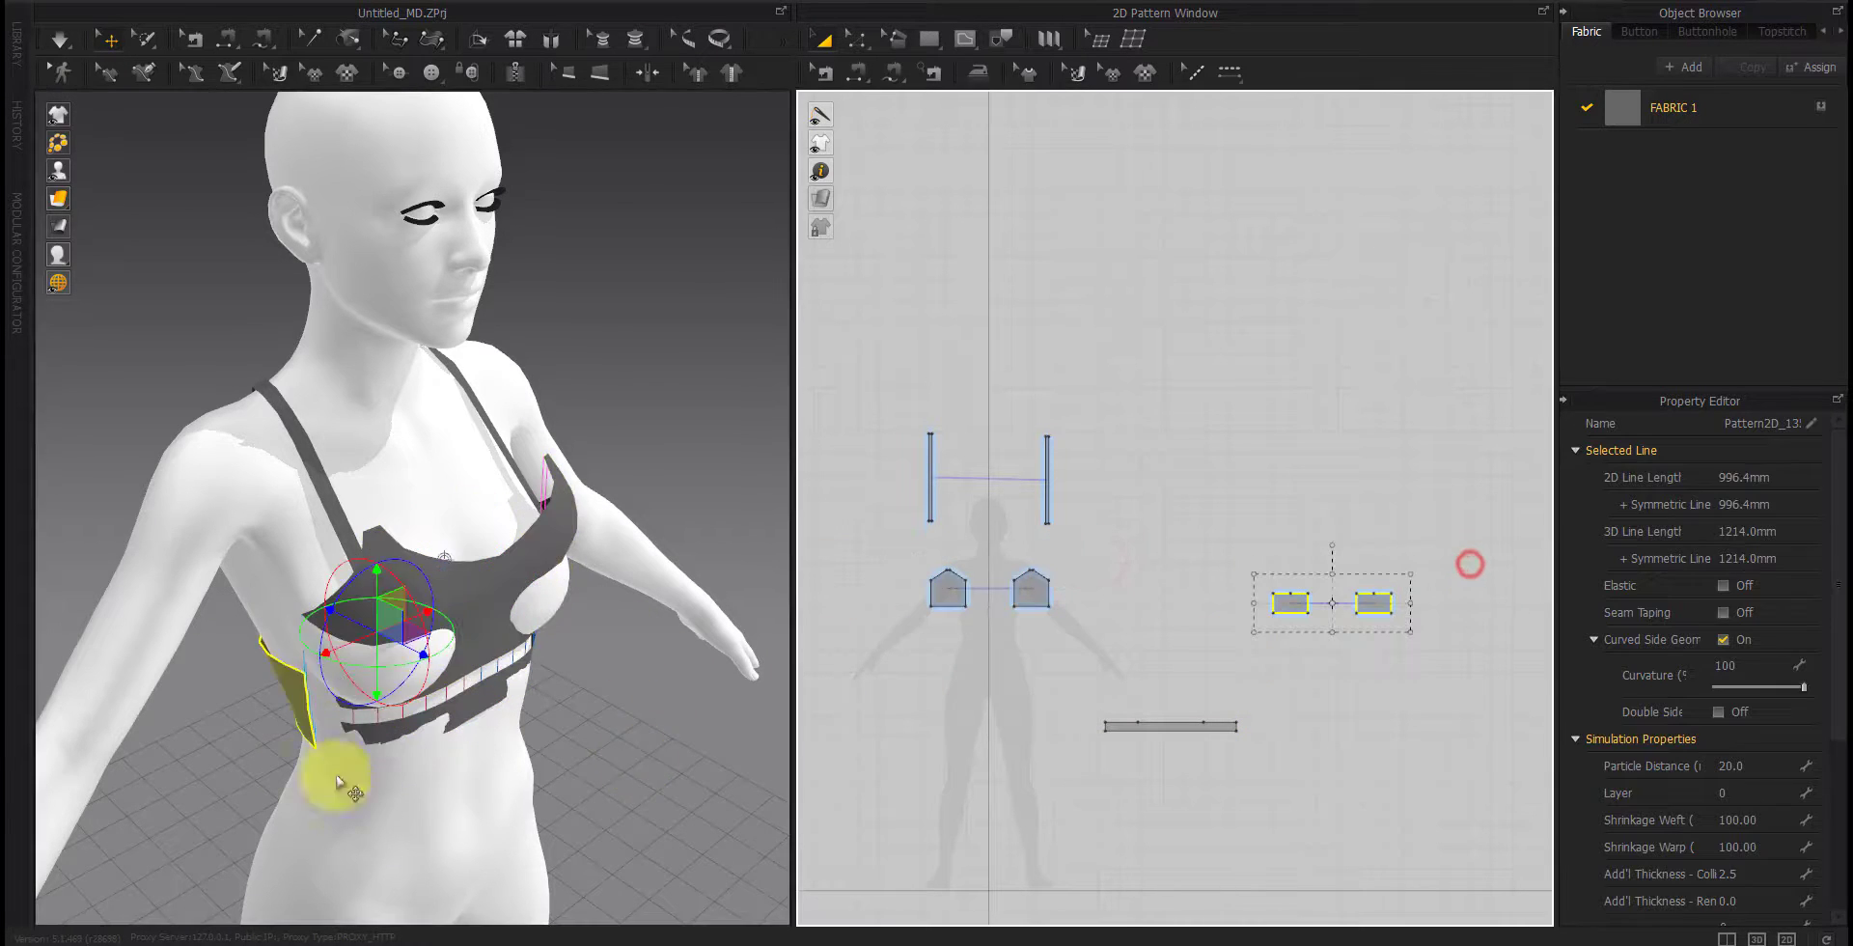
pyautogui.moveTo(338, 778); pyautogui.dragTo(316, 620, button='right')
pyautogui.press('space')
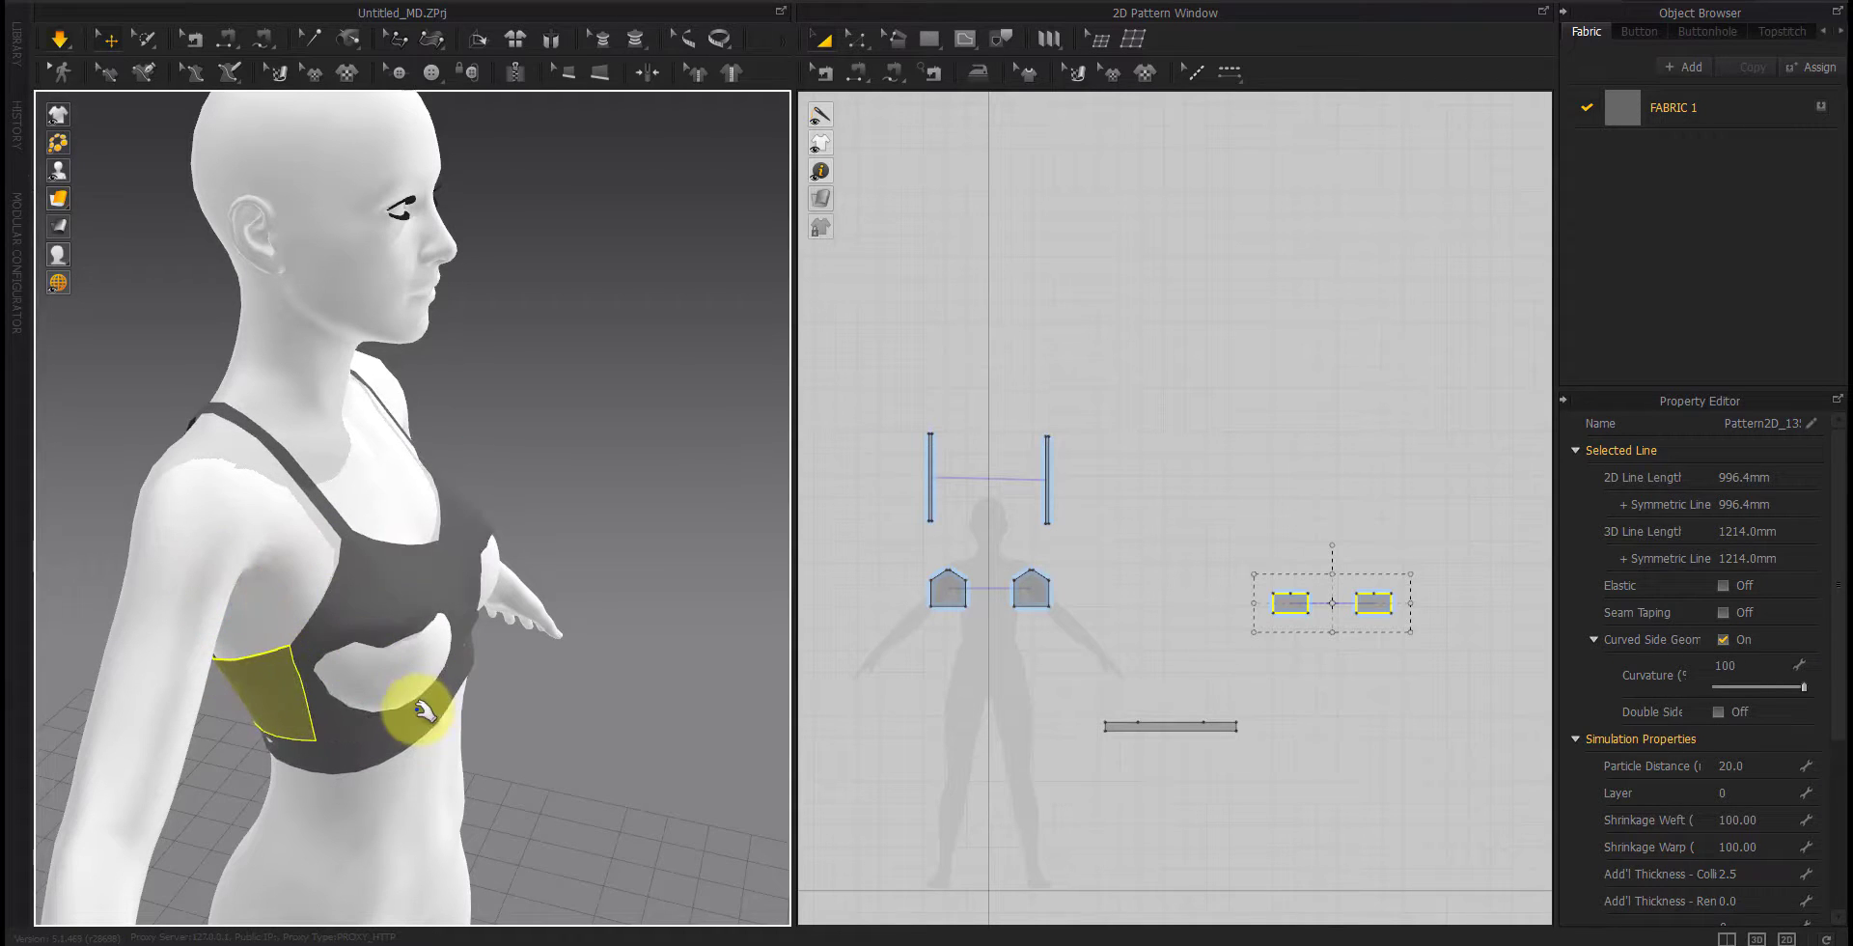
# Step: Pull the garment's side and the back of the underbust band on the avatar during simulation to adjust their fit
pyautogui.moveTo(418, 711); pyautogui.dragTo(337, 709)
pyautogui.moveTo(333, 712); pyautogui.dragTo(380, 670, button='right')
pyautogui.moveTo(381, 669); pyautogui.dragTo(353, 673)
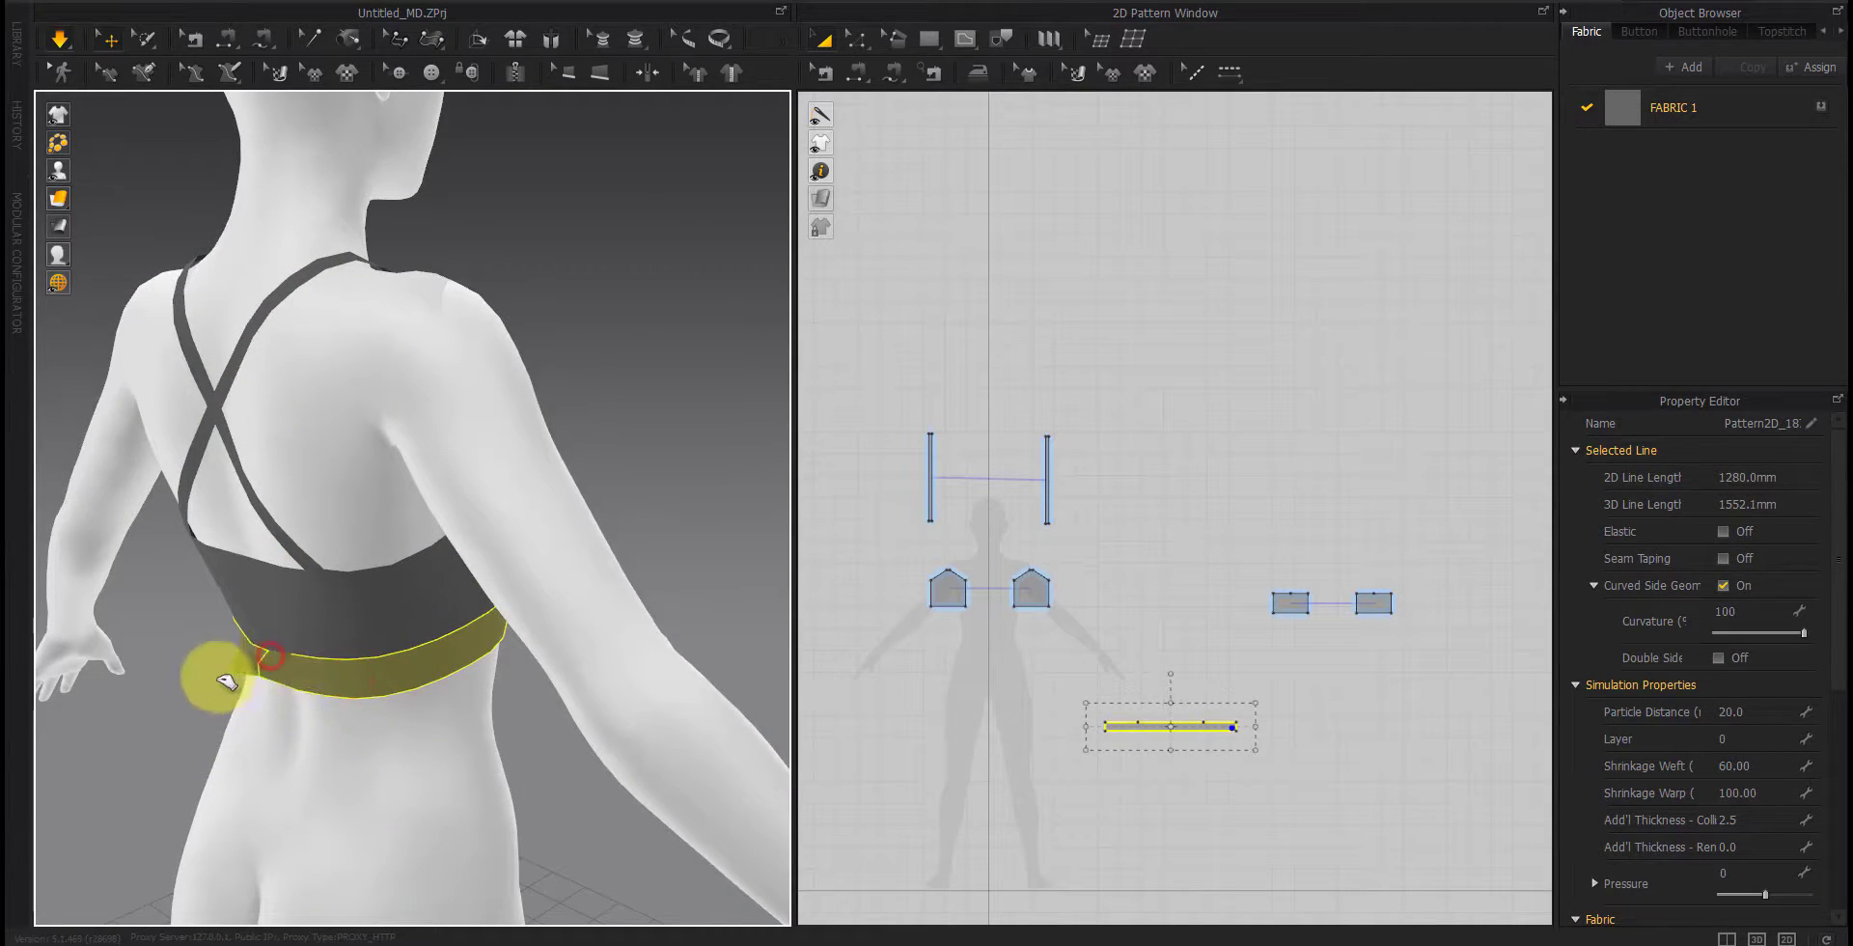
pyautogui.moveTo(227, 683); pyautogui.dragTo(550, 641, button='right')
# Step: Pull the front piece outward during simulation until the fabric covers the avatar's exposed bust
pyautogui.moveTo(555, 632); pyautogui.dragTo(815, 528)
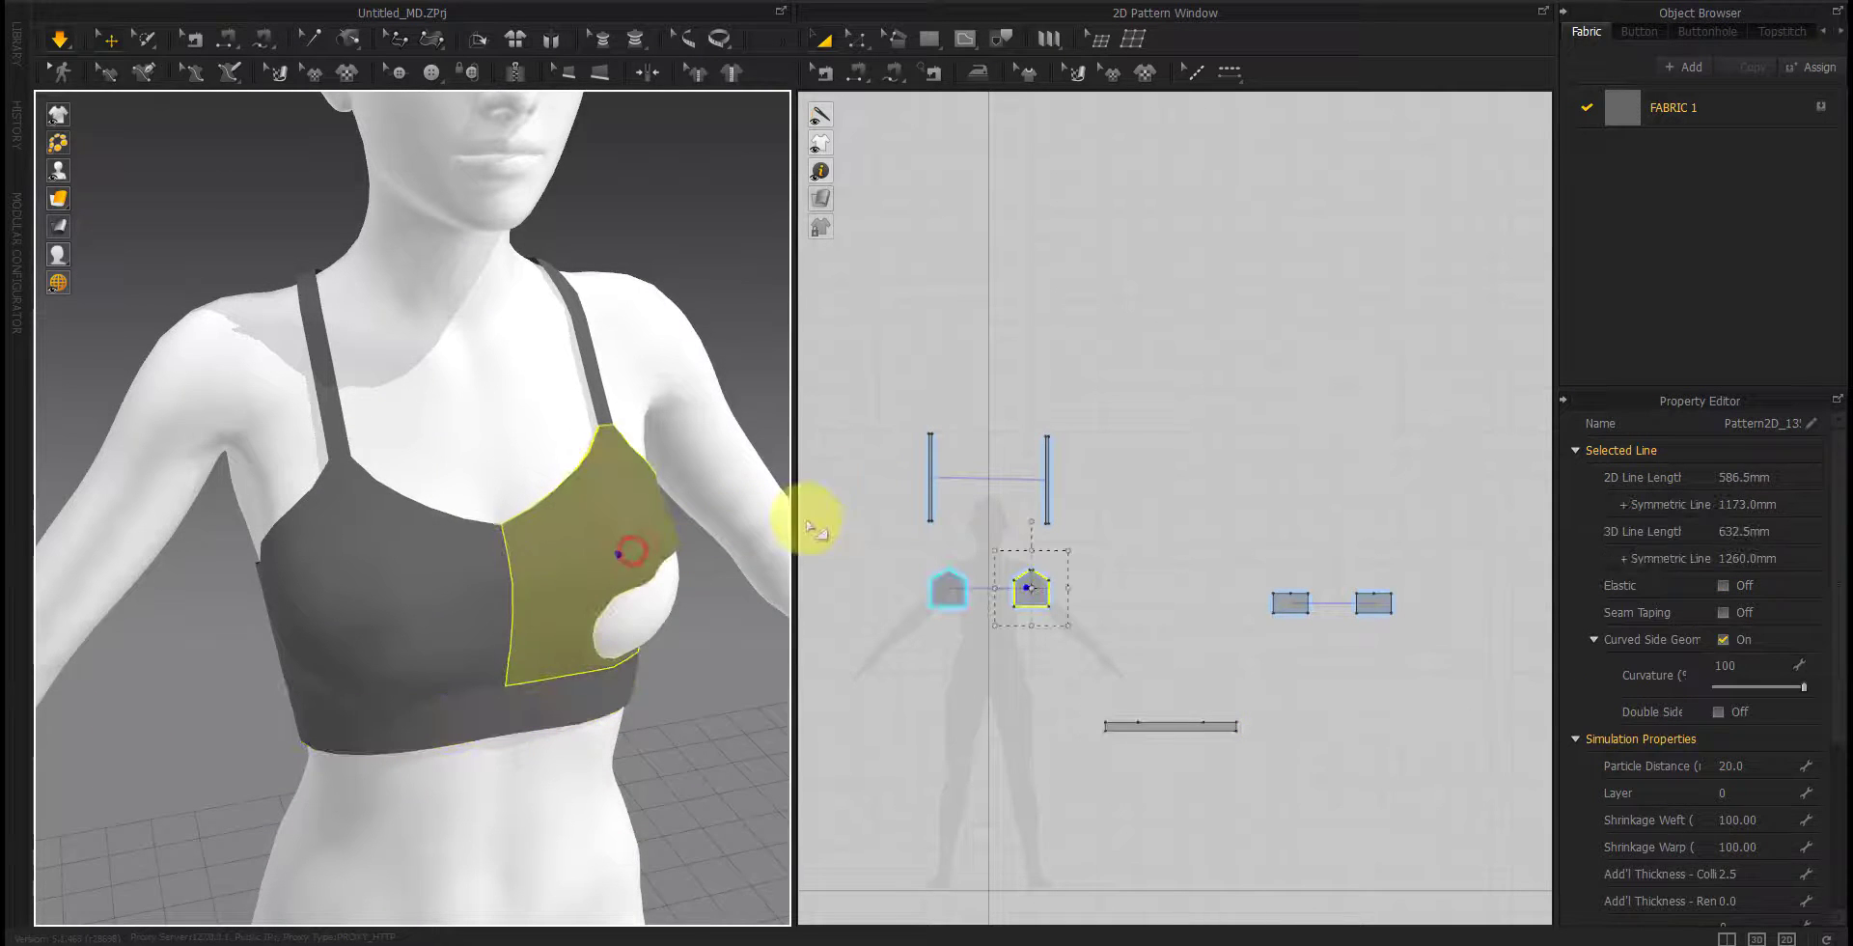
pyautogui.moveTo(606, 648); pyautogui.dragTo(677, 645)
pyautogui.moveTo(677, 645); pyautogui.dragTo(521, 661, button='right')
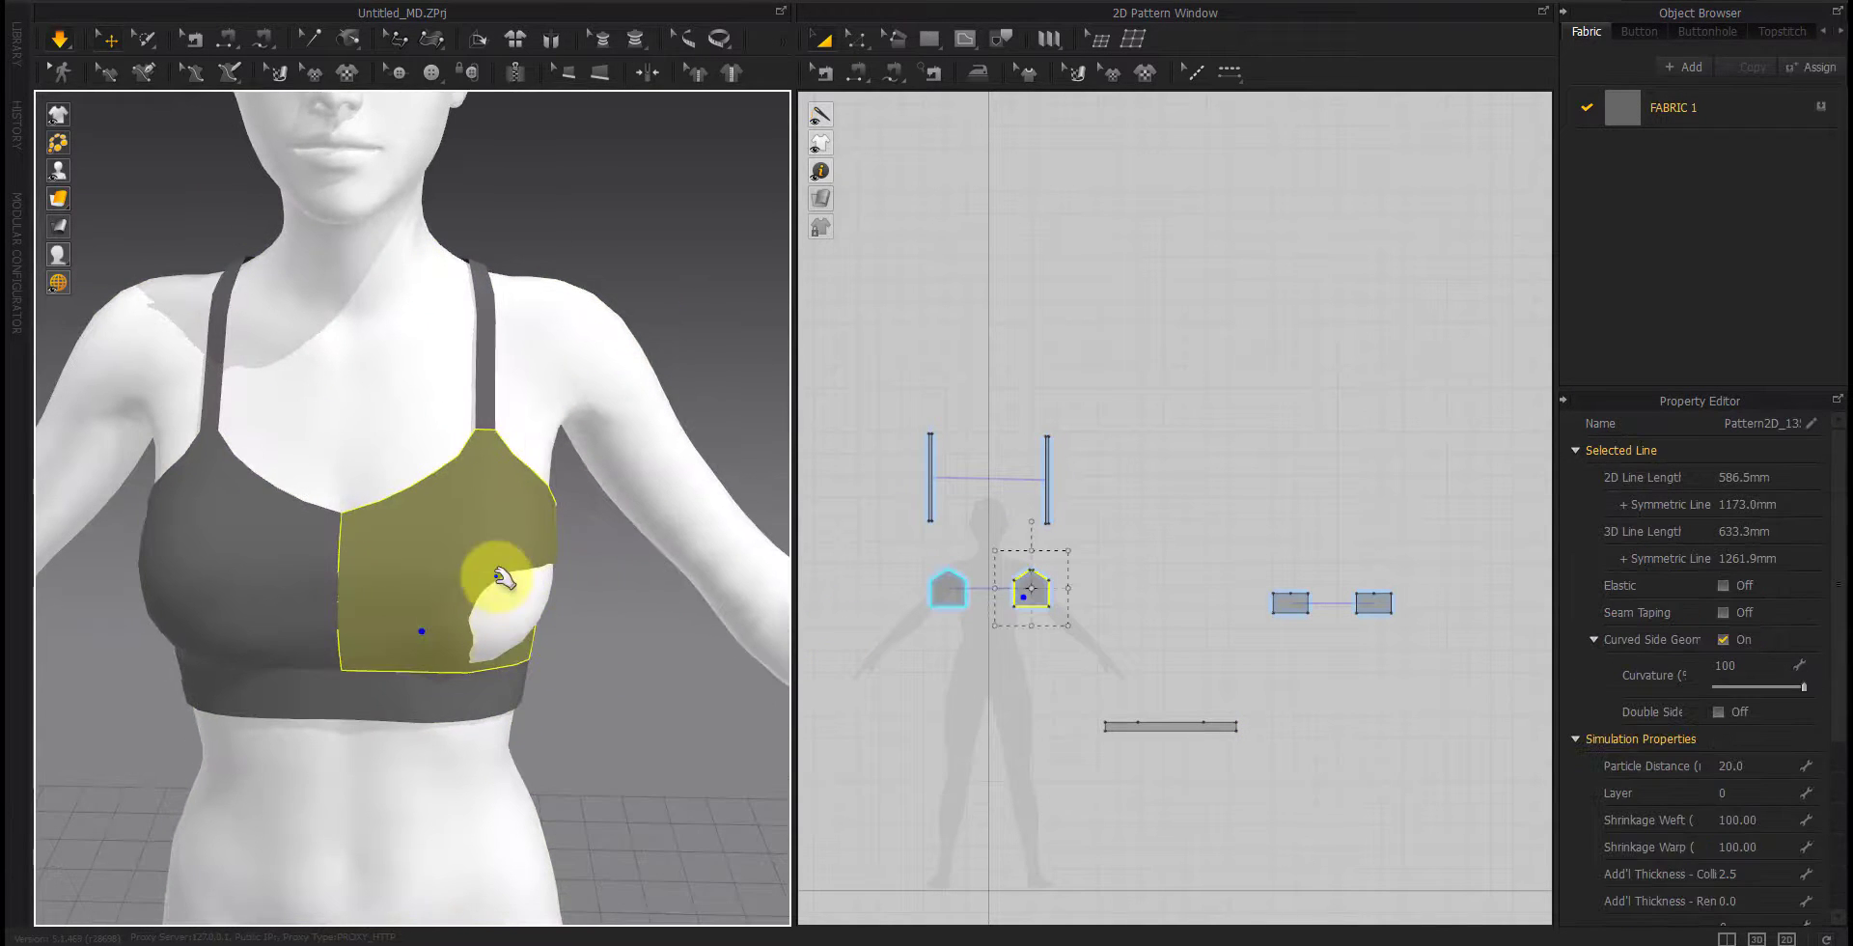
pyautogui.moveTo(497, 576); pyautogui.dragTo(669, 576)
pyautogui.scroll(-2, 550, 686)
pyautogui.click(586, 711)
pyautogui.moveTo(480, 735); pyautogui.dragTo(558, 761, button='middle')
pyautogui.moveTo(558, 760); pyautogui.dragTo(549, 730, button='right')
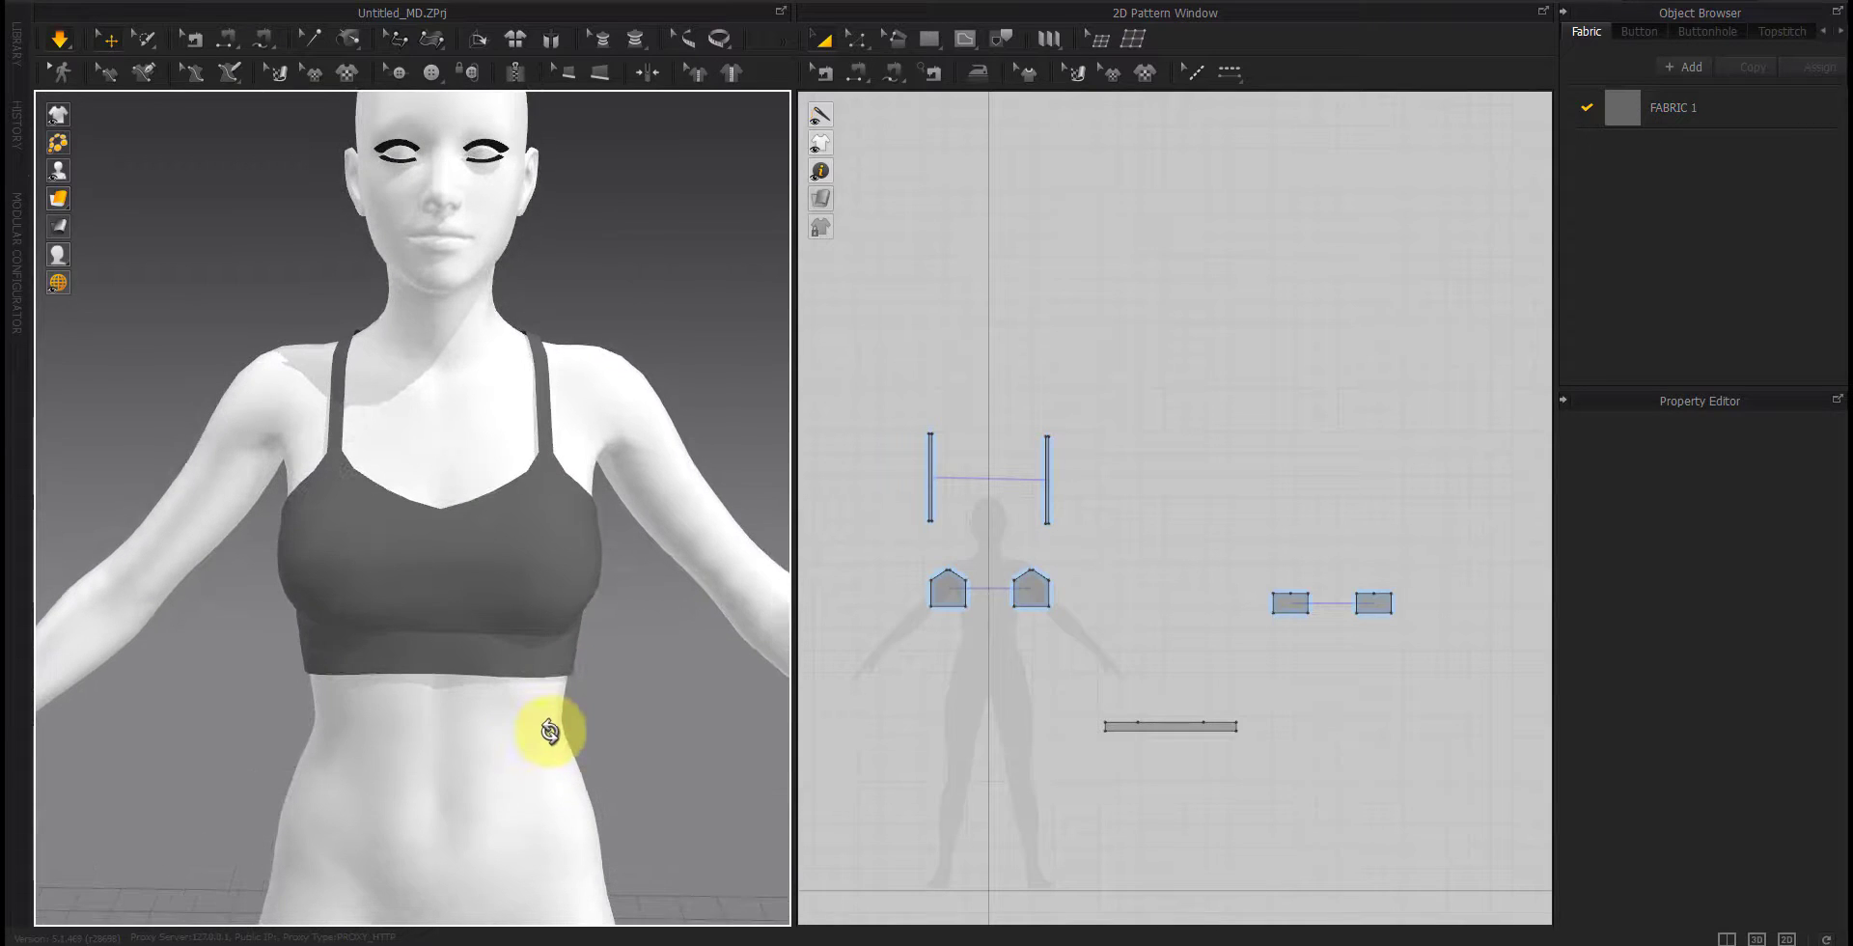
# Step: Set the underbust band's weft shrinkage to 50 and simulate the tighter fit
pyautogui.moveTo(1268, 704); pyautogui.dragTo(999, 770)
pyautogui.moveTo(637, 772)
pyautogui.mouseDown(button='right')
pyautogui.moveTo(604, 649)
pyautogui.moveTo(618, 752)
pyautogui.mouseUp(button='right')
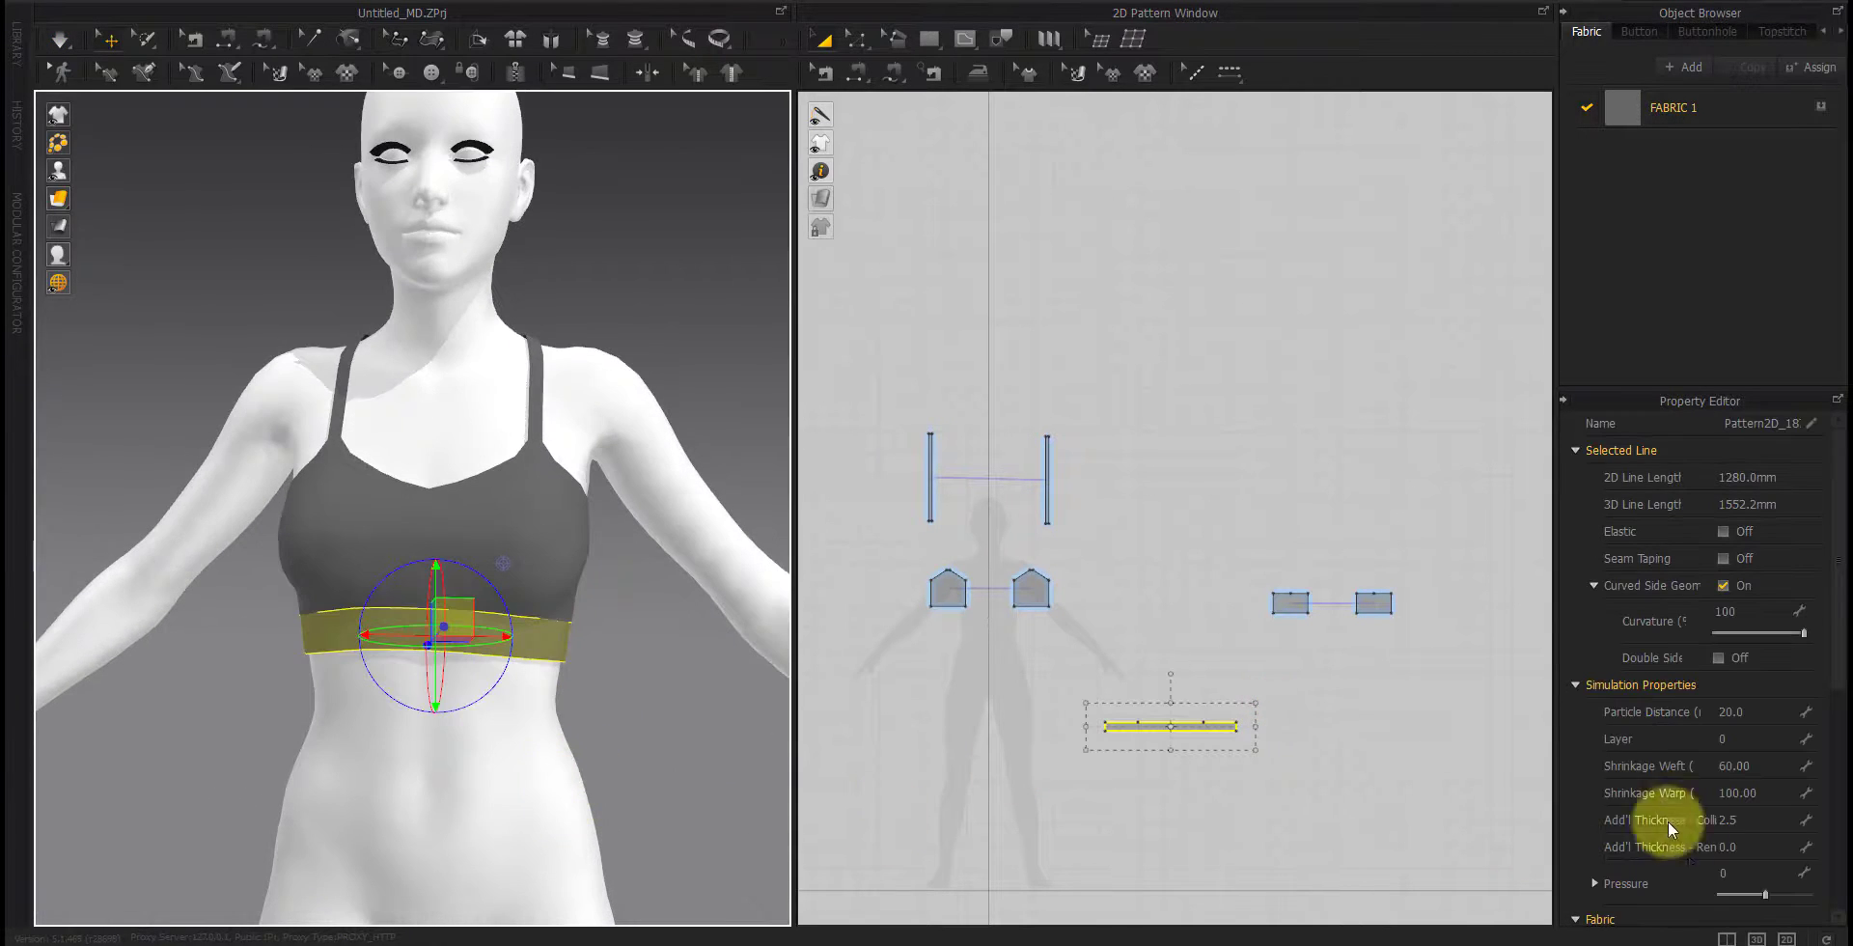
pyautogui.click(1763, 765)
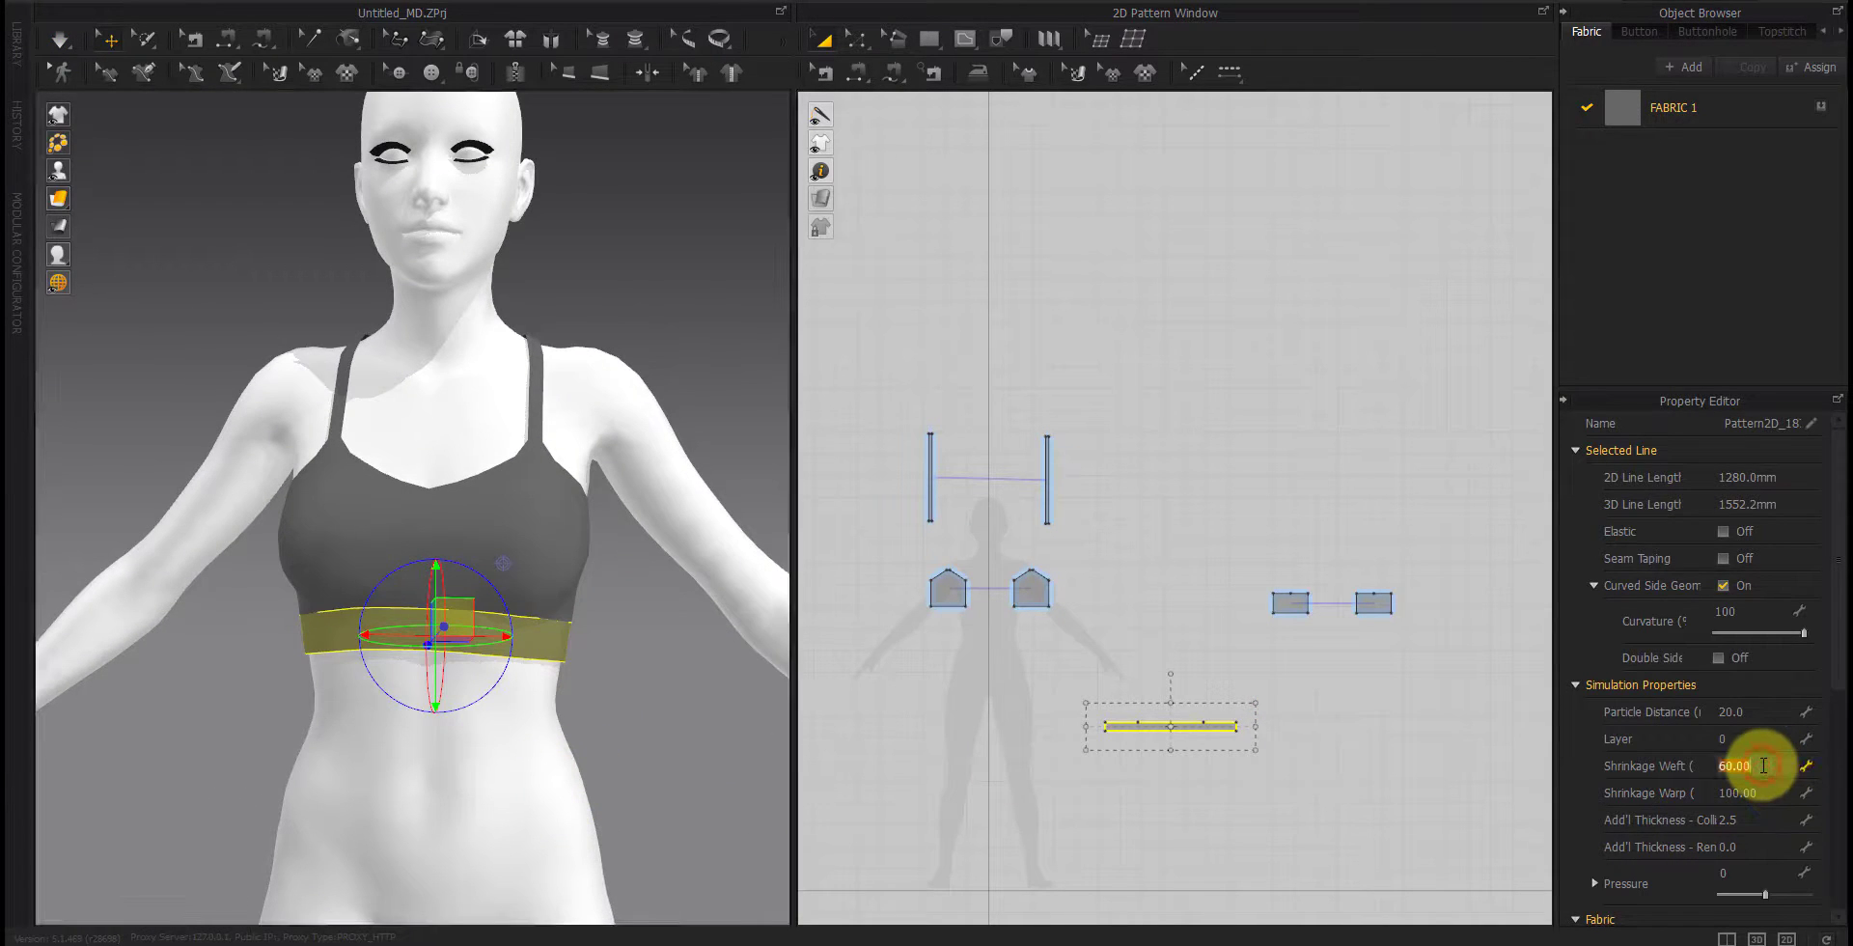
pyautogui.click(1419, 749)
pyautogui.press('space')
pyautogui.moveTo(734, 801); pyautogui.dragTo(827, 686, button='right')
pyautogui.click(1210, 725)
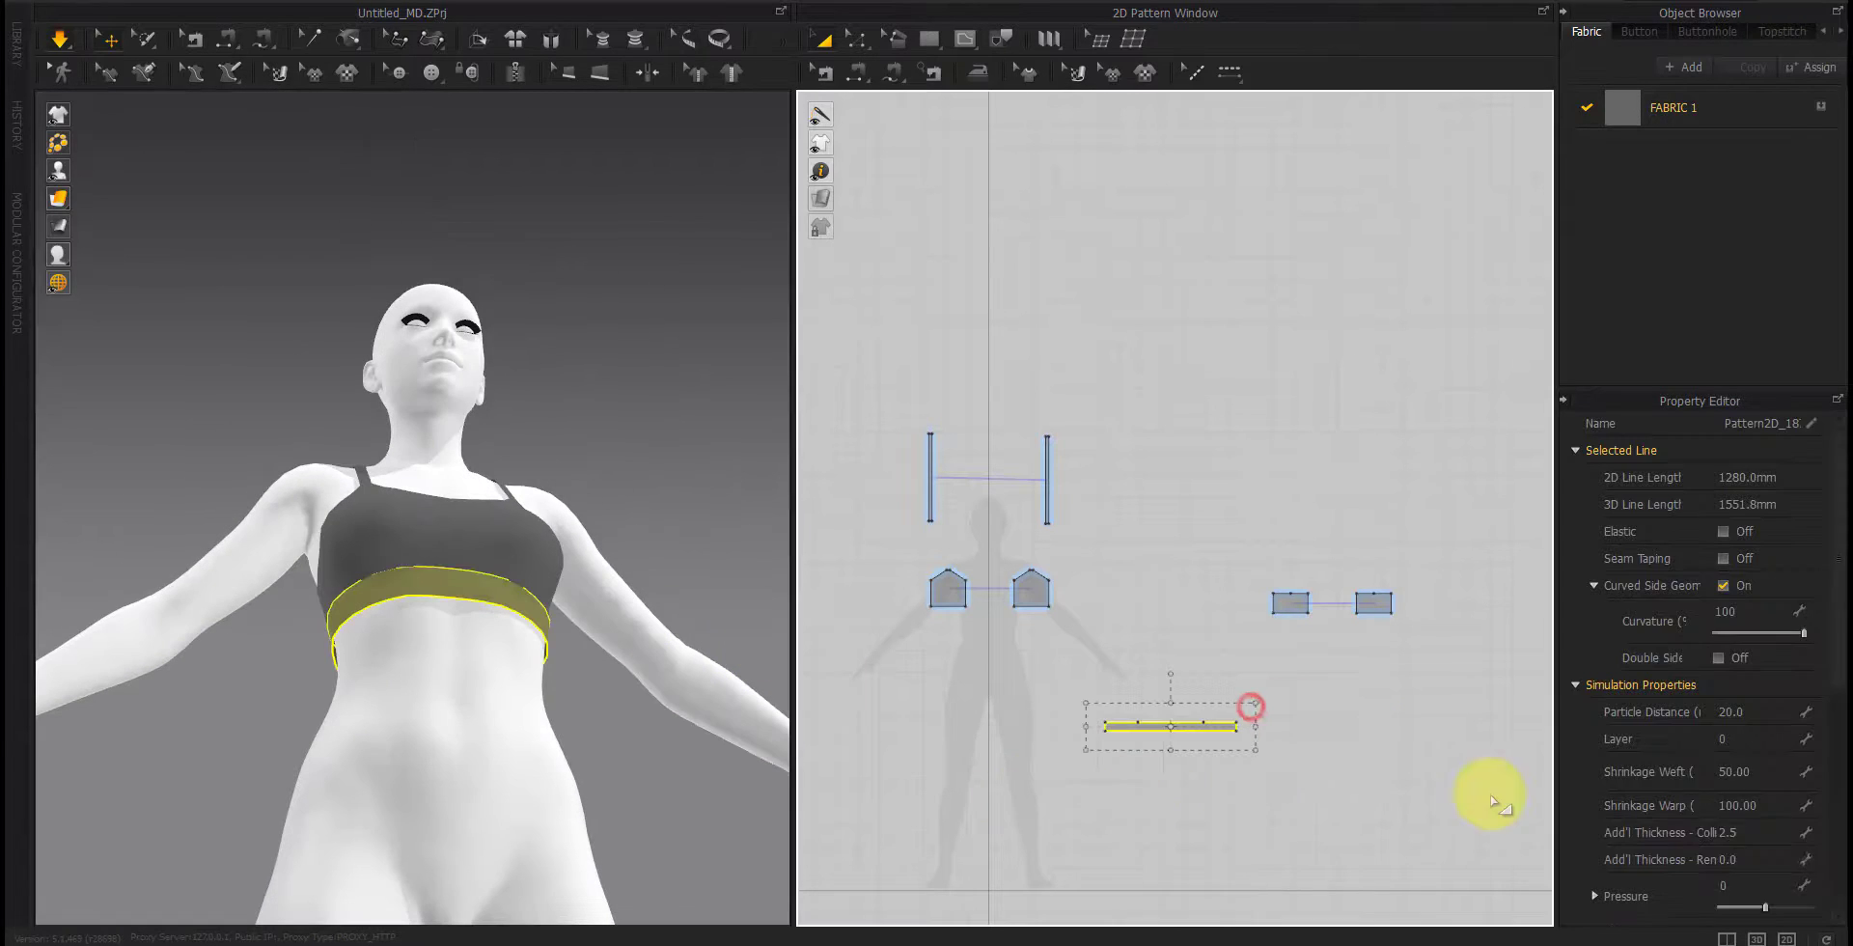
pyautogui.click(1336, 786)
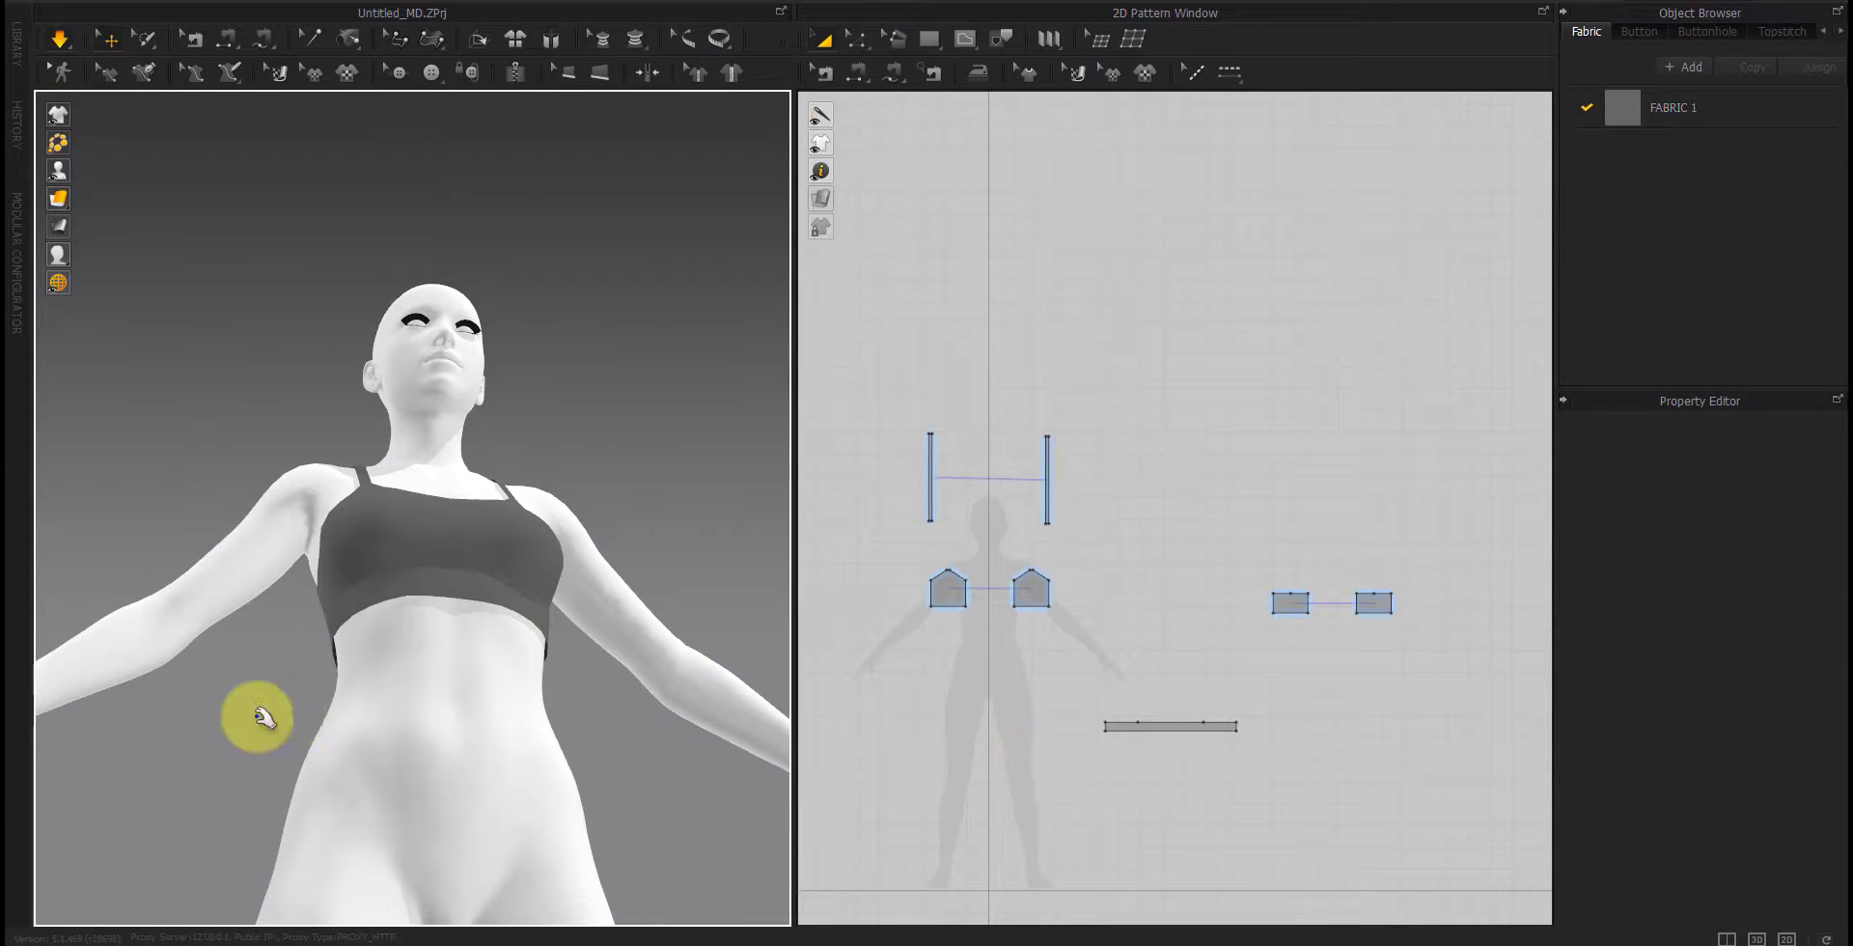
# Step: Set the warp shrinkage of both shoulder straps to 60 and resimulate the garment
pyautogui.moveTo(256, 716); pyautogui.dragTo(442, 682, button='right')
pyautogui.click(391, 767)
pyautogui.moveTo(391, 767); pyautogui.dragTo(739, 772, button='right')
pyautogui.moveTo(1100, 418); pyautogui.dragTo(860, 541)
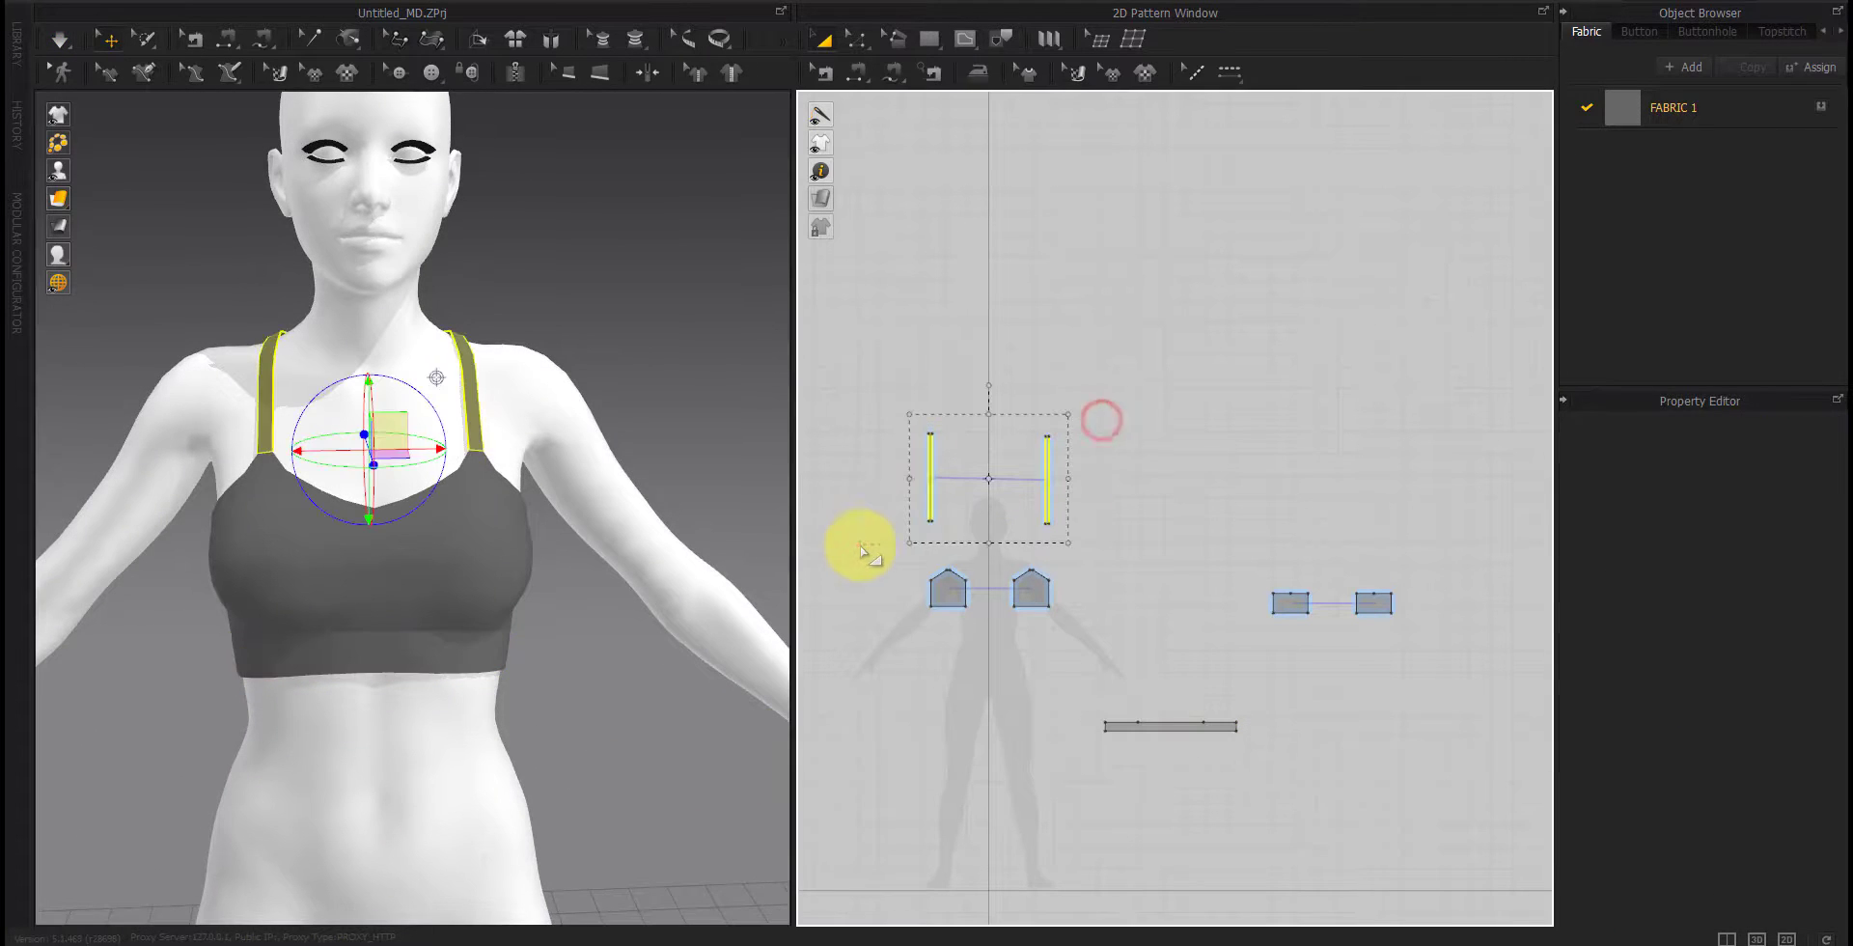
pyautogui.click(1759, 846)
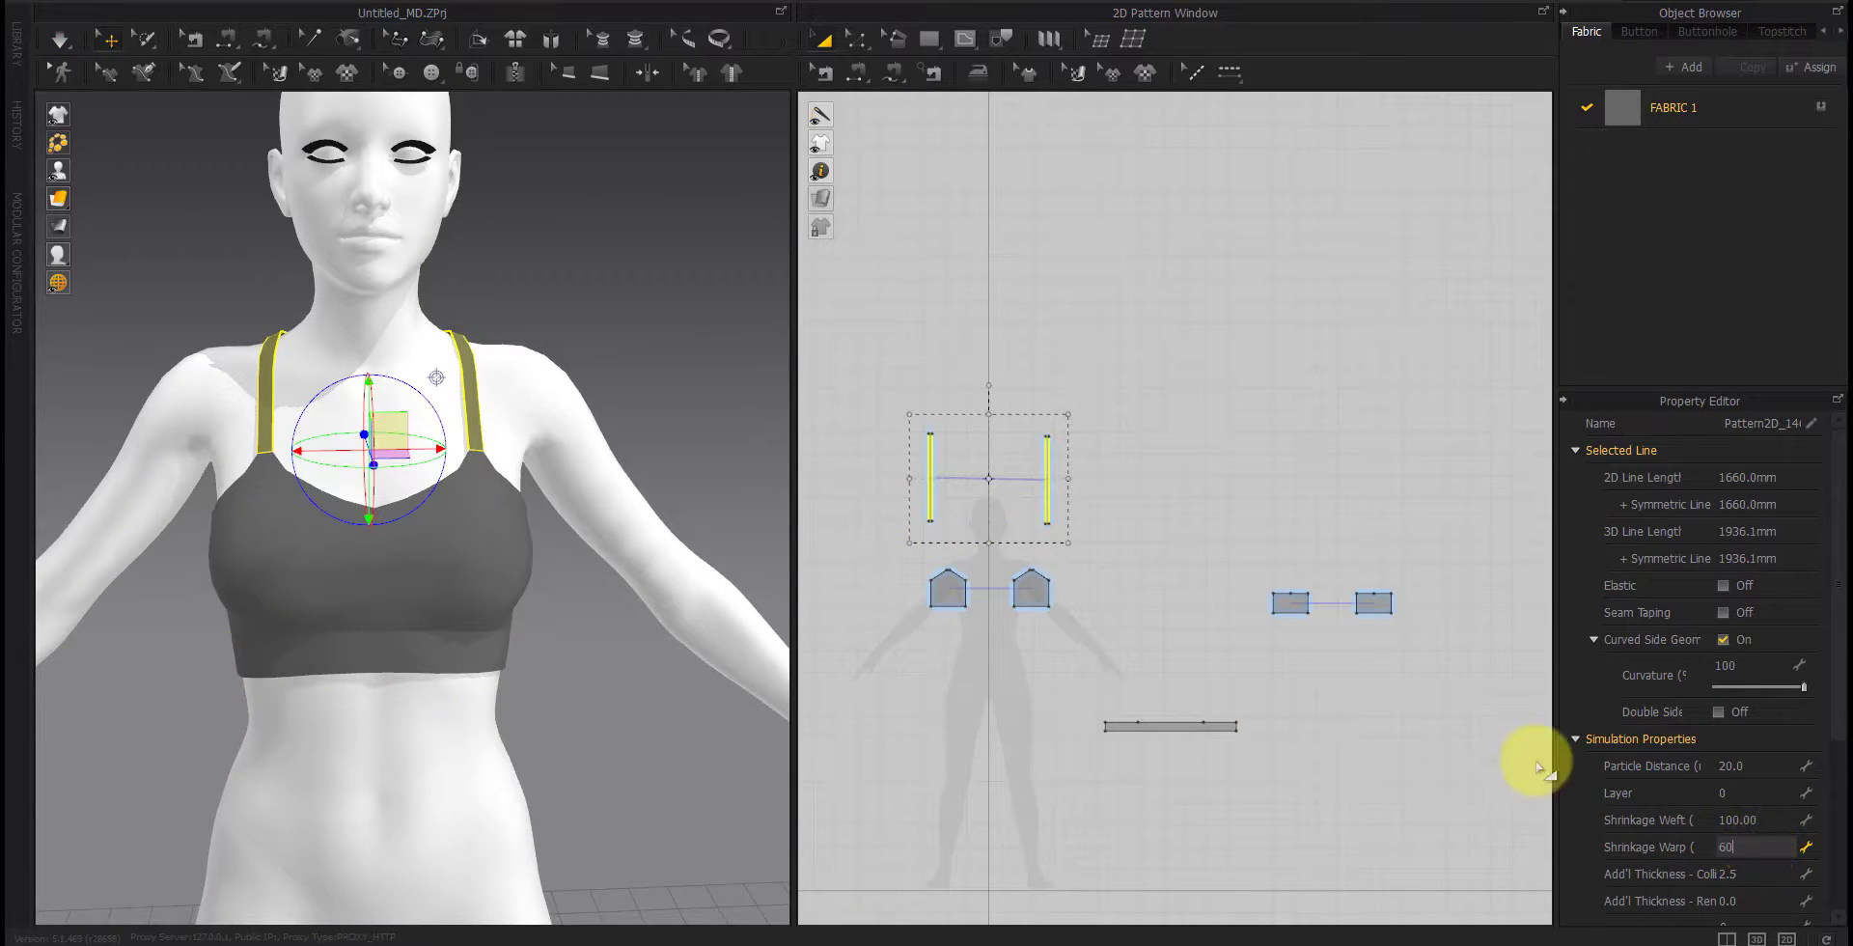
pyautogui.click(1389, 715)
pyautogui.moveTo(753, 666); pyautogui.dragTo(673, 661, button='right')
pyautogui.rightClick(676, 658)
pyautogui.click(625, 731)
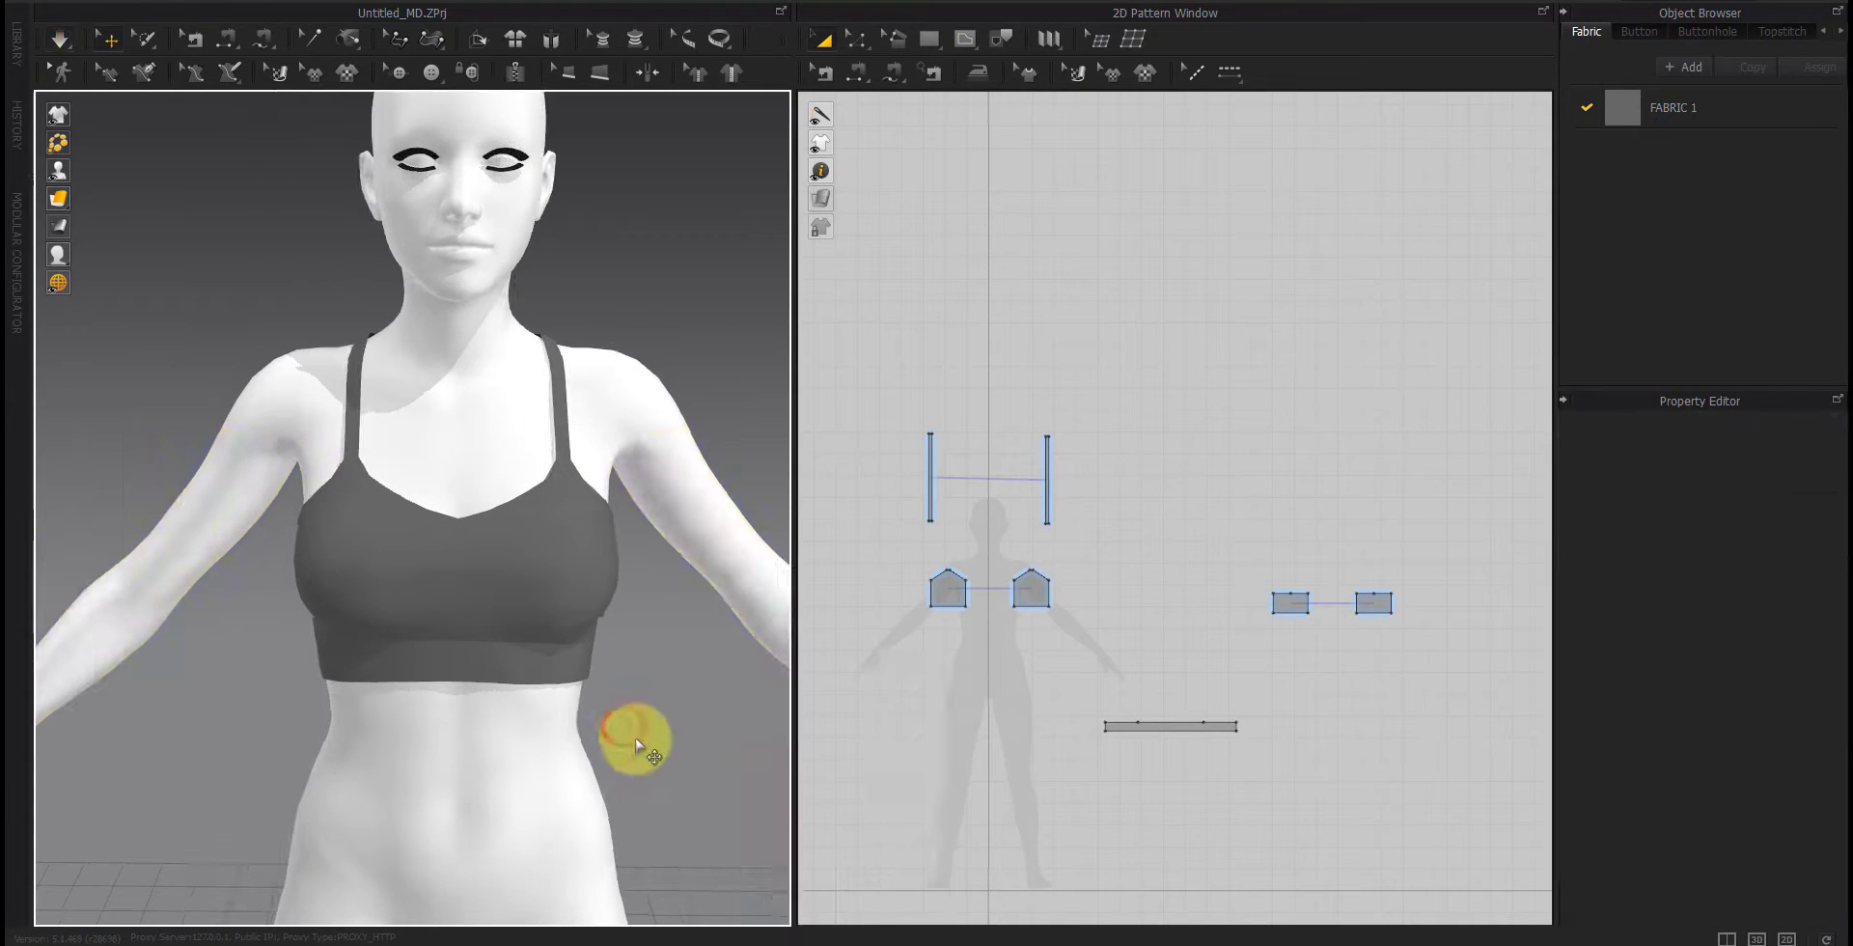
pyautogui.click(507, 581)
pyautogui.click(715, 714)
pyautogui.scroll(6, 982, 606)
pyautogui.moveTo(984, 606); pyautogui.dragTo(1100, 629, button='middle')
pyautogui.press('z')
pyautogui.rightClick(1041, 584)
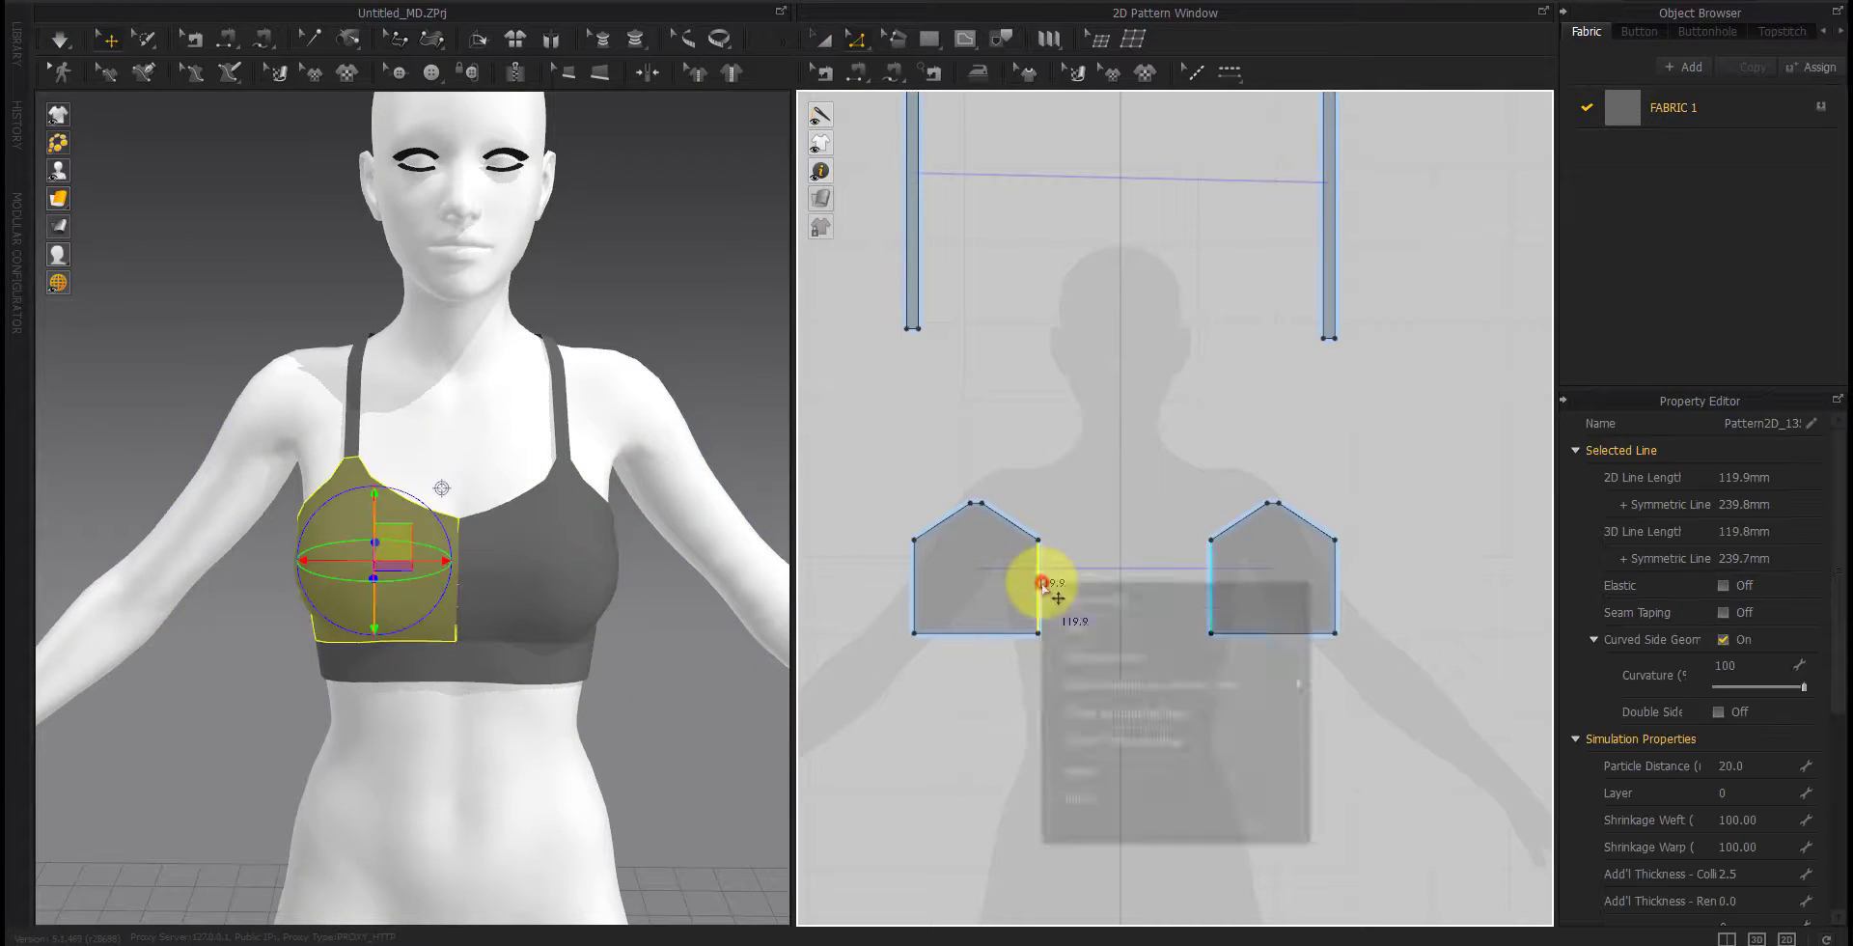
pyautogui.click(1016, 686)
pyautogui.moveTo(703, 713)
pyautogui.mouseDown(button='right')
pyautogui.moveTo(641, 709)
pyautogui.moveTo(693, 705)
pyautogui.mouseUp(button='right')
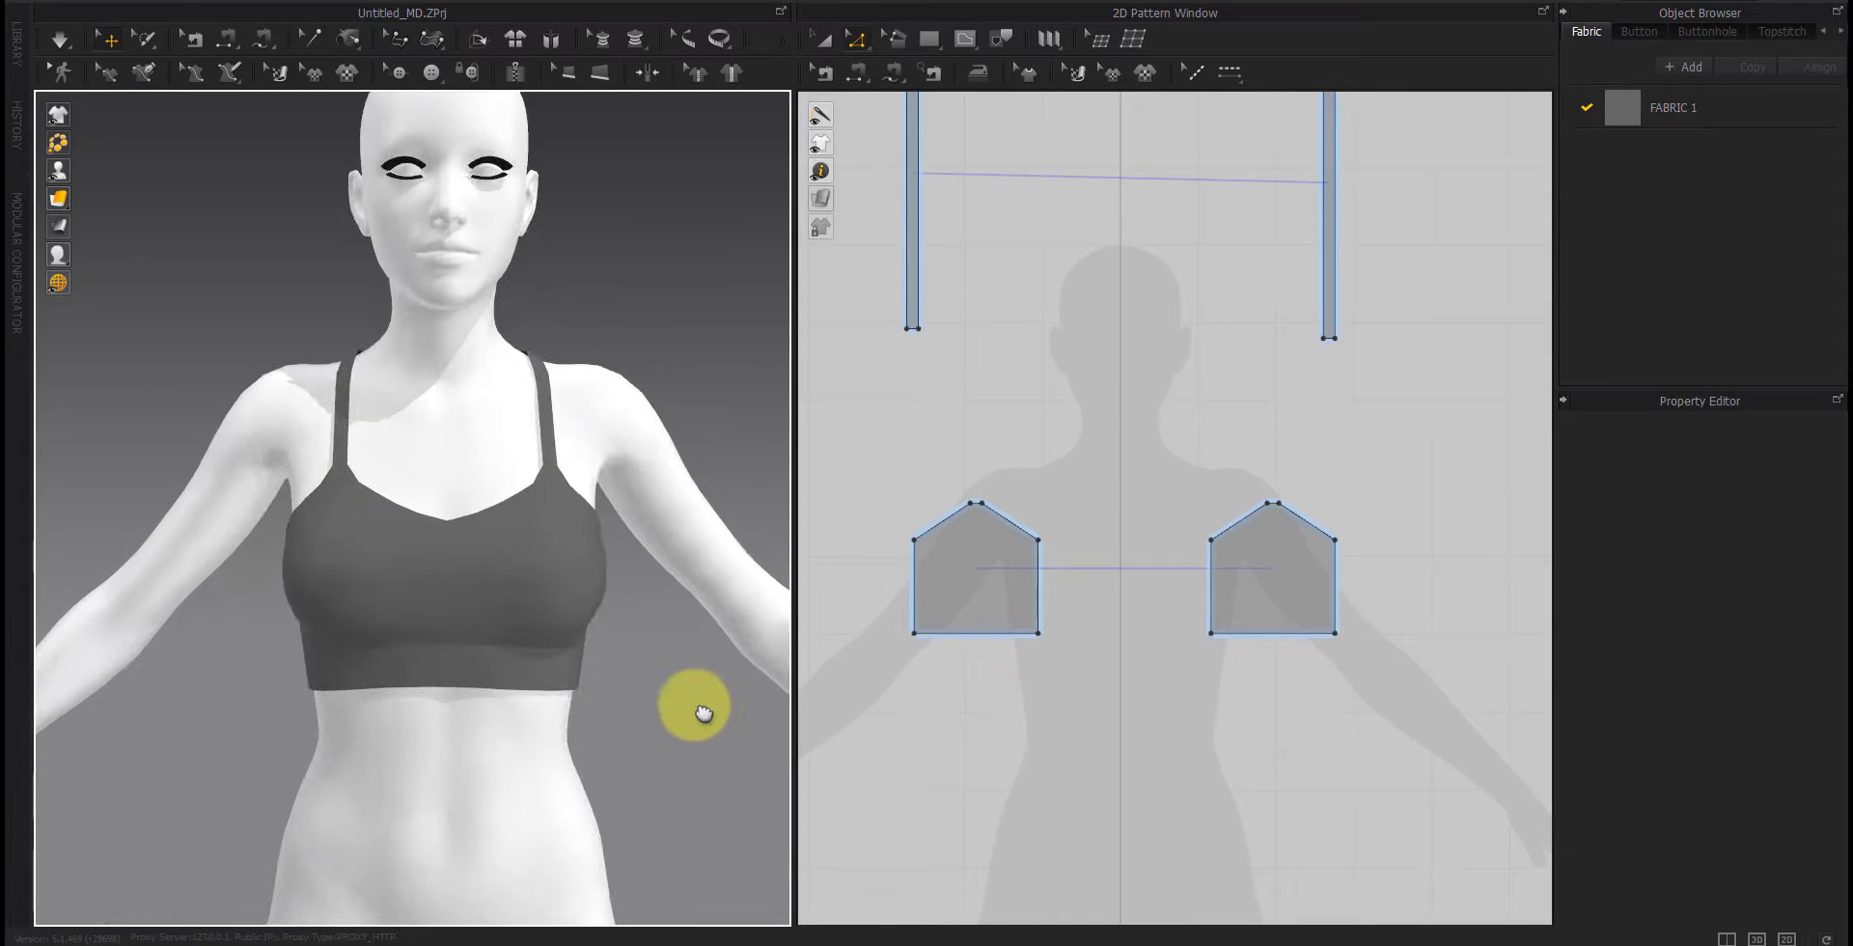
# Step: Offset the front piece's three top edges as an internal line at a distance of 5 mm
pyautogui.scroll(5, 950, 524)
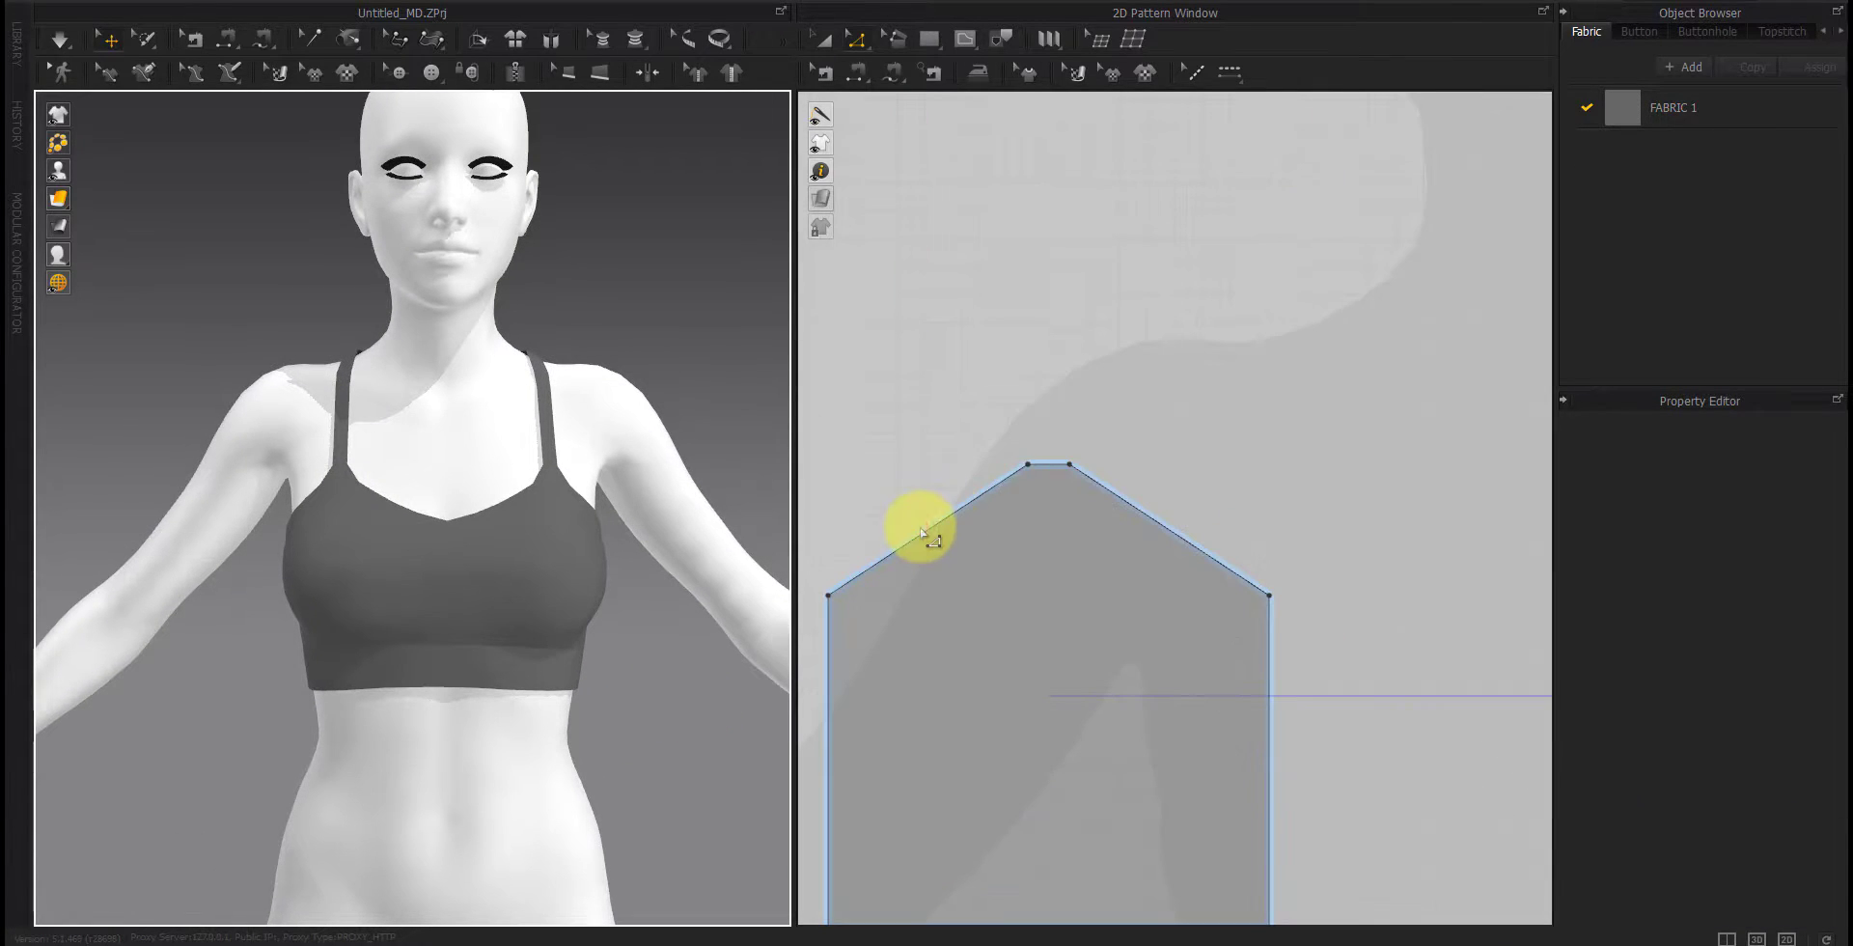
pyautogui.click(922, 527)
pyautogui.keyDown('shift'); pyautogui.click(1042, 463); pyautogui.keyUp('shift')
pyautogui.rightClick(1116, 497)
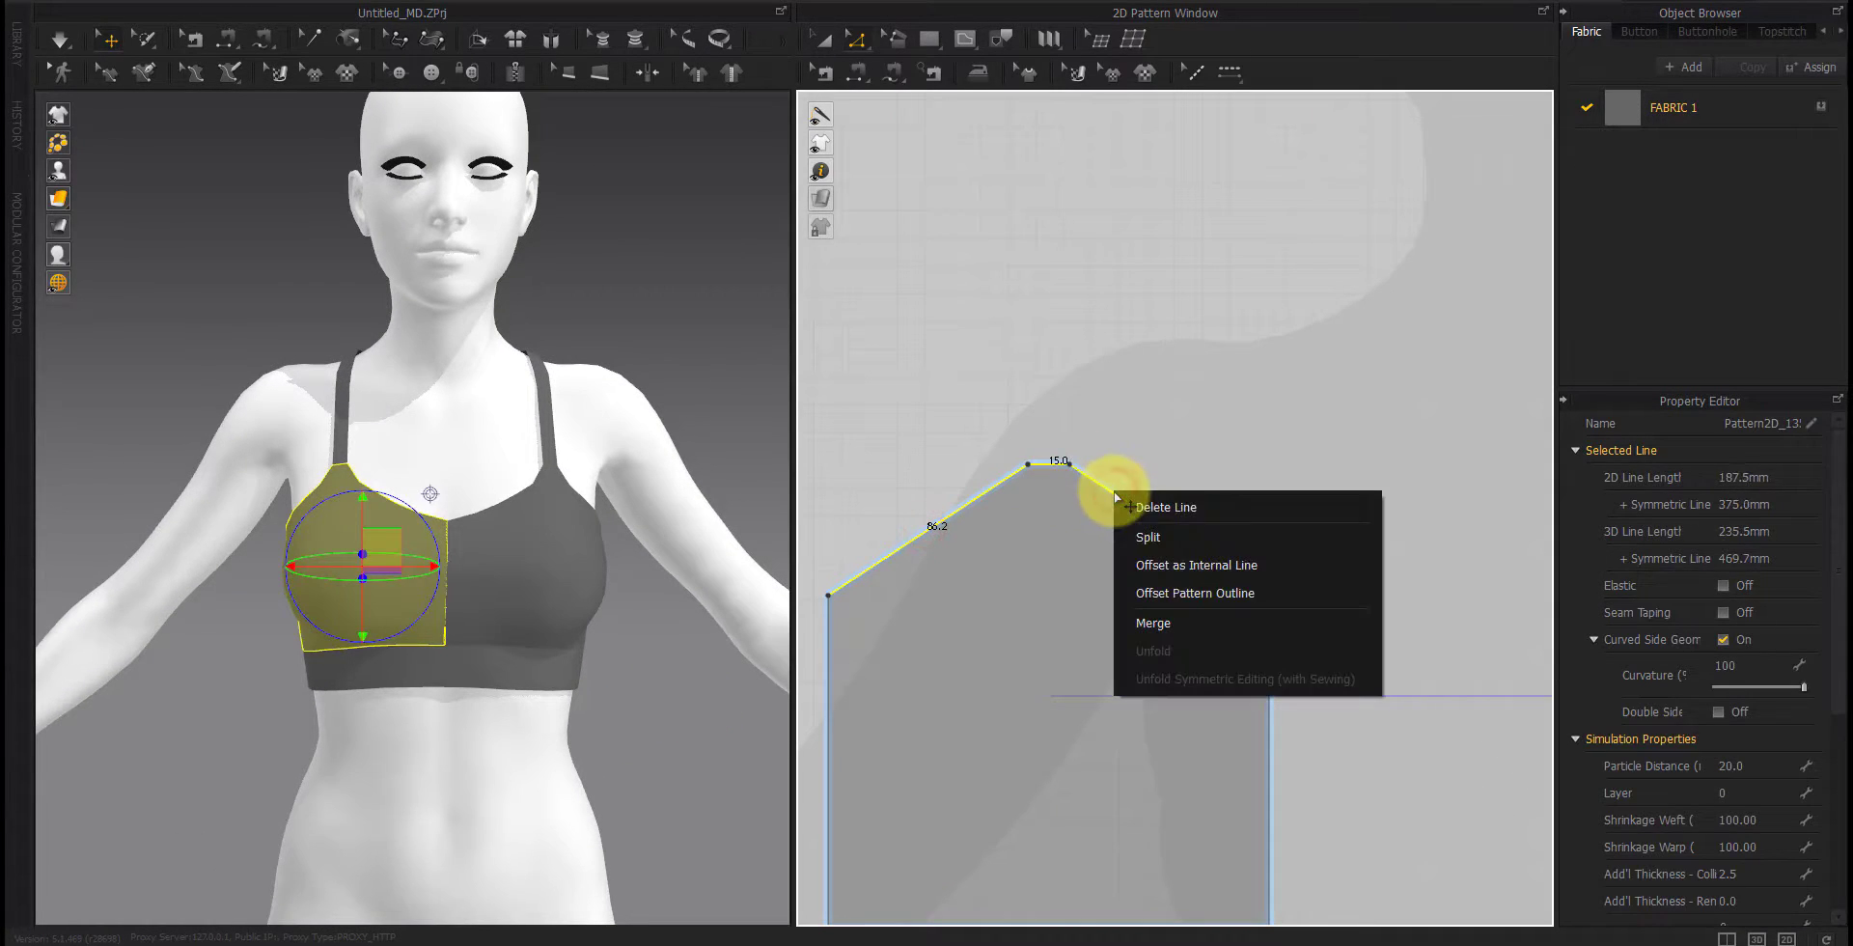
pyautogui.click(1158, 564)
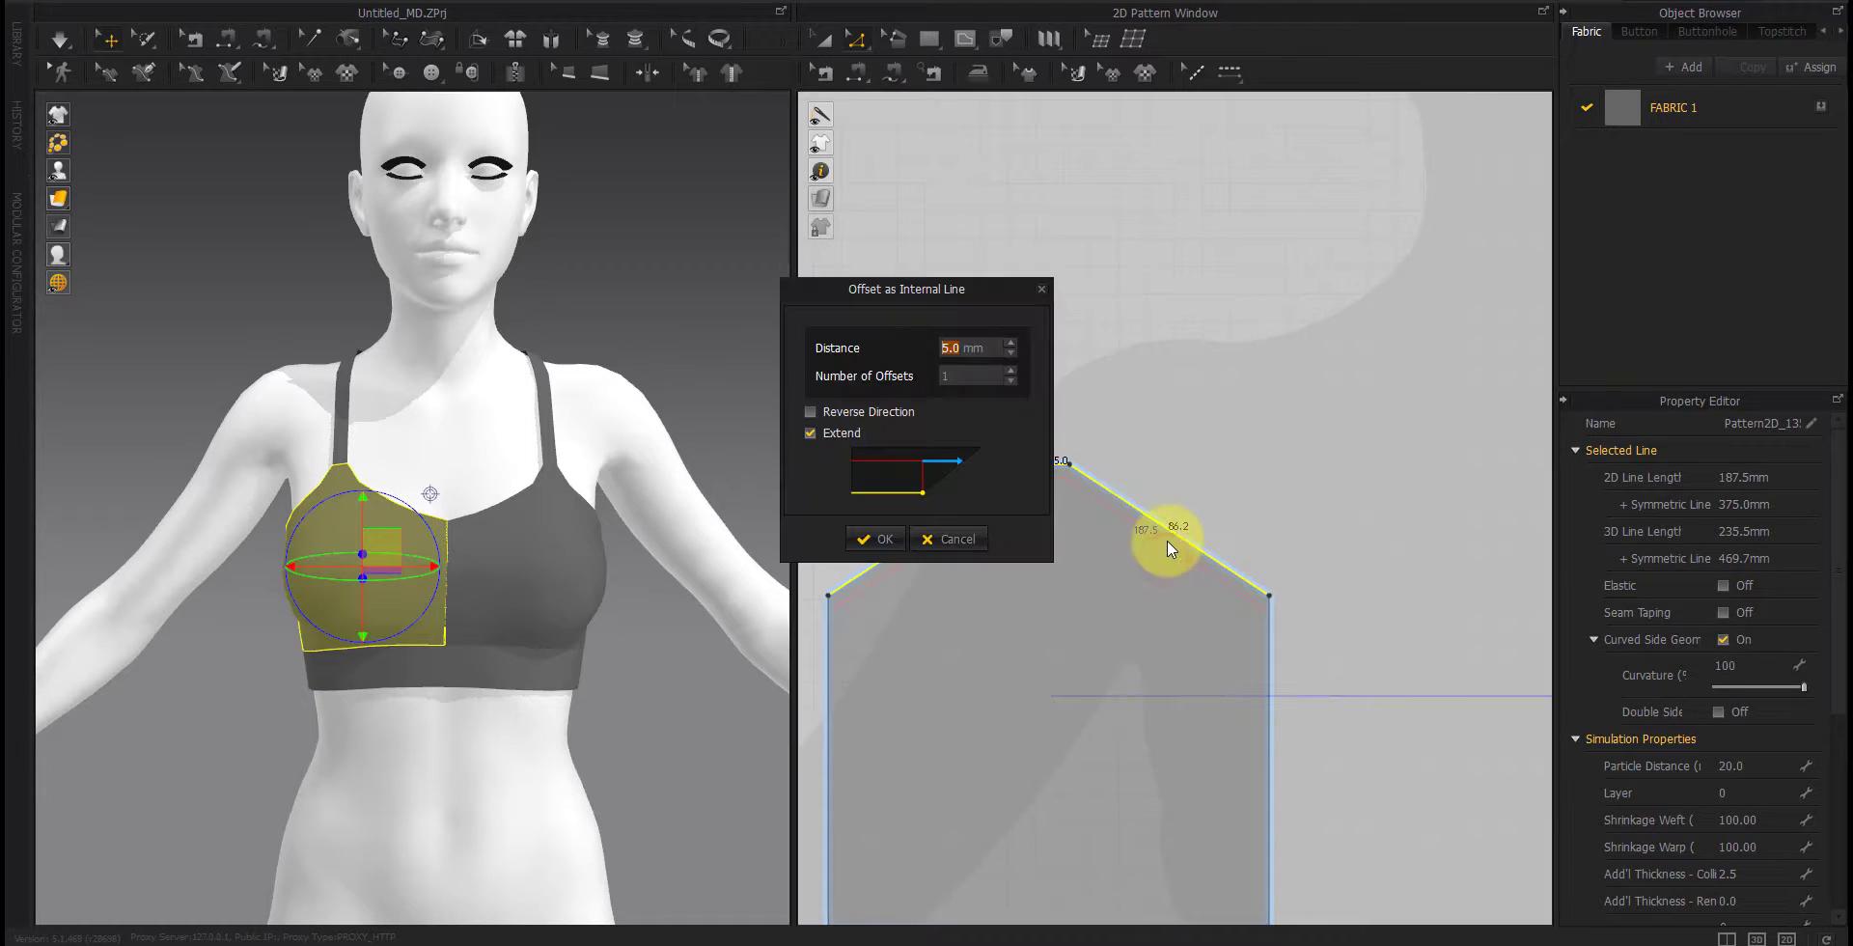
pyautogui.click(882, 540)
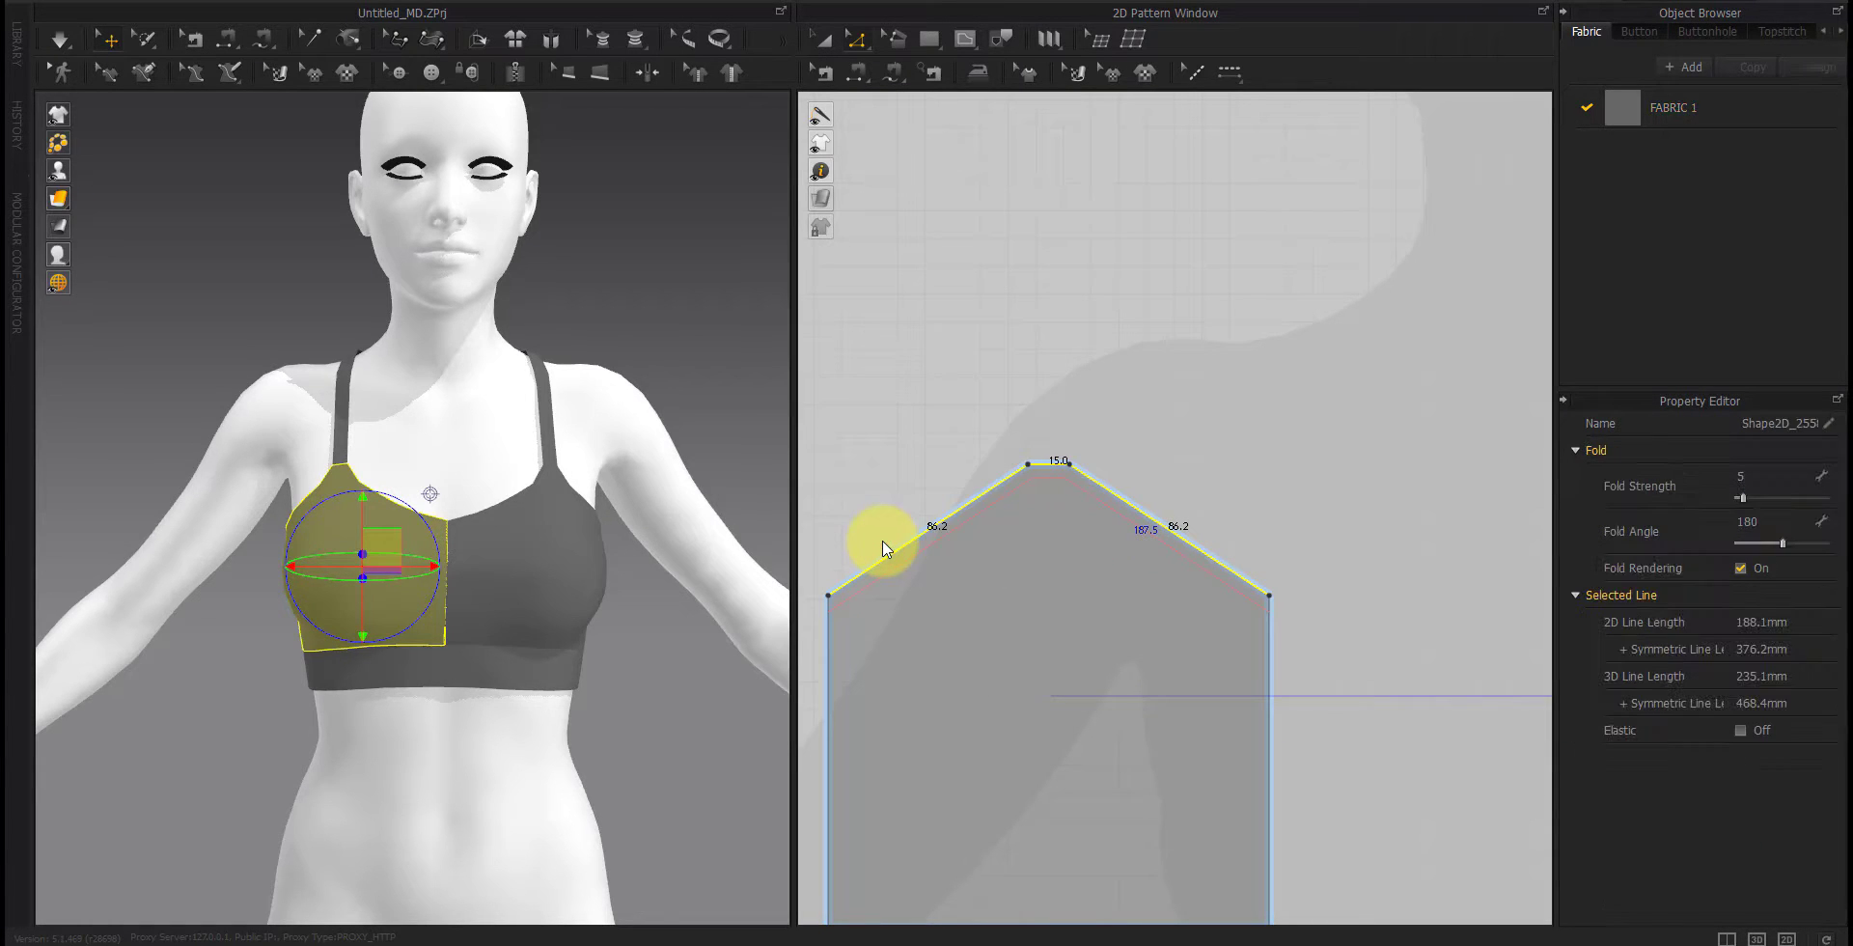
# Step: Cut and sew the front pieces along the offset line and move both main panels down from their narrow trims
pyautogui.click(976, 544)
pyautogui.moveTo(1179, 586); pyautogui.dragTo(1107, 568, button='middle')
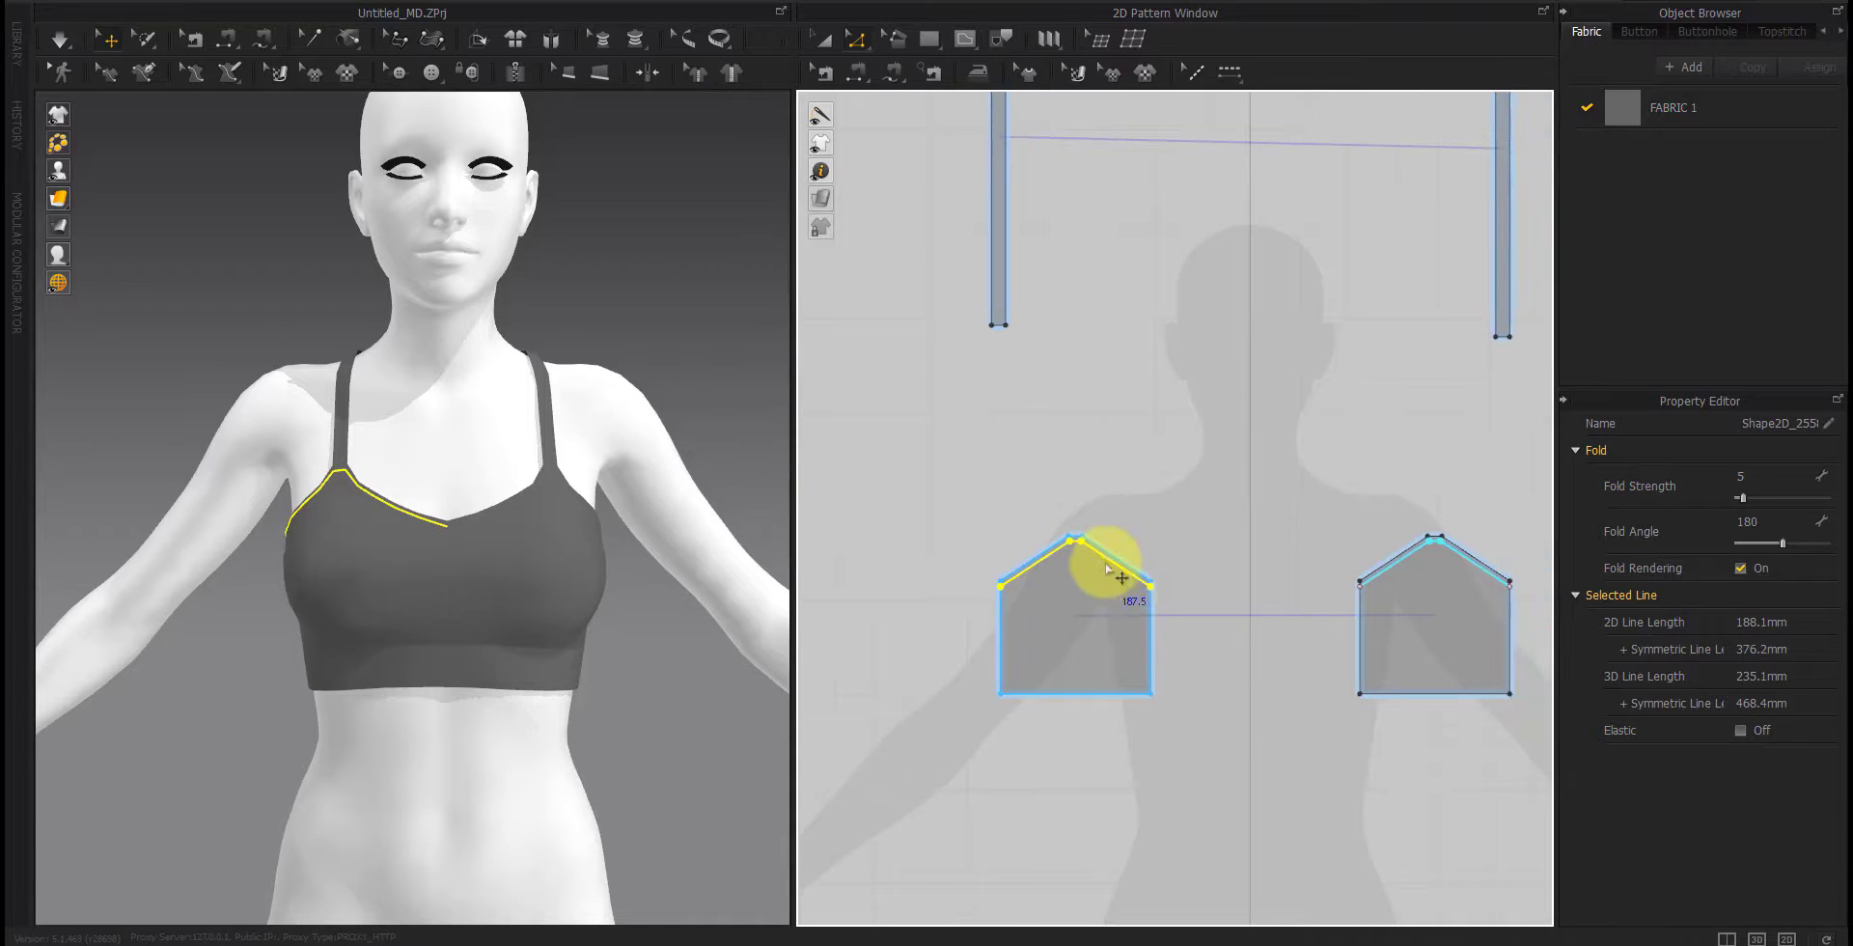
pyautogui.rightClick(1110, 567)
pyautogui.click(1154, 284)
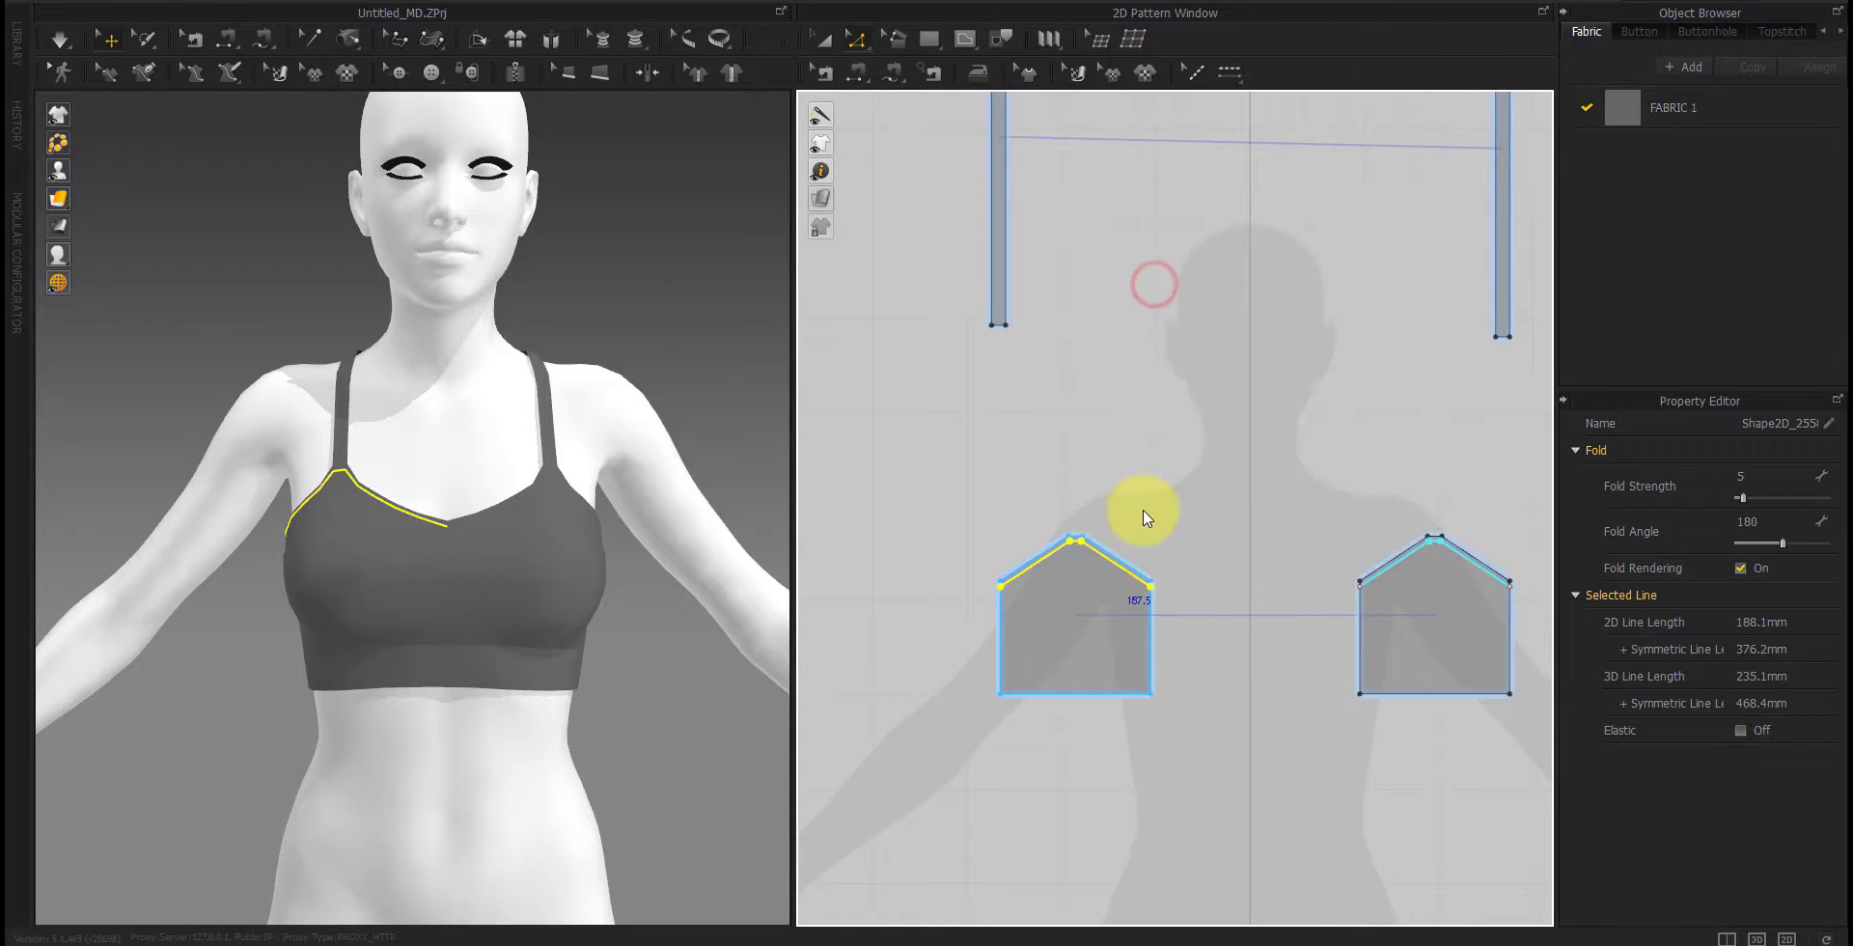
pyautogui.moveTo(1235, 614); pyautogui.dragTo(1166, 616, button='middle')
pyautogui.scroll(-2, 1081, 619)
pyautogui.press('a')
pyautogui.moveTo(1049, 618); pyautogui.dragTo(1050, 657)
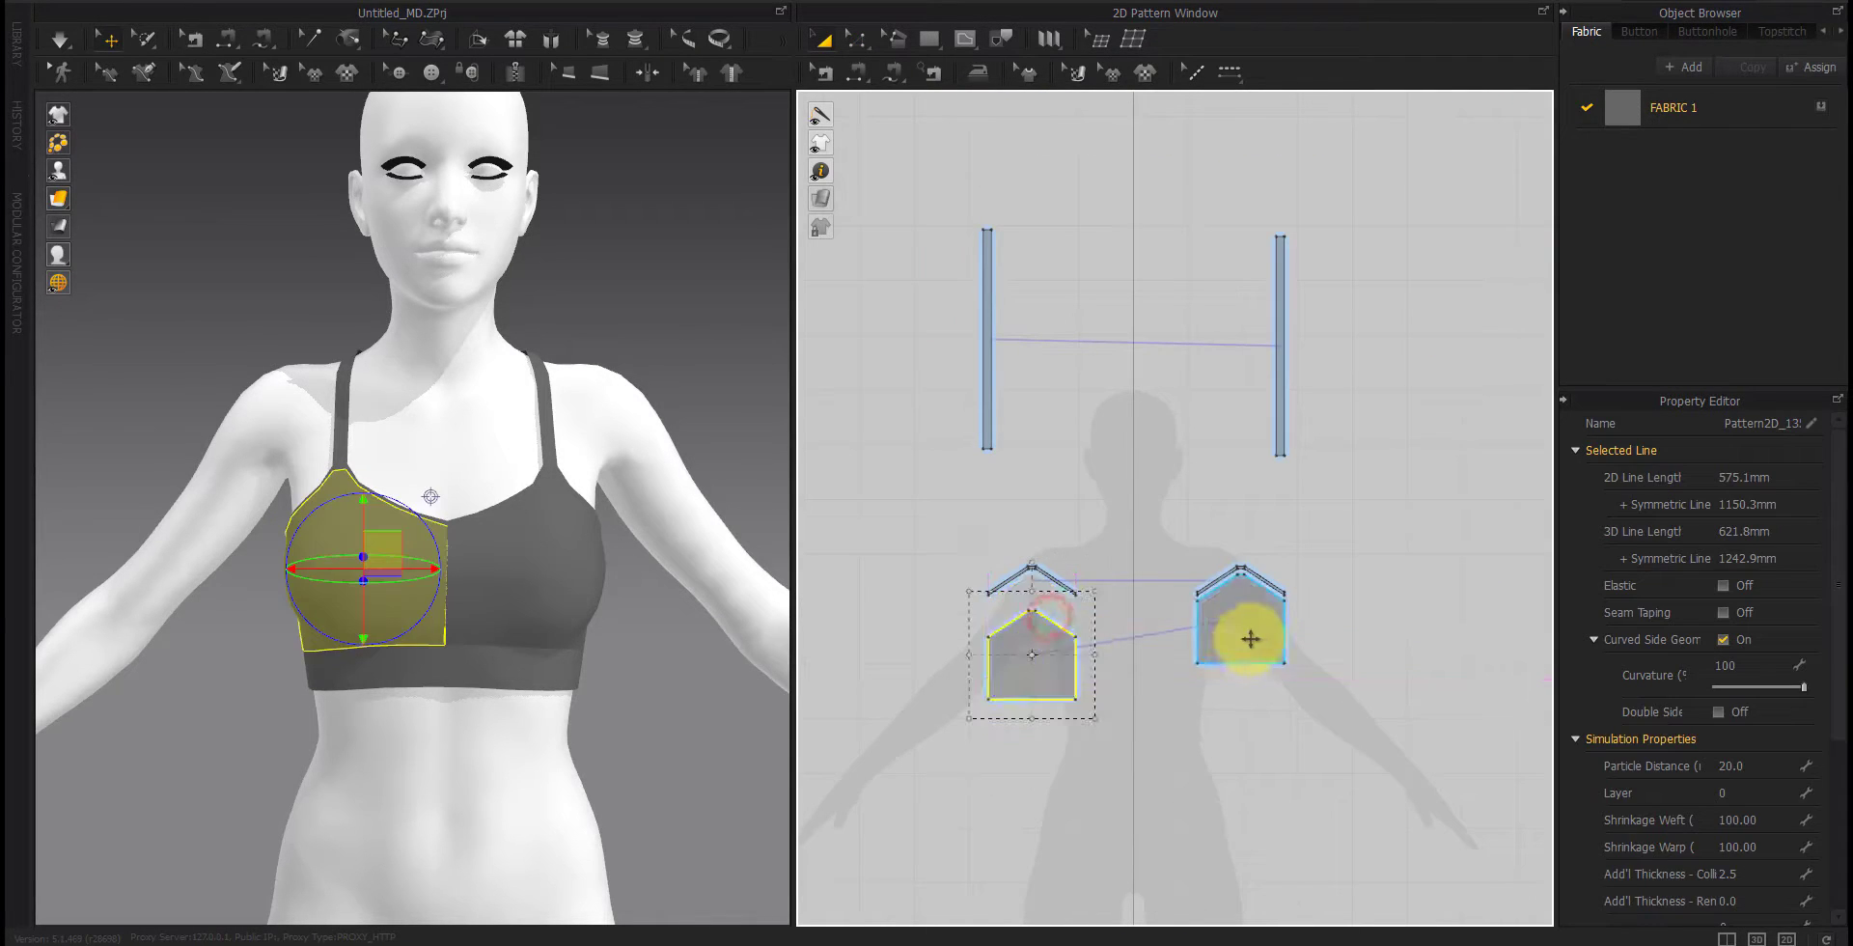
pyautogui.moveTo(1250, 638); pyautogui.dragTo(1021, 674)
pyautogui.click(1117, 768)
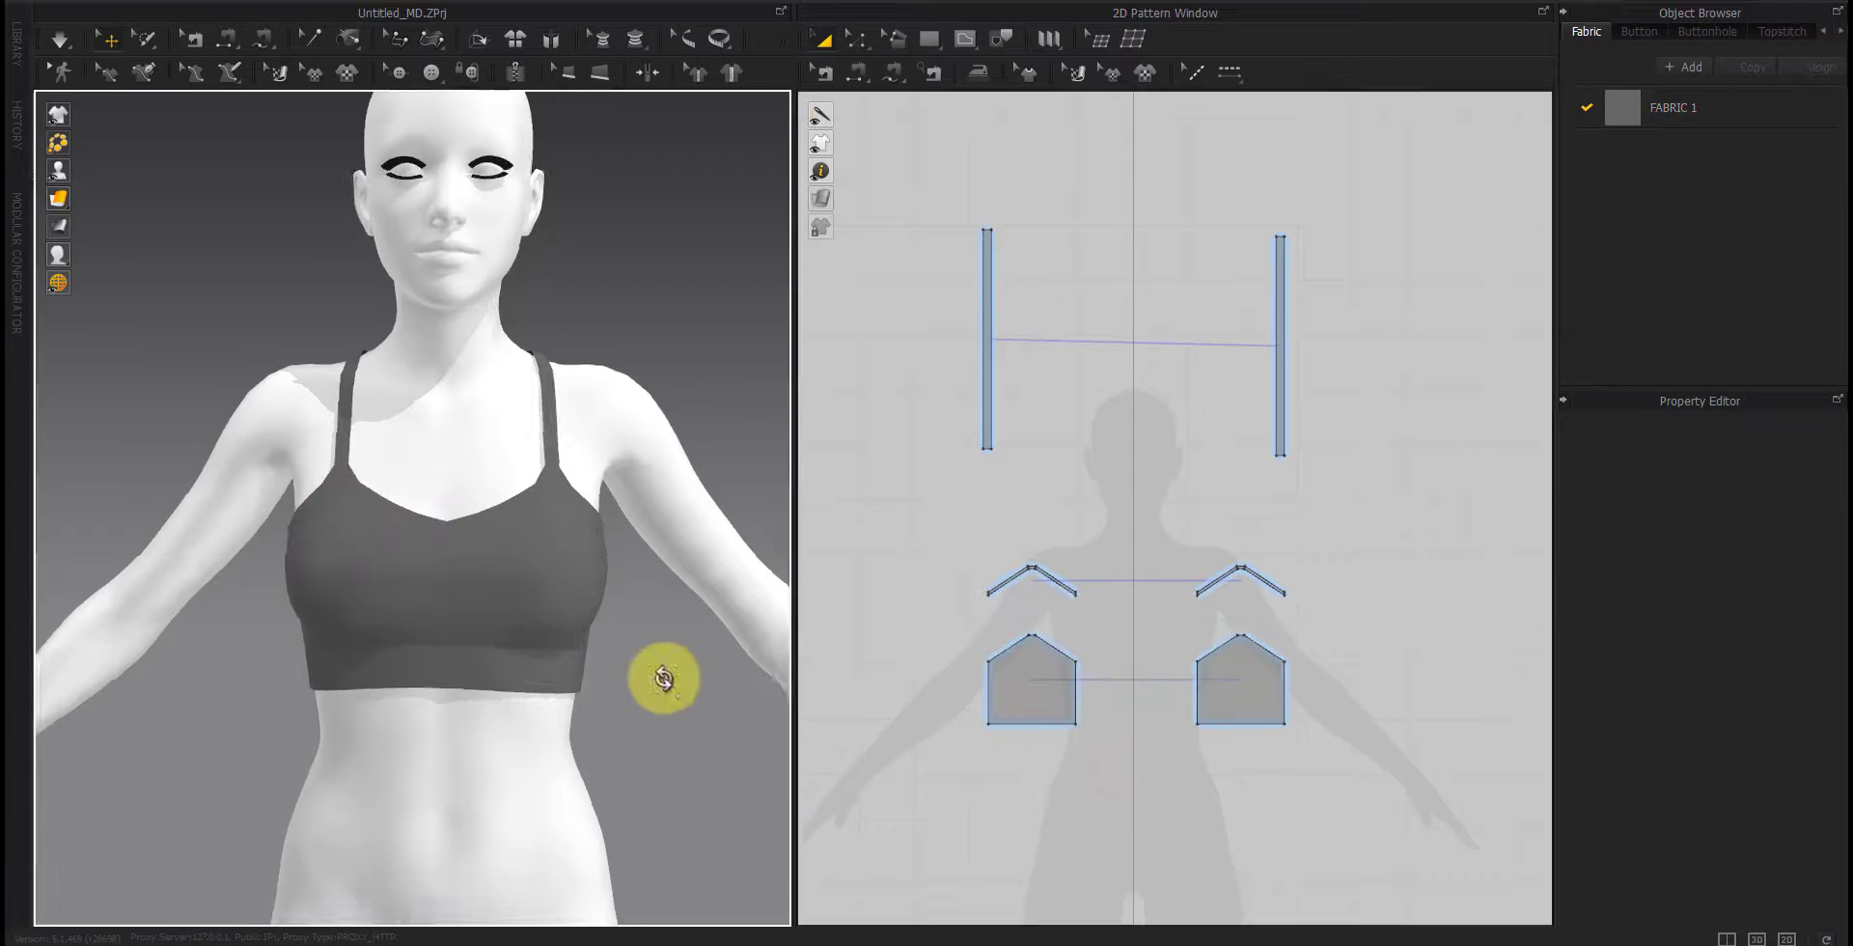
# Step: Offset the back piece's top edge as an internal line at a distance of 5 mm
pyautogui.moveTo(662, 673); pyautogui.dragTo(254, 635, button='right')
pyautogui.moveTo(1447, 733); pyautogui.dragTo(976, 706, button='middle')
pyautogui.scroll(-3, 976, 706)
pyautogui.scroll(5, 1193, 662)
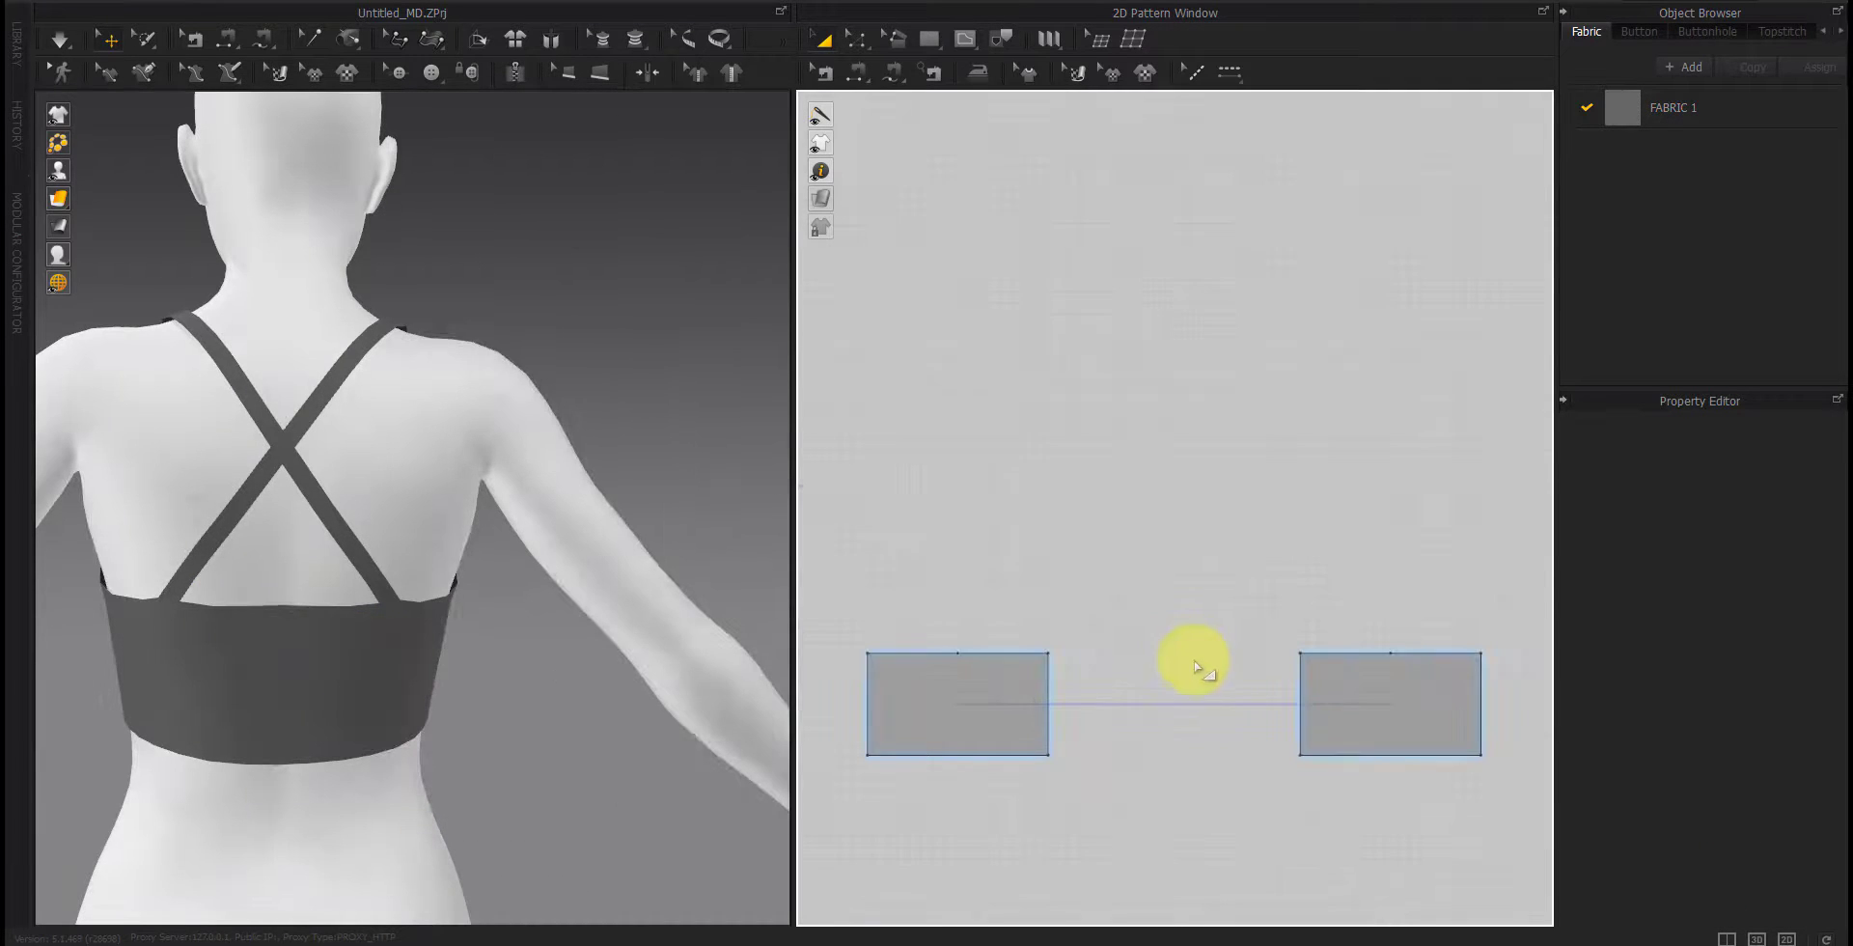
pyautogui.click(920, 653)
pyautogui.rightClick(969, 654)
pyautogui.click(1023, 722)
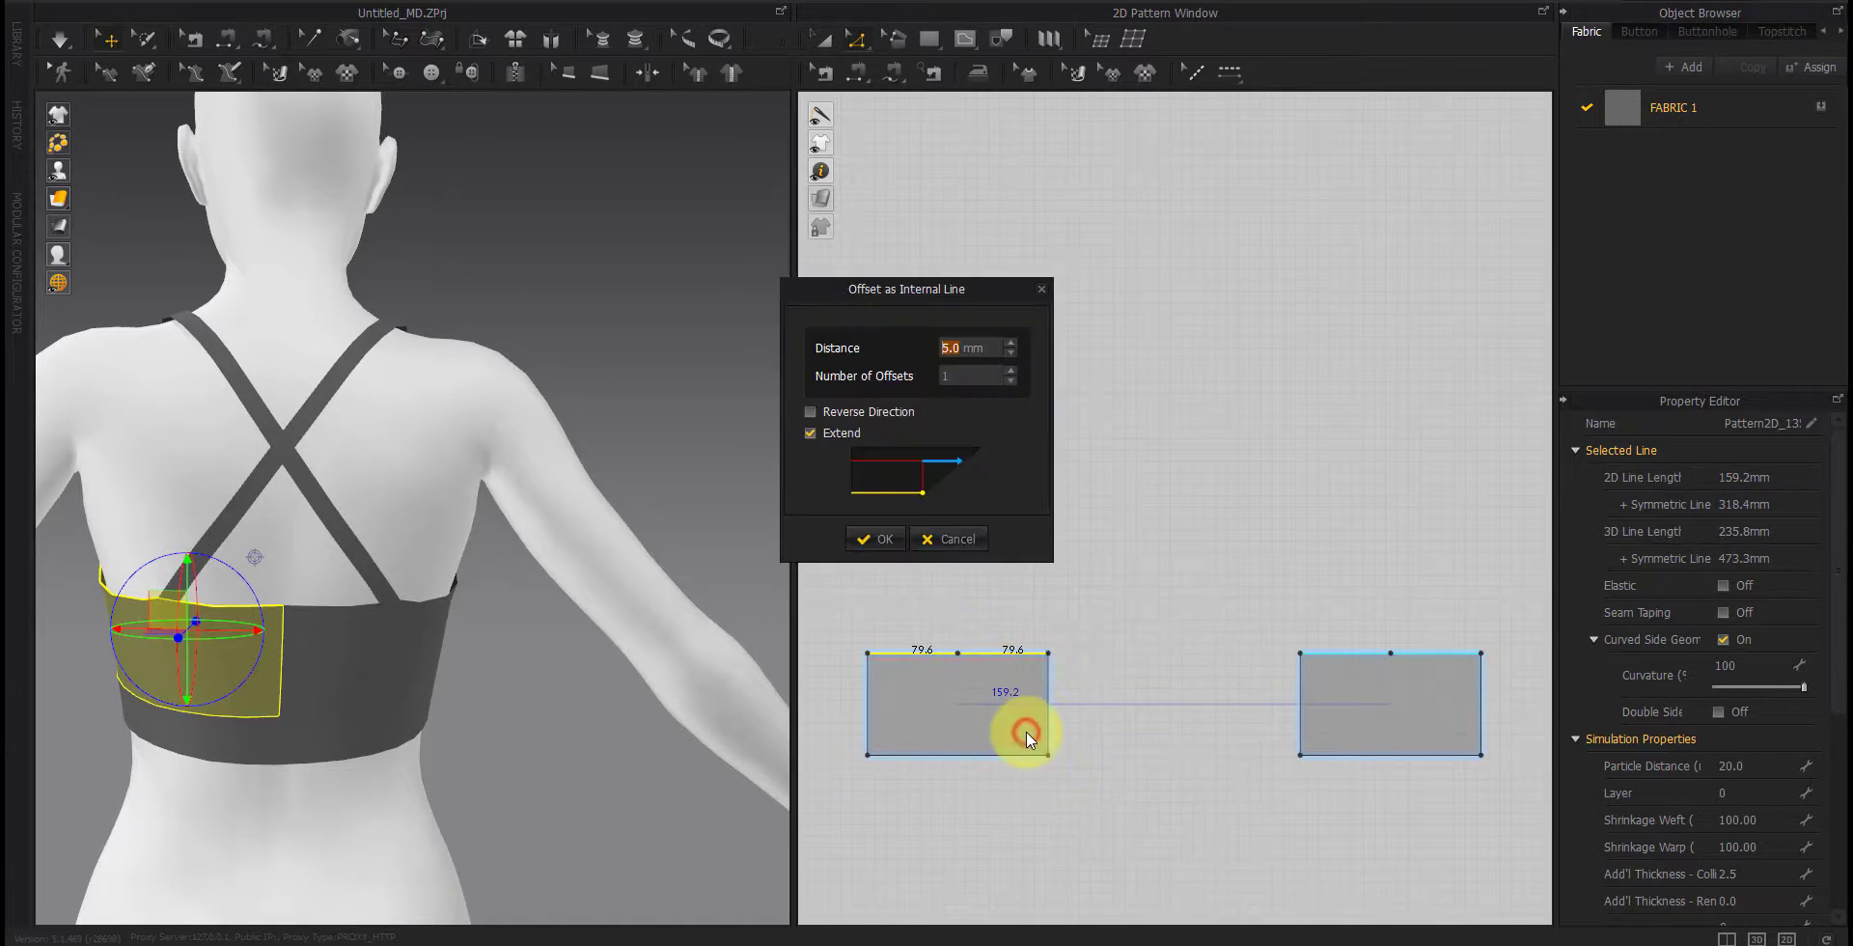
pyautogui.click(871, 540)
# Step: Cut and sew the back pieces along the offset line and move both main panels below their trim strips
pyautogui.rightClick(982, 658)
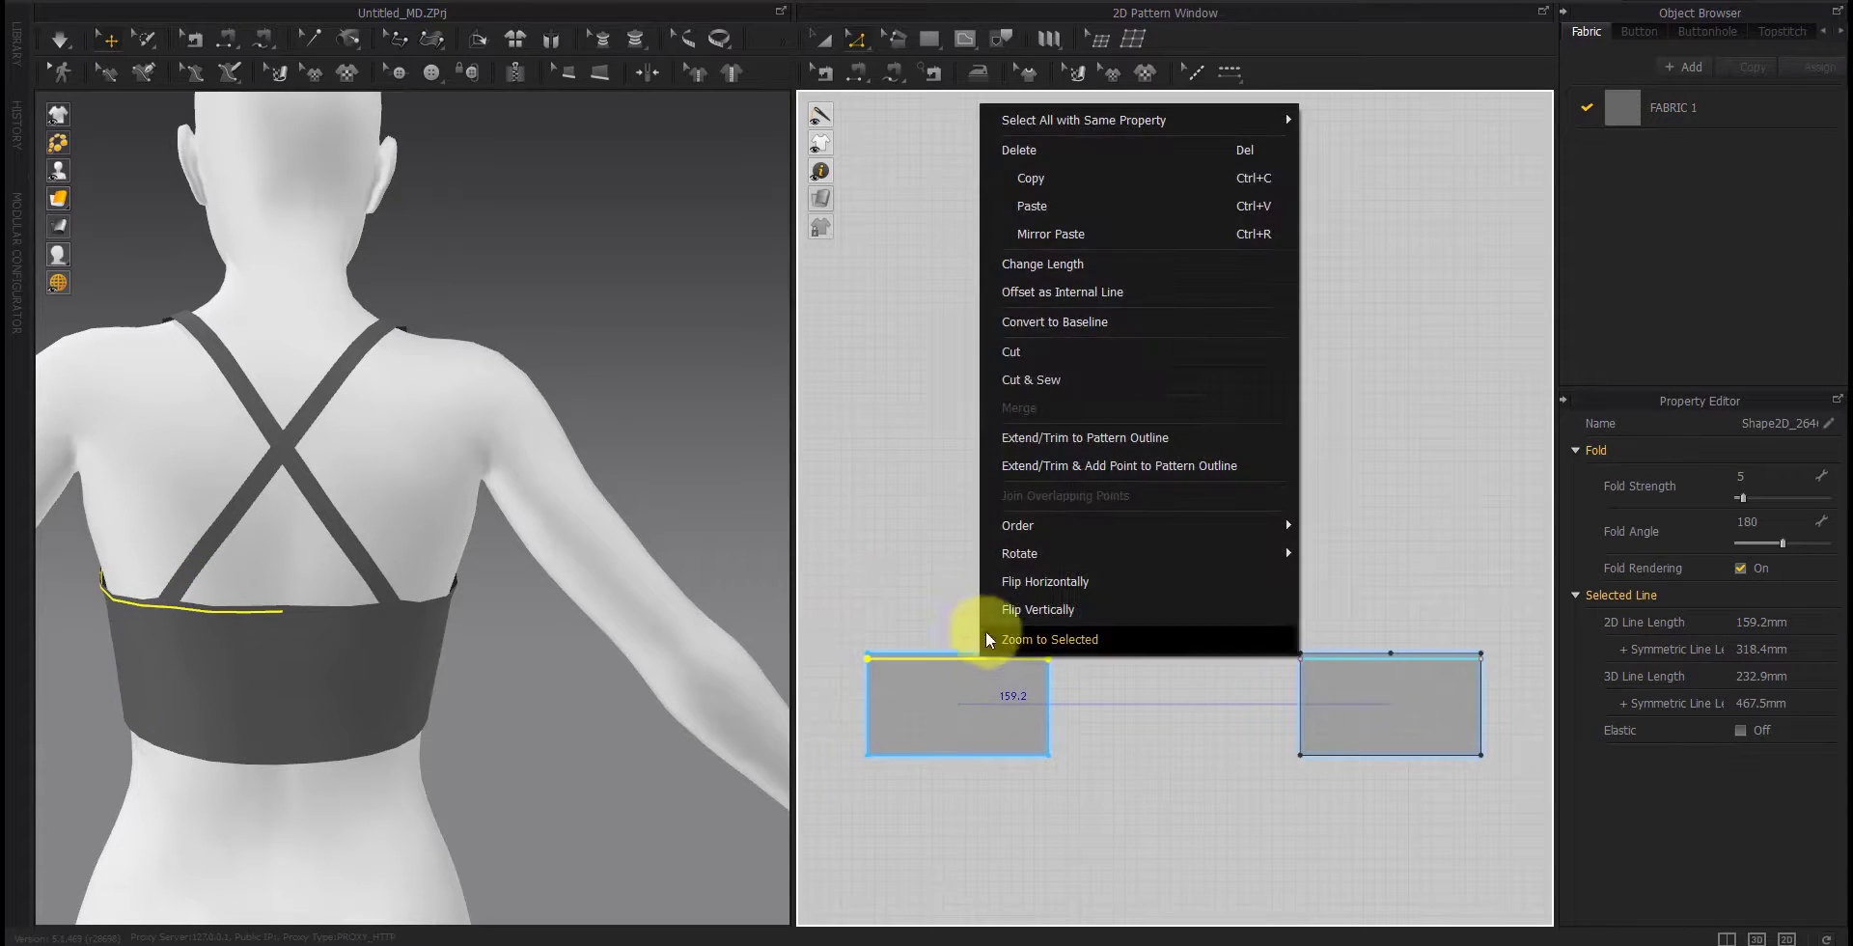
pyautogui.click(1012, 379)
pyautogui.press('a')
pyautogui.moveTo(980, 723); pyautogui.dragTo(980, 805)
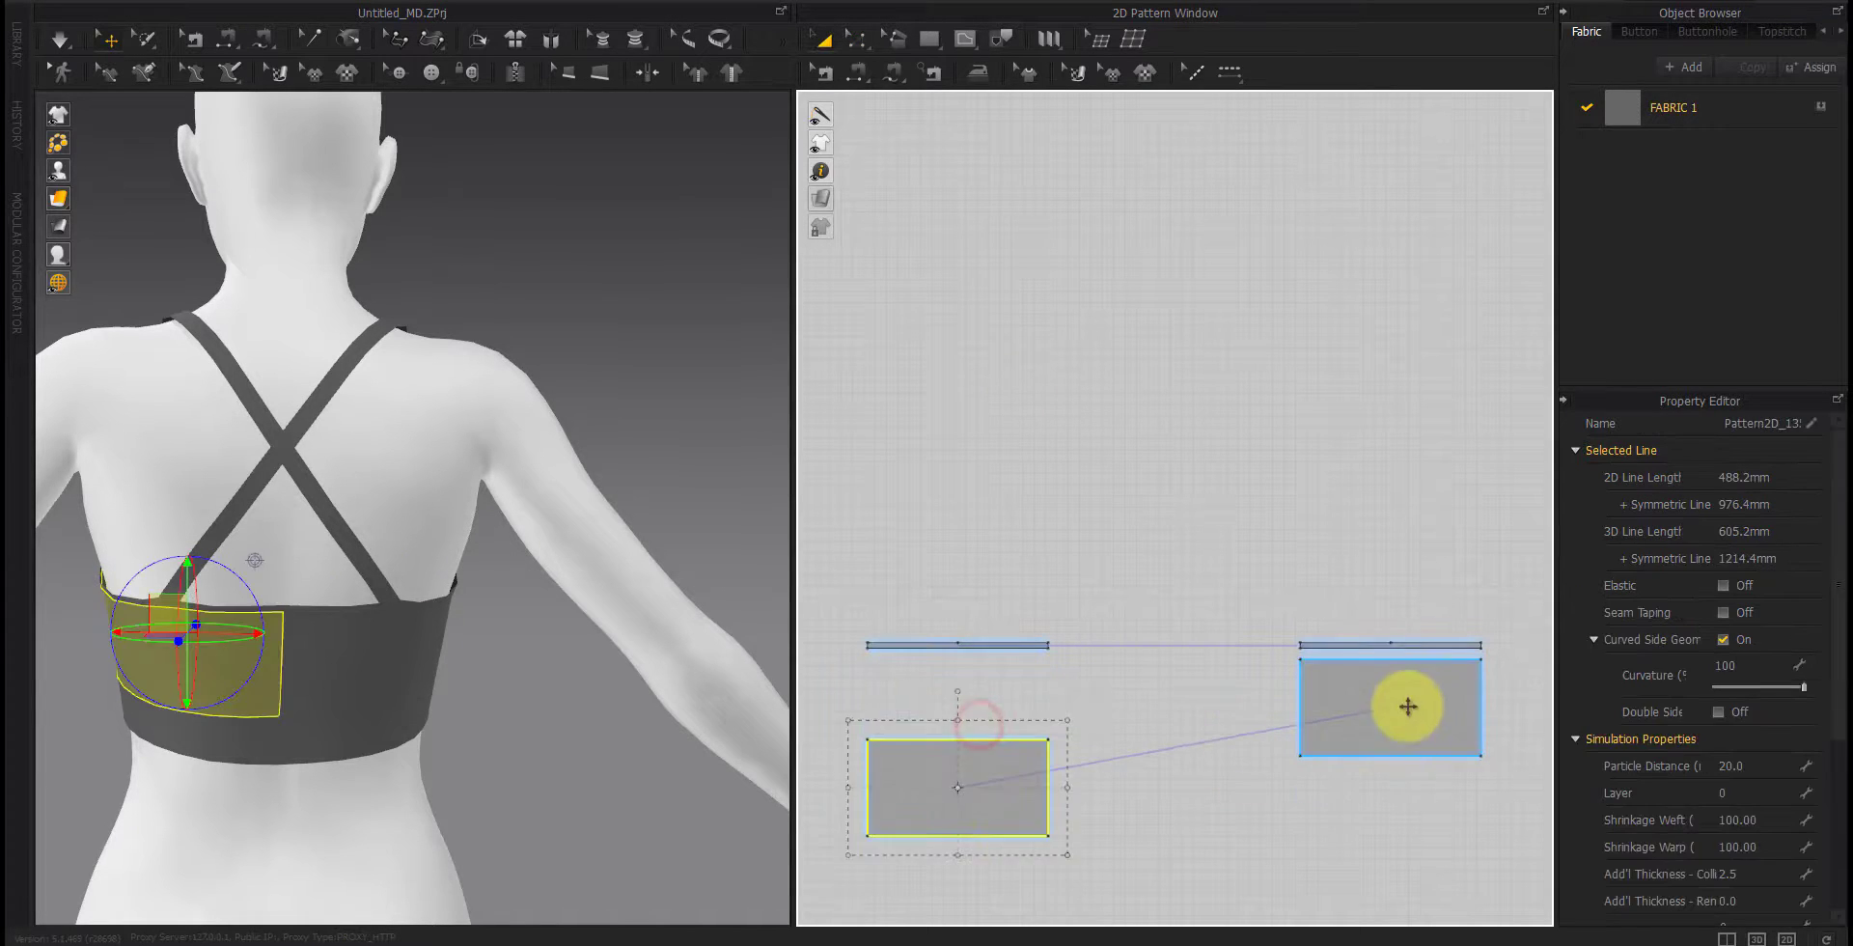
pyautogui.moveTo(1406, 707); pyautogui.dragTo(1404, 789)
pyautogui.click(1247, 708)
pyautogui.scroll(-5, 978, 714)
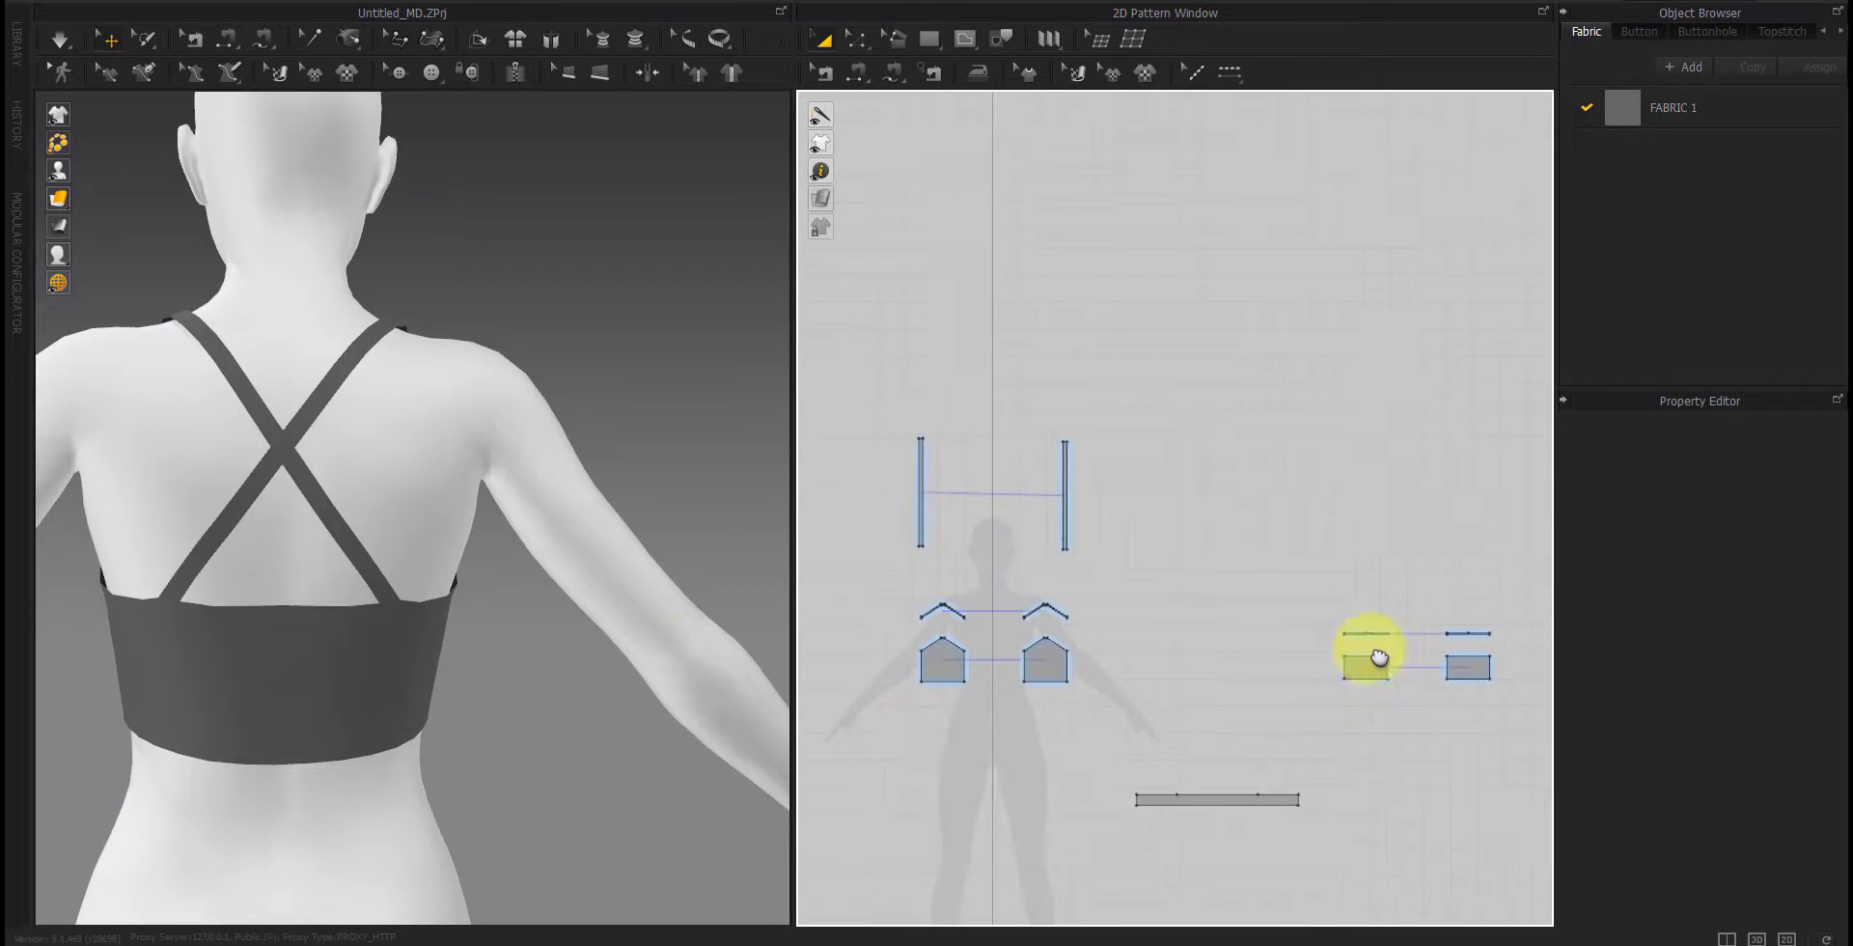
# Step: Examine the front panels and their new trims on the avatar, running the simulation to check the fit
pyautogui.moveTo(563, 637); pyautogui.dragTo(450, 709, button='right')
pyautogui.click(336, 578)
pyautogui.click(409, 639)
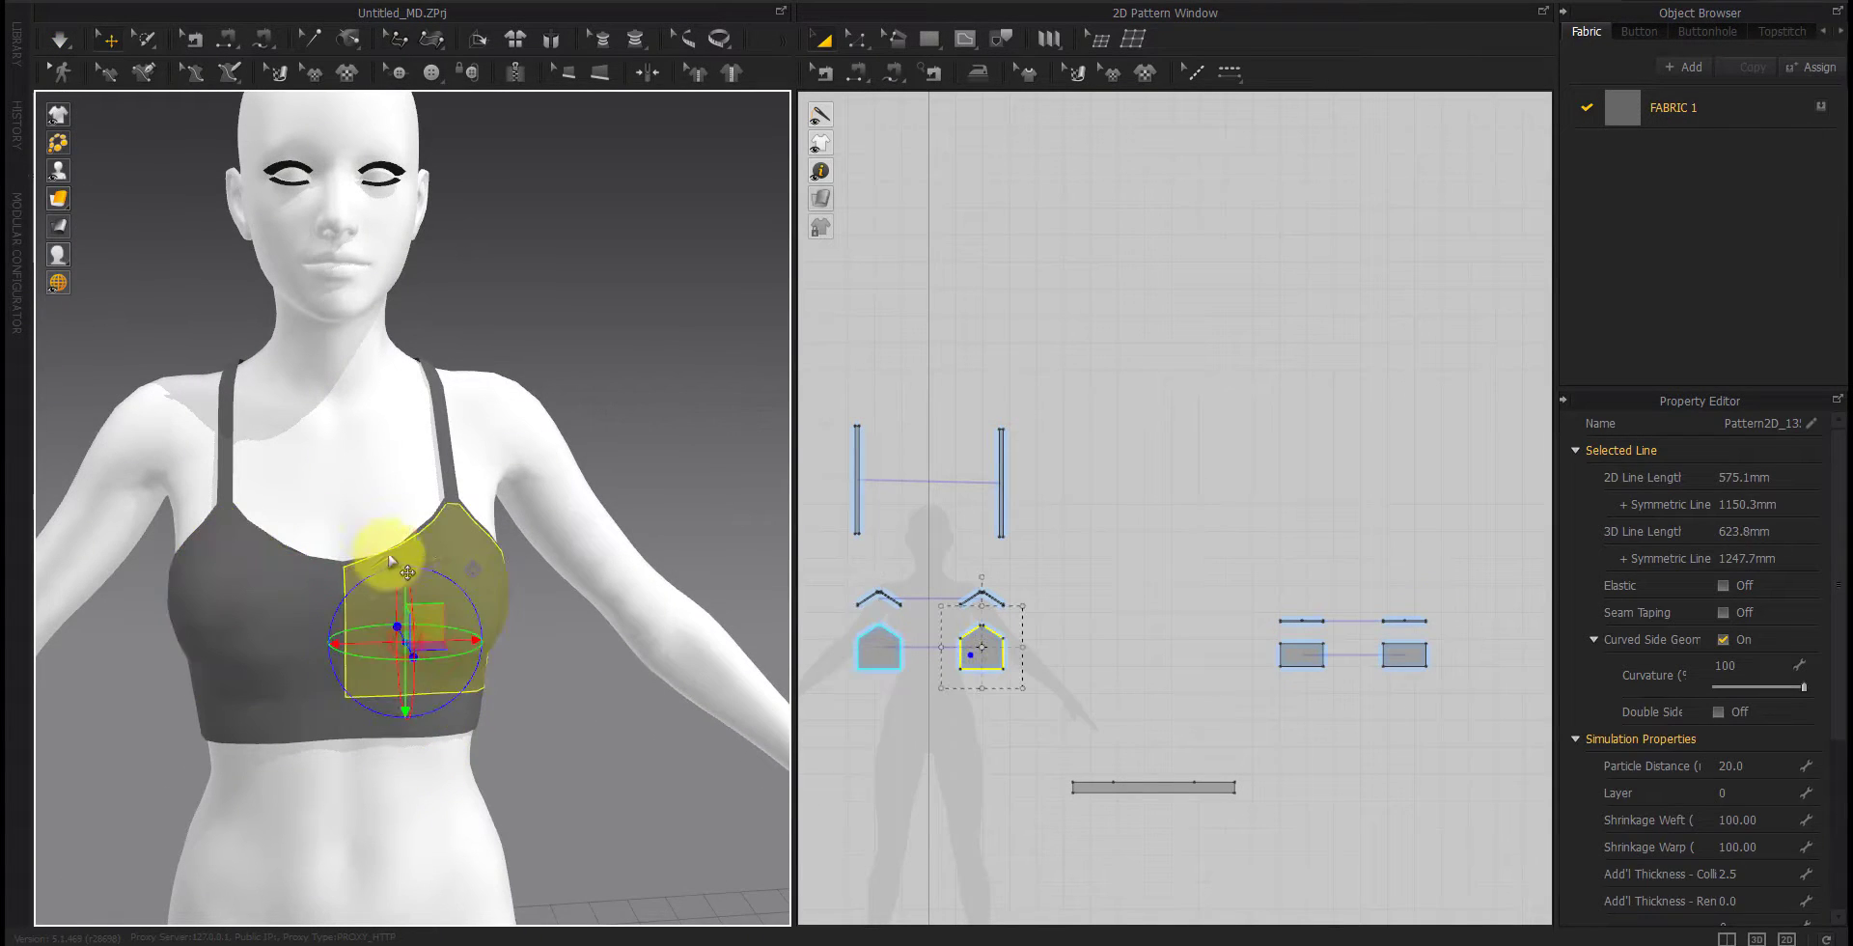
pyautogui.click(417, 534)
pyautogui.click(315, 558)
pyautogui.click(809, 774)
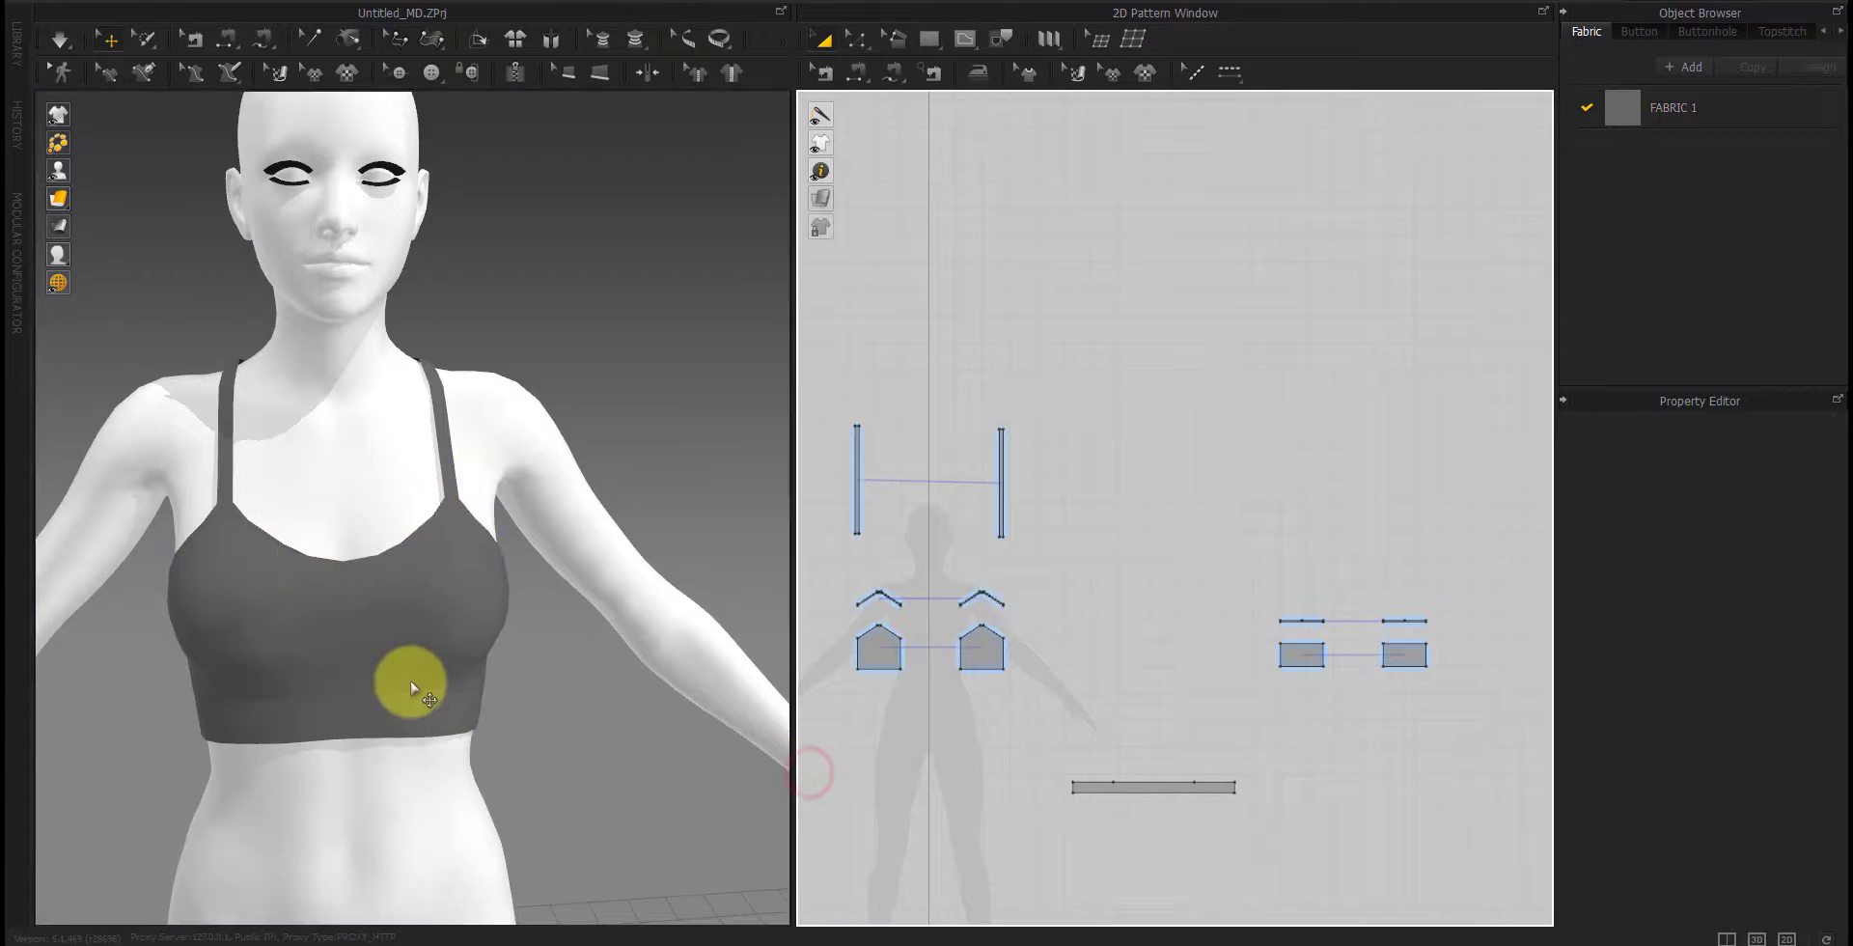
pyautogui.scroll(6, 376, 675)
pyautogui.scroll(-4, 343, 666)
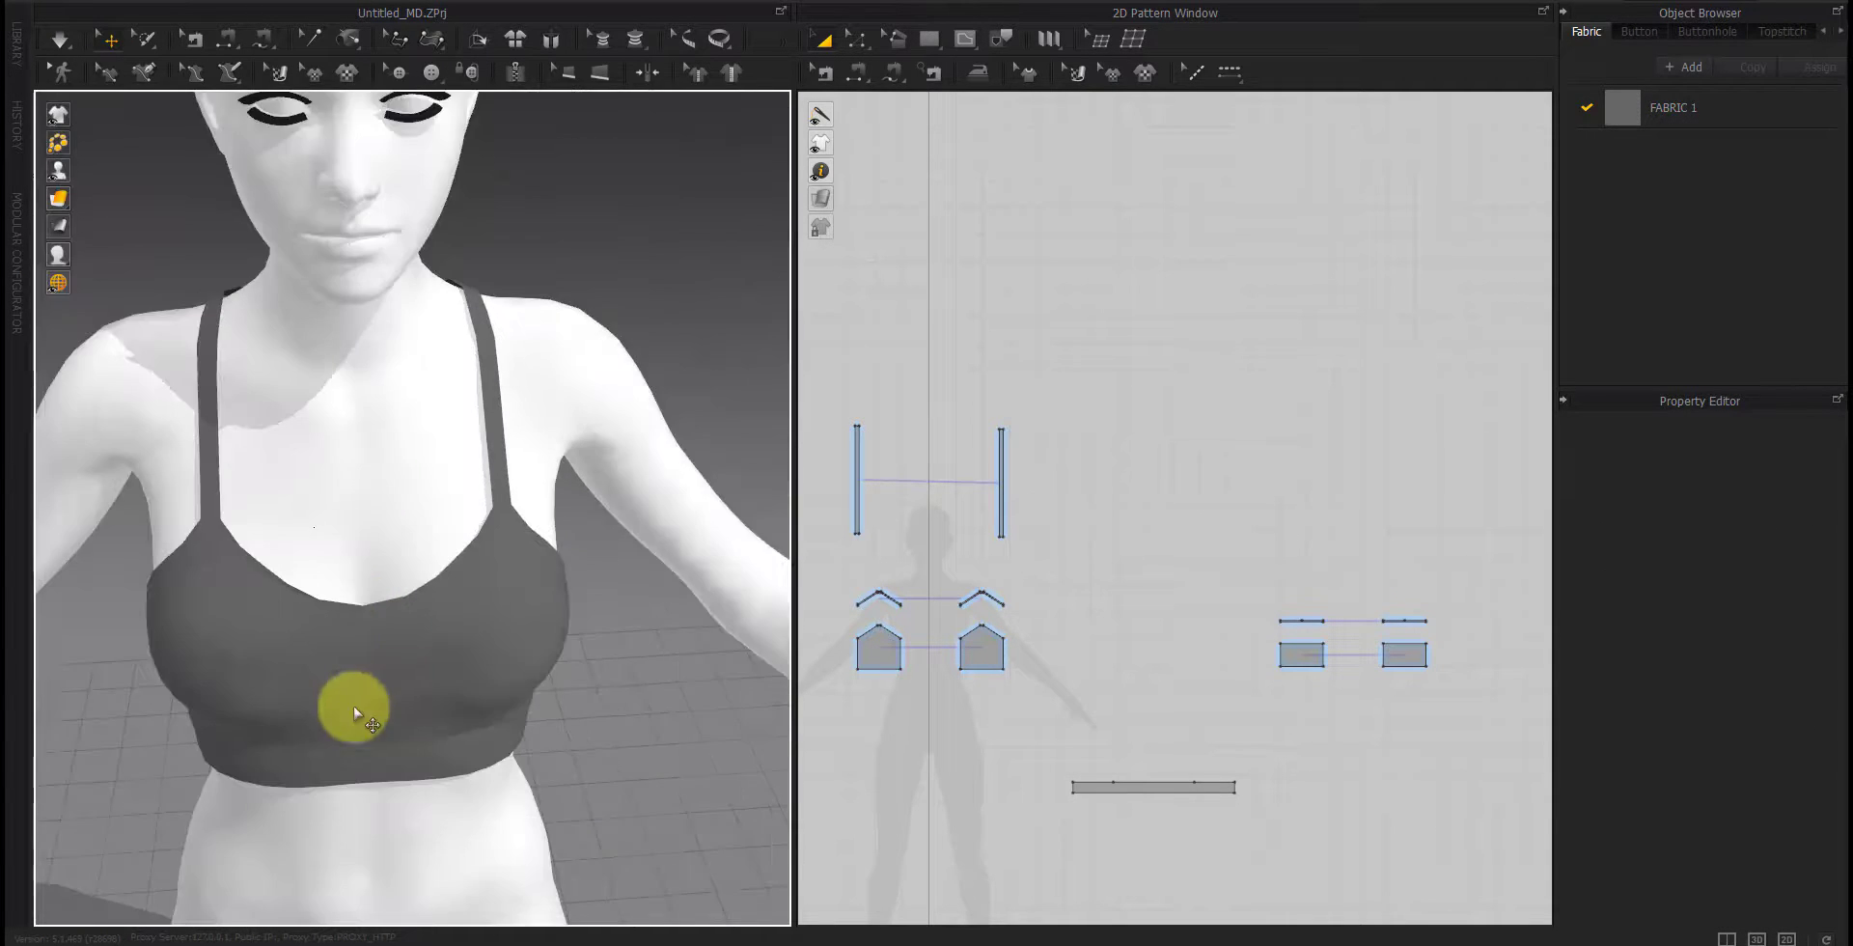
pyautogui.moveTo(353, 704); pyautogui.dragTo(367, 604, button='right')
pyautogui.scroll(5, 1167, 757)
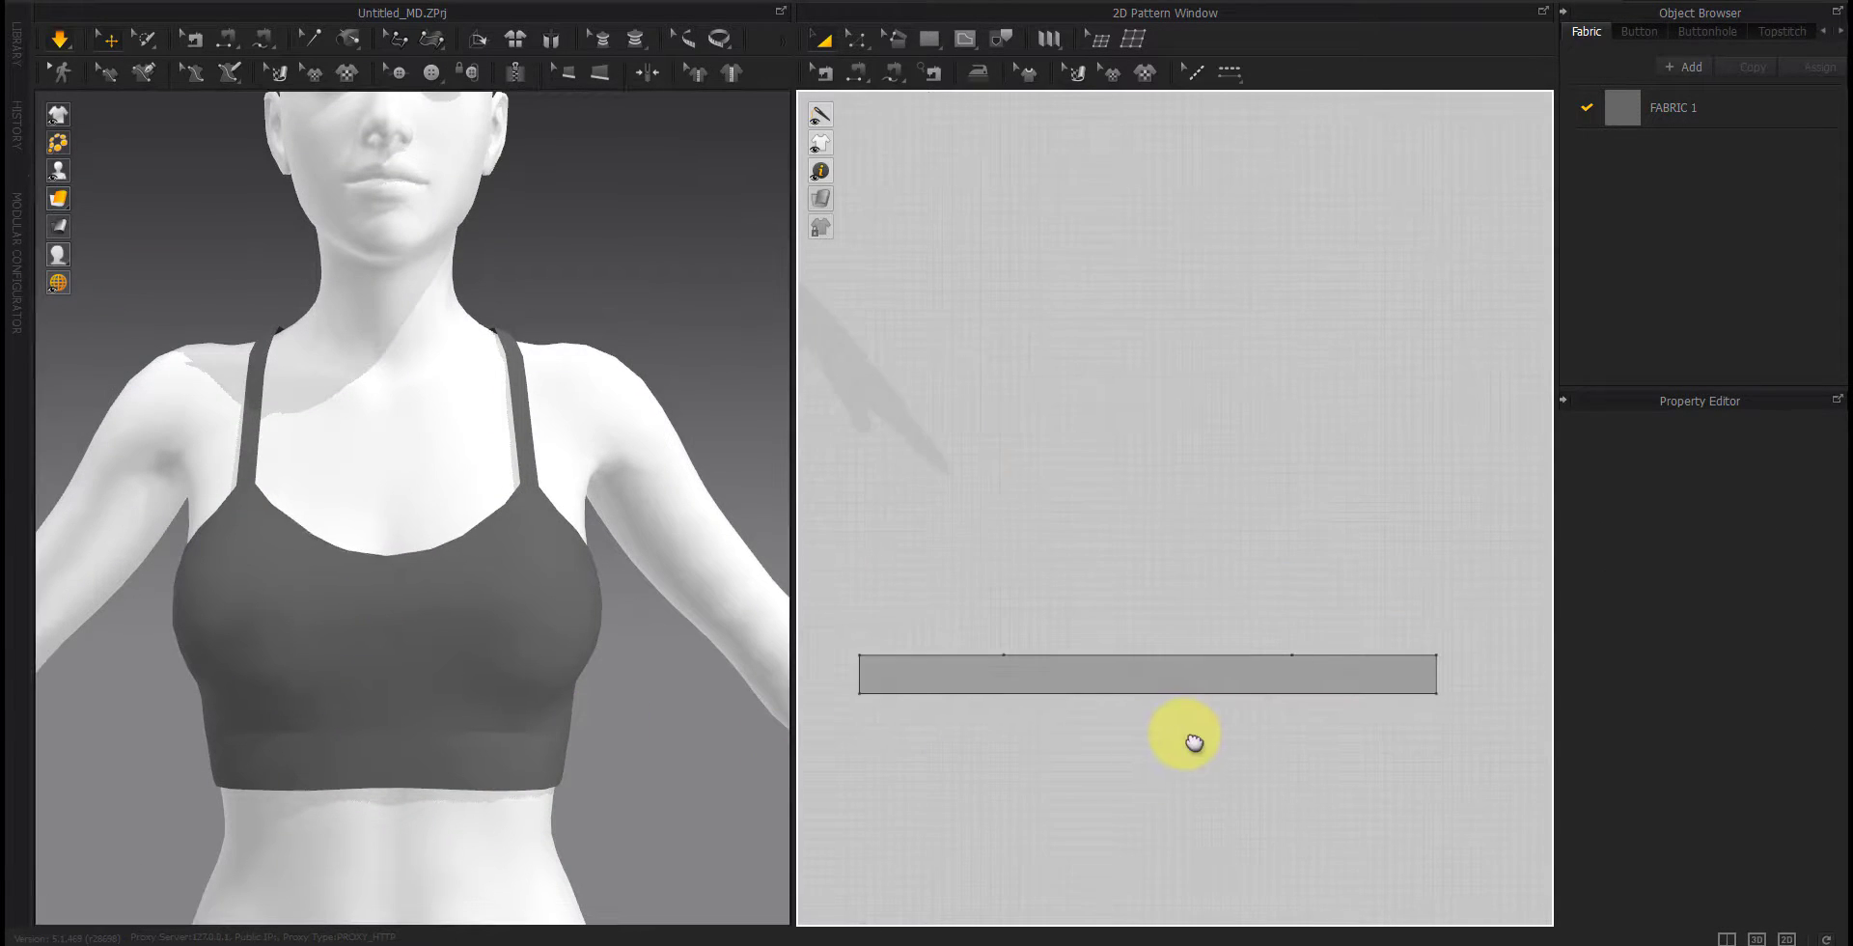
pyautogui.scroll(-5, 1172, 716)
pyautogui.click(482, 614)
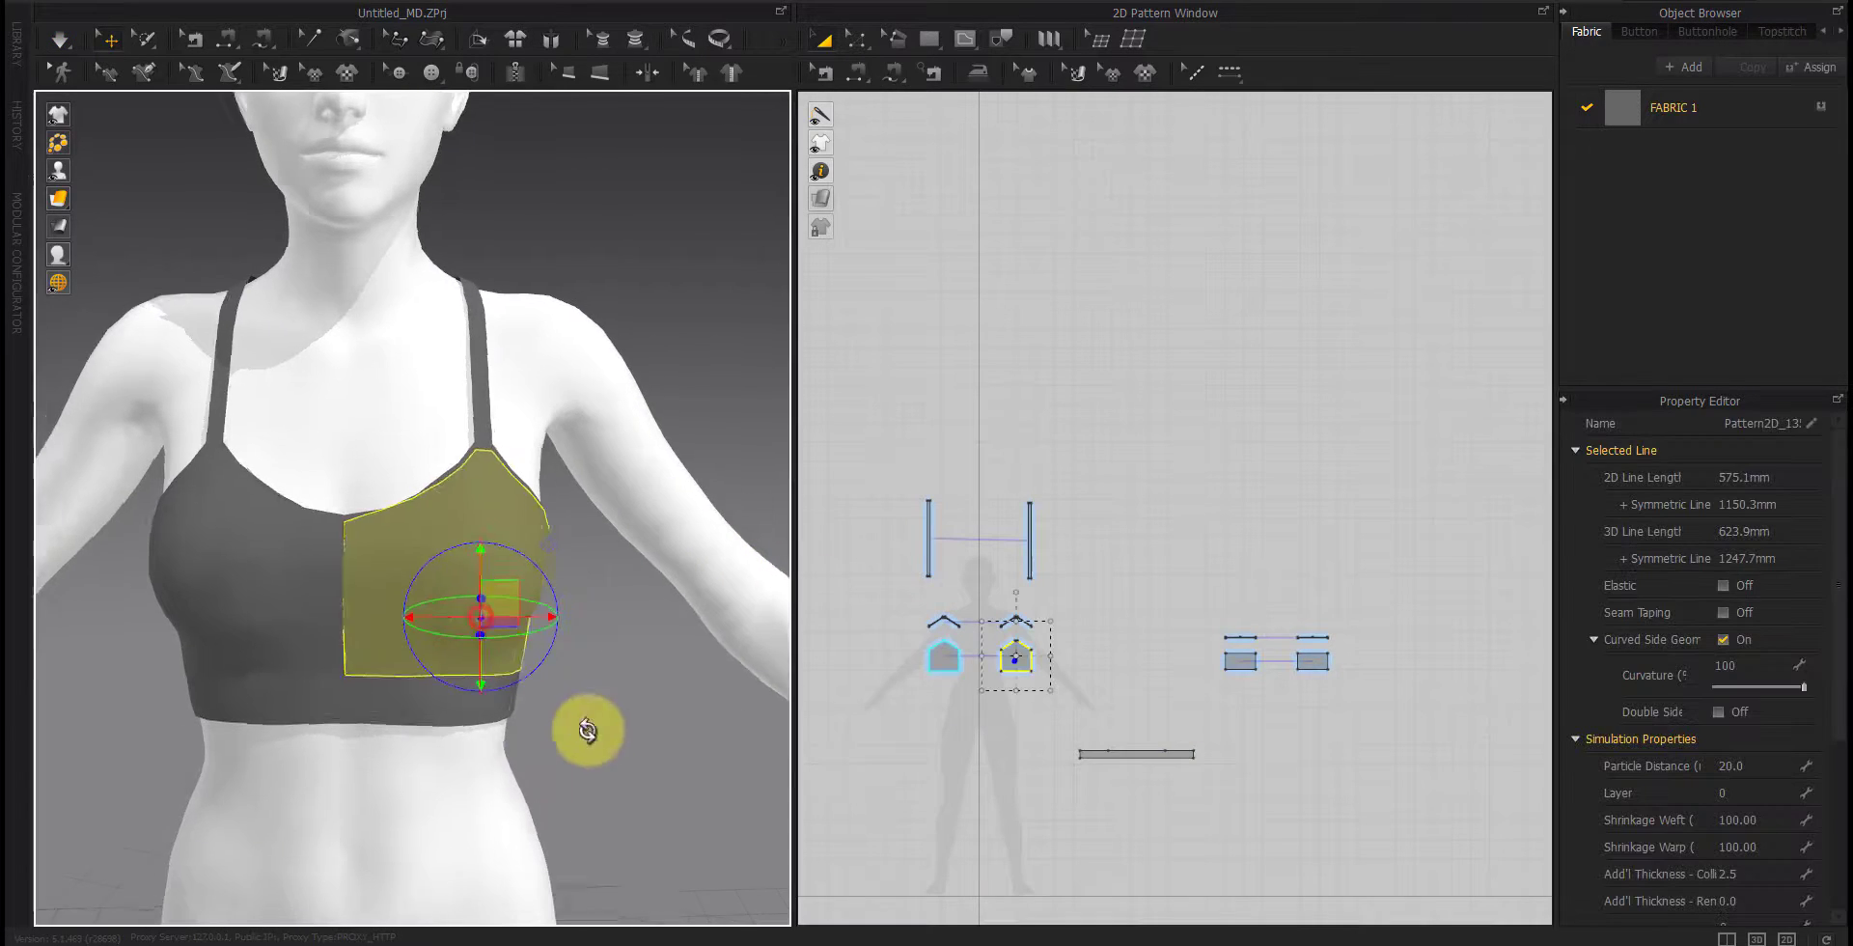
pyautogui.moveTo(588, 732); pyautogui.dragTo(522, 747, button='right')
# Step: Split the front piece's bottom edge uniformly into 2 segments
pyautogui.scroll(4, 1050, 662)
pyautogui.click(997, 773)
pyautogui.press('x')
pyautogui.rightClick(927, 695)
pyautogui.moveTo(918, 736); pyautogui.dragTo(1159, 711, button='middle')
pyautogui.rightClick(1177, 676)
pyautogui.click(802, 493)
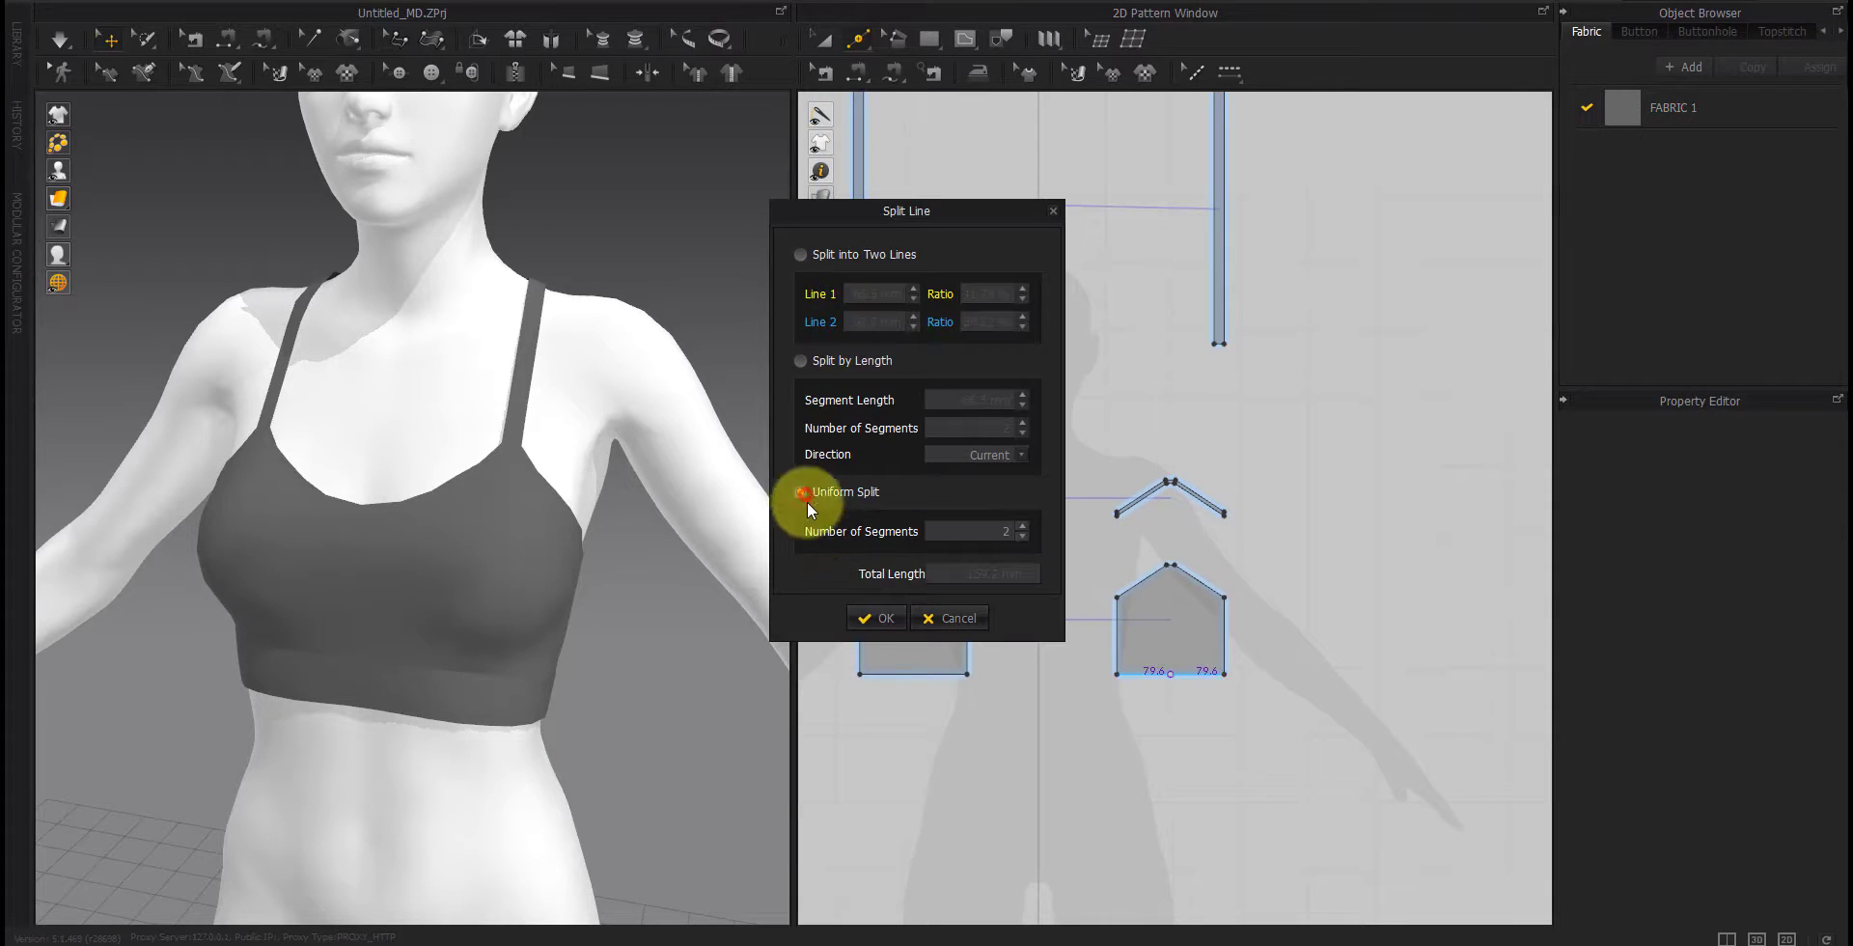
pyautogui.click(880, 618)
pyautogui.click(1222, 766)
# Step: Draw a vertical internal line about 81 mm long upward from the midpoint of the front piece's bottom edge
pyautogui.scroll(5, 1207, 733)
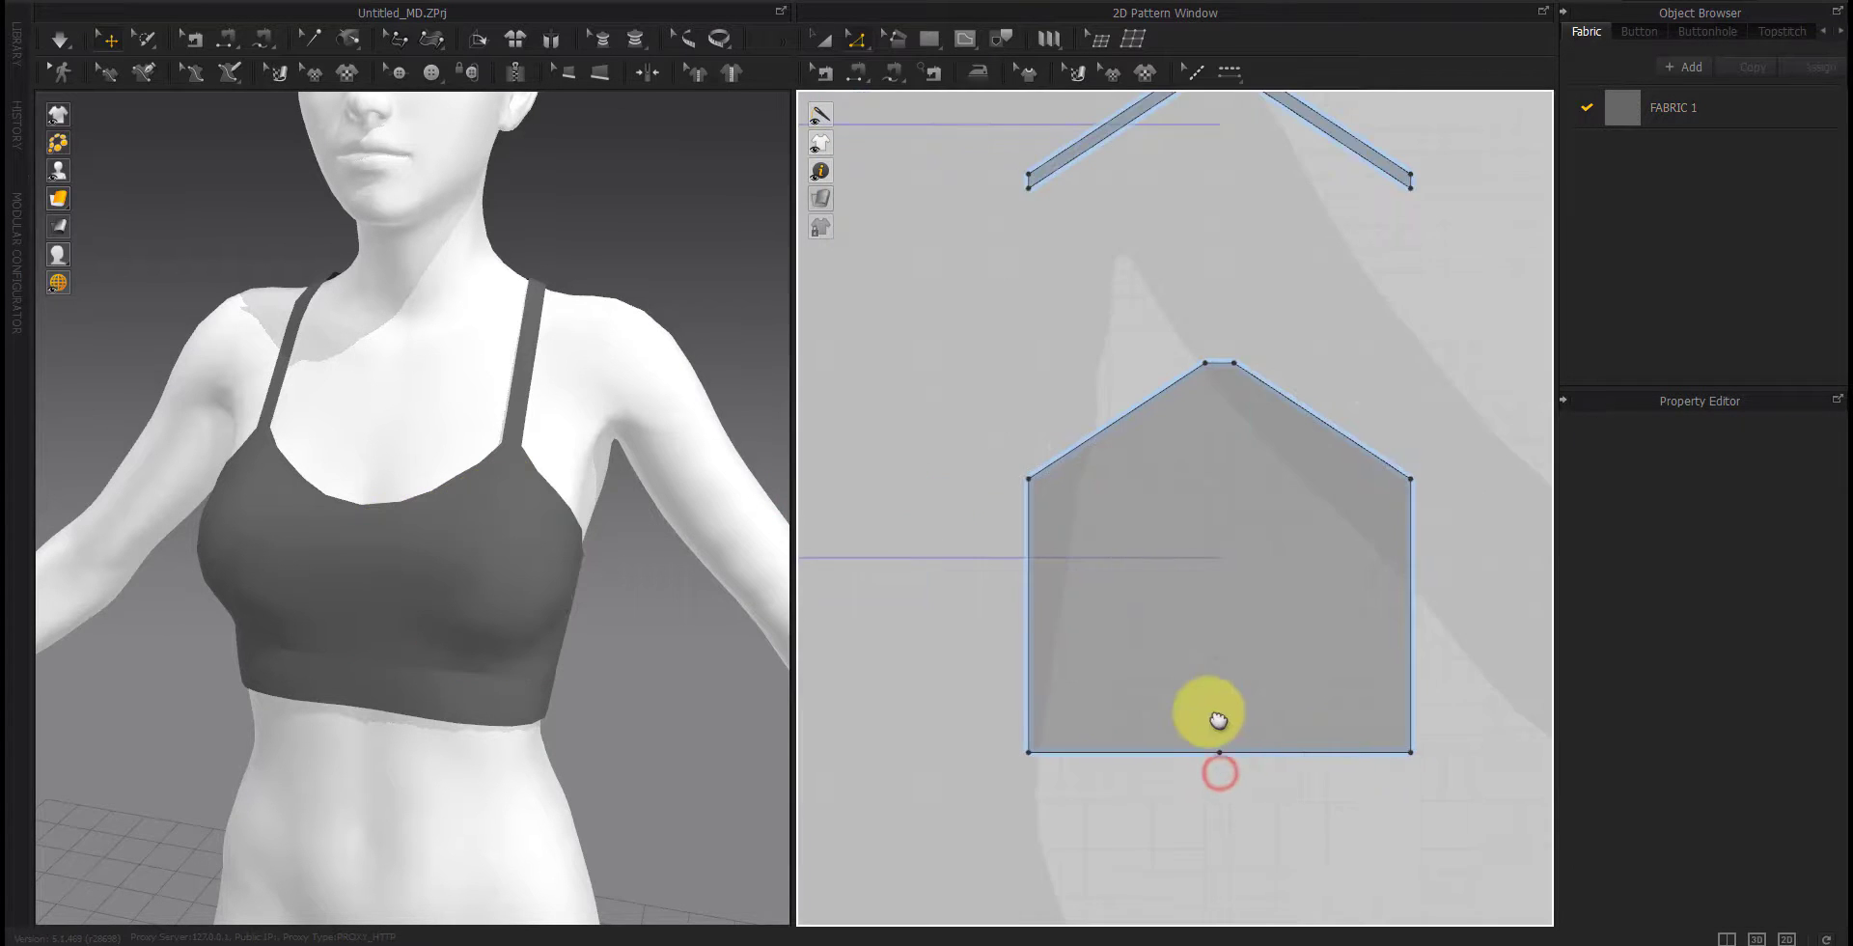
pyautogui.click(964, 39)
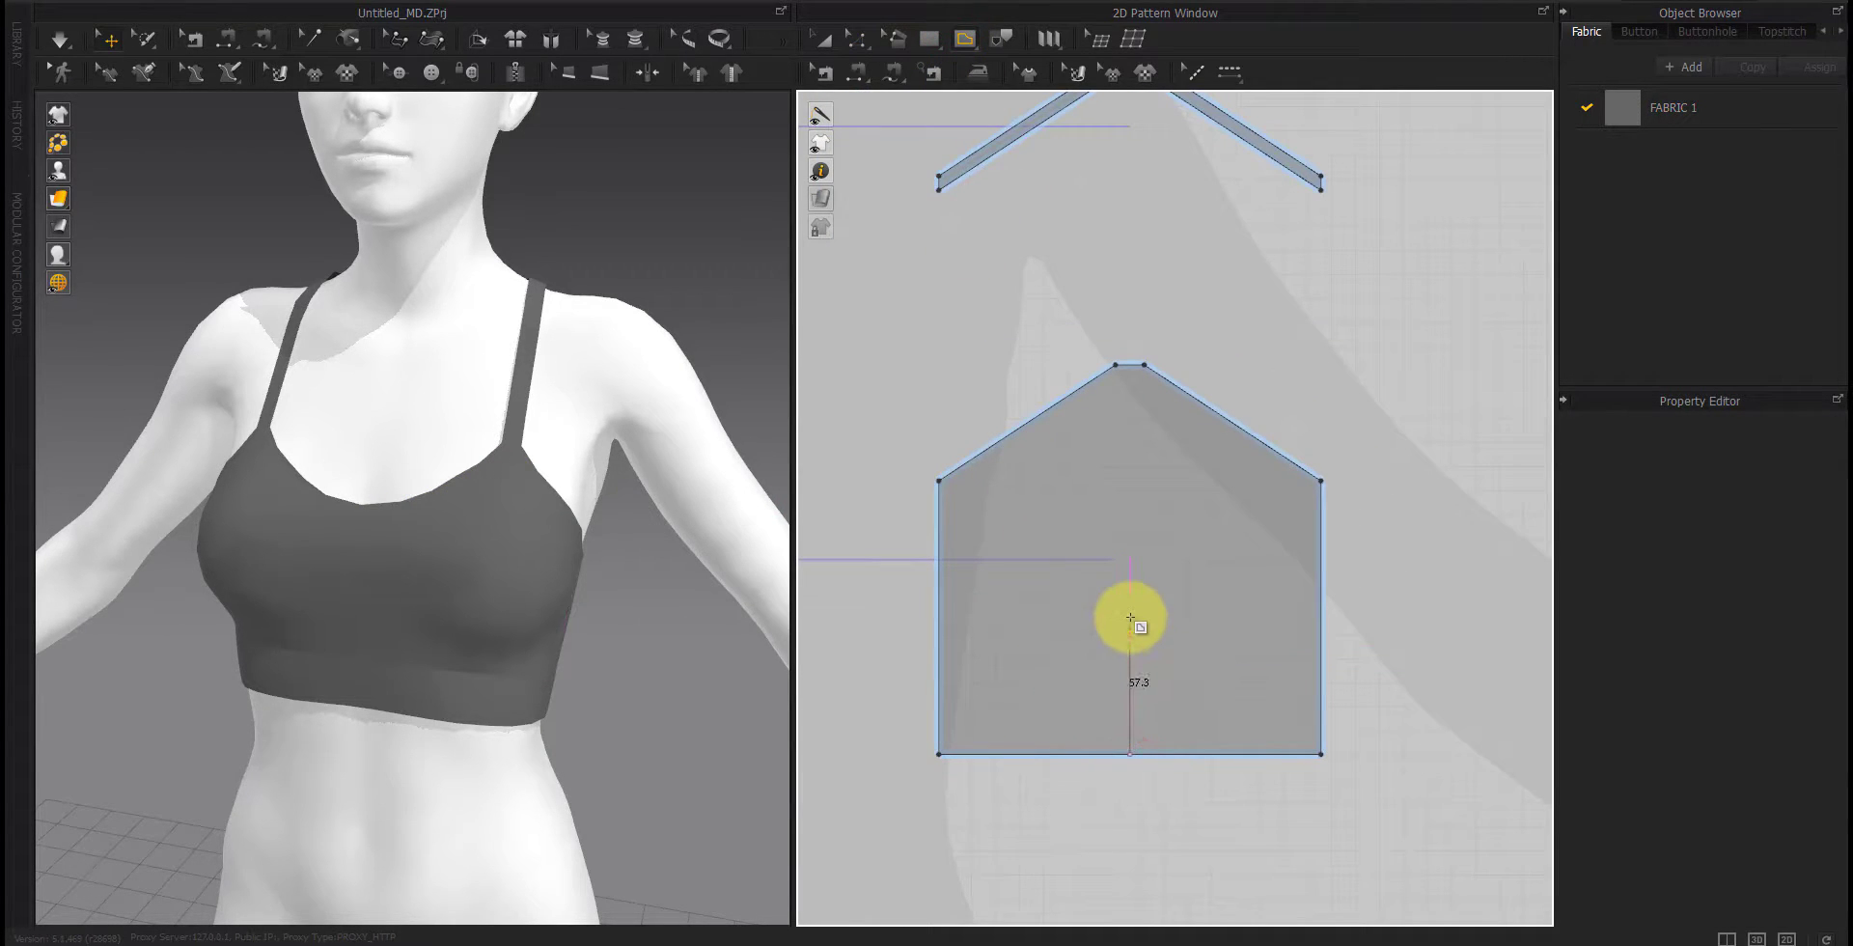
pyautogui.click(487, 586)
pyautogui.click(1187, 869)
pyautogui.click(921, 519)
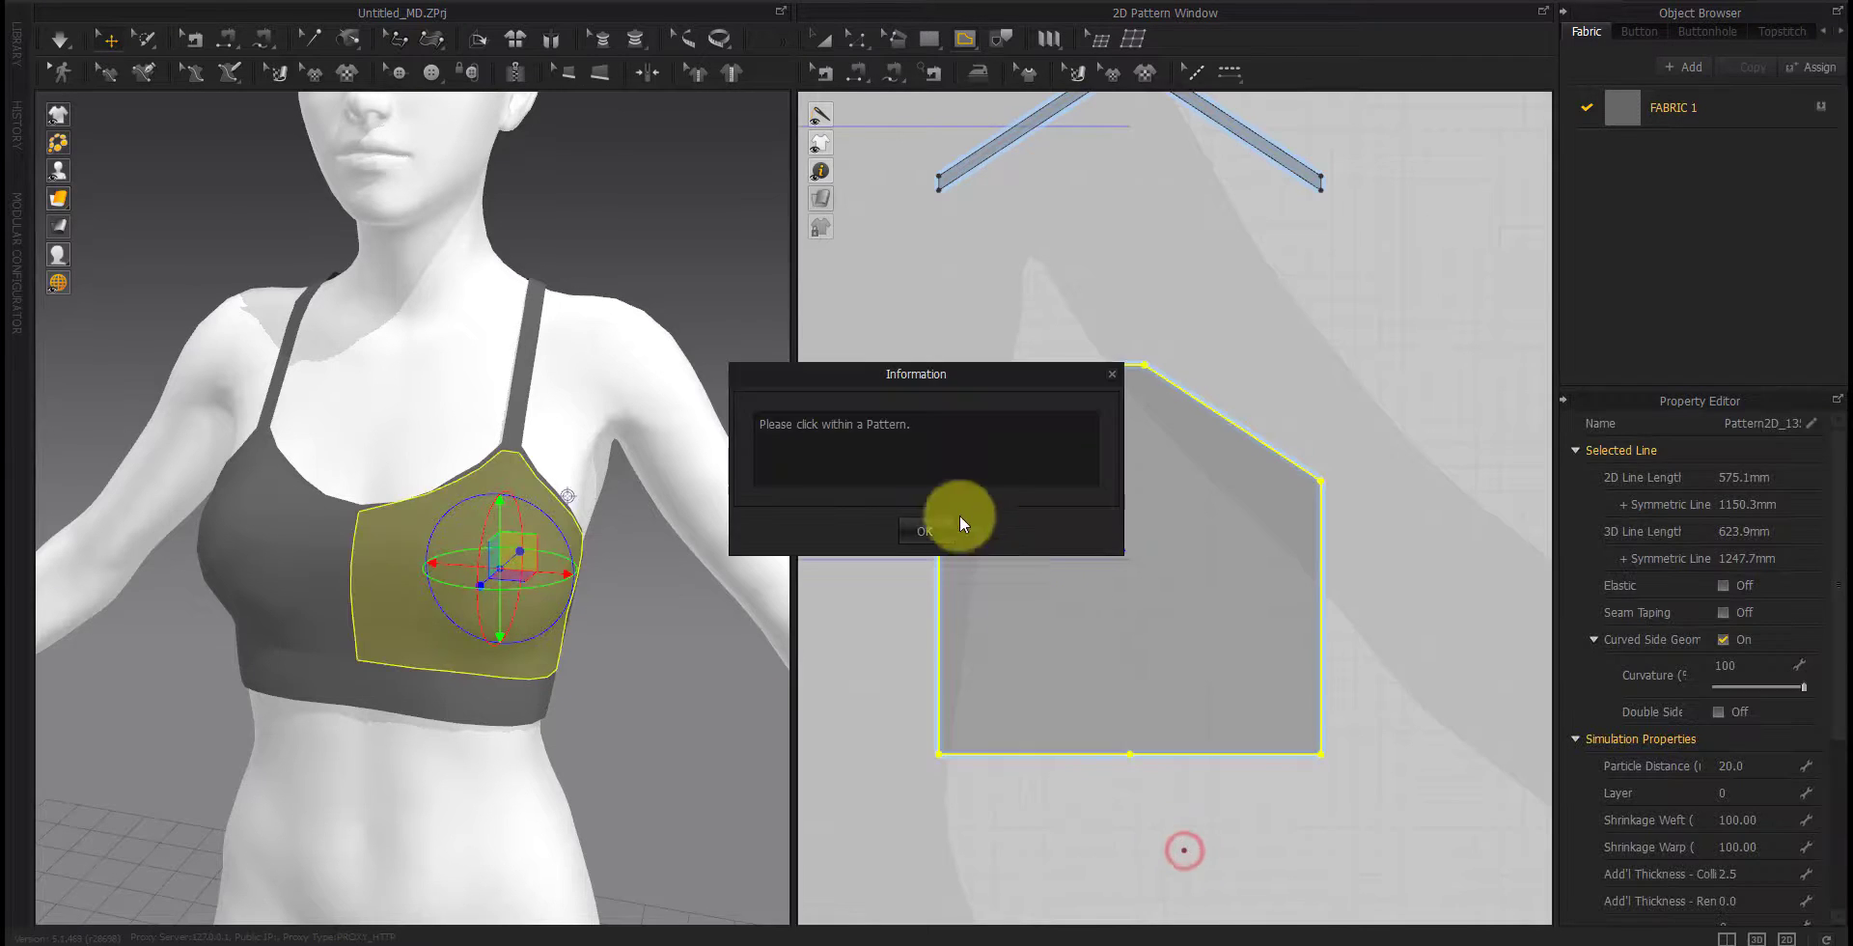
pyautogui.click(1136, 762)
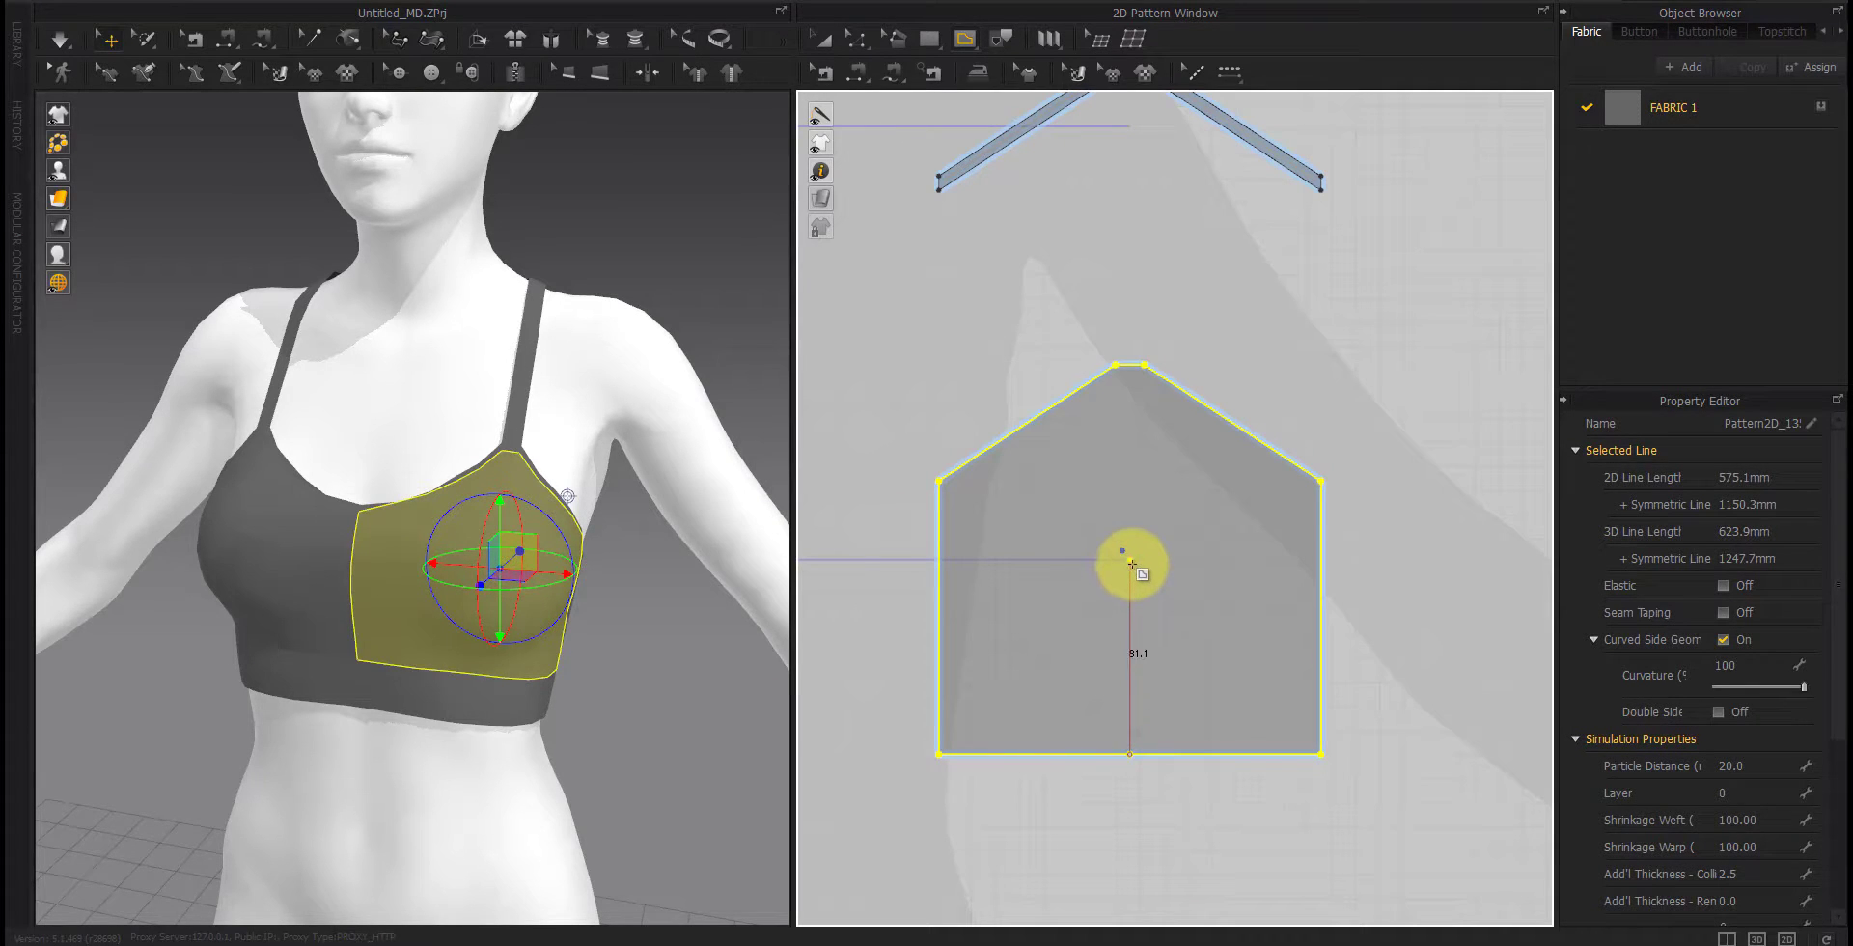
pyautogui.doubleClick(1130, 564)
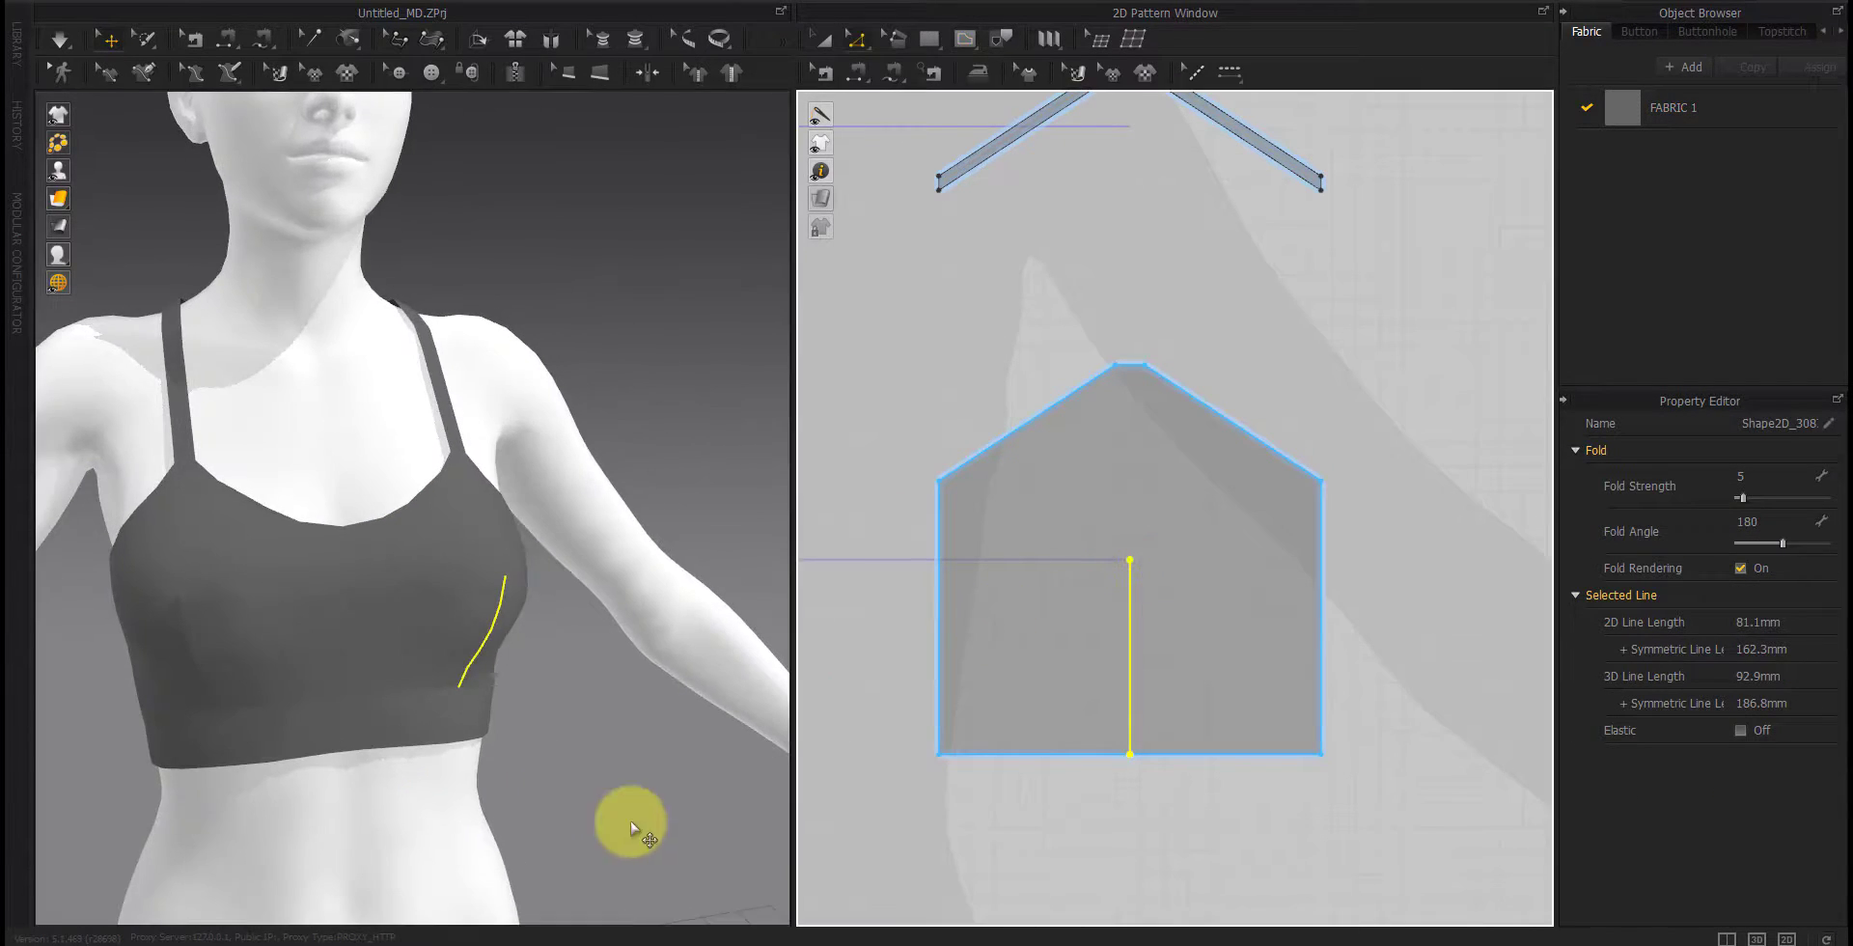
# Step: Freeze the underbust band pattern piece
pyautogui.scroll(-6, 1010, 828)
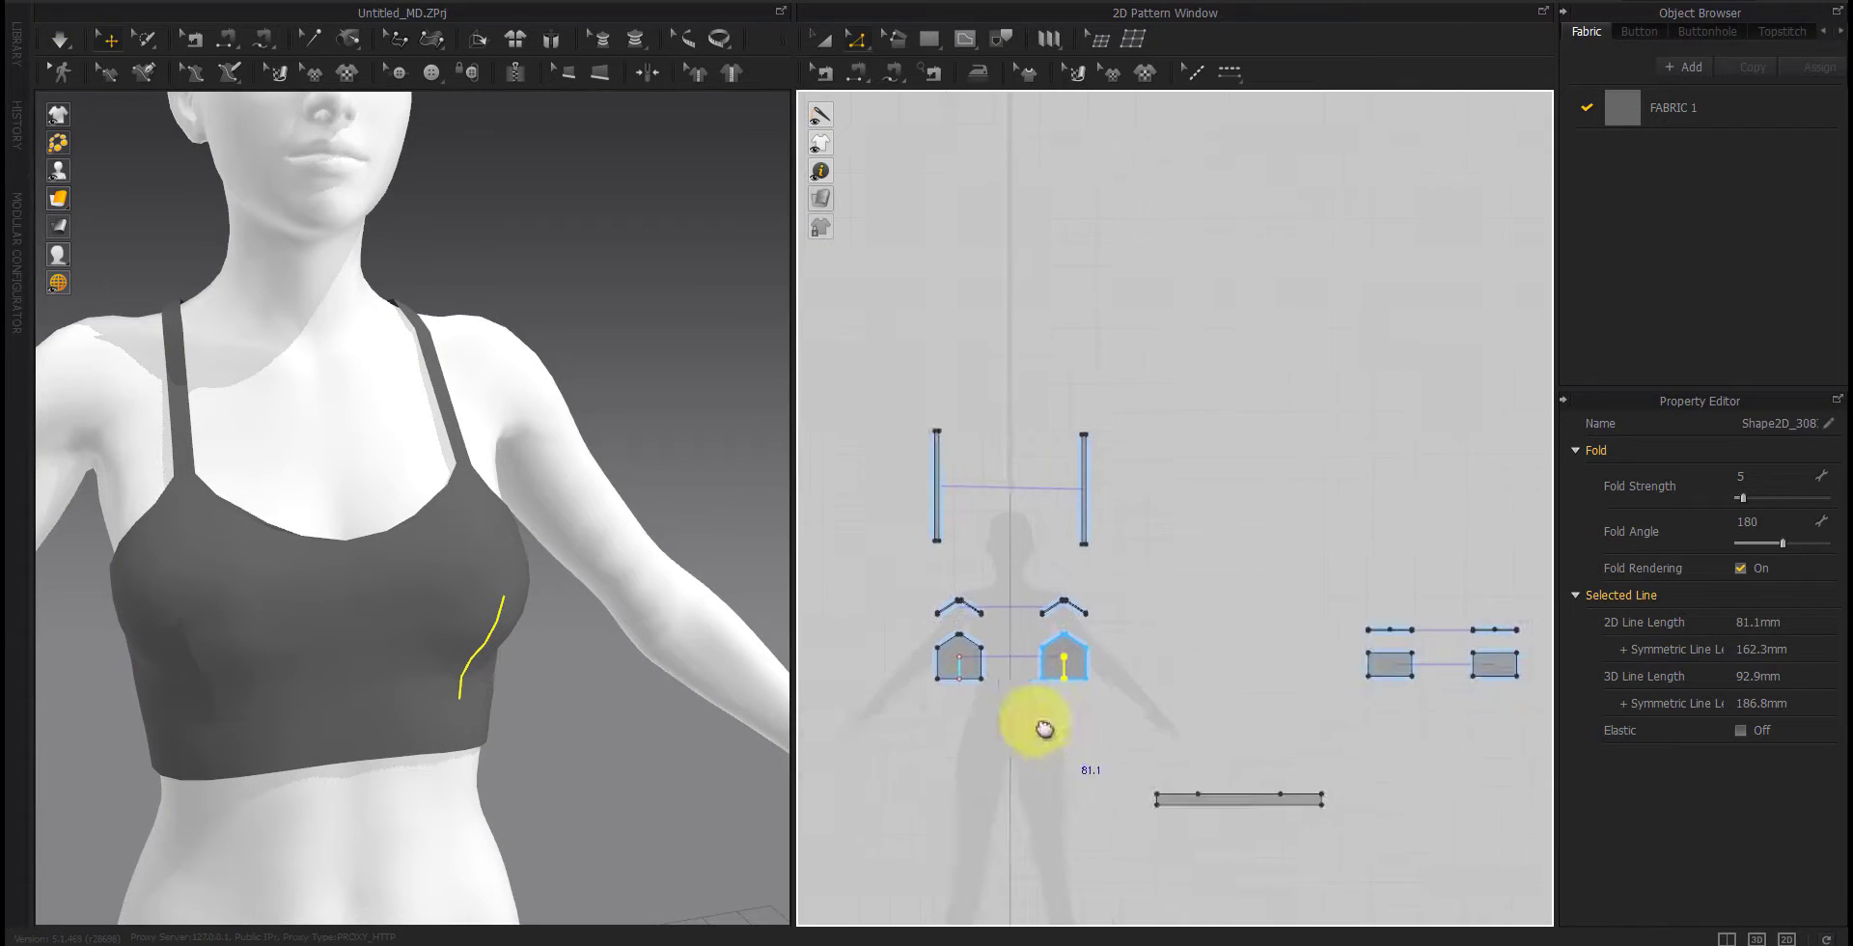
pyautogui.press('a')
pyautogui.moveTo(454, 733); pyautogui.dragTo(542, 781, button='middle')
pyautogui.click(629, 805)
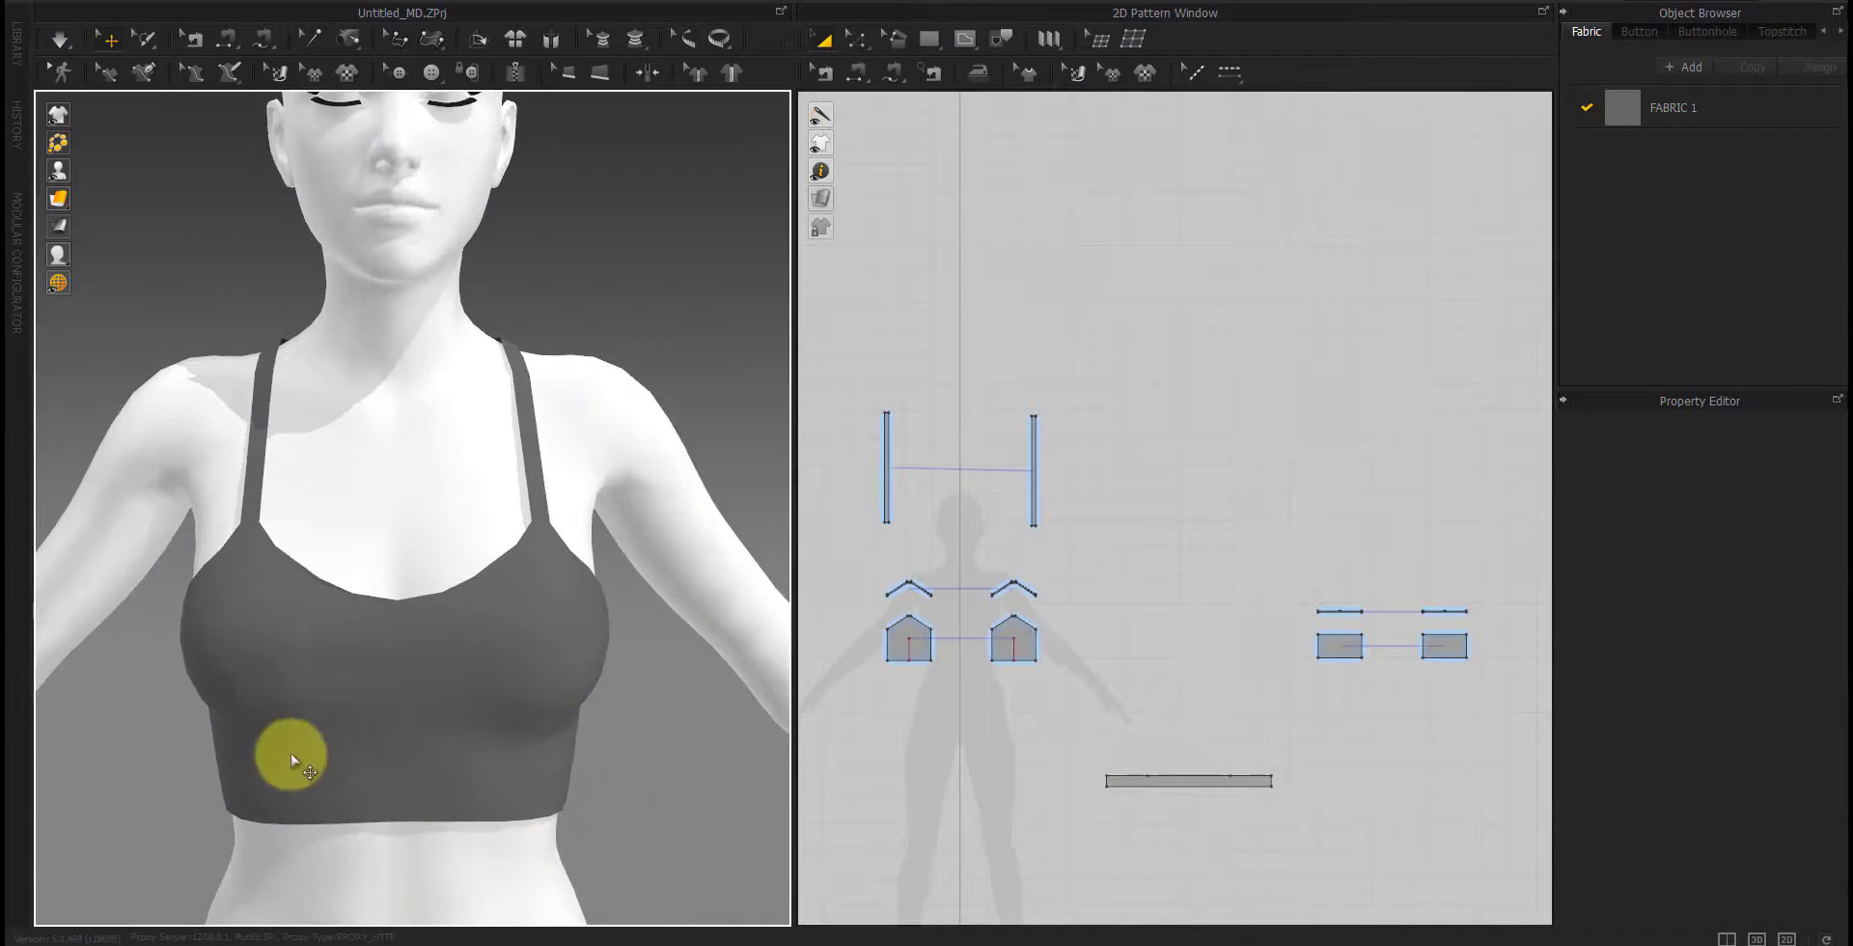
pyautogui.moveTo(292, 755); pyautogui.dragTo(433, 697, button='right')
pyautogui.press('2')
pyautogui.click(1183, 782)
pyautogui.rightClick(1183, 782)
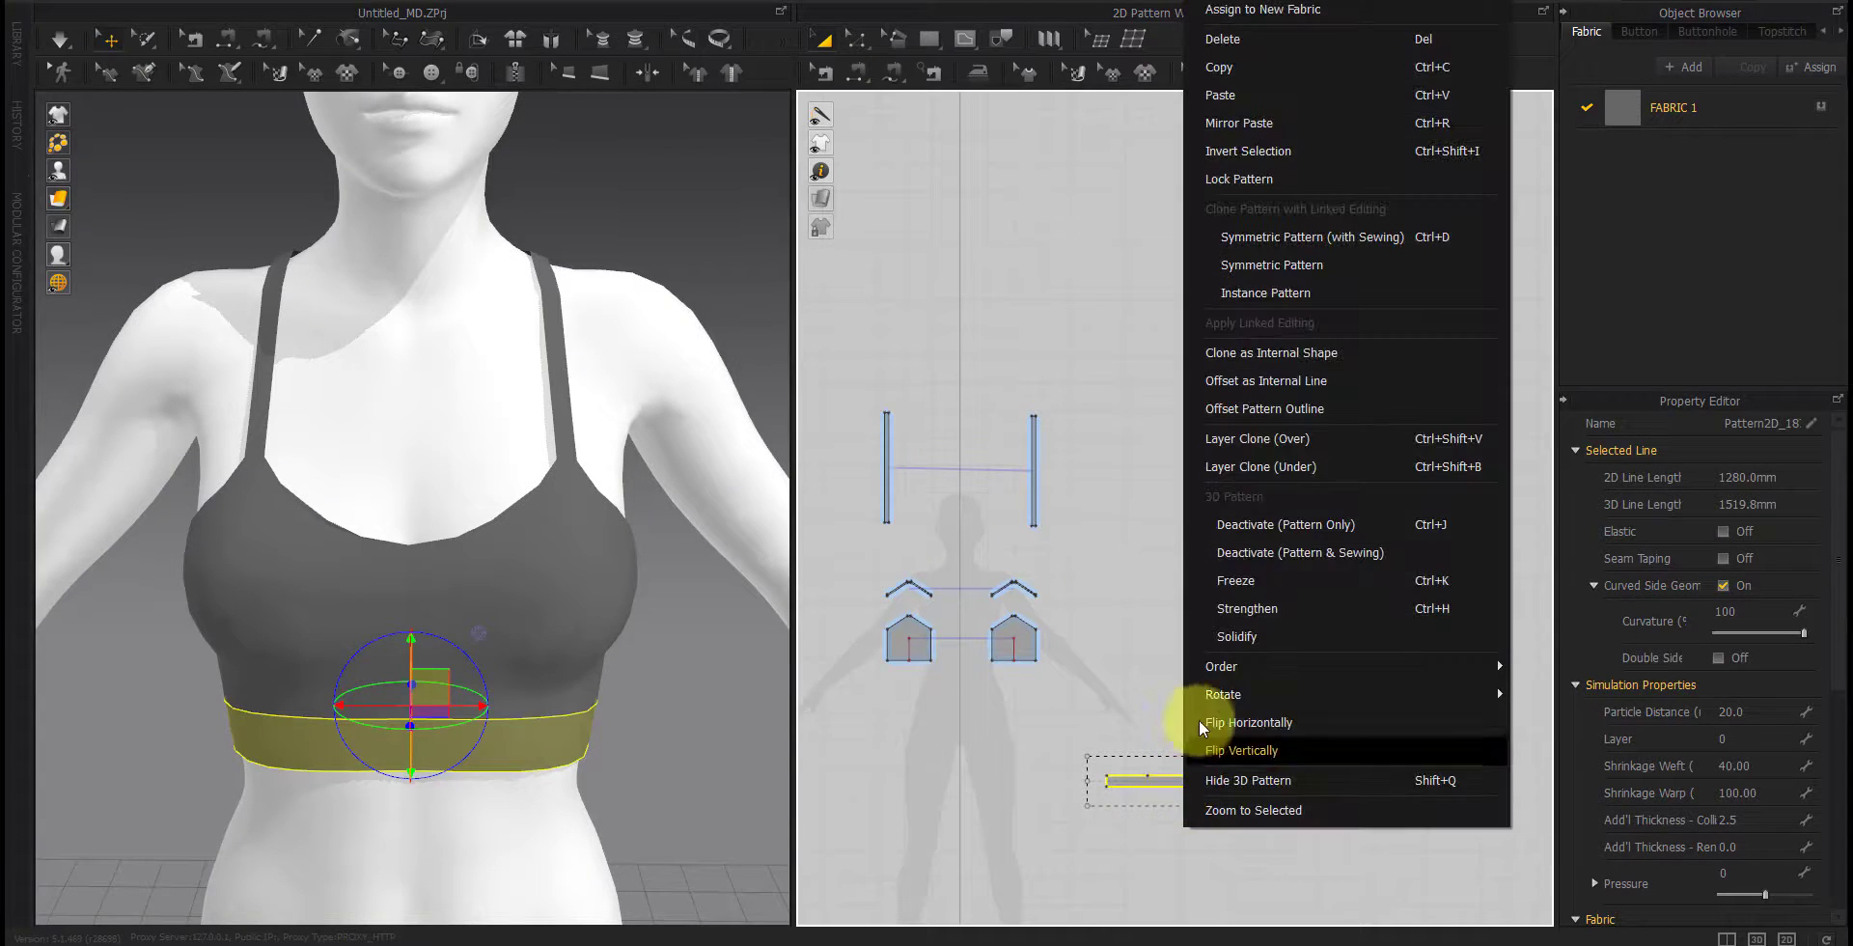
pyautogui.click(1226, 580)
# Step: Try a fold strength of 20 and a fold angle of 360 on the front piece's internal line under simulation
pyautogui.scroll(8, 1088, 650)
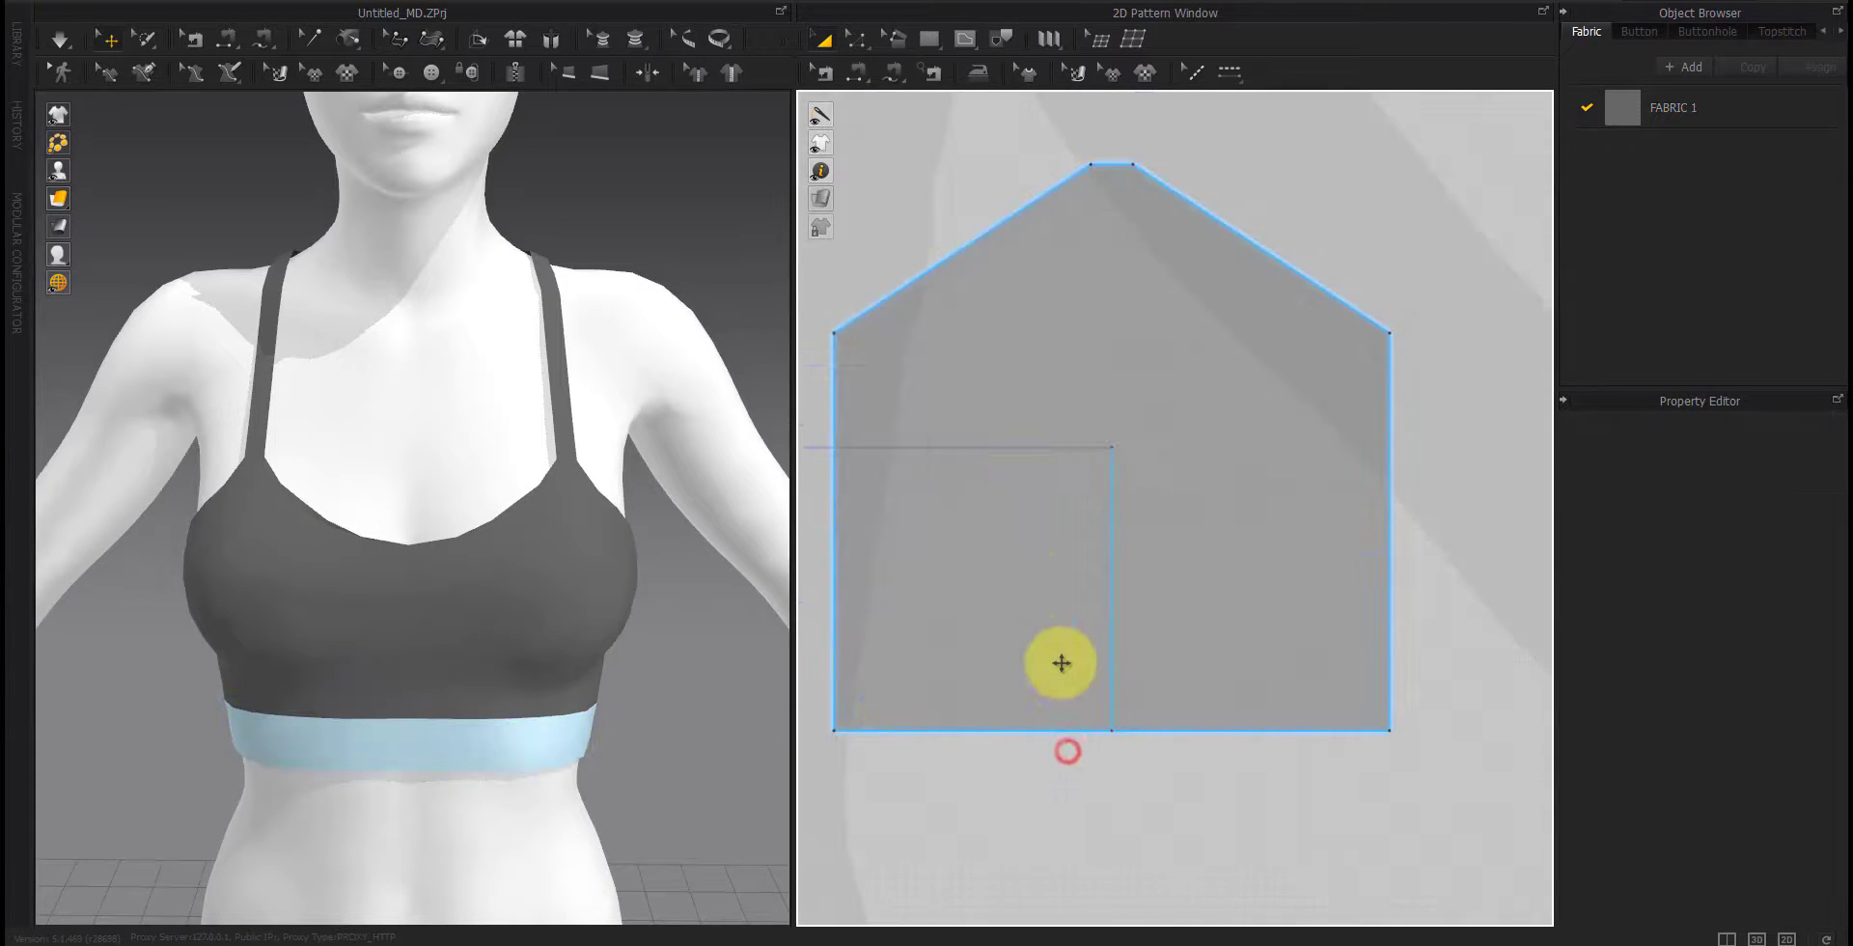
pyautogui.click(1091, 644)
pyautogui.moveTo(1775, 539); pyautogui.dragTo(1805, 544)
pyautogui.click(1757, 477)
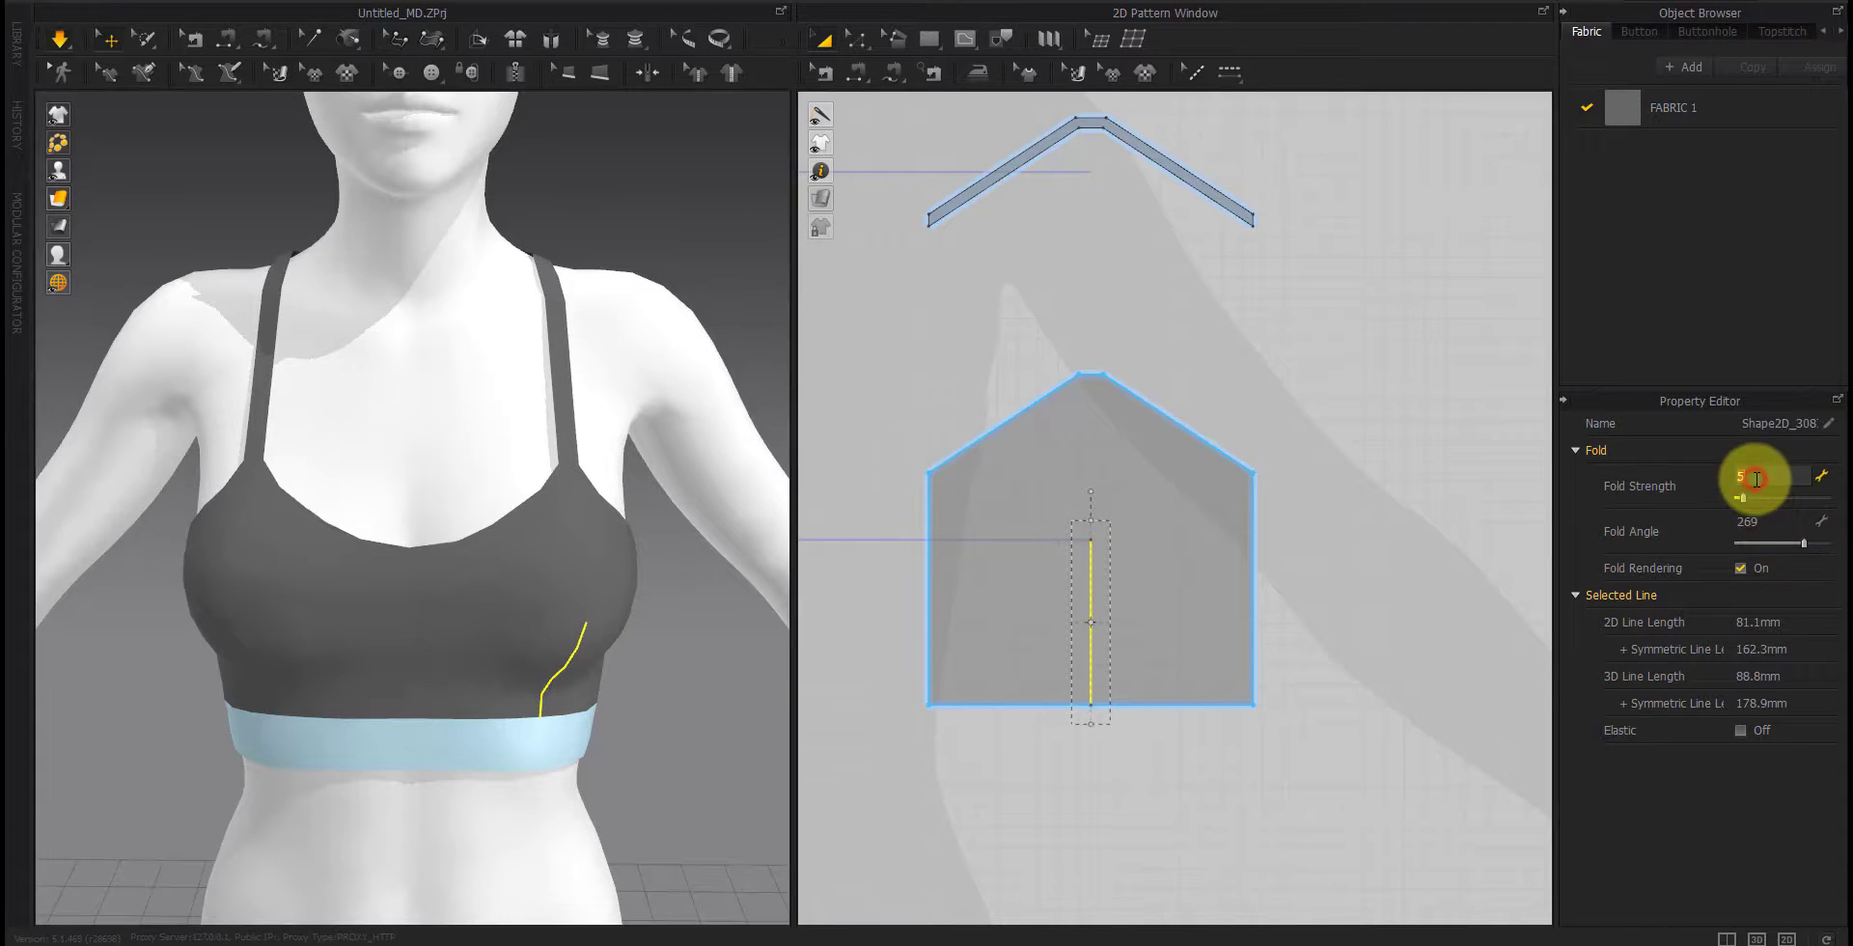
pyautogui.click(1710, 490)
pyautogui.moveTo(629, 776); pyautogui.dragTo(642, 743, button='right')
pyautogui.moveTo(1806, 543); pyautogui.dragTo(1830, 543)
pyautogui.click(1547, 529)
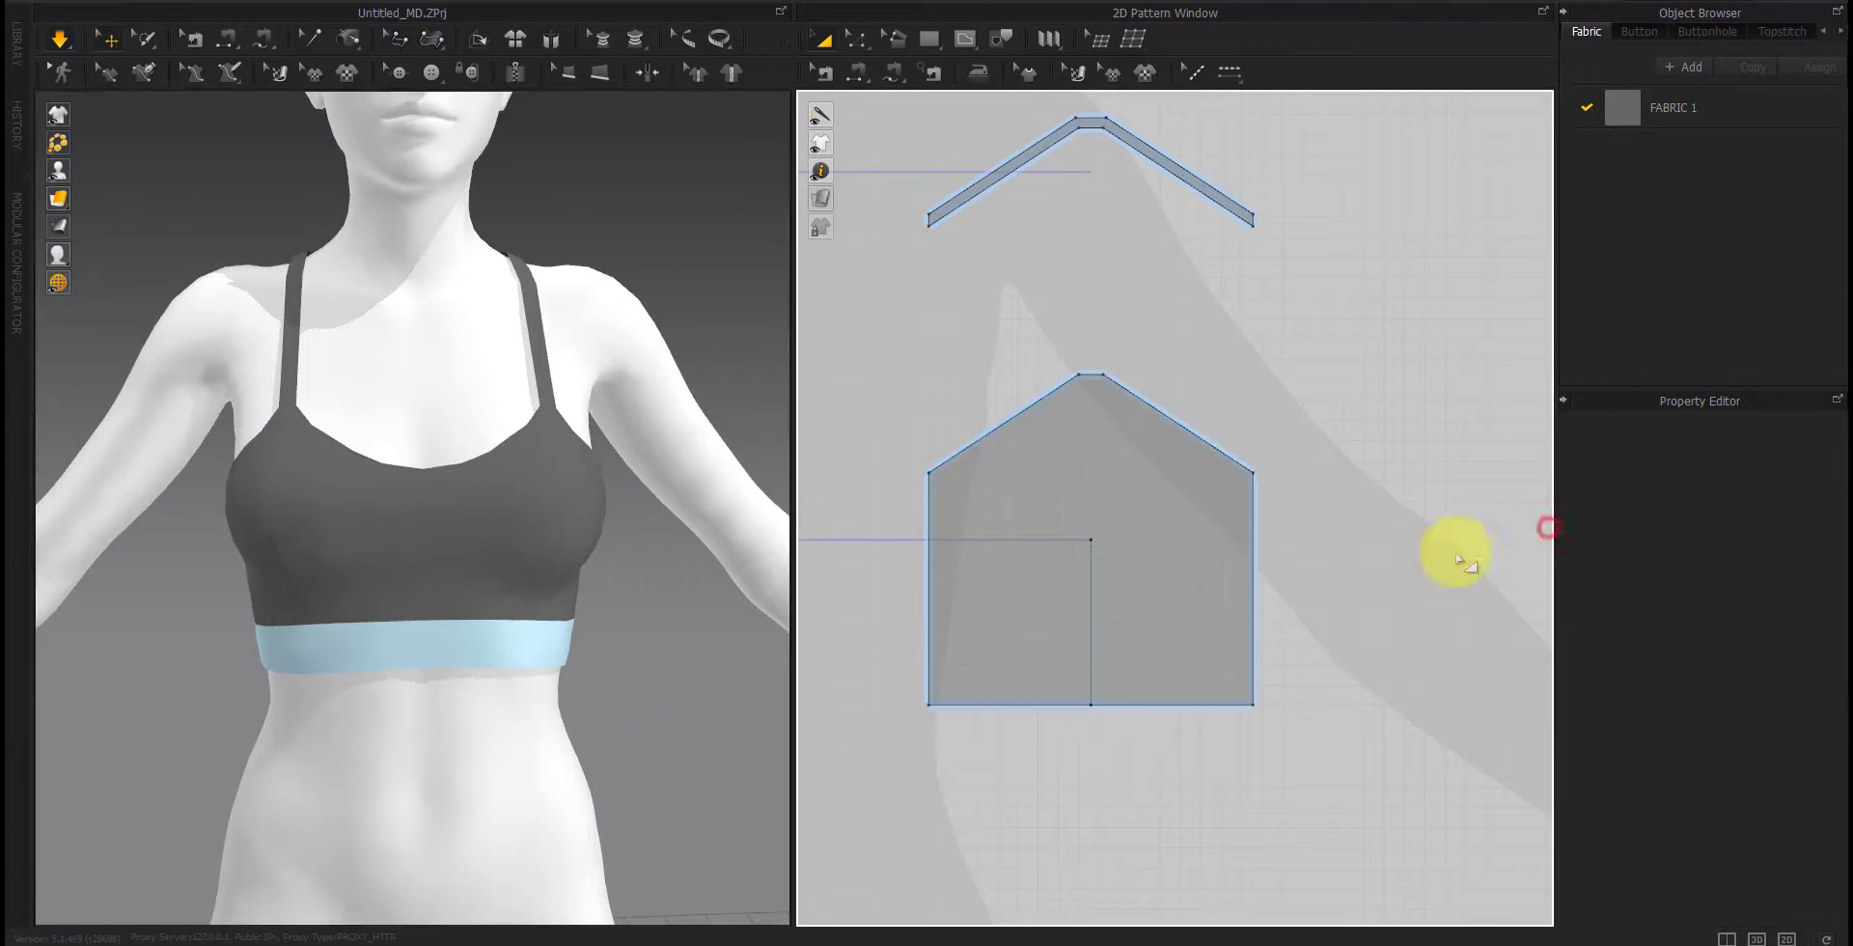
# Step: Set the fold angle of the front piece's internal line to 0 and check the crease under the bust
pyautogui.moveTo(632, 735); pyautogui.dragTo(484, 732, button='right')
pyautogui.scroll(3, 526, 699)
pyautogui.moveTo(559, 669); pyautogui.dragTo(538, 595, button='right')
pyautogui.rightClick(537, 595)
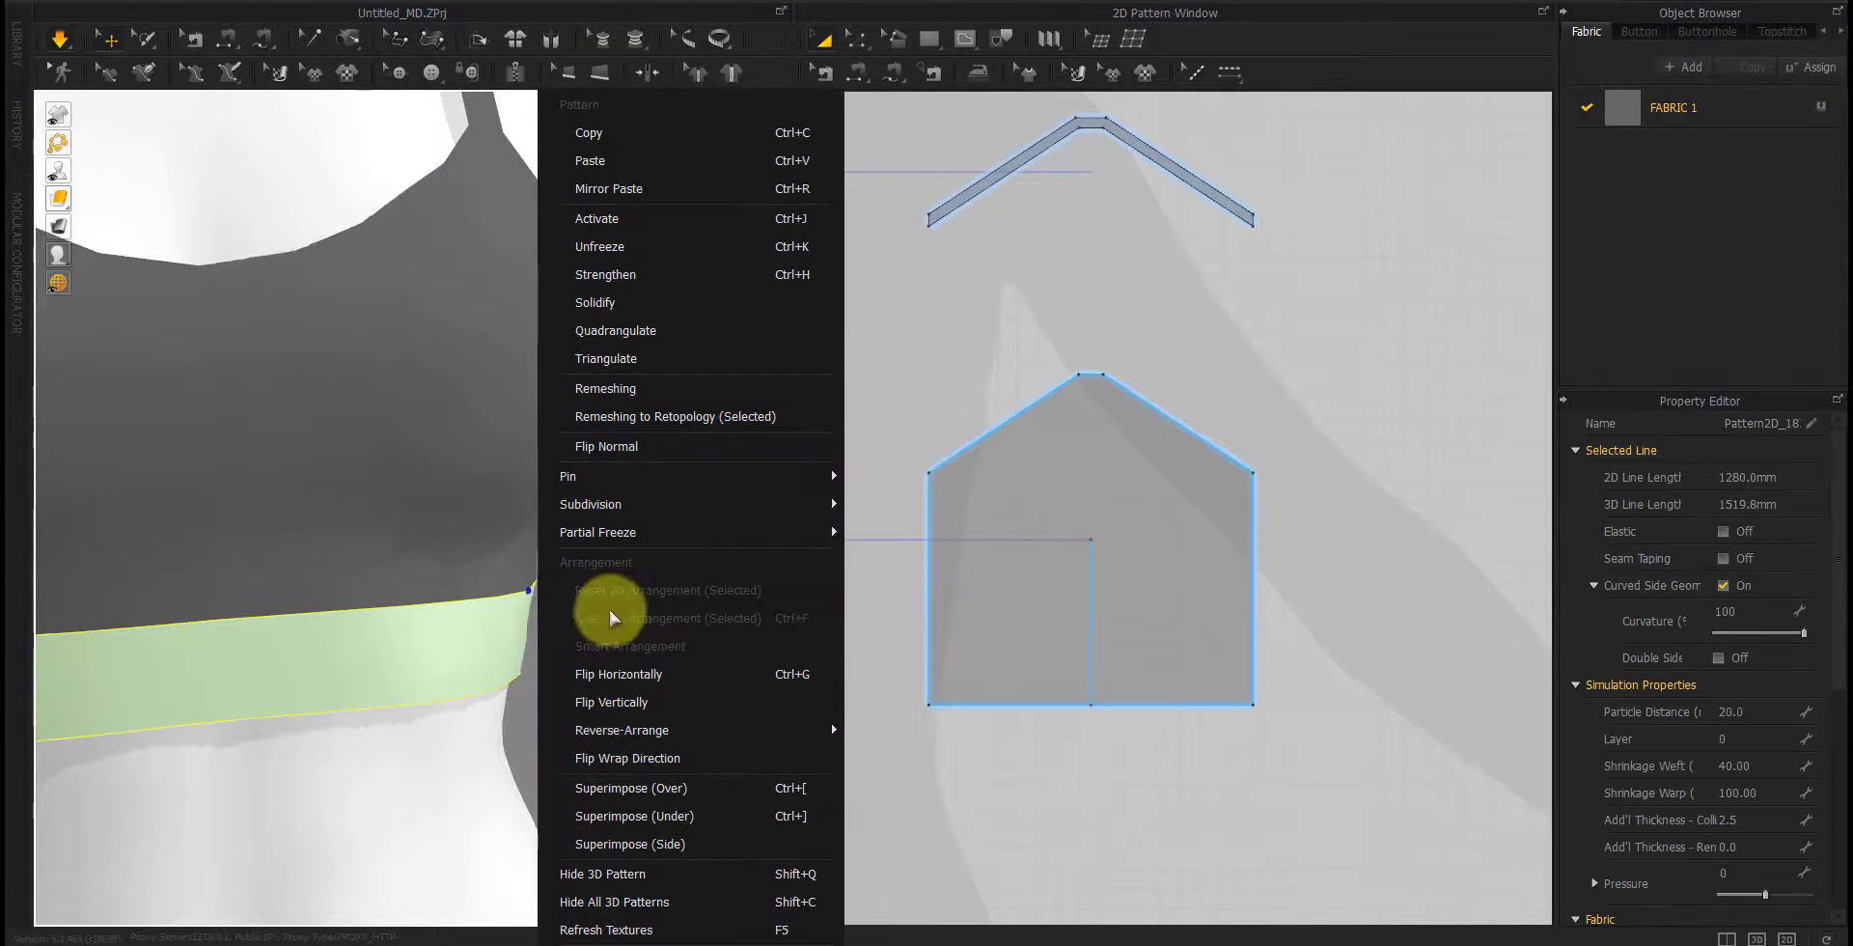
pyautogui.click(518, 700)
pyautogui.click(1090, 621)
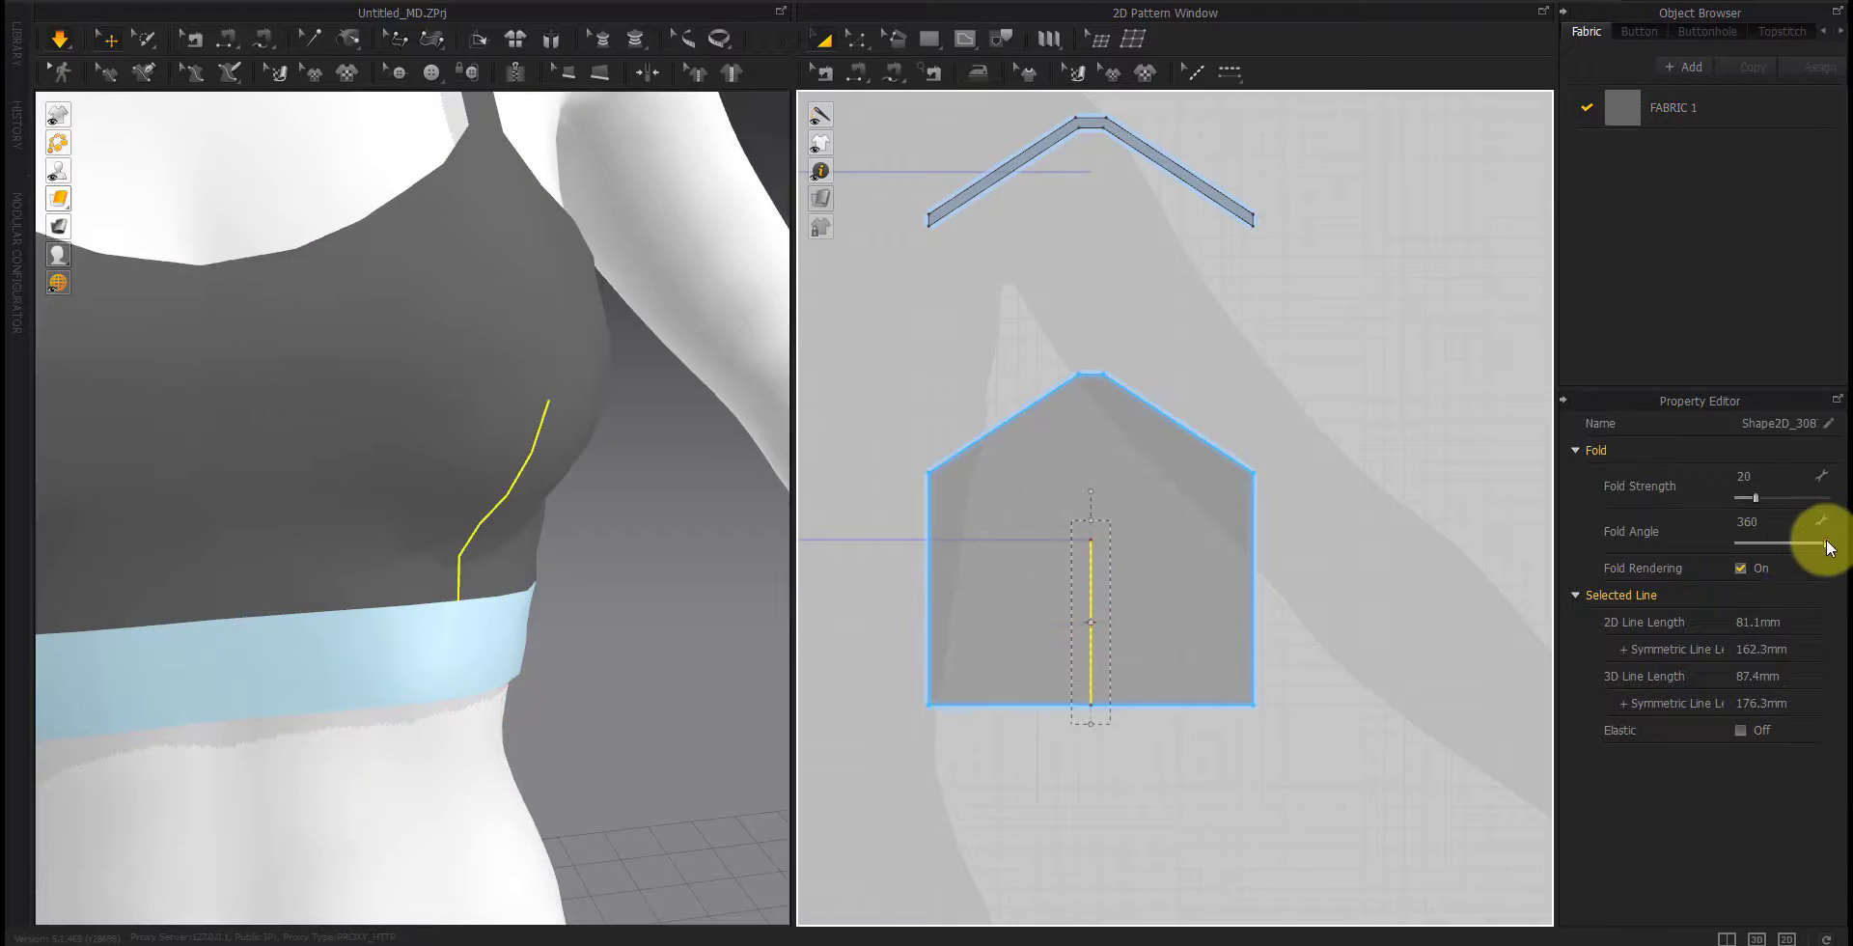
pyautogui.click(744, 617)
pyautogui.moveTo(608, 633); pyautogui.dragTo(735, 656, button='right')
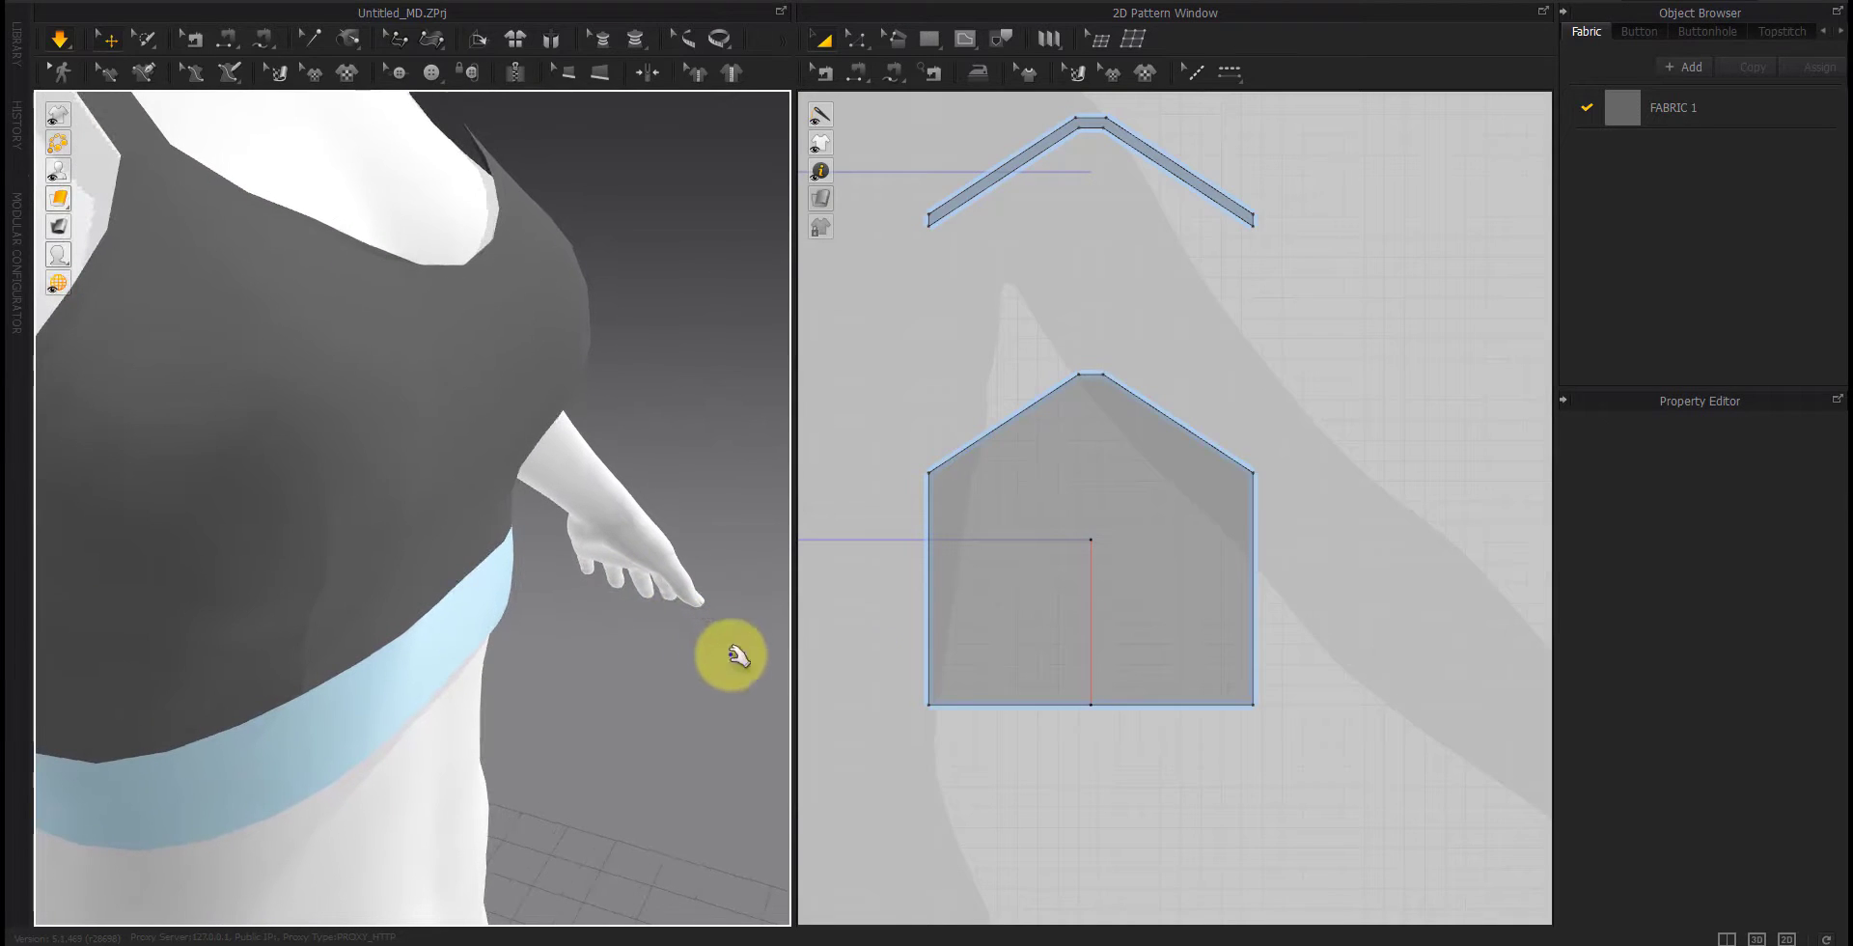
# Step: Try a fold strength of 100 on the front piece's internal line and inspect the cup shape
pyautogui.click(1088, 640)
pyautogui.moveTo(1755, 496); pyautogui.dragTo(1801, 498)
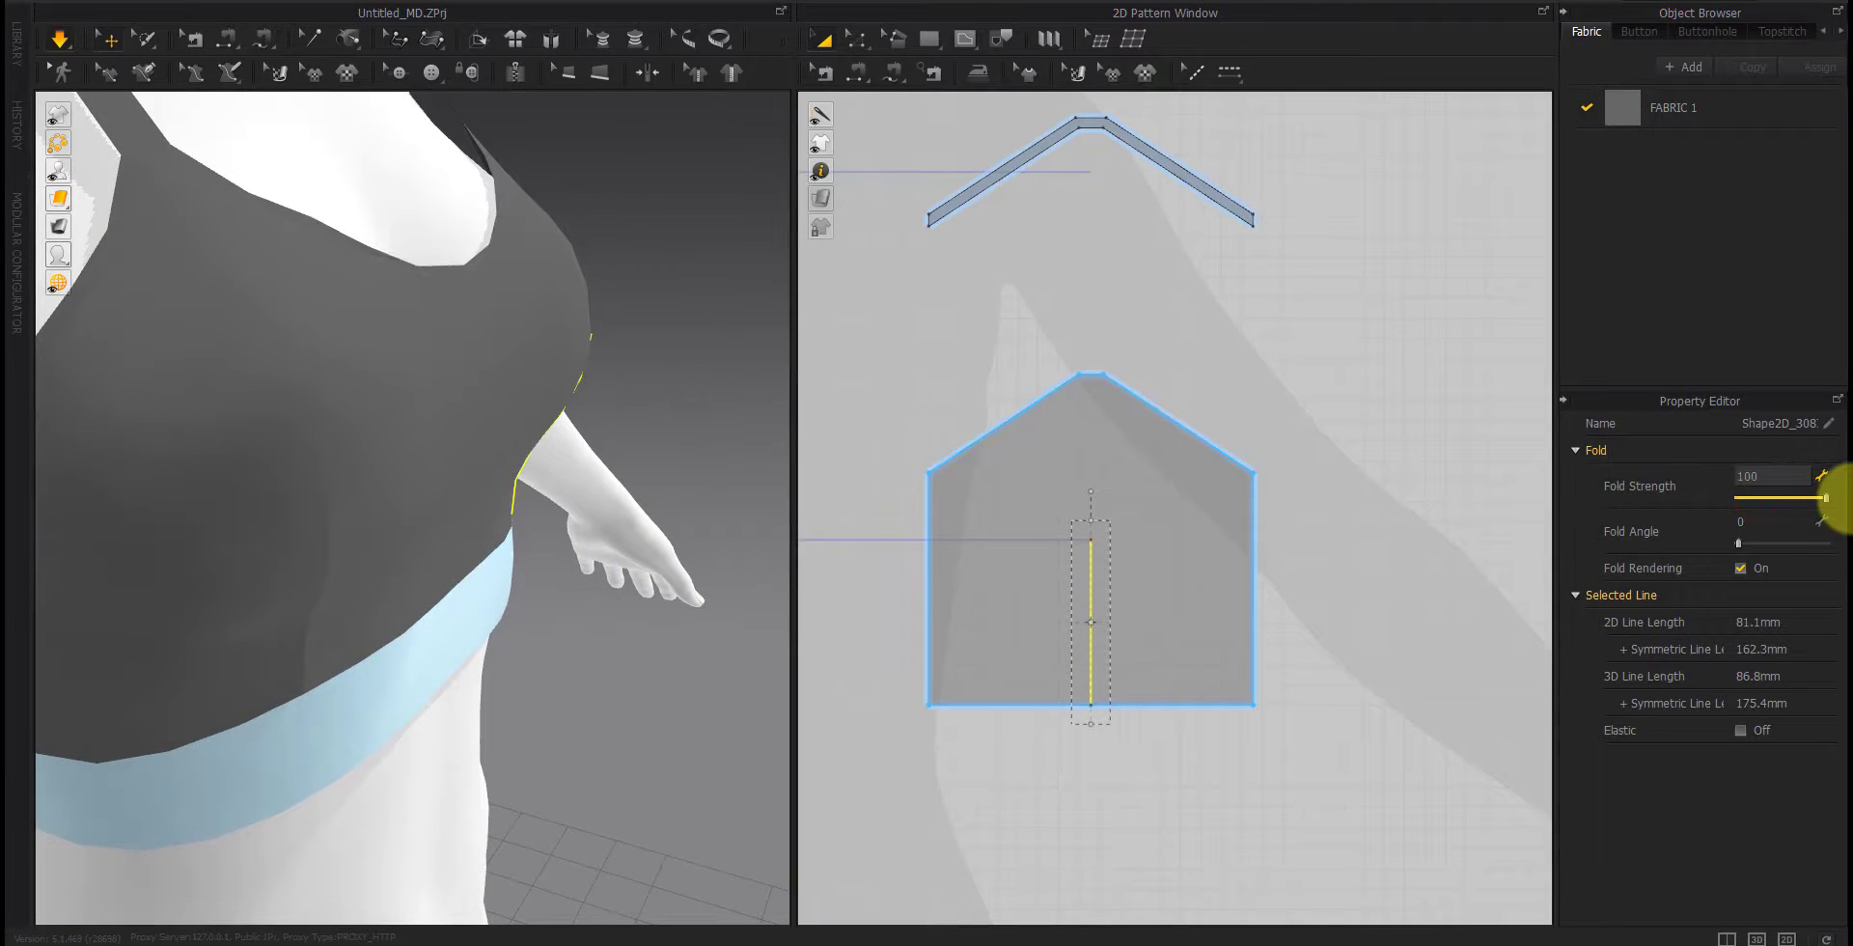
pyautogui.click(670, 690)
pyautogui.moveTo(675, 710); pyautogui.dragTo(541, 738, button='right')
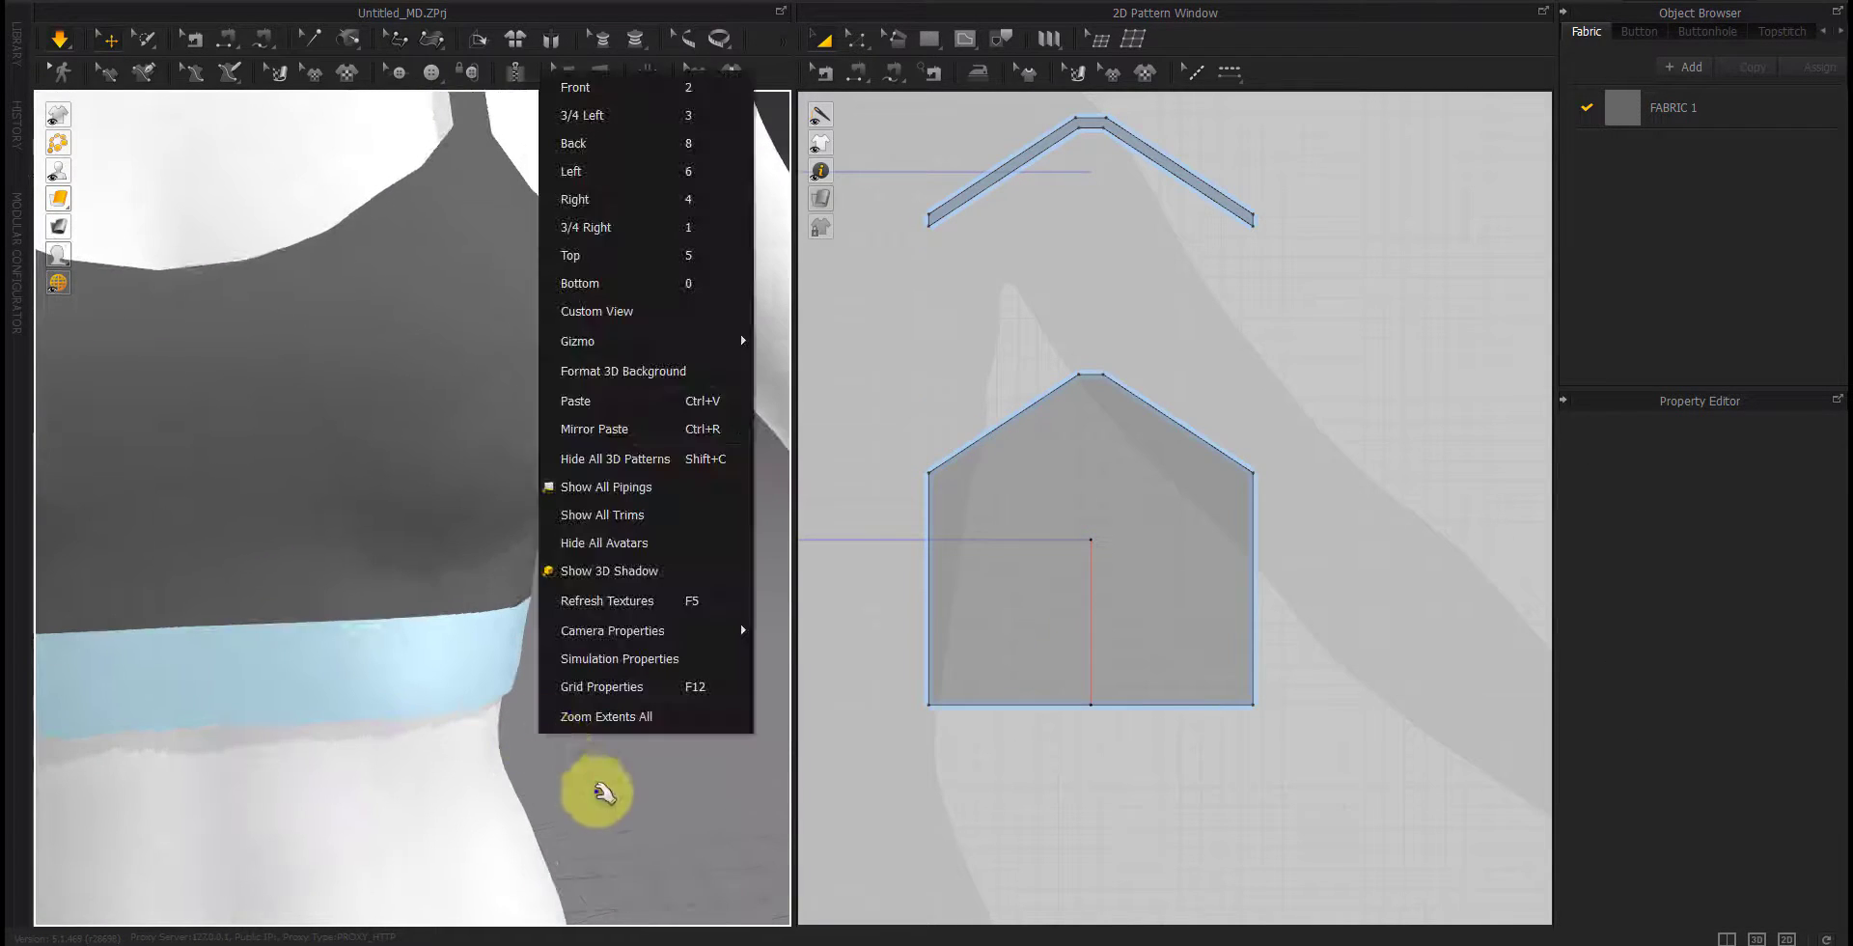
# Step: Reduce the fold strength of the front piece's internal line and stop the simulation
pyautogui.click(1088, 635)
pyautogui.moveTo(1827, 499); pyautogui.dragTo(1590, 509)
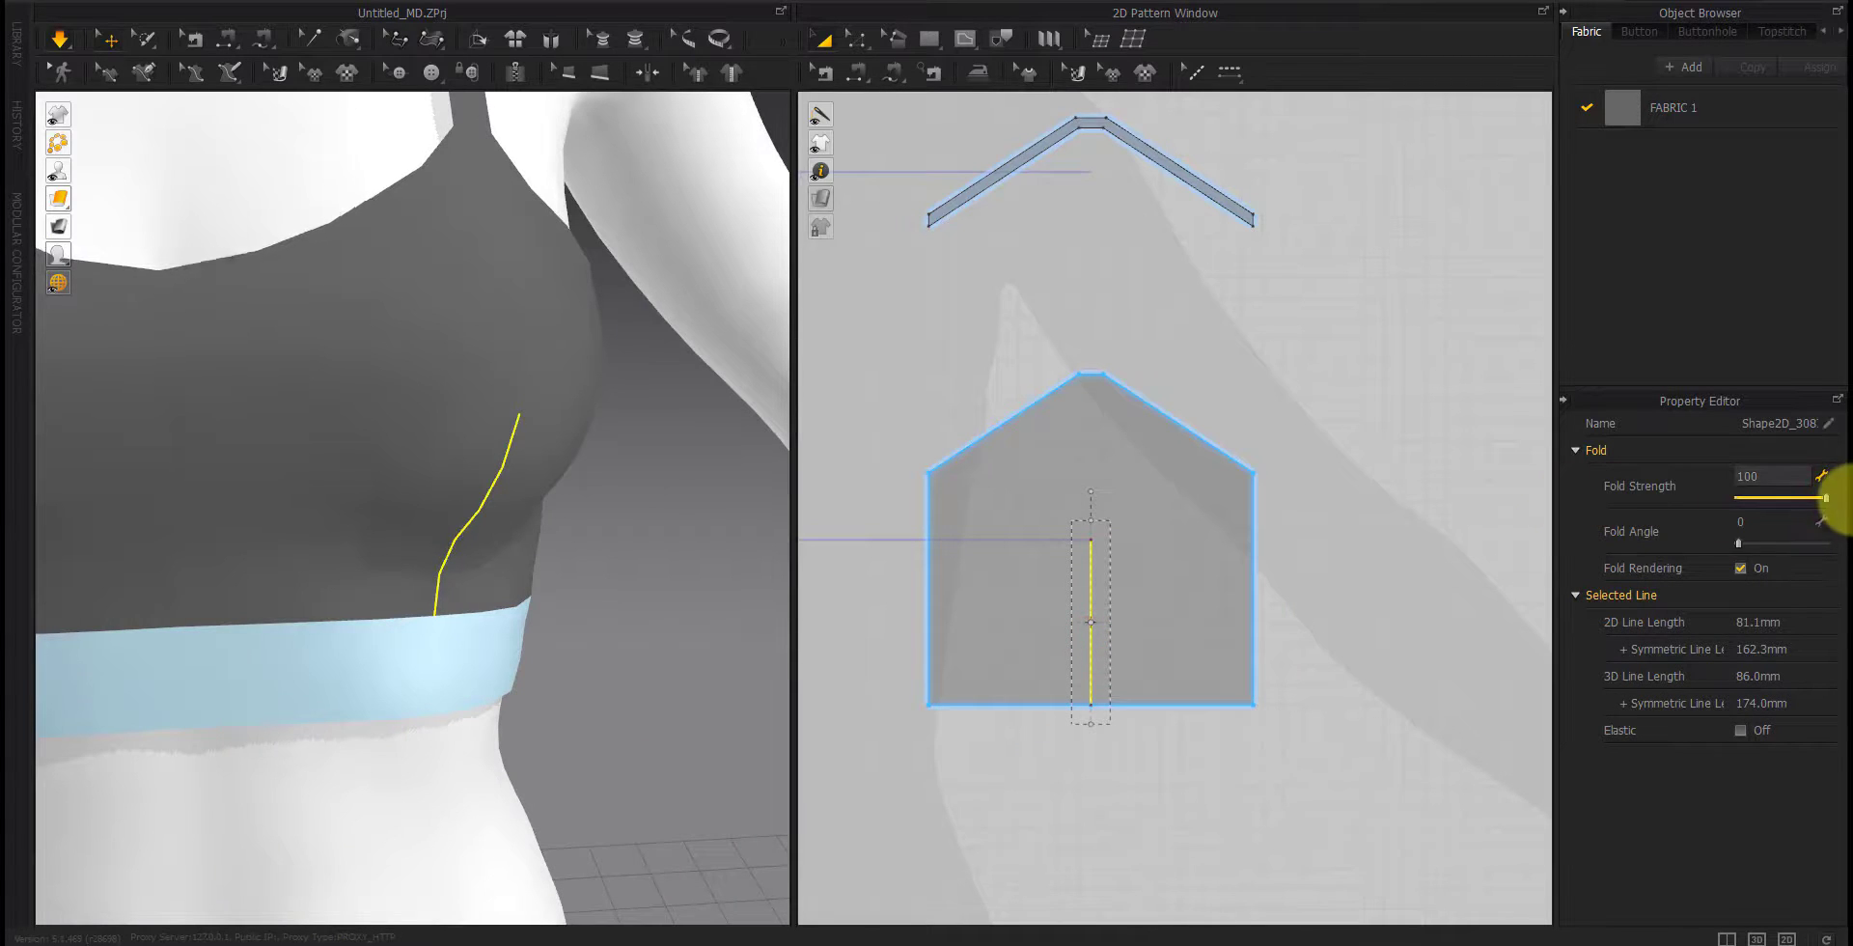
pyautogui.click(739, 681)
pyautogui.scroll(-3, 697, 676)
pyautogui.moveTo(670, 713); pyautogui.dragTo(584, 744, button='right')
pyautogui.scroll(-4, 1114, 544)
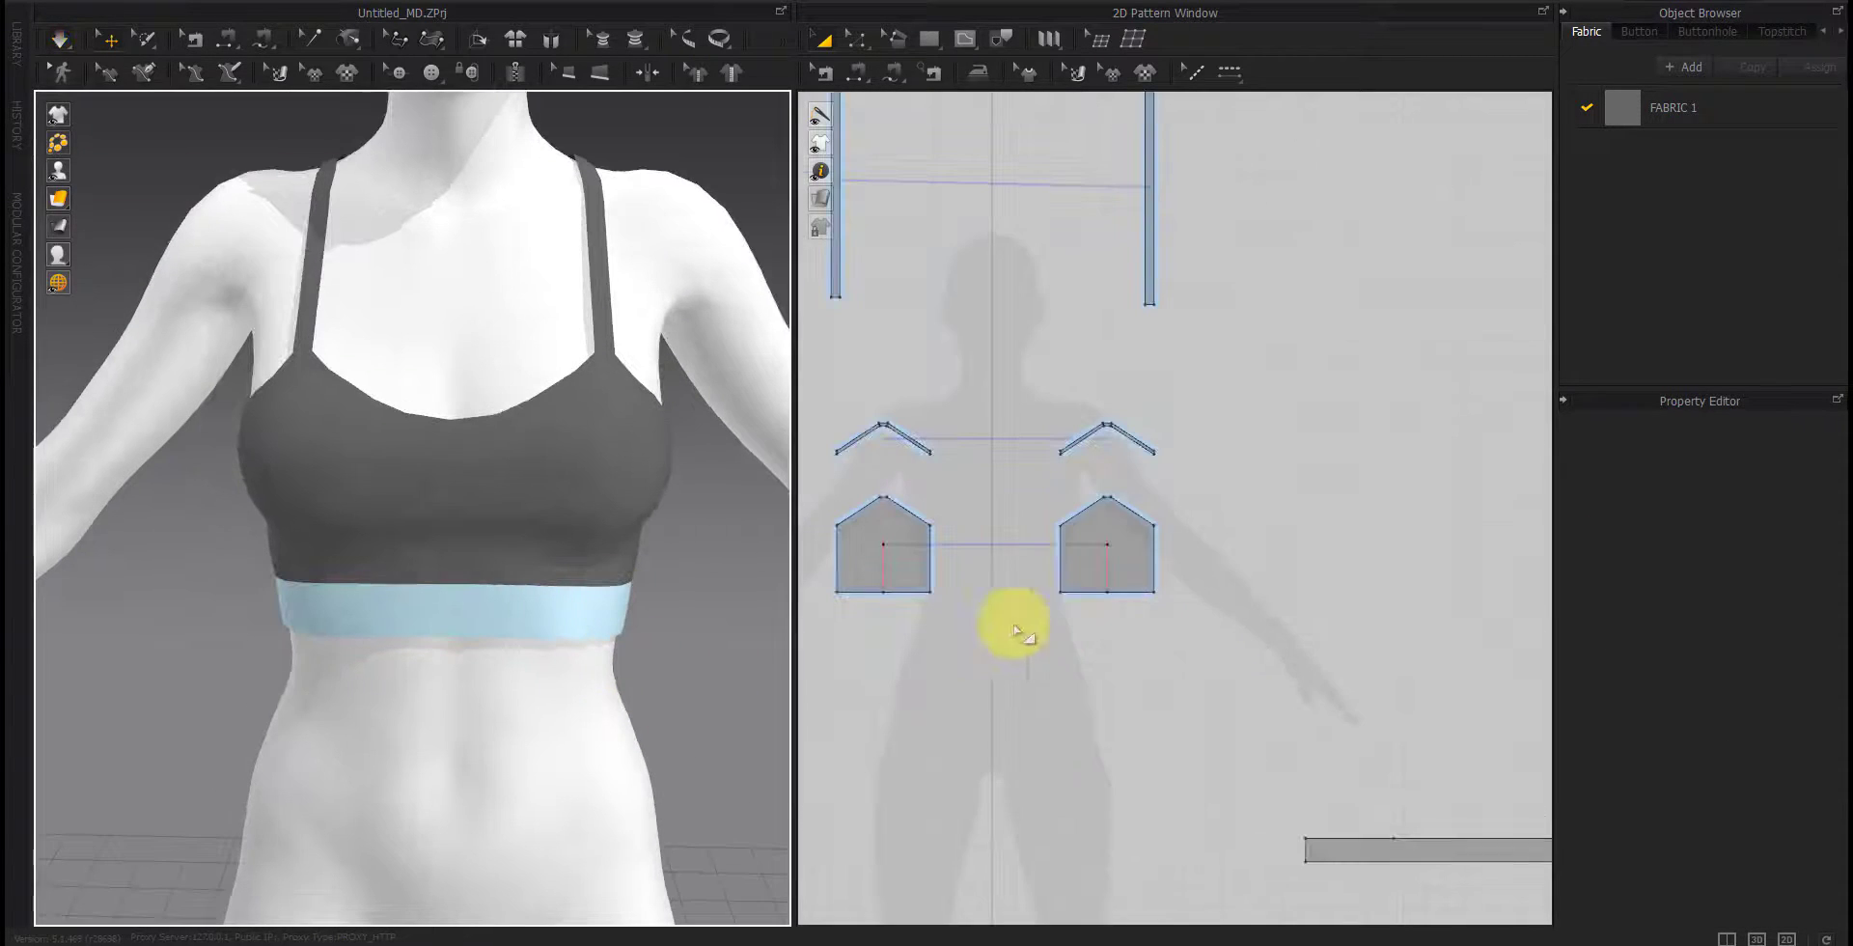
# Step: Select all garment pieces except the underbust band and move them slightly up on the avatar
pyautogui.click(1108, 564)
pyautogui.click(889, 662)
pyautogui.moveTo(633, 662); pyautogui.dragTo(803, 659, button='right')
pyautogui.scroll(-5, 1020, 598)
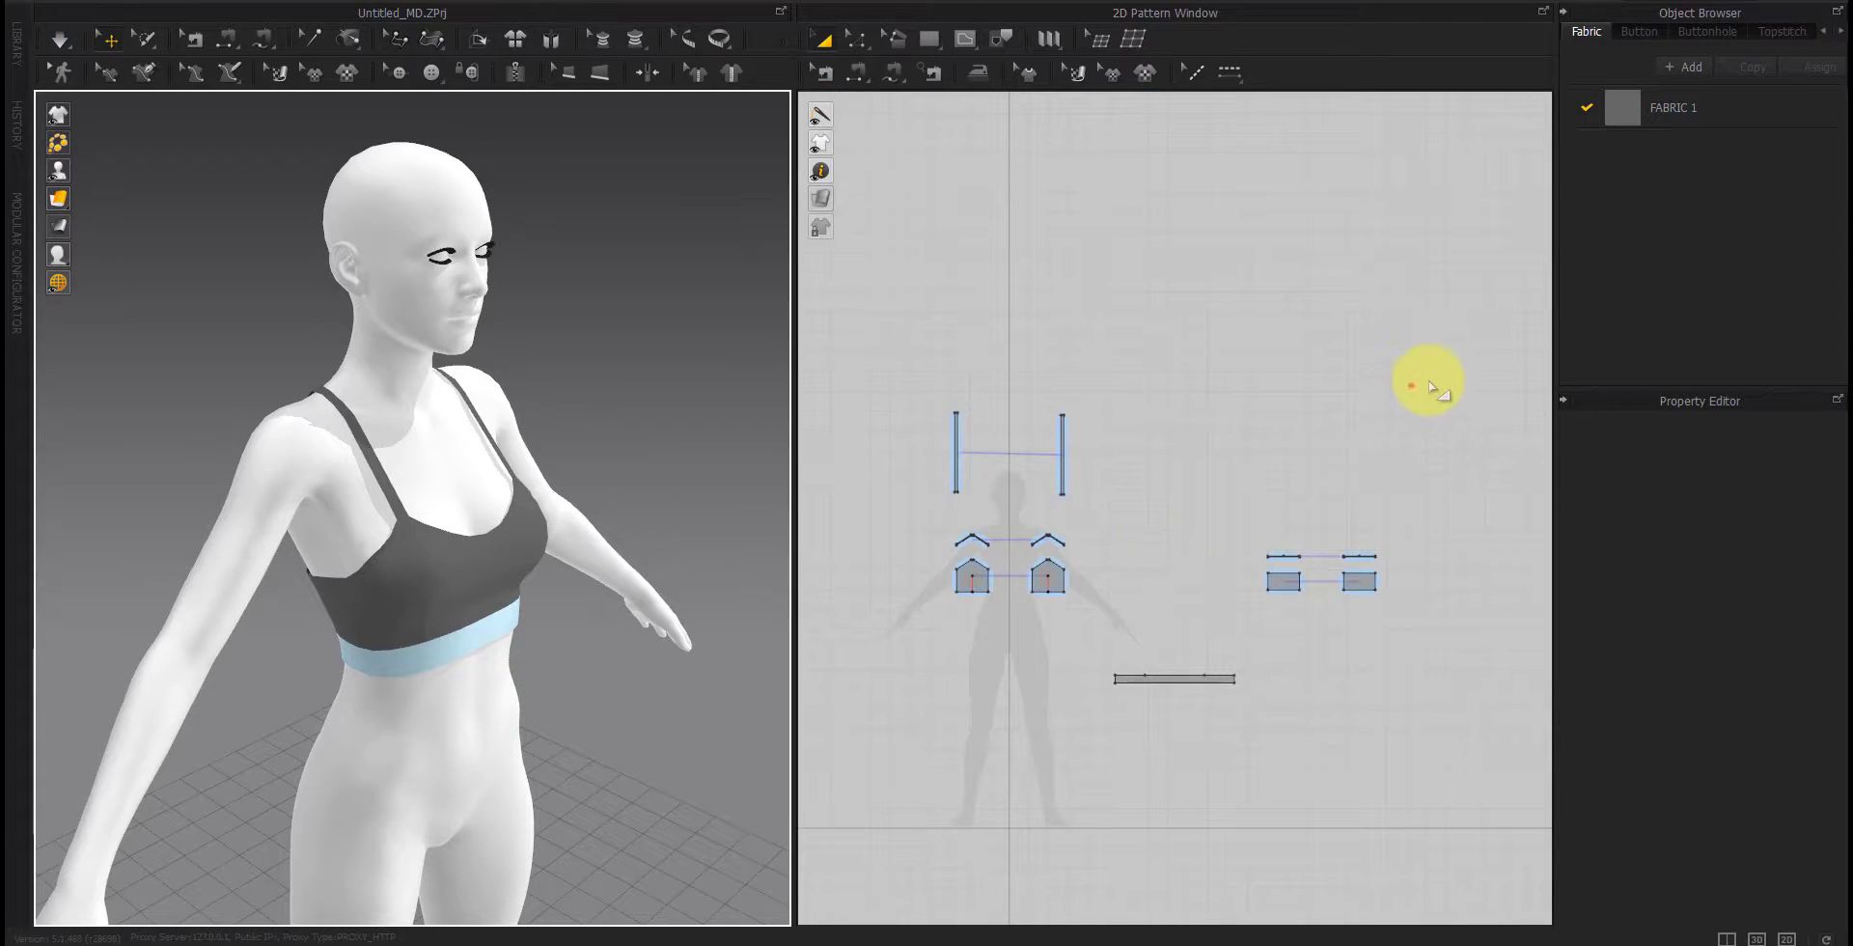
pyautogui.moveTo(1411, 385); pyautogui.dragTo(877, 608)
pyautogui.moveTo(424, 488); pyautogui.dragTo(425, 461)
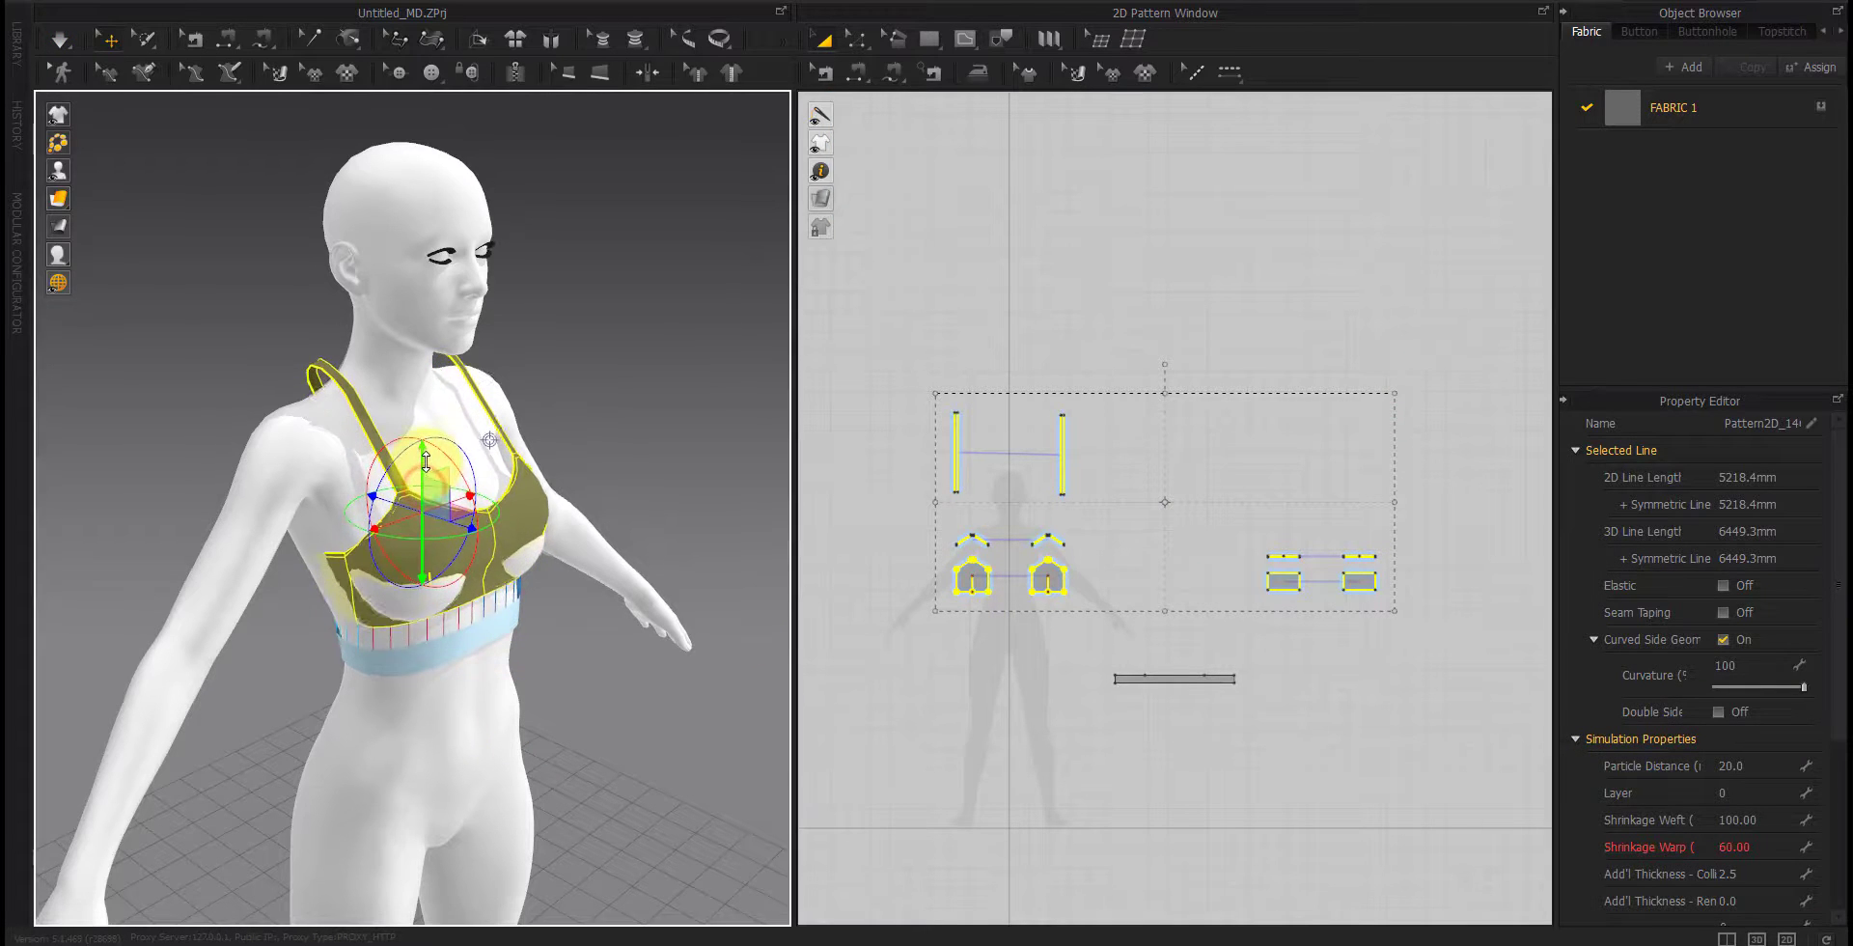
# Step: Unfreeze the underbust band pattern piece
pyautogui.click(509, 643)
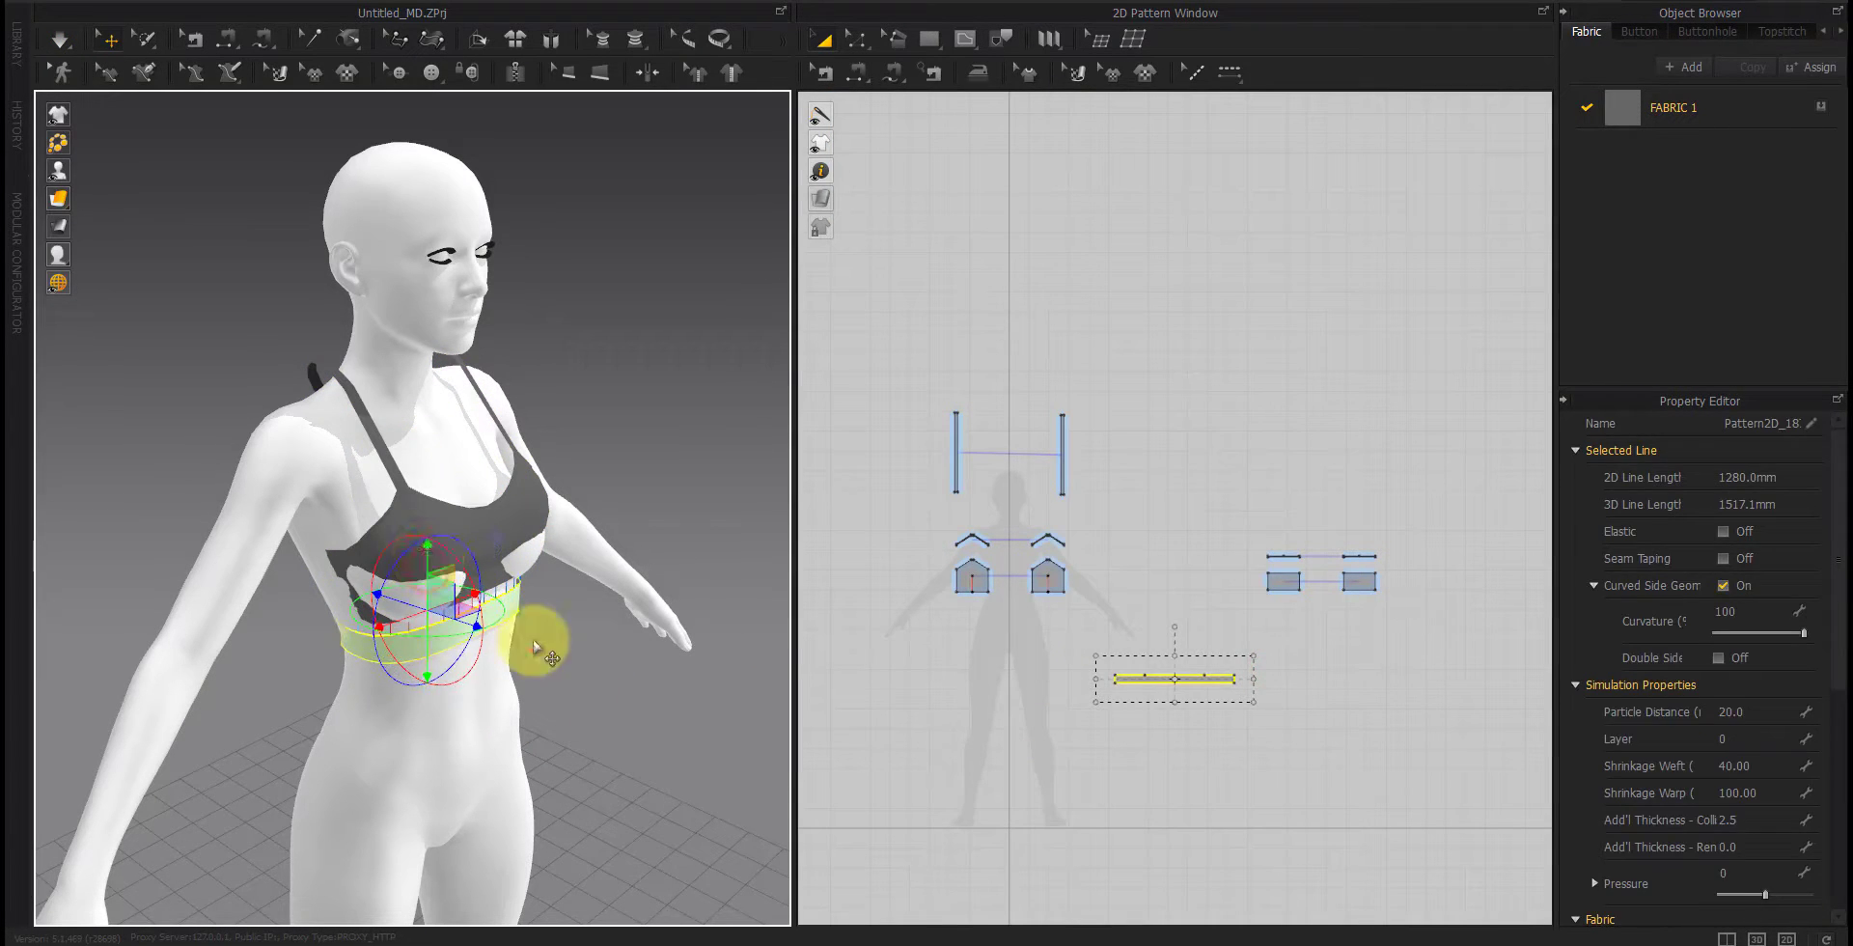
pyautogui.click(570, 661)
pyautogui.rightClick(1183, 676)
pyautogui.click(1222, 523)
pyautogui.click(1008, 673)
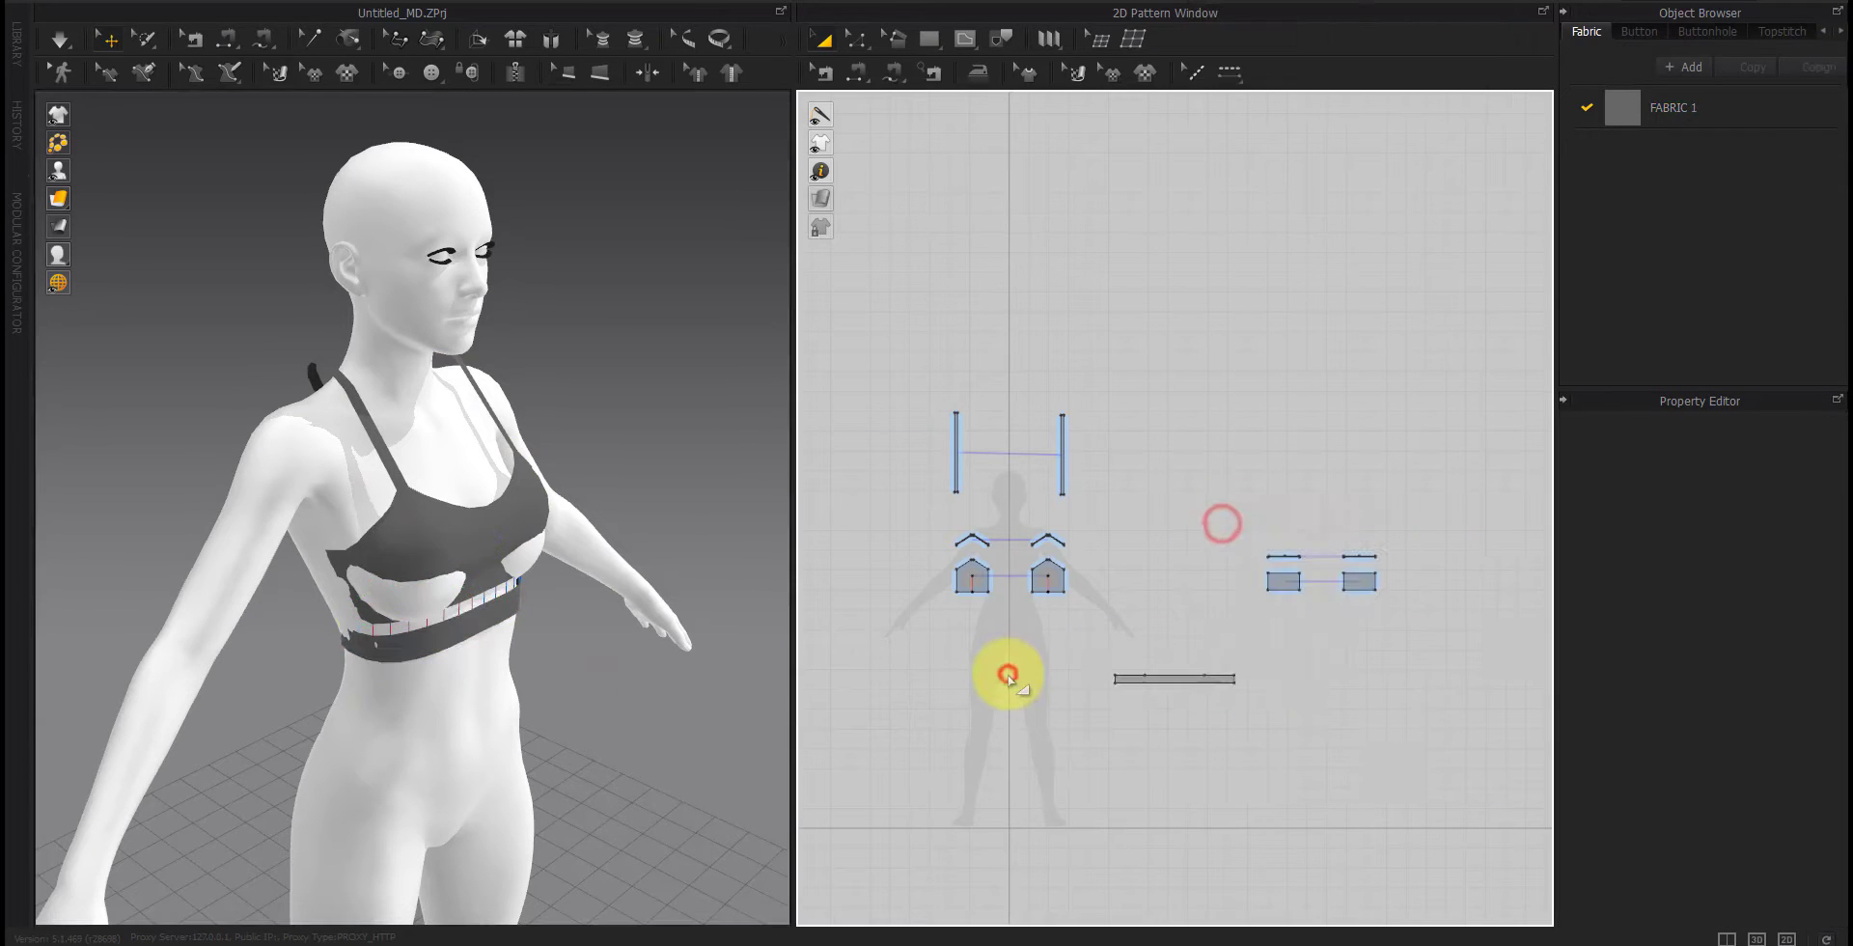
# Step: Run the simulation and tug both front panels into place over the avatar's bust
pyautogui.click(395, 573)
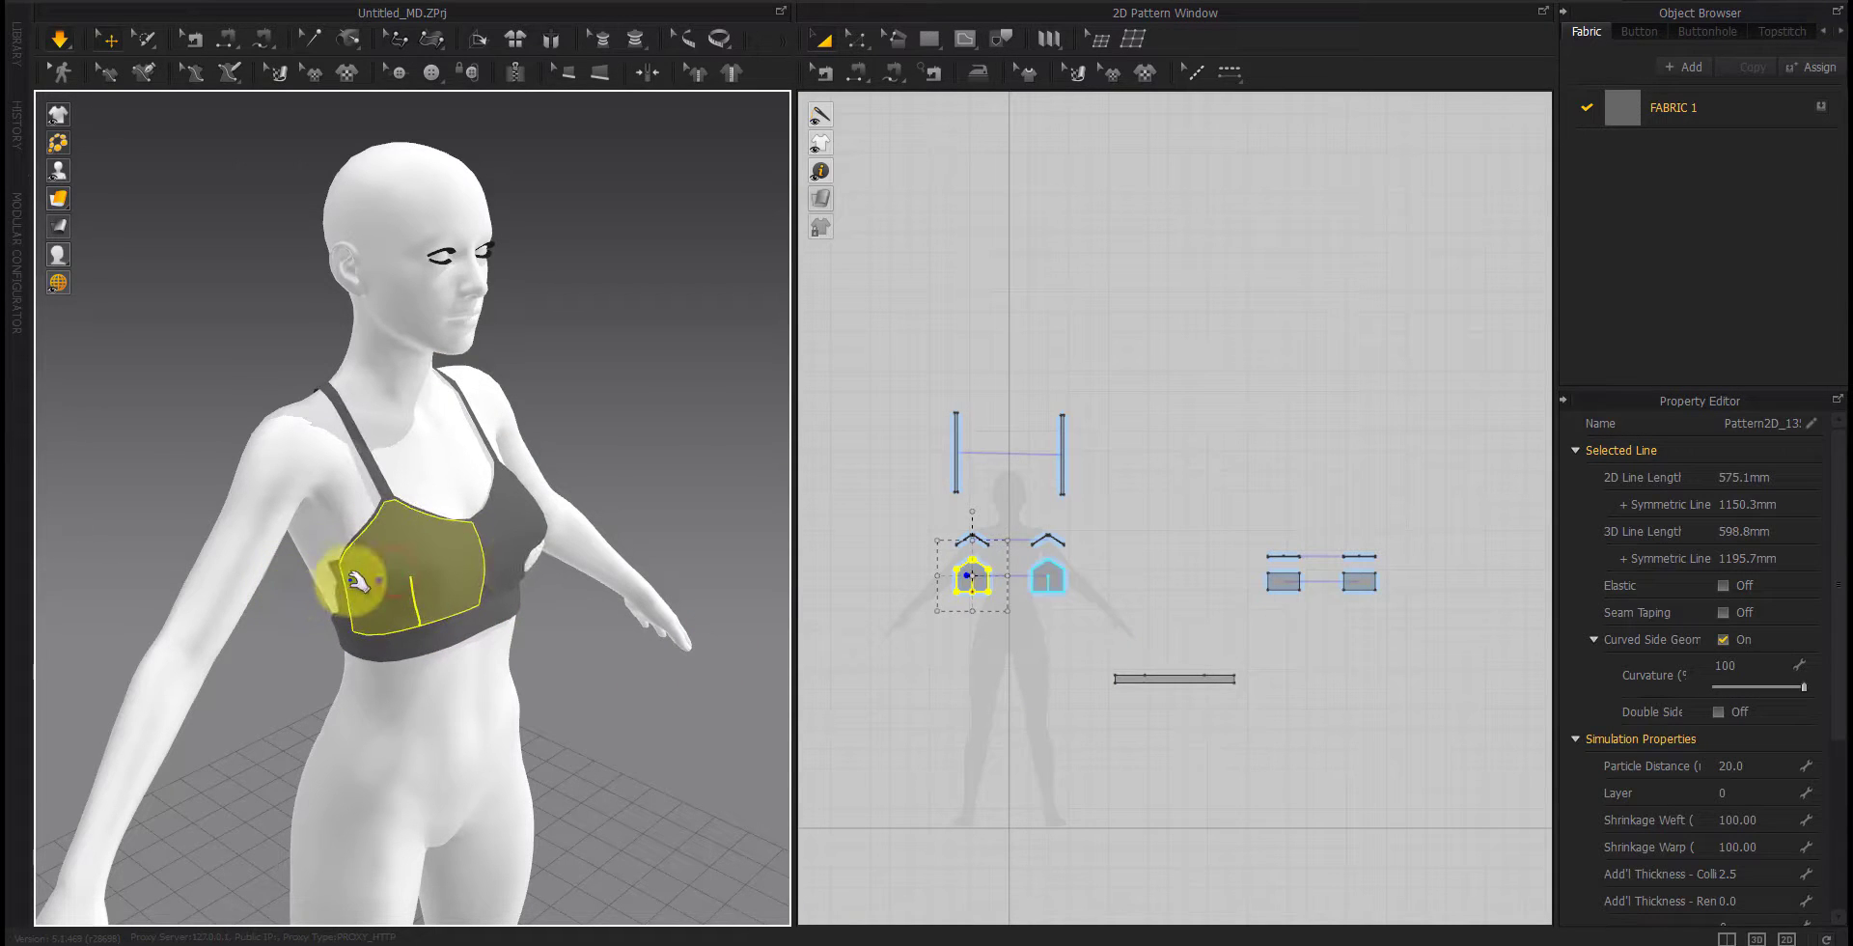
pyautogui.click(528, 583)
pyautogui.moveTo(641, 537); pyautogui.dragTo(599, 683, button='right')
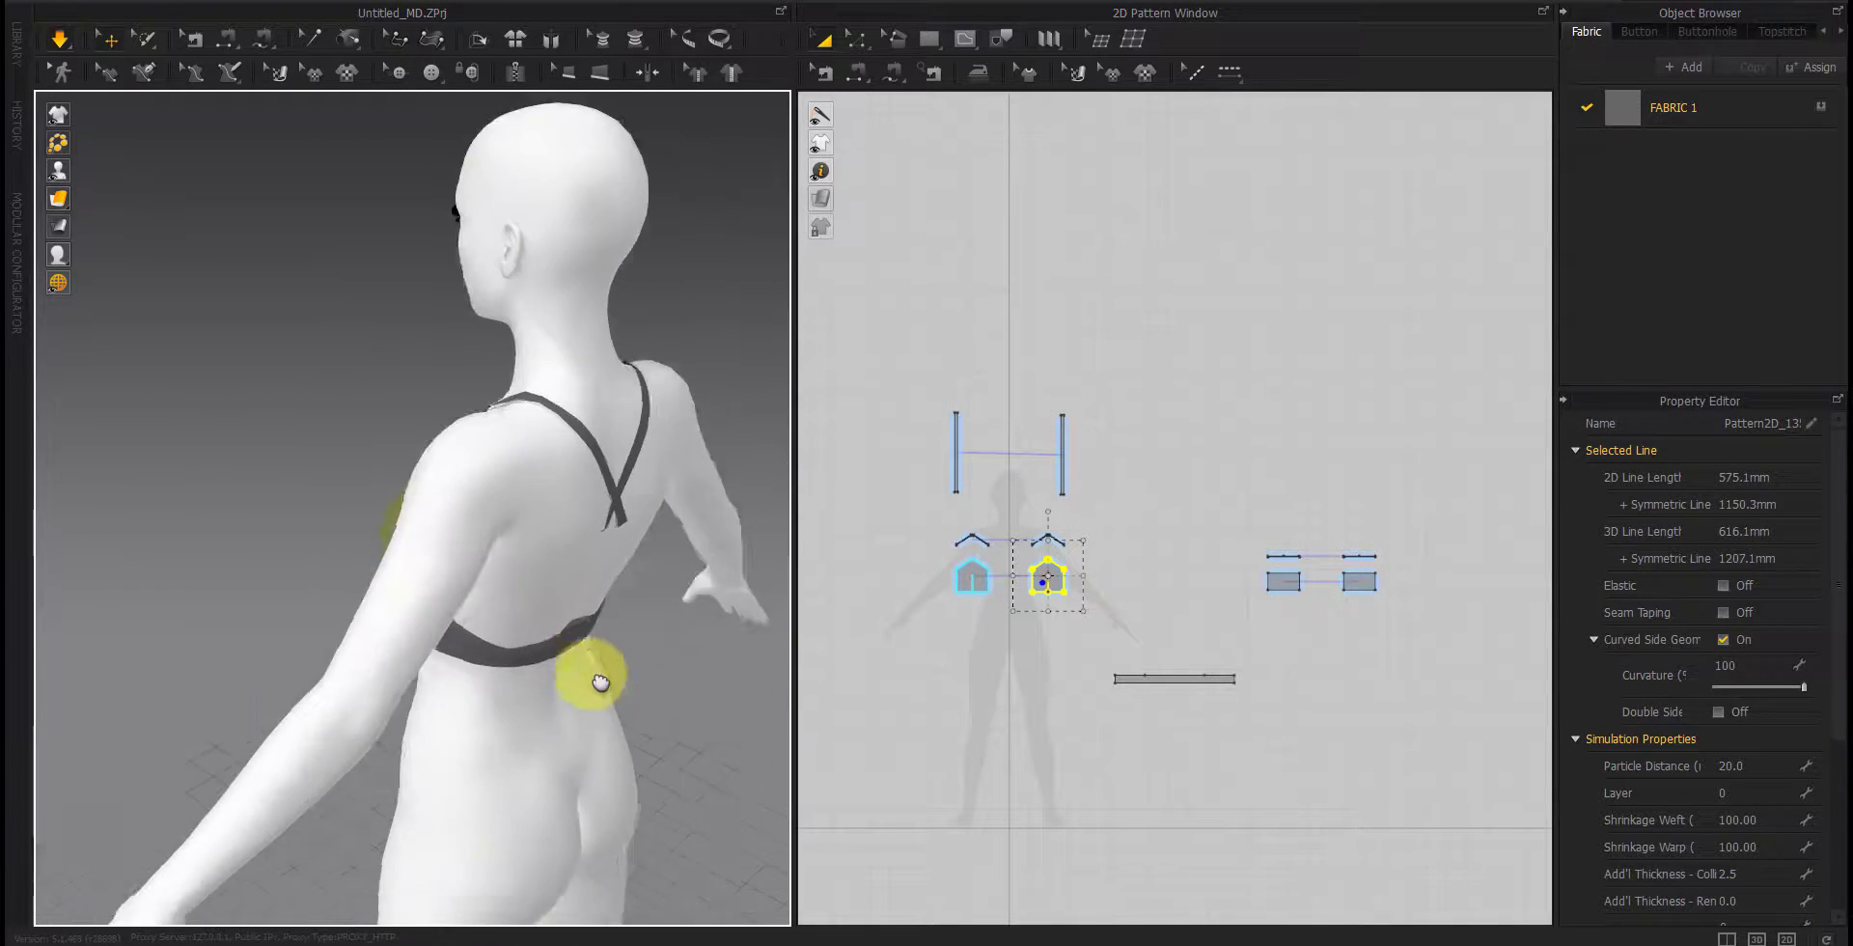
# Step: Select the back pieces with their trims, move them outward from the avatar's back and simulate them
pyautogui.moveTo(601, 682); pyautogui.dragTo(399, 642, button='middle')
pyautogui.moveTo(1408, 534); pyautogui.dragTo(1178, 628)
pyautogui.moveTo(382, 518); pyautogui.dragTo(372, 511)
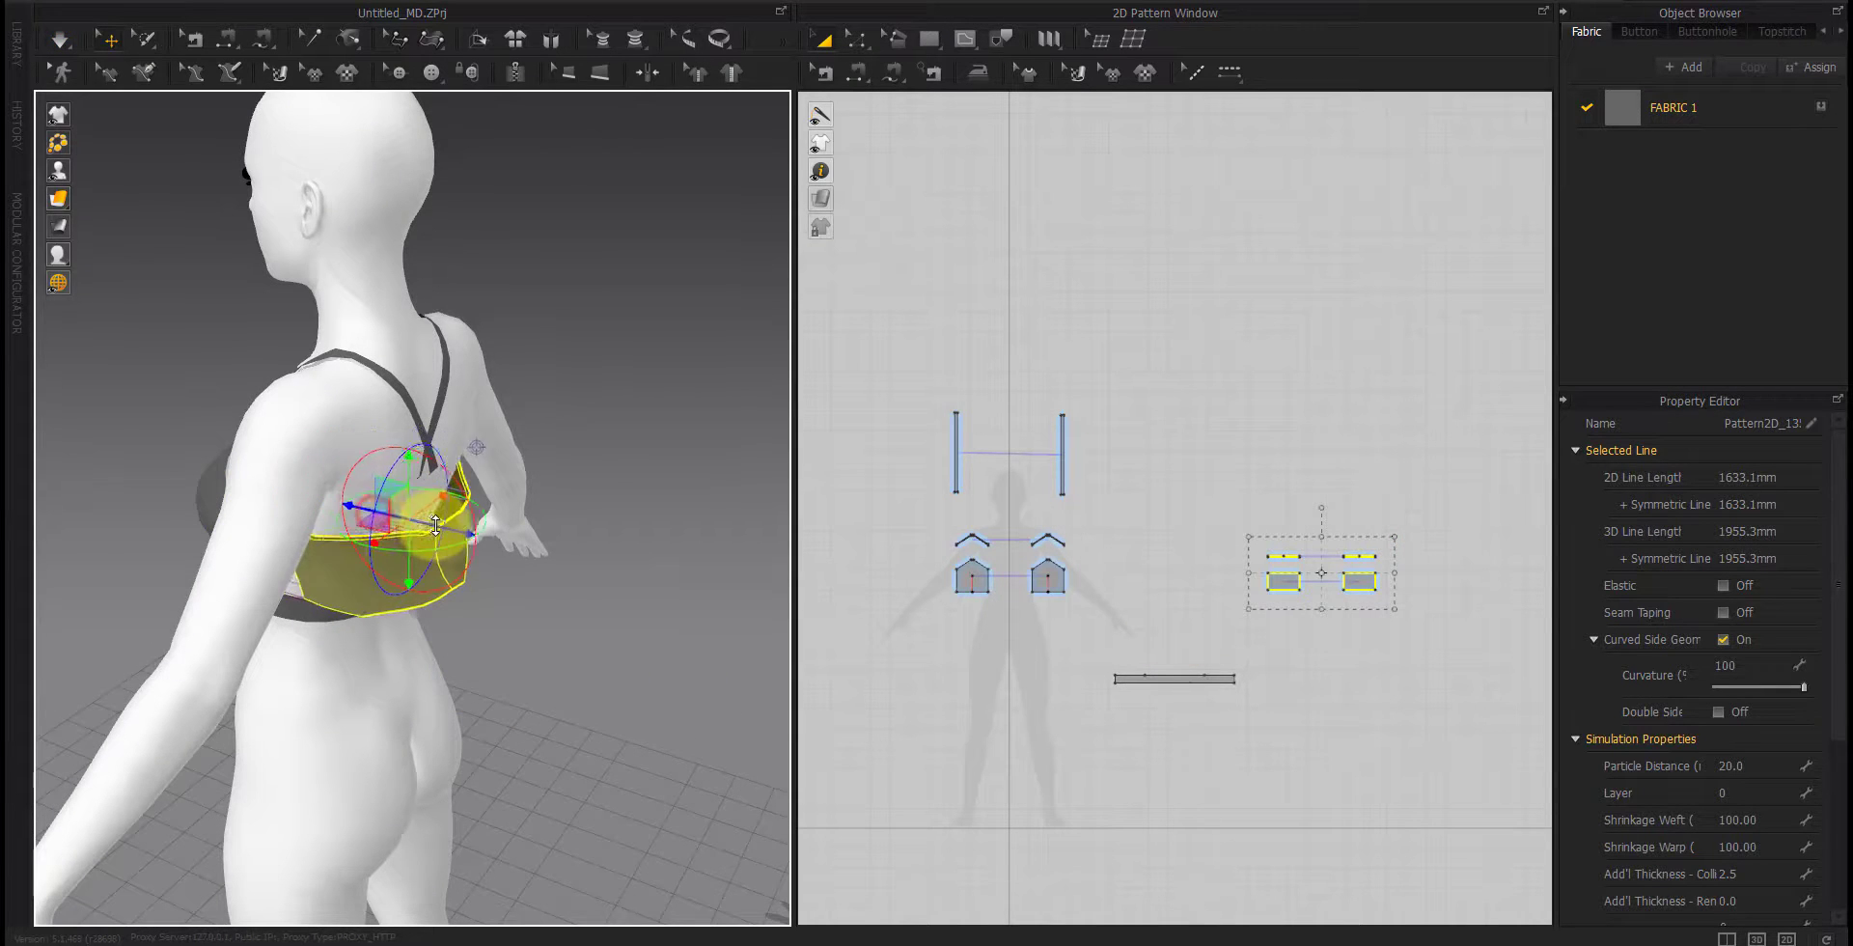
pyautogui.moveTo(435, 525); pyautogui.dragTo(396, 654, button='right')
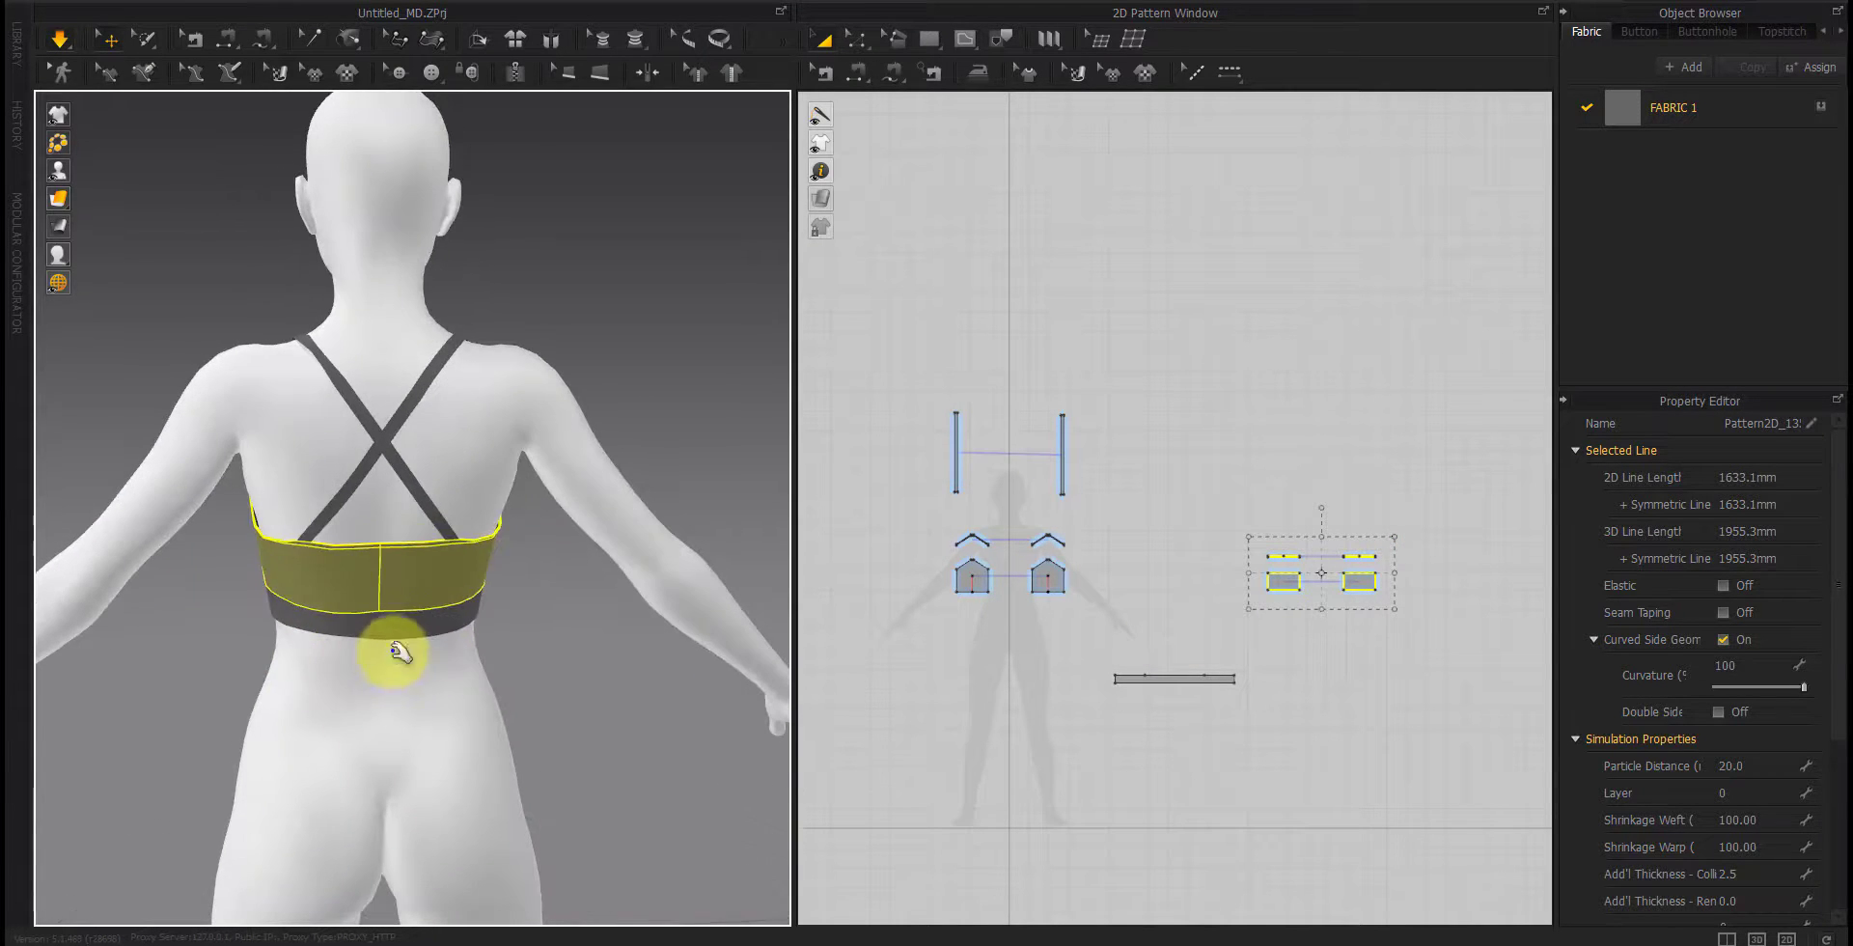
# Step: Tug the back pieces upward during the simulation so they settle smoothly, checking the top from all sides
pyautogui.moveTo(392, 548); pyautogui.dragTo(420, 474)
pyautogui.moveTo(324, 555); pyautogui.dragTo(469, 609, button='right')
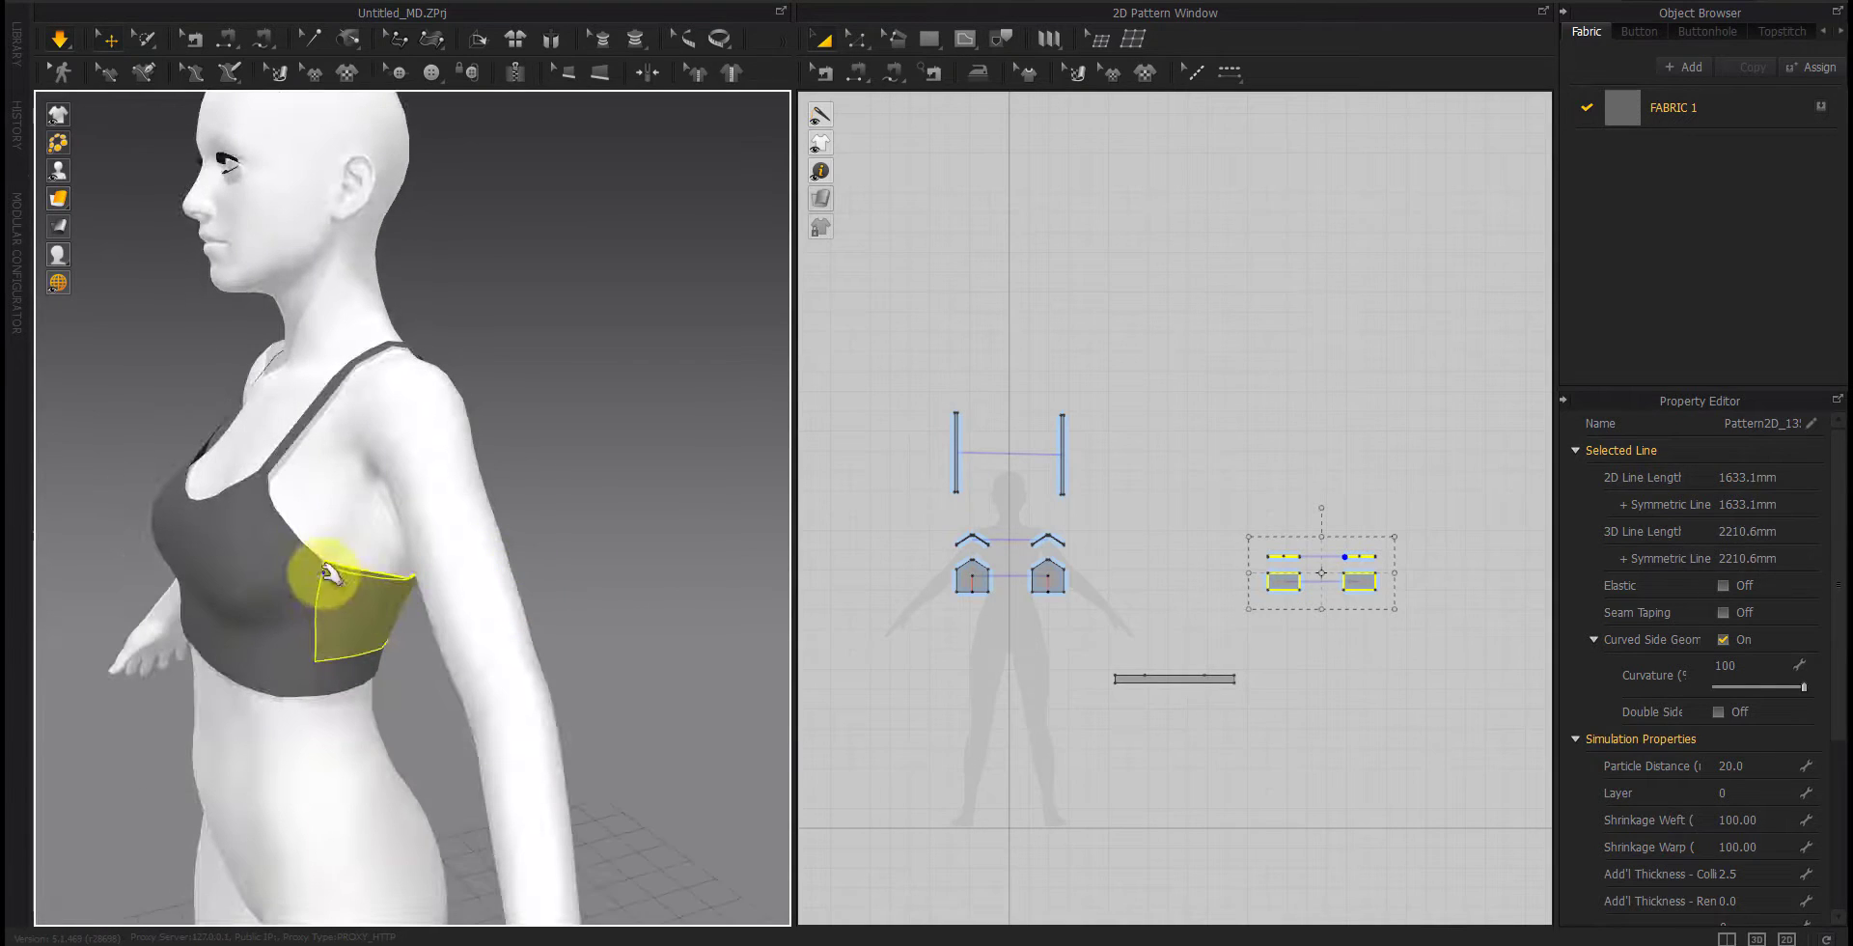
pyautogui.moveTo(324, 552); pyautogui.dragTo(457, 483)
pyautogui.moveTo(200, 596); pyautogui.dragTo(366, 640, button='right')
pyautogui.moveTo(331, 476); pyautogui.dragTo(290, 612, button='right')
pyautogui.click(281, 608)
pyautogui.moveTo(295, 533); pyautogui.dragTo(644, 722, button='right')
pyautogui.click(645, 722)
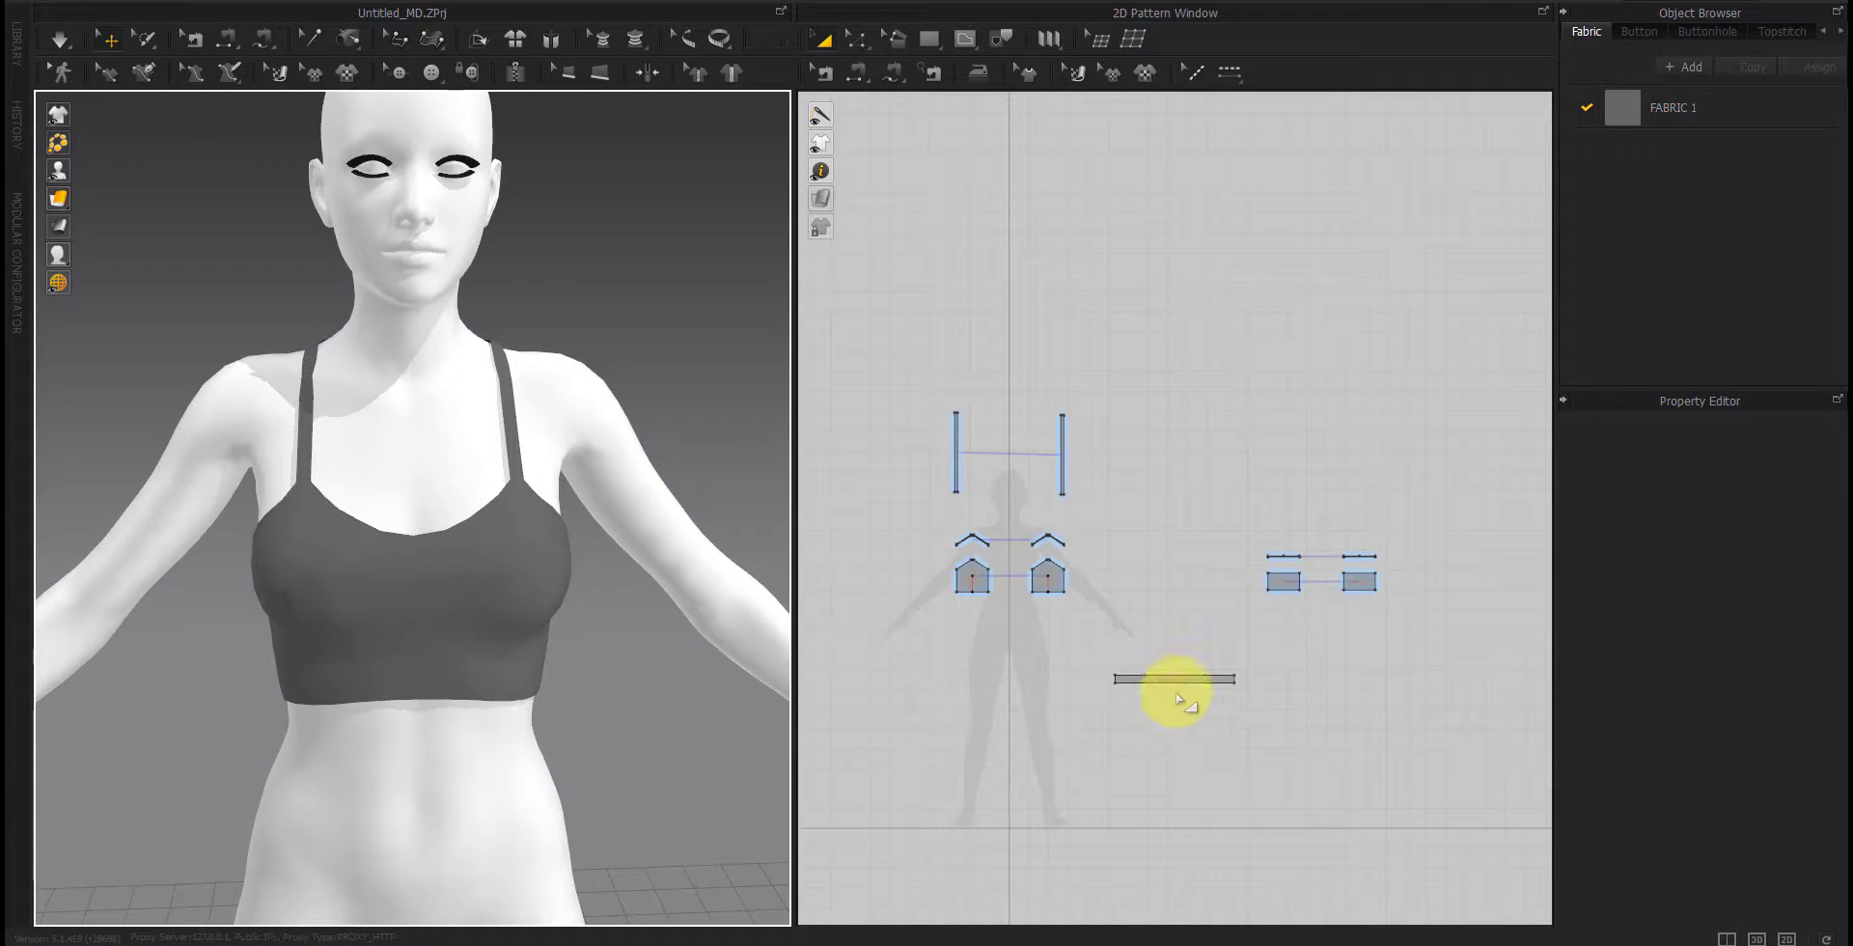
# Step: Set the particle distance to 5 mm and the additional rendering thickness to 1.5 mm for all pattern pieces
pyautogui.moveTo(1453, 389); pyautogui.dragTo(880, 768)
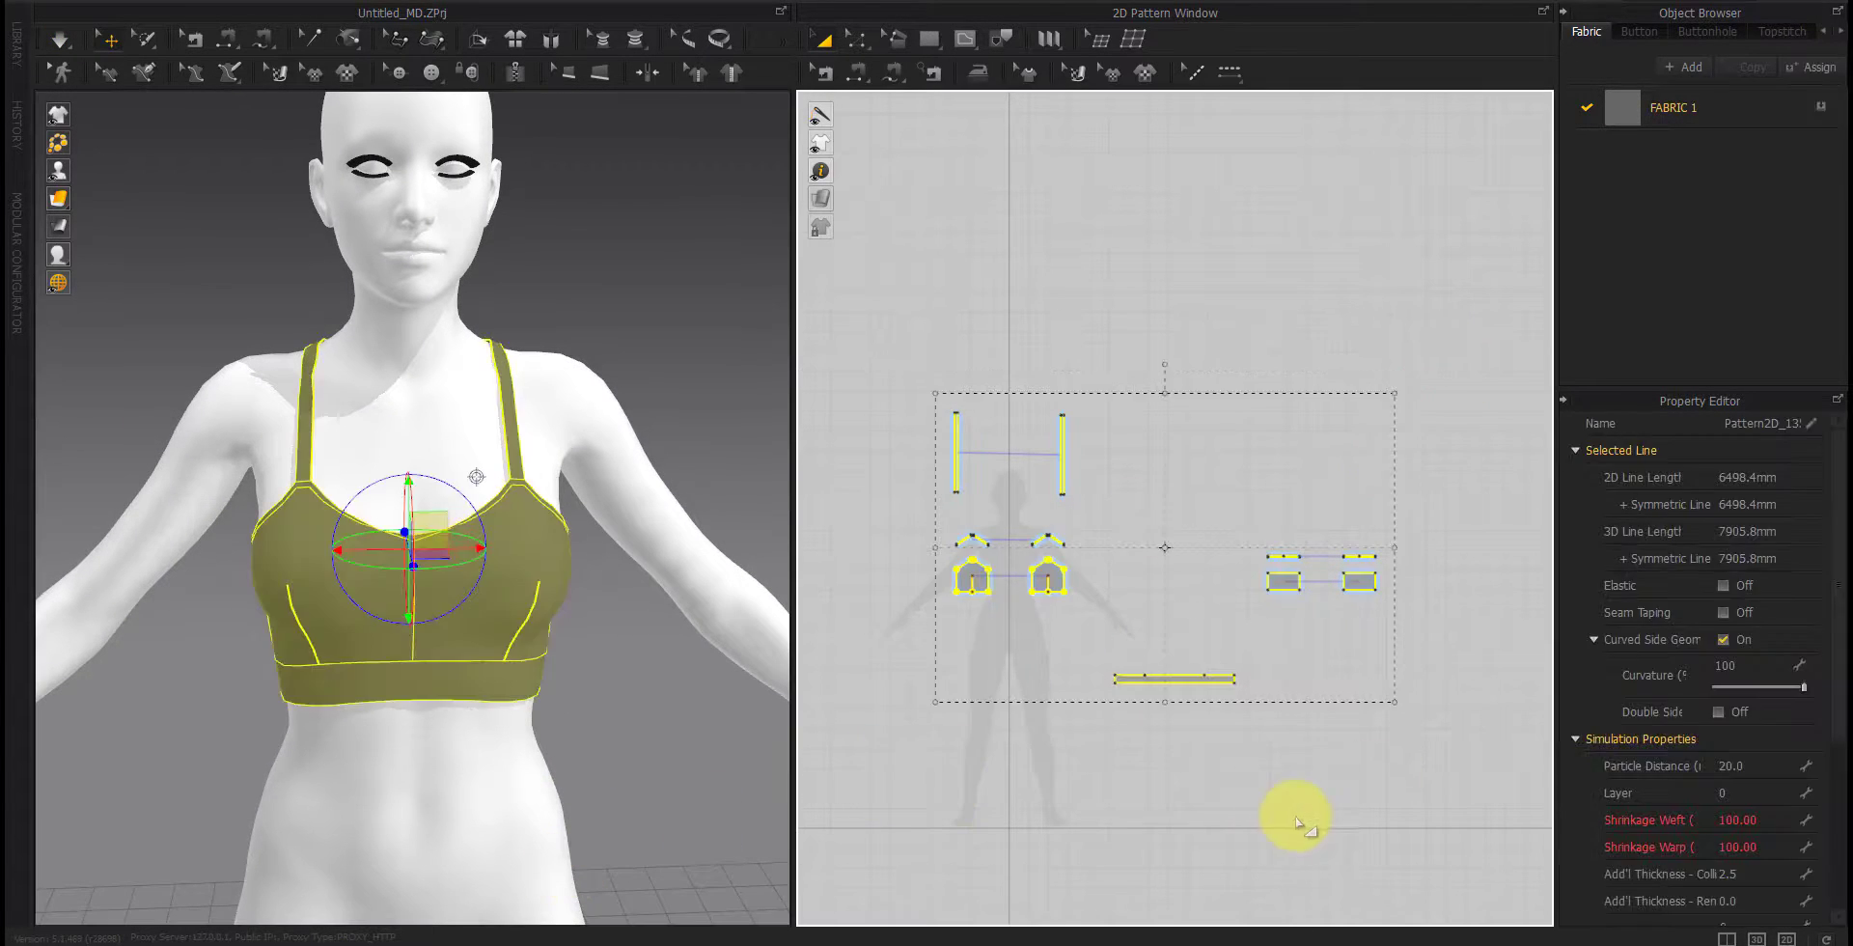
pyautogui.click(1744, 767)
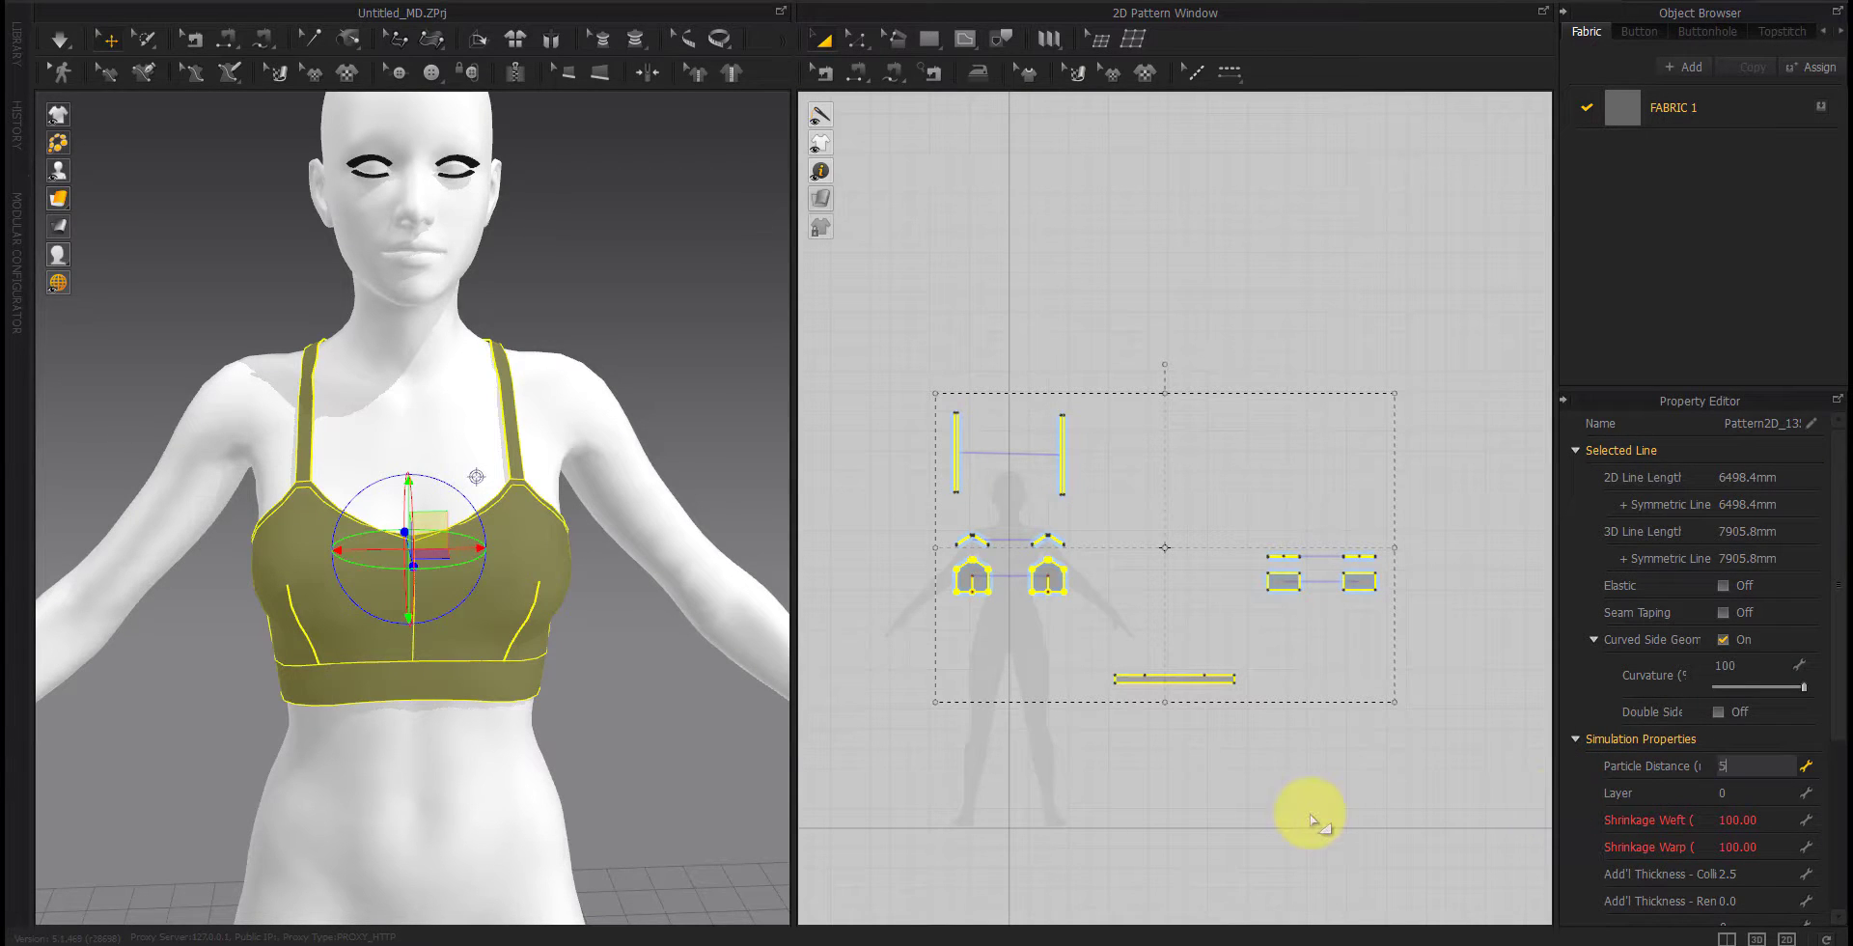
pyautogui.write('5')
pyautogui.press('Return')
pyautogui.click(1756, 902)
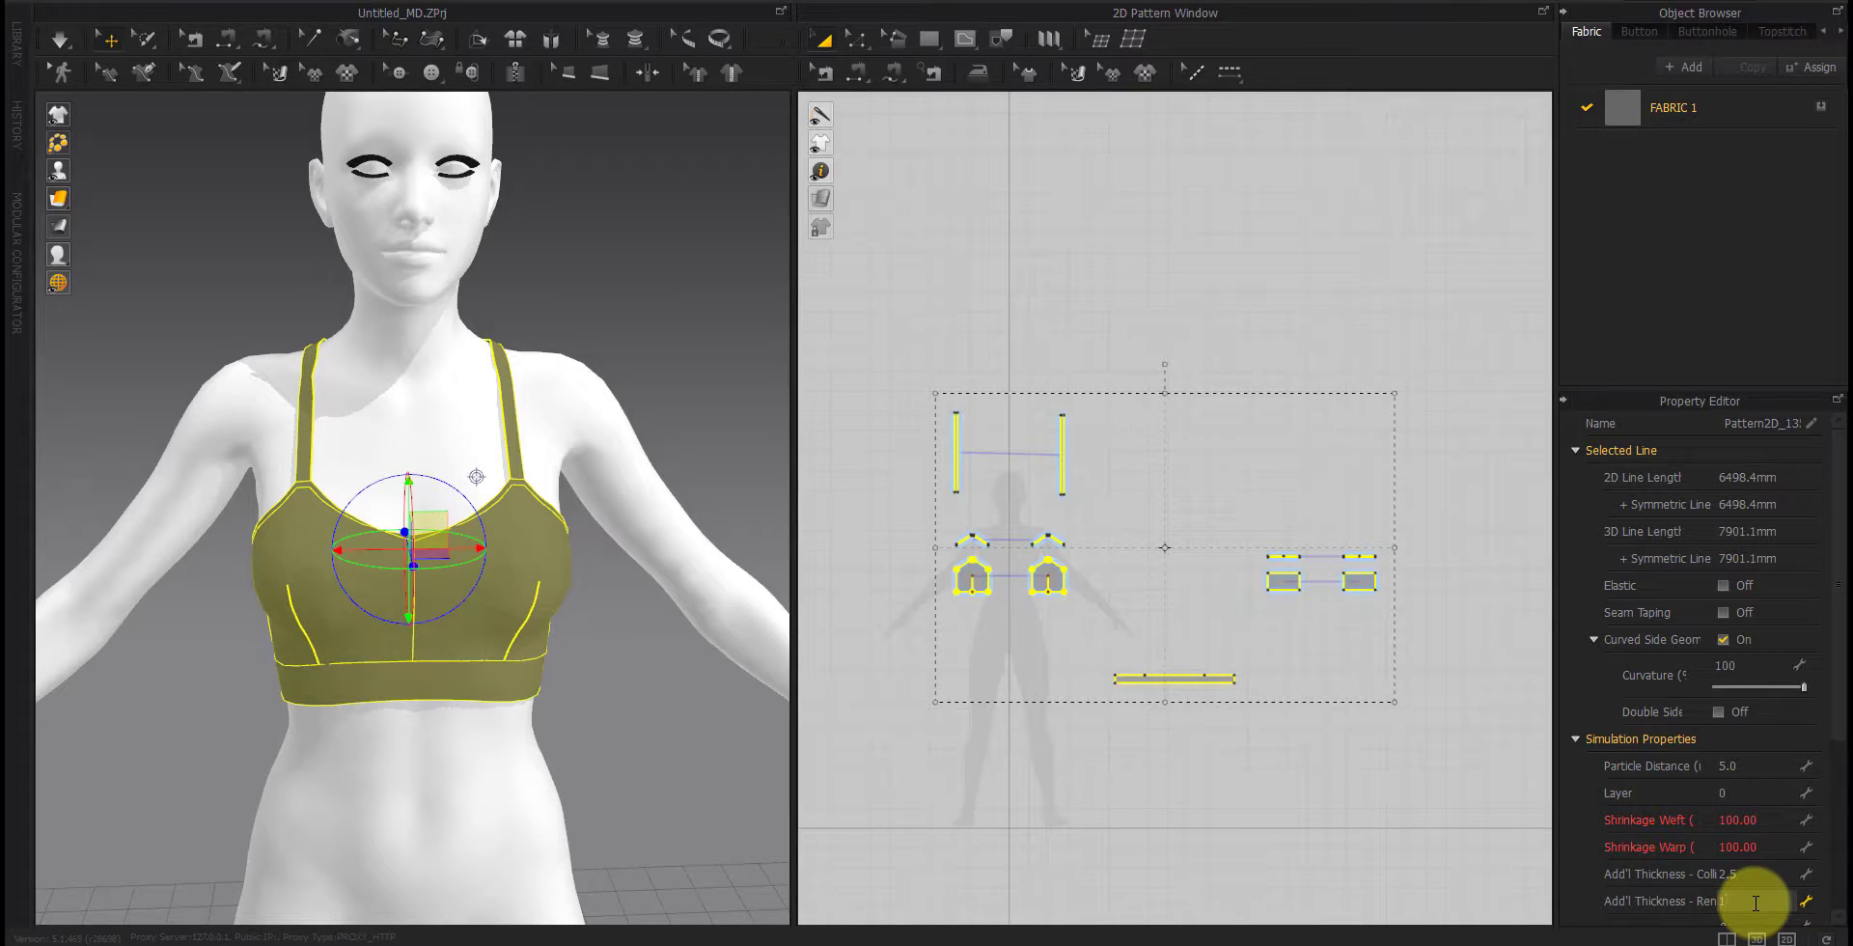
pyautogui.click(1423, 790)
# Step: Change the additional rendering thickness of the two straps and check the simulated result on the avatar
pyautogui.moveTo(1114, 372); pyautogui.dragTo(861, 504)
pyautogui.click(1747, 899)
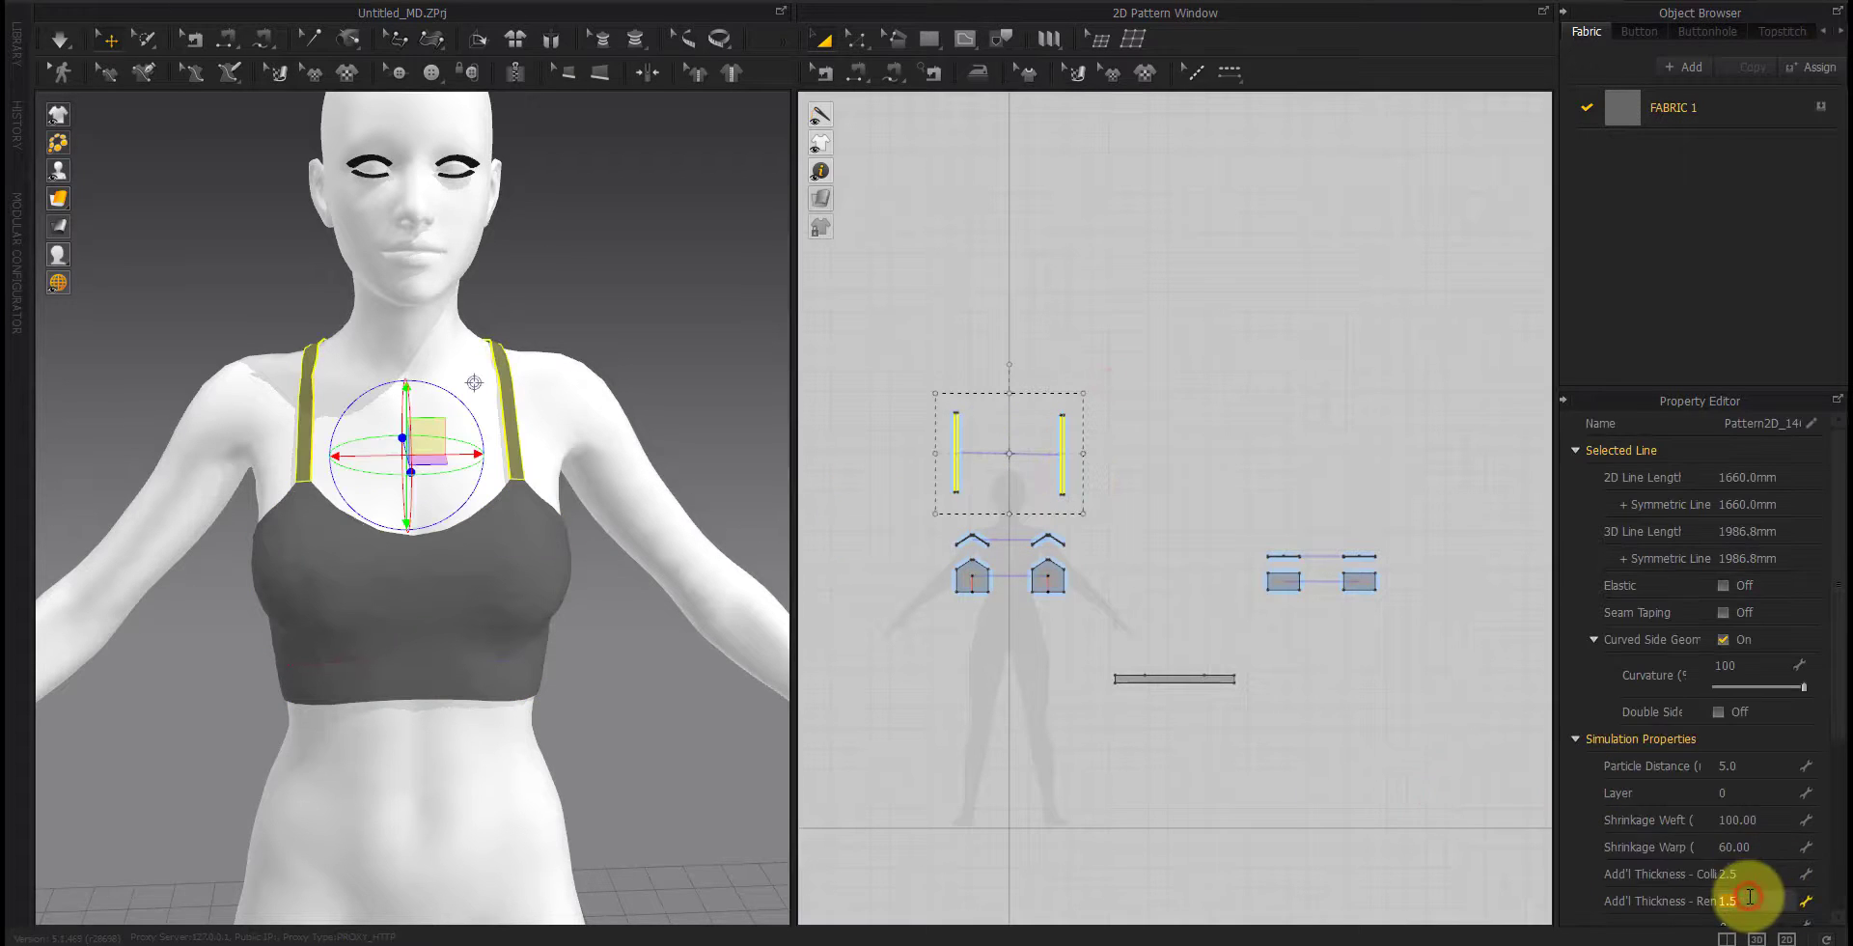
pyautogui.click(1298, 796)
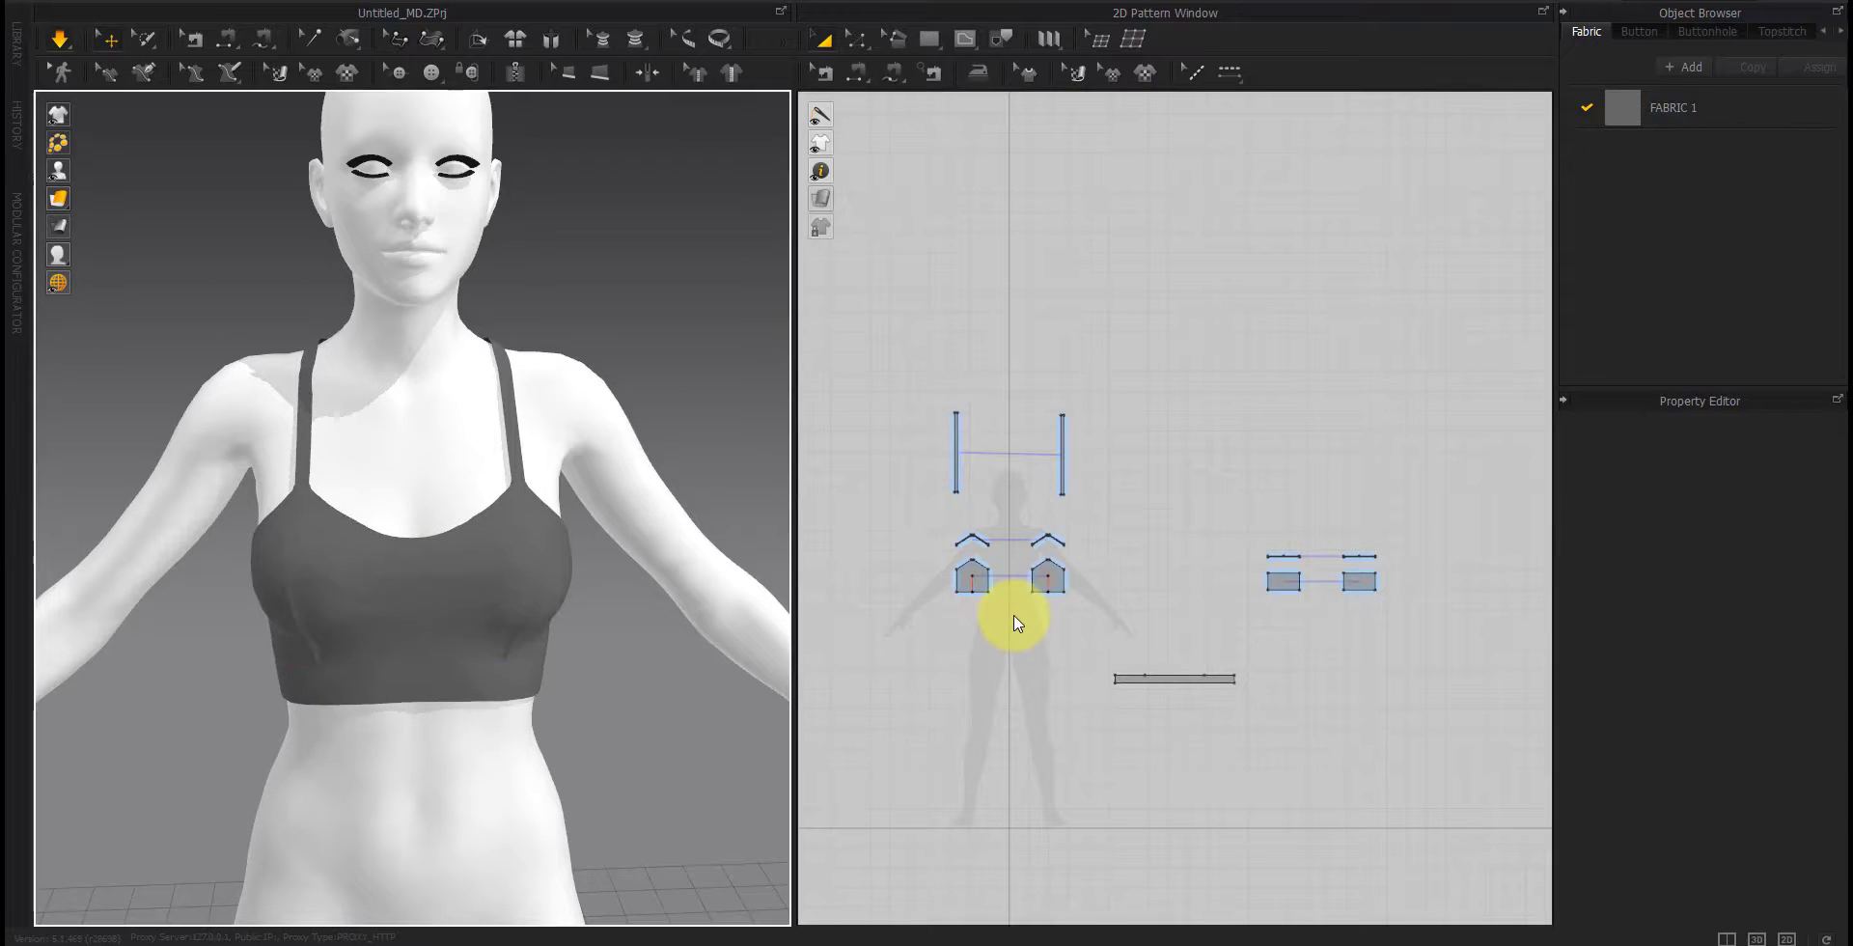
pyautogui.moveTo(617, 739); pyautogui.dragTo(338, 589, button='right')
pyautogui.click(297, 499)
# Step: Change the additional rendering thickness of the underbust band
pyautogui.click(1114, 680)
pyautogui.click(1758, 854)
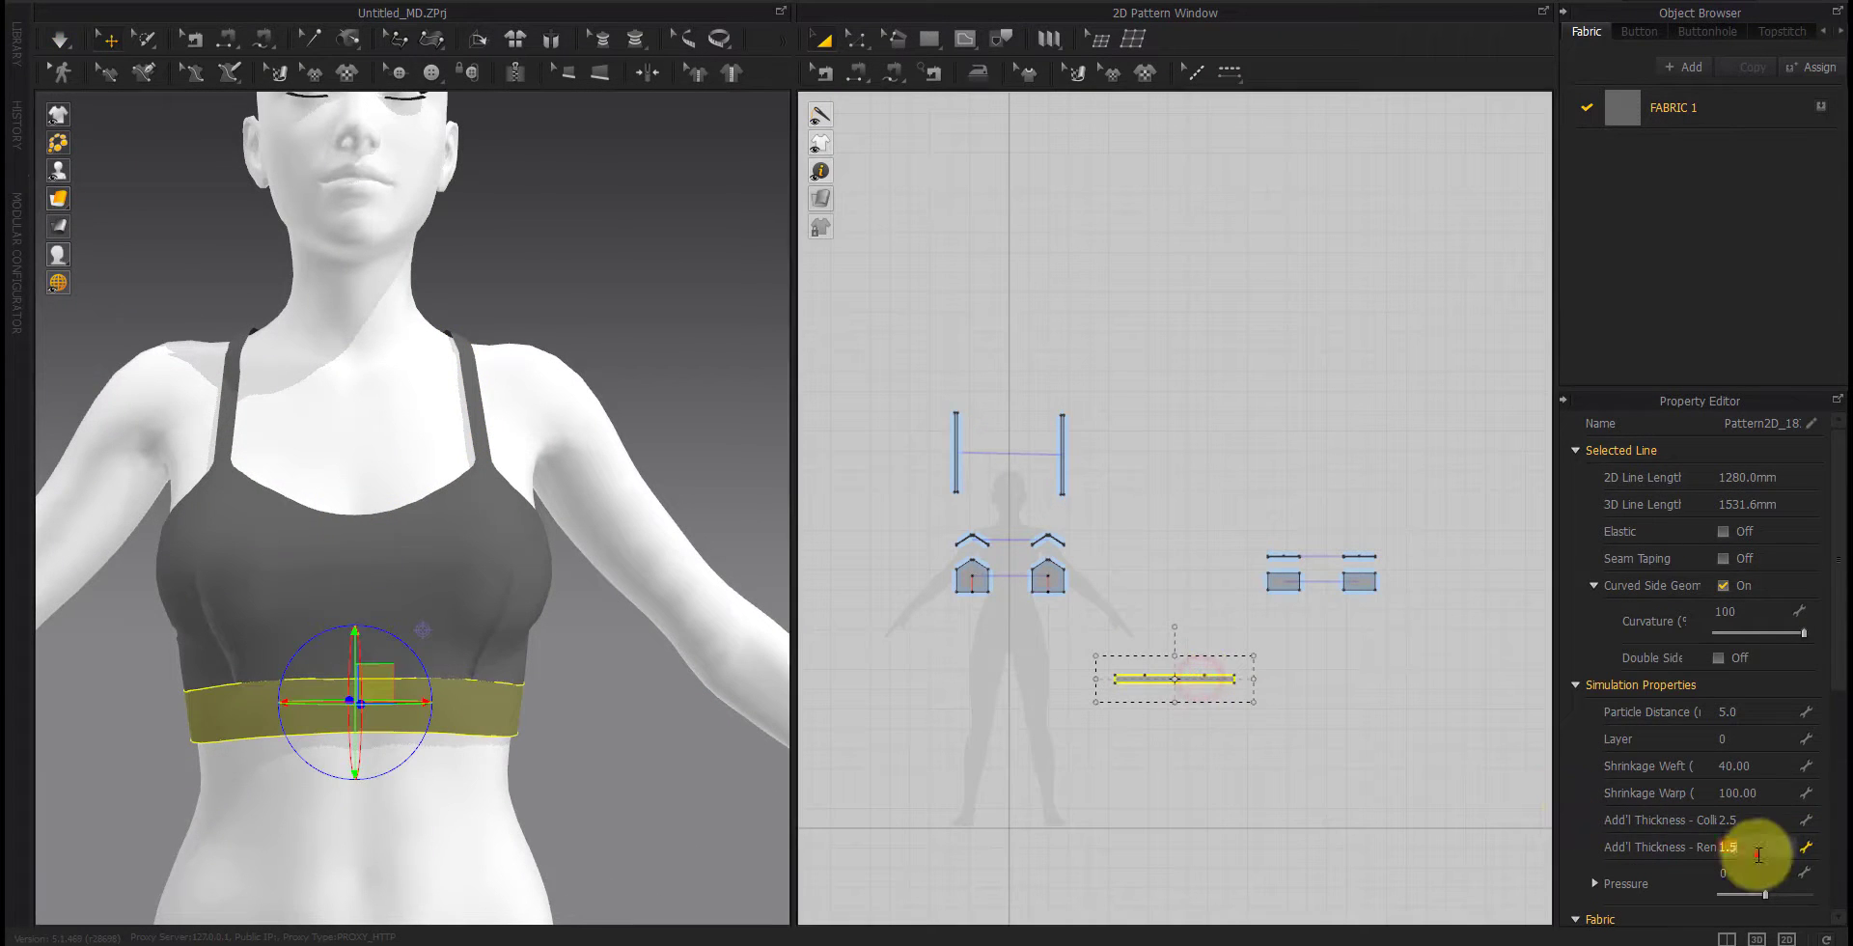
pyautogui.click(1380, 777)
pyautogui.scroll(-3, 414, 554)
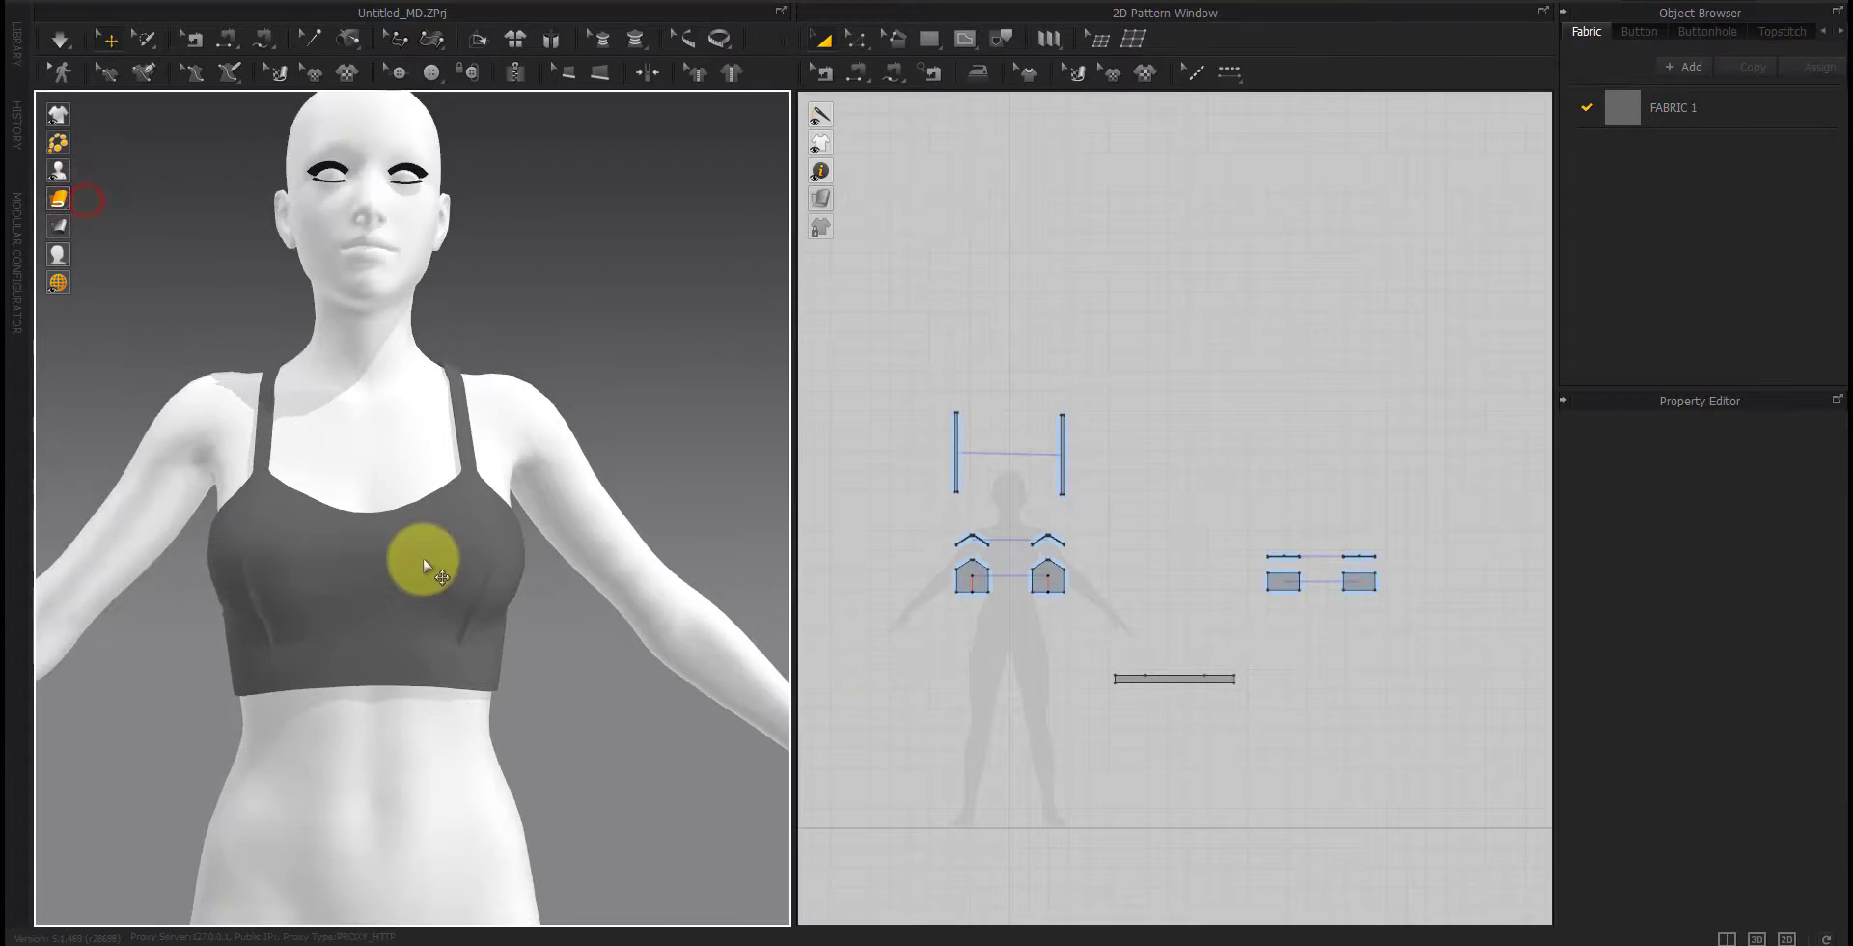
# Step: Change the additional rendering thickness of the edge trims on the back of the top
pyautogui.scroll(4, 248, 662)
pyautogui.moveTo(248, 662); pyautogui.dragTo(508, 666, button='right')
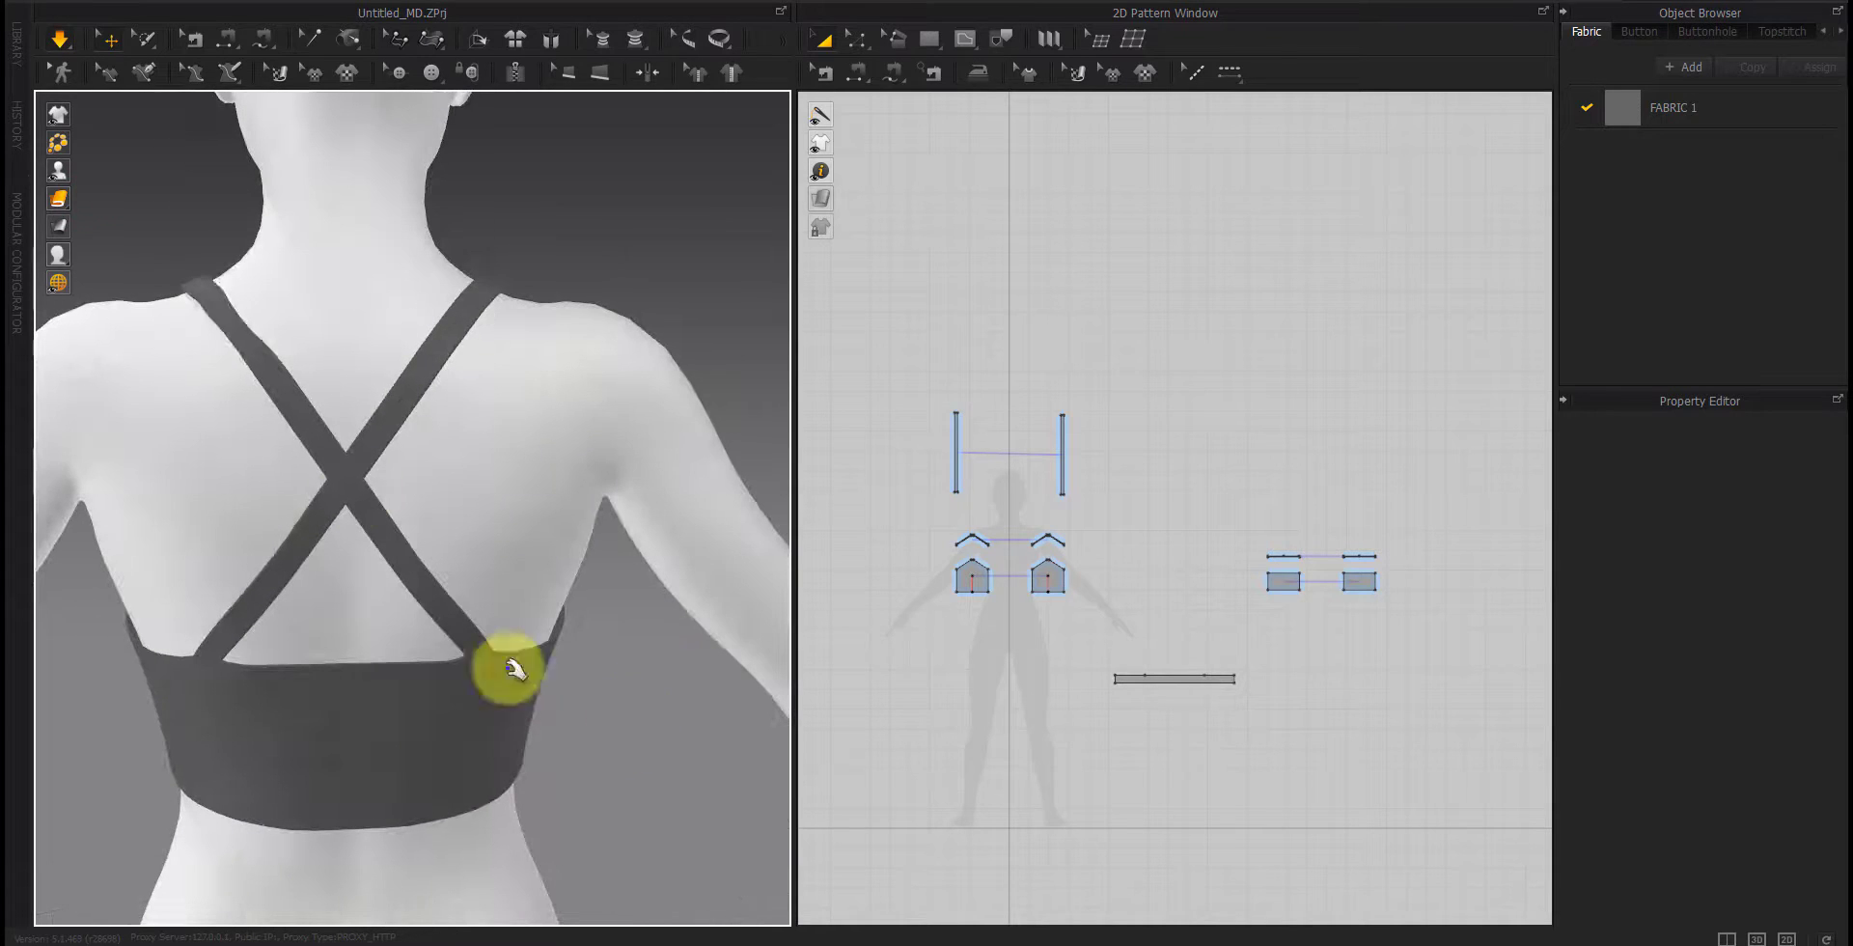
pyautogui.click(257, 291)
pyautogui.moveTo(432, 526); pyautogui.dragTo(319, 637, button='right')
pyautogui.moveTo(1432, 518); pyautogui.dragTo(1162, 578)
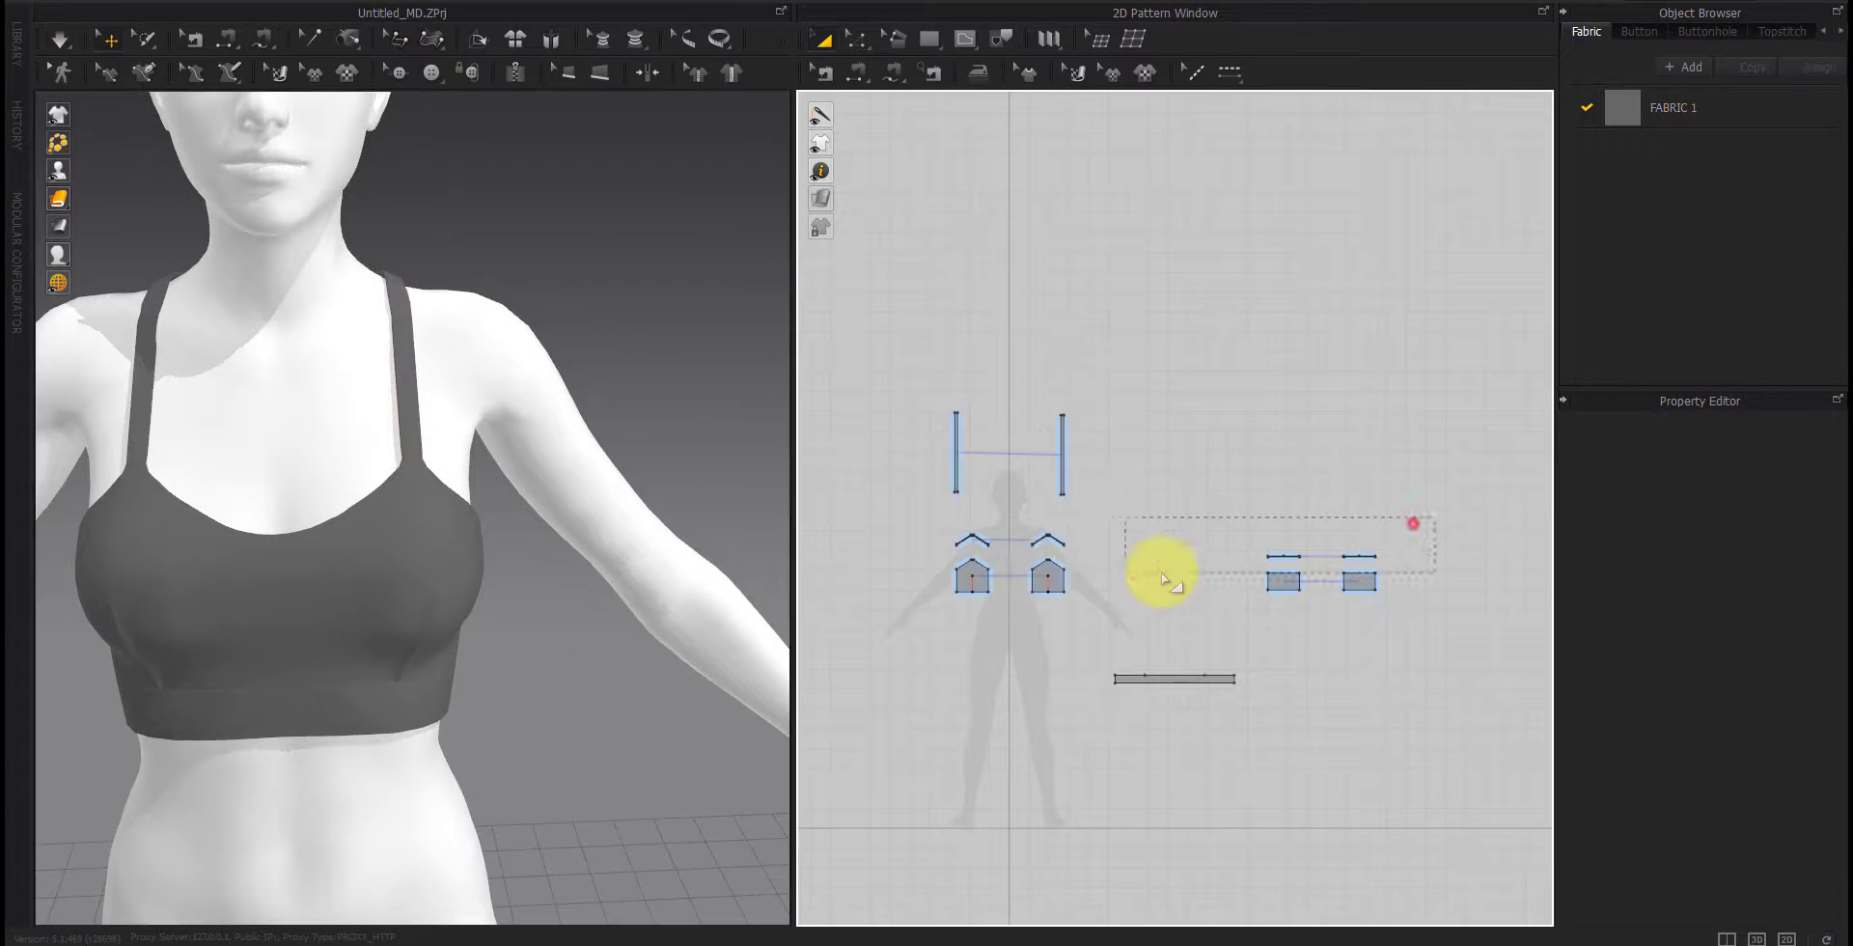
pyautogui.click(1755, 900)
pyautogui.click(1402, 739)
pyautogui.moveTo(1395, 522); pyautogui.dragTo(1253, 568)
pyautogui.click(1398, 719)
# Step: Adjust the fold strength of the internal fold lines on the front cup pieces
pyautogui.scroll(5, 675, 582)
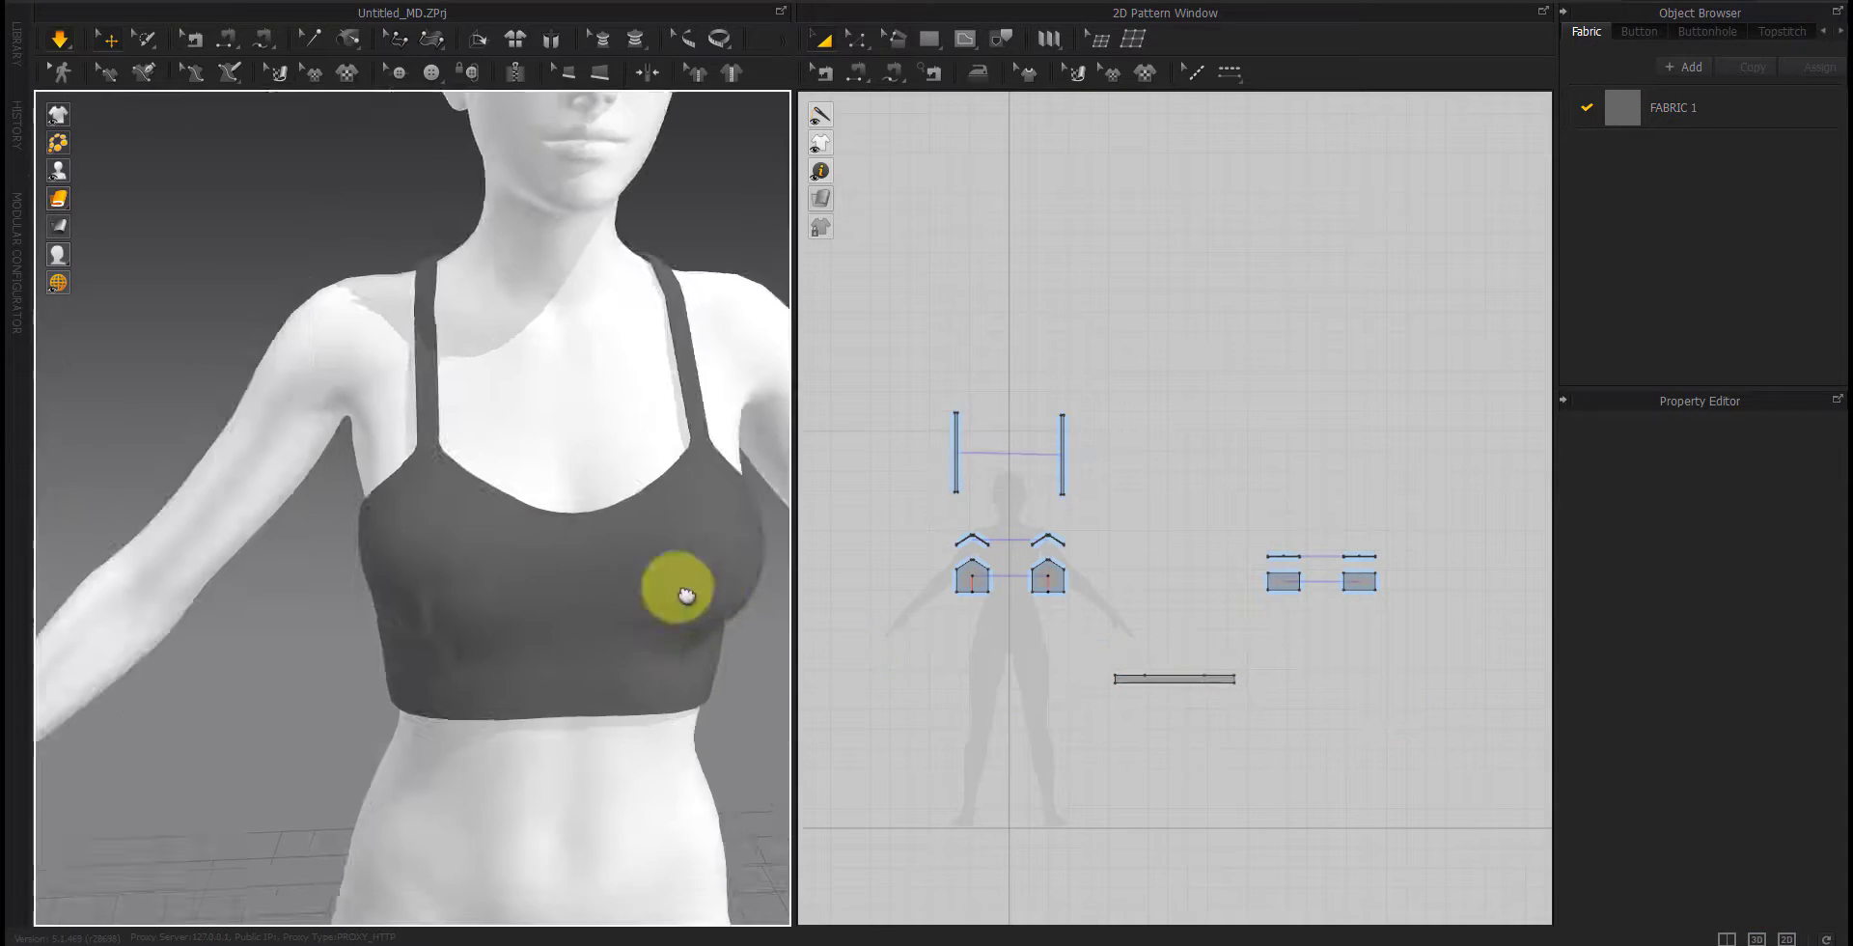
pyautogui.scroll(-2, 461, 521)
pyautogui.moveTo(467, 579); pyautogui.dragTo(420, 681, button='right')
pyautogui.scroll(5, 977, 581)
pyautogui.click(1209, 584)
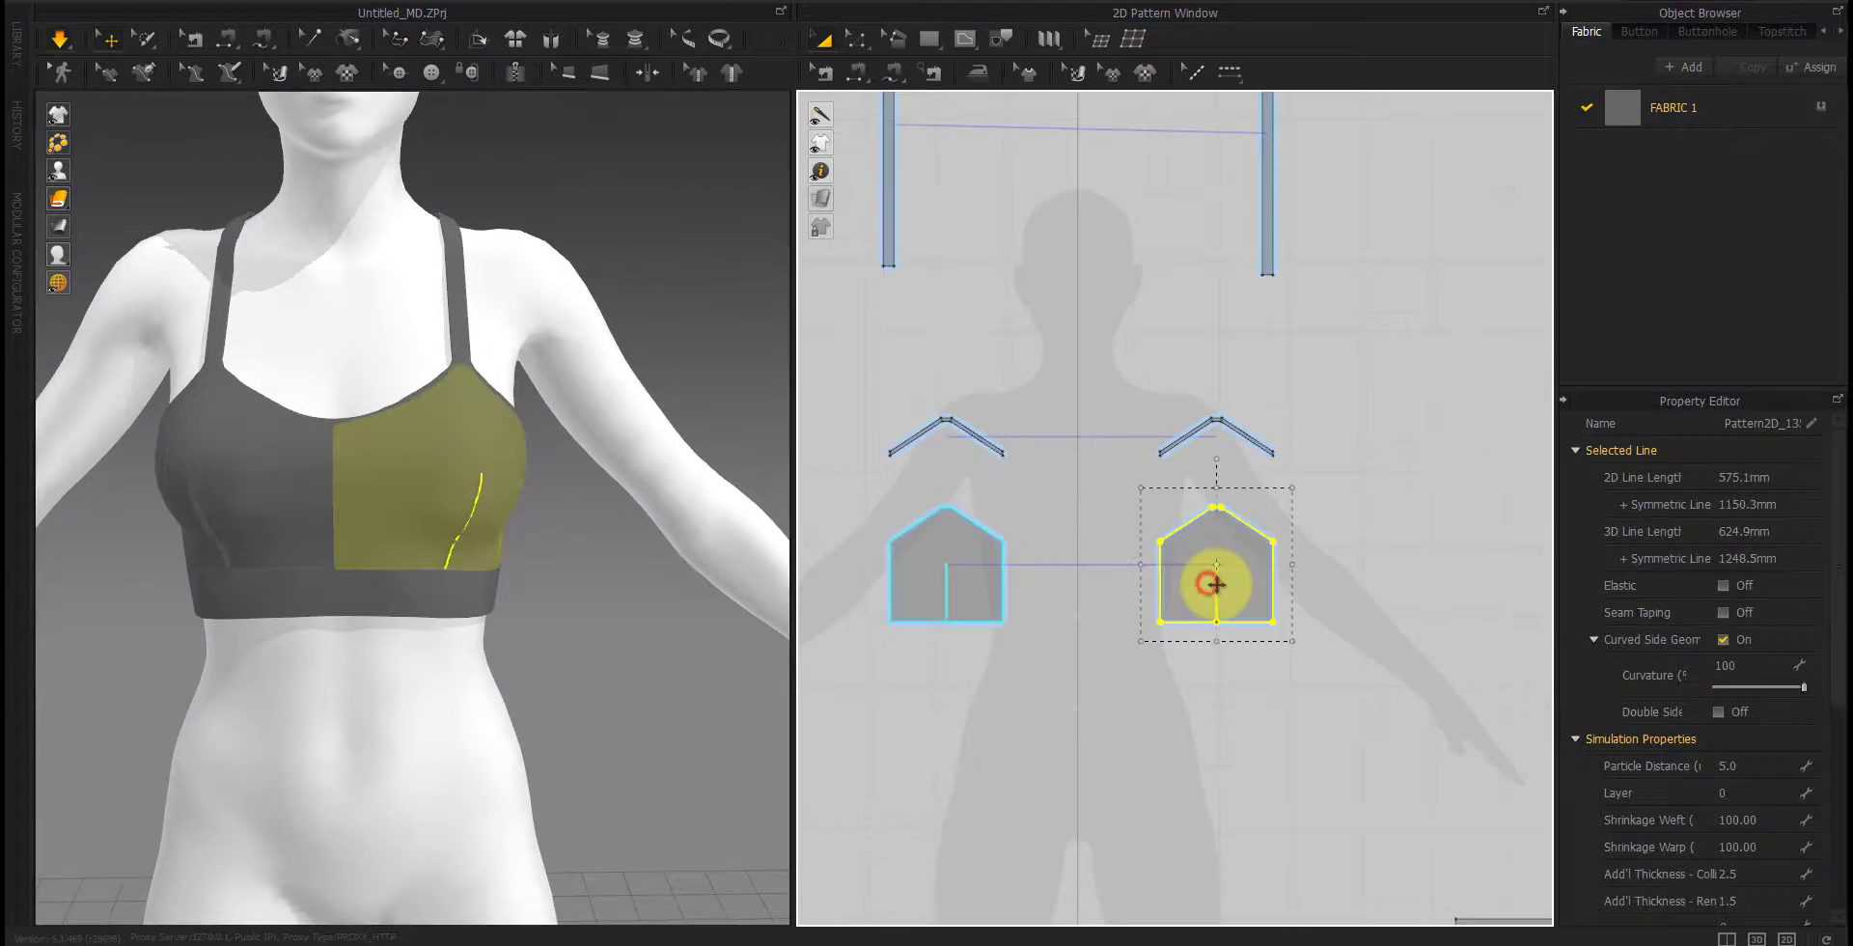
pyautogui.click(1216, 585)
pyautogui.click(1772, 474)
pyautogui.click(1375, 555)
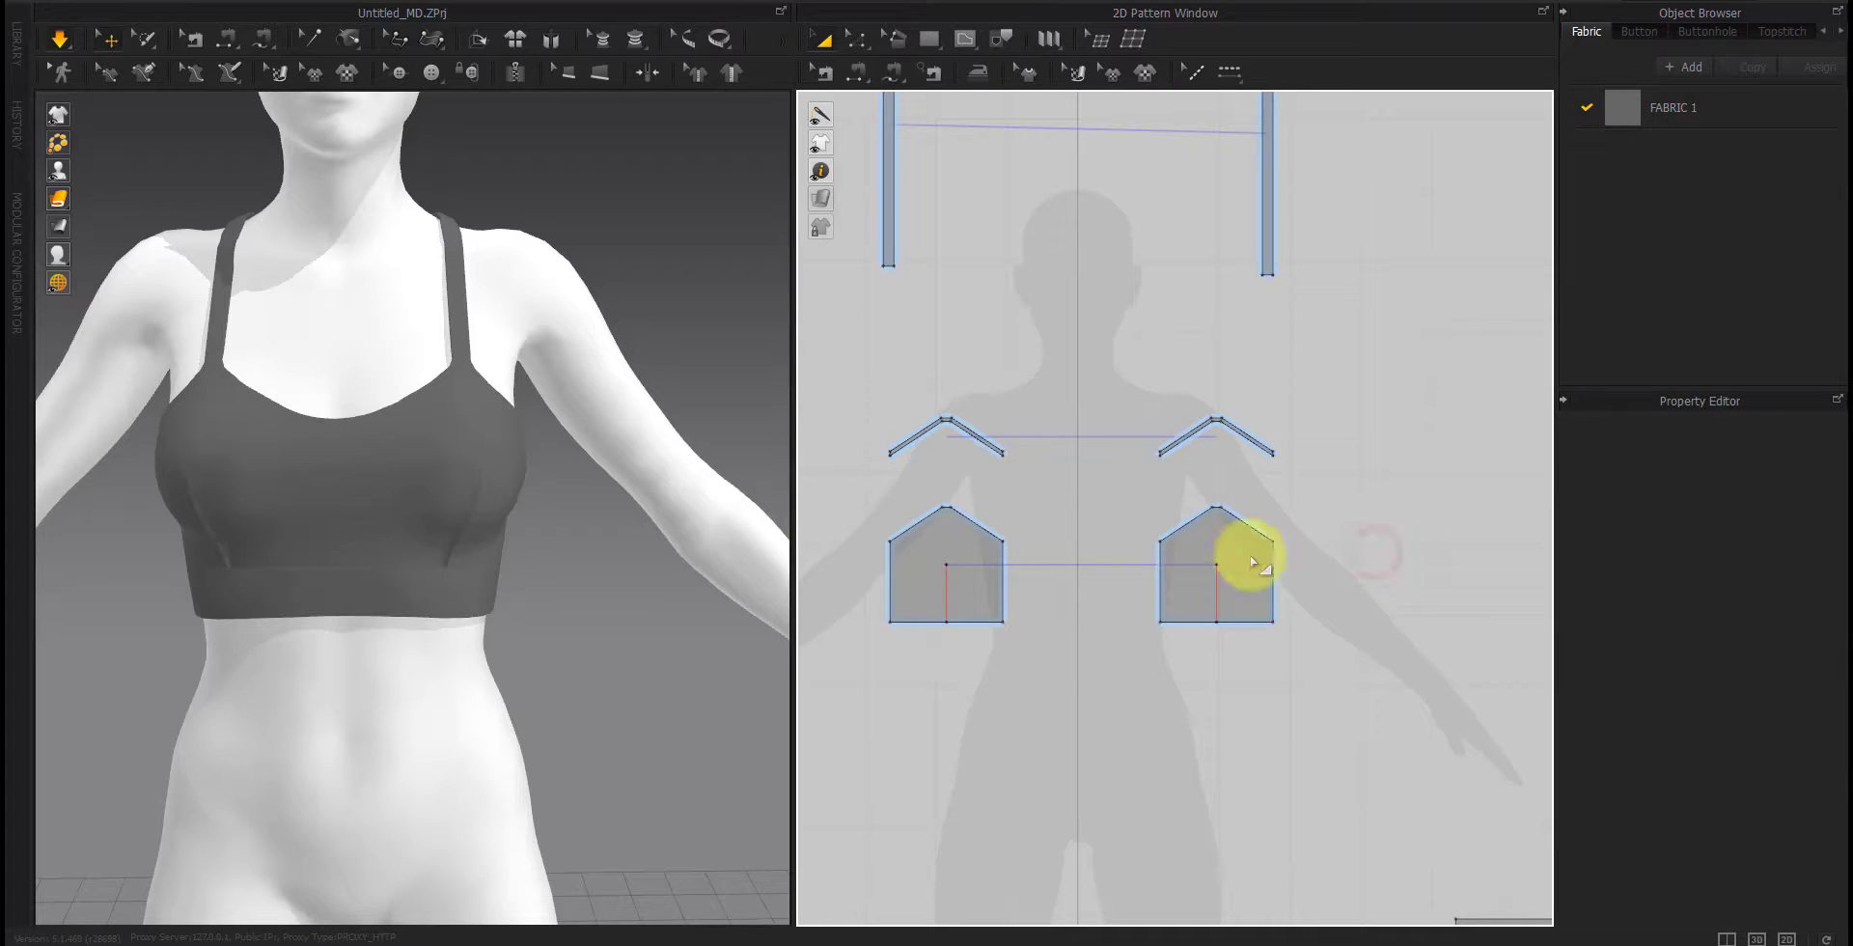
pyautogui.moveTo(309, 561); pyautogui.dragTo(351, 550, button='right')
pyautogui.click(1216, 594)
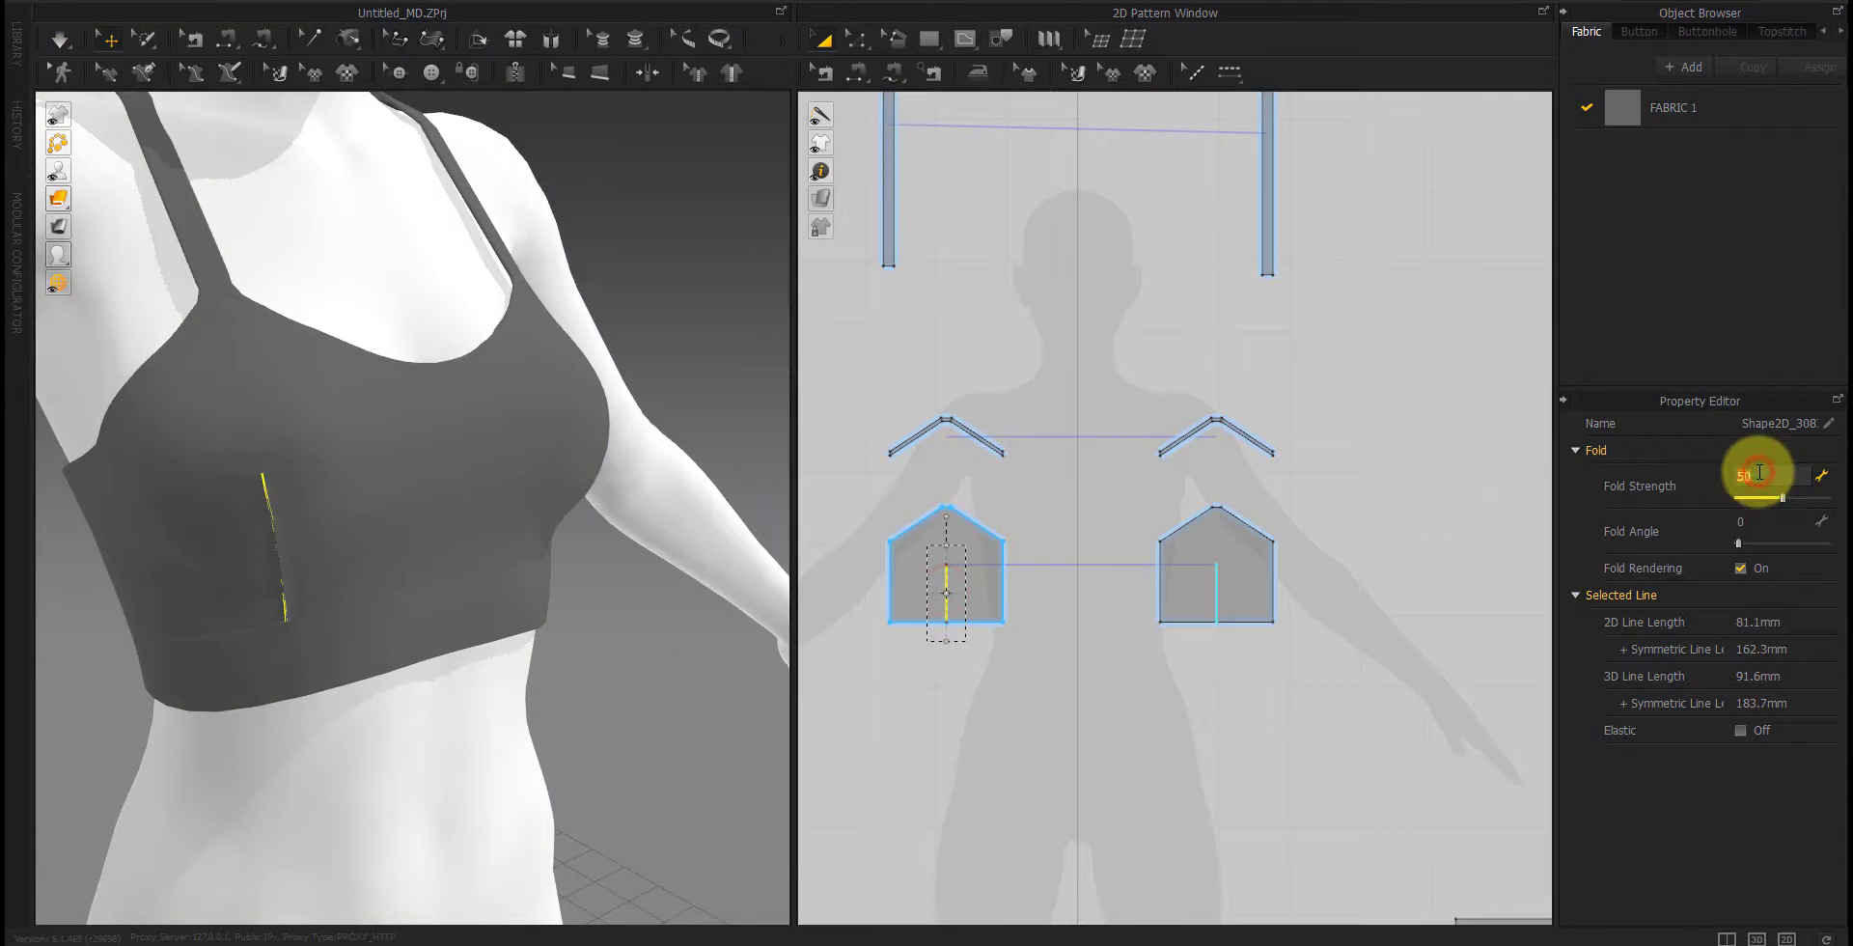
pyautogui.click(1481, 529)
# Step: Deactivate all pattern pieces of the top together with their sewing and hide them in 3D
pyautogui.moveTo(733, 675); pyautogui.dragTo(463, 704, button='right')
pyautogui.scroll(-3, 550, 747)
pyautogui.scroll(-2, 579, 714)
pyautogui.scroll(-3, 1406, 475)
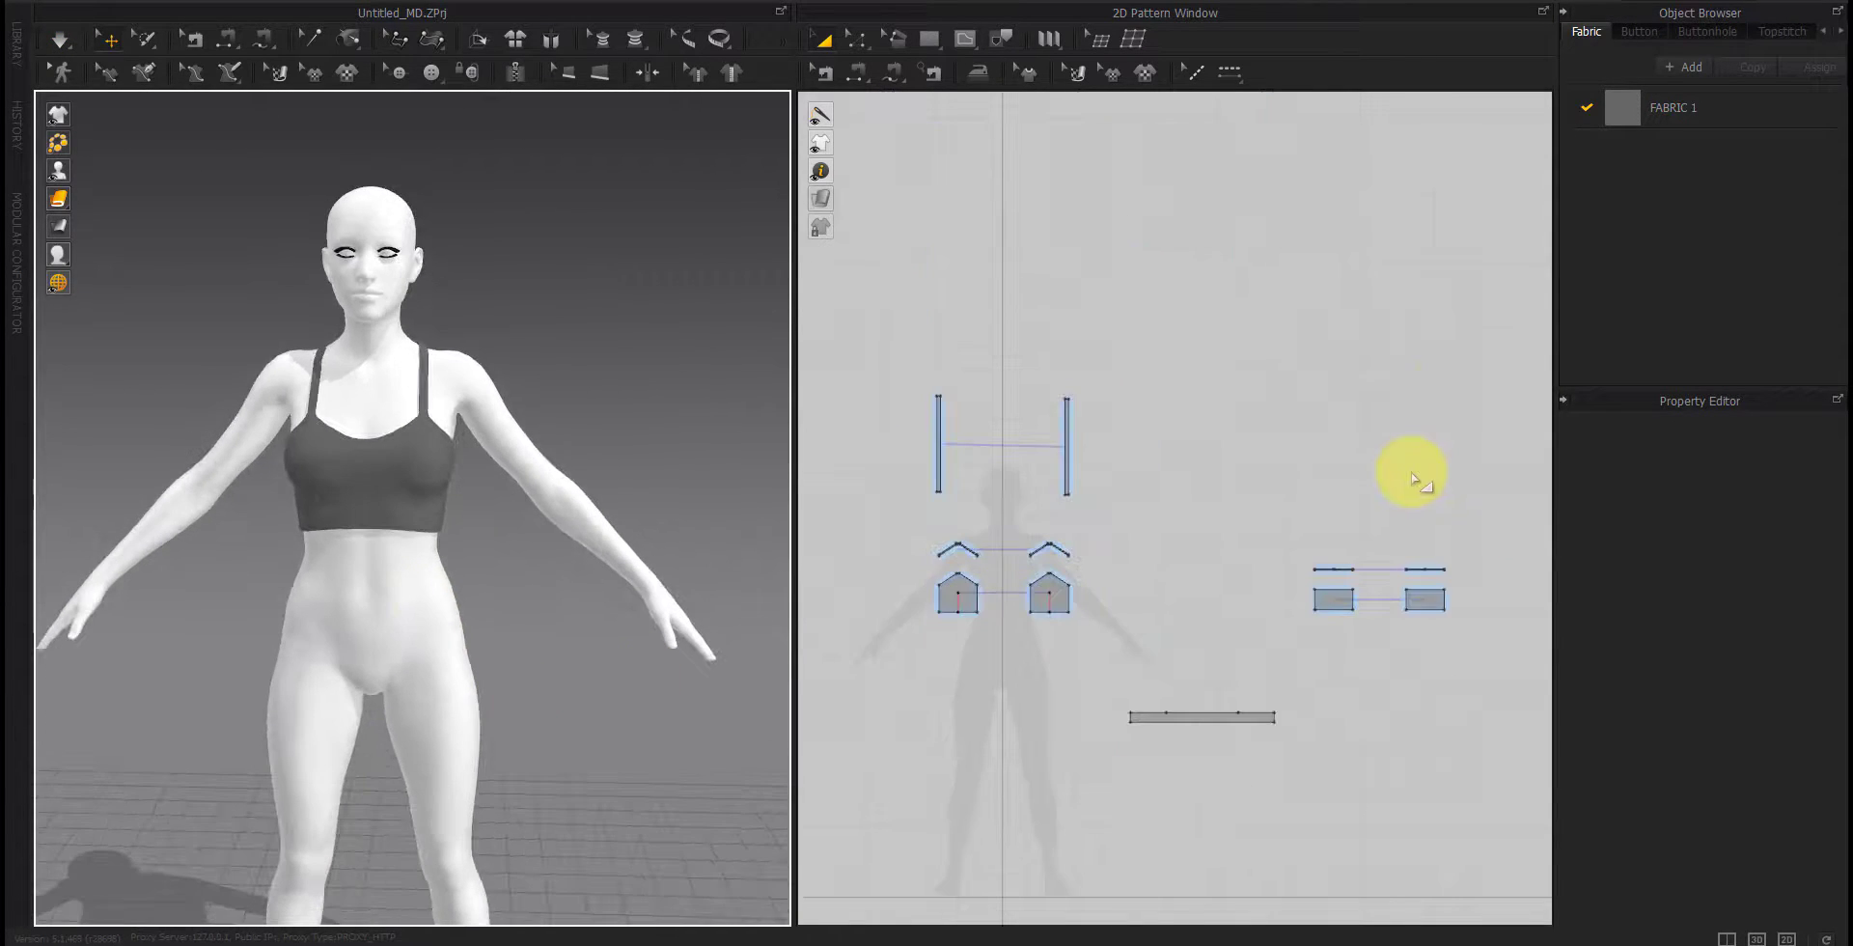
pyautogui.moveTo(1497, 344); pyautogui.dragTo(921, 734)
pyautogui.rightClick(967, 608)
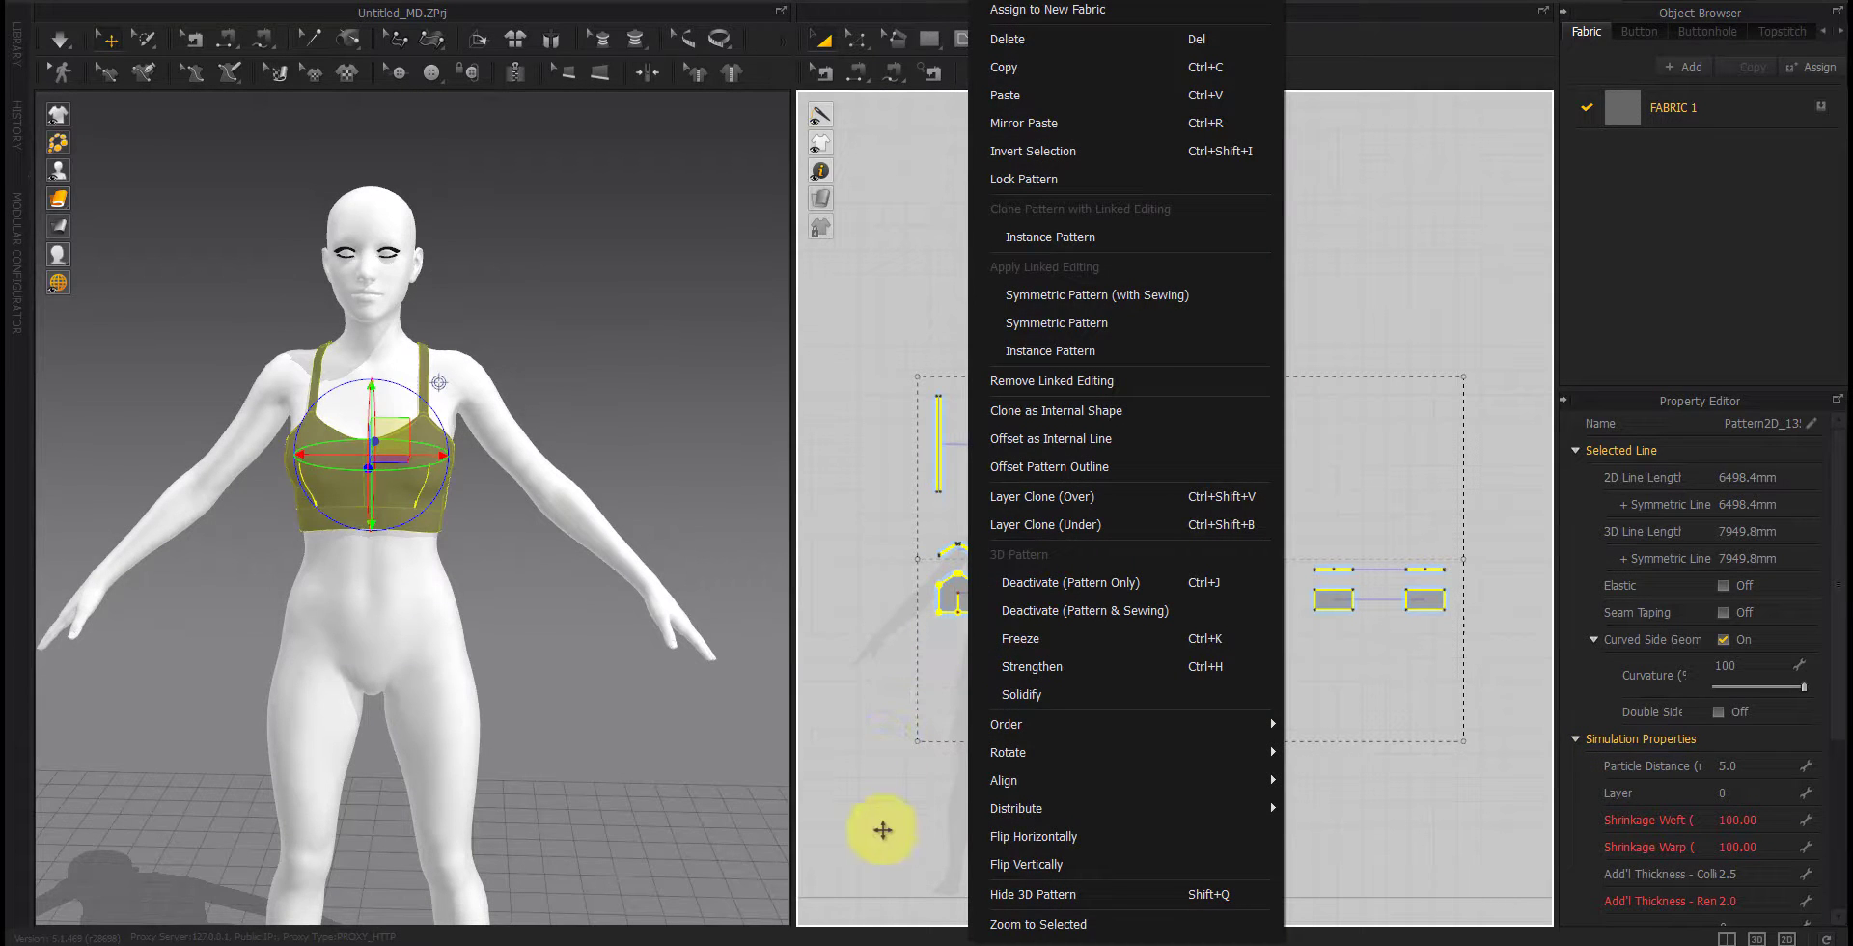
pyautogui.click(1058, 608)
pyautogui.rightClick(963, 600)
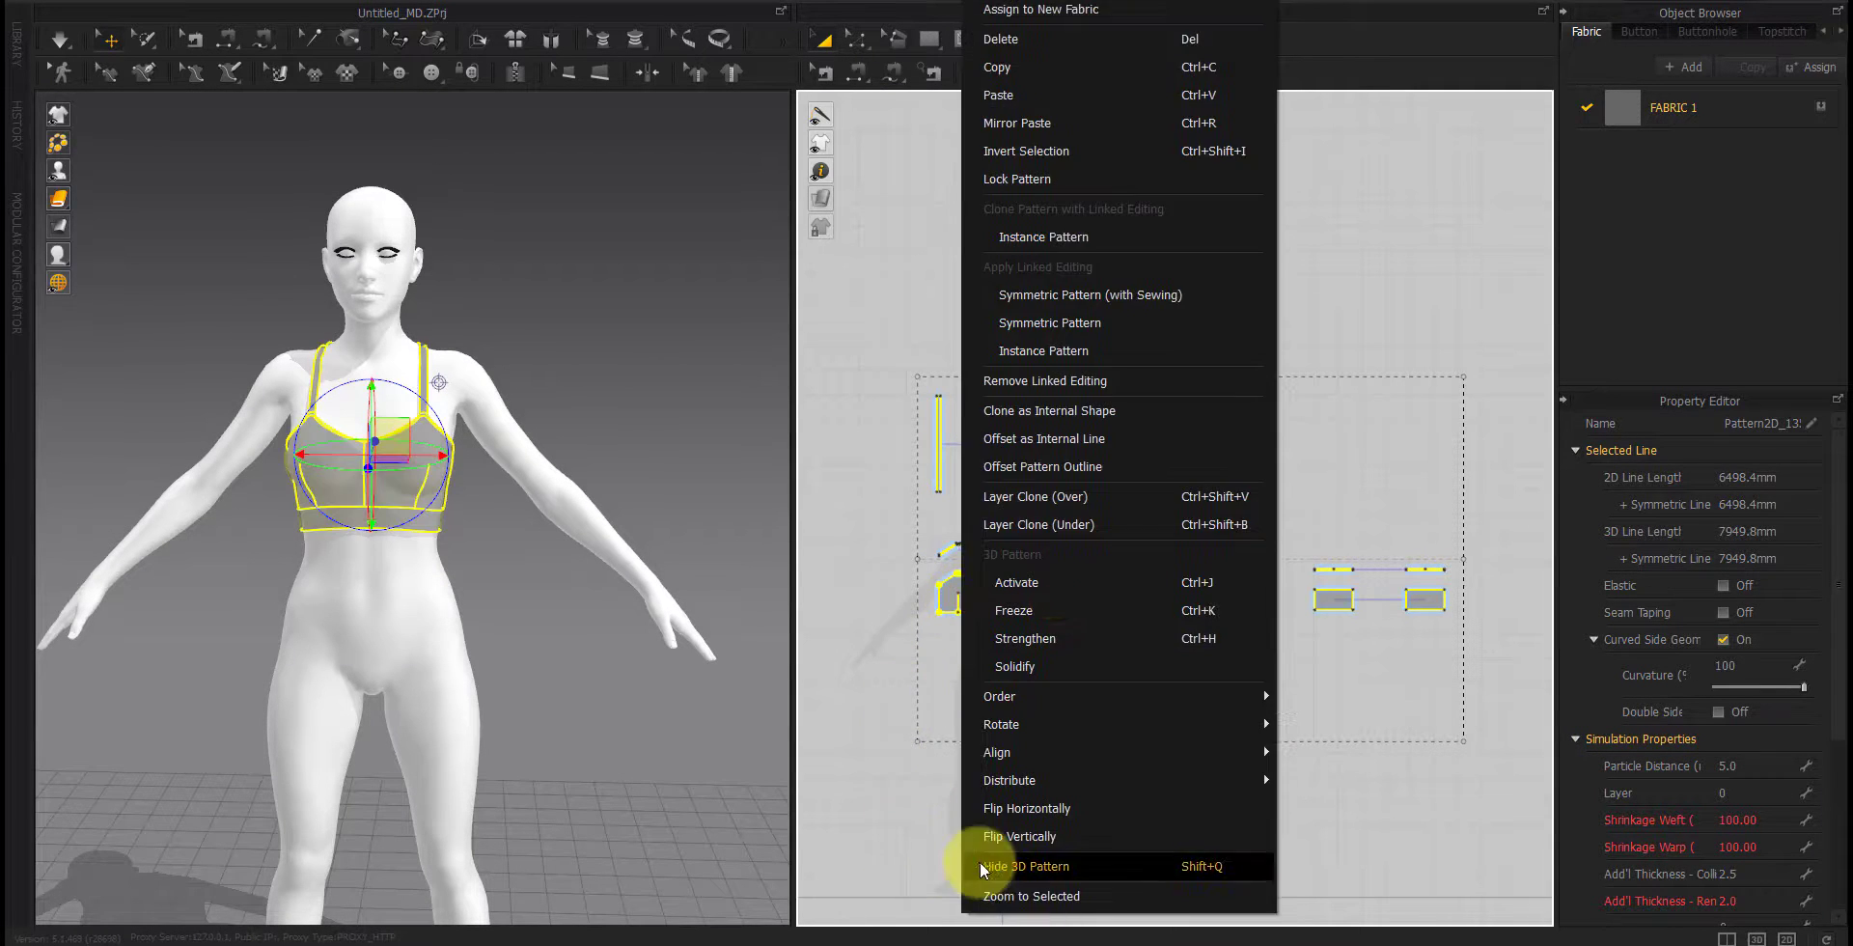
pyautogui.click(979, 863)
# Step: Move all the top's pattern pieces well above the avatar silhouette in the 2D pattern layout
pyautogui.scroll(-2, 1004, 757)
pyautogui.moveTo(1116, 728); pyautogui.dragTo(1007, 292)
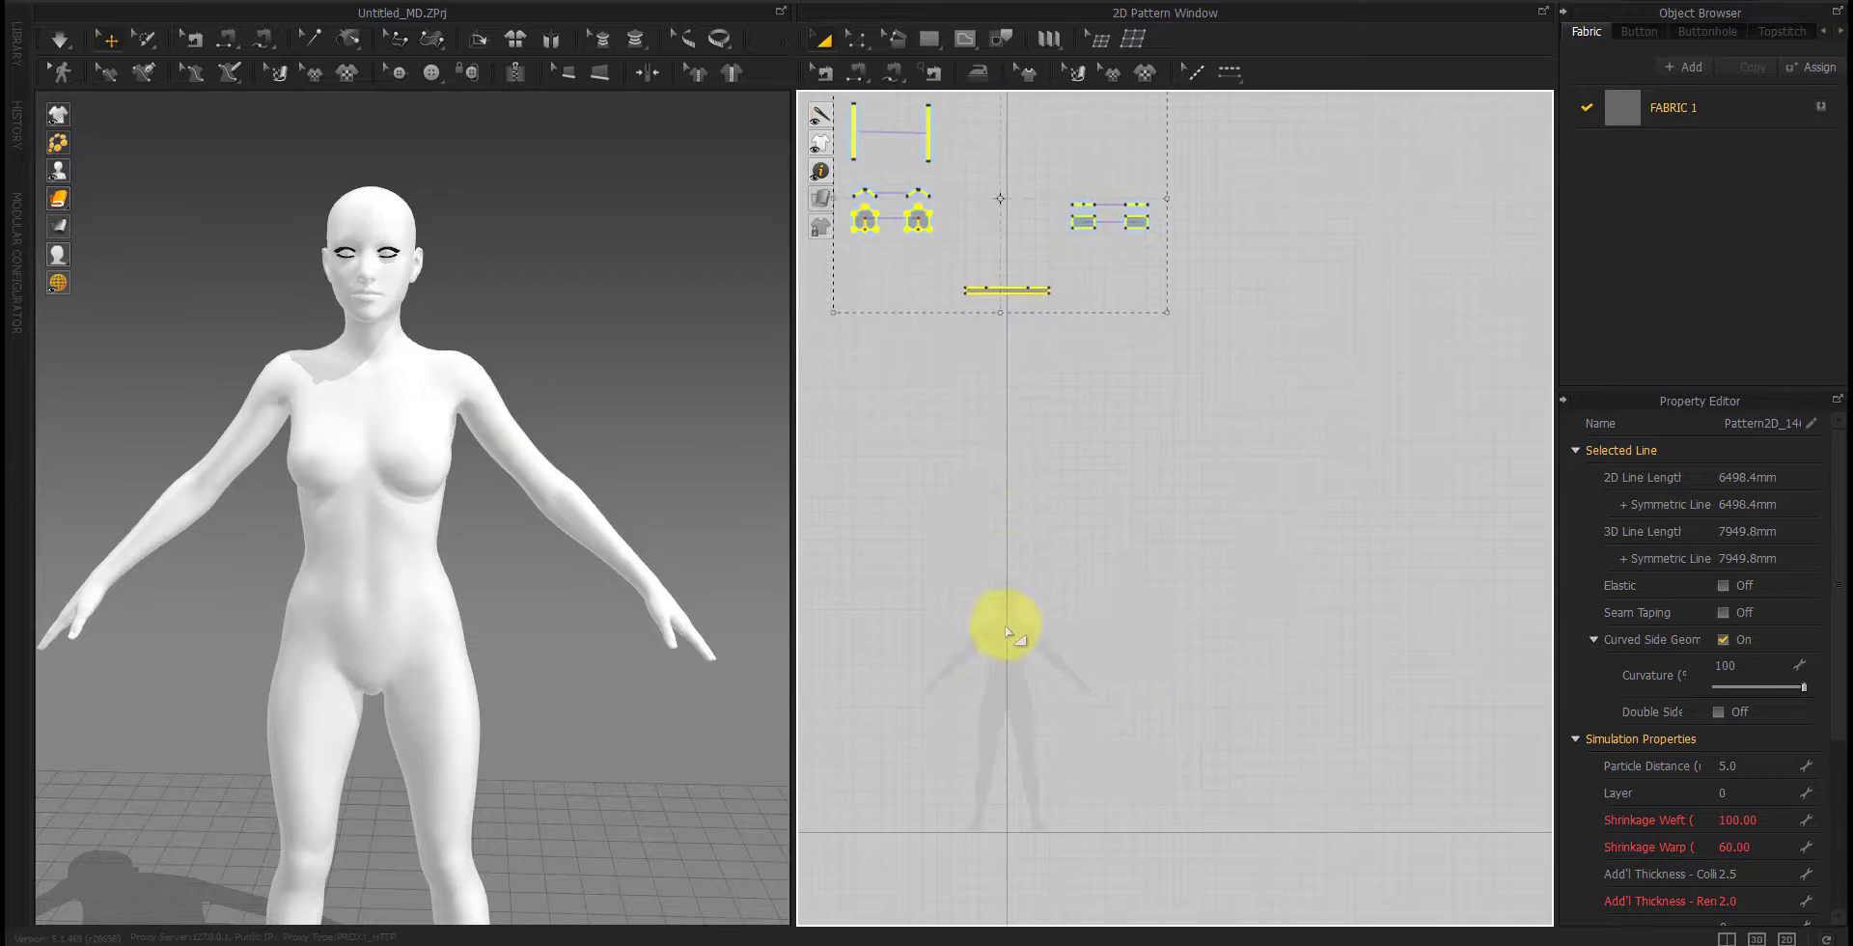
pyautogui.click(1005, 640)
# Step: Draw a rectangular pattern piece about 190 mm wide and 275 mm high over one hip and thigh of the silhouette
pyautogui.click(928, 40)
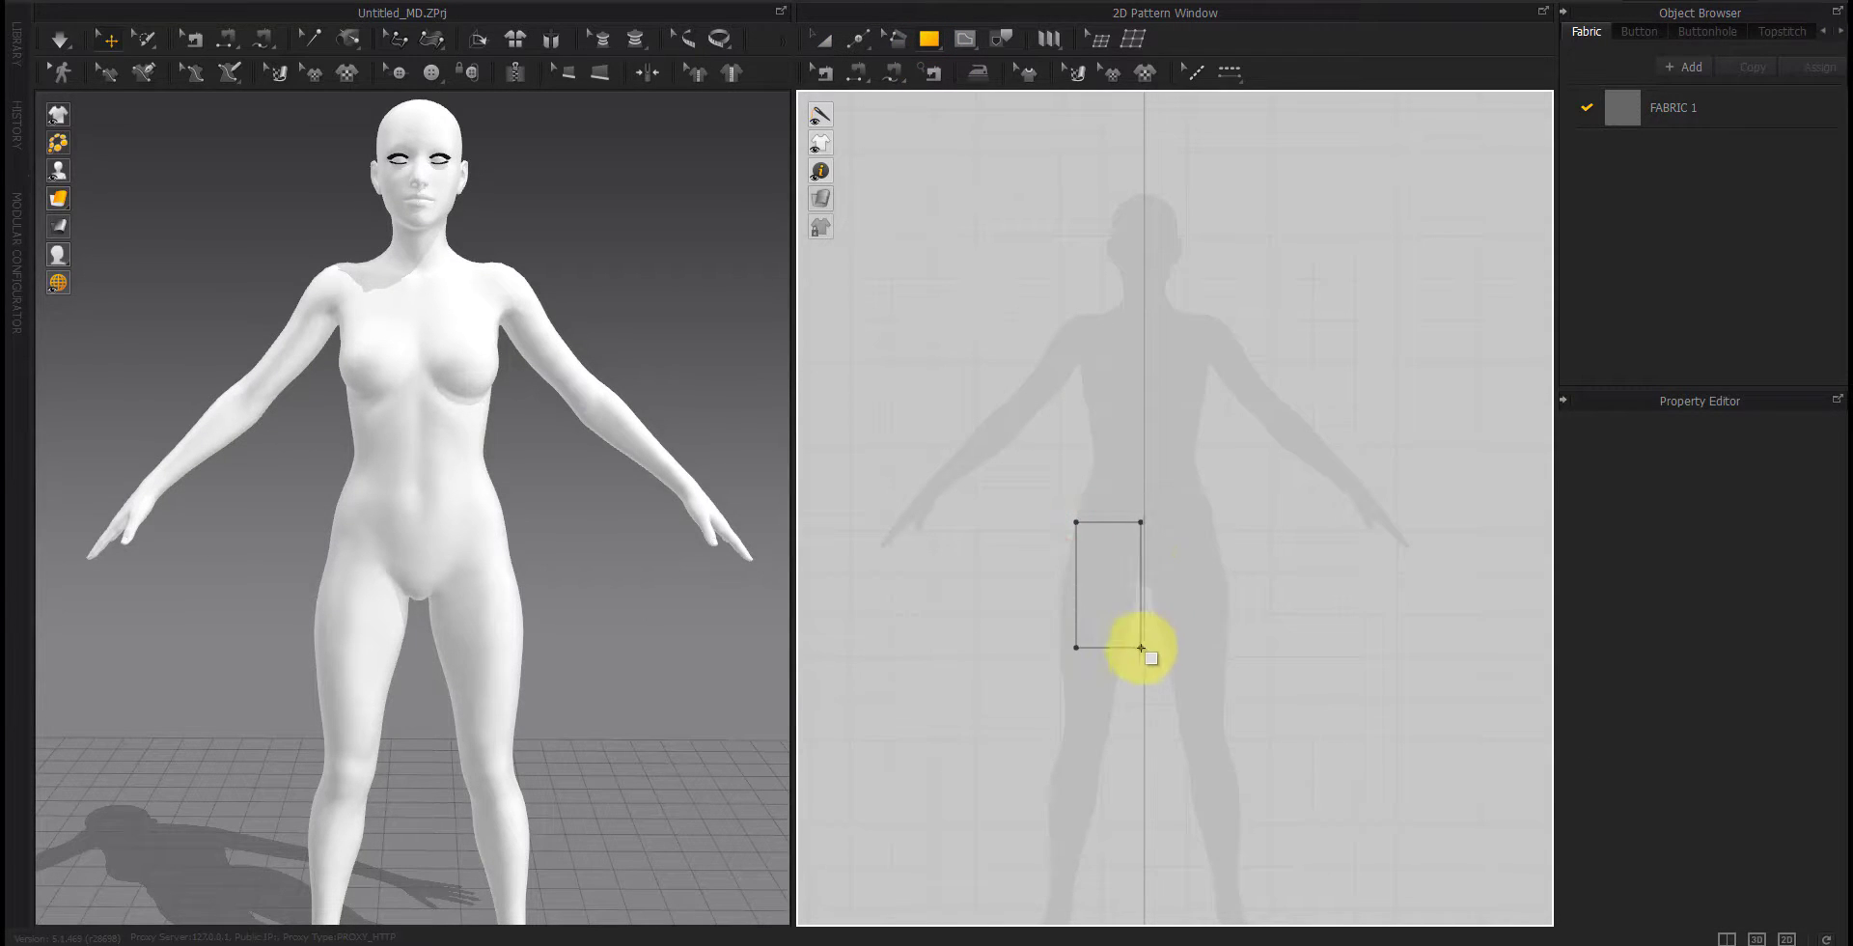
pyautogui.moveTo(1148, 638)
pyautogui.mouseDown()
pyautogui.moveTo(1093, 621)
pyautogui.moveTo(1121, 635)
pyautogui.mouseUp()
pyautogui.click(1113, 661)
pyautogui.scroll(5, 1121, 635)
pyautogui.scroll(4, 1123, 640)
pyautogui.scroll(-8, 1124, 645)
pyautogui.moveTo(1287, 582); pyautogui.dragTo(1278, 611, button='middle')
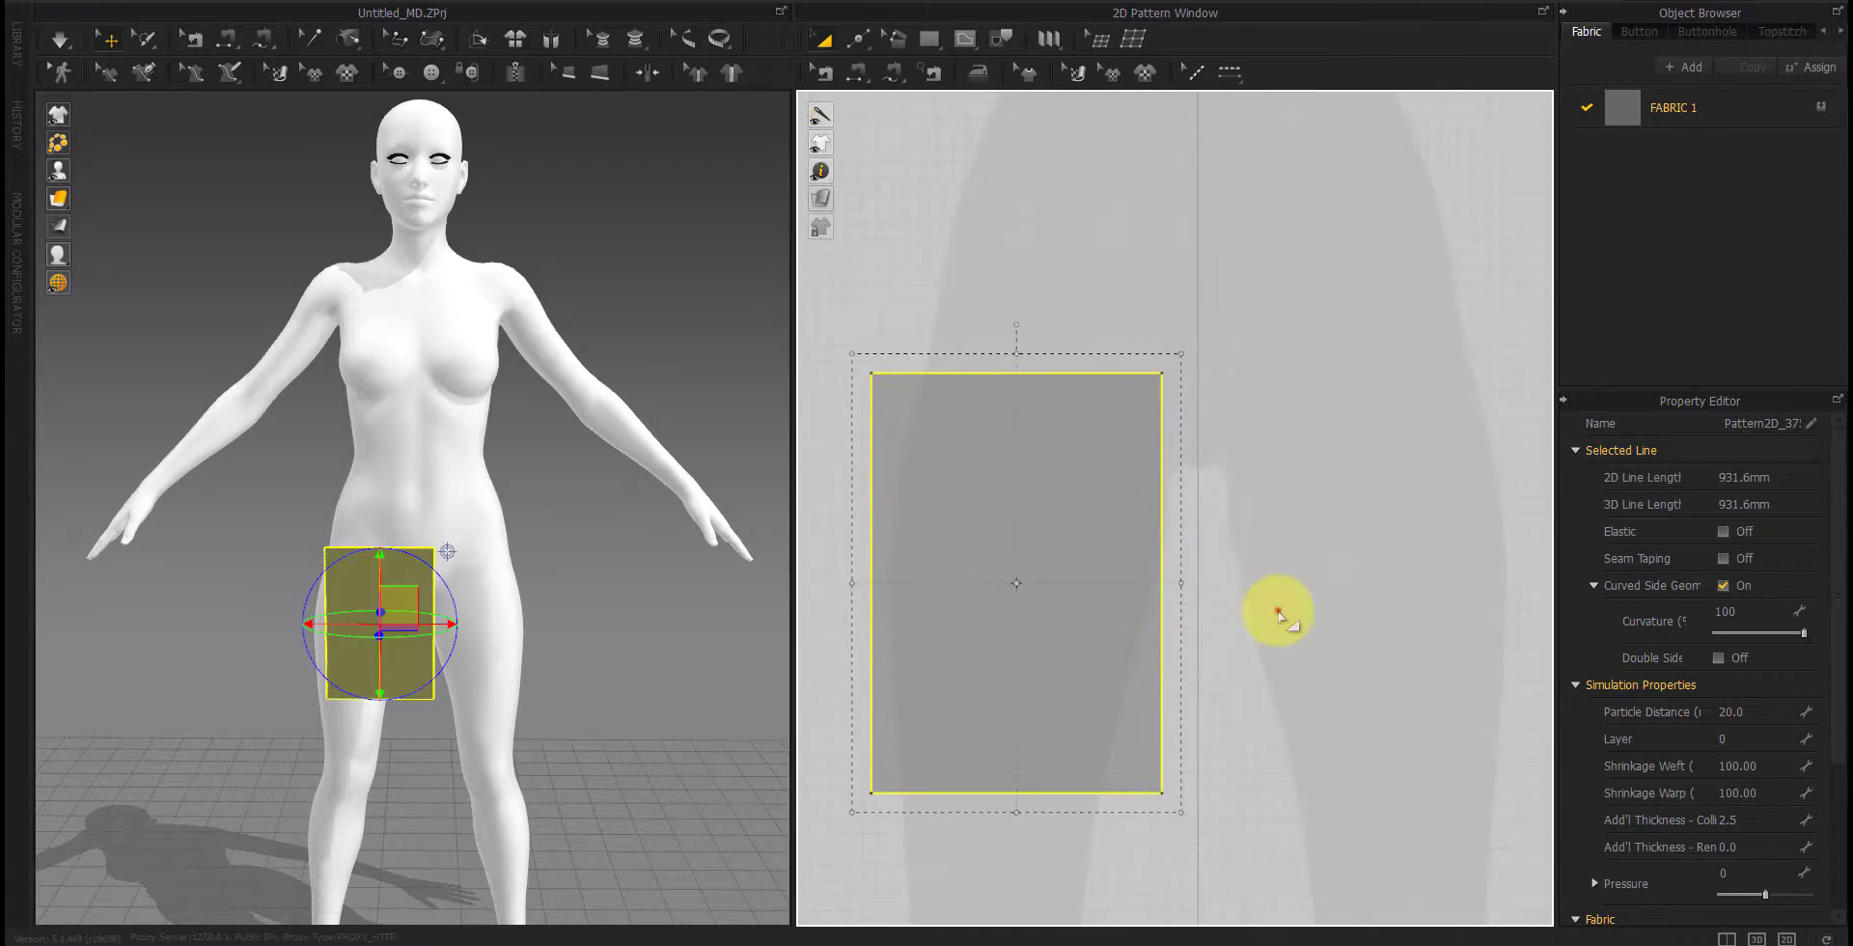
# Step: Split the rectangle's inner side edge from its upper end into a 90 mm segment followed by a 30 mm segment
pyautogui.press('x')
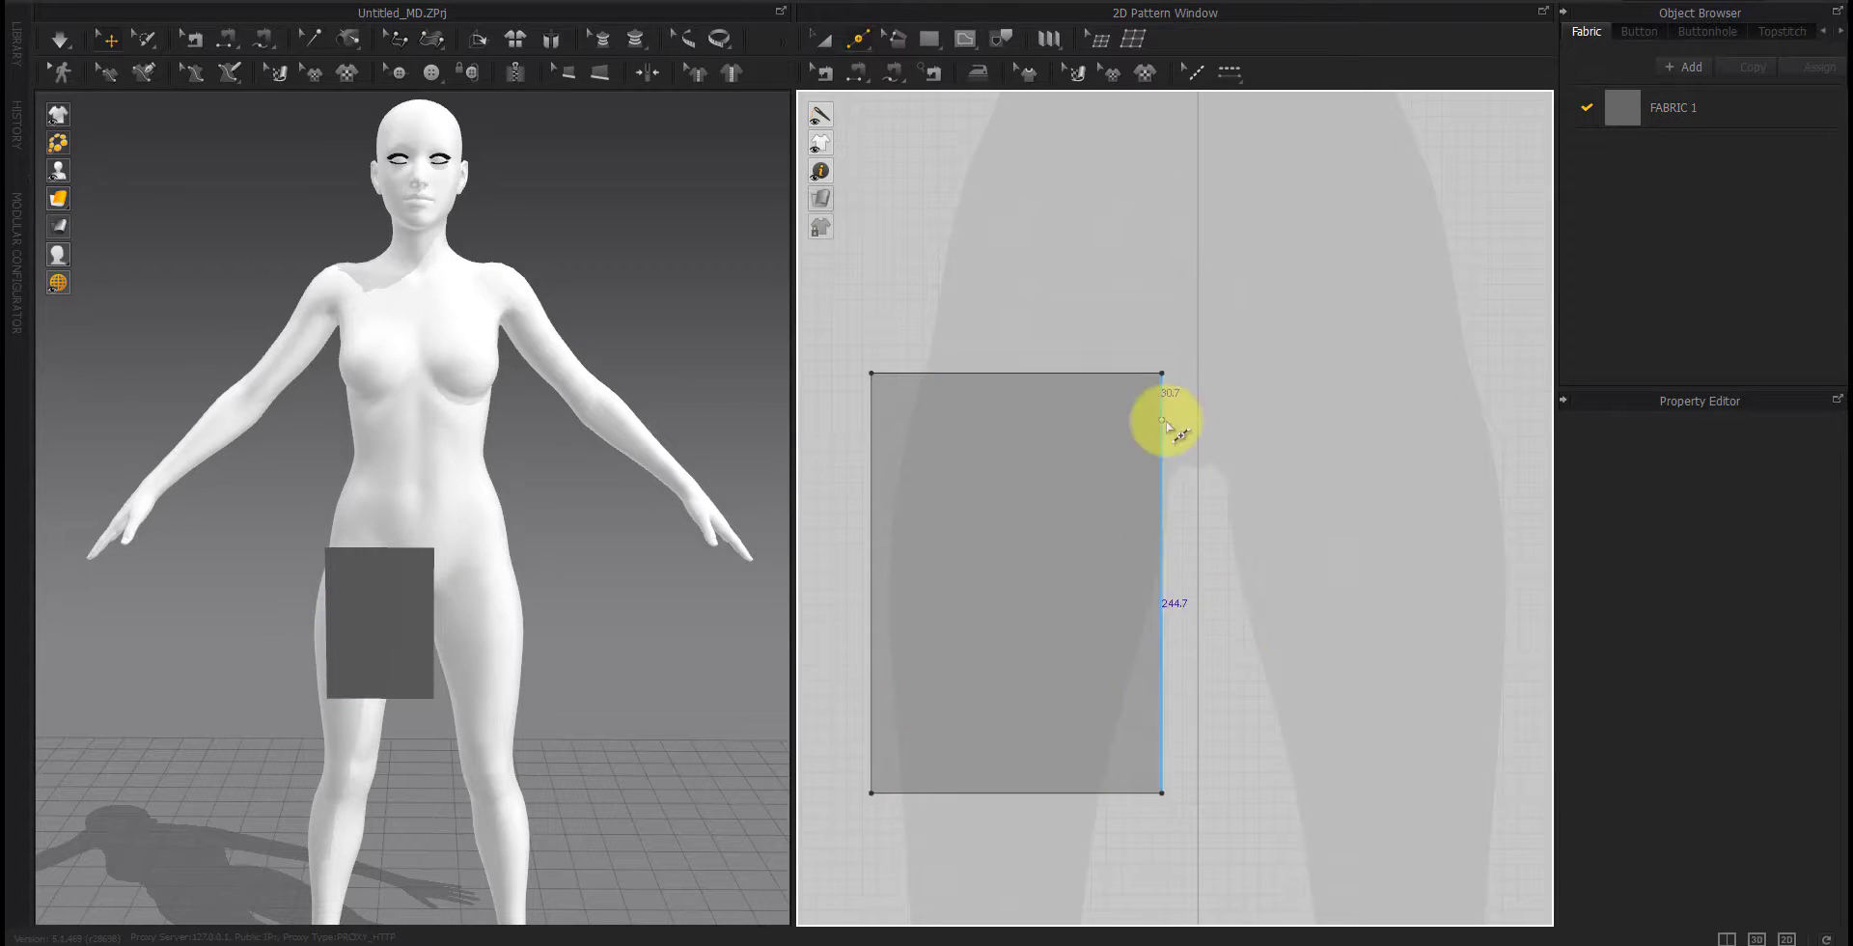
pyautogui.rightClick(1161, 501)
pyautogui.click(882, 611)
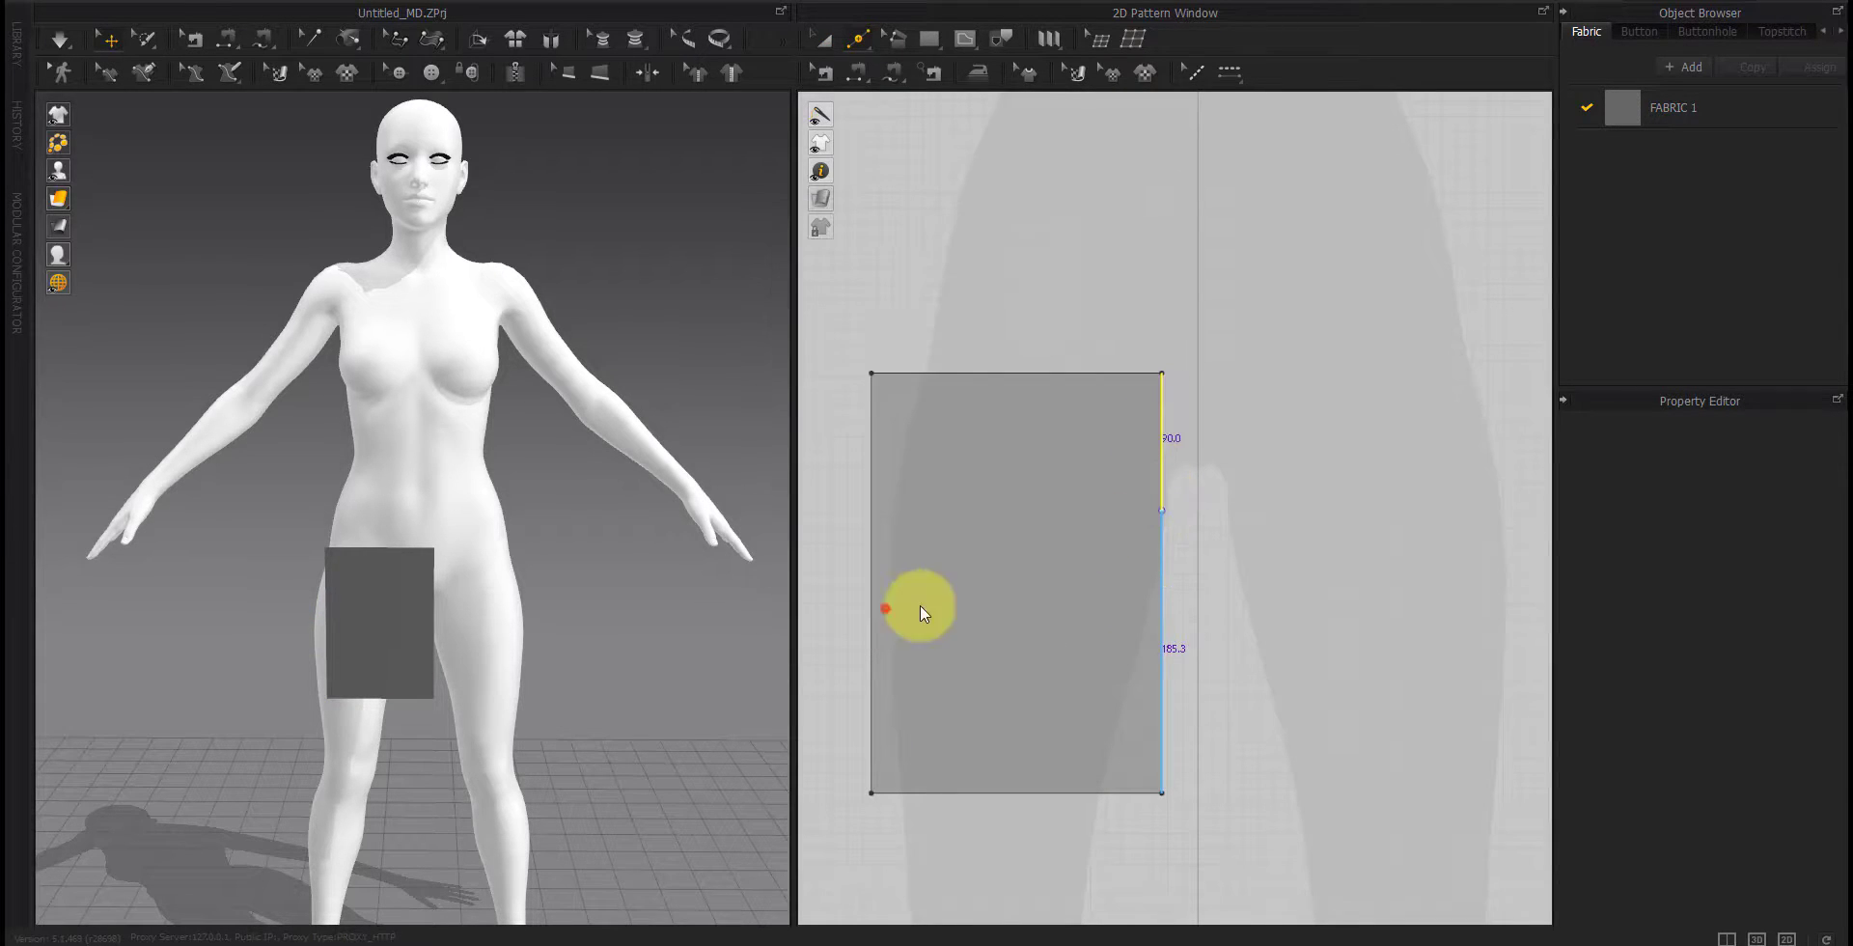
pyautogui.rightClick(1164, 556)
pyautogui.write('30')
pyautogui.press('Return')
# Step: Move the lowest segment of the inner side edge 30 mm outward to form the crotch extension
pyautogui.click(1163, 606)
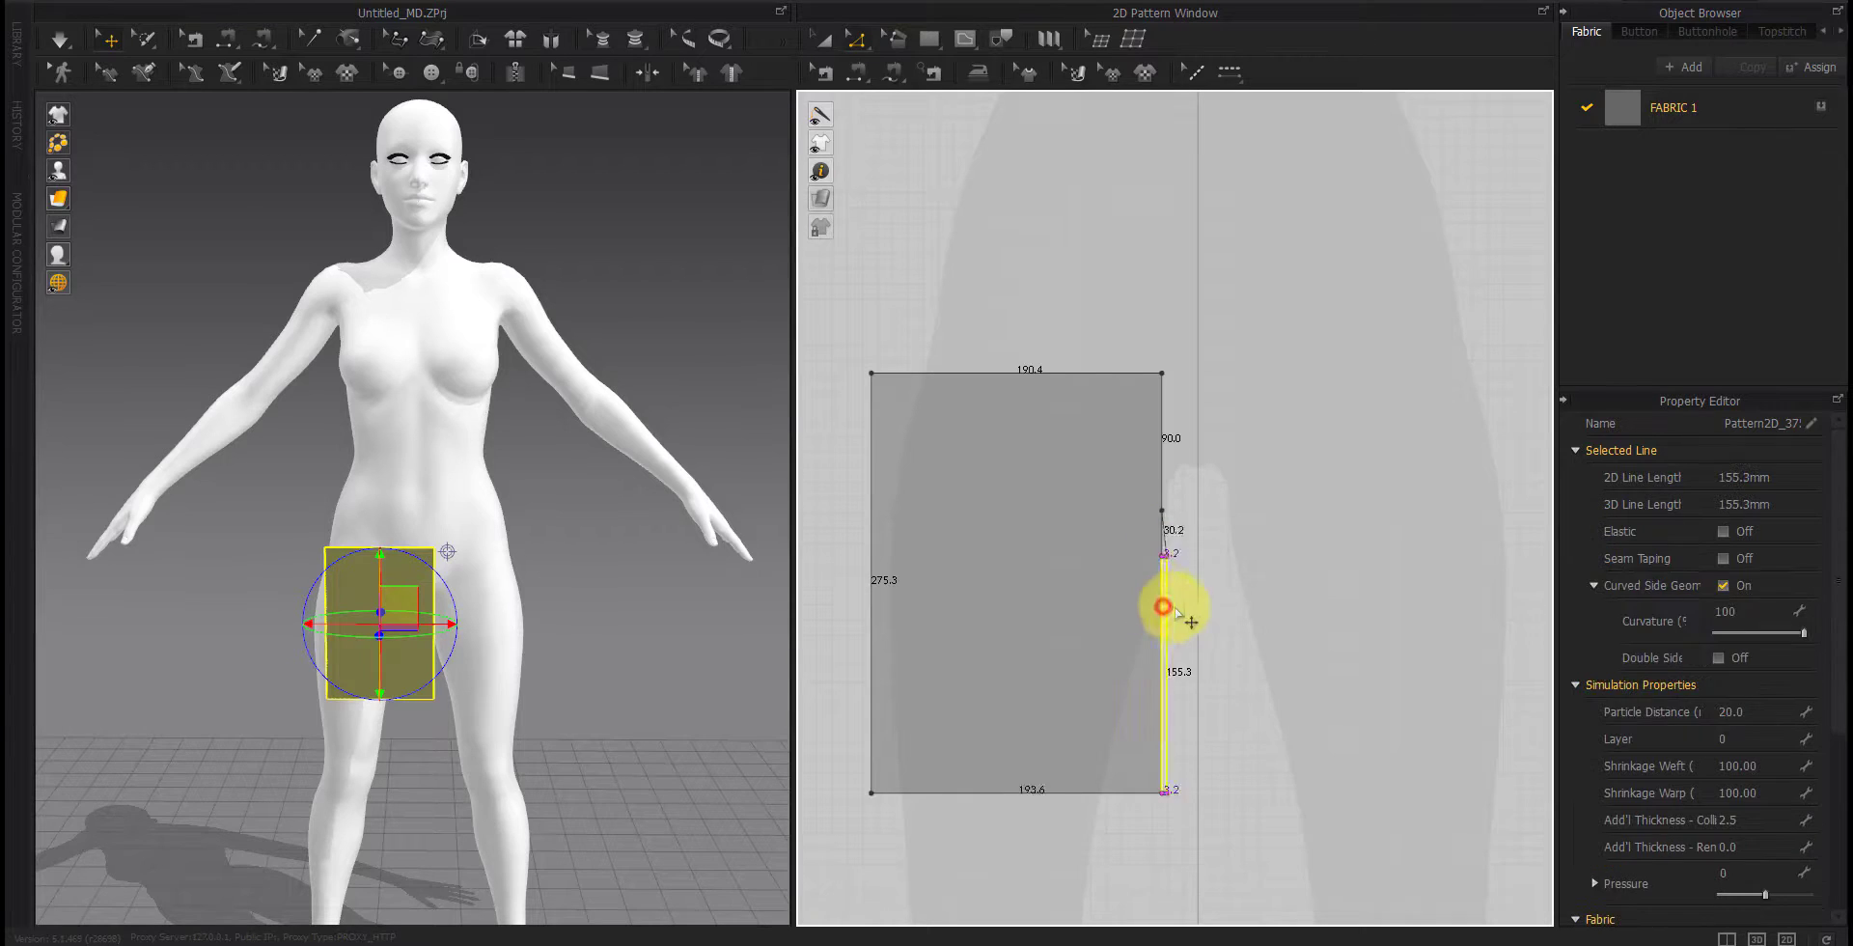
pyautogui.rightClick(1190, 614)
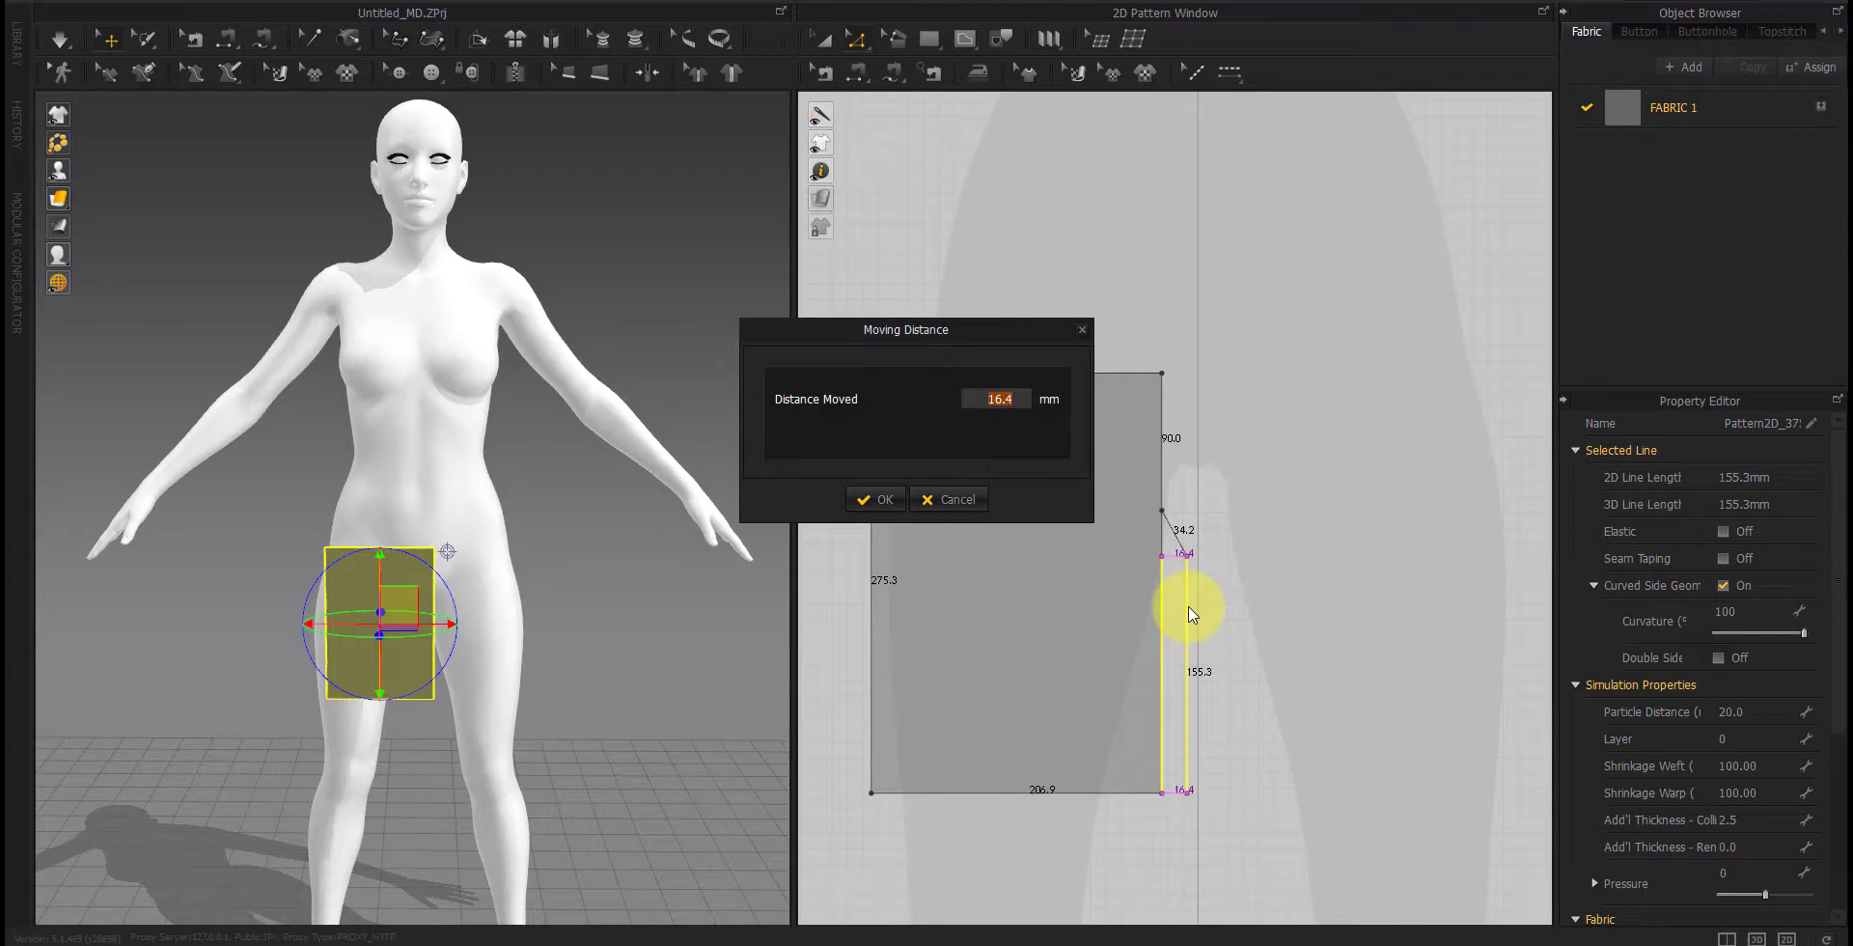
pyautogui.write('30')
pyautogui.press('Return')
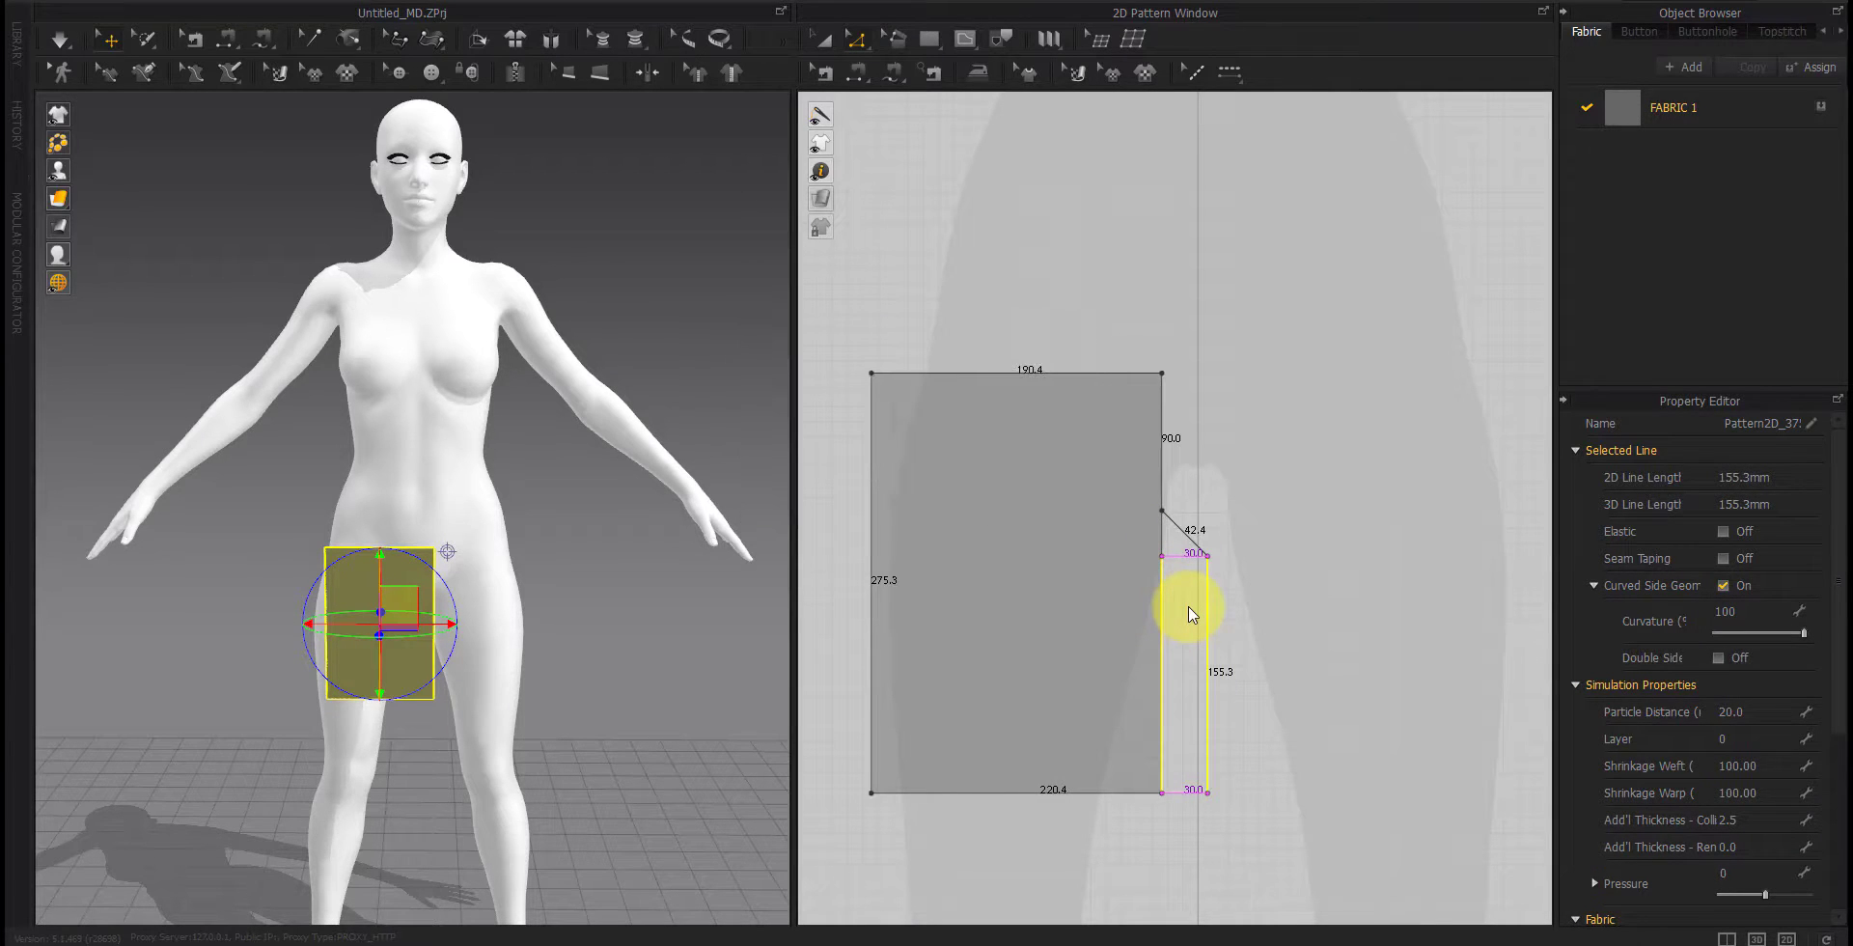
# Step: Clone the shorts piece as a linked symmetric pattern and place it across the silhouette's centre line
pyautogui.click(1119, 600)
pyautogui.scroll(-3, 1042, 594)
pyautogui.rightClick(1013, 581)
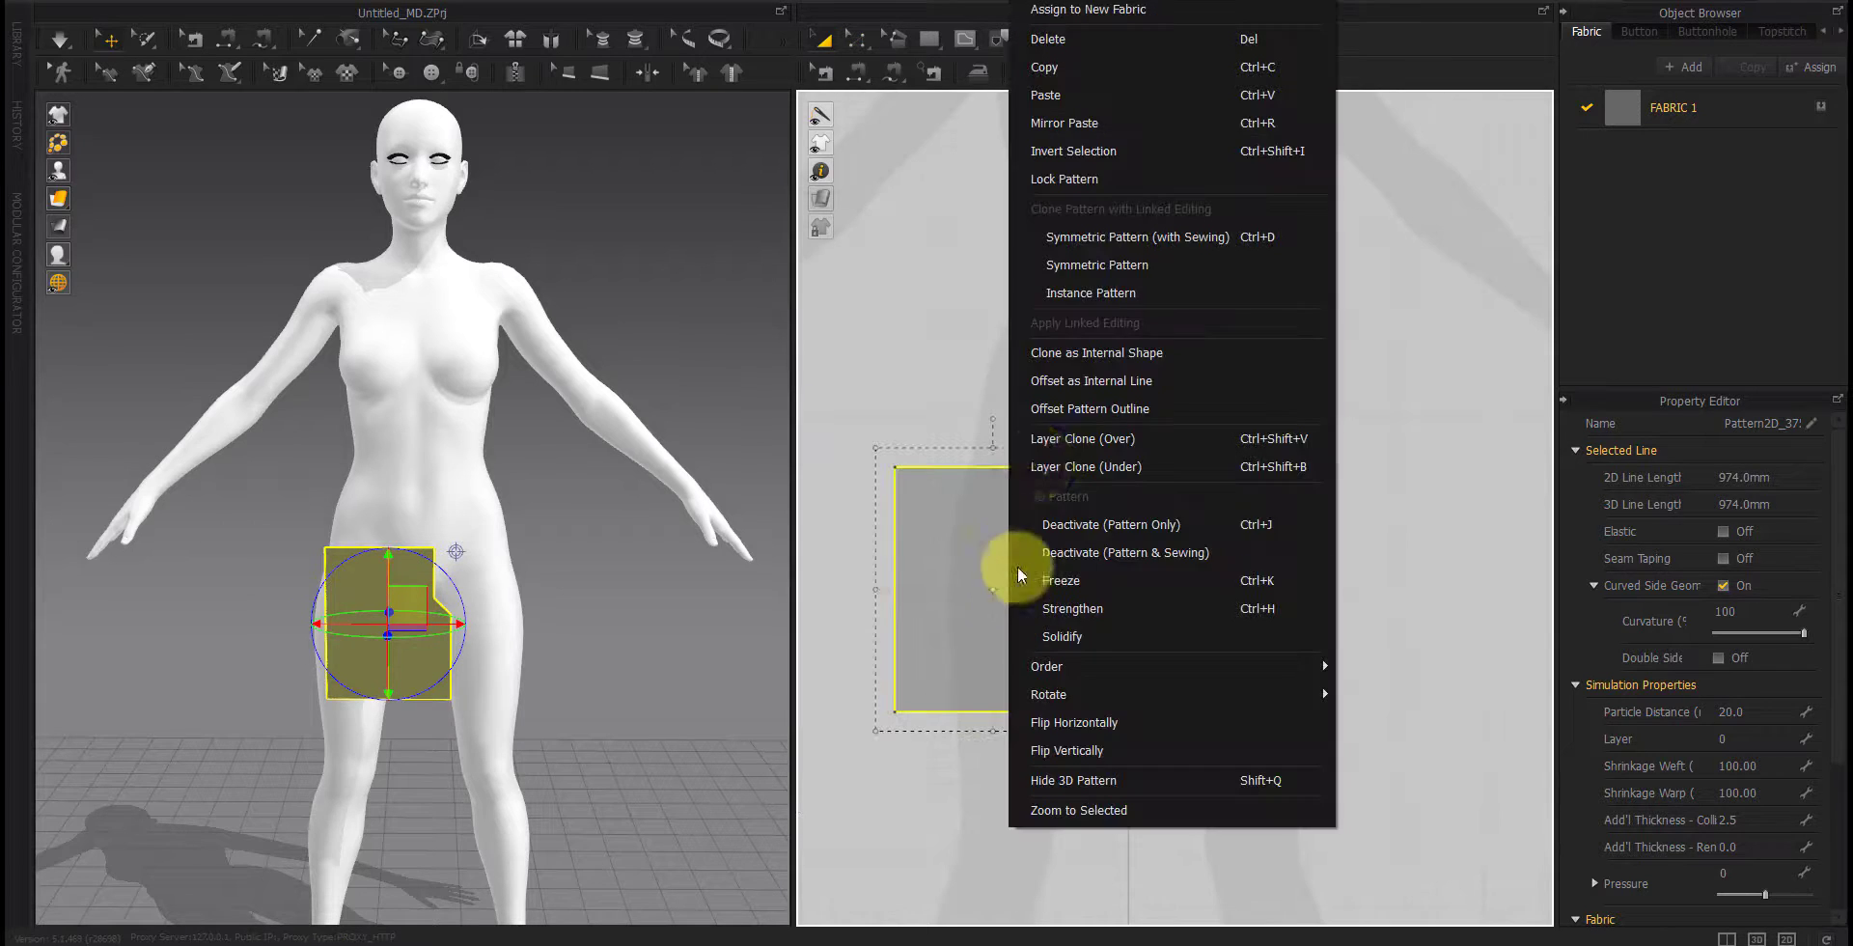
pyautogui.click(1081, 275)
pyautogui.click(1278, 582)
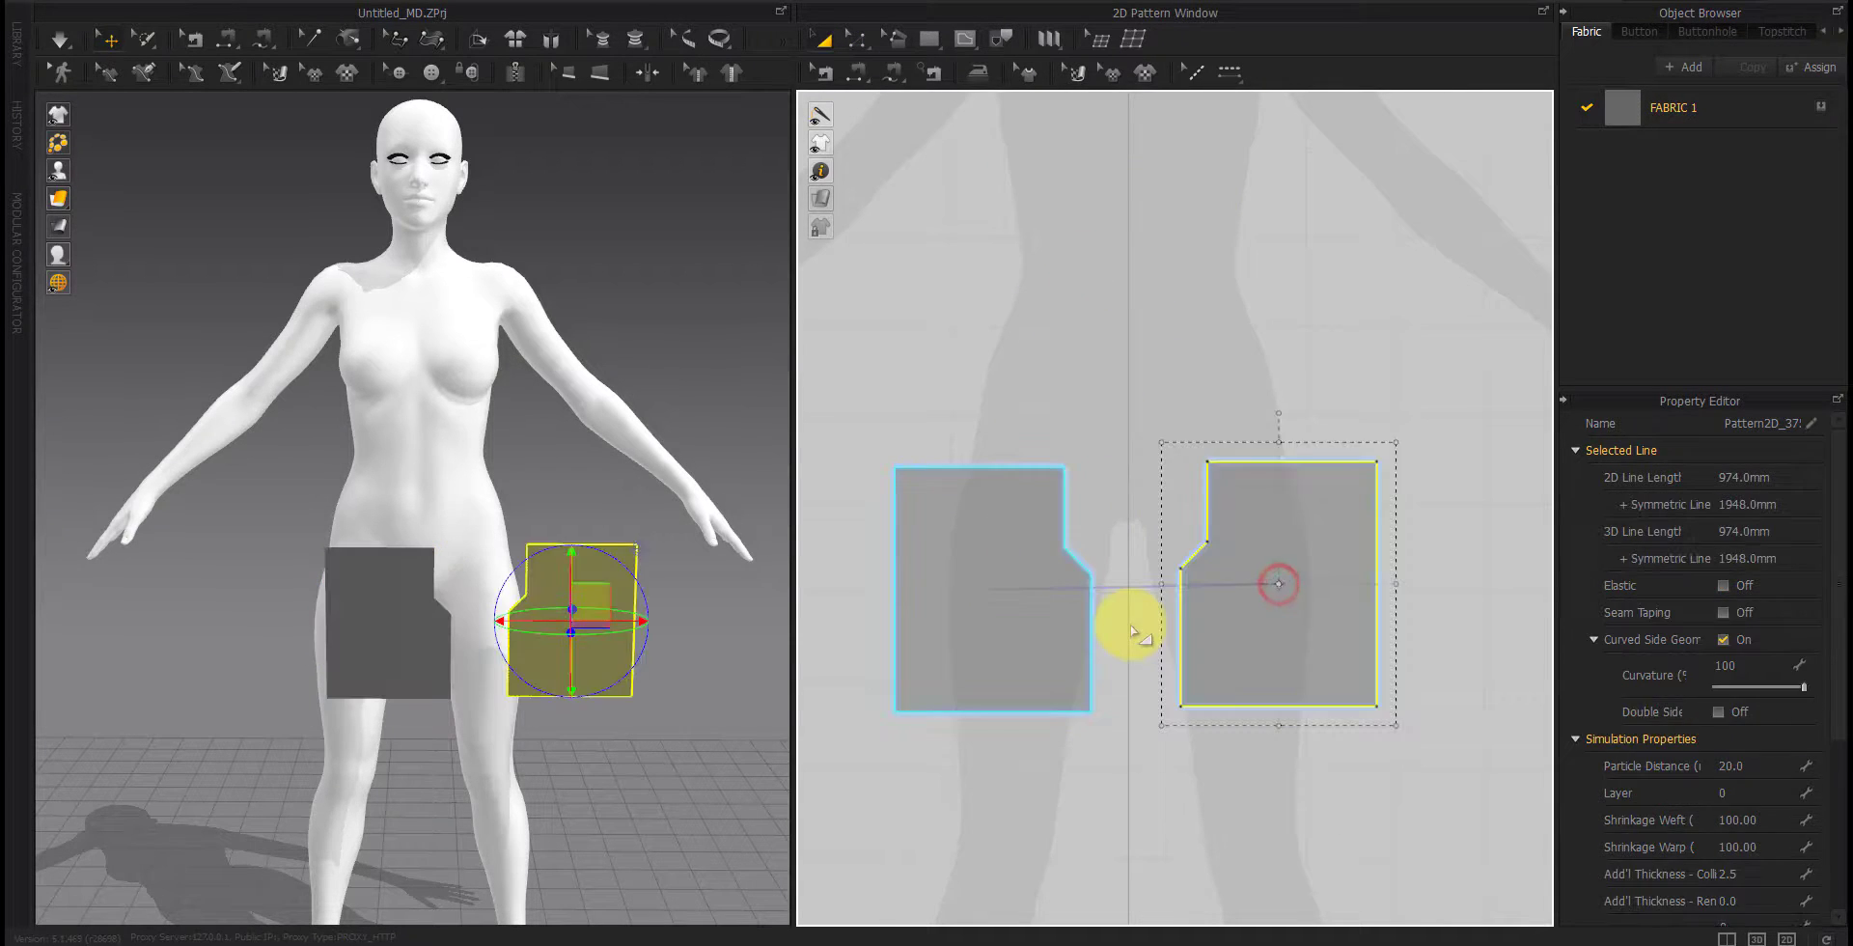
# Step: Copy both front shorts pieces and paste them in line beside the silhouette as the back pieces
pyautogui.scroll(-4, 1129, 622)
pyautogui.moveTo(1241, 529); pyautogui.dragTo(991, 691)
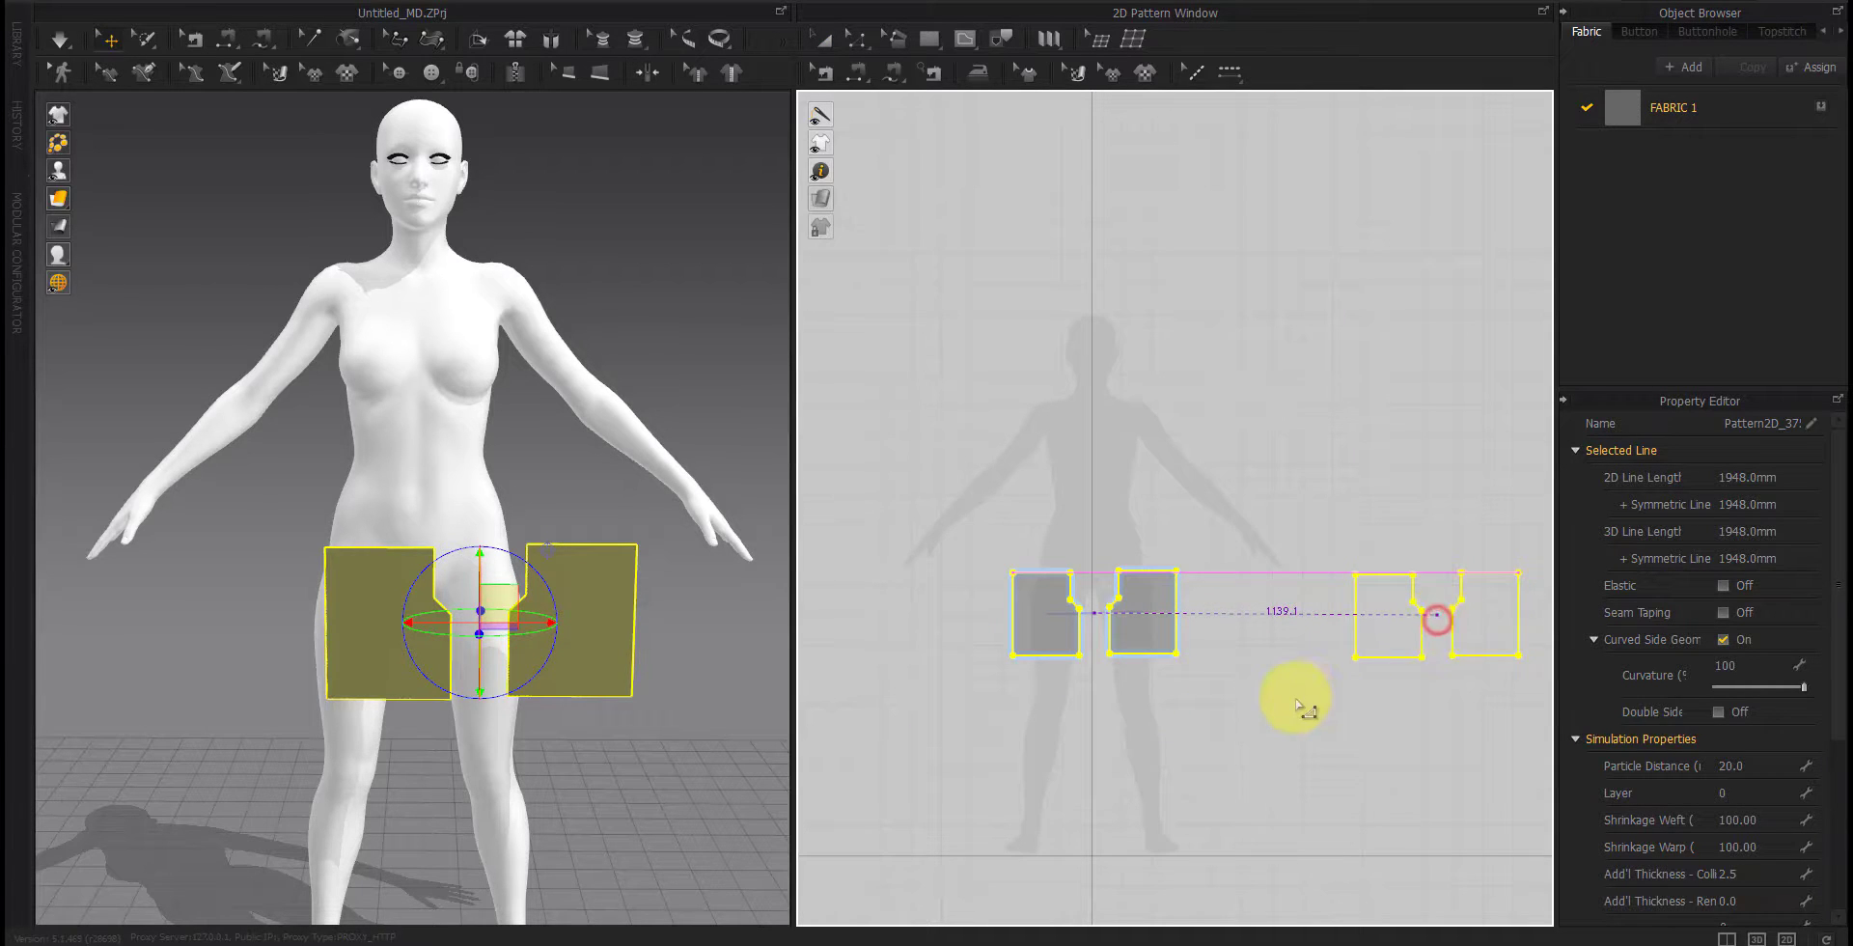
pyautogui.moveTo(1338, 705); pyautogui.dragTo(1186, 705, button='middle')
pyautogui.moveTo(1230, 633); pyautogui.dragTo(1332, 633)
# Step: Place the copied pair of shorts pieces behind the avatar's hips in 3D
pyautogui.scroll(-4, 579, 579)
pyautogui.moveTo(579, 578); pyautogui.dragTo(579, 625, button='middle')
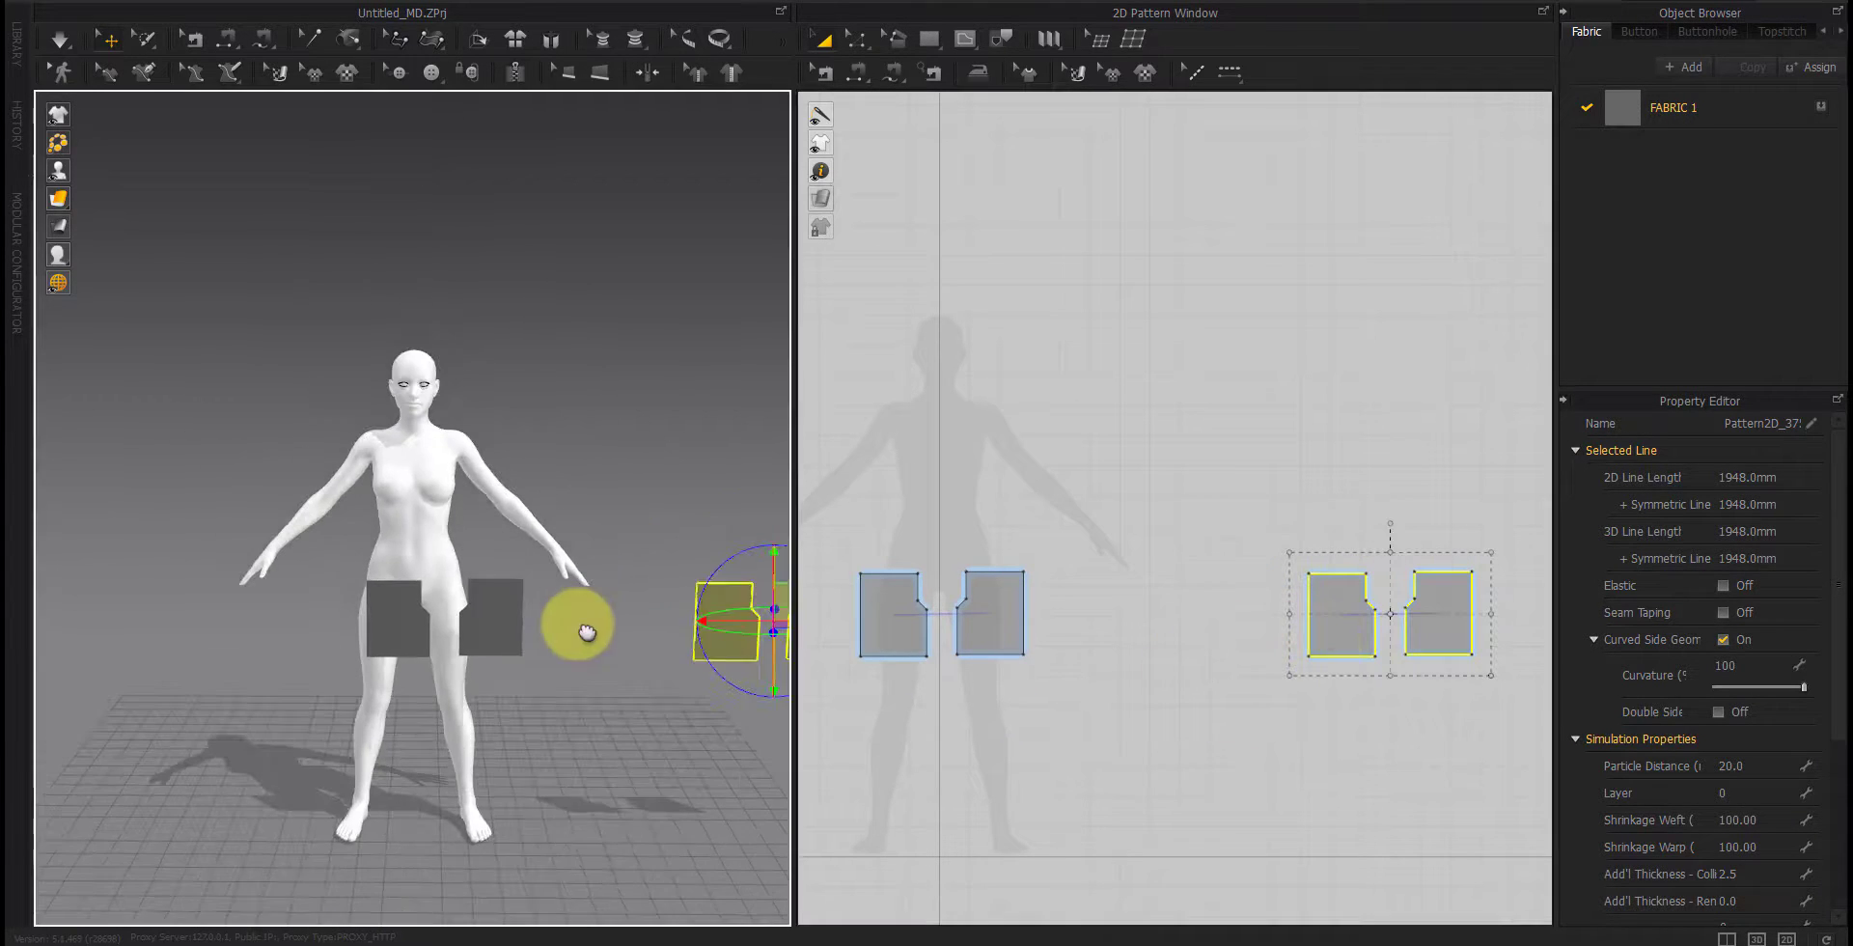
pyautogui.moveTo(729, 623); pyautogui.dragTo(399, 624)
pyautogui.moveTo(344, 650); pyautogui.dragTo(595, 742, button='right')
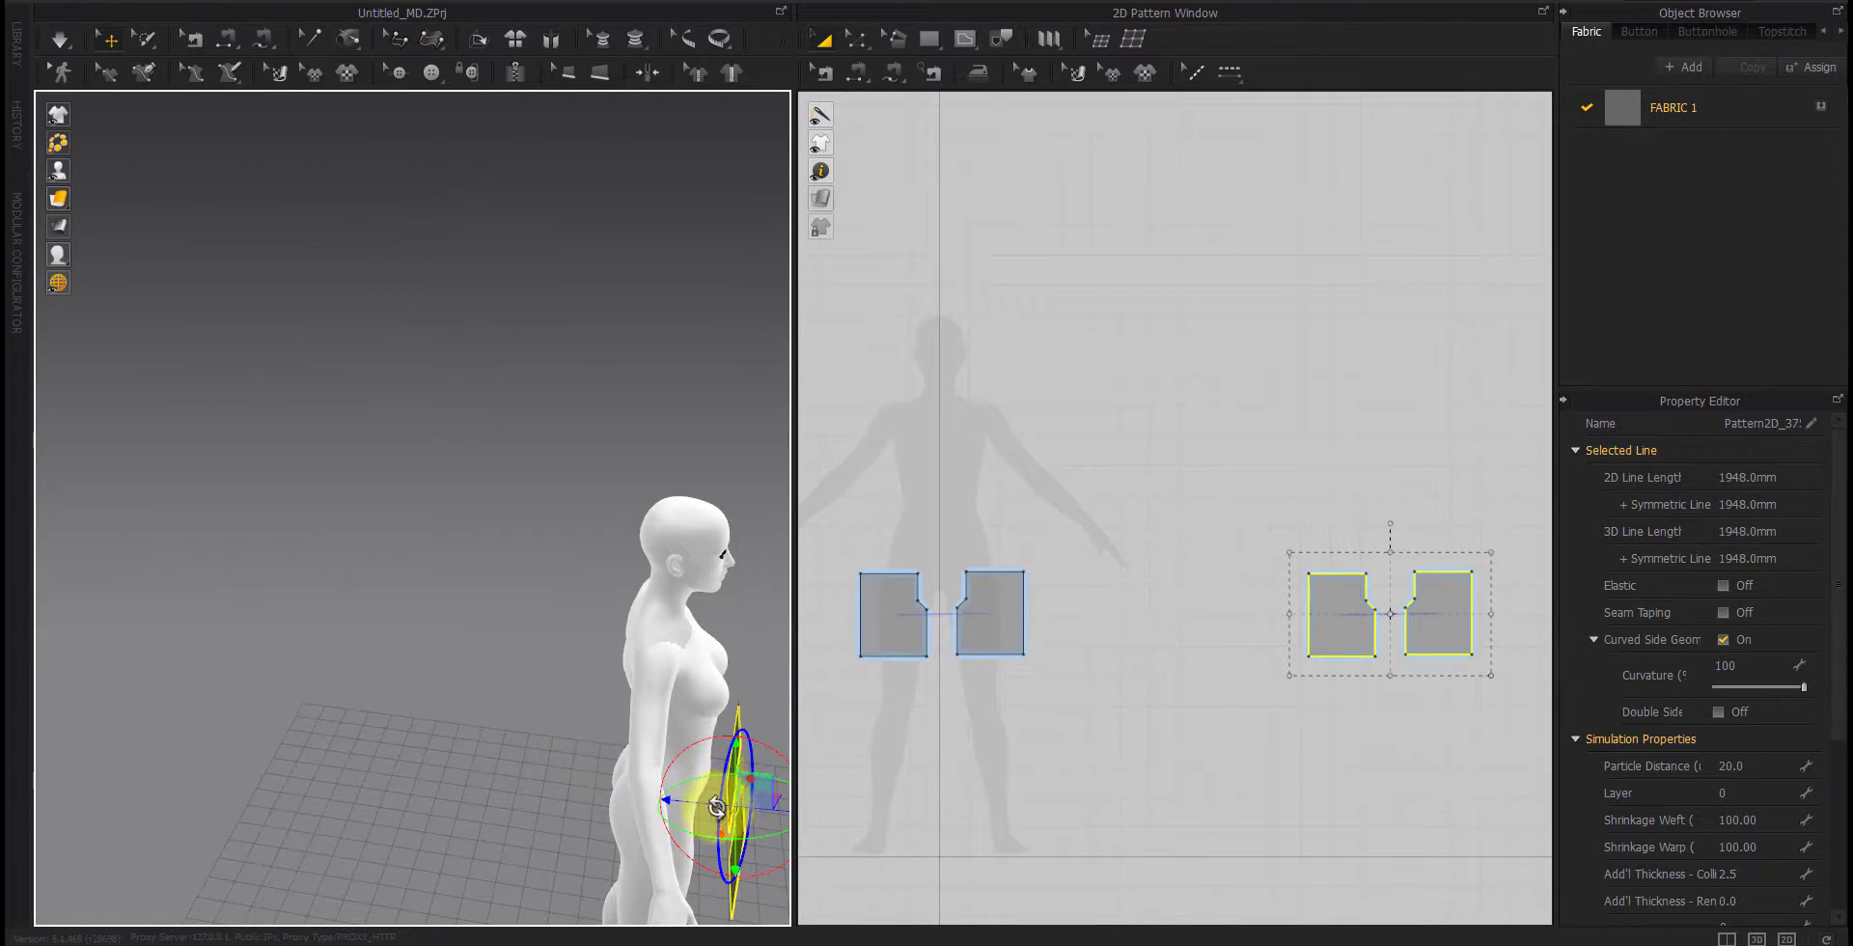
pyautogui.moveTo(700, 801); pyautogui.dragTo(493, 769, button='right')
pyautogui.rightClick(434, 809)
pyautogui.click(512, 567)
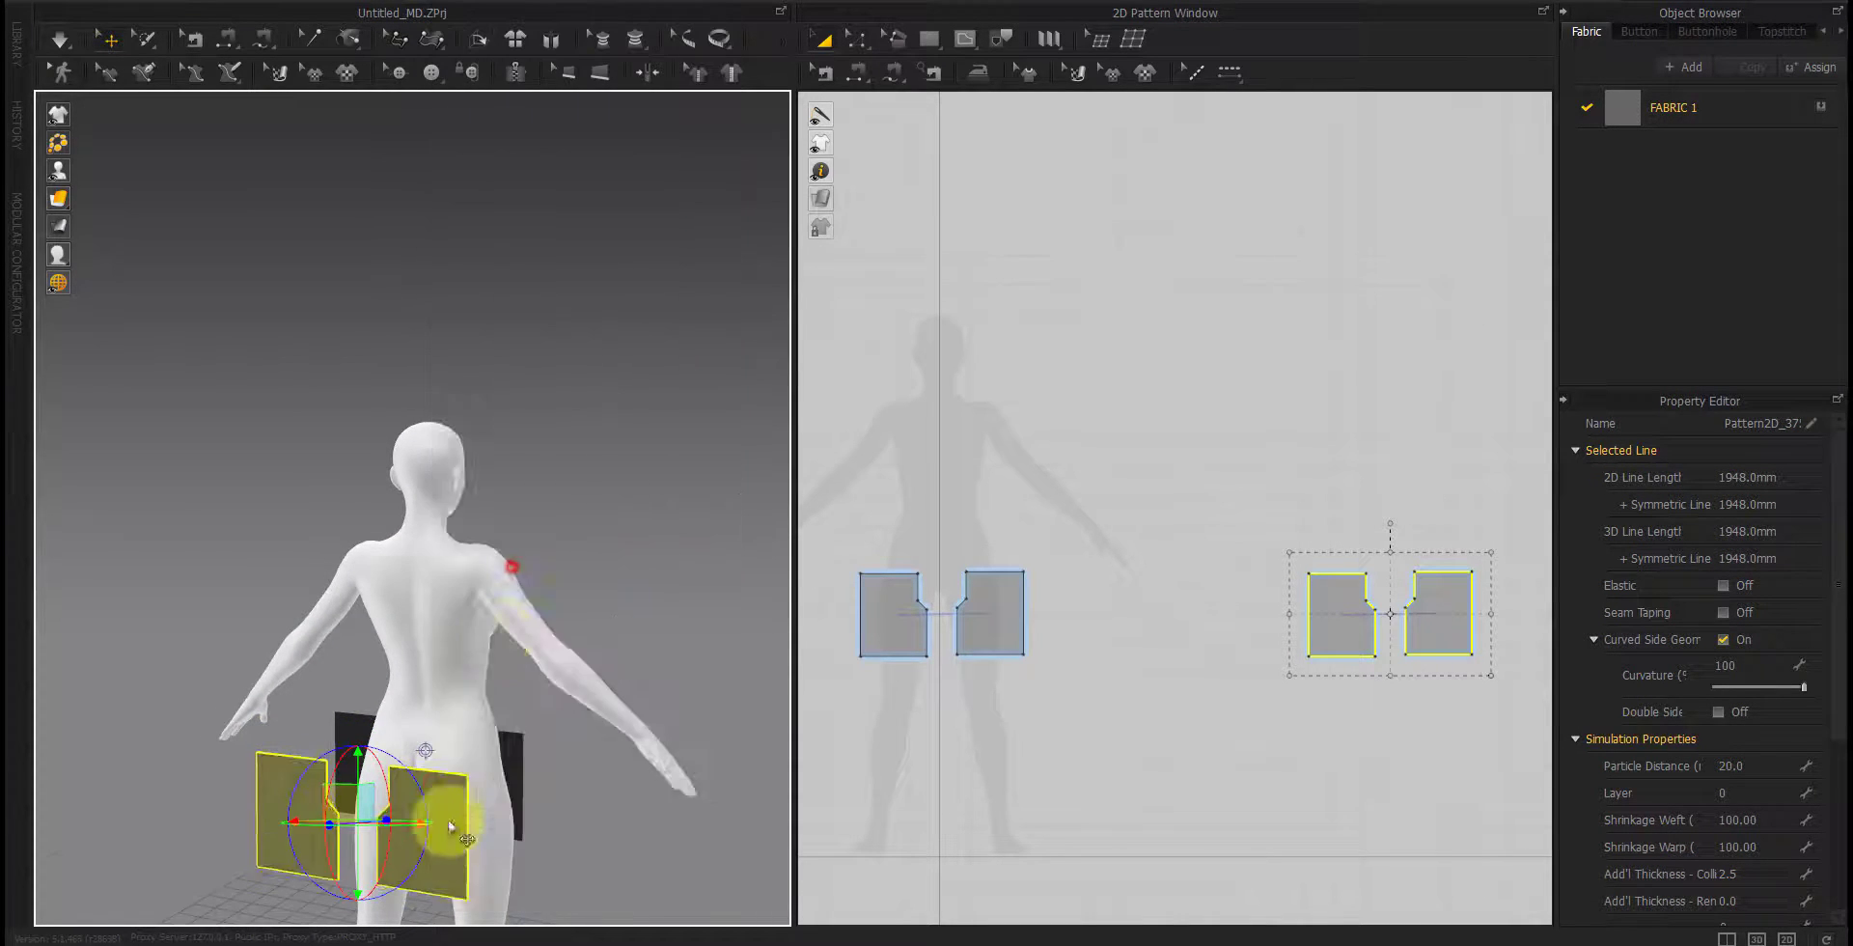
pyautogui.moveTo(521, 801); pyautogui.dragTo(569, 598, button='middle')
pyautogui.moveTo(569, 598); pyautogui.dragTo(563, 707, button='right')
pyautogui.moveTo(487, 609); pyautogui.dragTo(527, 609)
pyautogui.moveTo(600, 695); pyautogui.dragTo(625, 728, button='right')
pyautogui.click(632, 731)
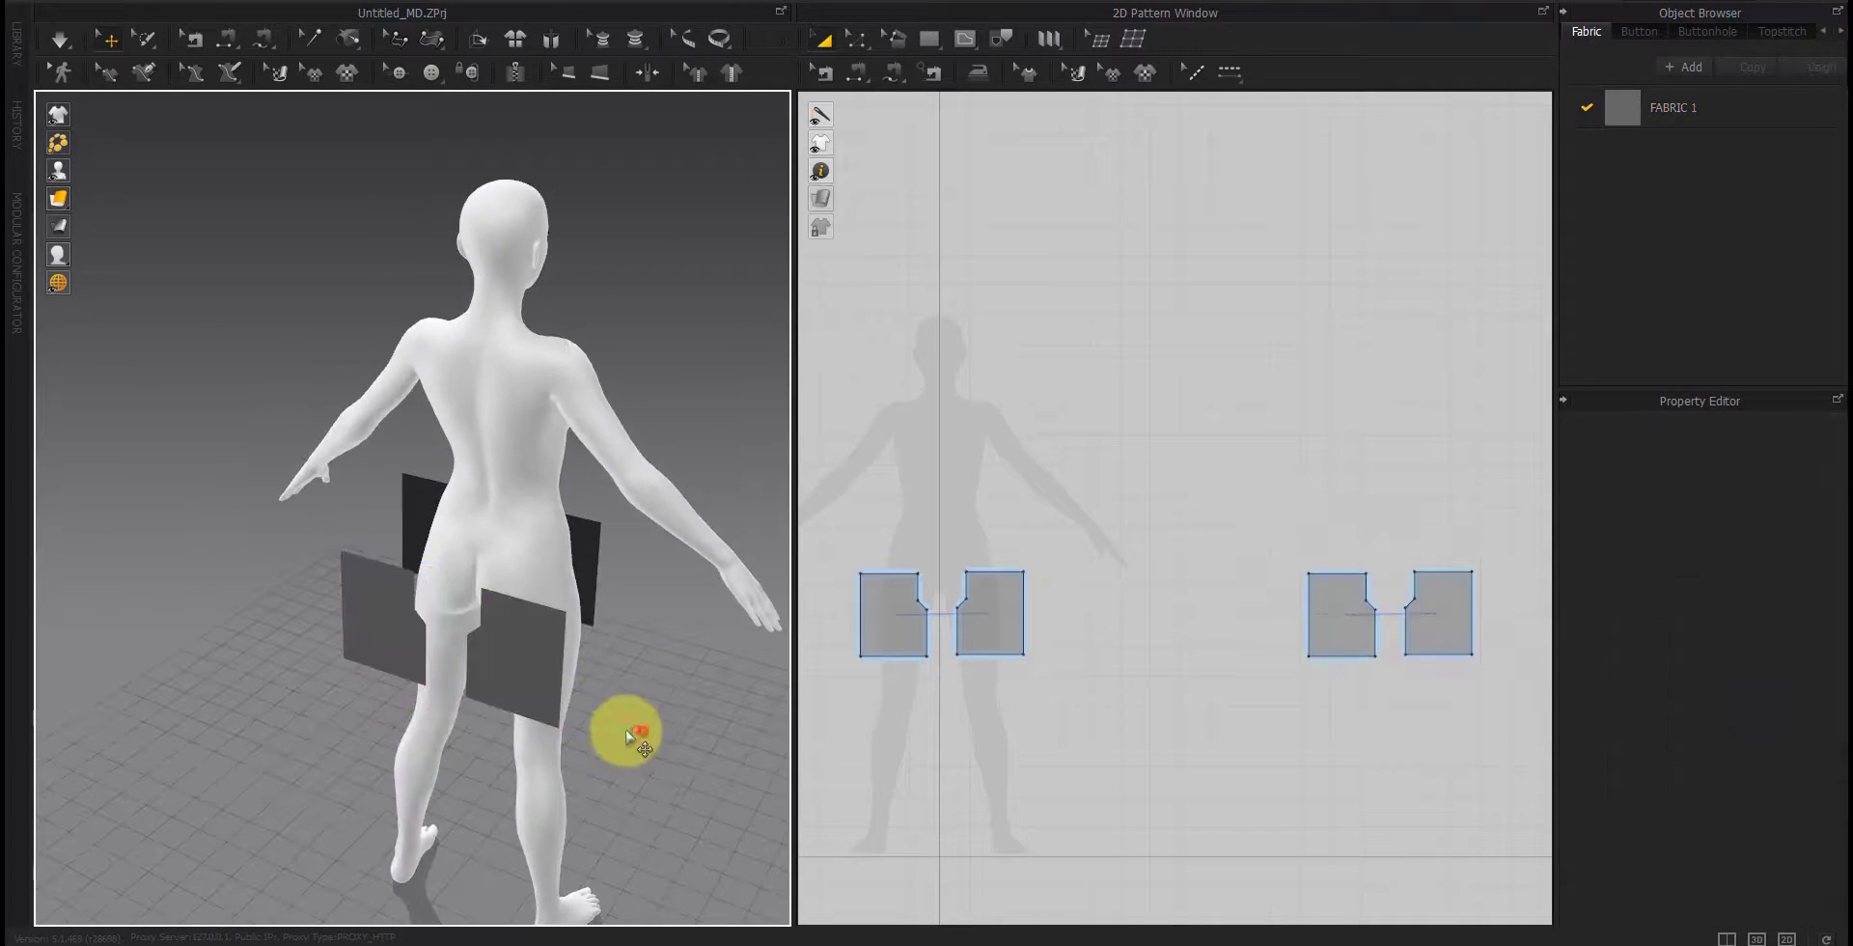
# Step: Move the two back shorts pieces closer together behind the avatar in 3D
pyautogui.press('8')
pyautogui.click(600, 633)
pyautogui.moveTo(599, 633); pyautogui.dragTo(541, 630)
pyautogui.moveTo(614, 655); pyautogui.dragTo(556, 638)
pyautogui.moveTo(612, 724); pyautogui.dragTo(449, 681, button='right')
pyautogui.click(465, 606)
pyautogui.moveTo(451, 615); pyautogui.dragTo(497, 602)
pyautogui.moveTo(560, 645); pyautogui.dragTo(431, 662, button='right')
pyautogui.click(426, 662)
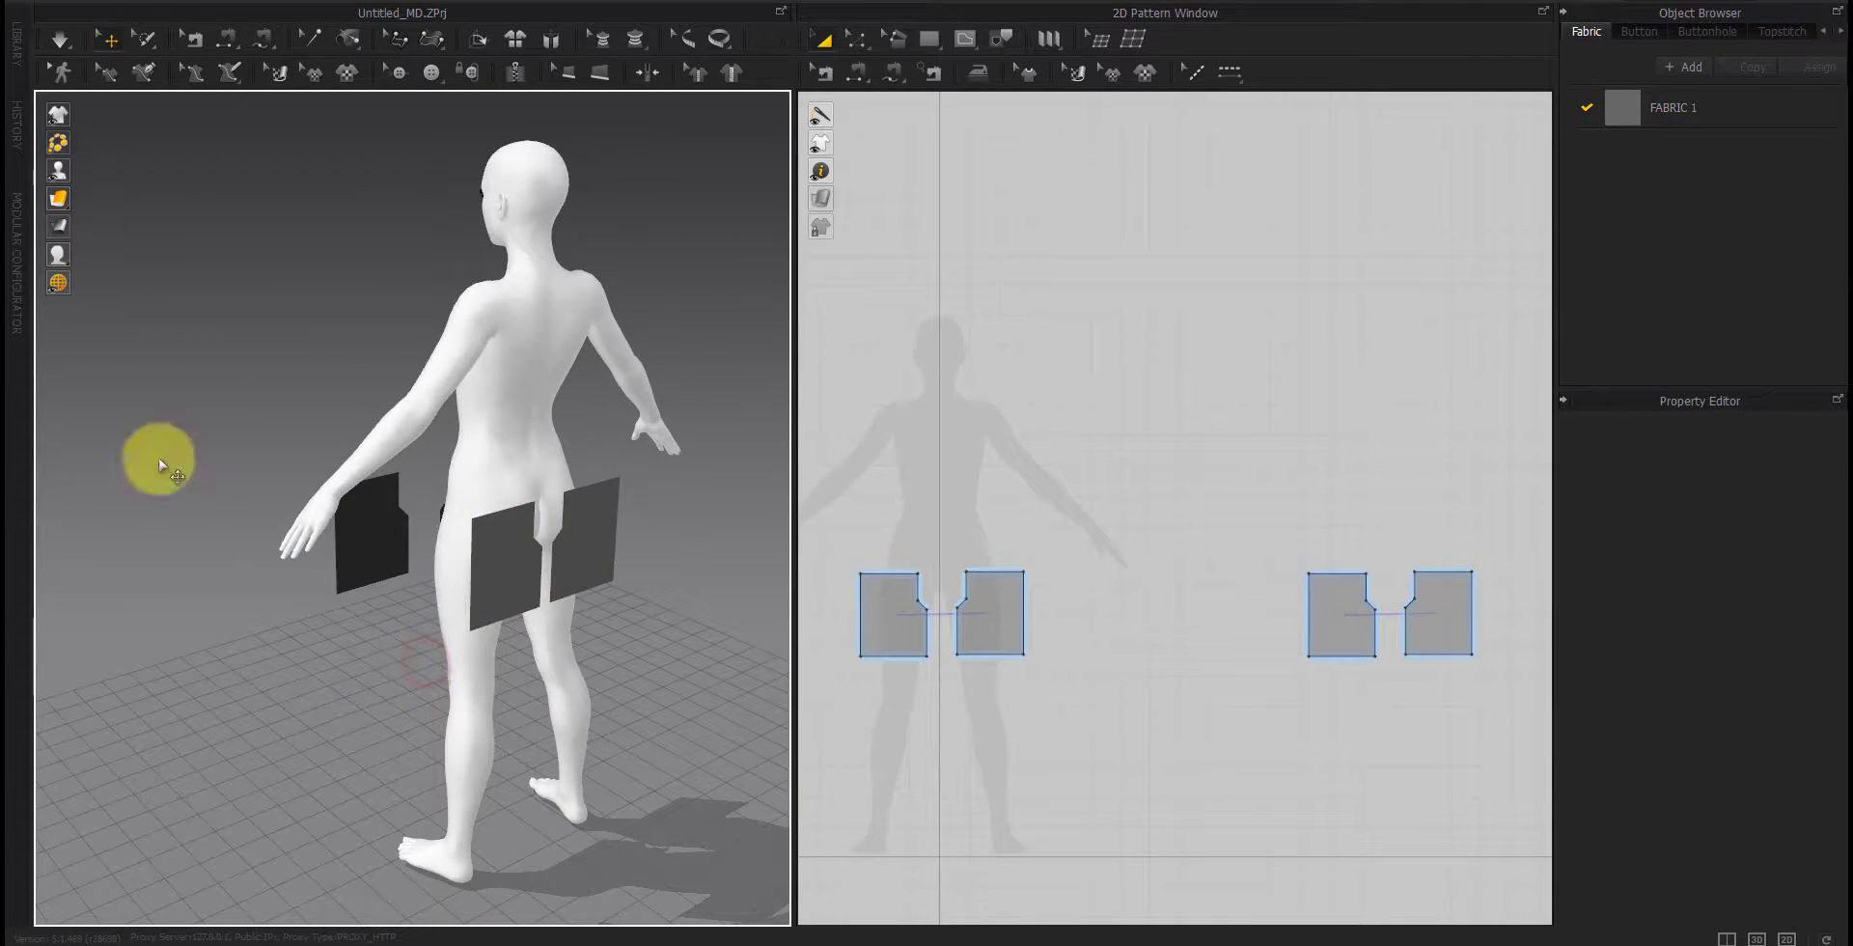
# Step: Bring the two front shorts pieces closer to the avatar in 3D so their crotch edges meet at the centre
pyautogui.moveTo(158, 457); pyautogui.dragTo(550, 661, button='right')
pyautogui.moveTo(1054, 509); pyautogui.dragTo(868, 655)
pyautogui.moveTo(599, 562); pyautogui.dragTo(541, 570)
pyautogui.moveTo(541, 570); pyautogui.dragTo(542, 658, button='right')
pyautogui.click(555, 666)
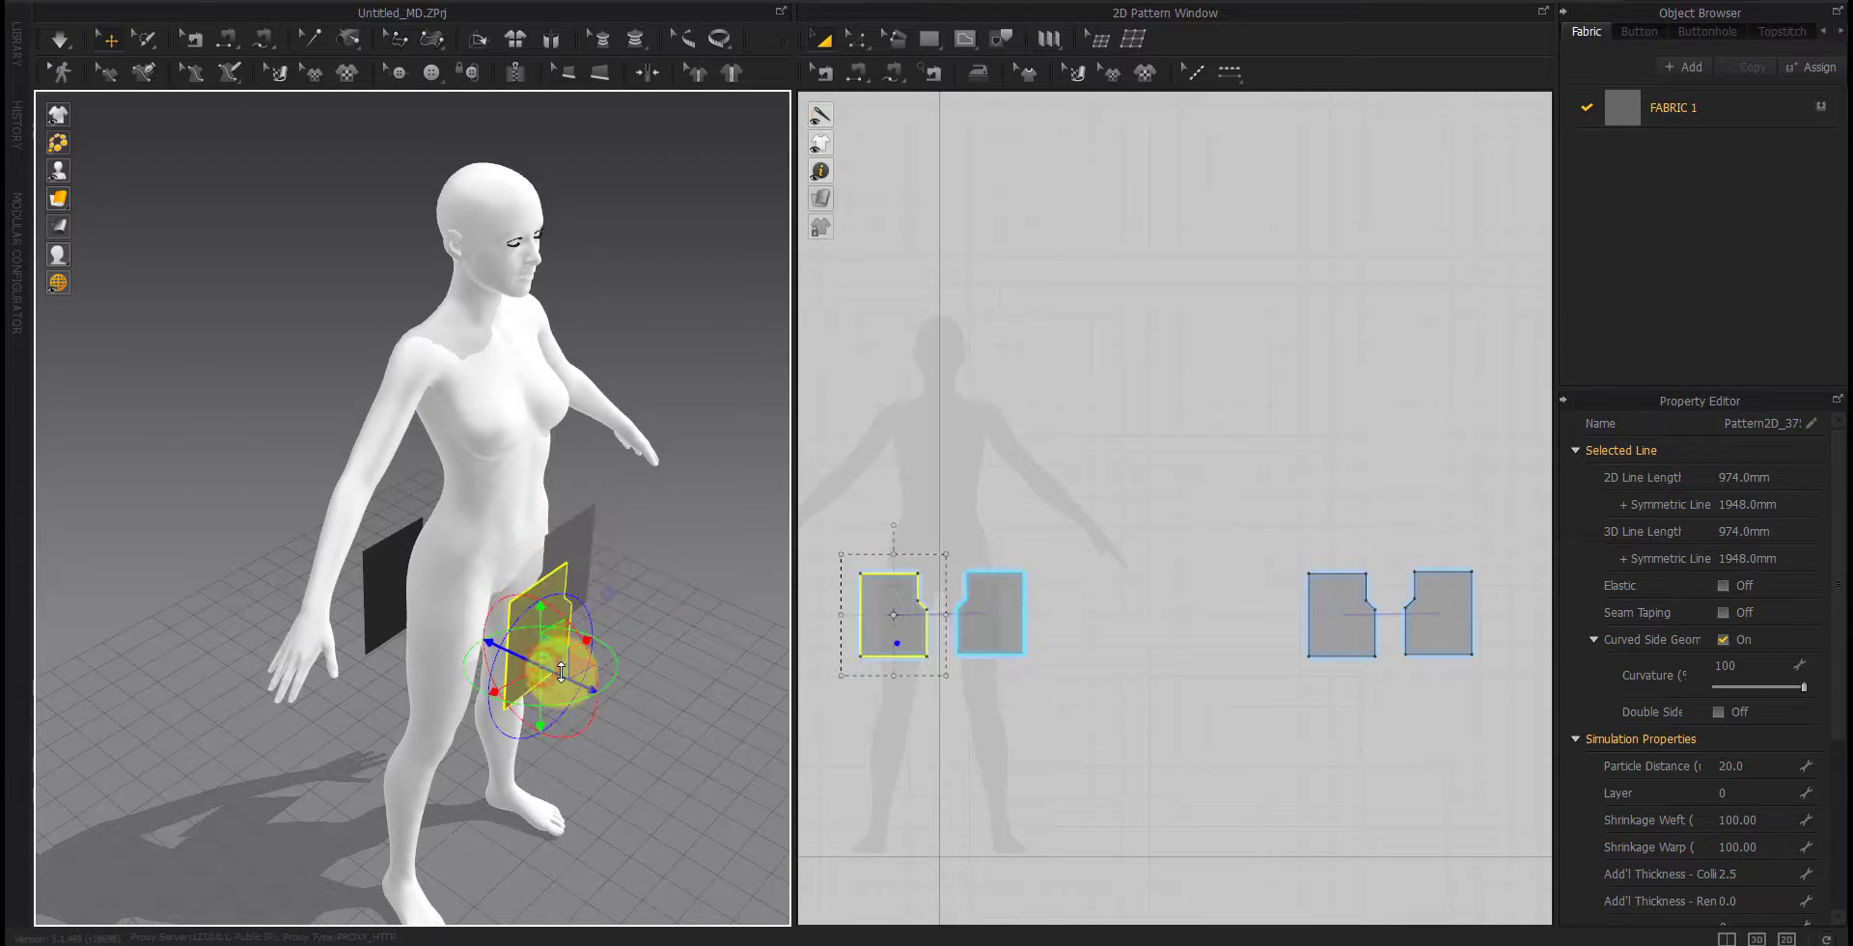
pyautogui.moveTo(548, 727); pyautogui.dragTo(570, 640, button='right')
pyautogui.click(583, 628)
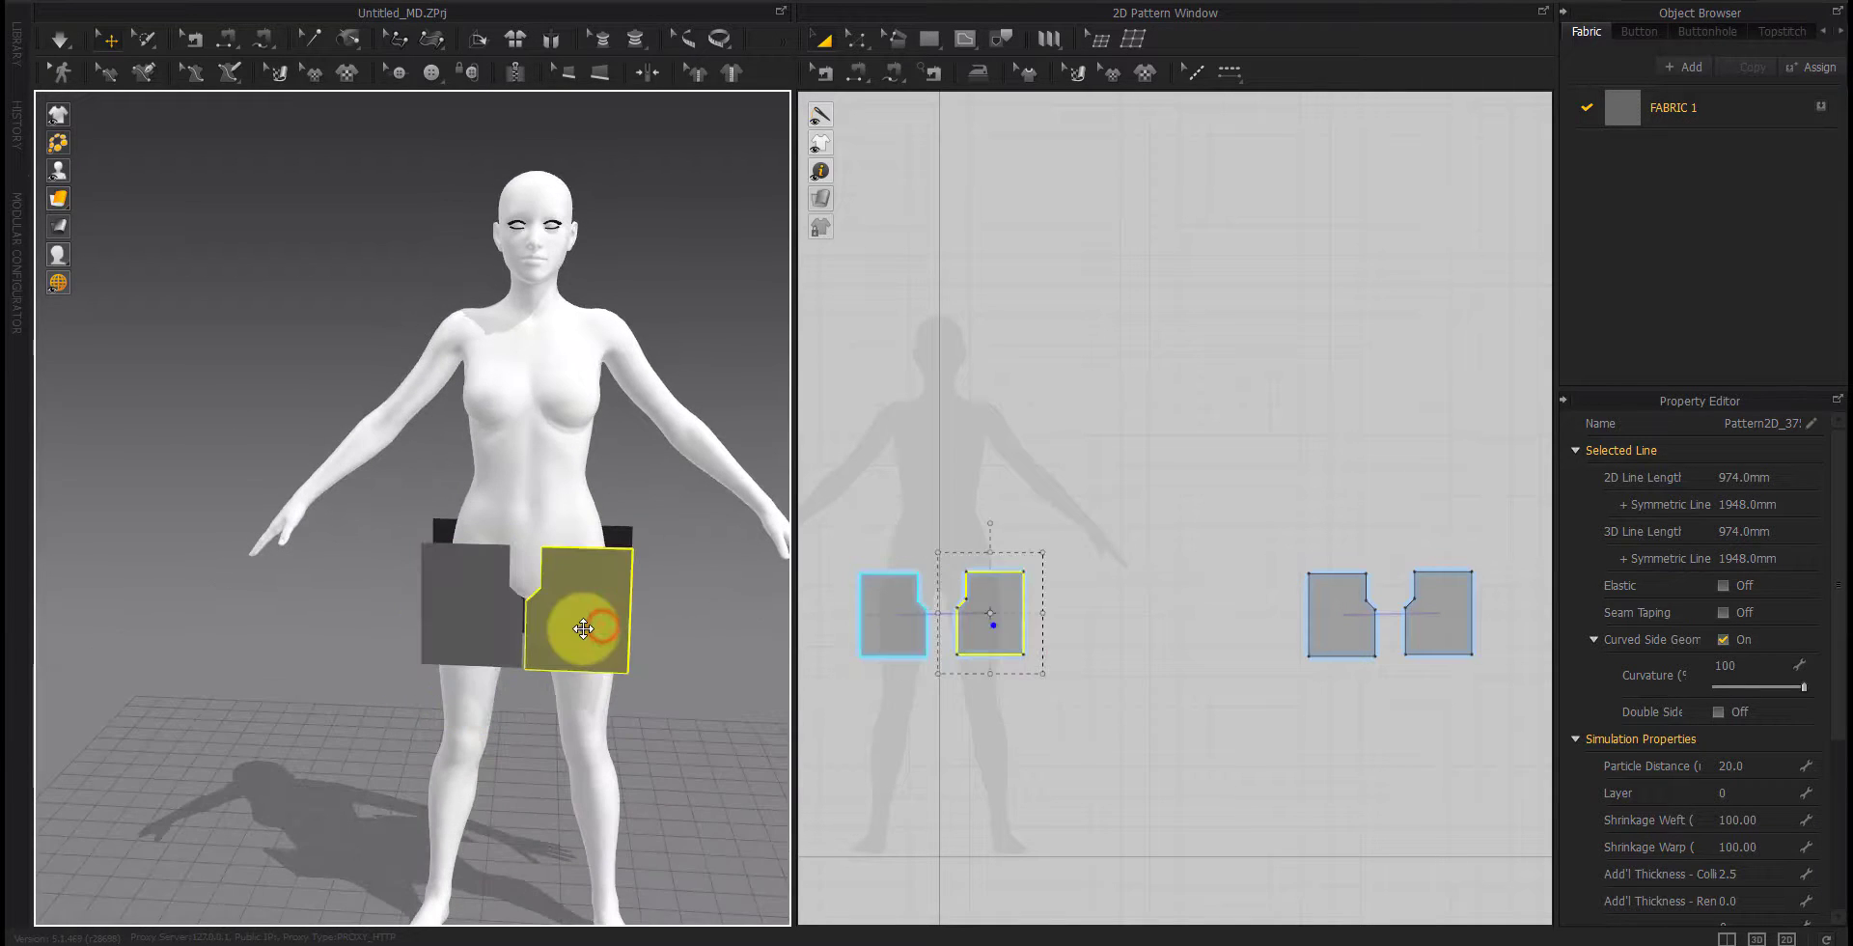
pyautogui.click(765, 680)
# Step: Create a narrow waistband rectangle 700 mm wide above the front shorts pieces
pyautogui.click(943, 425)
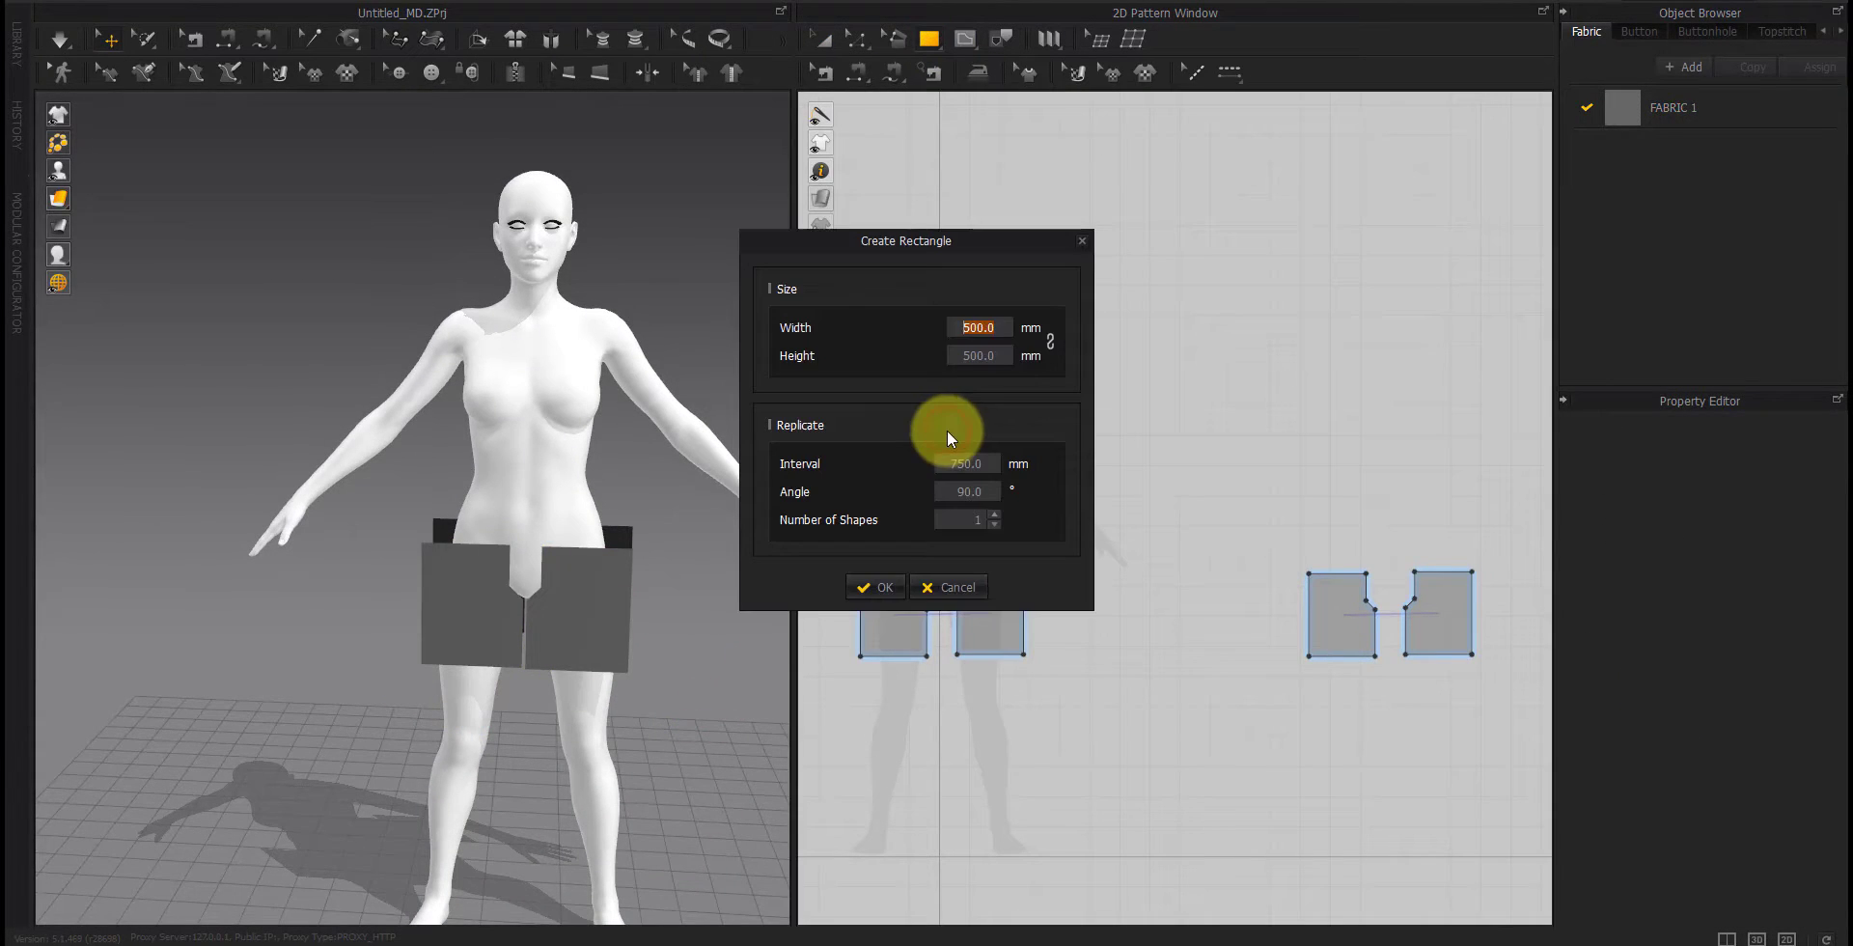
pyautogui.write('650')
pyautogui.doubleClick(981, 330)
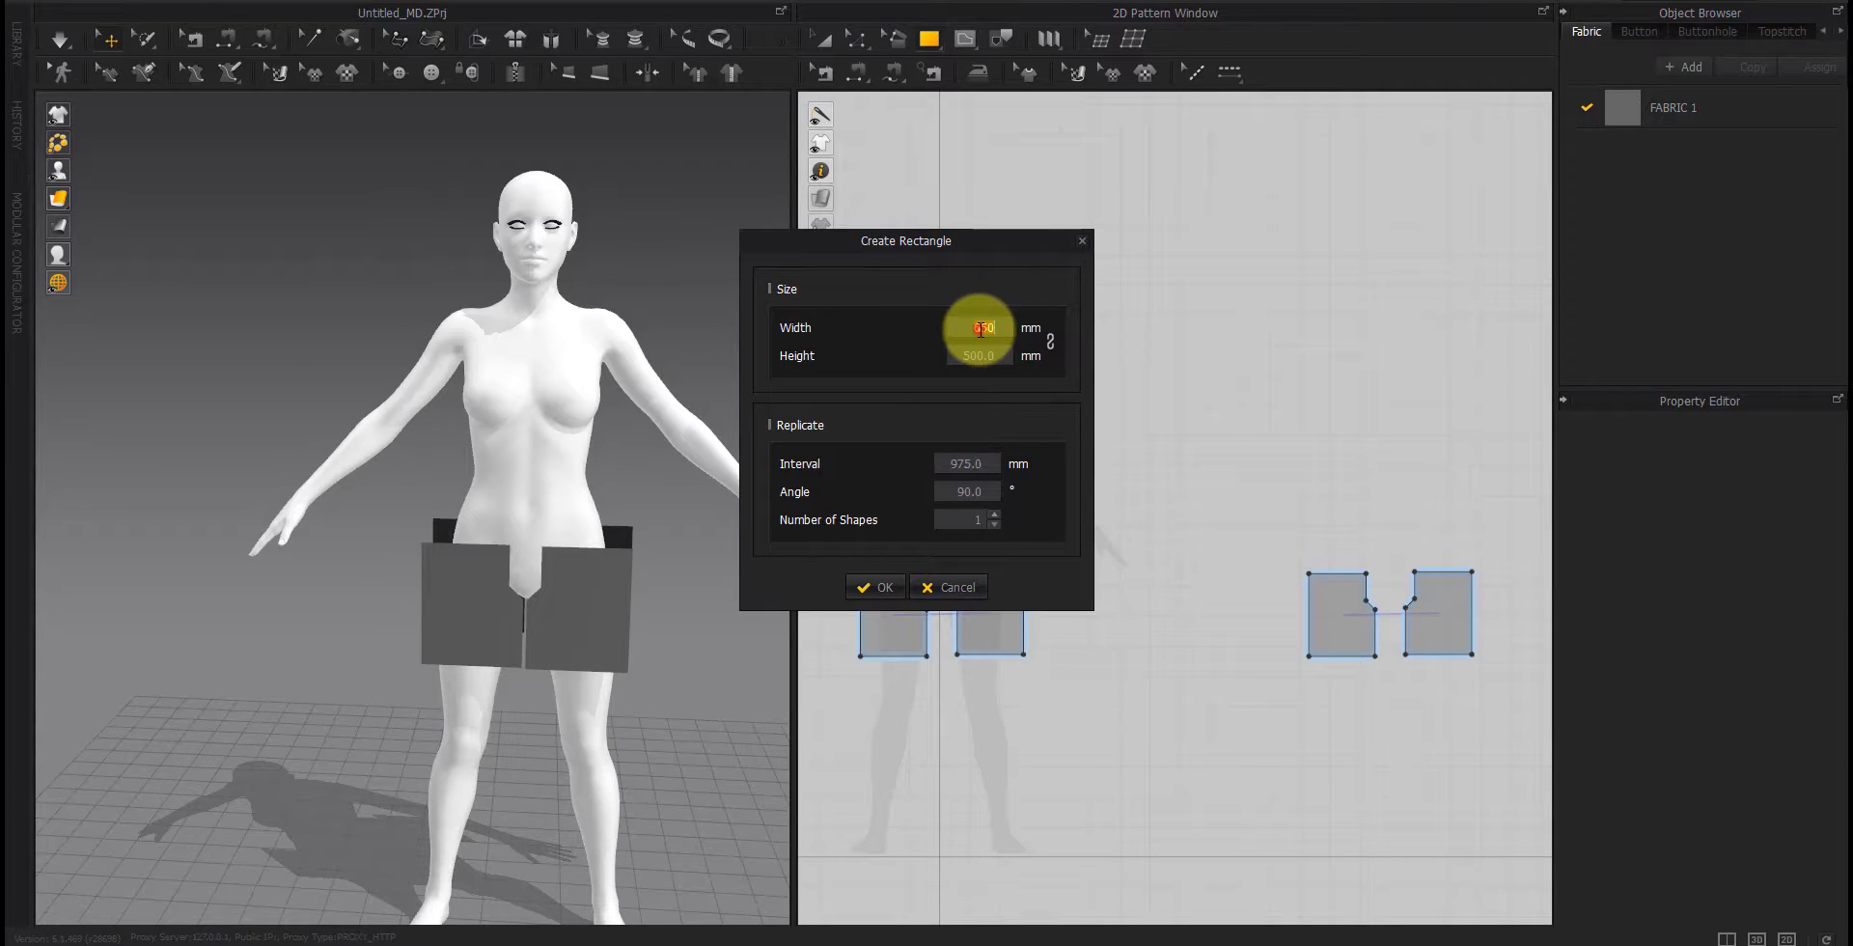
pyautogui.write('700.0')
pyautogui.click(876, 587)
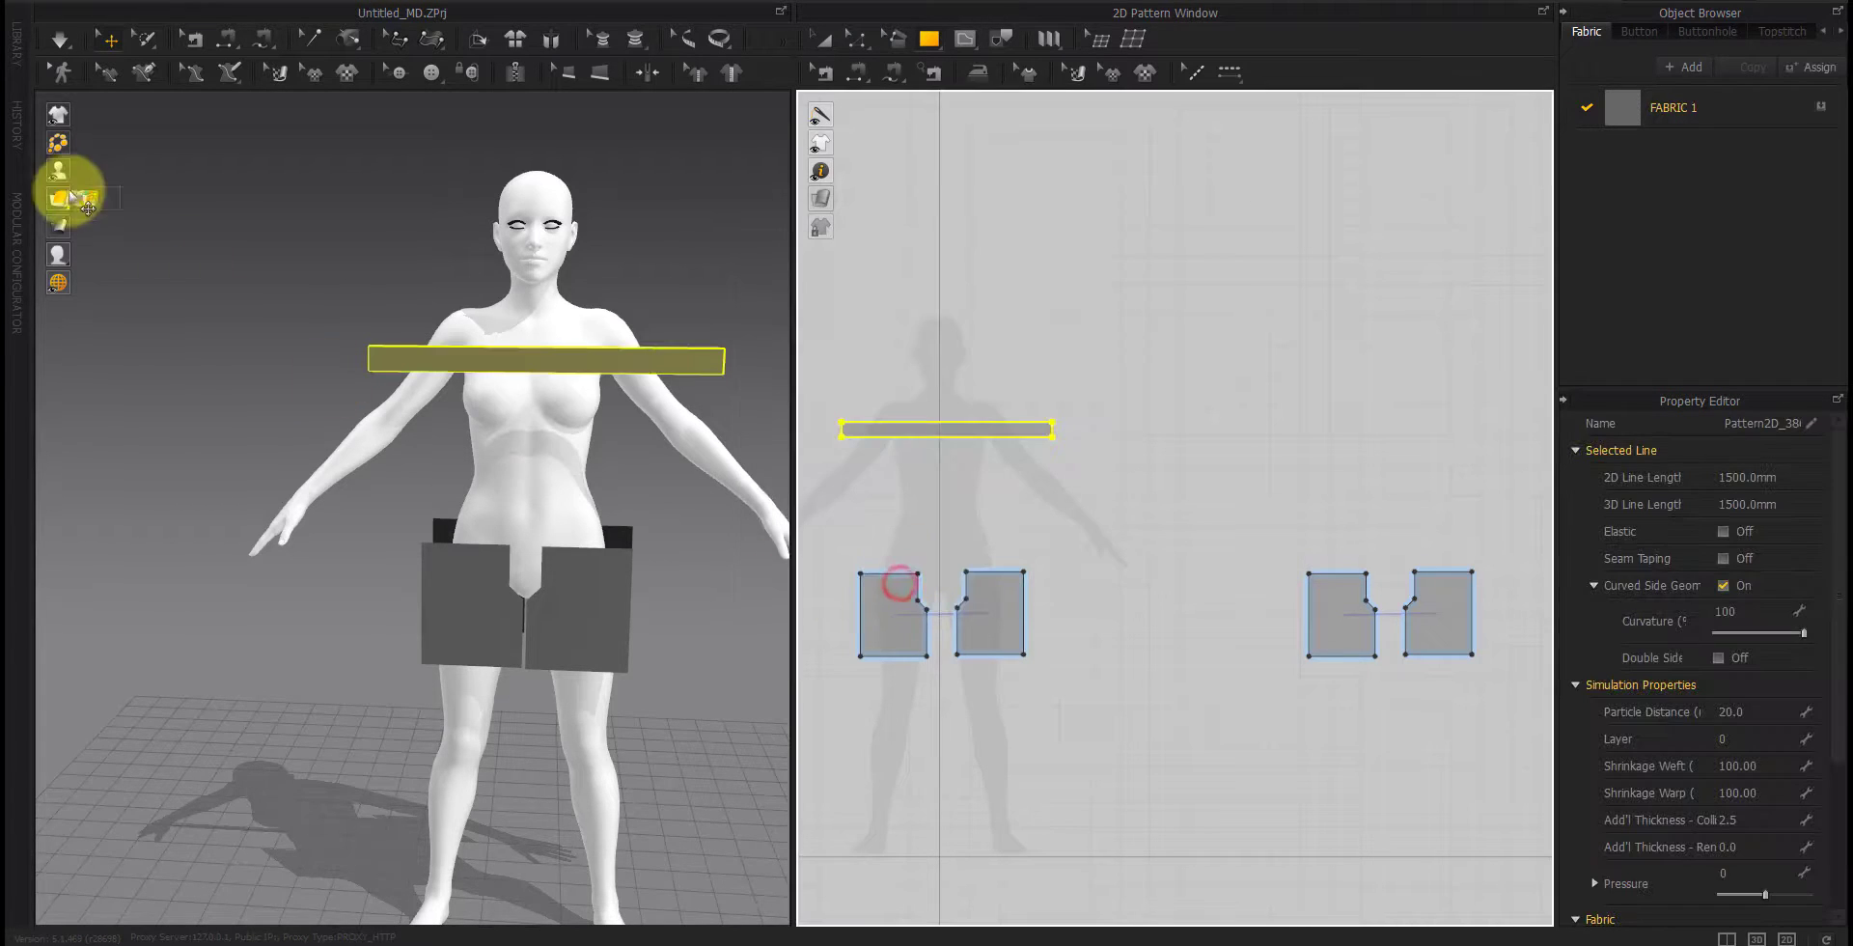
# Step: Wrap the waistband around the avatar's waist using the front waist arrangement point
pyautogui.click(113, 172)
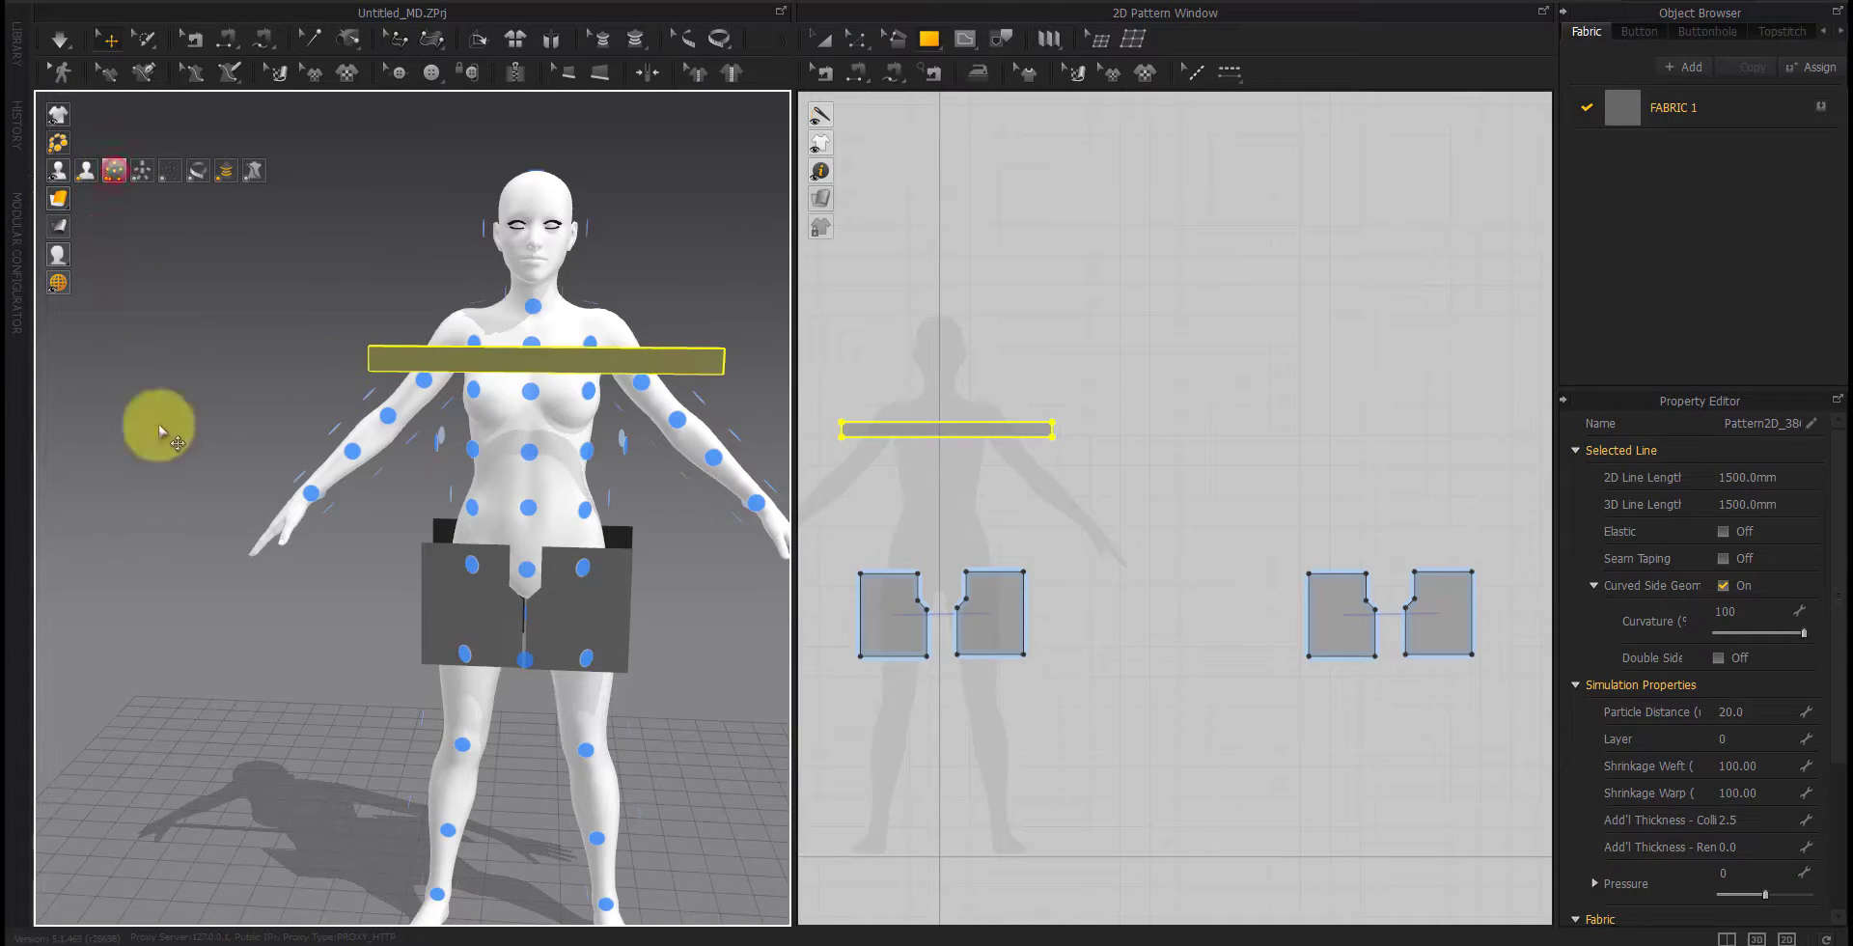
pyautogui.click(527, 507)
pyautogui.click(113, 172)
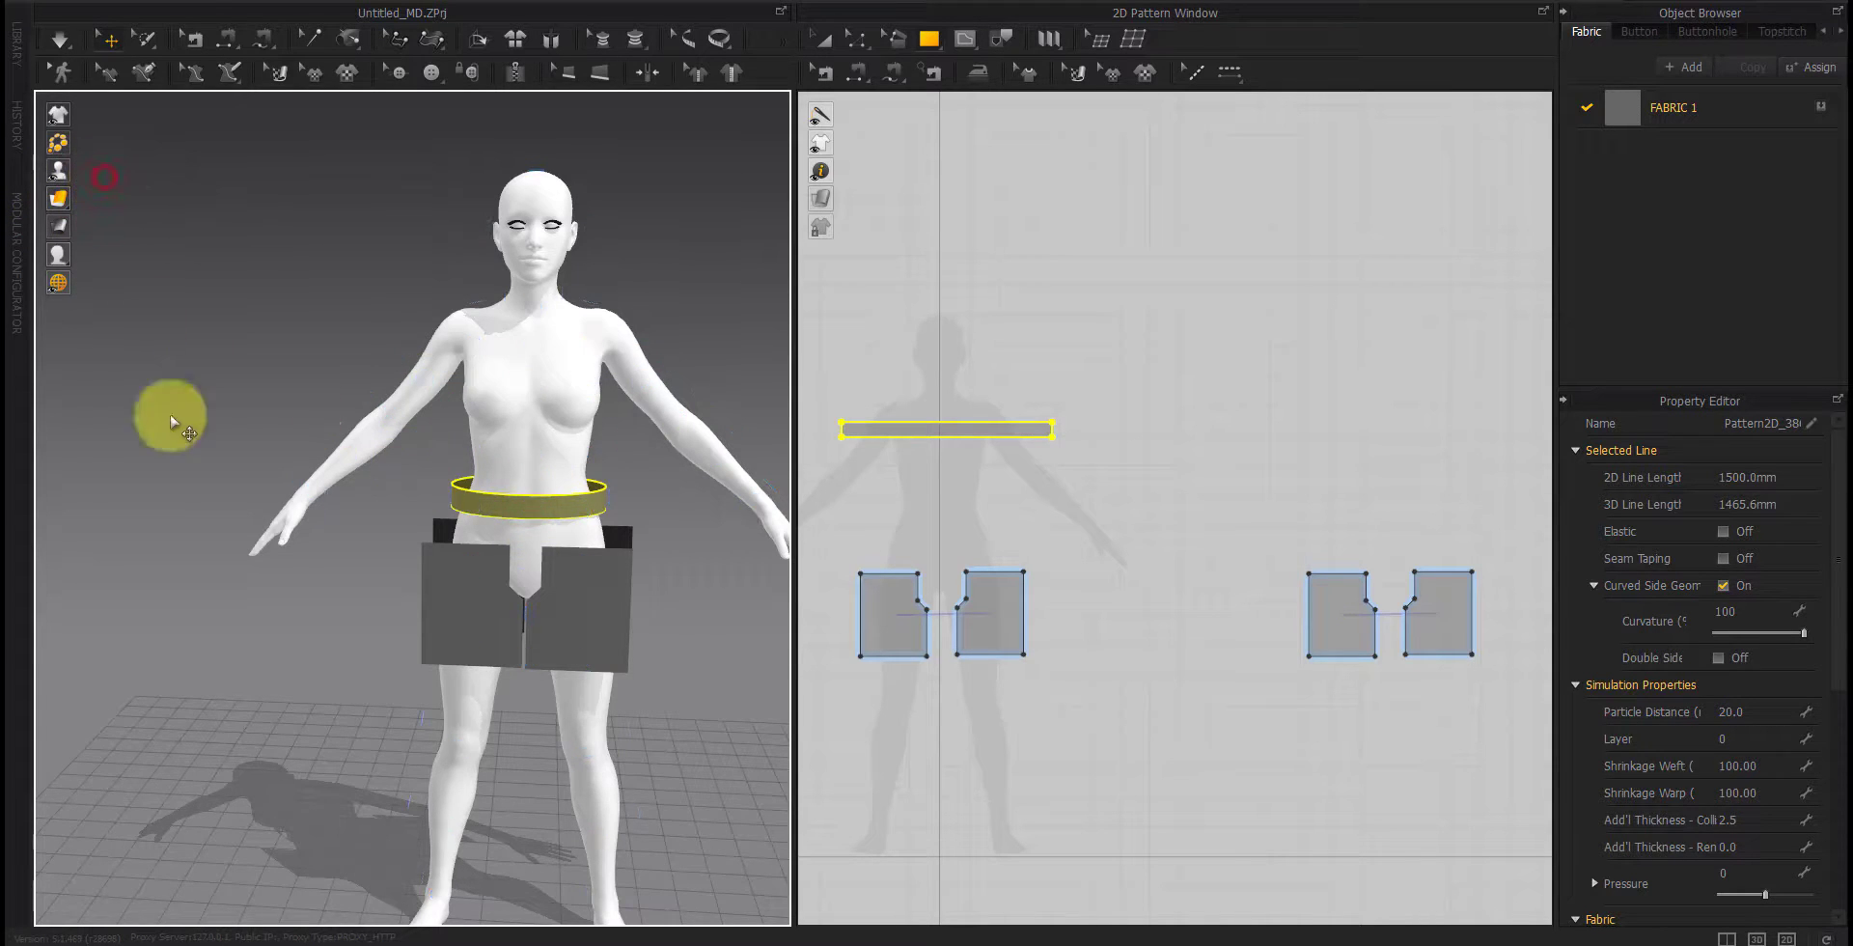
pyautogui.moveTo(170, 418); pyautogui.dragTo(174, 466, button='right')
# Step: Delete the crotch corner point on the back shorts pieces and move the top inner corner 30 mm toward the side
pyautogui.press('x')
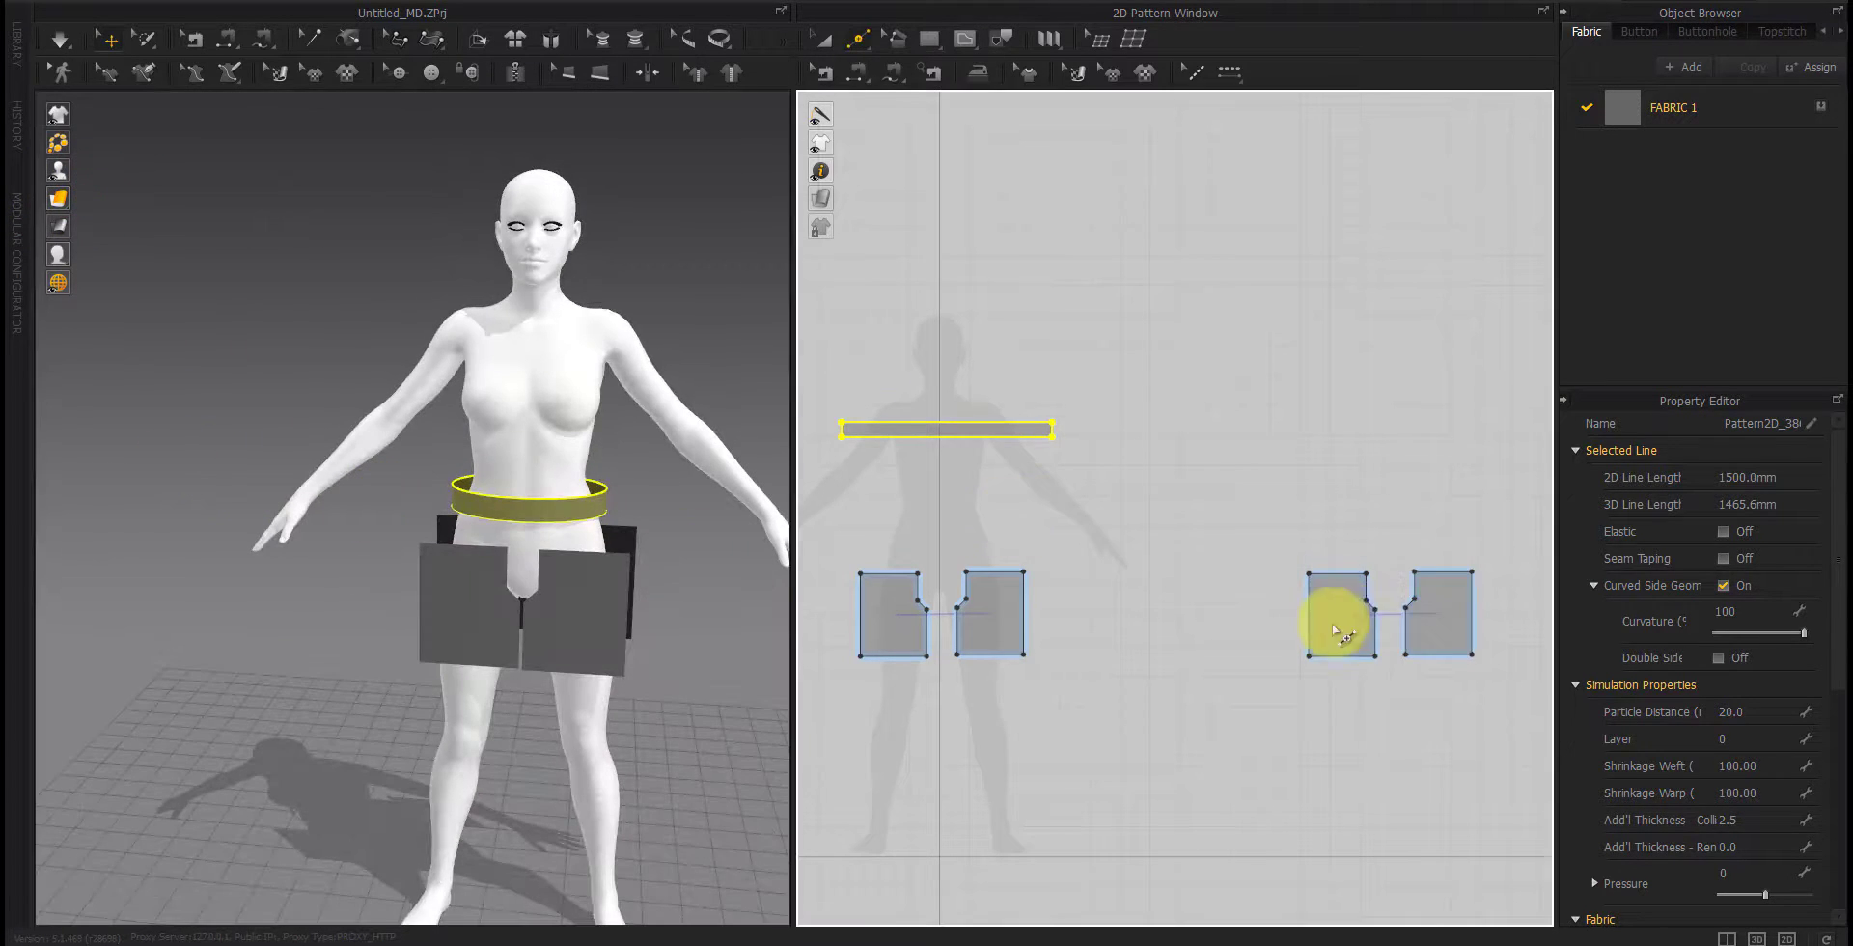
pyautogui.scroll(5, 1374, 617)
pyautogui.moveTo(1390, 615); pyautogui.dragTo(1130, 657, button='middle')
pyautogui.click(1032, 612)
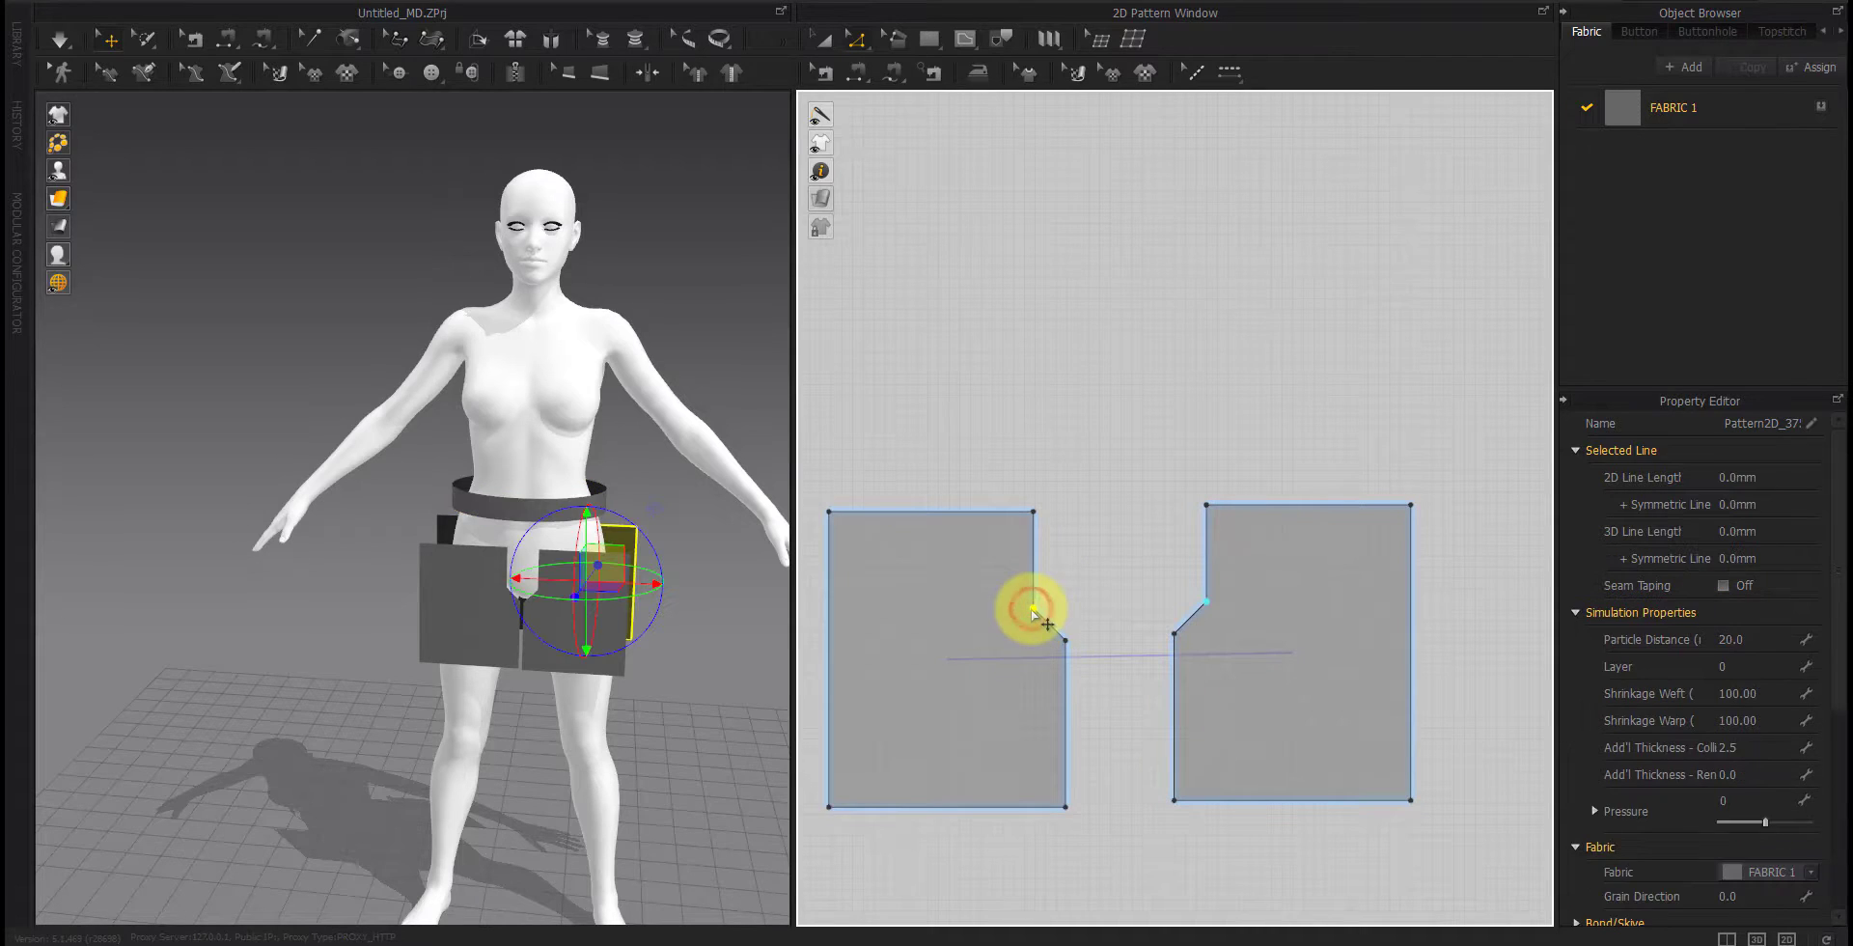
pyautogui.press('Delete')
pyautogui.moveTo(1031, 511); pyautogui.dragTo(1003, 512)
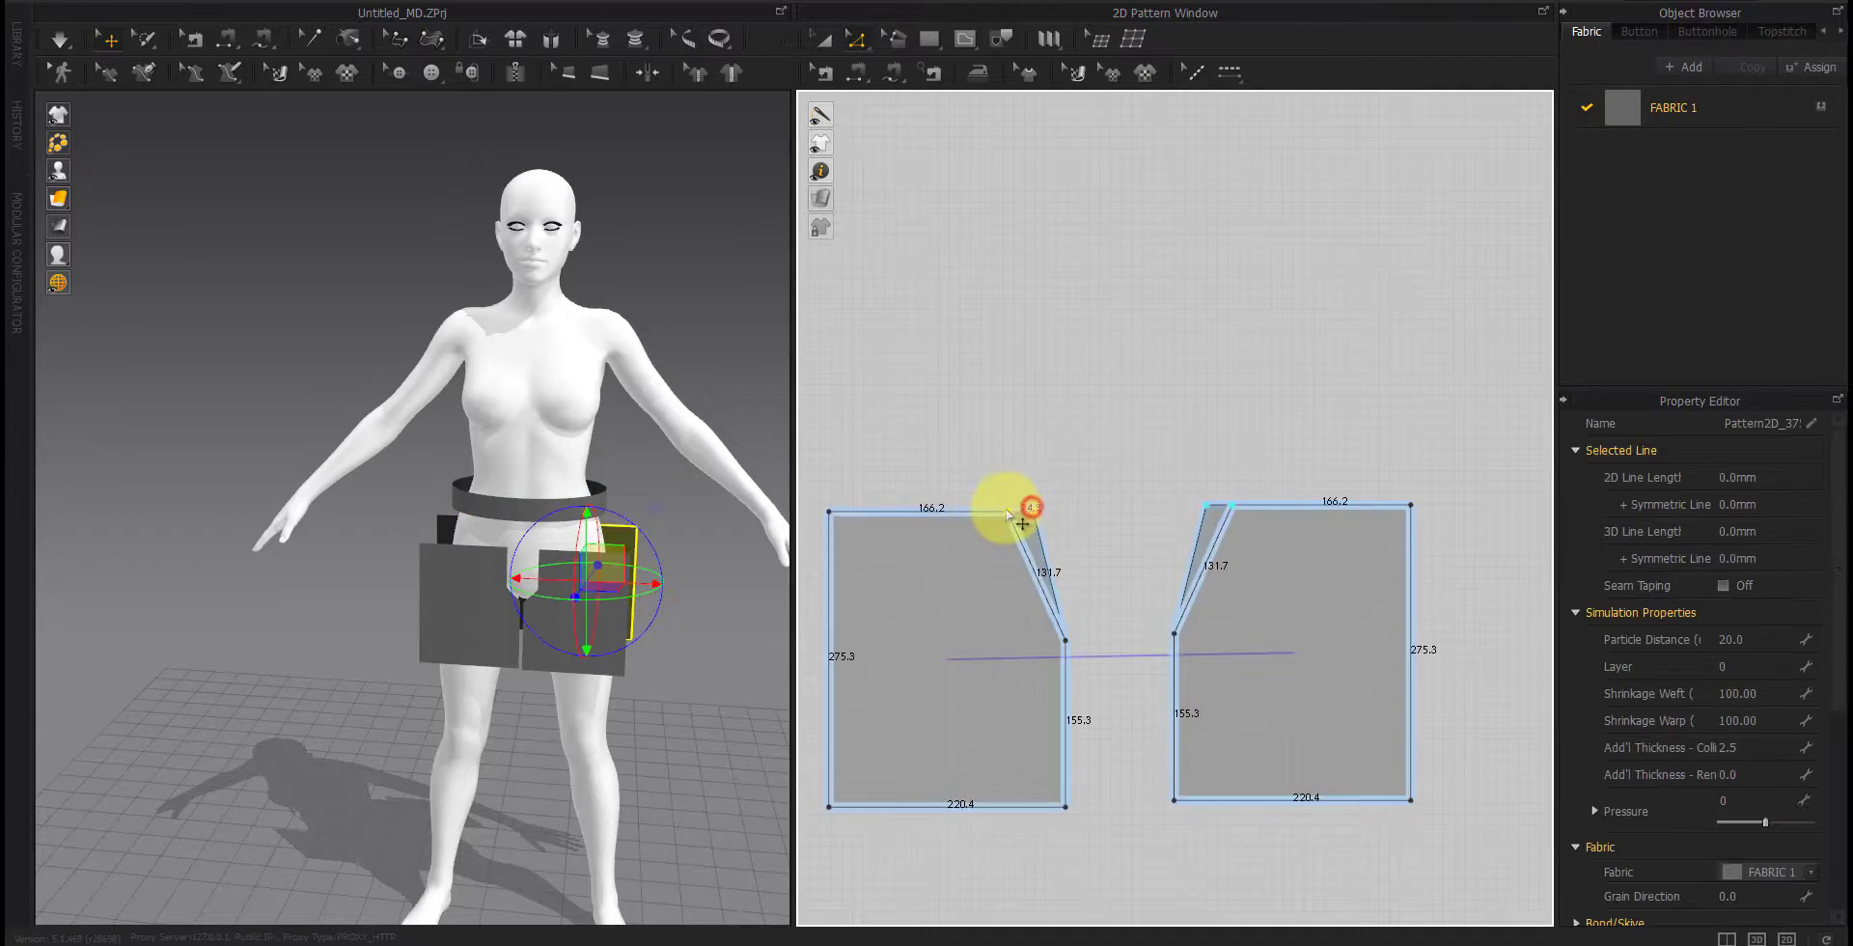
pyautogui.rightClick(1004, 511)
pyautogui.write('30')
pyautogui.click(885, 534)
# Step: Bend the slanted centre-back edge of the back shorts pieces slightly into a concave crotch curve
pyautogui.press('c')
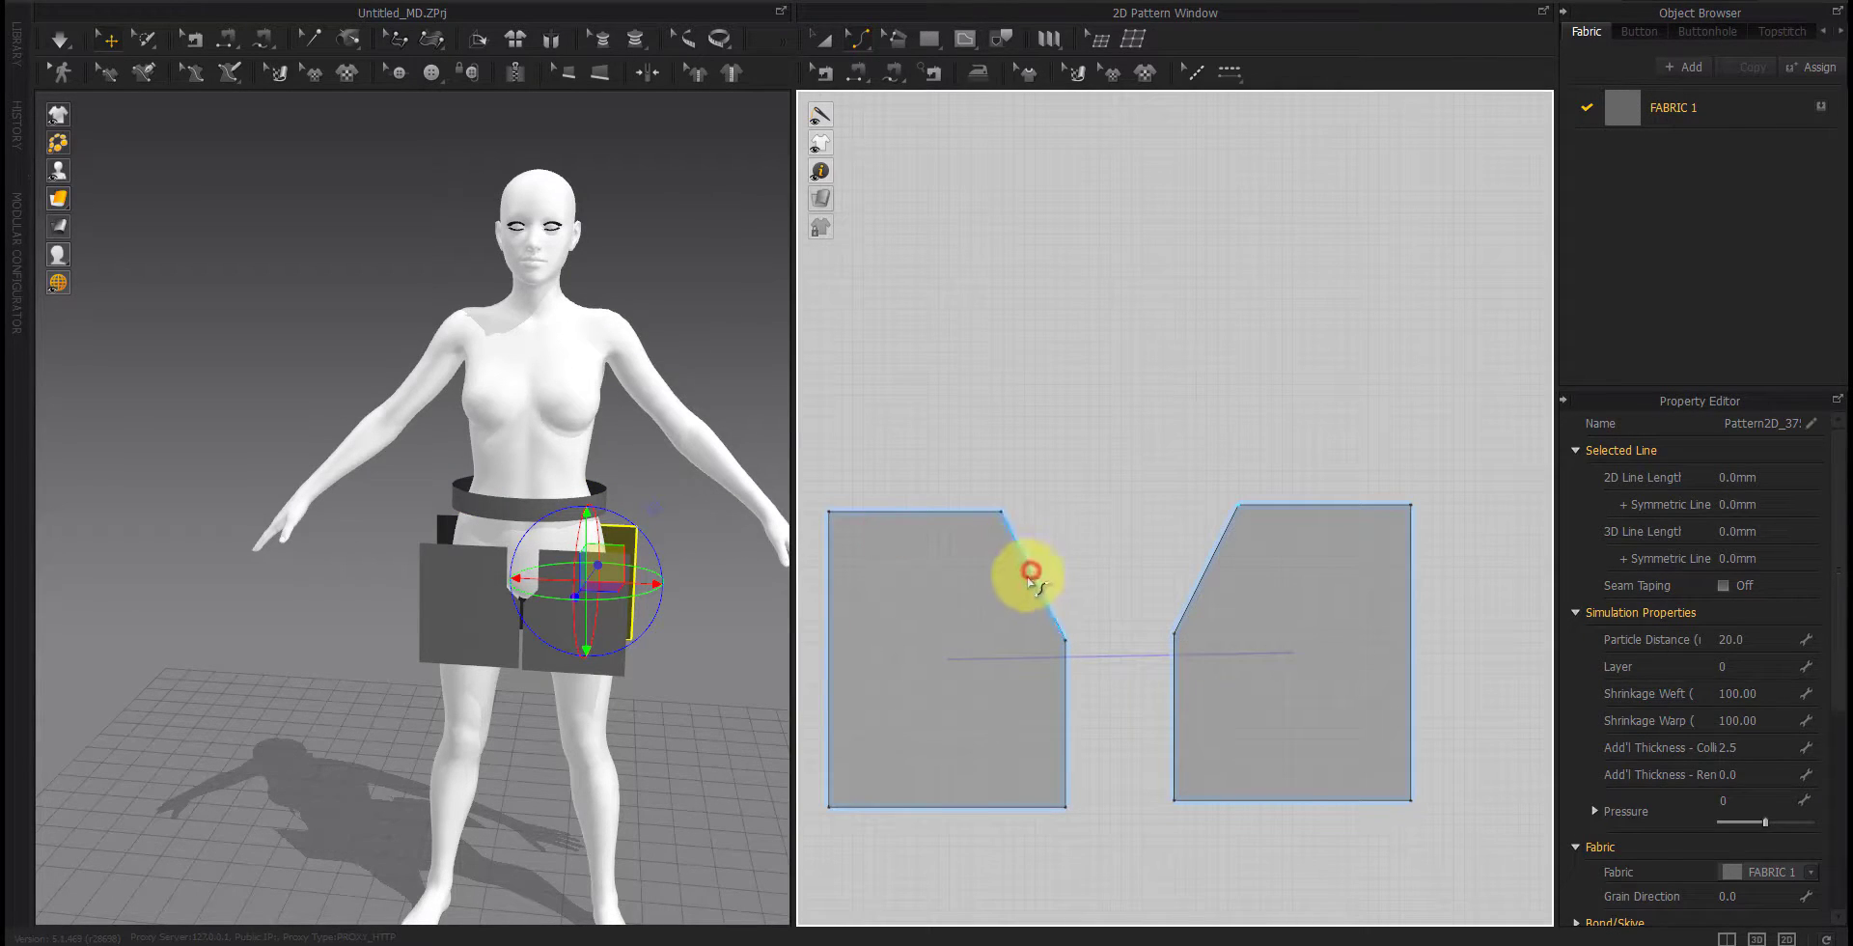
pyautogui.click(1030, 575)
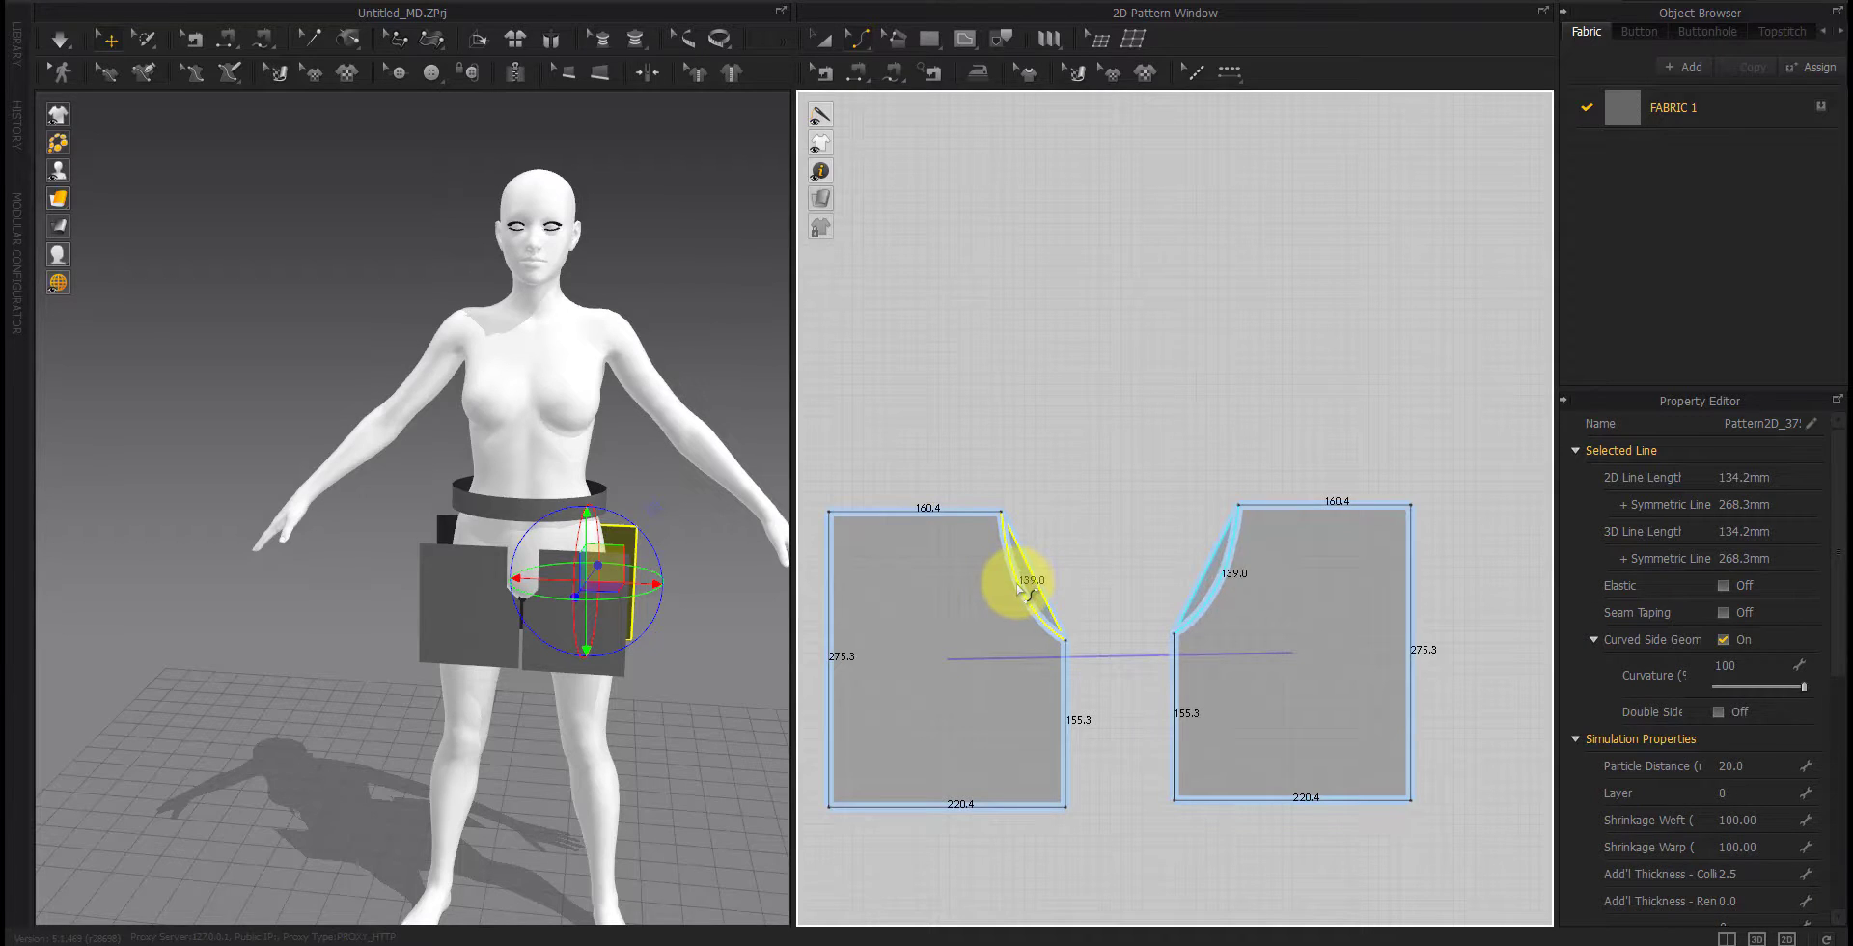
pyautogui.moveTo(1018, 588); pyautogui.dragTo(1020, 592)
pyautogui.click(1096, 570)
# Step: Sew the front shorts pieces to the back pieces along both outer side edges and both inner leg edges
pyautogui.scroll(-3, 926, 679)
pyautogui.moveTo(927, 680); pyautogui.dragTo(1223, 658, button='middle')
pyautogui.scroll(-2, 1220, 622)
pyautogui.click(854, 79)
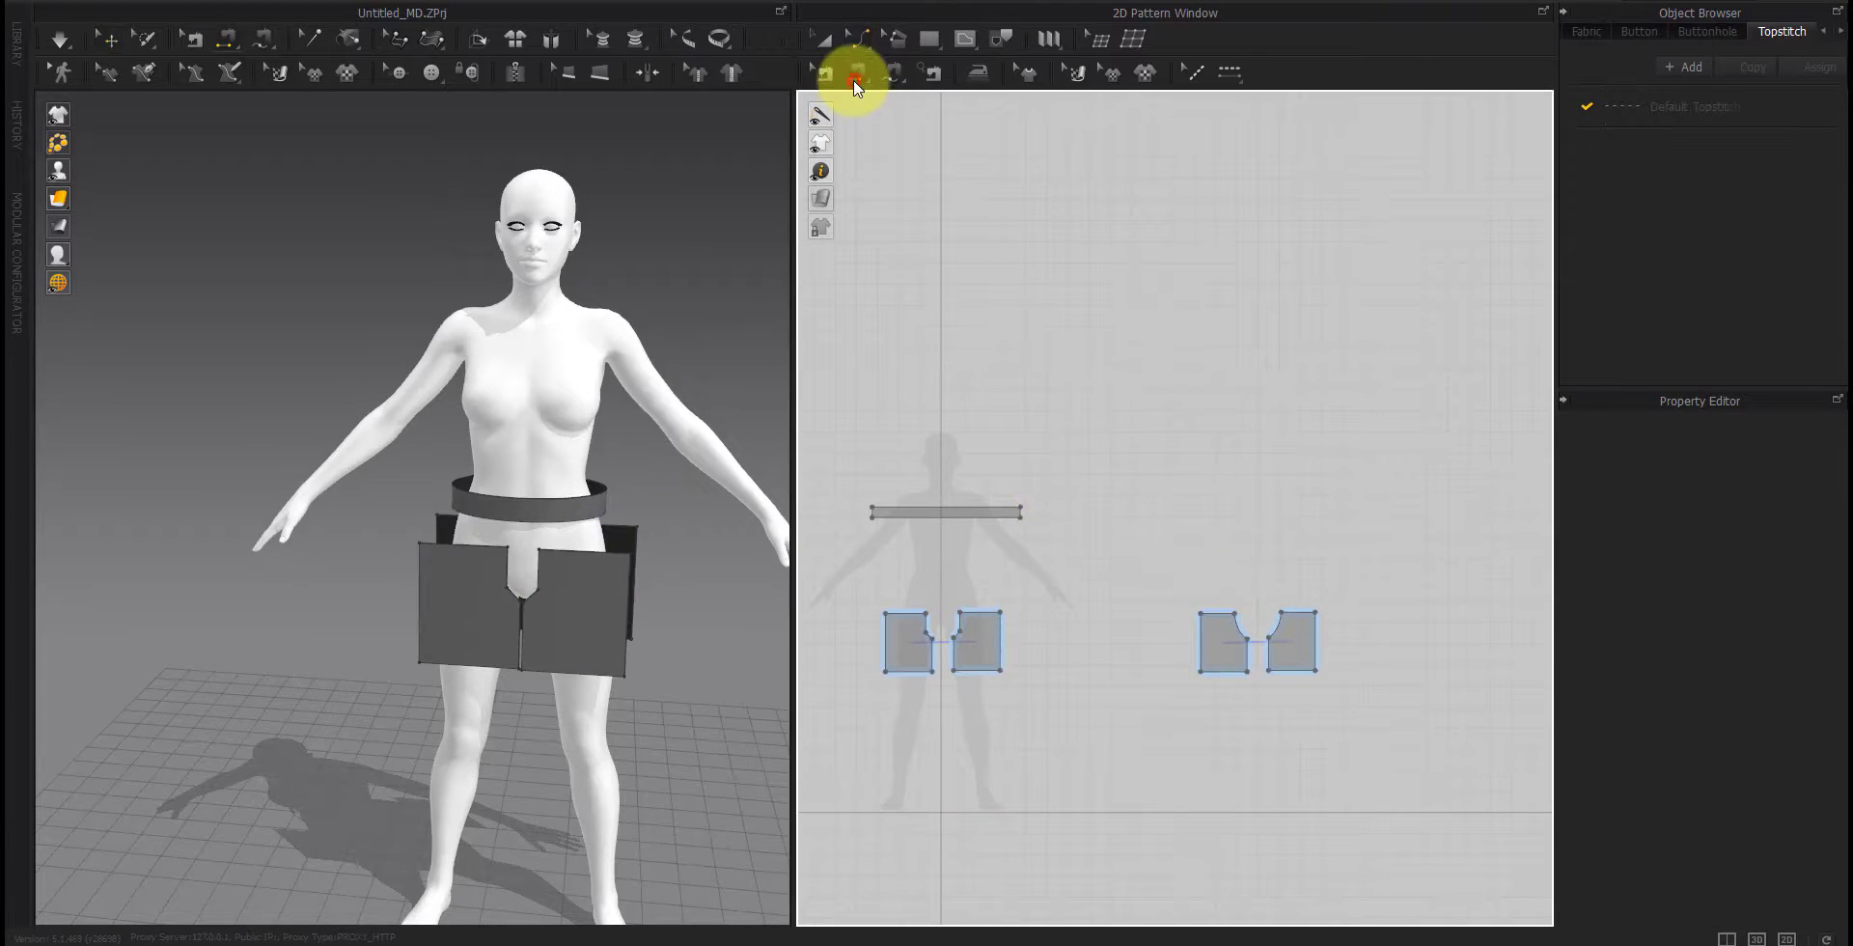
pyautogui.click(1187, 633)
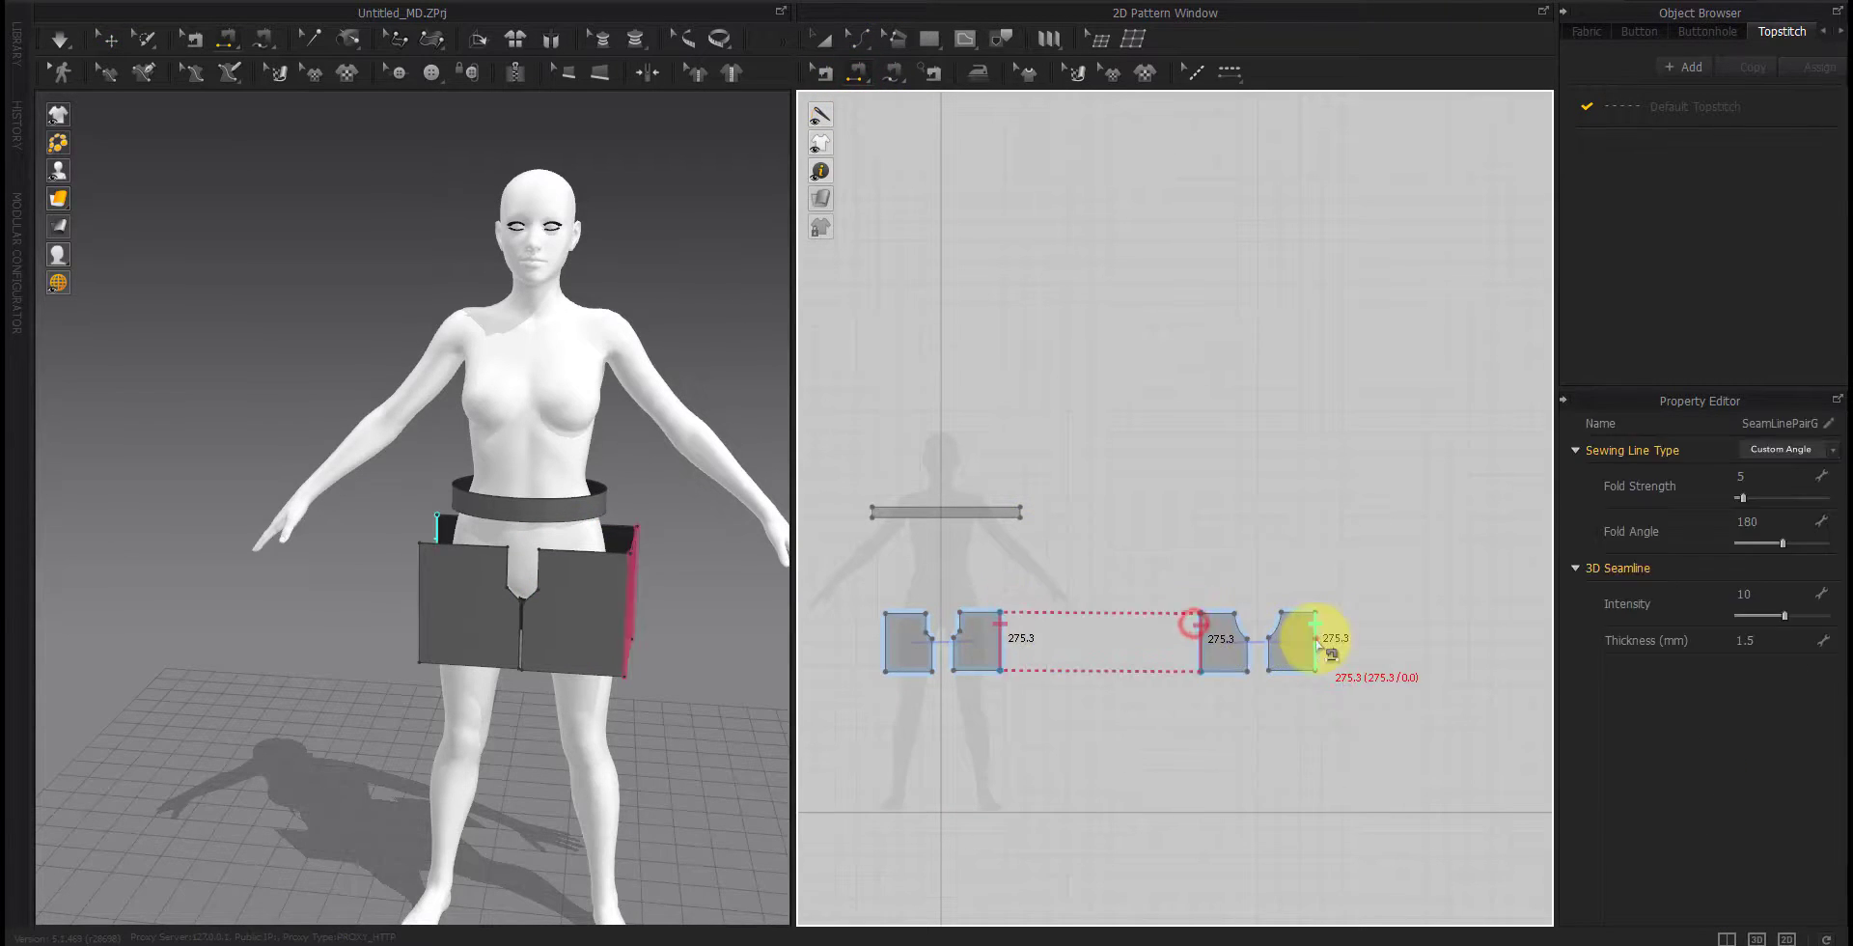
pyautogui.click(931, 652)
pyautogui.click(1262, 647)
pyautogui.click(1237, 652)
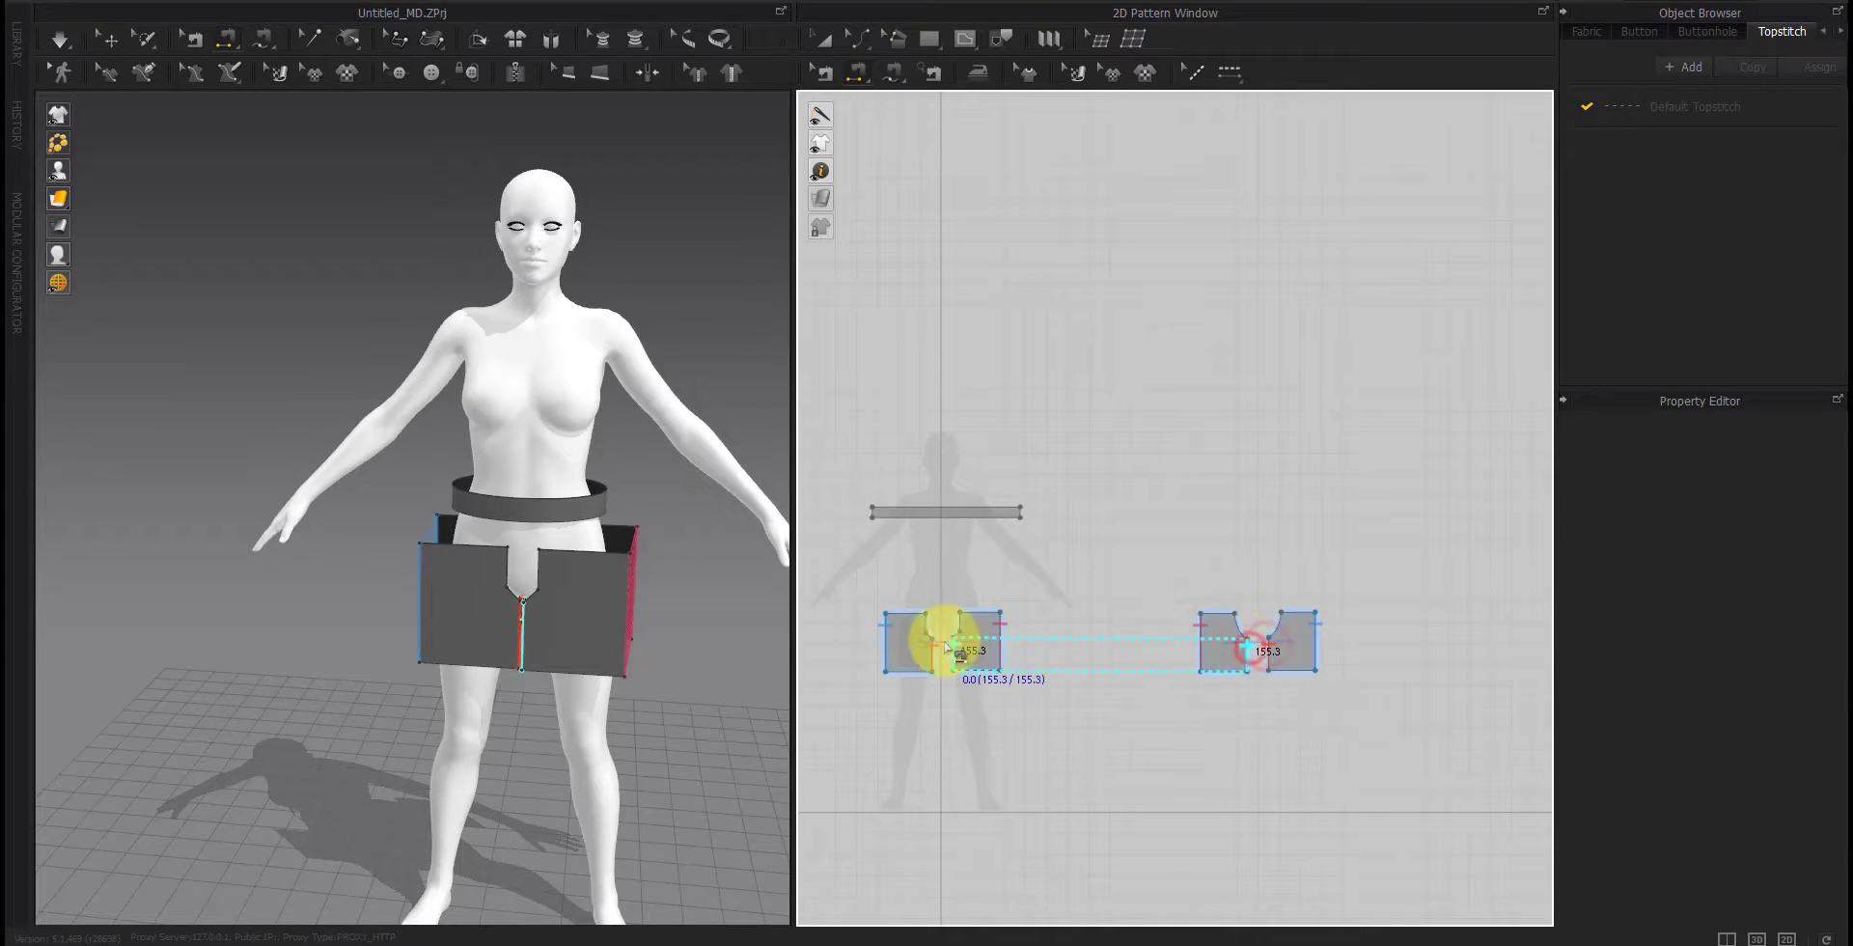
pyautogui.click(950, 645)
# Step: Split the waistband's lower edge uniformly into 4 segments
pyautogui.press('x')
pyautogui.rightClick(932, 508)
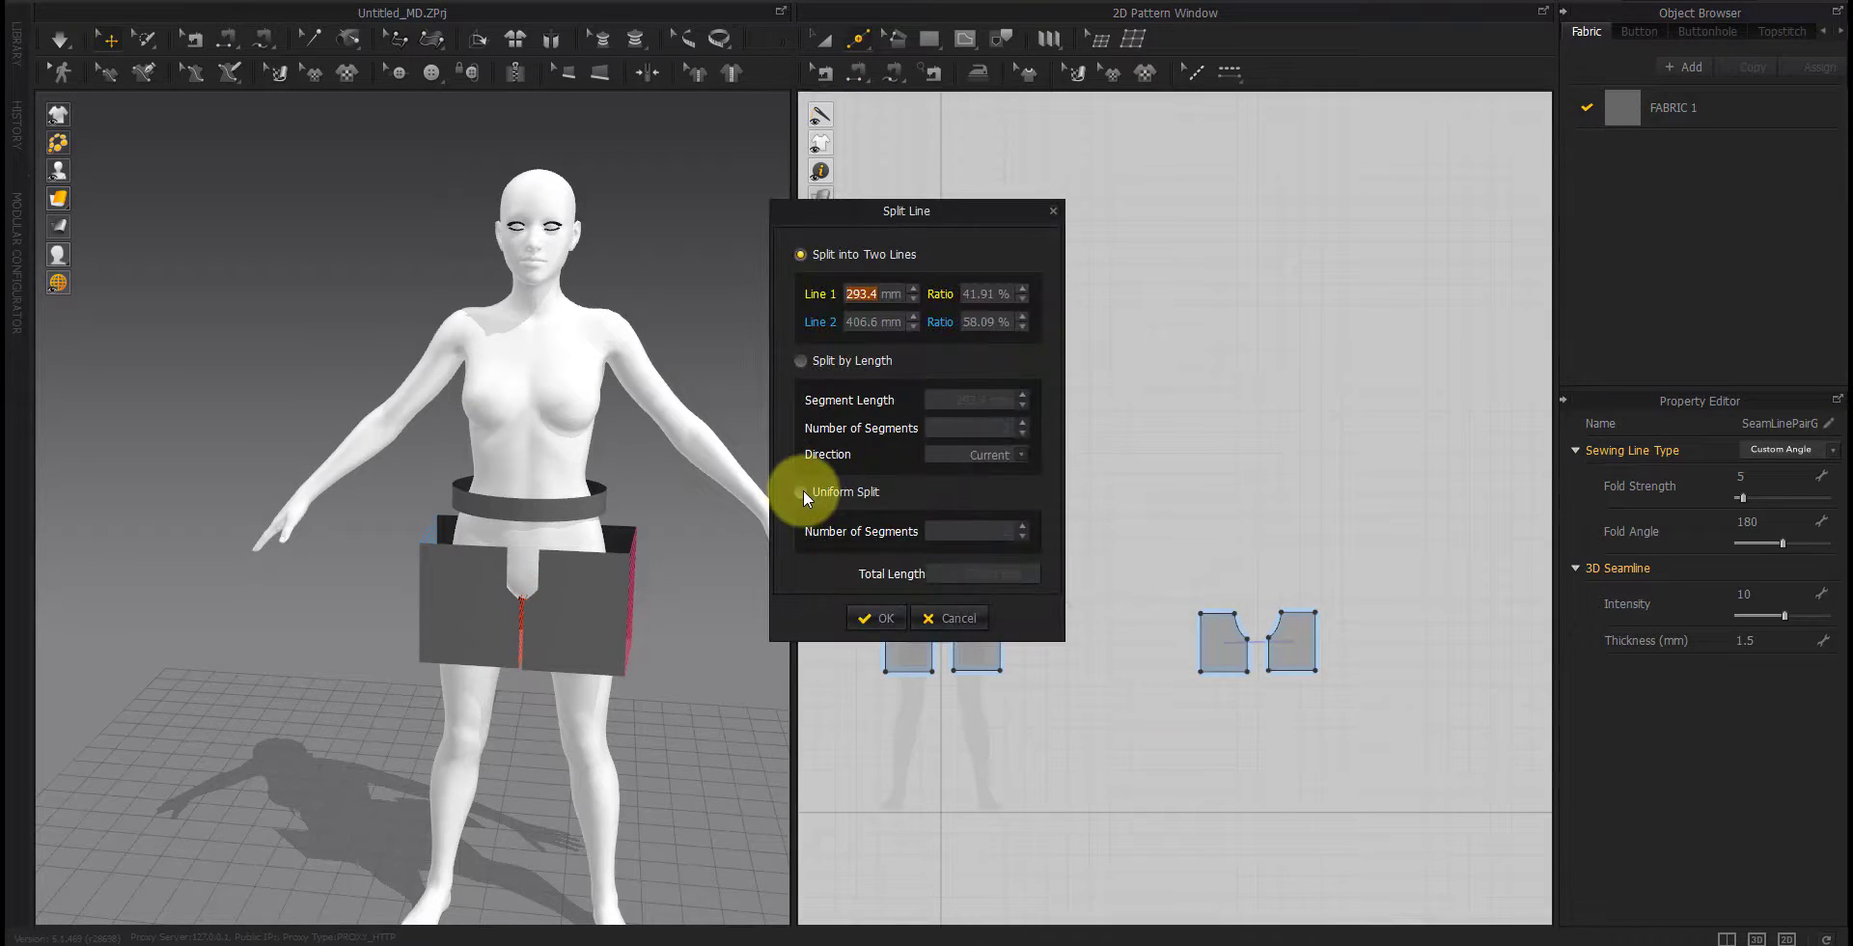
pyautogui.click(1022, 526)
pyautogui.click(1022, 526)
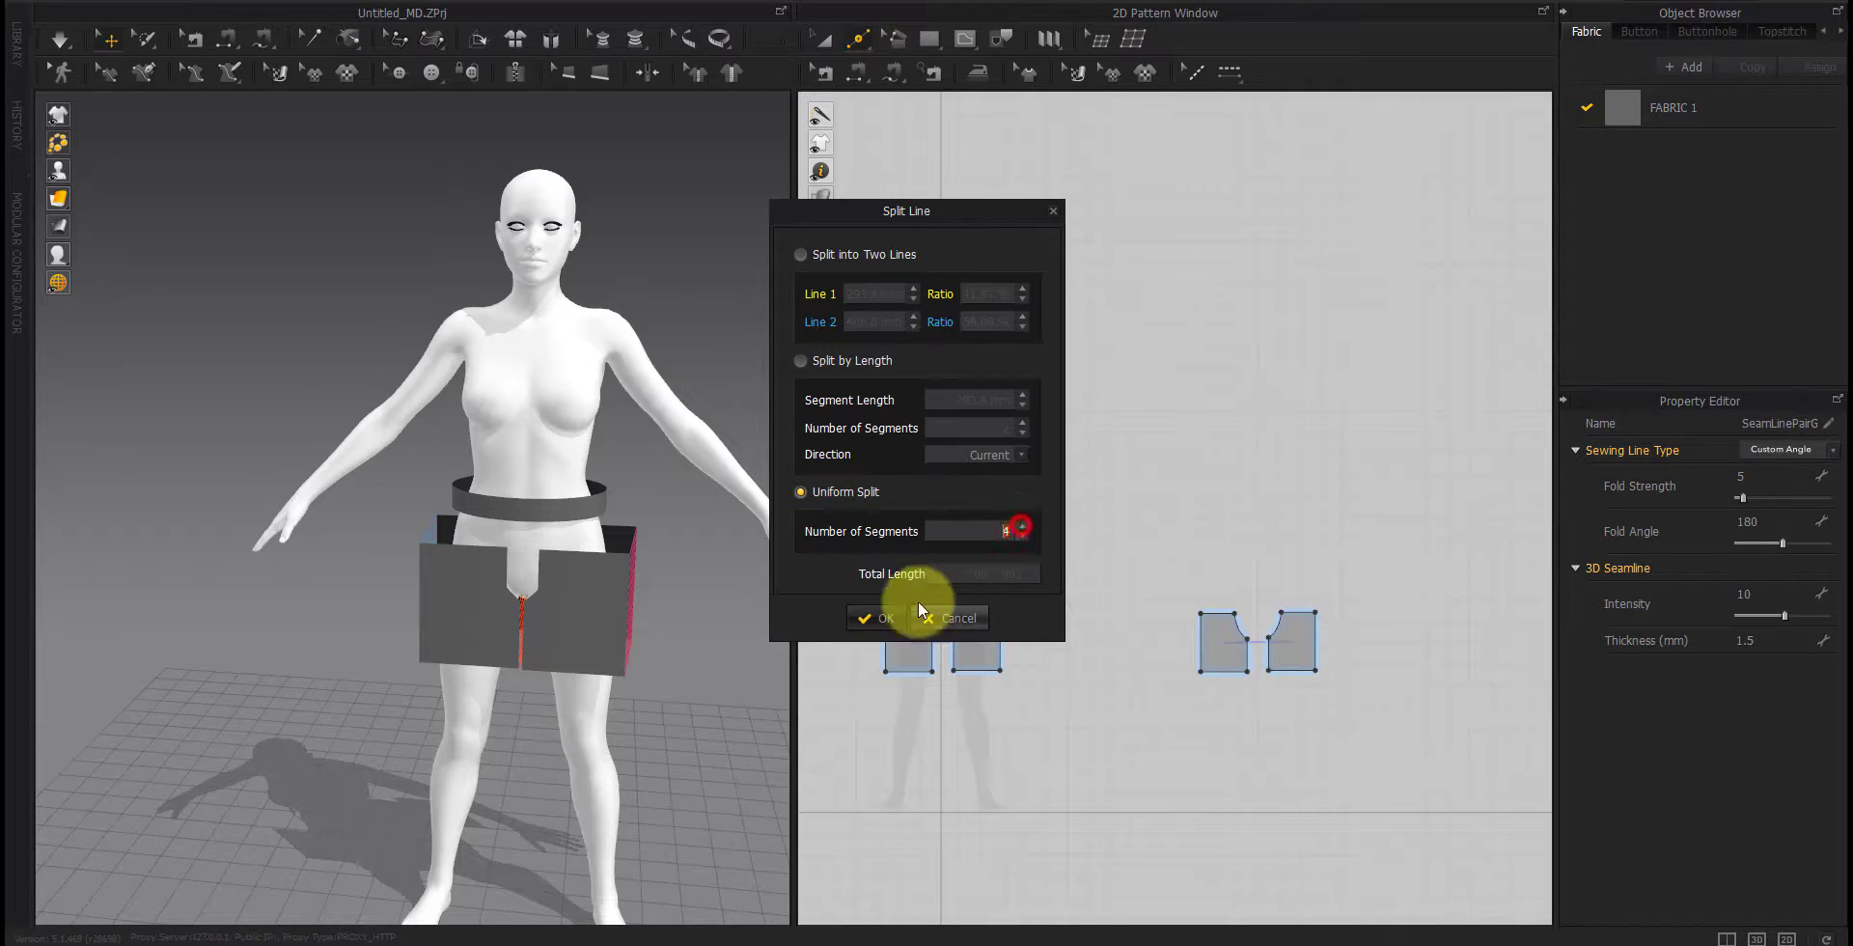
pyautogui.click(878, 618)
# Step: Sew the two middle segments of the waistband's lower edge to the top edges of the front shorts pieces
pyautogui.moveTo(680, 574); pyautogui.dragTo(600, 565, button='right')
pyautogui.click(594, 529)
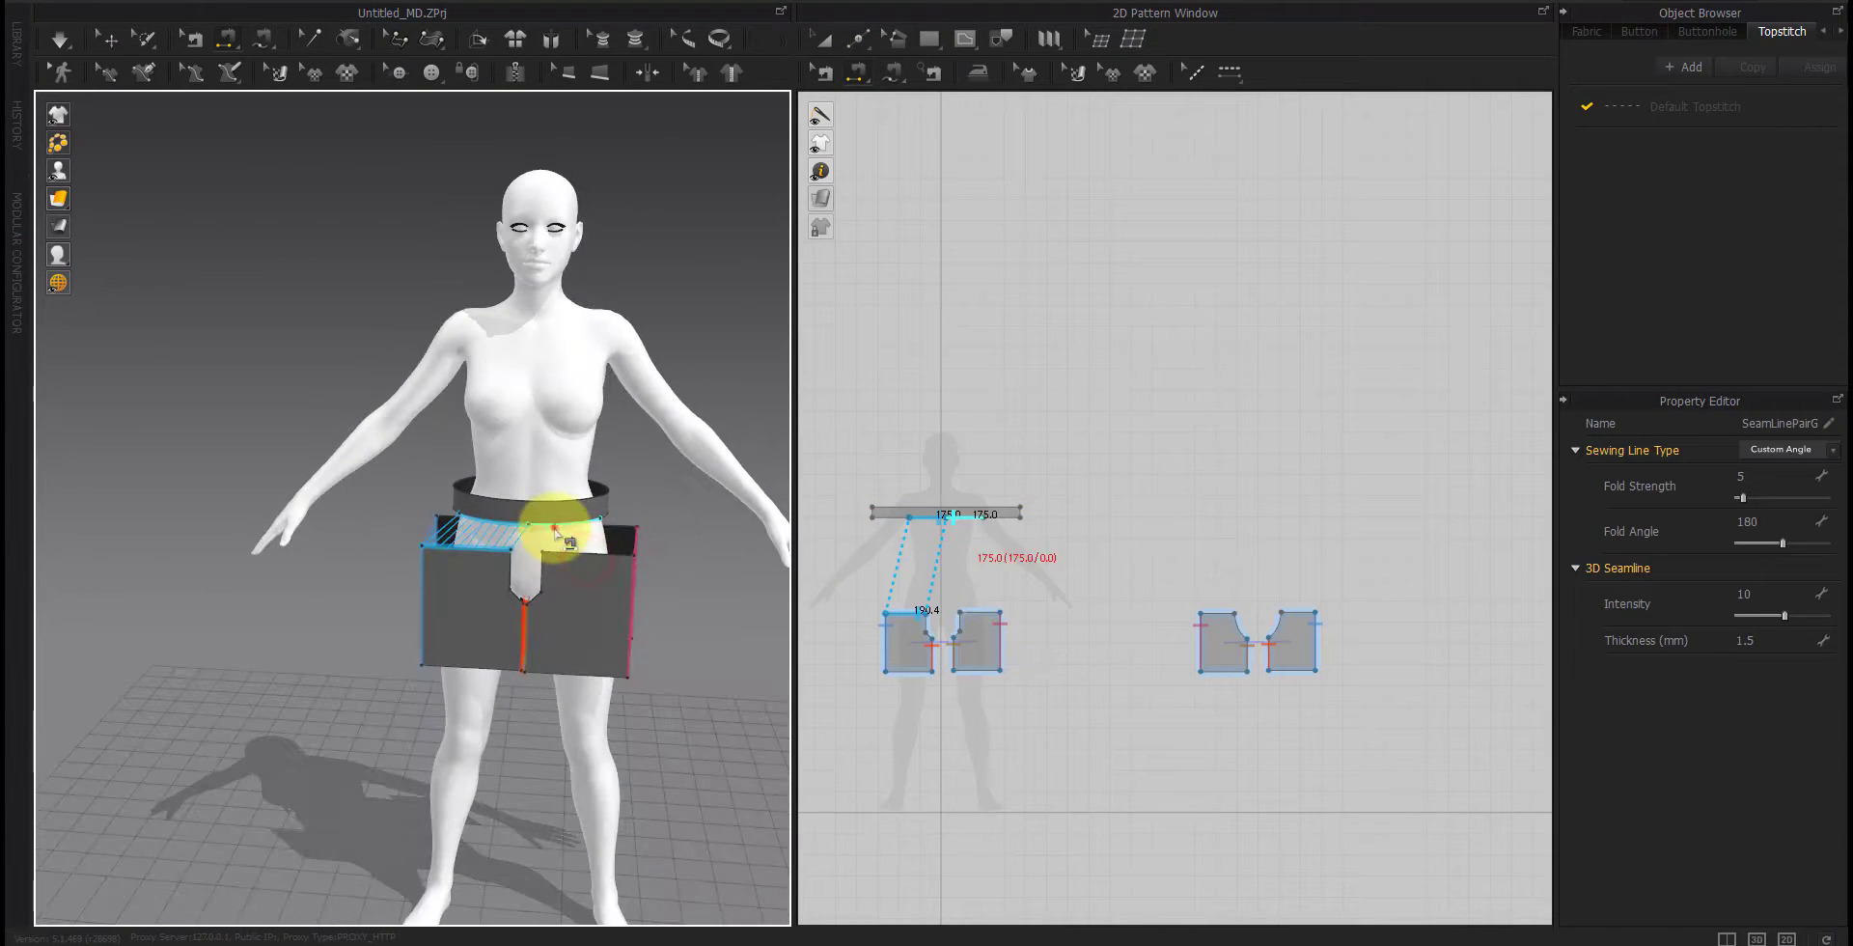
pyautogui.click(554, 533)
pyautogui.click(569, 550)
# Step: Sew the two outer segments of the waistband's lower edge to the top edges of the back shorts pieces
pyautogui.moveTo(676, 622); pyautogui.dragTo(338, 622, button='right')
pyautogui.click(577, 491)
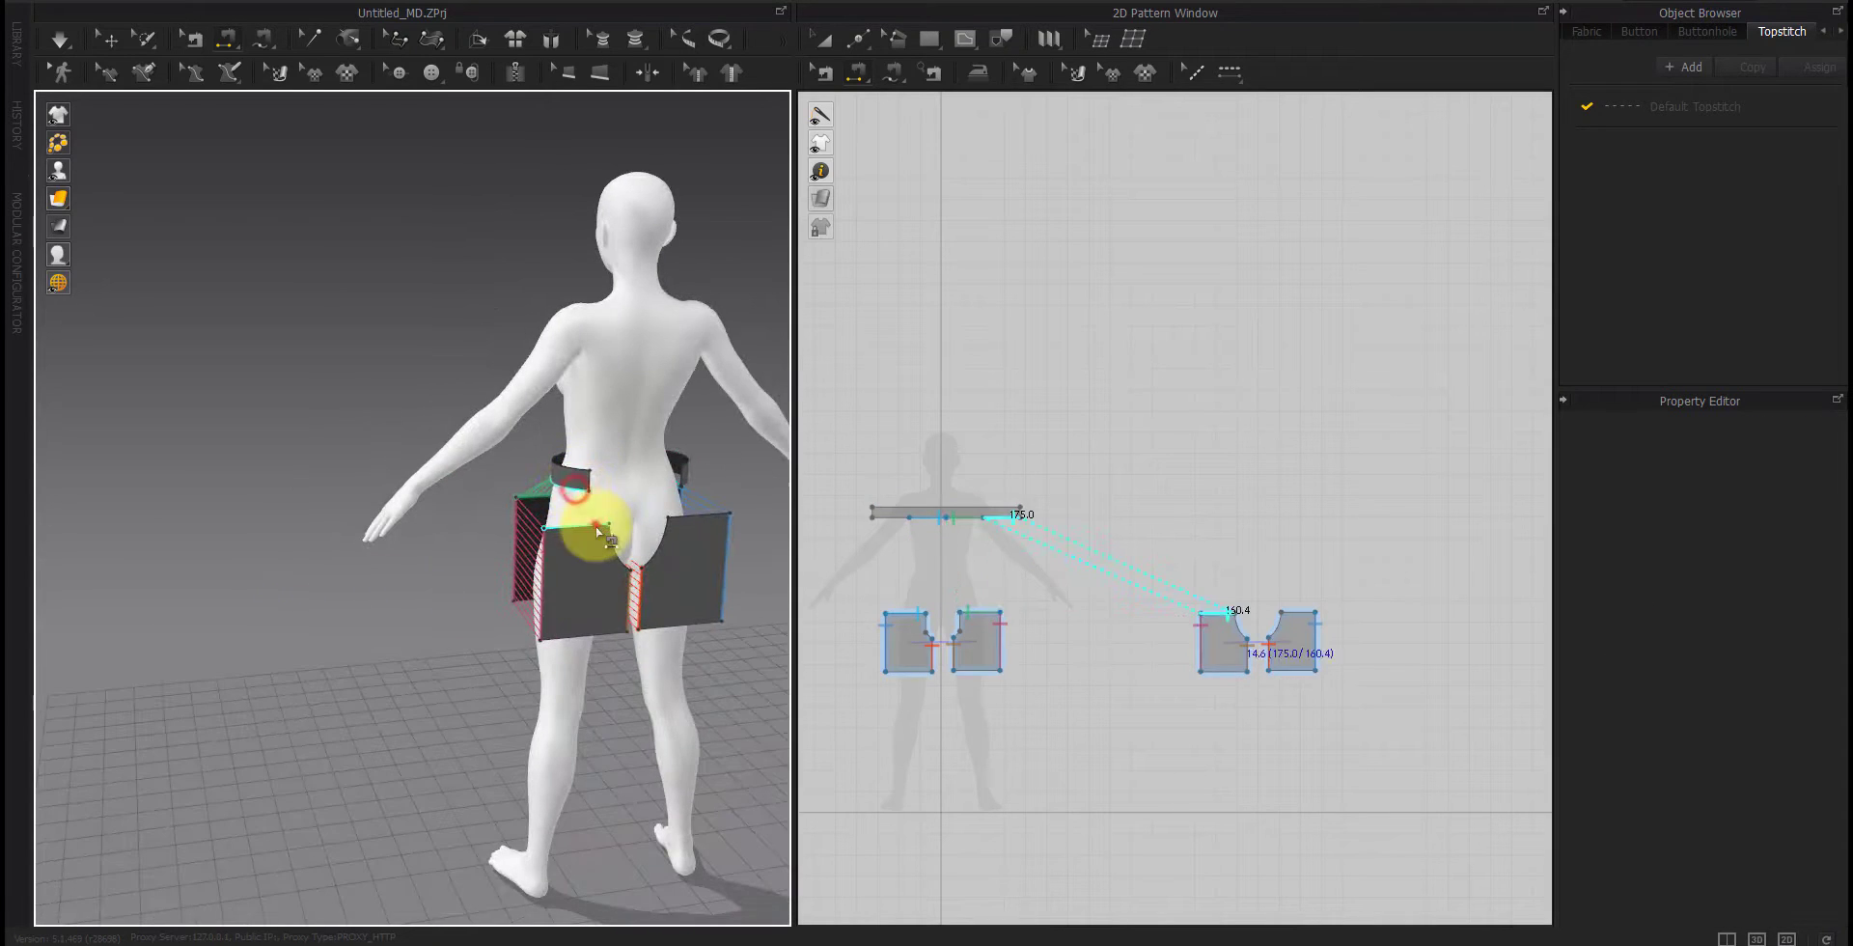
pyautogui.click(600, 527)
pyautogui.moveTo(602, 541); pyautogui.dragTo(649, 567, button='right')
pyautogui.click(703, 524)
pyautogui.click(670, 563)
pyautogui.moveTo(762, 628); pyautogui.dragTo(403, 626, button='right')
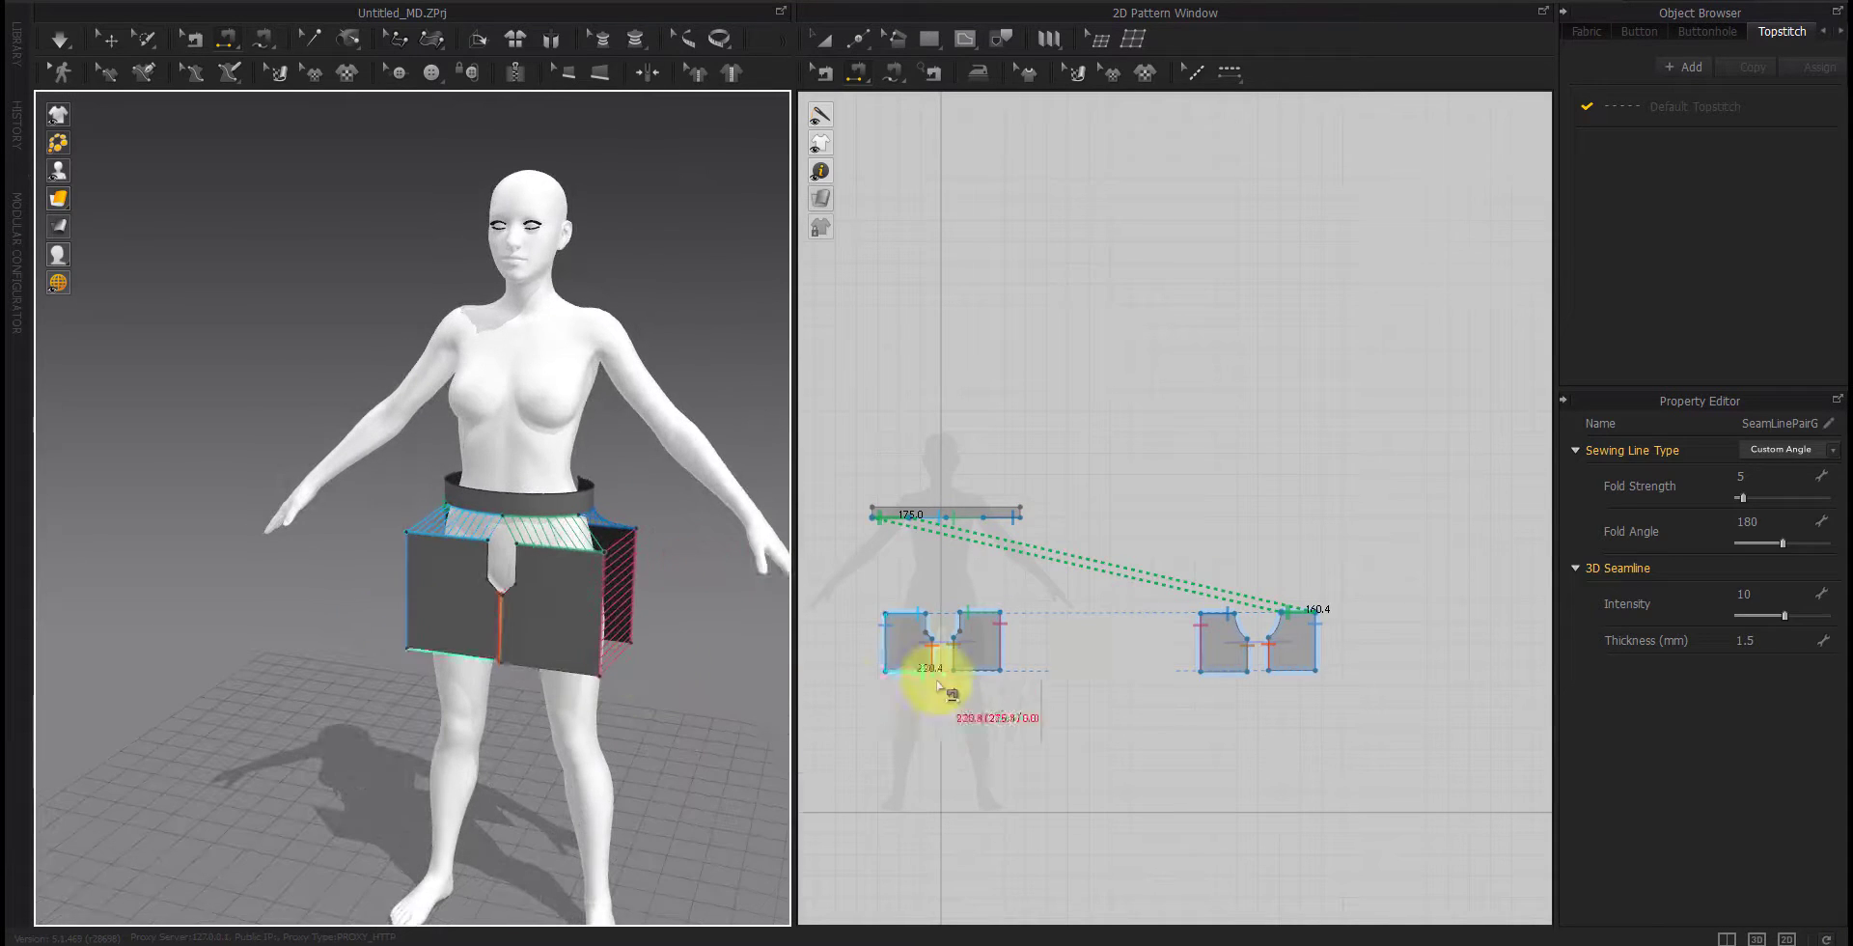
# Step: Sew the left and right front crotch edges together, and join the curved centre-back edges of the back pieces
pyautogui.scroll(5, 958, 633)
pyautogui.click(854, 647)
pyautogui.click(941, 644)
pyautogui.click(958, 587)
pyautogui.click(841, 577)
pyautogui.scroll(-3, 1294, 646)
pyautogui.moveTo(1293, 647); pyautogui.dragTo(823, 719, button='middle')
pyautogui.click(1170, 696)
pyautogui.click(1243, 687)
# Step: Simulate the shorts onto the avatar and tug at the open waistband ends on the back
pyautogui.press('space')
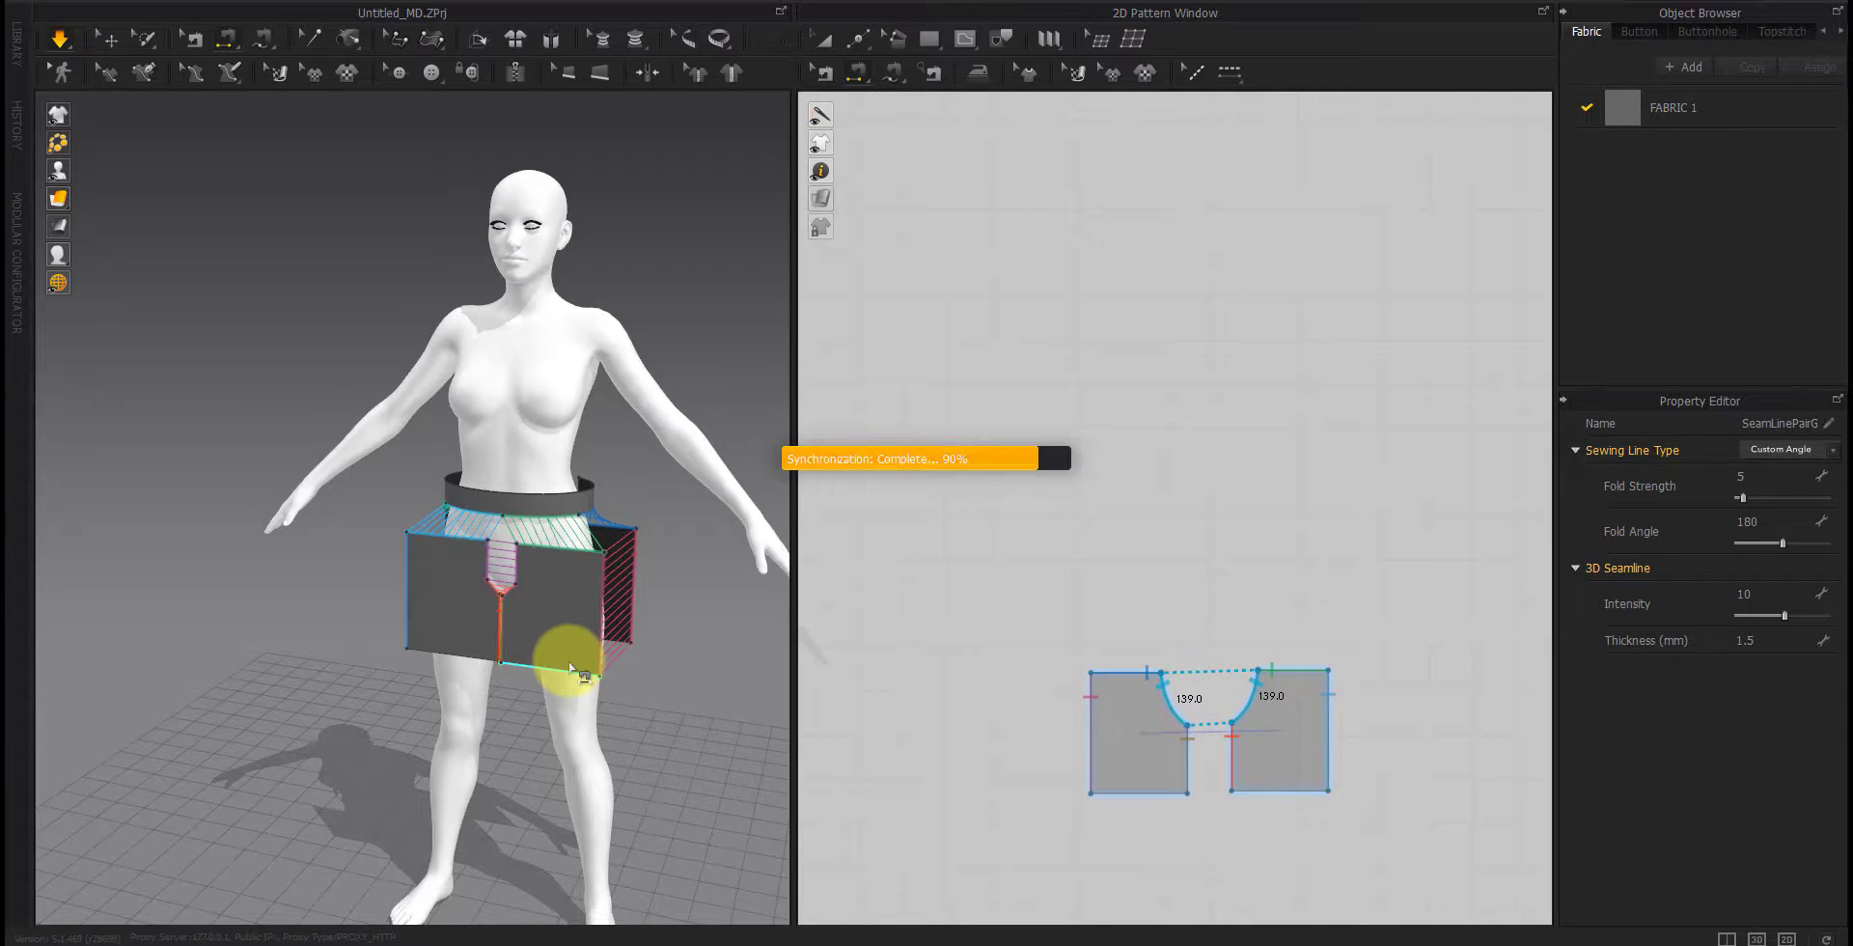
pyautogui.scroll(3, 414, 592)
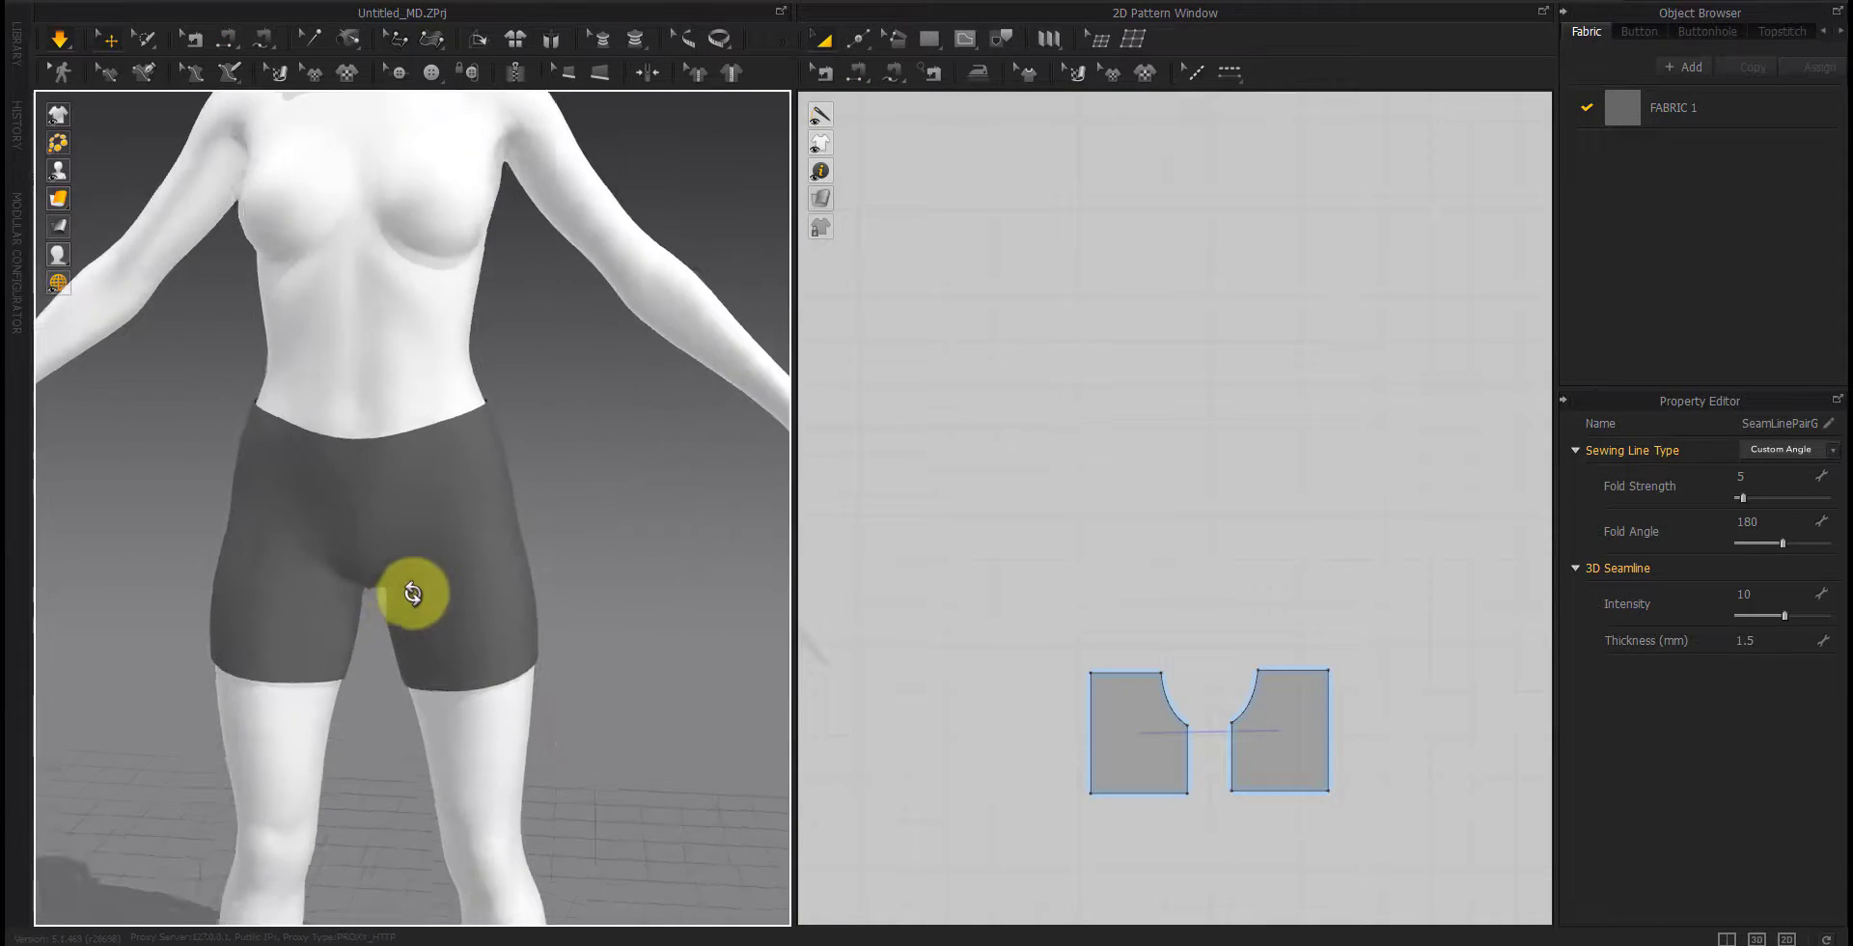
pyautogui.moveTo(406, 628); pyautogui.dragTo(506, 531, button='right')
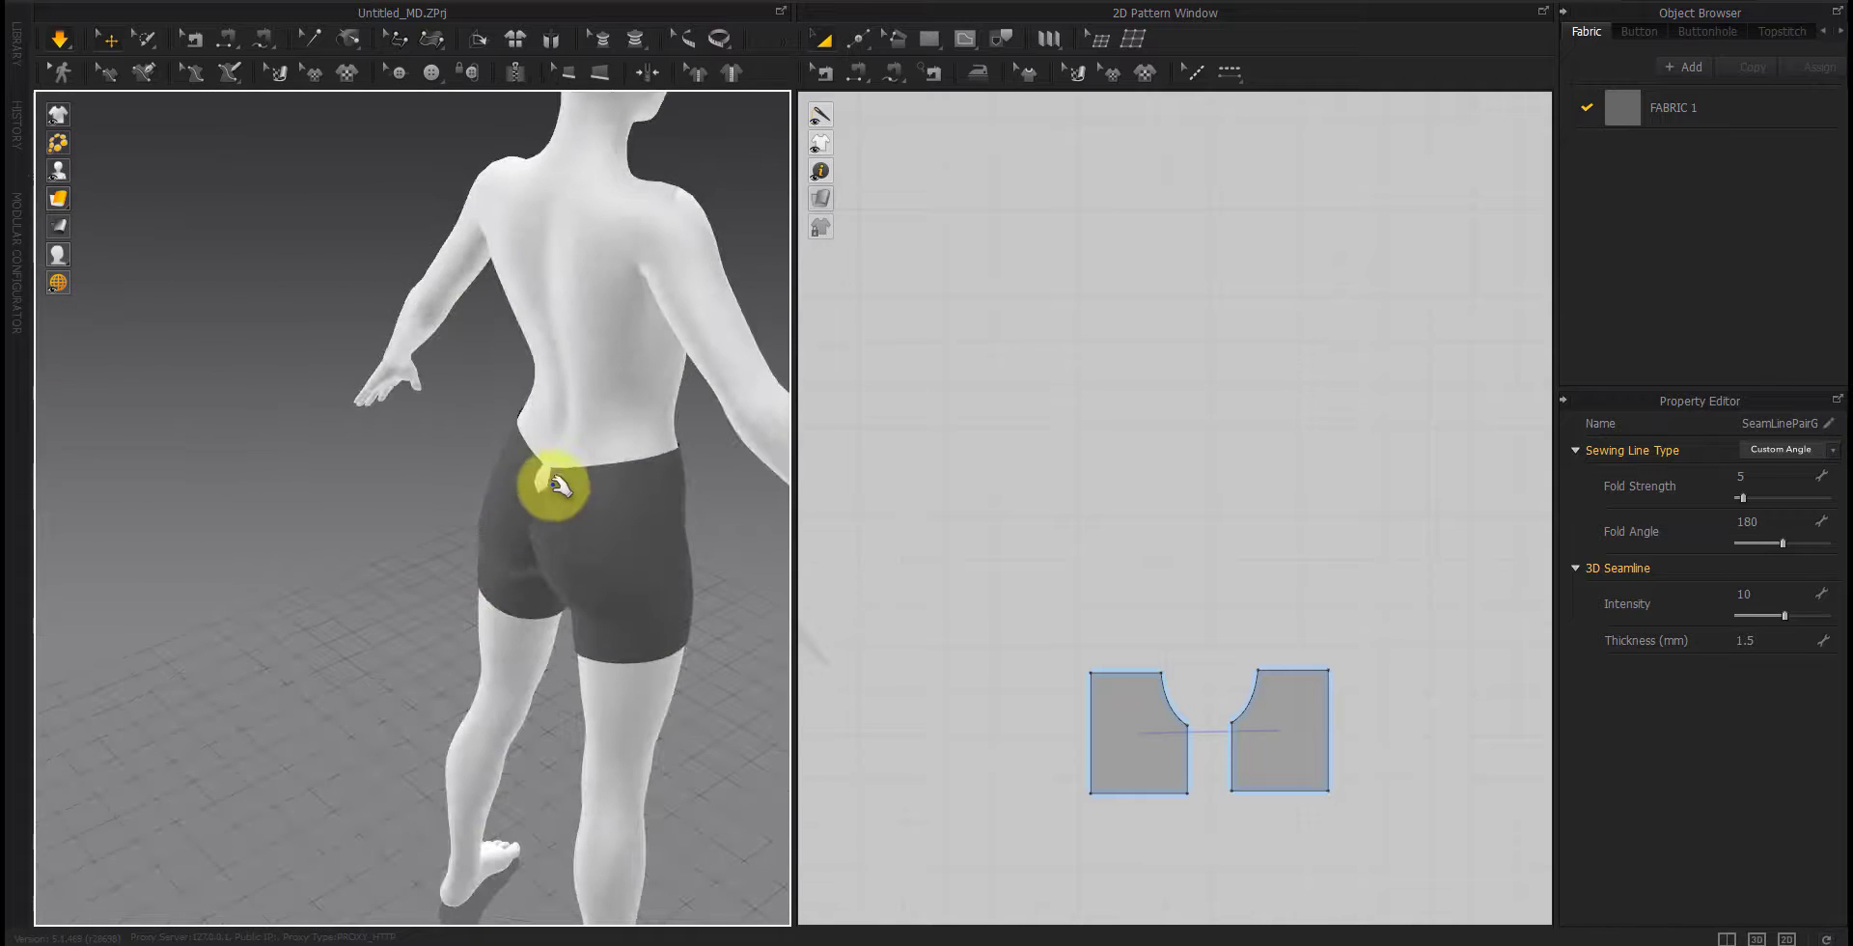
pyautogui.moveTo(552, 483); pyautogui.dragTo(483, 484)
# Step: Sew the two short ends of the waistband together to close it at the centre back
pyautogui.press('n')
pyautogui.scroll(-3, 932, 262)
pyautogui.moveTo(932, 263); pyautogui.dragTo(1110, 620, button='middle')
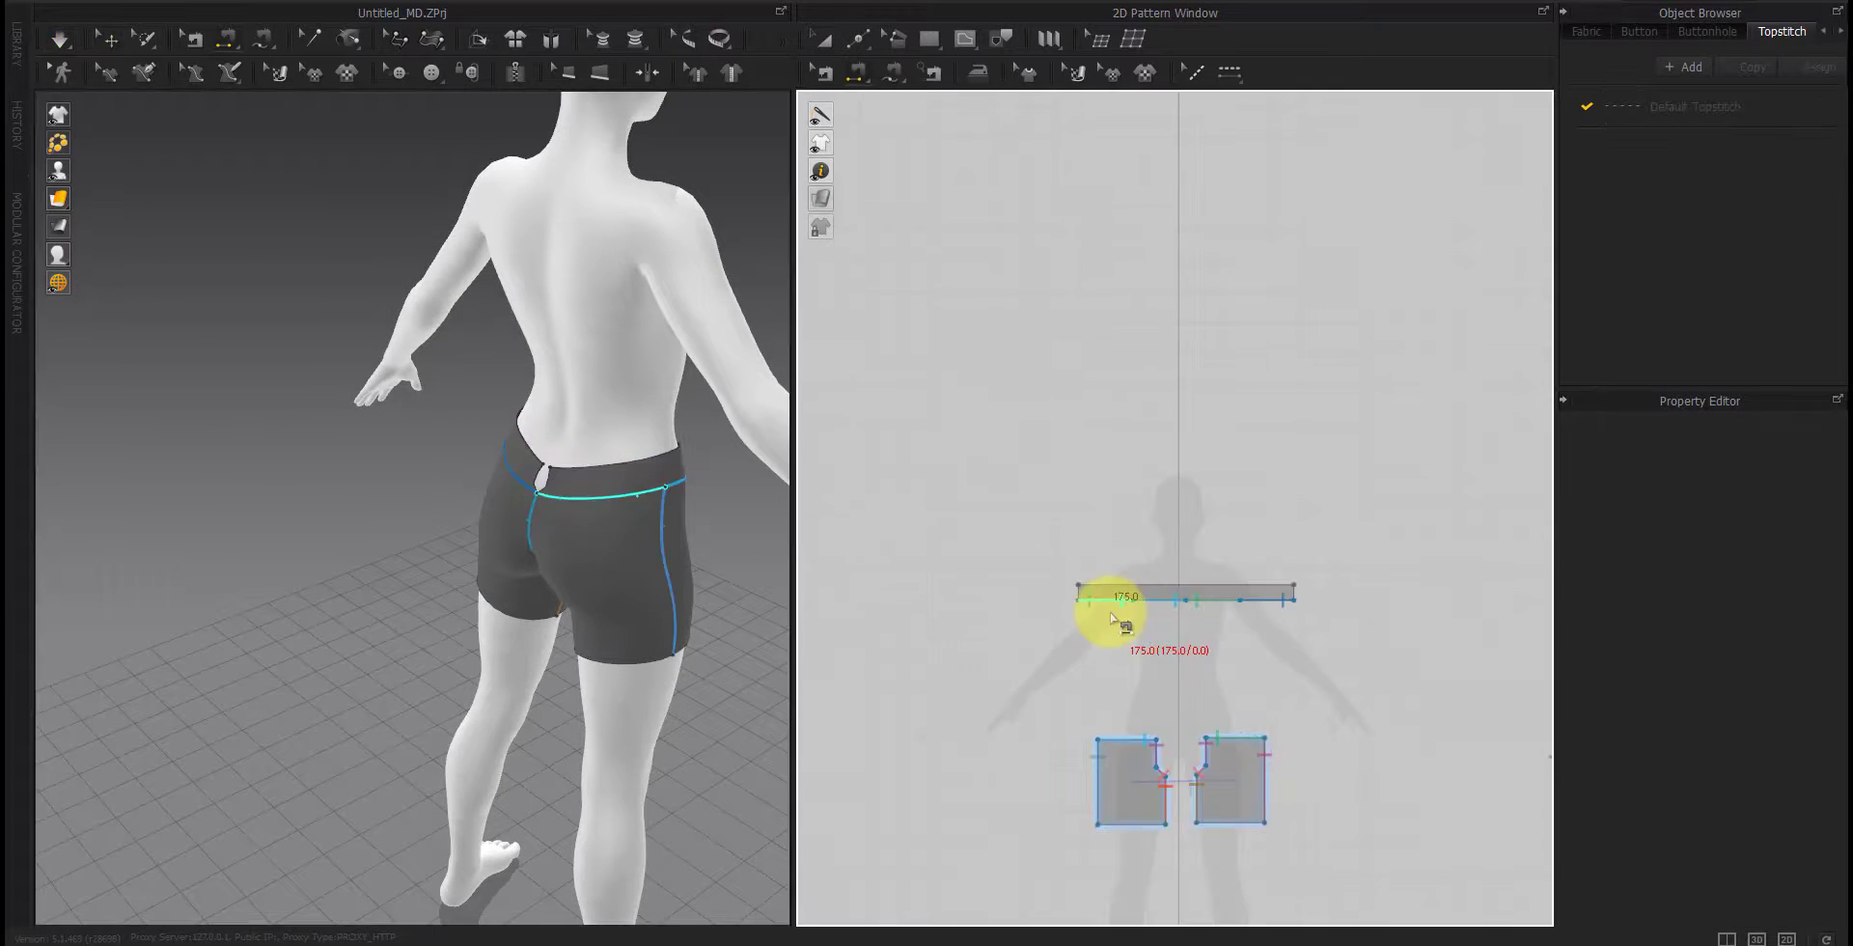
pyautogui.scroll(4, 1109, 620)
pyautogui.click(1006, 542)
pyautogui.scroll(-4, 1007, 543)
pyautogui.scroll(2, 1096, 579)
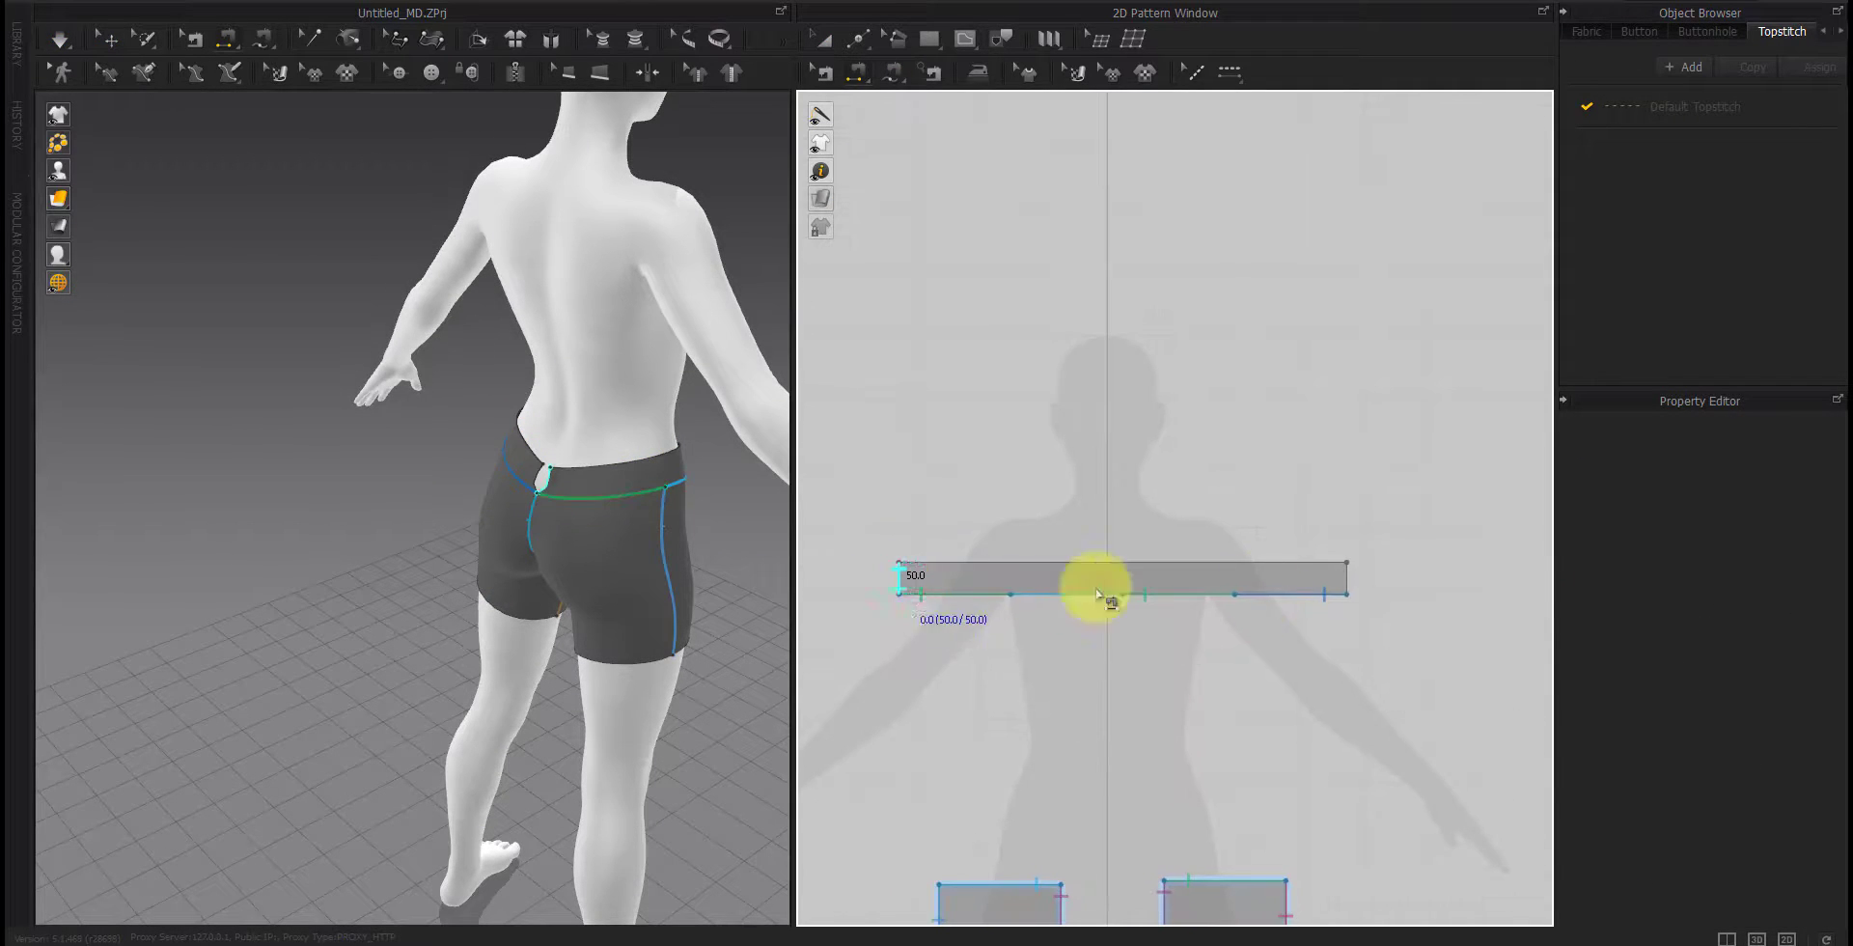
pyautogui.click(1351, 573)
# Step: Simulate the closed waistband, pull it upward at the centre back and check the fit from the back and front
pyautogui.press('space')
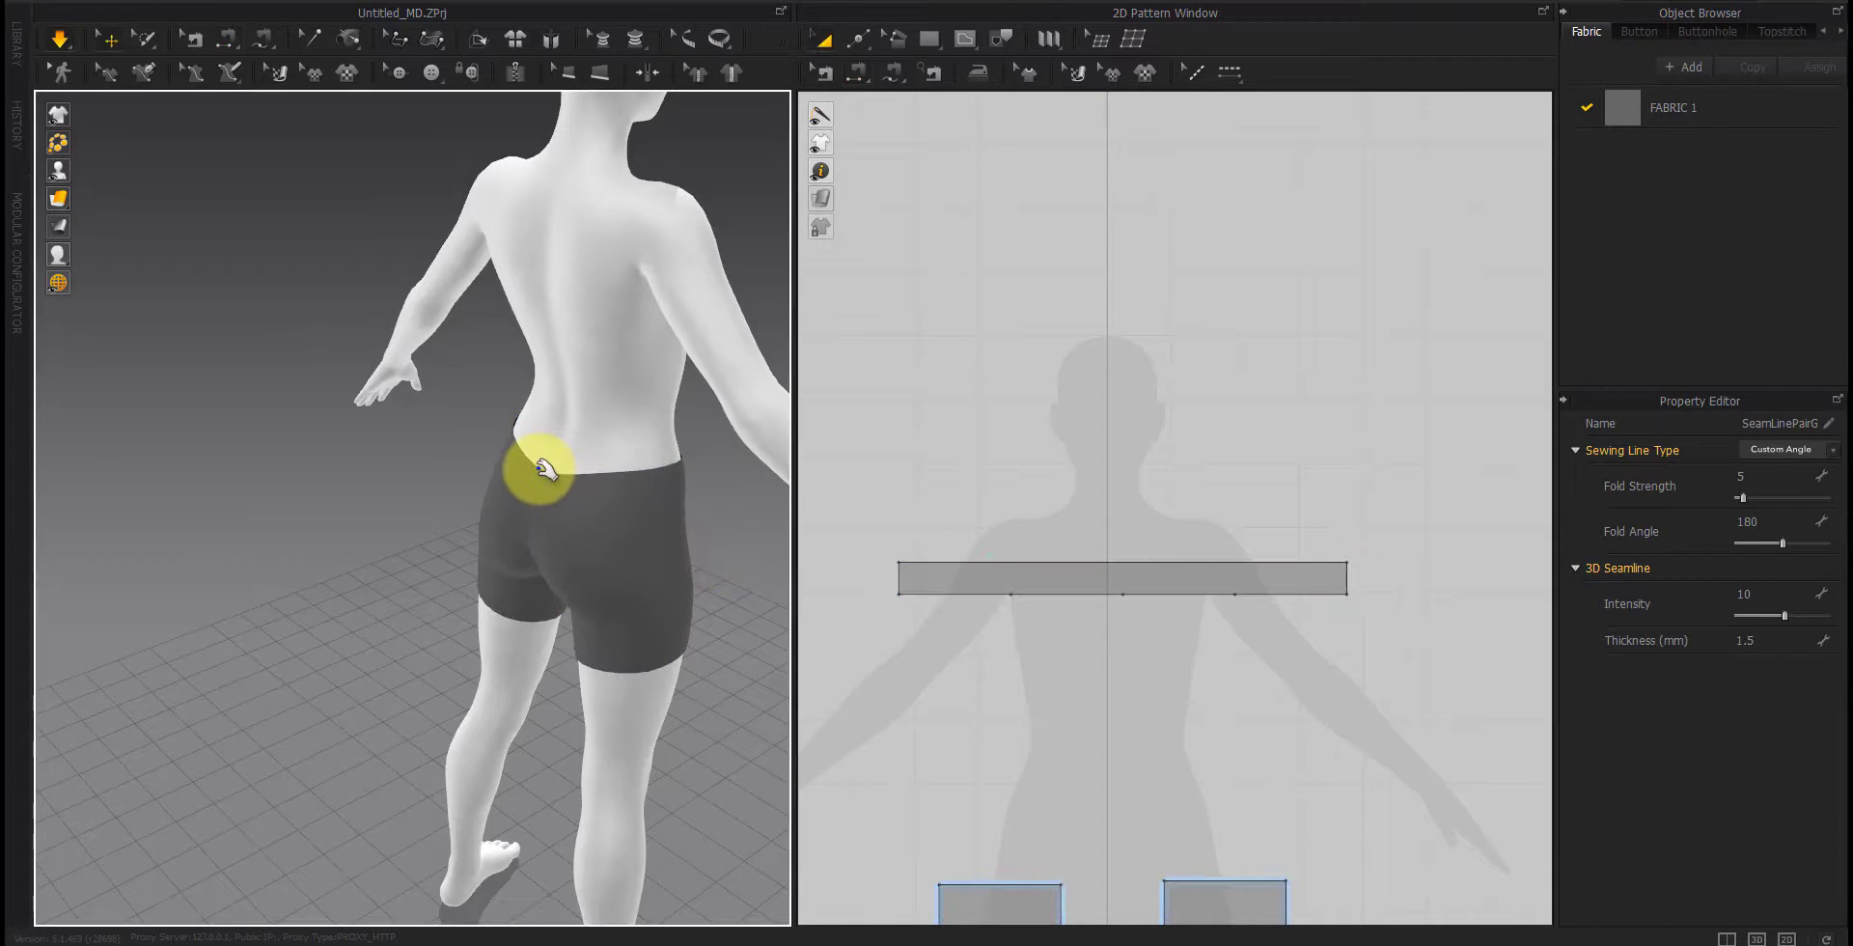
pyautogui.moveTo(539, 468); pyautogui.dragTo(618, 295)
pyautogui.moveTo(544, 550); pyautogui.dragTo(649, 522, button='right')
pyautogui.click(683, 567)
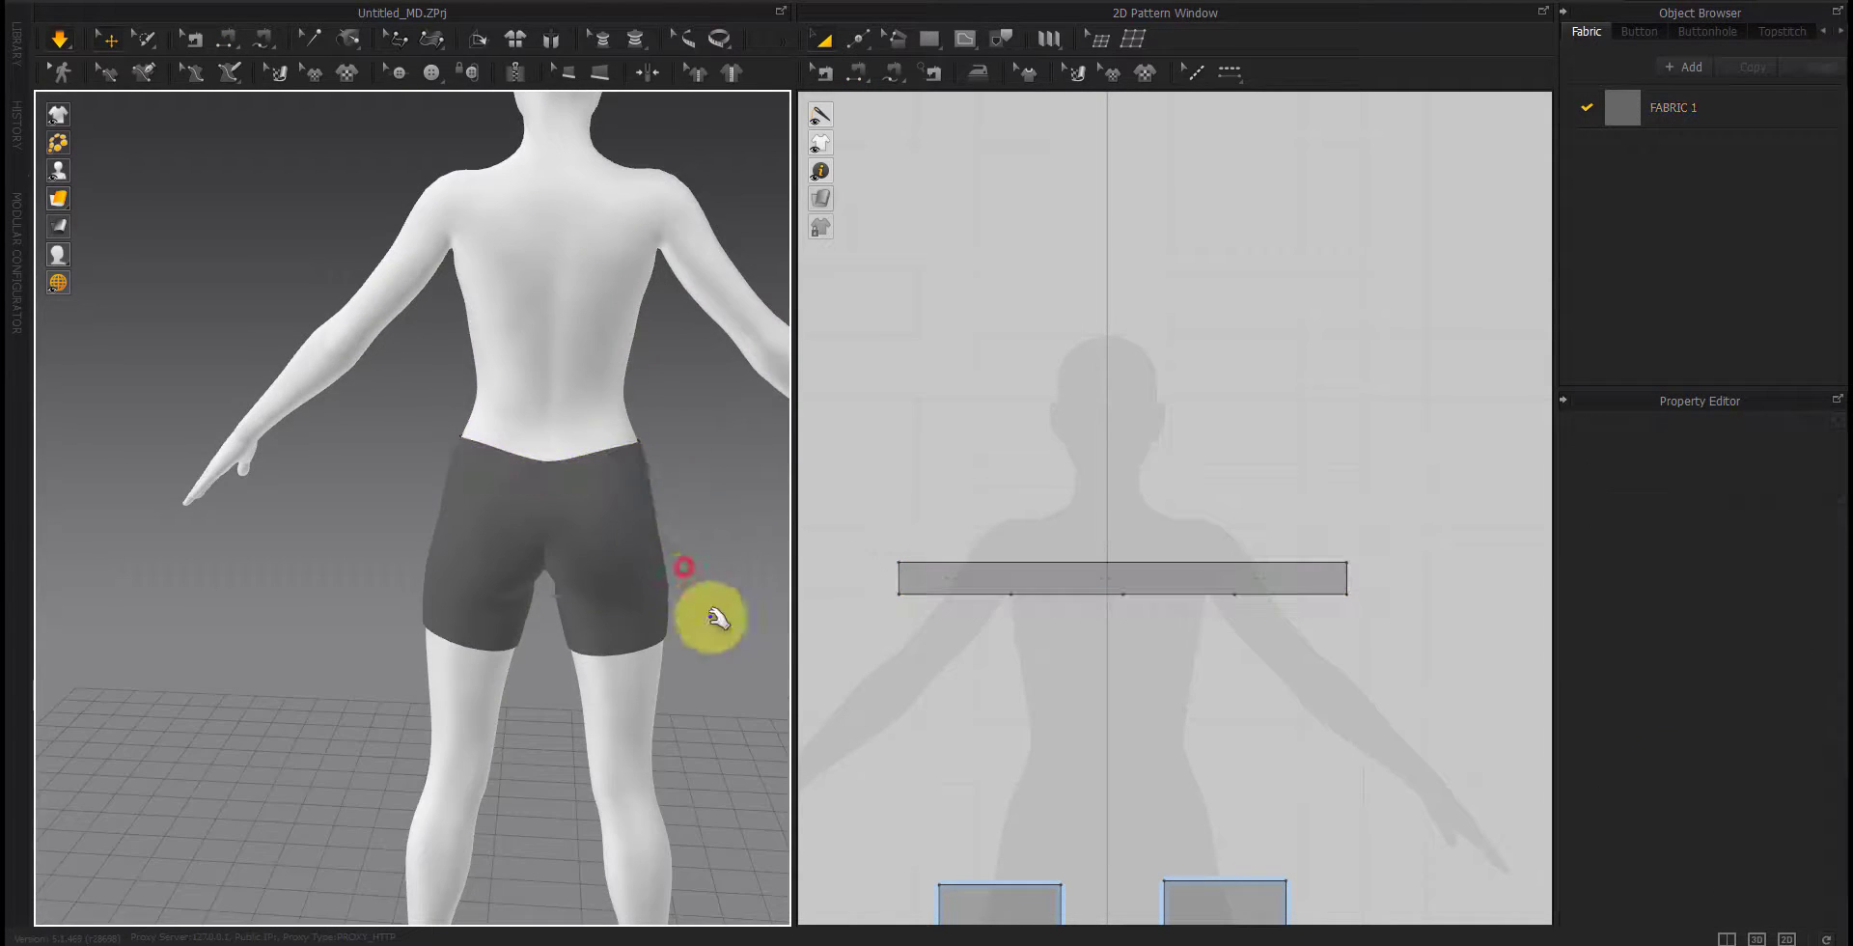
pyautogui.moveTo(712, 616); pyautogui.dragTo(293, 614, button='right')
pyautogui.moveTo(548, 686); pyautogui.dragTo(499, 707, button='middle')
# Step: Shorten the shorts by raising the hem edges of the front and back pieces 50 mm
pyautogui.scroll(-3, 1052, 775)
pyautogui.moveTo(1120, 823); pyautogui.dragTo(973, 523, button='middle')
pyautogui.press('n')
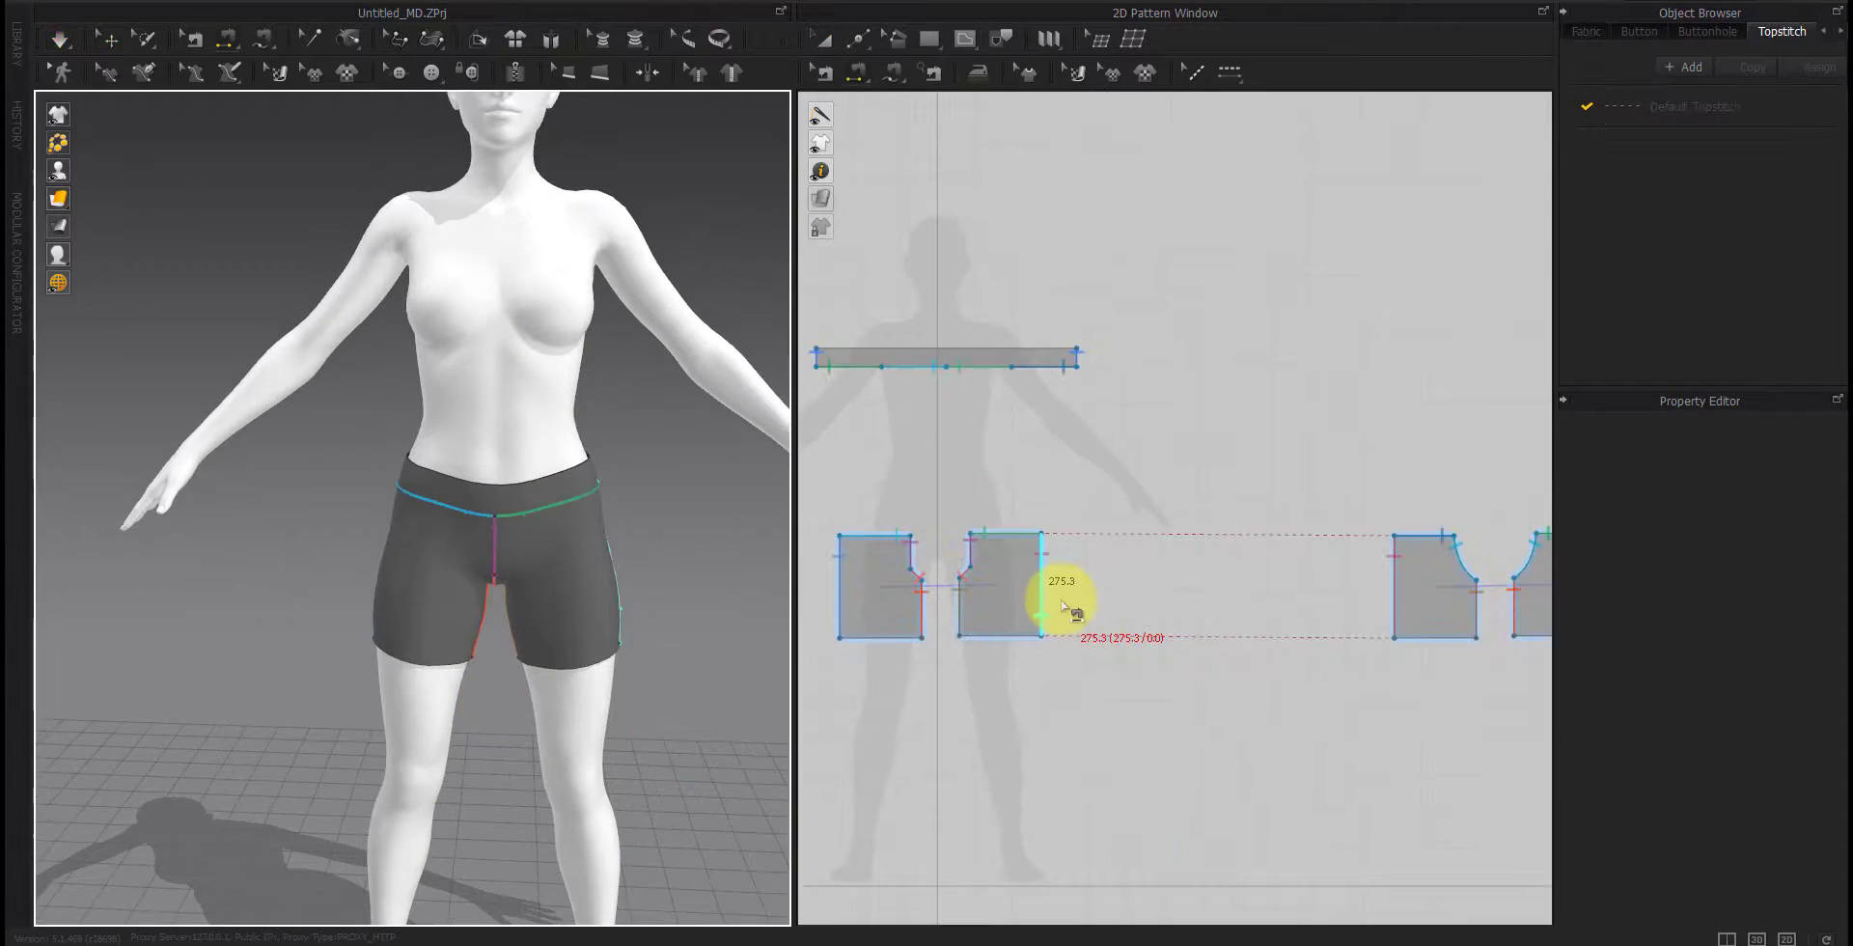
pyautogui.press('a')
pyautogui.scroll(-2, 1443, 688)
pyautogui.moveTo(960, 714); pyautogui.dragTo(992, 639)
pyautogui.scroll(5, 987, 658)
pyautogui.rightClick(995, 643)
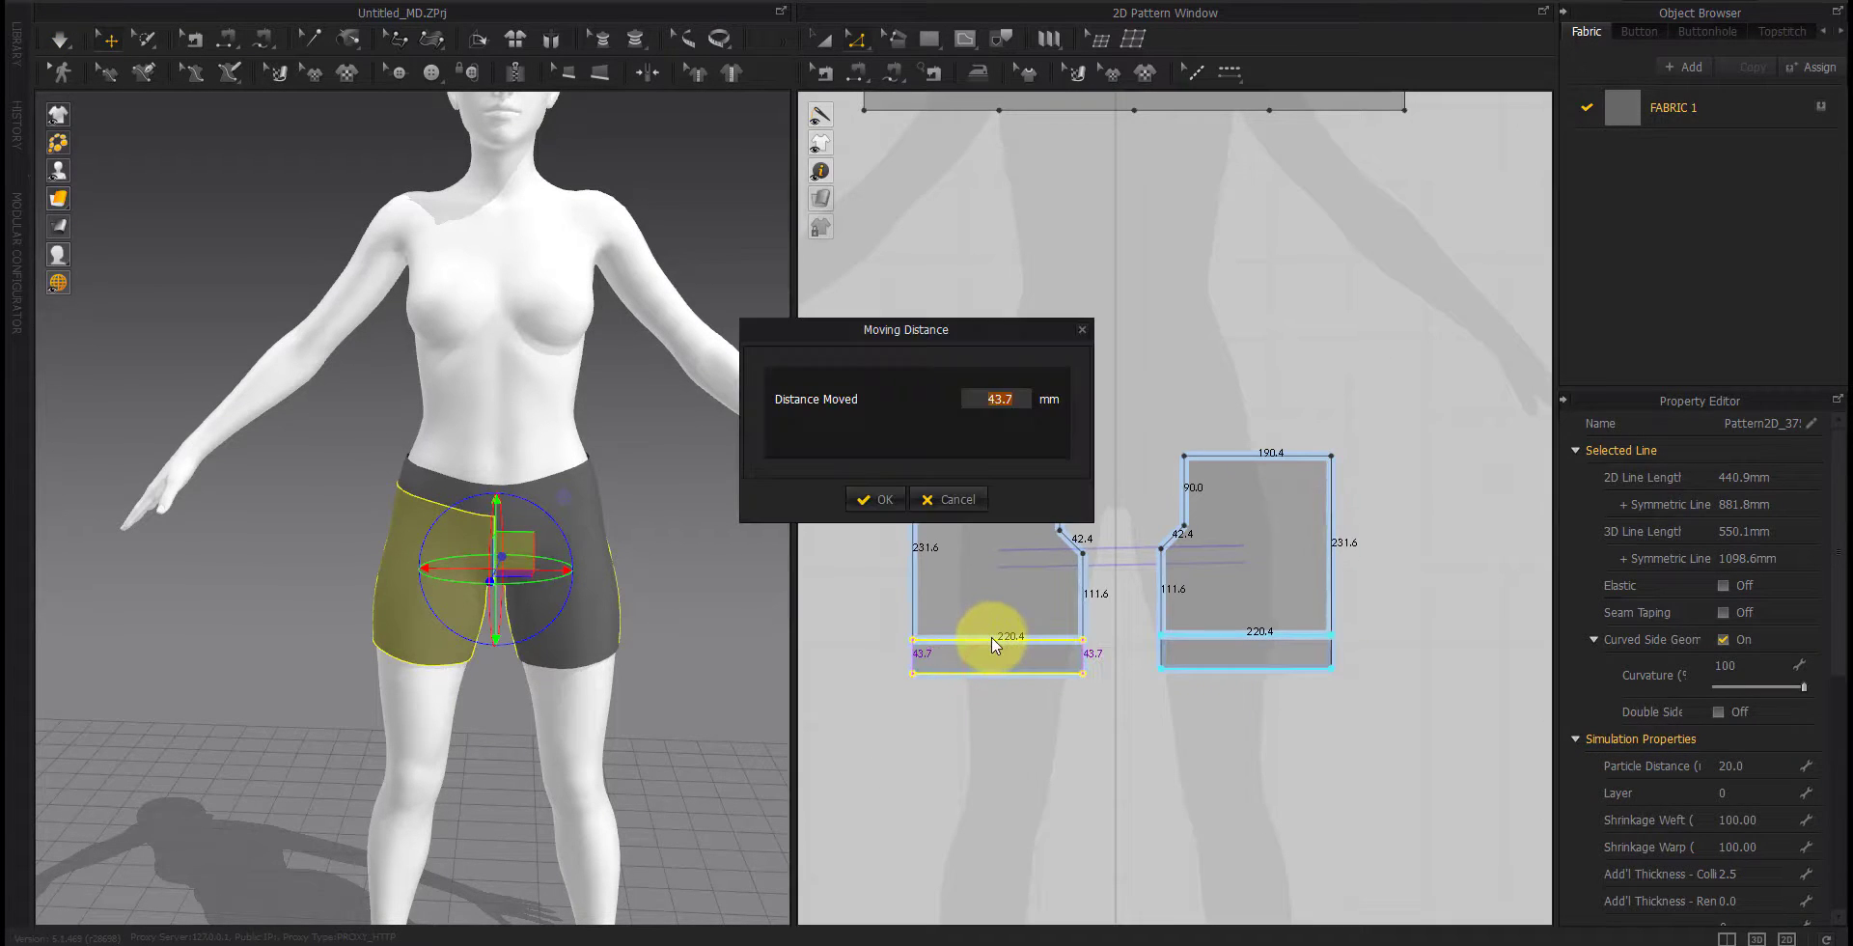
pyautogui.click(885, 499)
pyautogui.click(896, 704)
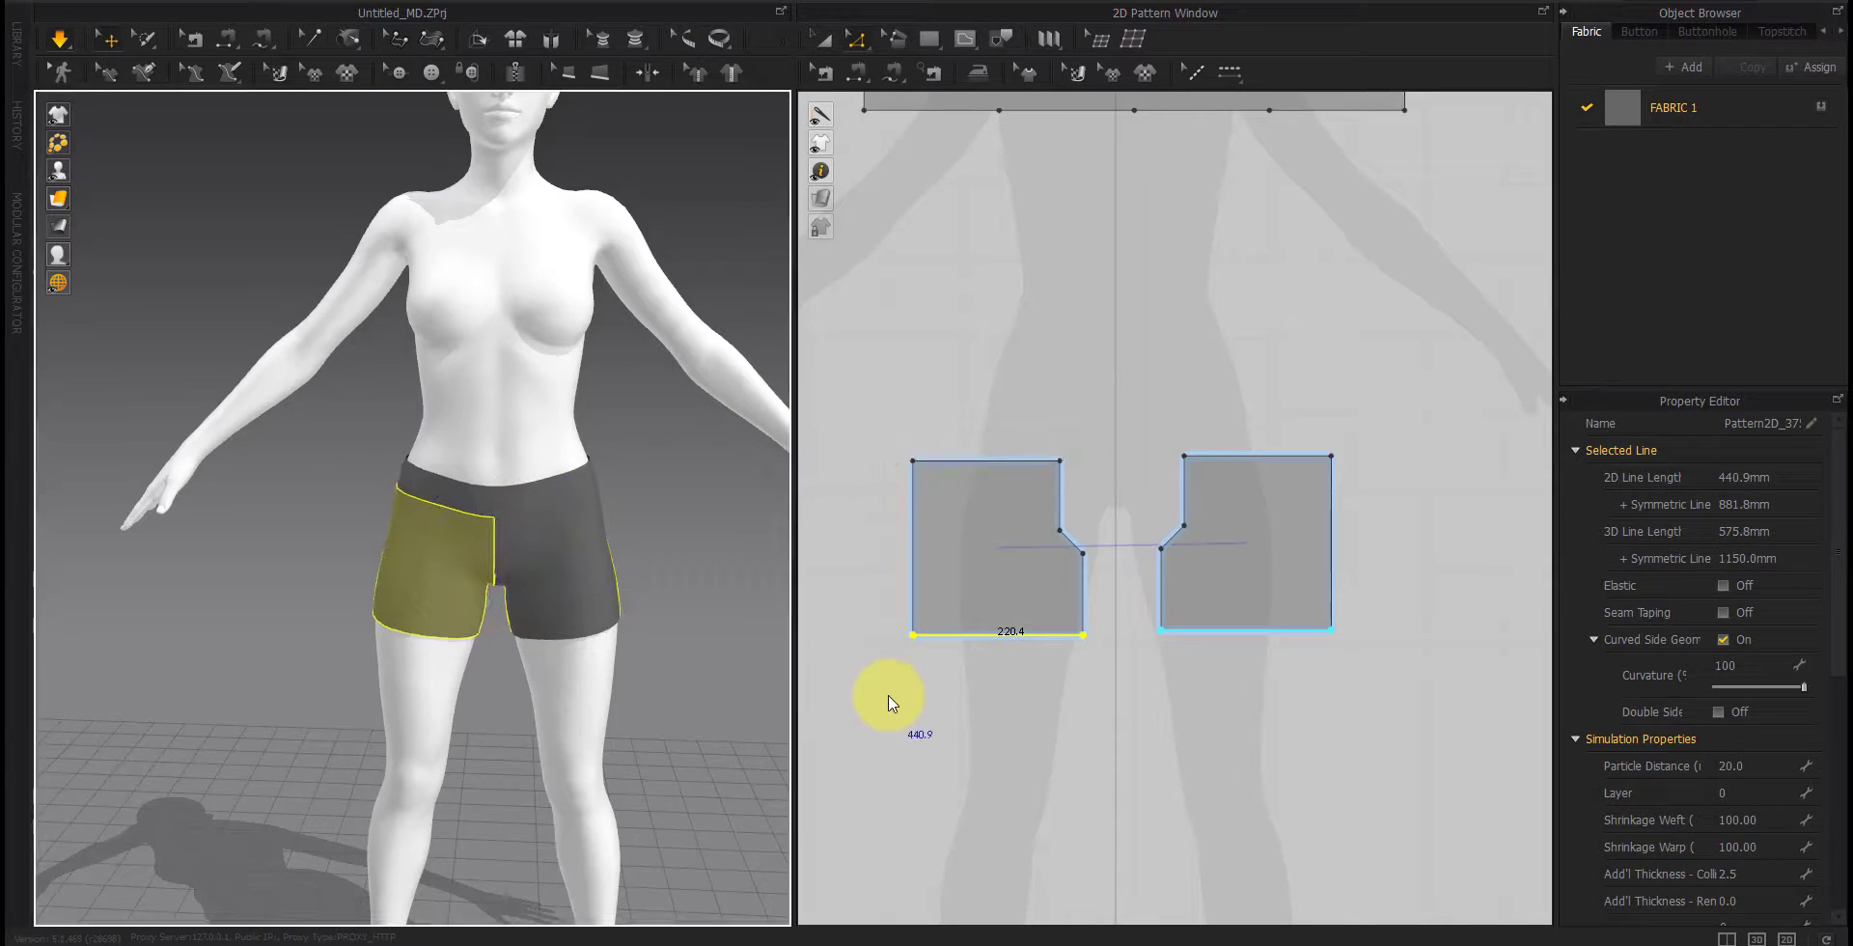
# Step: Simulate the shortened shorts and pull the waistband upward at the centre back
pyautogui.moveTo(385, 629); pyautogui.dragTo(681, 640, button='right')
pyautogui.scroll(-5, 1080, 646)
pyautogui.moveTo(1086, 637); pyautogui.dragTo(1041, 758, button='middle')
pyautogui.press('a')
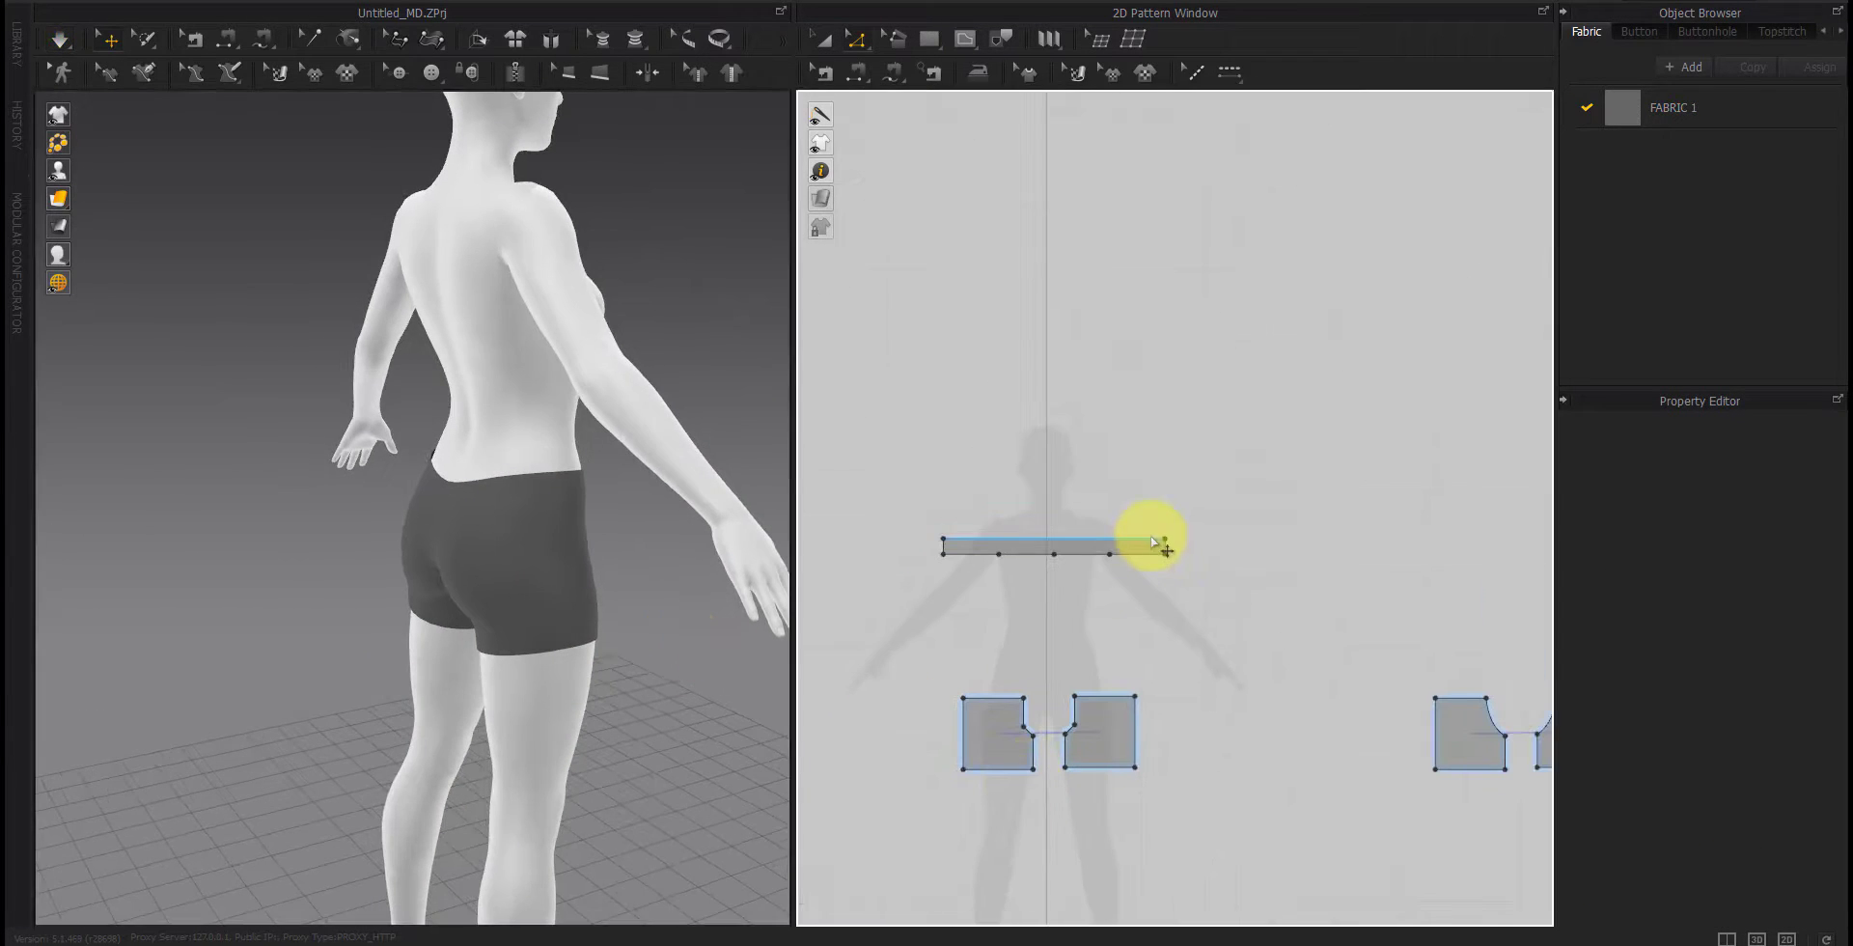
pyautogui.press('space')
pyautogui.moveTo(474, 652); pyautogui.dragTo(582, 657, button='right')
pyautogui.moveTo(494, 492); pyautogui.dragTo(555, 524, button='right')
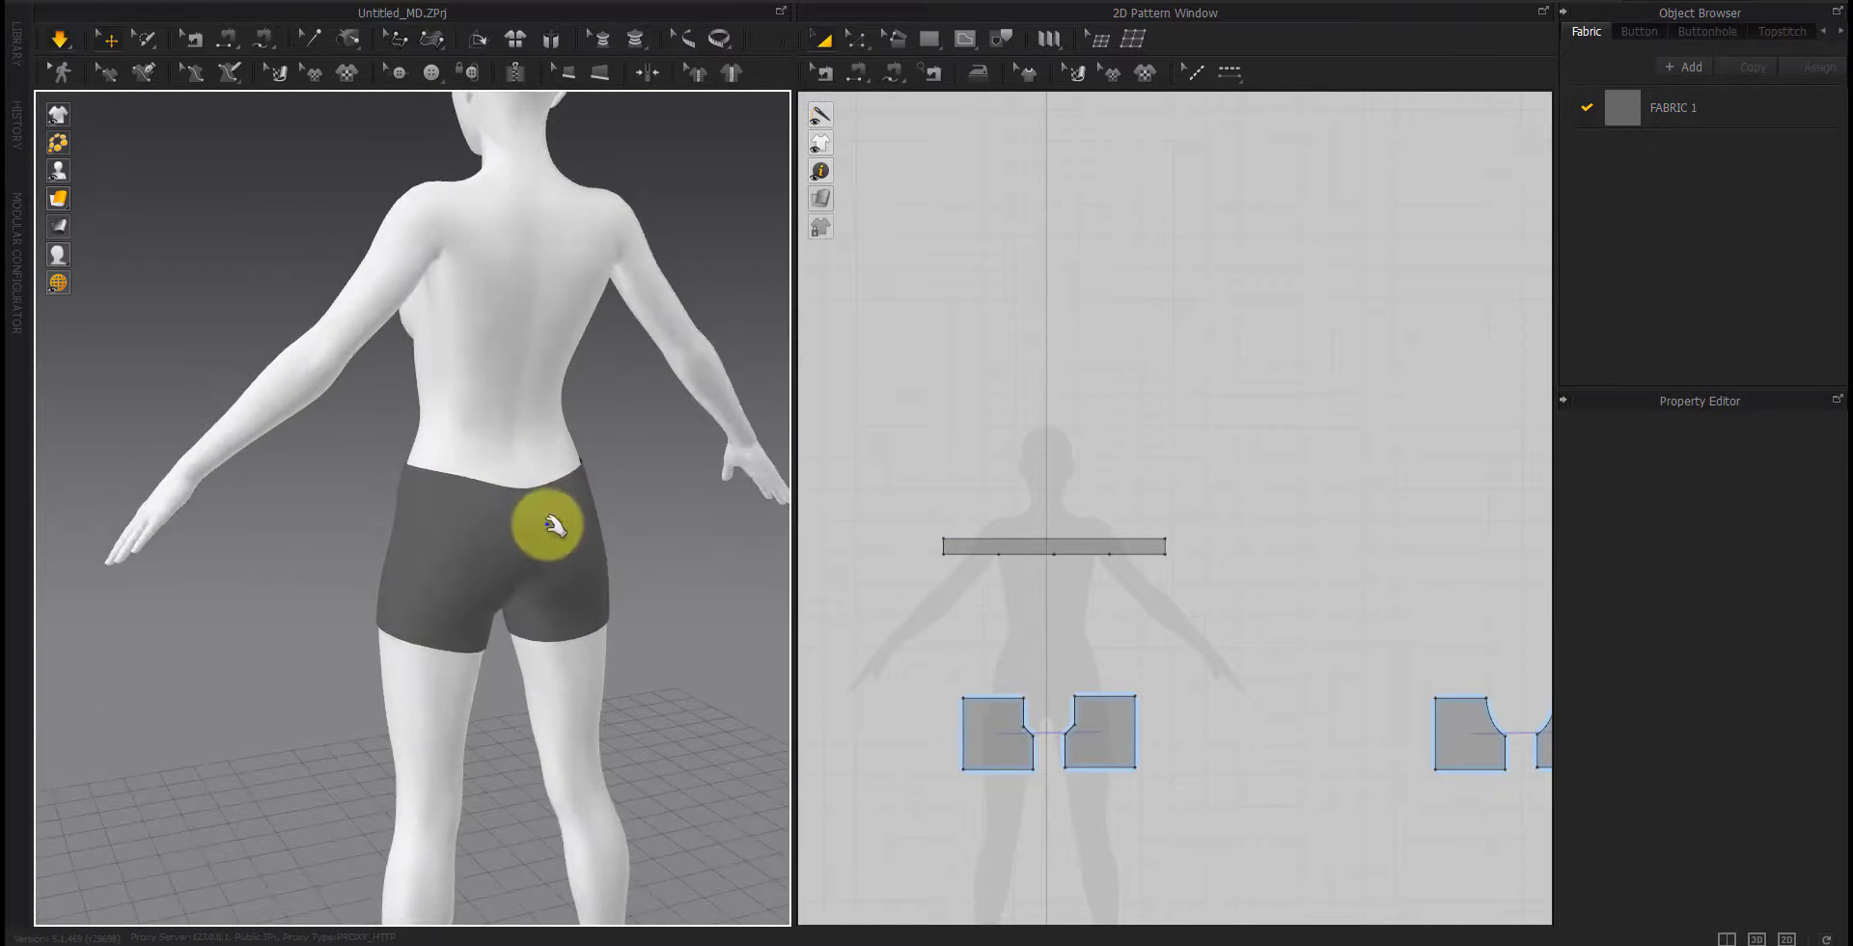
pyautogui.moveTo(529, 489); pyautogui.dragTo(544, 276)
pyautogui.press('space')
pyautogui.moveTo(623, 724); pyautogui.dragTo(505, 707, button='middle')
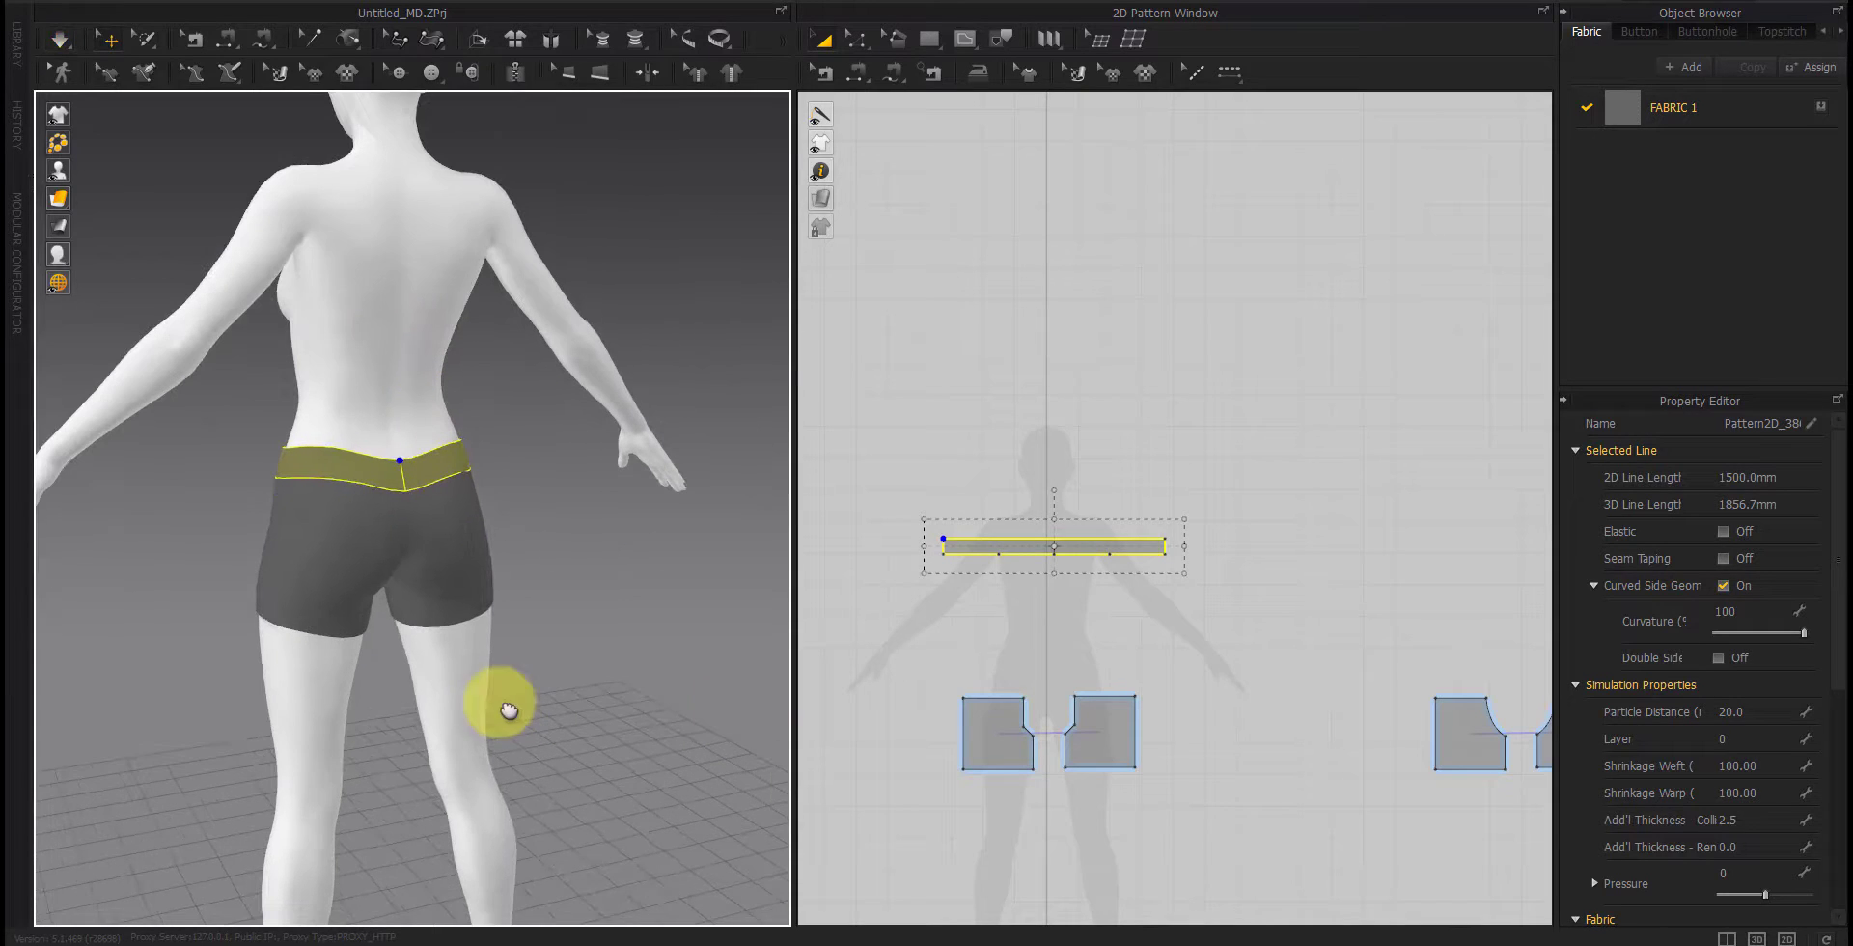
# Step: Raise the top edges of the back shorts pieces 30 mm and pull the waistband up in the simulation
pyautogui.moveTo(1452, 741); pyautogui.dragTo(1107, 738, button='middle')
pyautogui.press('z')
pyautogui.click(1119, 693)
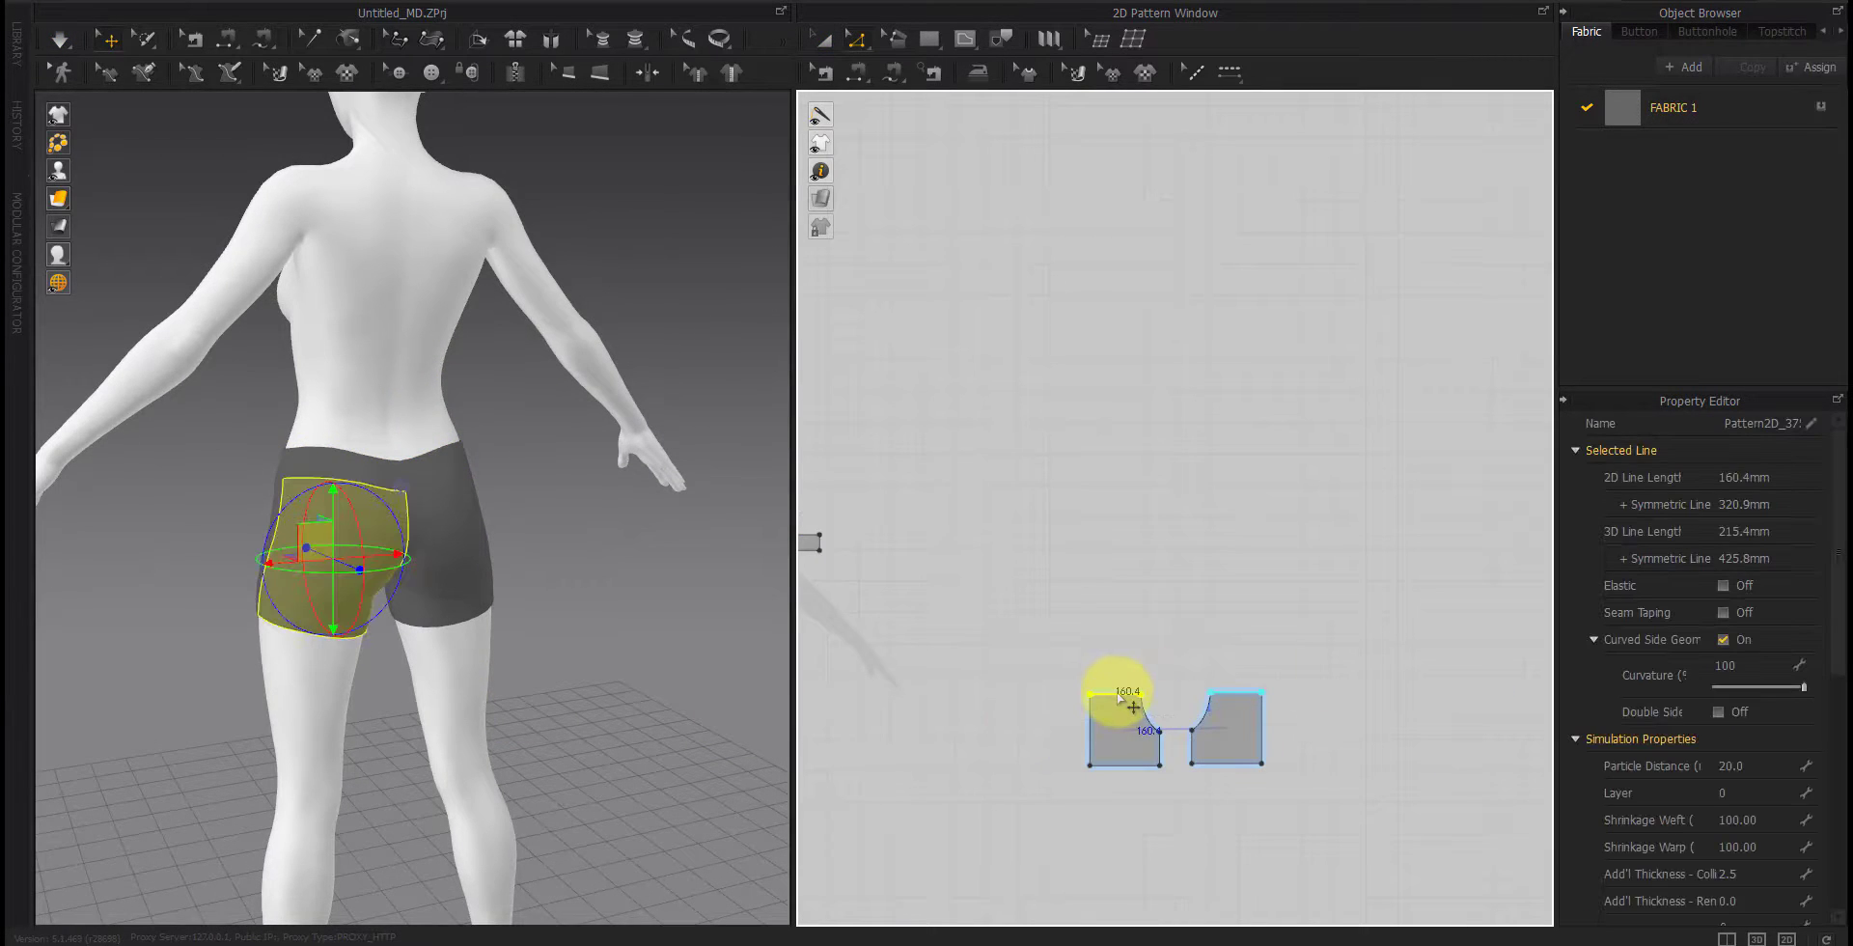
pyautogui.moveTo(1134, 692); pyautogui.dragTo(1123, 673)
pyautogui.rightClick(1123, 673)
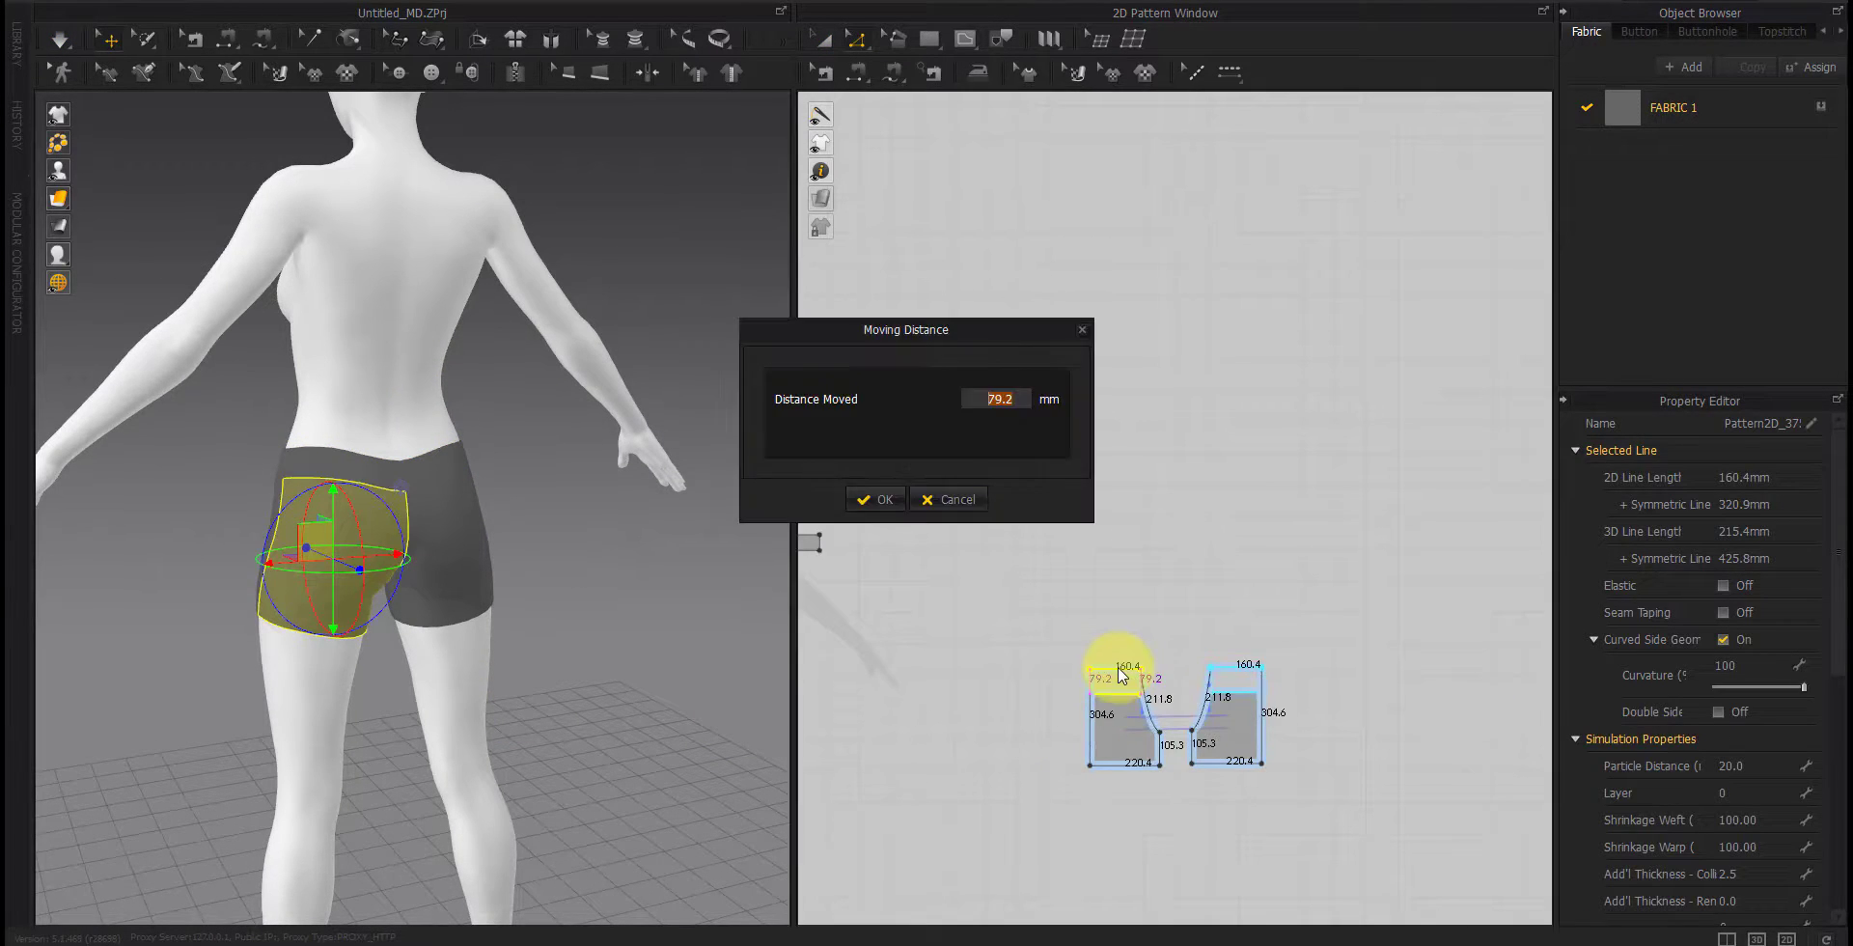
pyautogui.write('20')
pyautogui.press('Return')
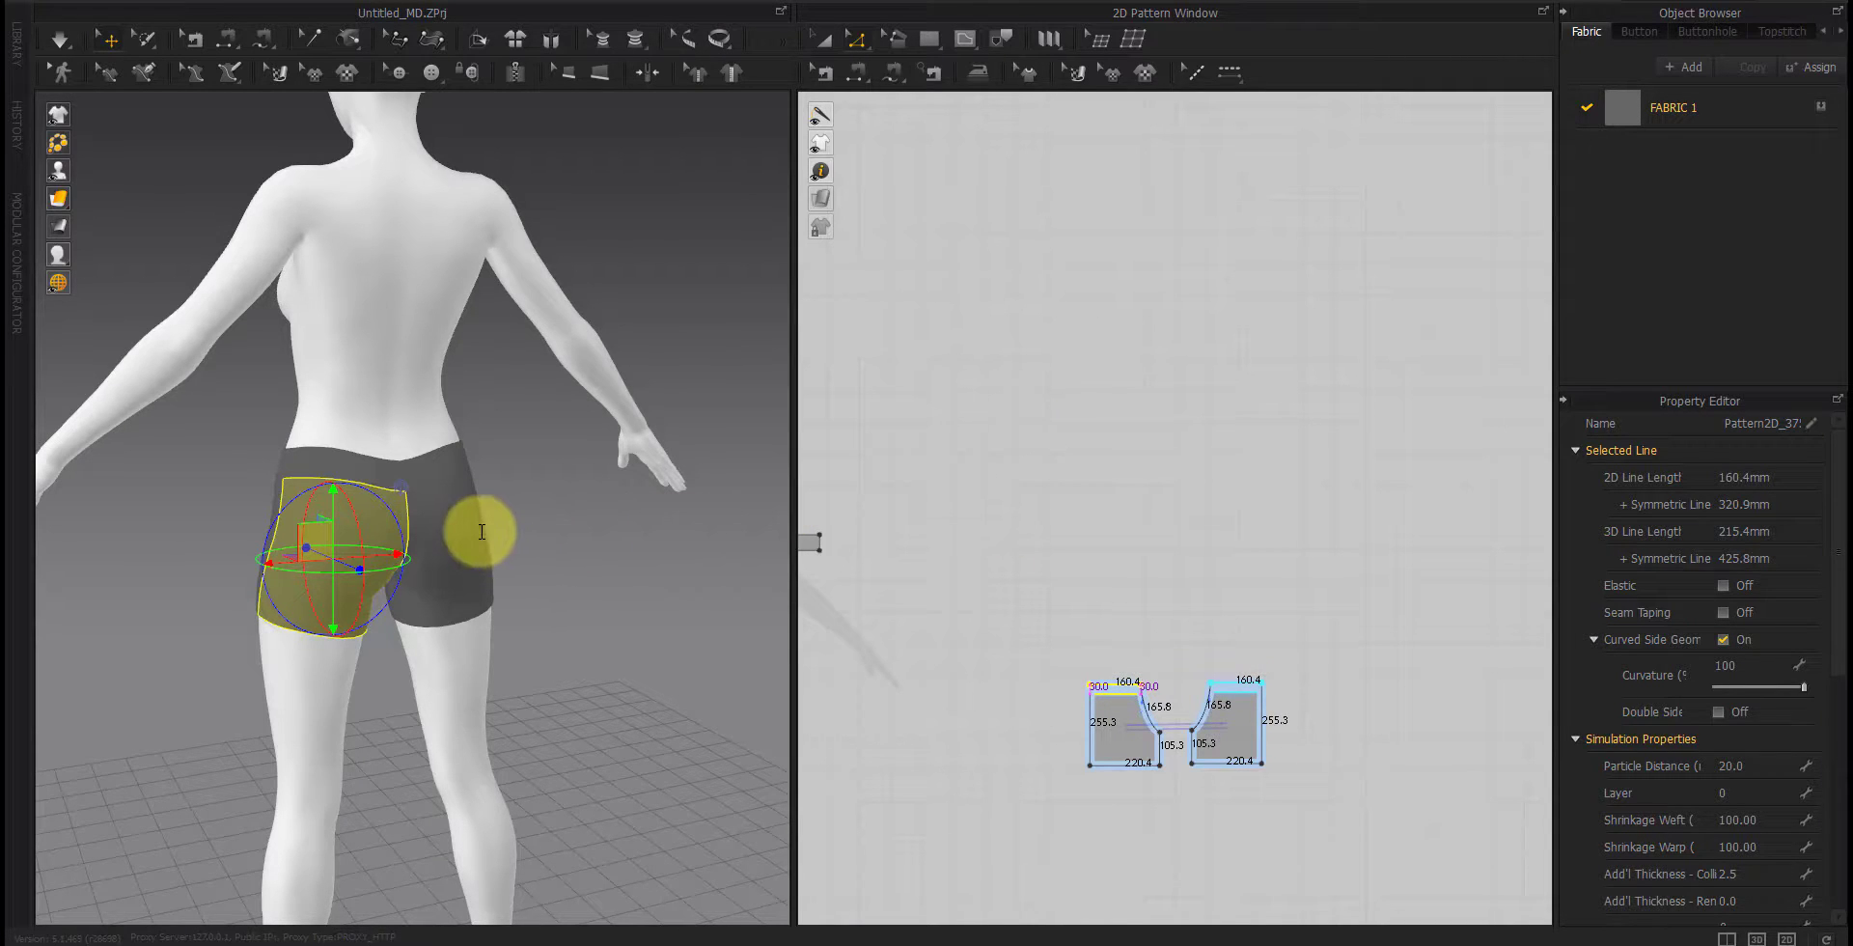
pyautogui.click(402, 462)
pyautogui.moveTo(427, 291); pyautogui.dragTo(427, 261)
# Step: Raise the back pieces' top edges by another 30 mm, simulate, and tug the back of the waistband upward
pyautogui.scroll(7, 1170, 708)
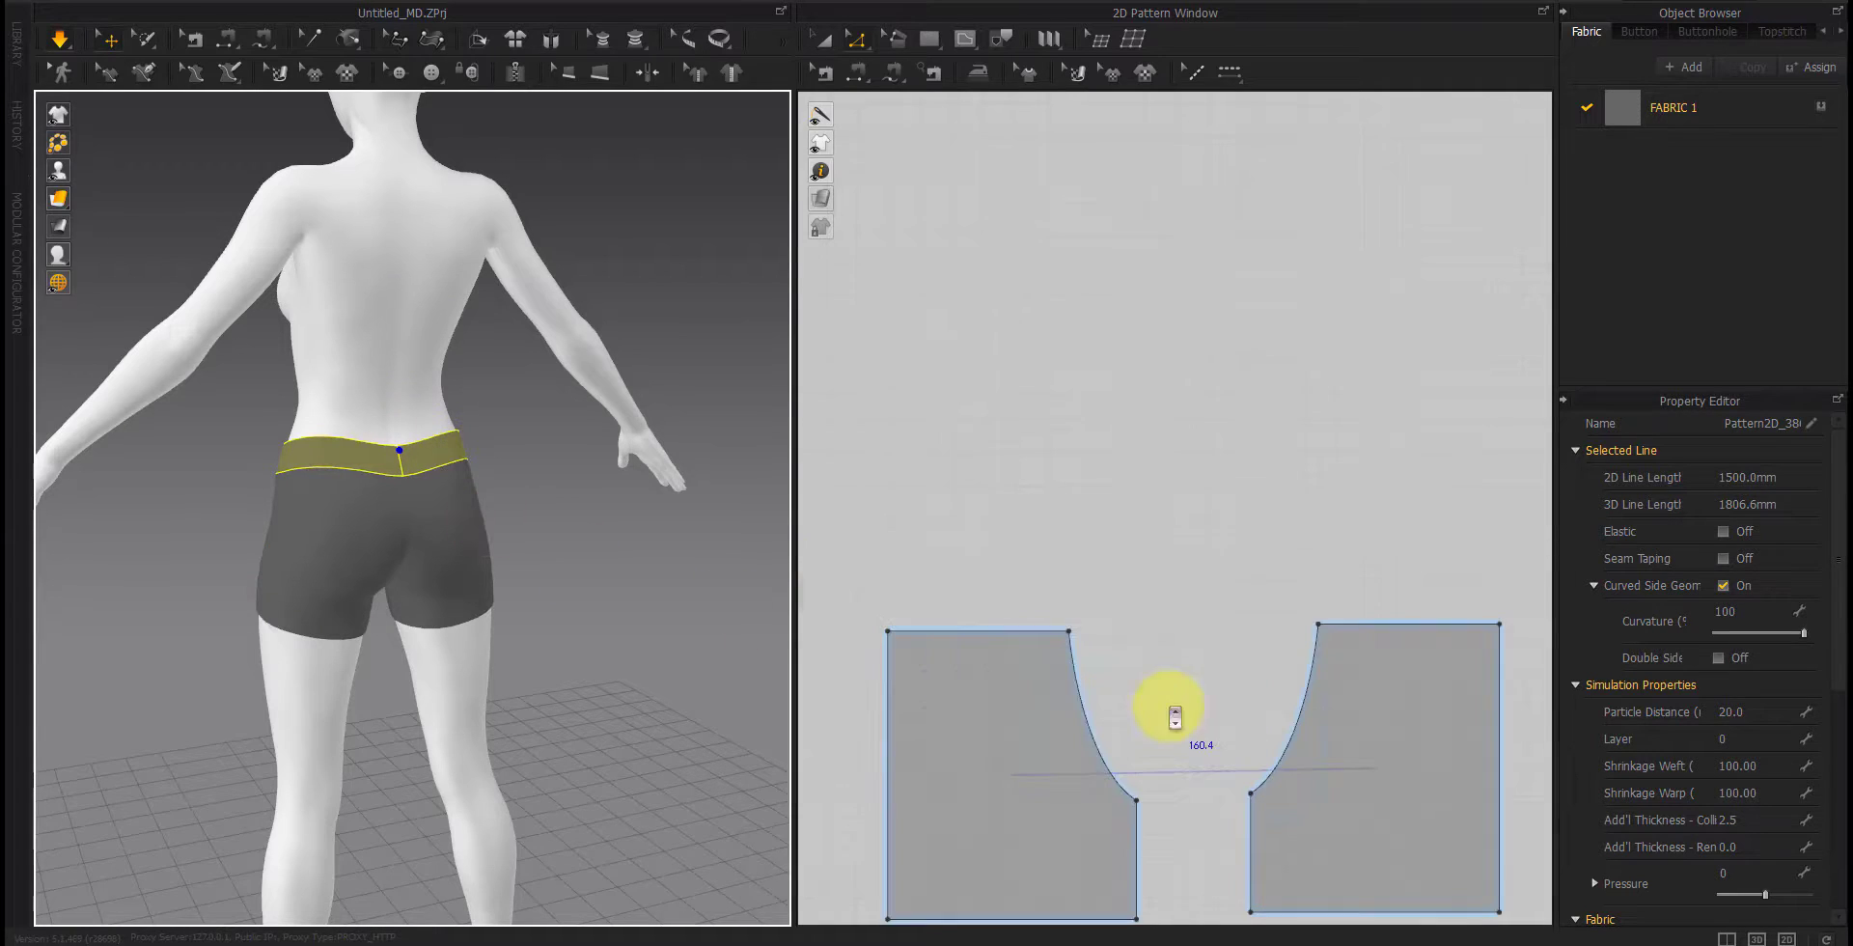
pyautogui.scroll(-3, 1174, 710)
pyautogui.moveTo(1174, 711); pyautogui.dragTo(1066, 606, button='middle')
pyautogui.press('space')
pyautogui.click(1272, 526)
pyautogui.click(971, 566)
pyautogui.moveTo(971, 566); pyautogui.dragTo(967, 522)
pyautogui.rightClick(967, 522)
pyautogui.write('30')
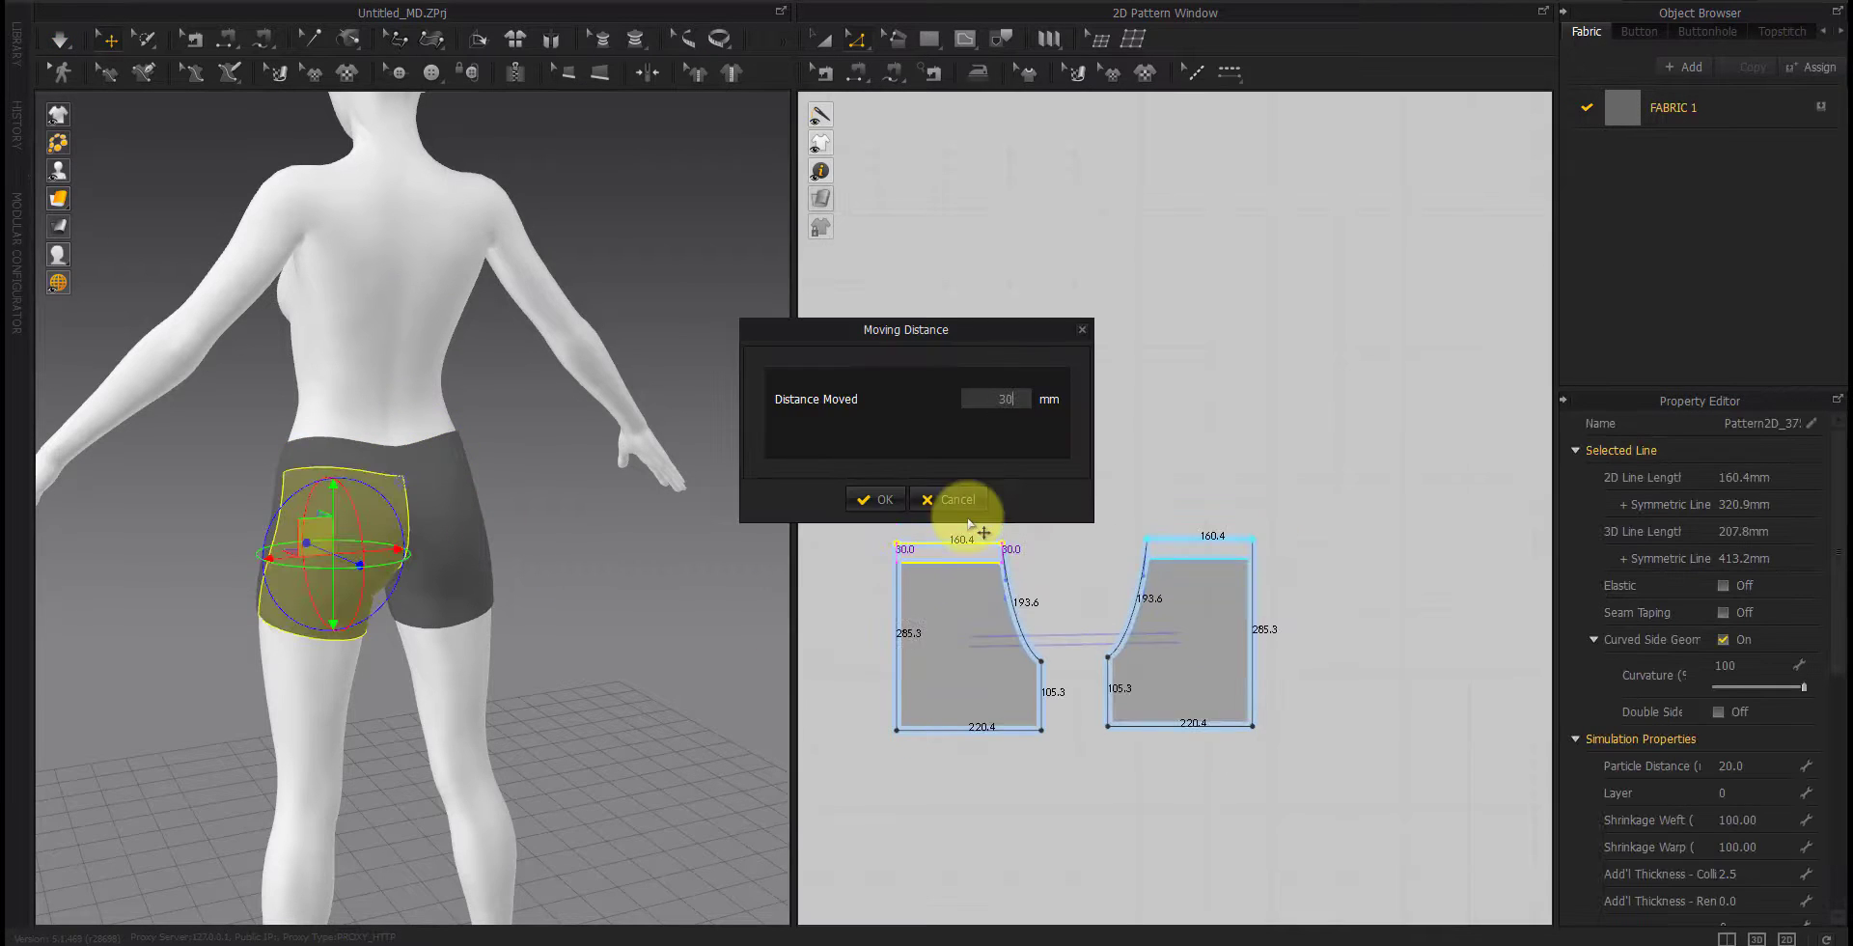
pyautogui.press('Return')
pyautogui.press('space')
pyautogui.click(422, 447)
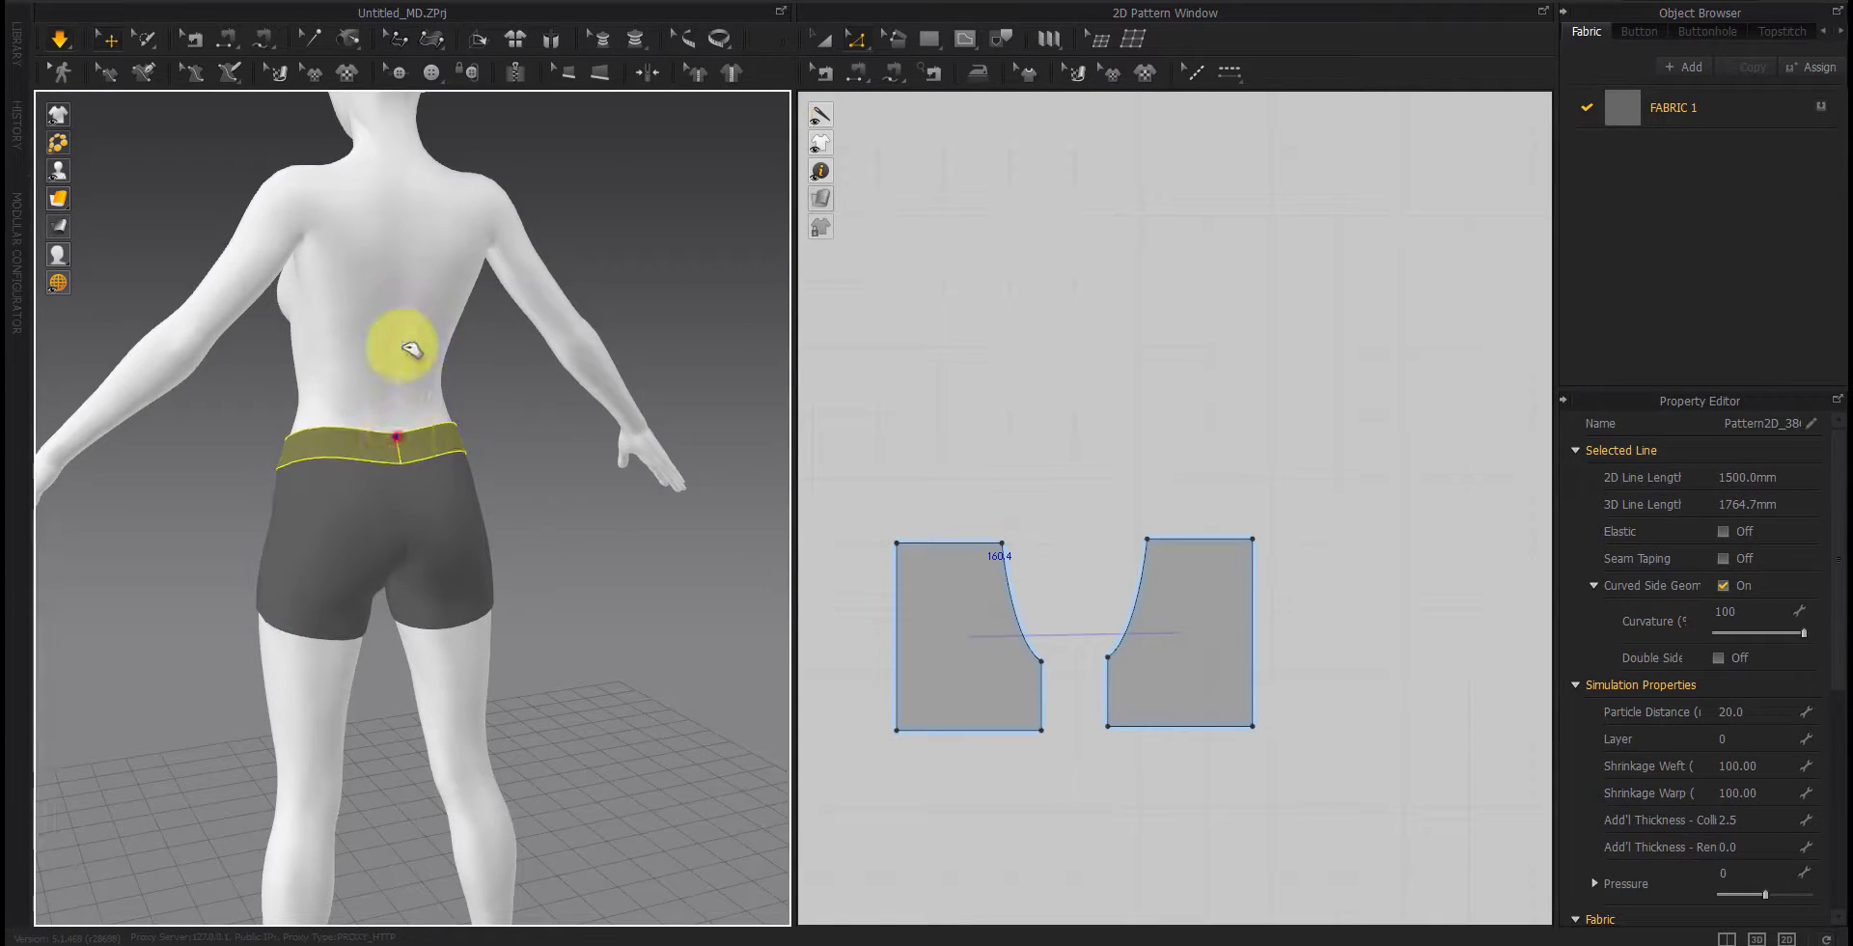
# Step: Extend the back pieces' top edges upward a third time by 30 mm and settle the waistband around the waist
pyautogui.moveTo(1311, 524); pyautogui.dragTo(858, 584)
pyautogui.moveTo(943, 543); pyautogui.dragTo(947, 506)
pyautogui.rightClick(946, 505)
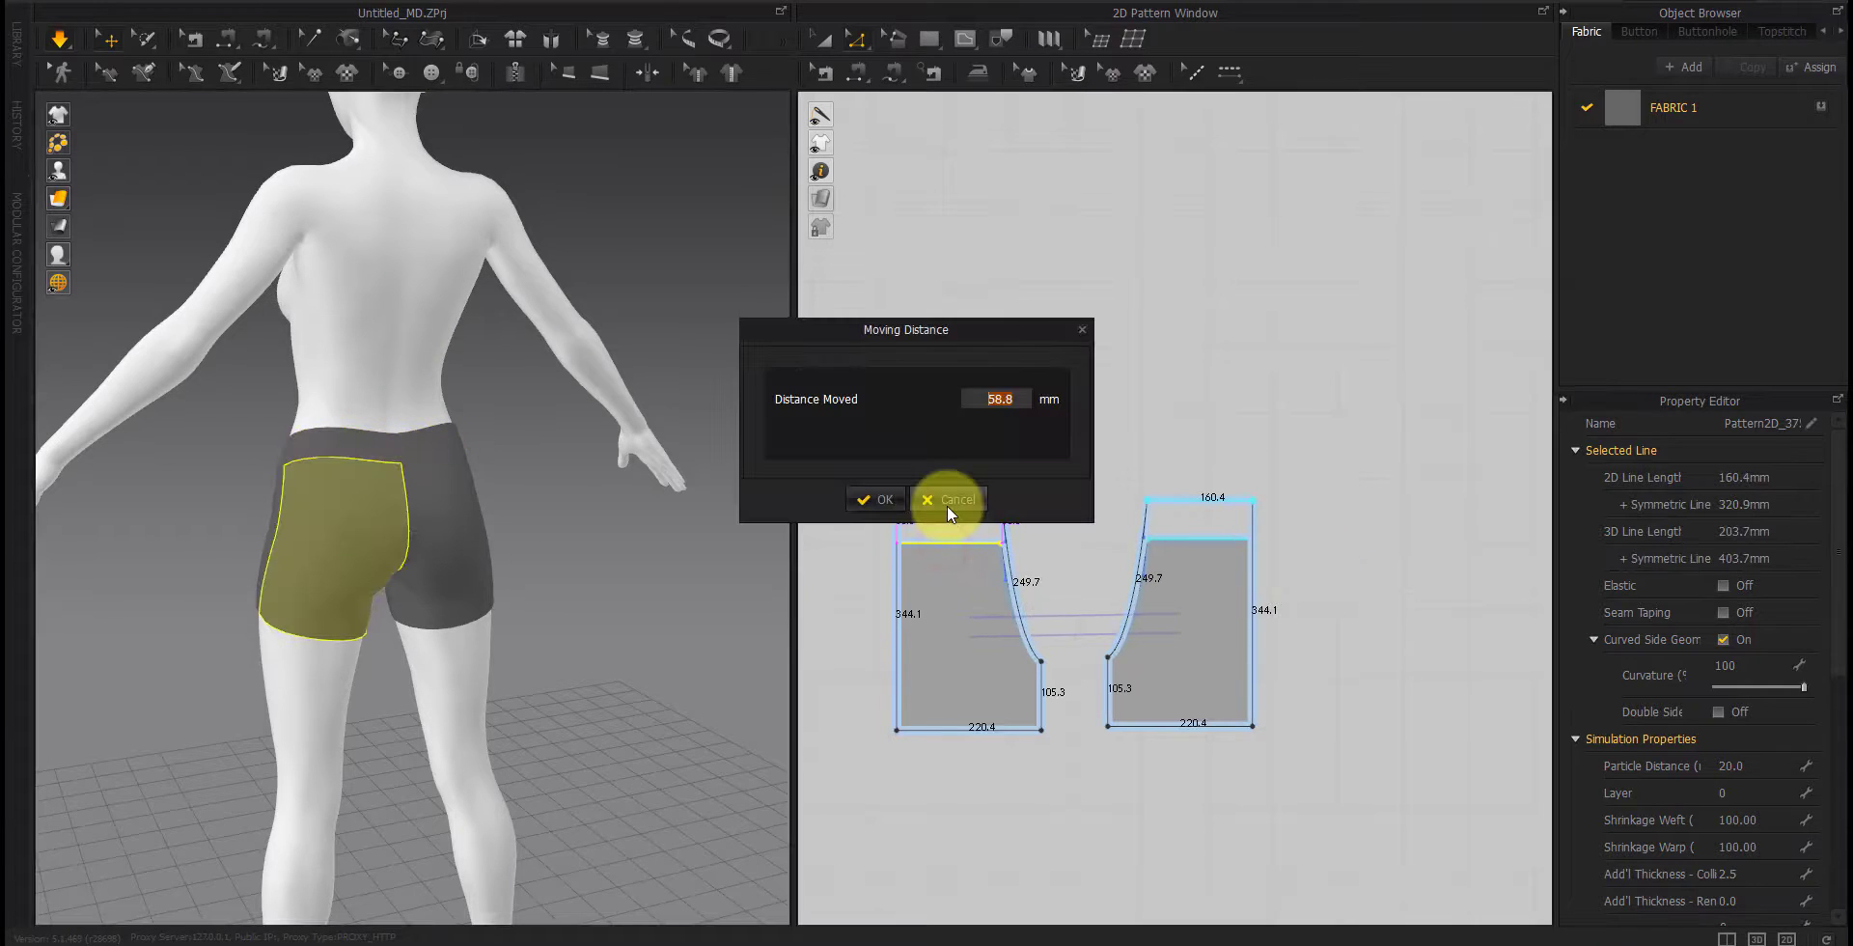
pyautogui.write('3')
pyautogui.click(946, 506)
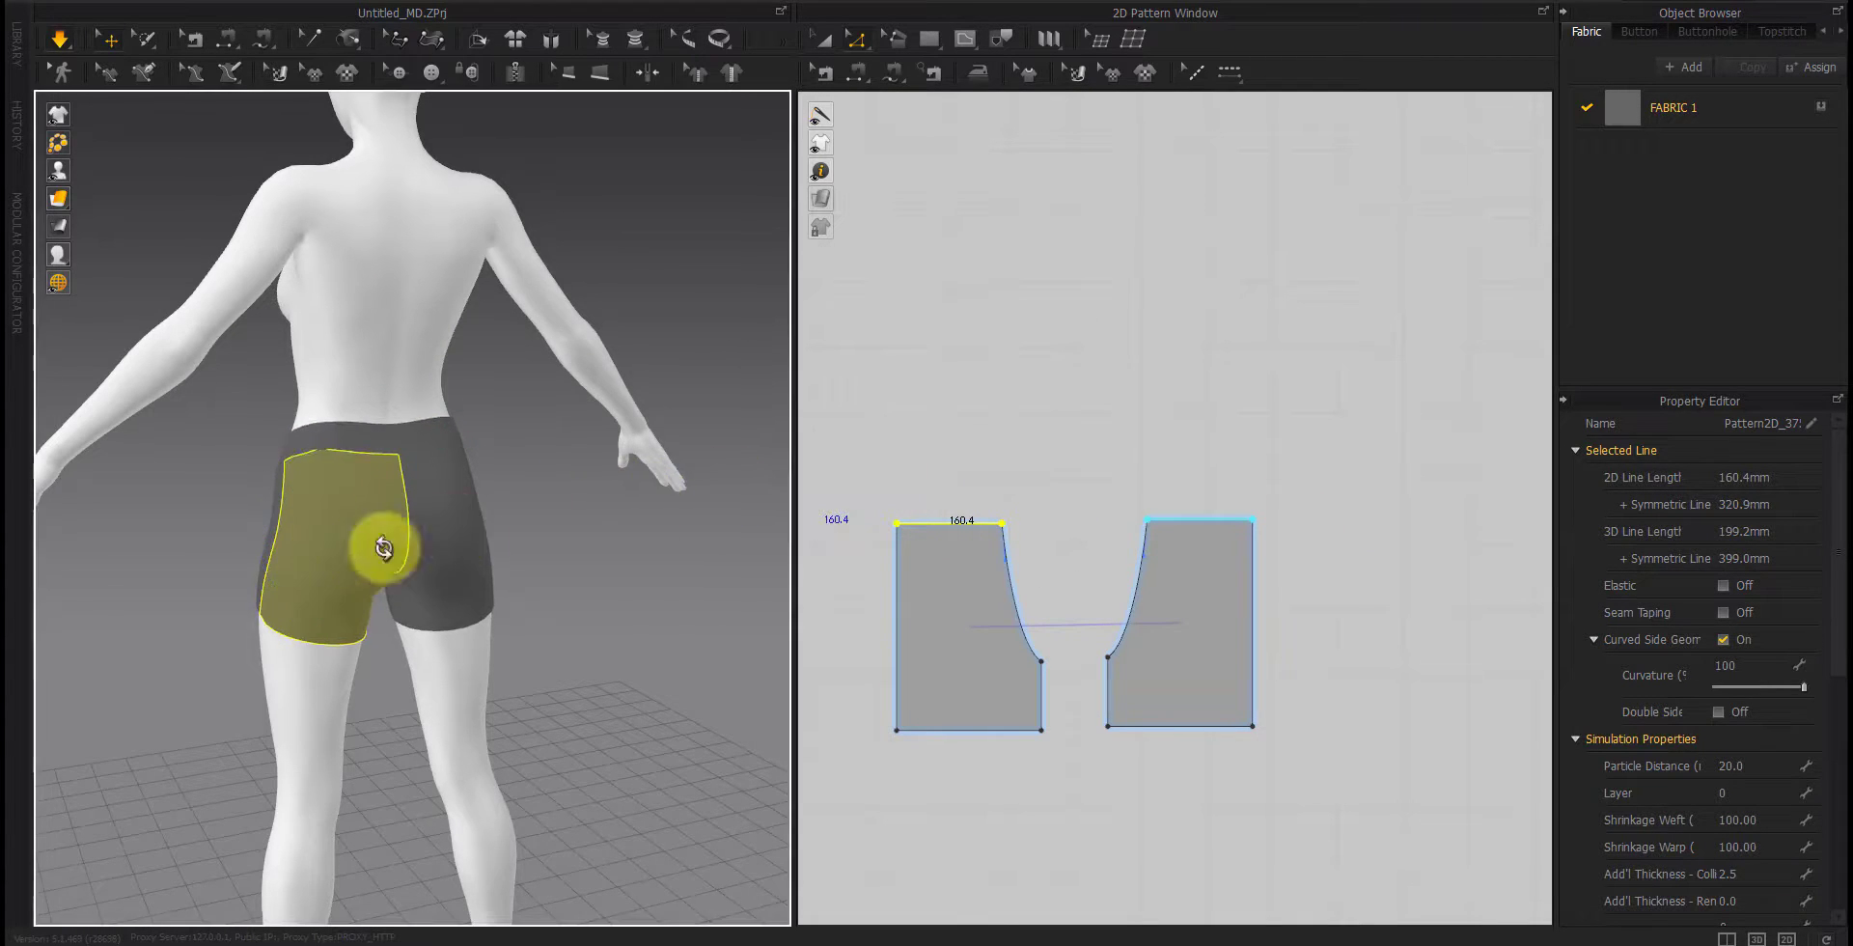
pyautogui.moveTo(385, 550); pyautogui.dragTo(385, 426, button='right')
pyautogui.click(385, 426)
pyautogui.moveTo(281, 615); pyautogui.dragTo(281, 455, button='right')
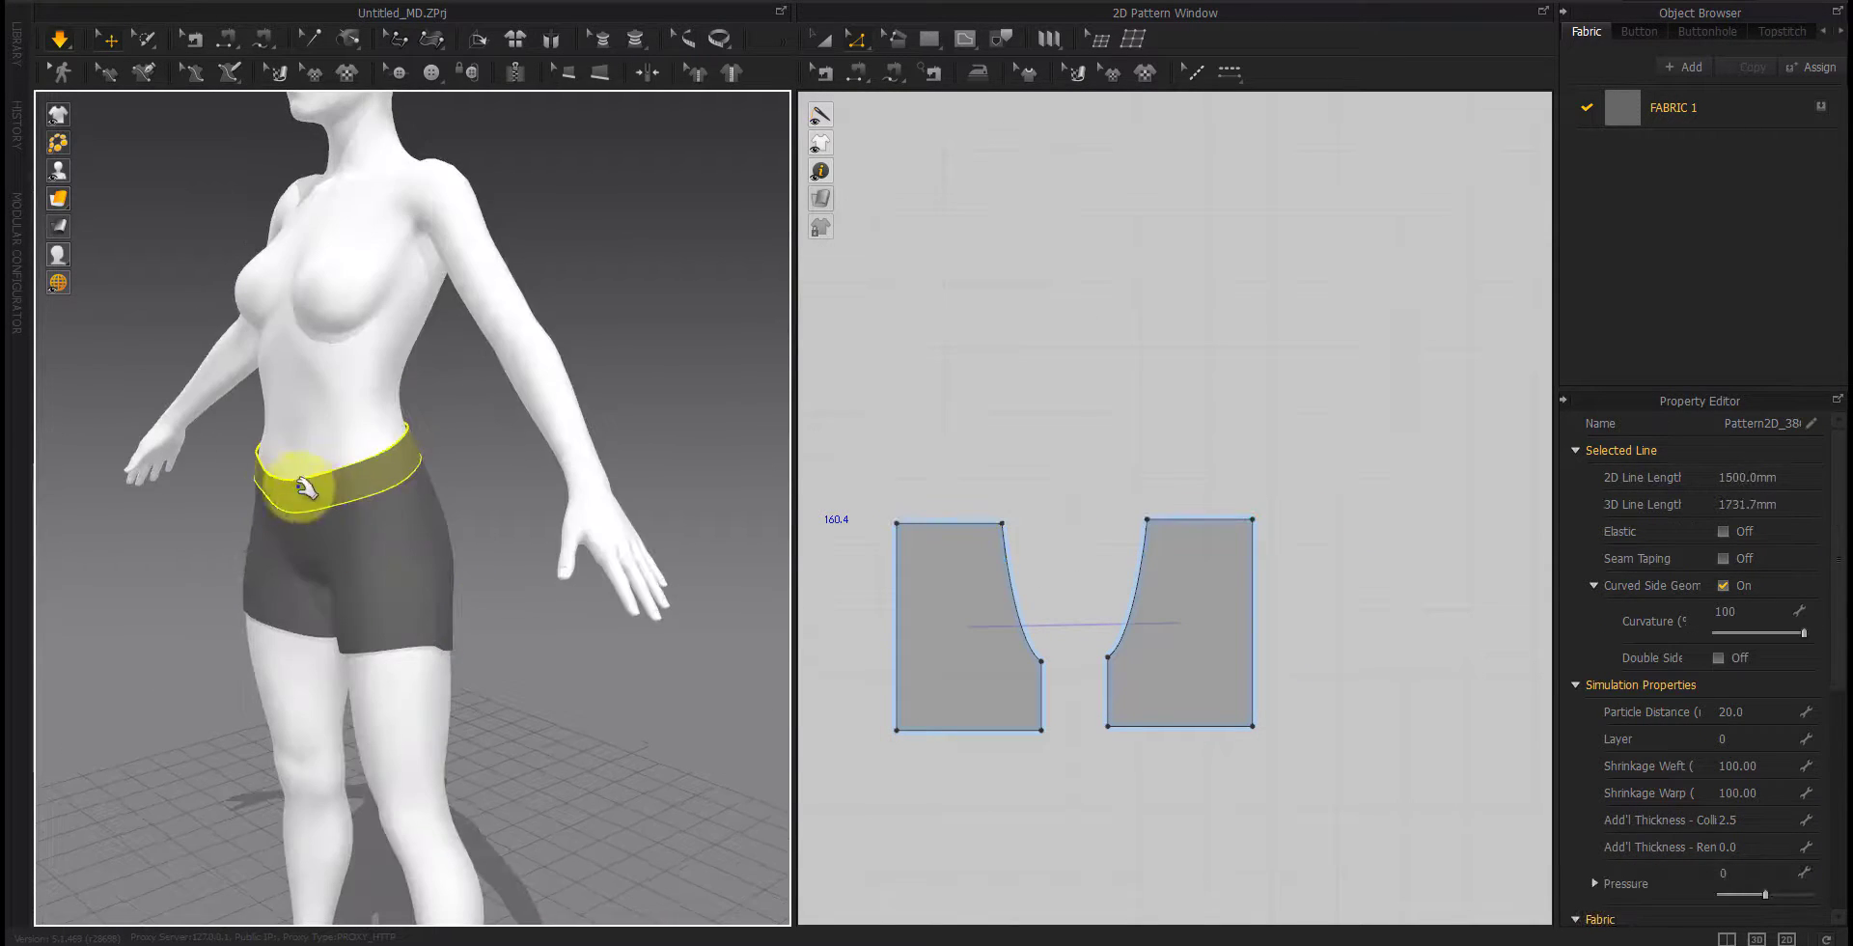
# Step: Pull the waistband into place at the front and back of the waist in the simulation
pyautogui.moveTo(309, 308); pyautogui.dragTo(289, 480)
pyautogui.moveTo(435, 558); pyautogui.dragTo(372, 463, button='right')
pyautogui.moveTo(372, 456); pyautogui.dragTo(394, 376)
pyautogui.moveTo(387, 551); pyautogui.dragTo(513, 641, button='right')
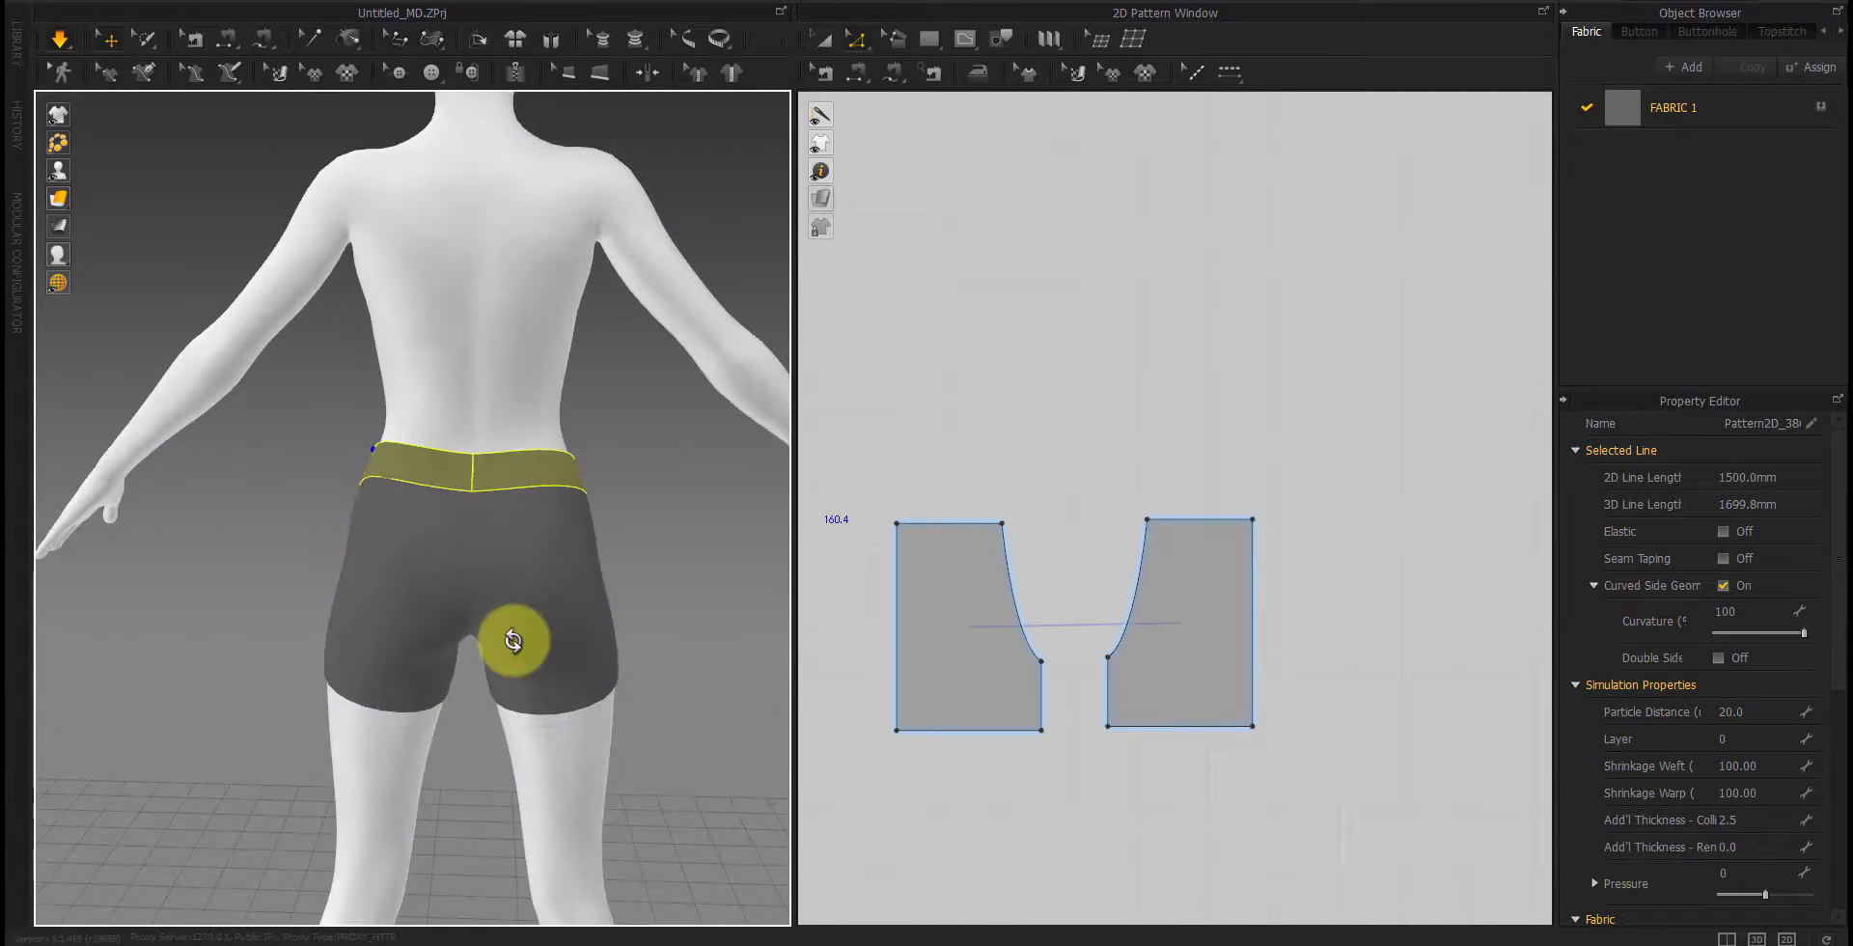
# Step: Lower the top edges of the back shorts pieces by 20 mm and tug the front of the waistband upward in the simulation
pyautogui.moveTo(1294, 487)
pyautogui.mouseDown()
pyautogui.moveTo(873, 545)
pyautogui.moveTo(936, 536)
pyautogui.mouseUp()
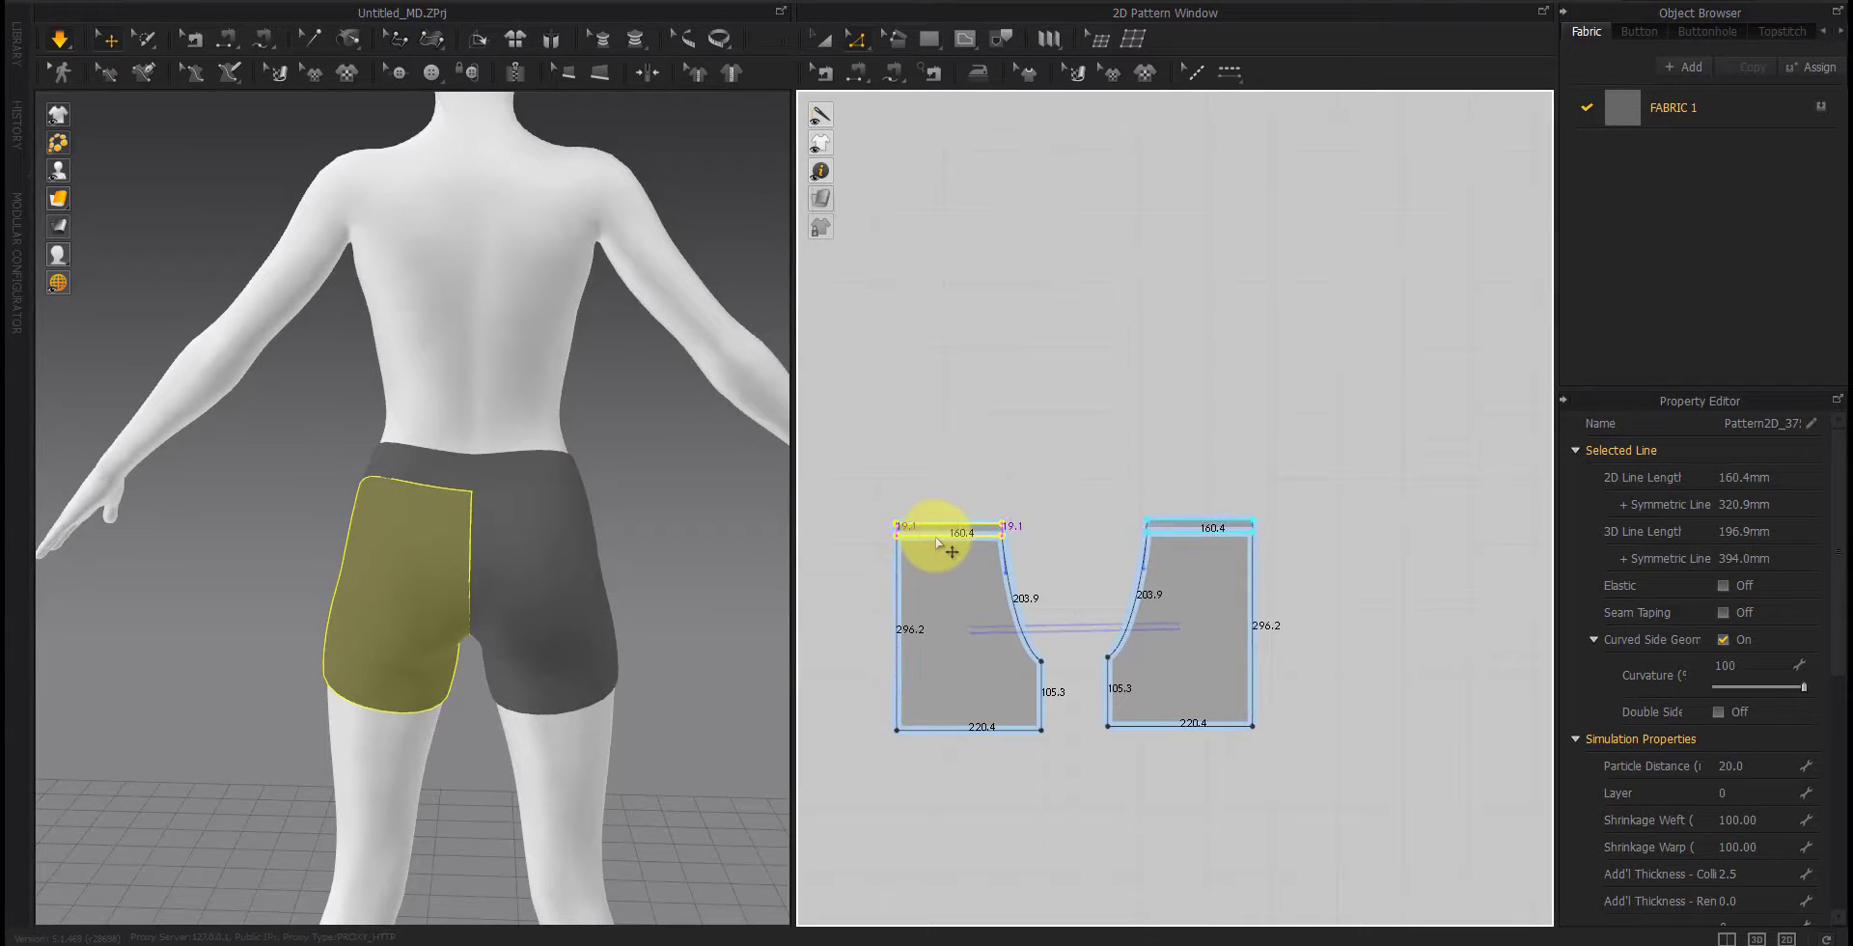
pyautogui.rightClick(936, 542)
pyautogui.write('02')
pyautogui.press('Return')
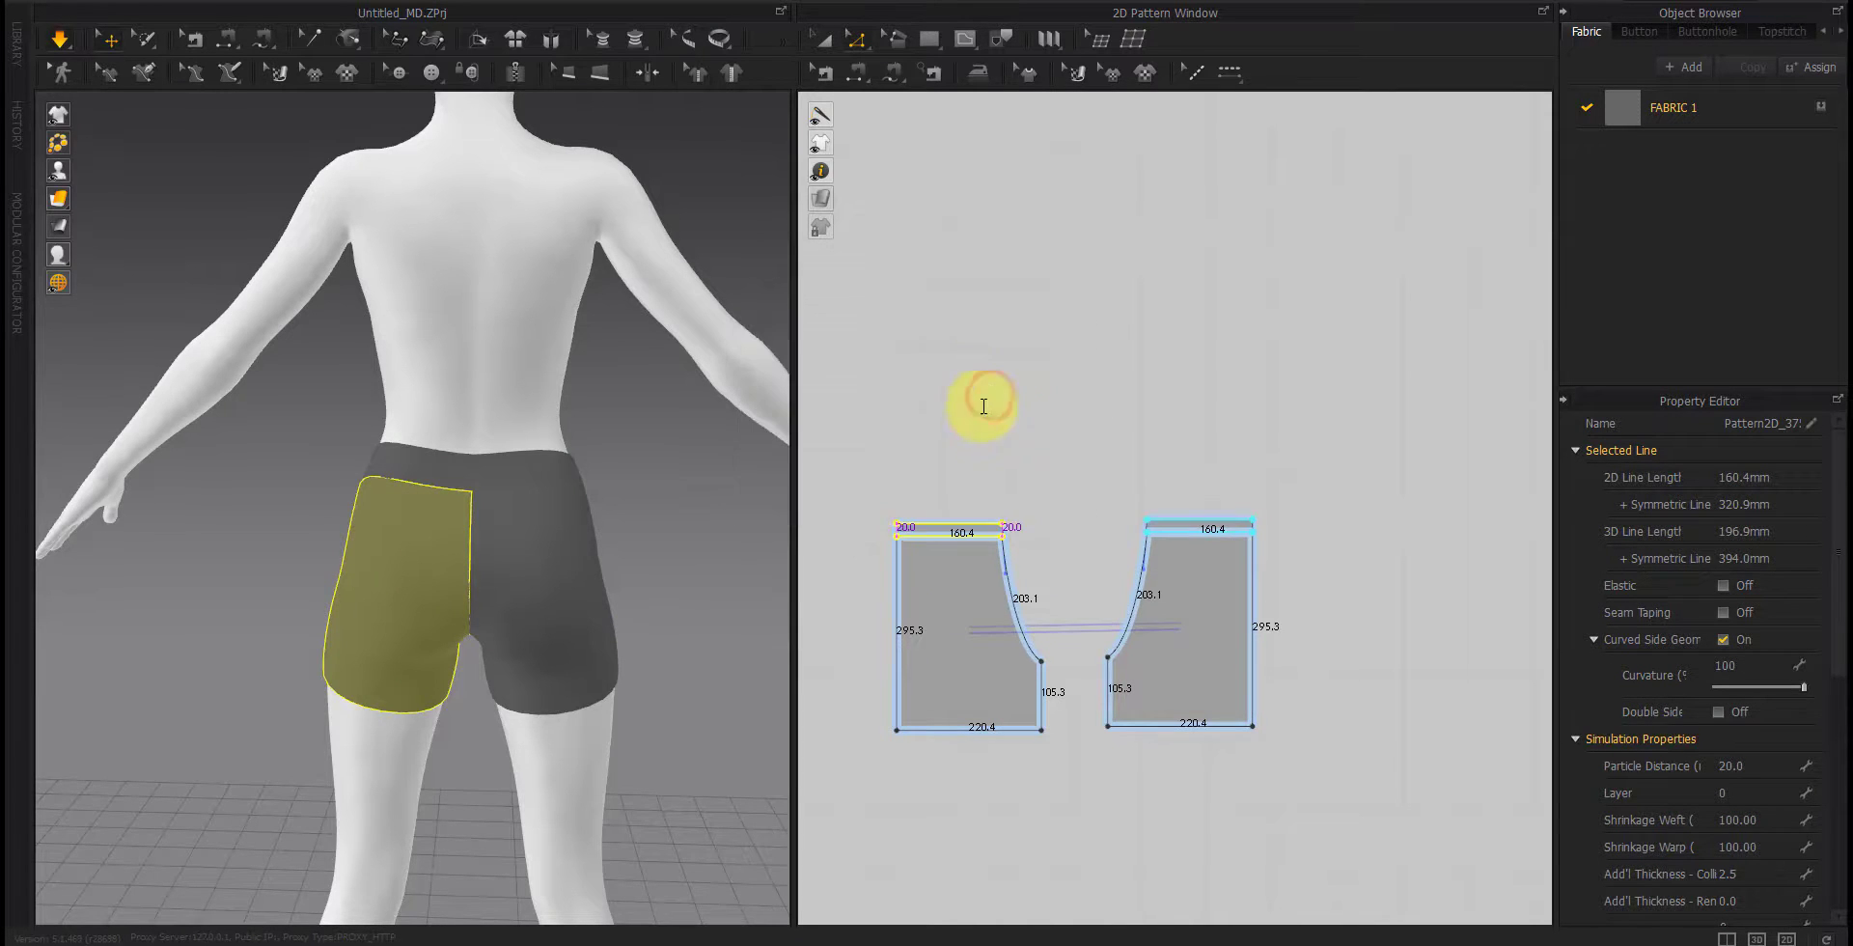
pyautogui.click(1013, 413)
pyautogui.moveTo(450, 615); pyautogui.dragTo(396, 616, button='right')
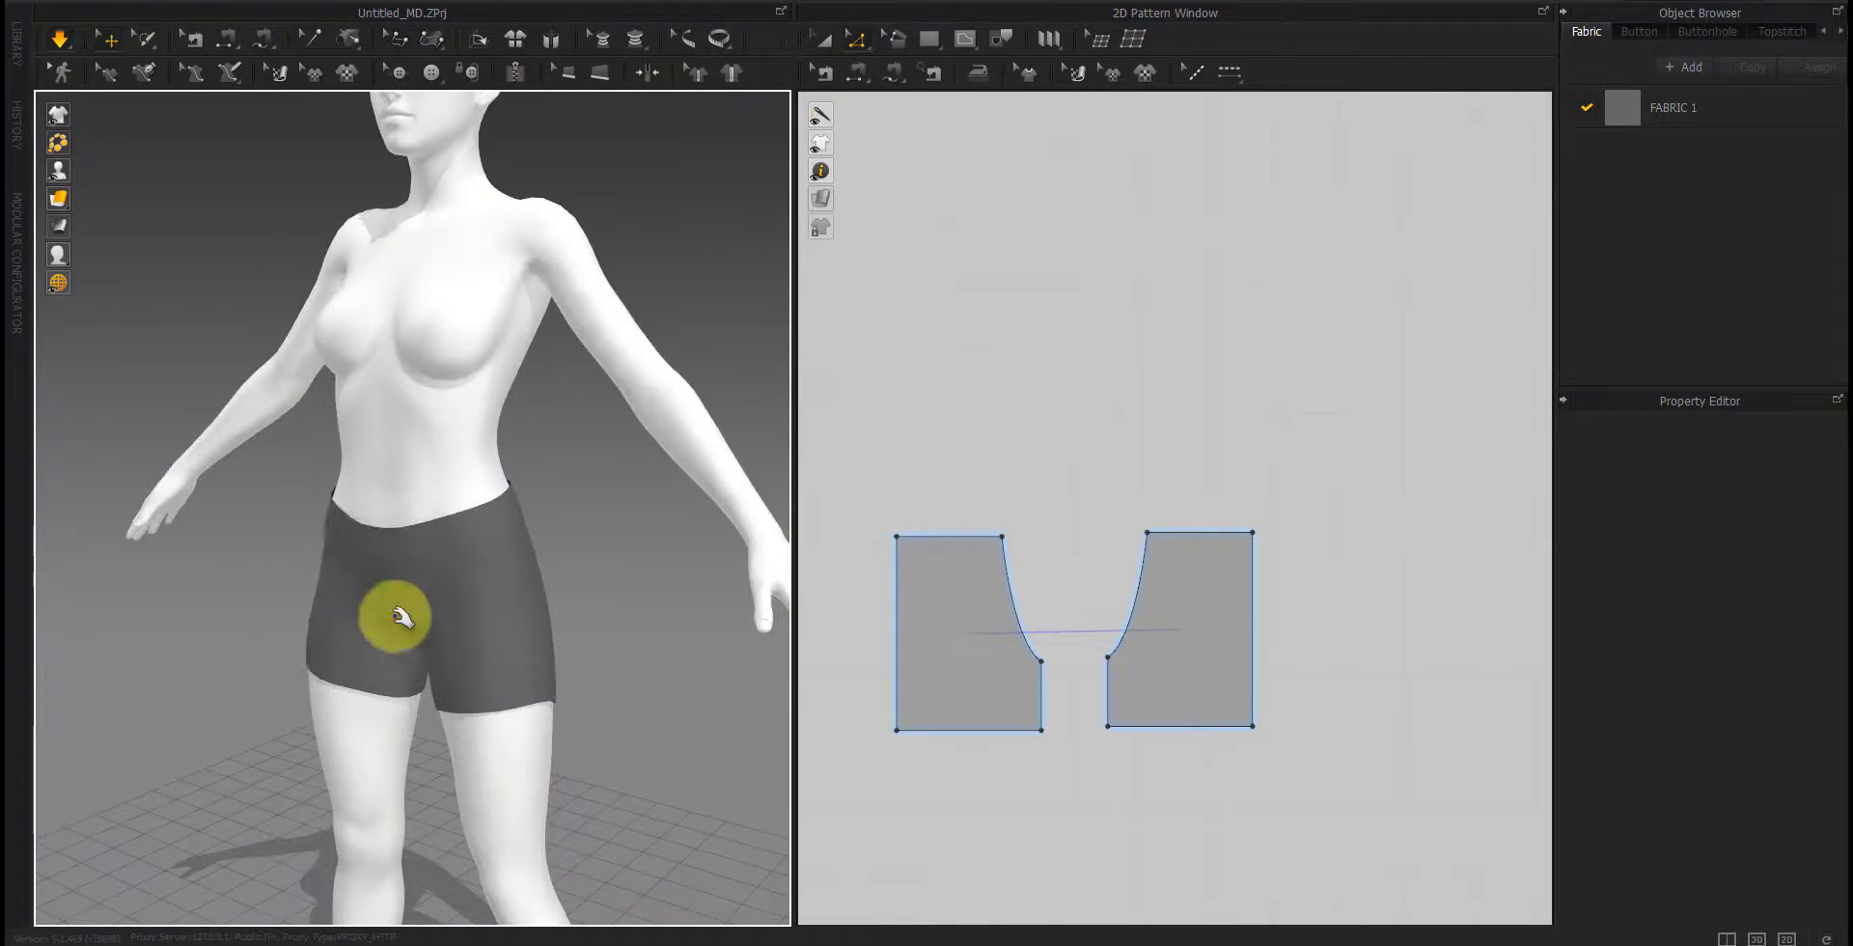
pyautogui.moveTo(377, 537)
pyautogui.mouseDown()
pyautogui.moveTo(389, 421)
pyautogui.moveTo(397, 514)
pyautogui.mouseUp()
pyautogui.click(704, 600)
pyautogui.press('2')
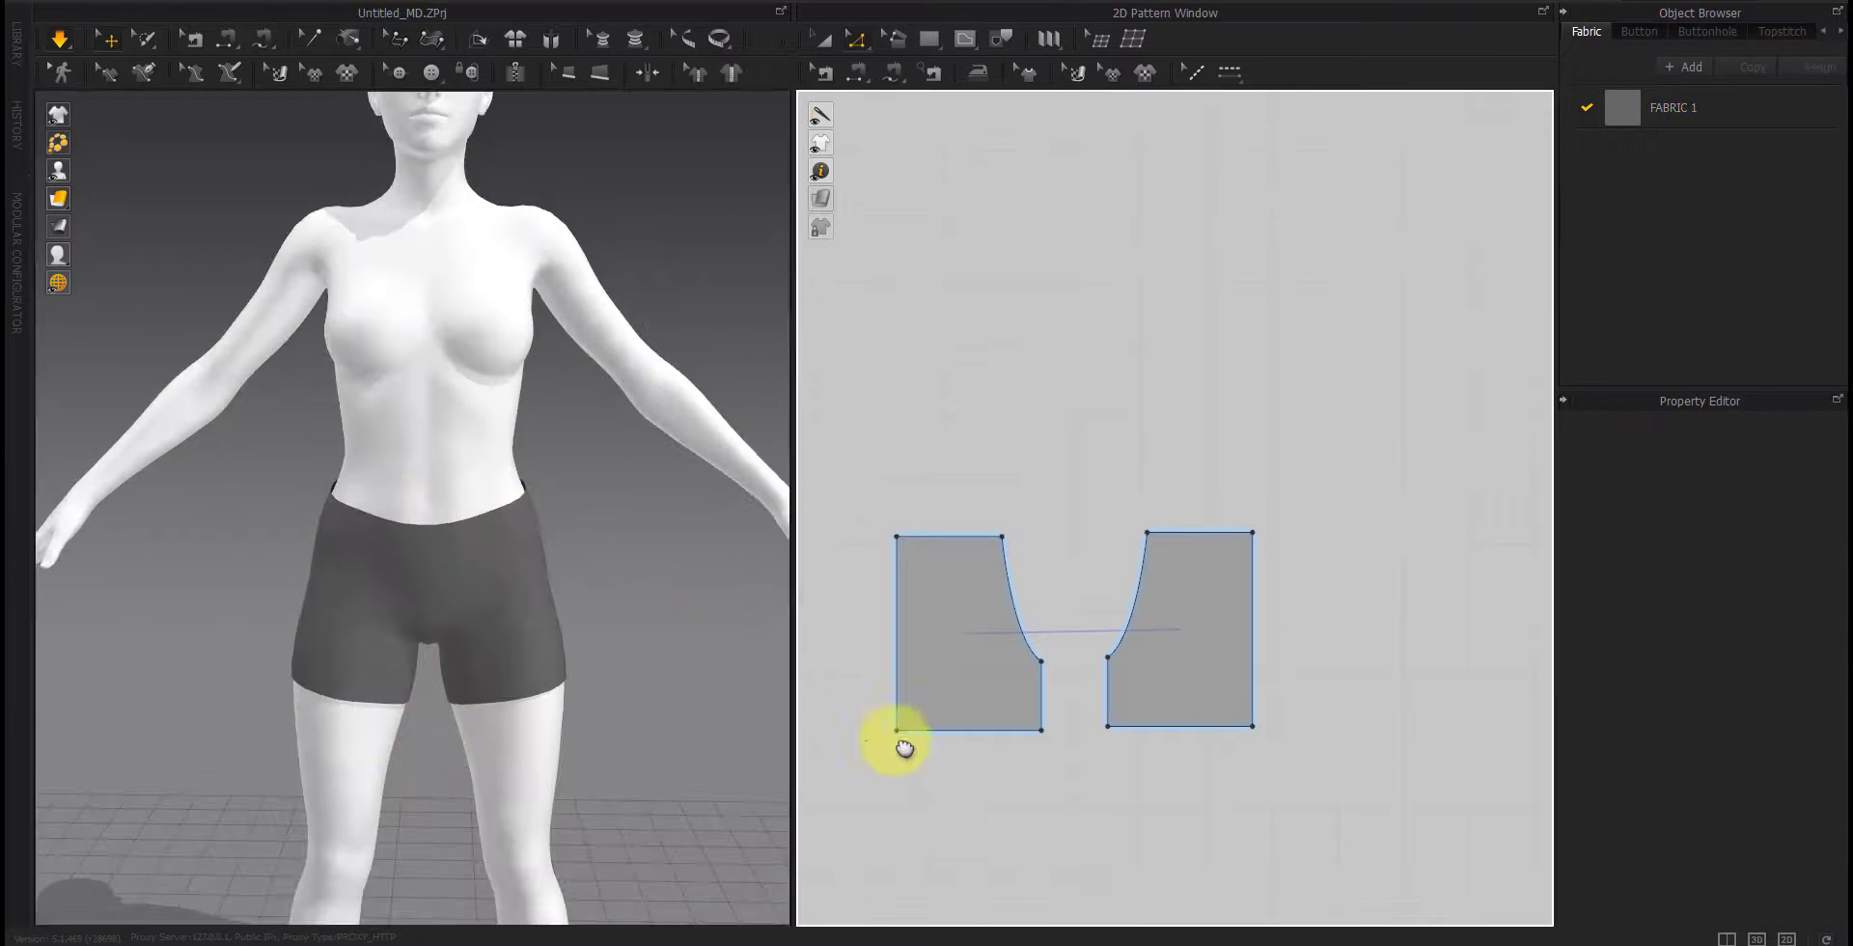
# Step: Lower the waistband pattern's weft shrinkage to 80 and further to 60, and simulate the tighter fit
pyautogui.scroll(-3, 1097, 756)
pyautogui.moveTo(912, 733); pyautogui.dragTo(1270, 748, button='middle')
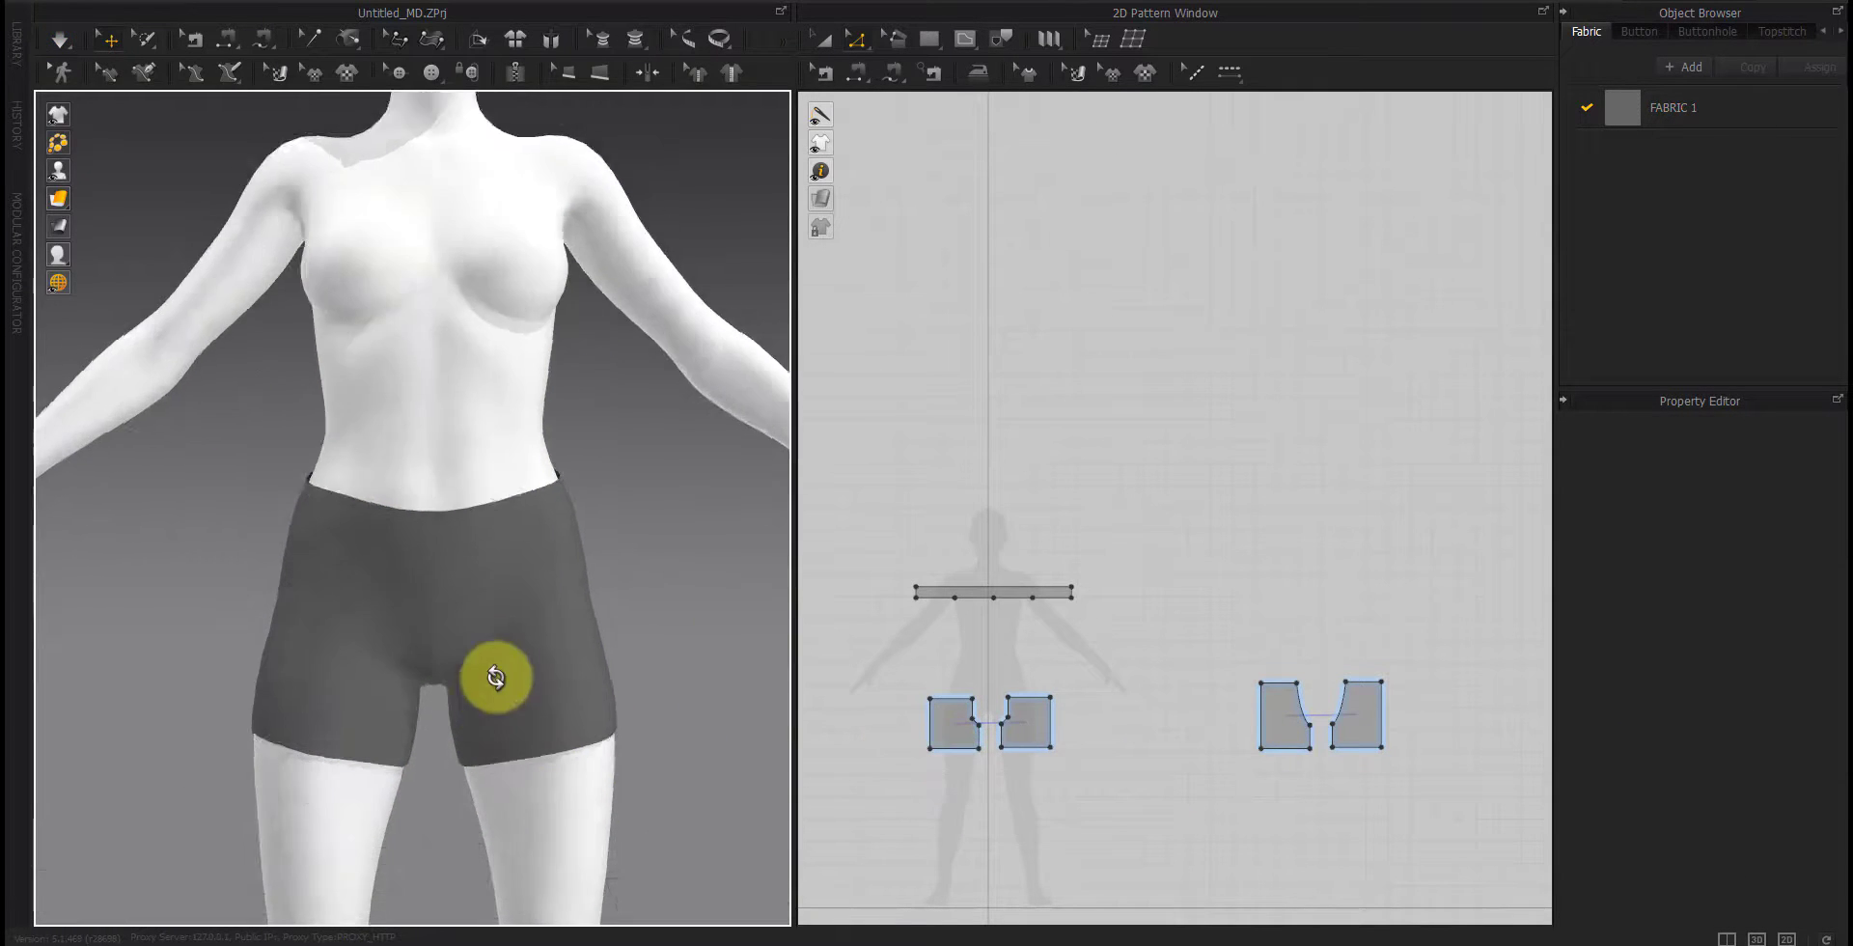
pyautogui.moveTo(496, 674)
pyautogui.mouseDown(button='right')
pyautogui.moveTo(493, 517)
pyautogui.moveTo(914, 628)
pyautogui.moveTo(494, 702)
pyautogui.mouseUp(button='right')
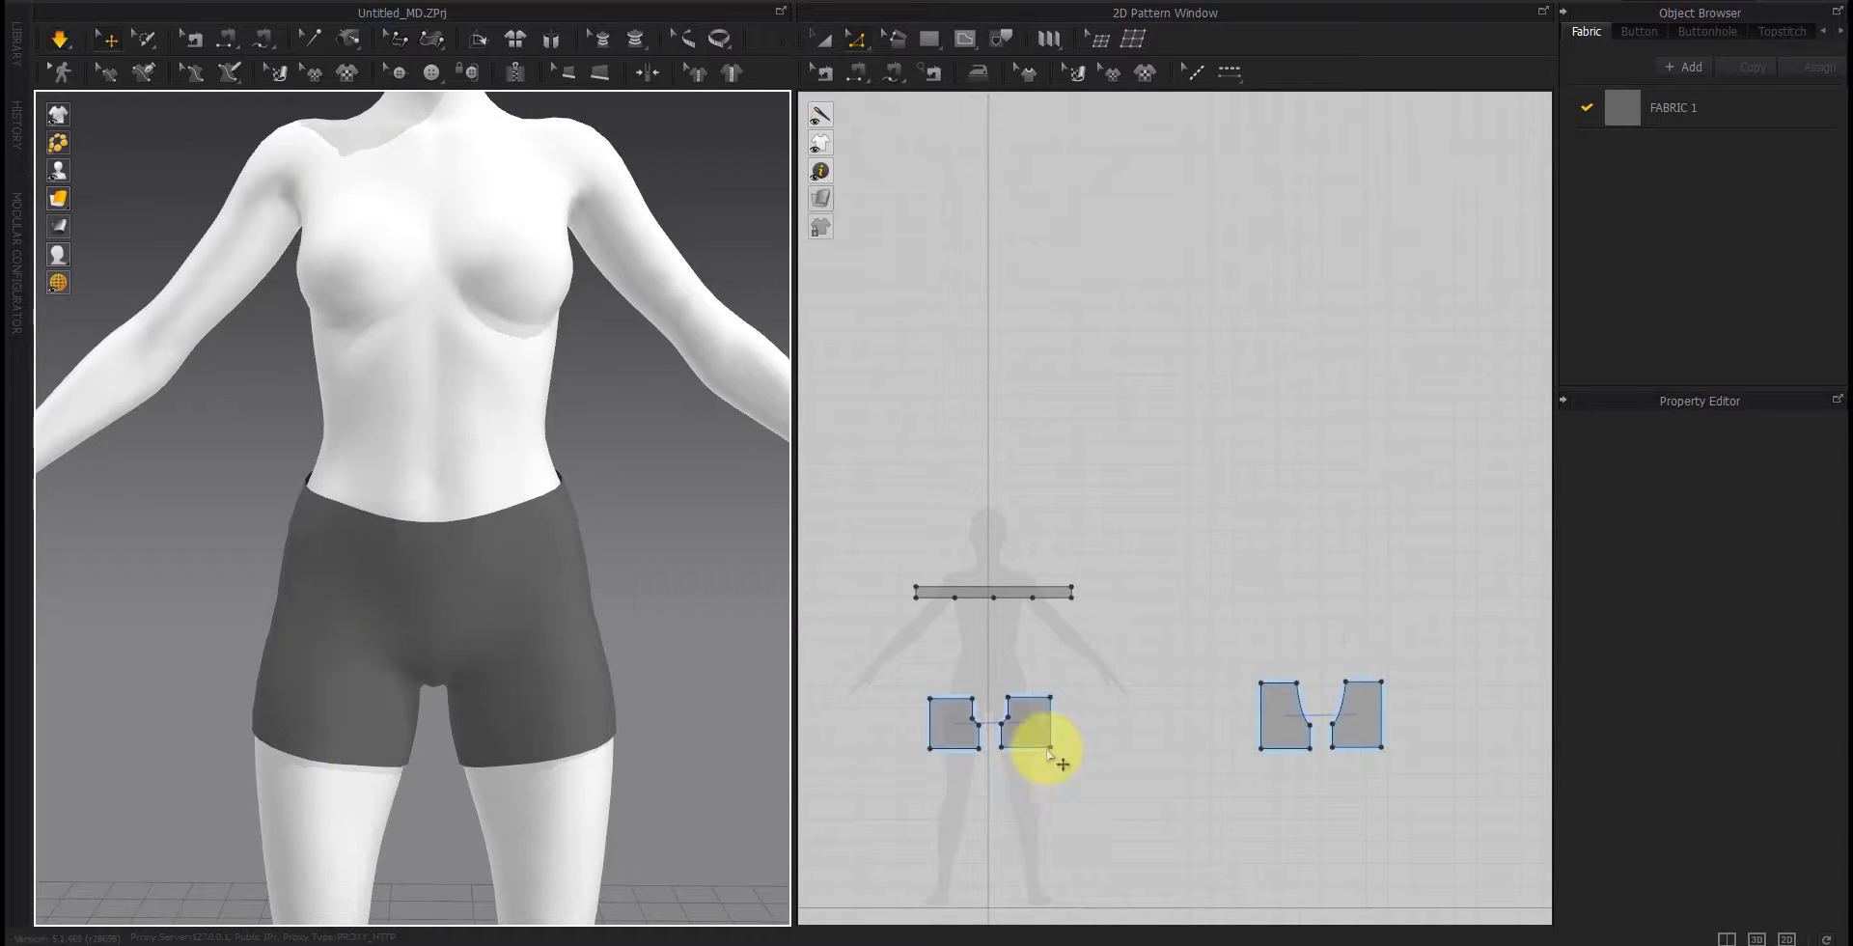
pyautogui.moveTo(1146, 548); pyautogui.dragTo(881, 625)
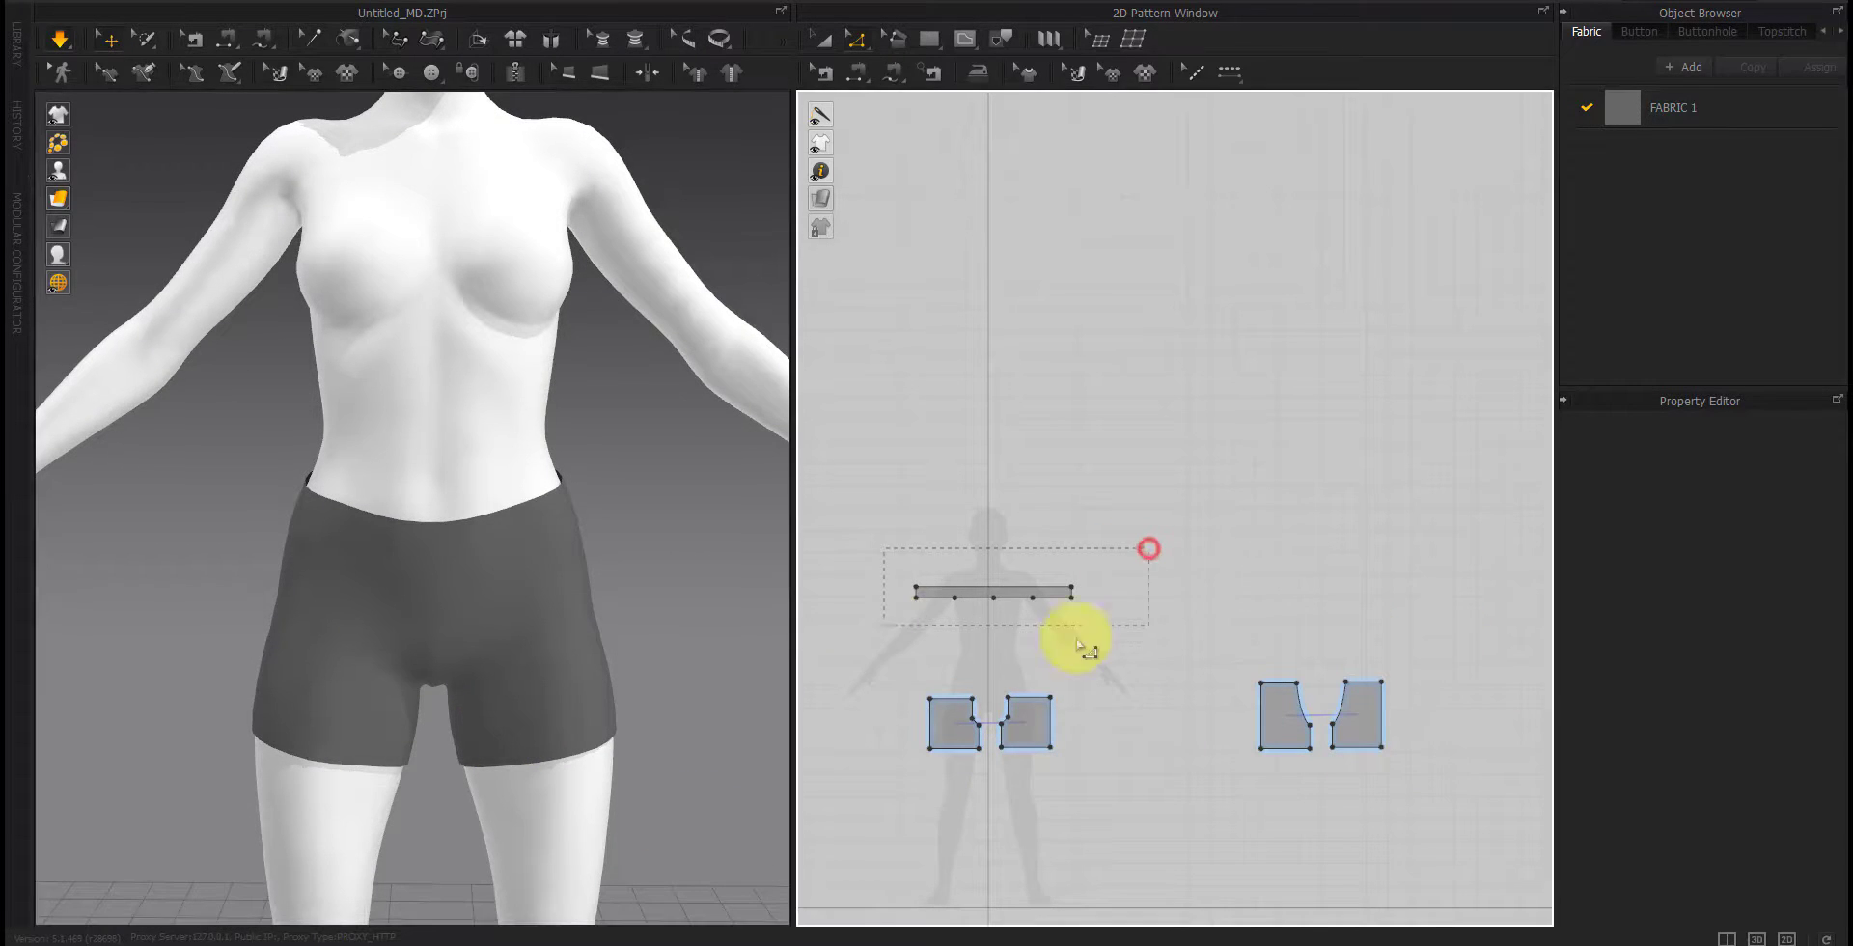
pyautogui.click(1773, 769)
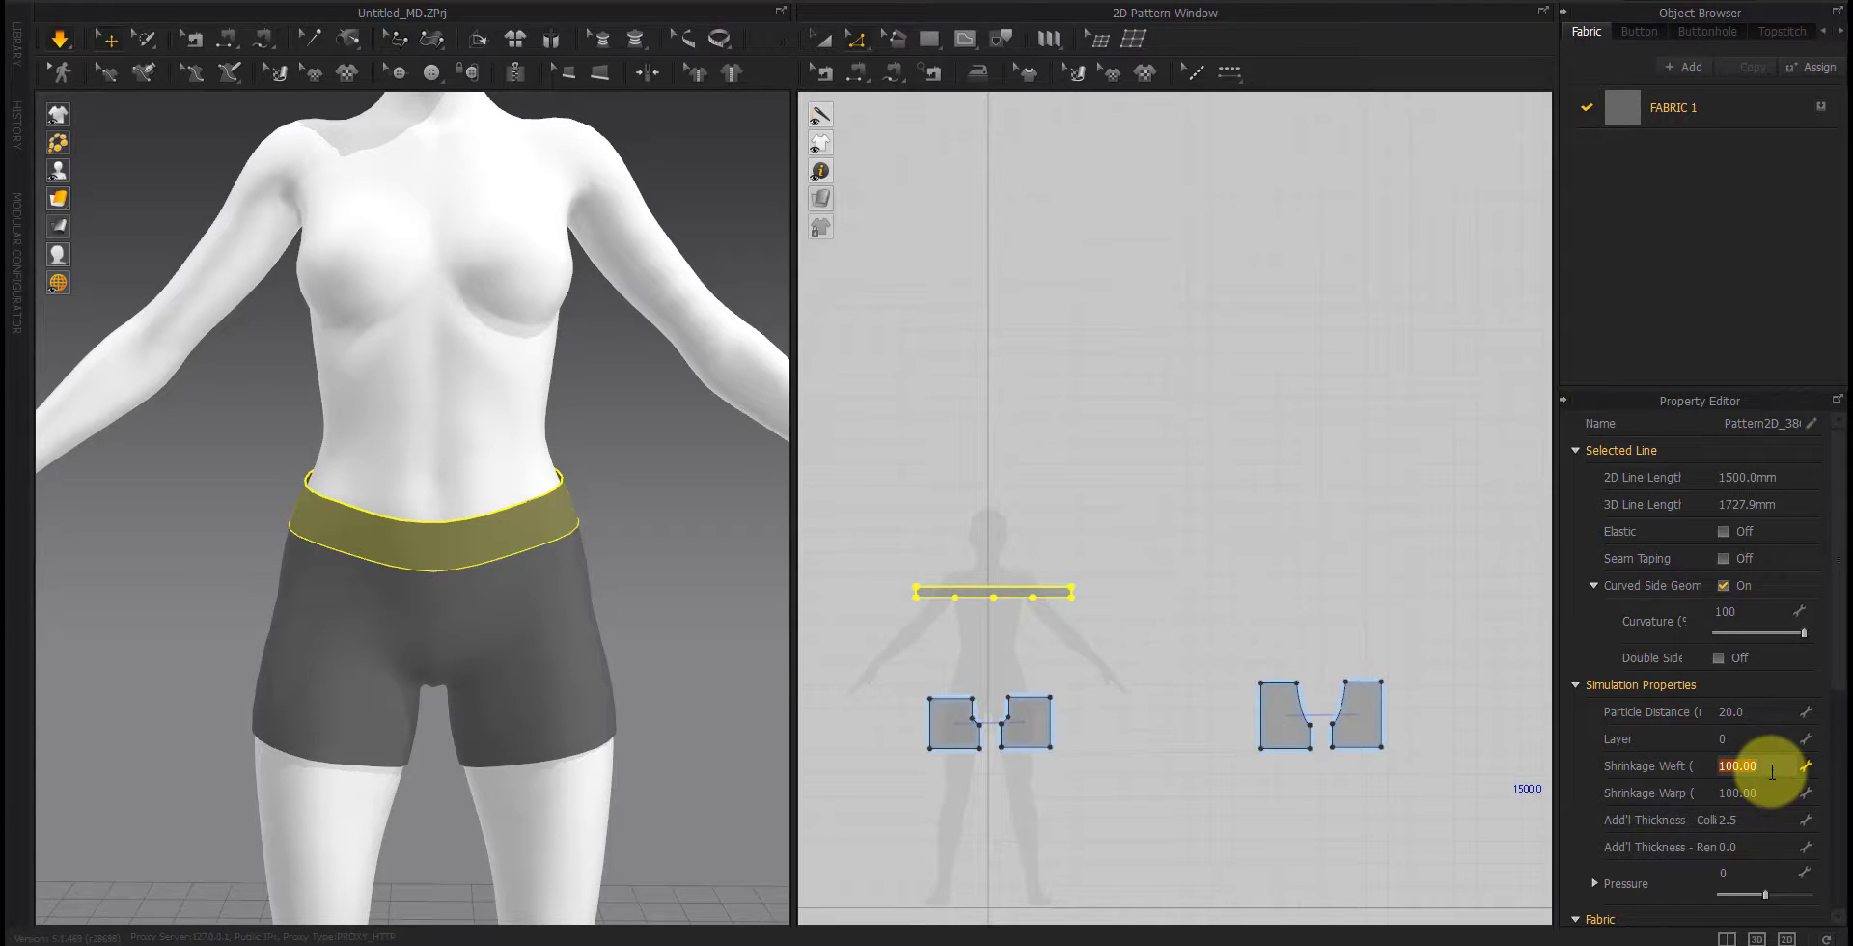
pyautogui.click(1404, 589)
pyautogui.moveTo(1175, 542); pyautogui.dragTo(926, 639)
pyautogui.click(1770, 765)
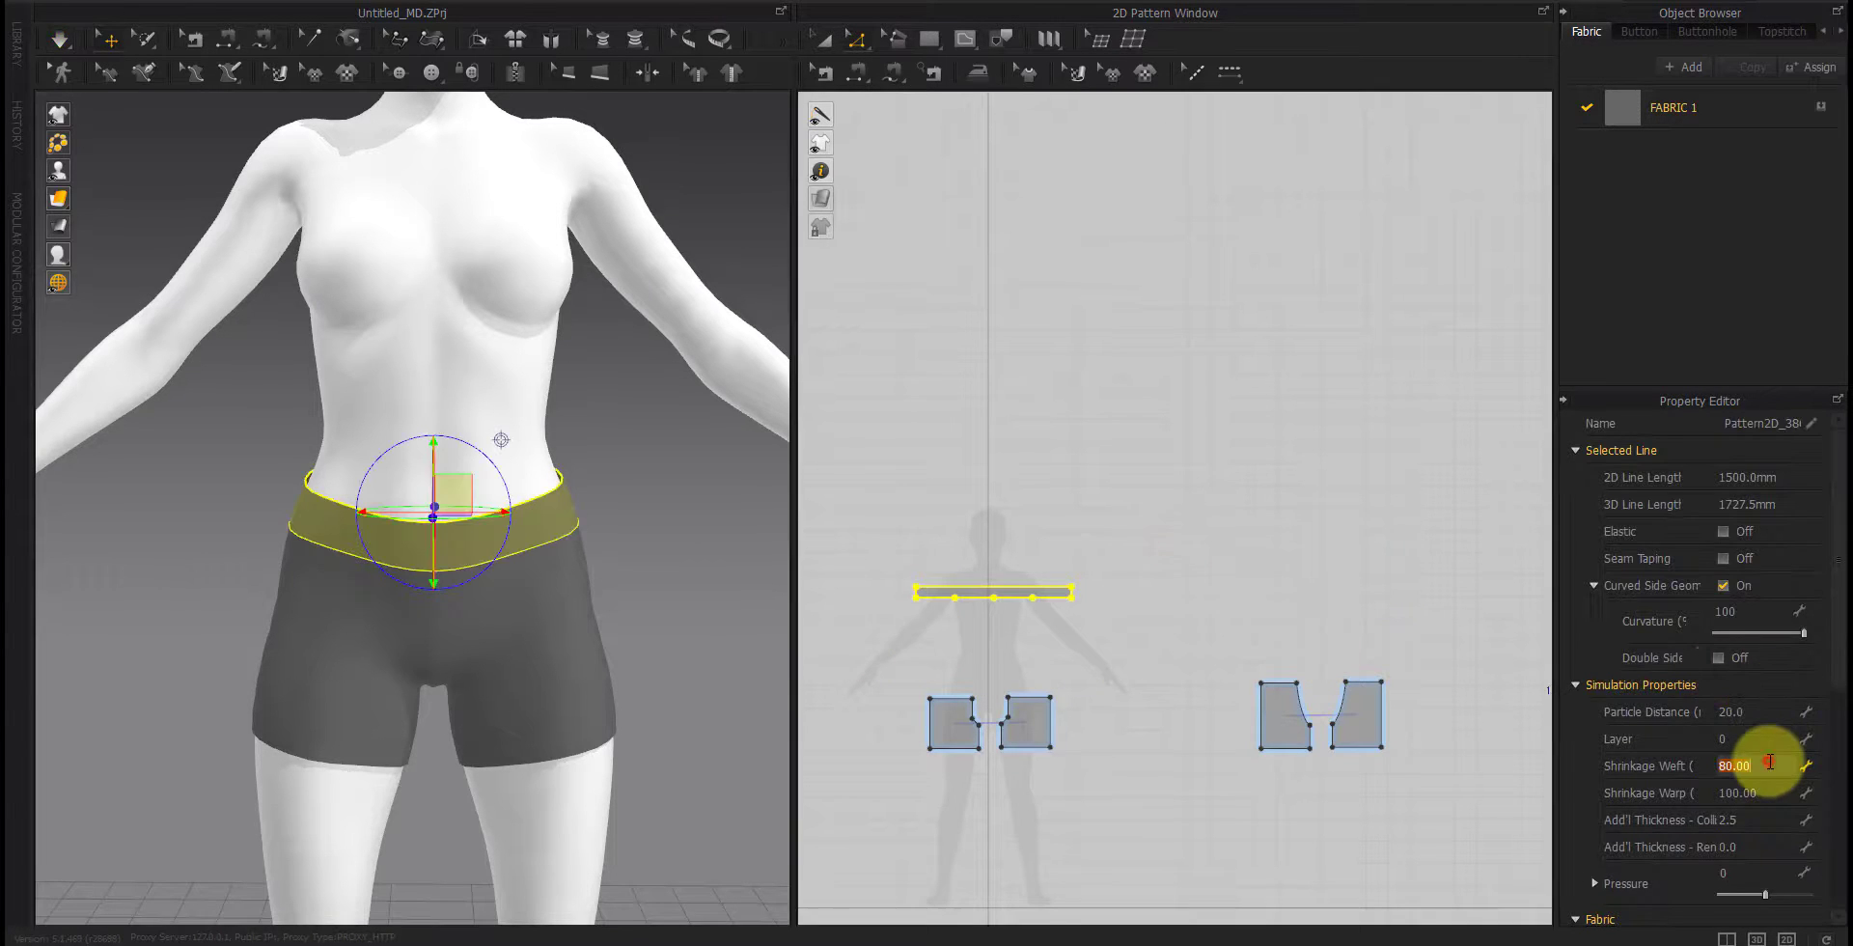
pyautogui.click(1364, 570)
pyautogui.moveTo(489, 640); pyautogui.dragTo(702, 722, button='right')
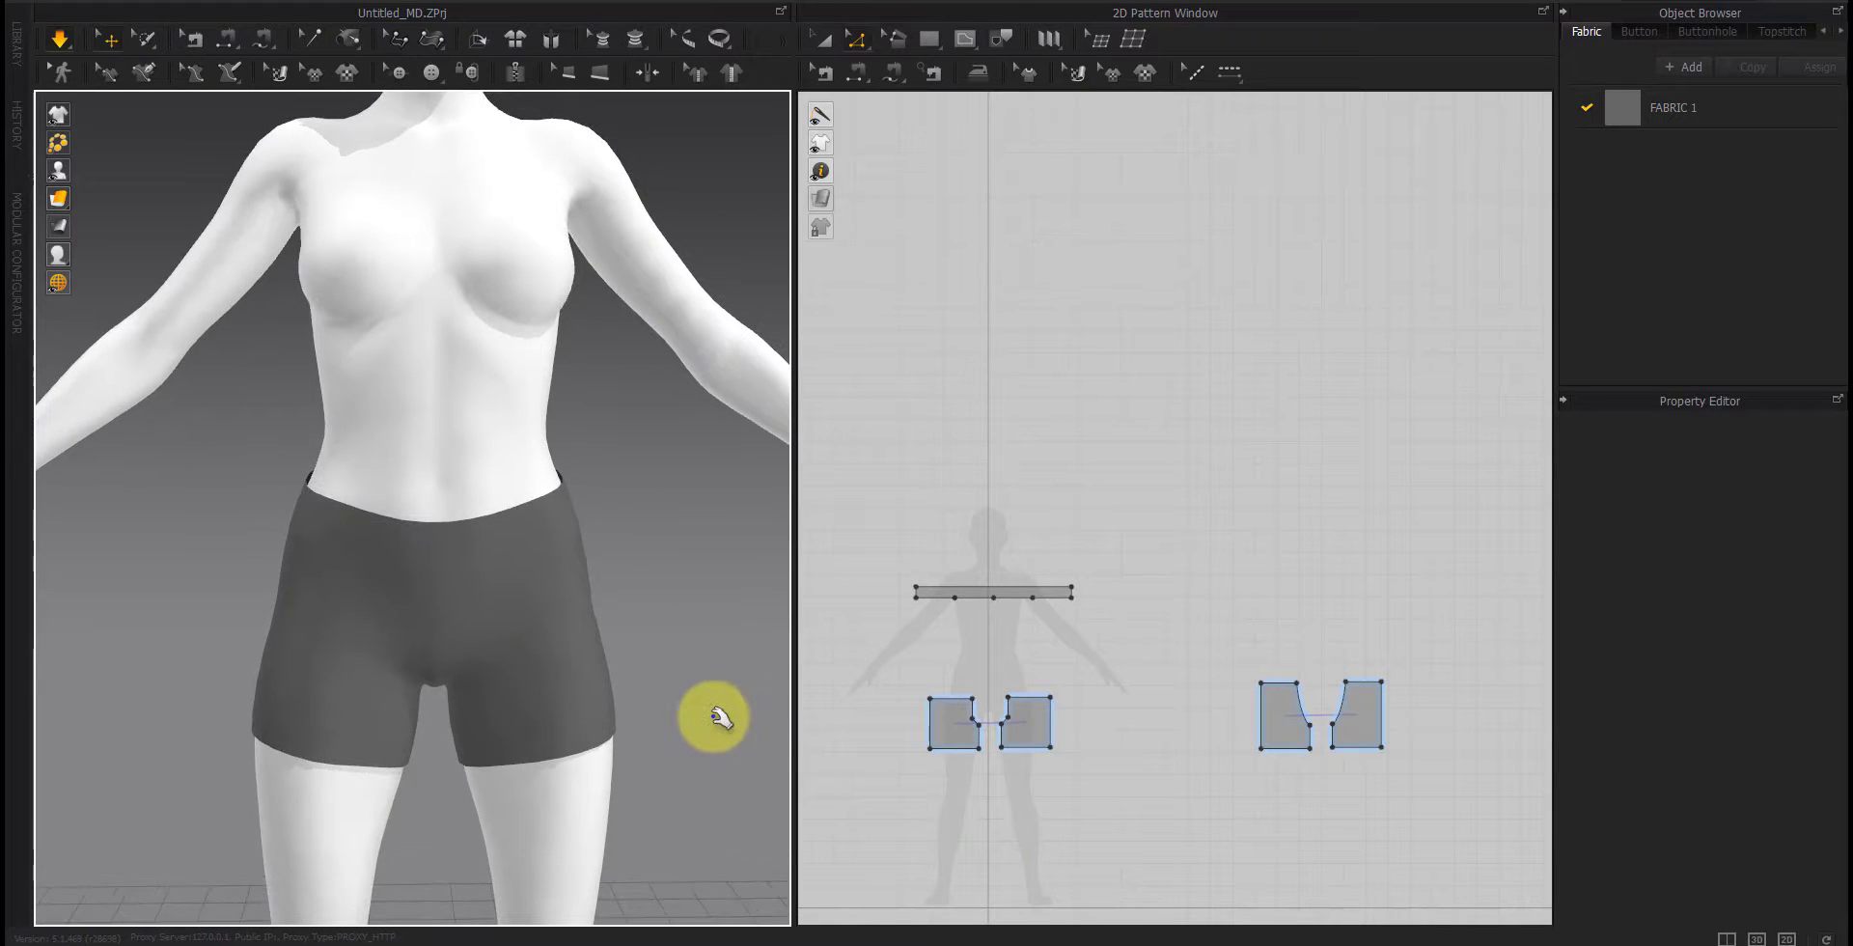
# Step: Shorten the shorts by moving the bottom edges of all leg pieces up 50 mm, and simulate
pyautogui.click(1410, 736)
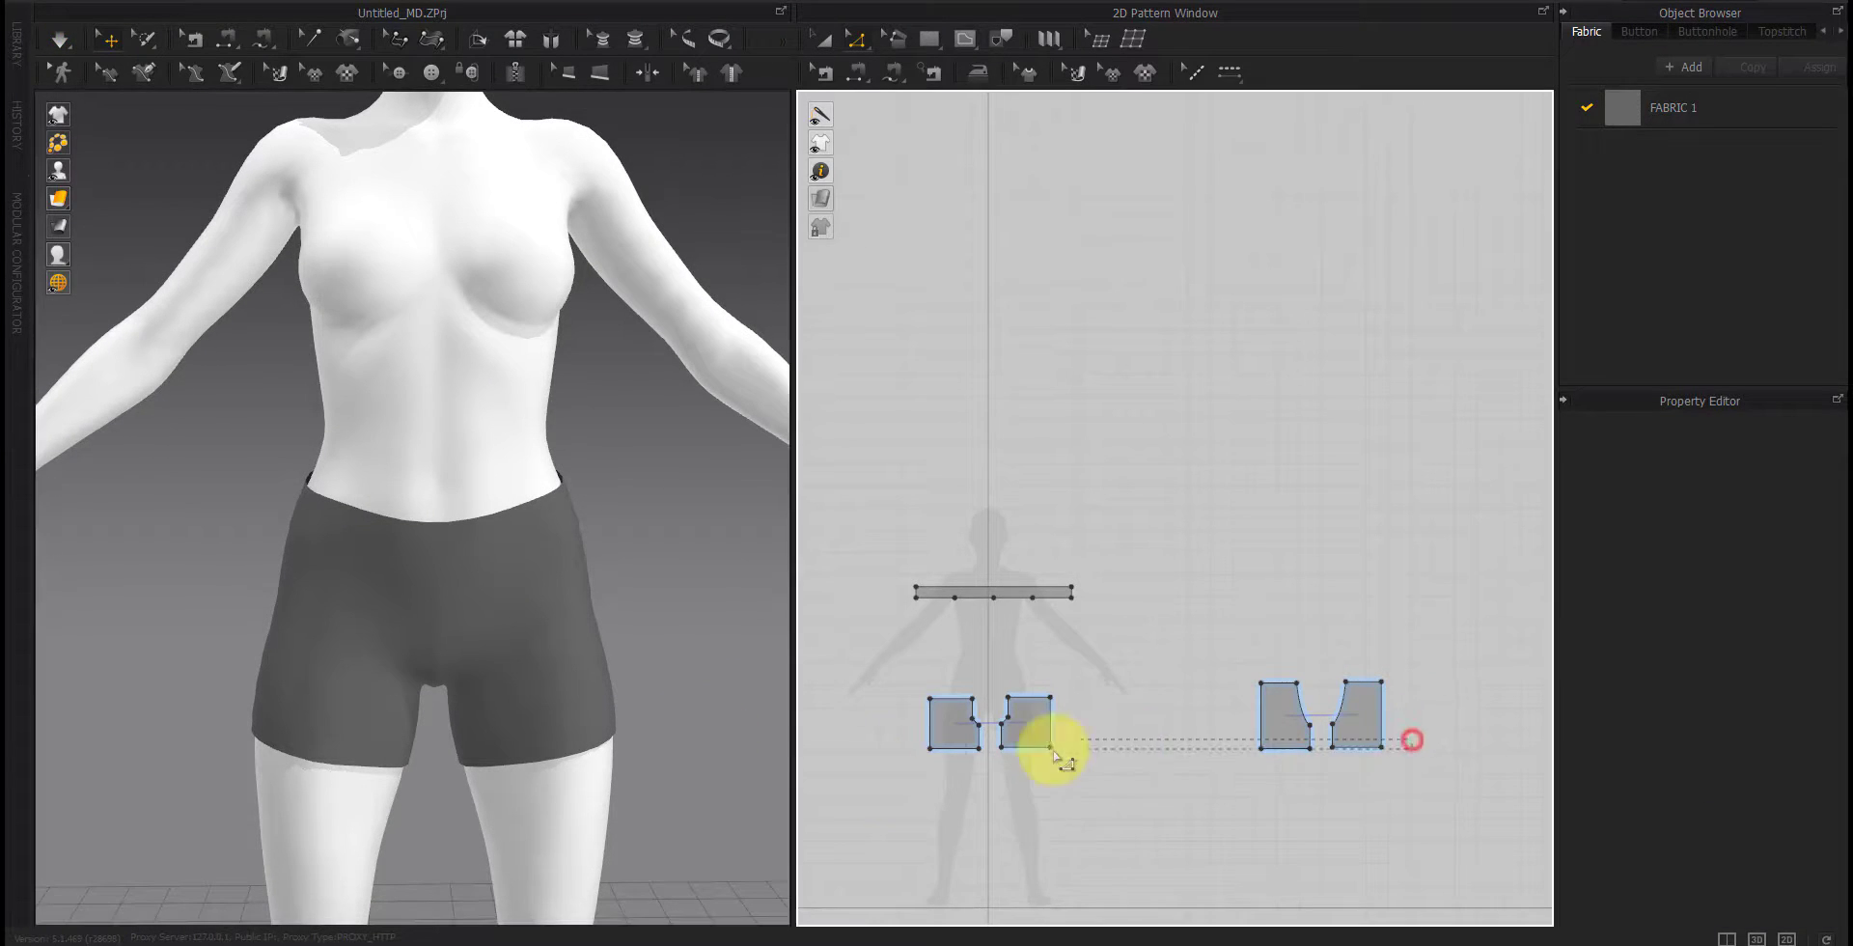
pyautogui.scroll(6, 956, 748)
pyautogui.click(968, 759)
pyautogui.moveTo(972, 759); pyautogui.dragTo(973, 736)
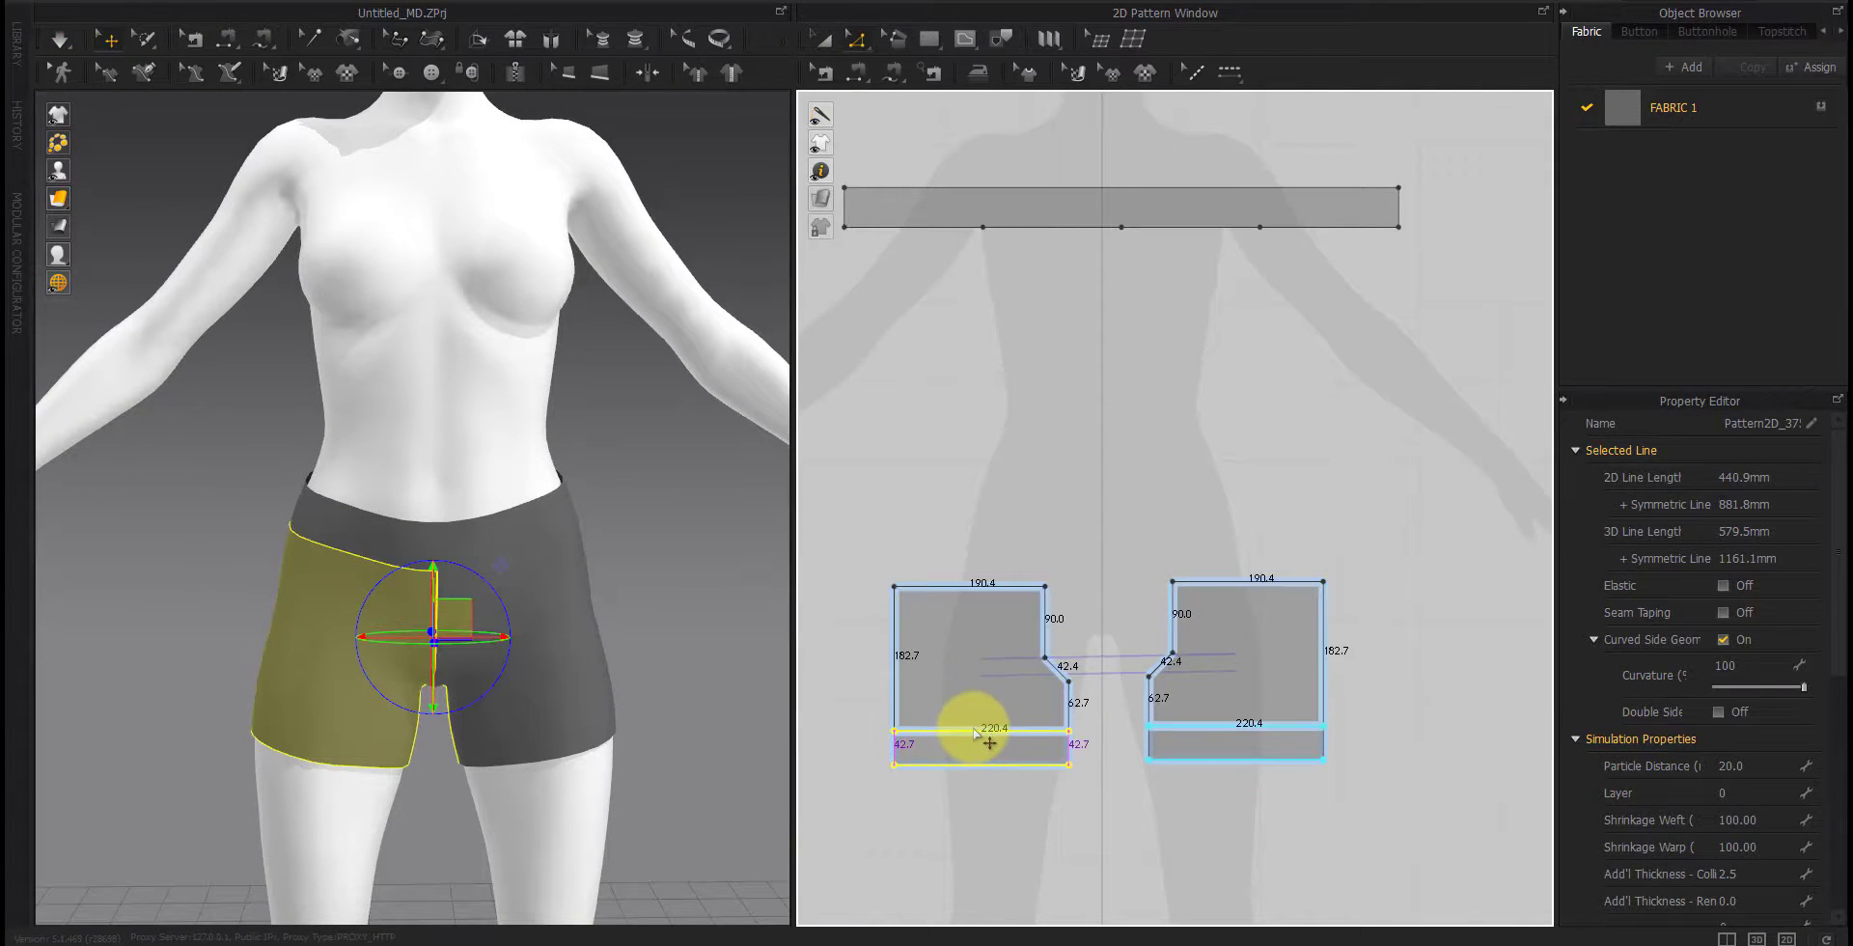
pyautogui.rightClick(974, 733)
pyautogui.write('50')
pyautogui.press('Return')
pyautogui.click(1005, 765)
pyautogui.press('space')
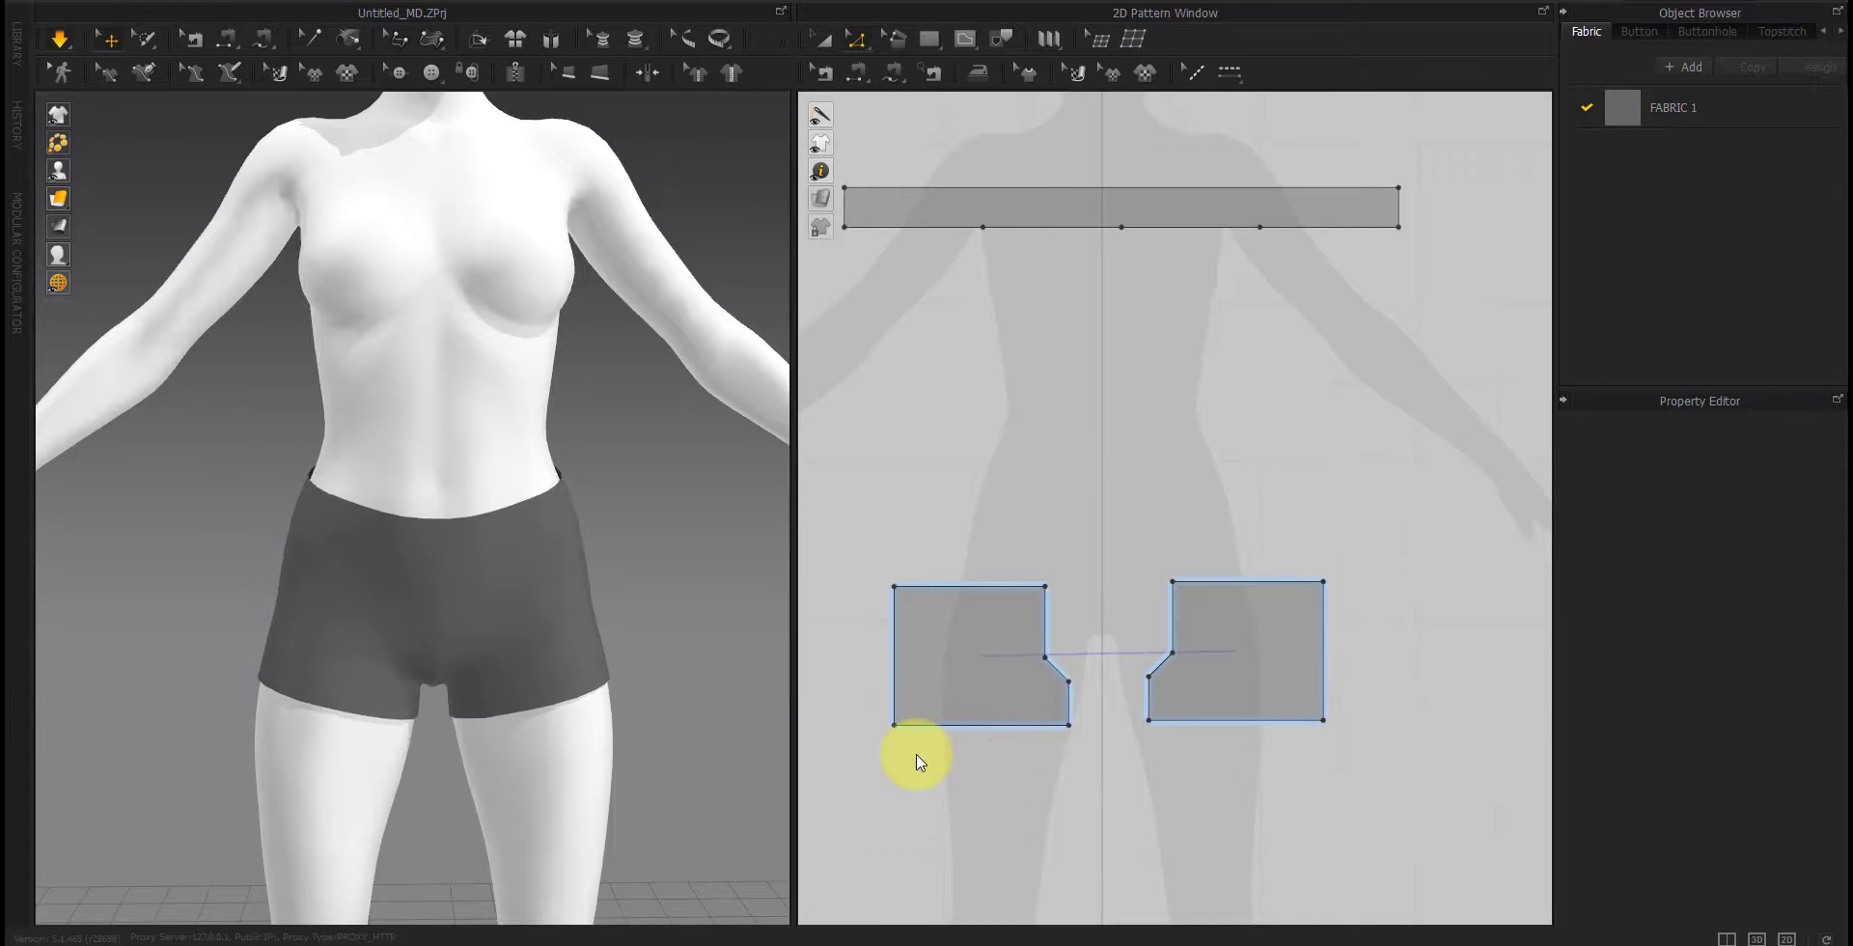
# Step: Tug the back of the shorts upward in the simulation and check the hem from the side, back and front
pyautogui.moveTo(666, 770); pyautogui.dragTo(466, 772, button='right')
pyautogui.click(500, 696)
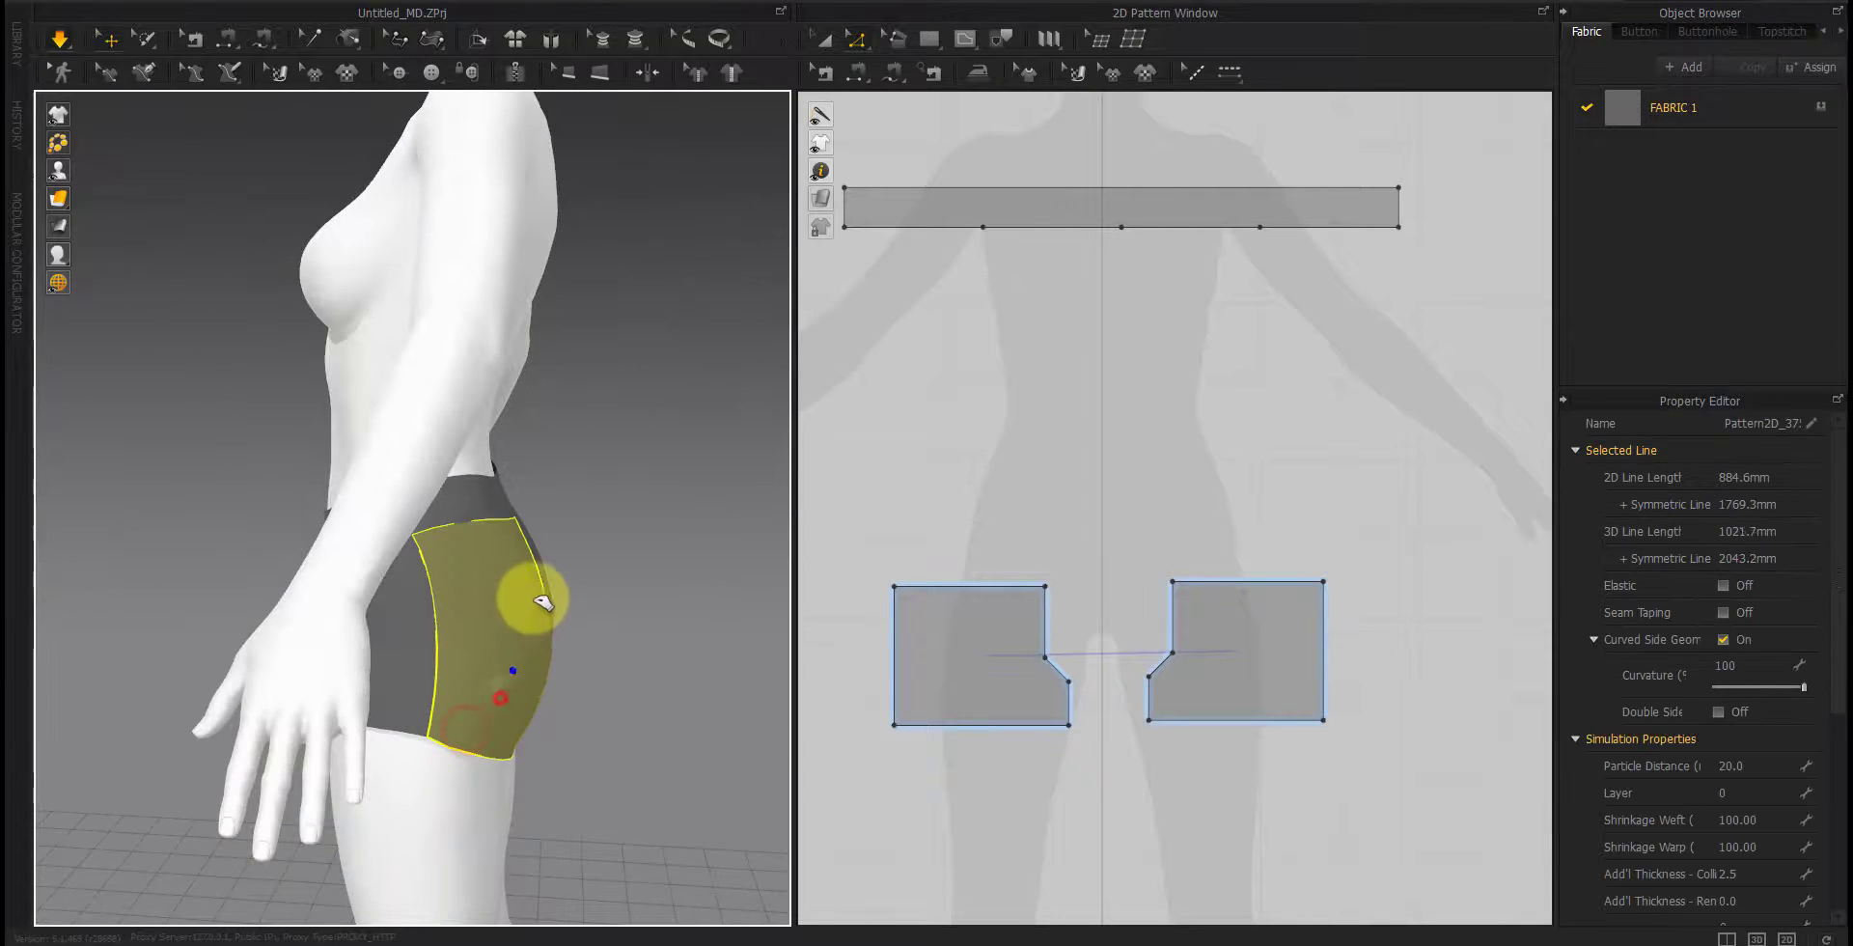
pyautogui.moveTo(543, 602); pyautogui.dragTo(559, 492)
pyautogui.moveTo(410, 758); pyautogui.dragTo(685, 761, button='right')
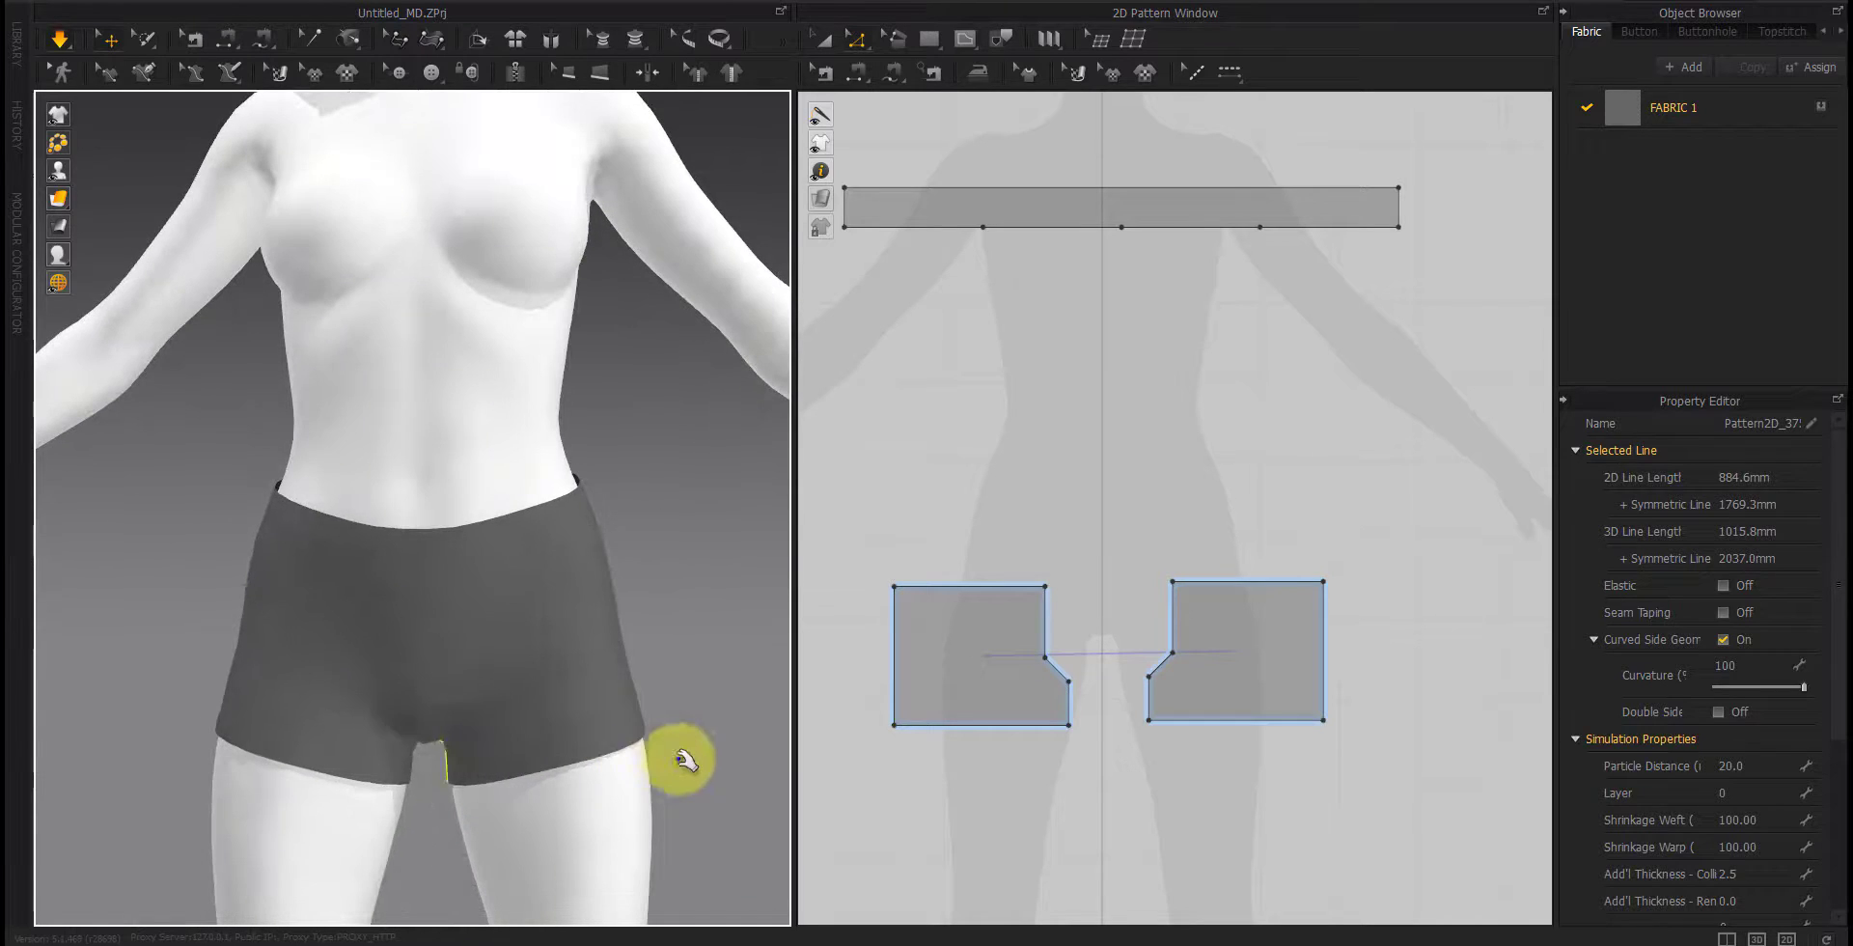
pyautogui.moveTo(216, 727); pyautogui.dragTo(236, 650, button='right')
pyautogui.click(242, 648)
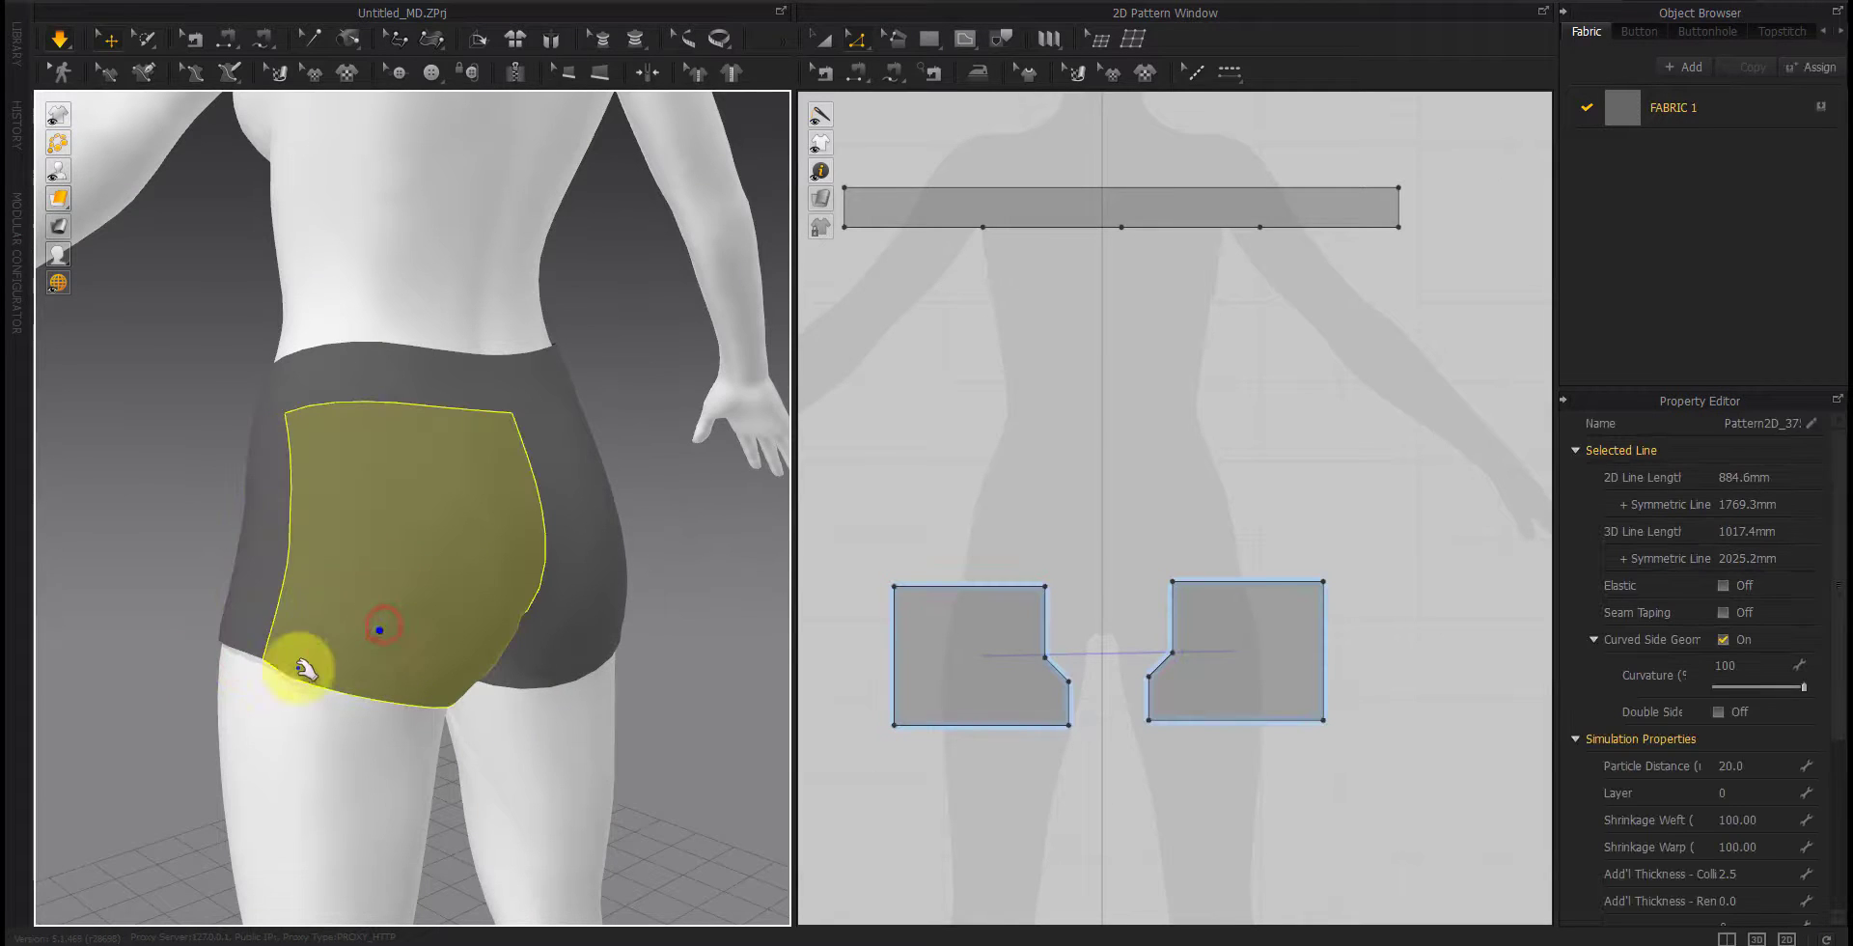
pyautogui.click(729, 701)
pyautogui.moveTo(691, 715); pyautogui.dragTo(595, 724, button='right')
pyautogui.scroll(-2, 401, 769)
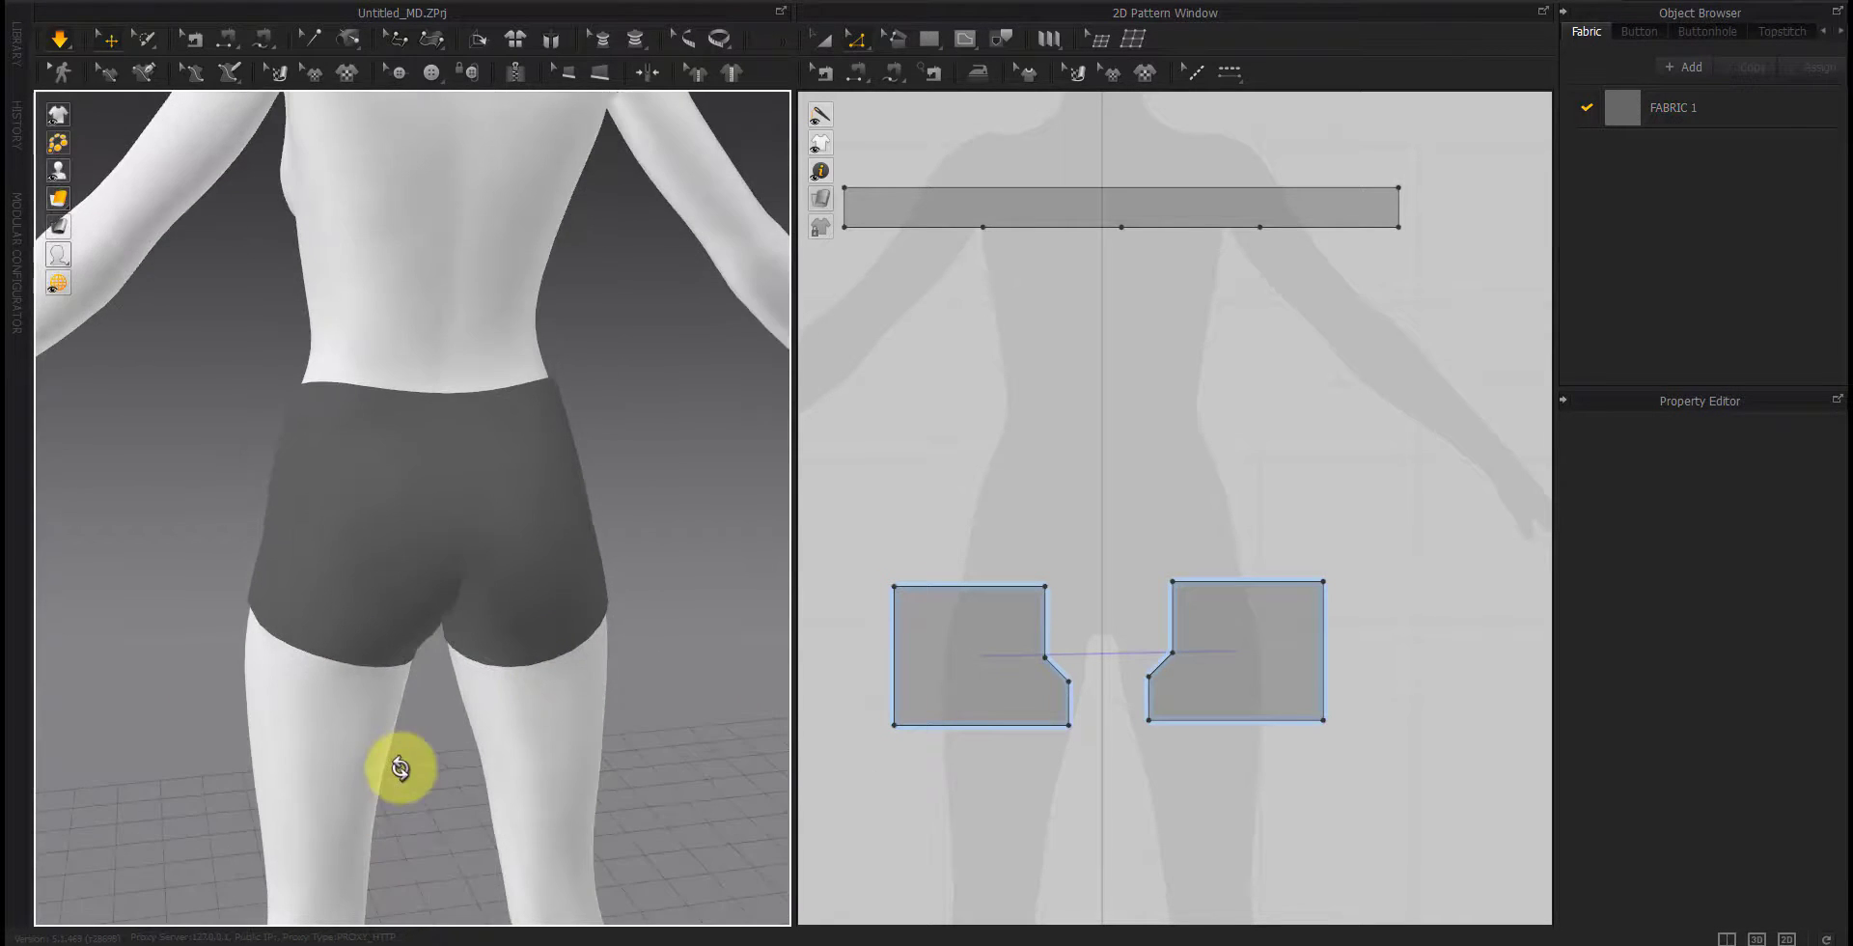
pyautogui.moveTo(402, 769); pyautogui.dragTo(683, 729, button='right')
# Step: Try a warp shrinkage of 102 and 105 on the front shorts pieces, and reset it to 100
pyautogui.click(1177, 650)
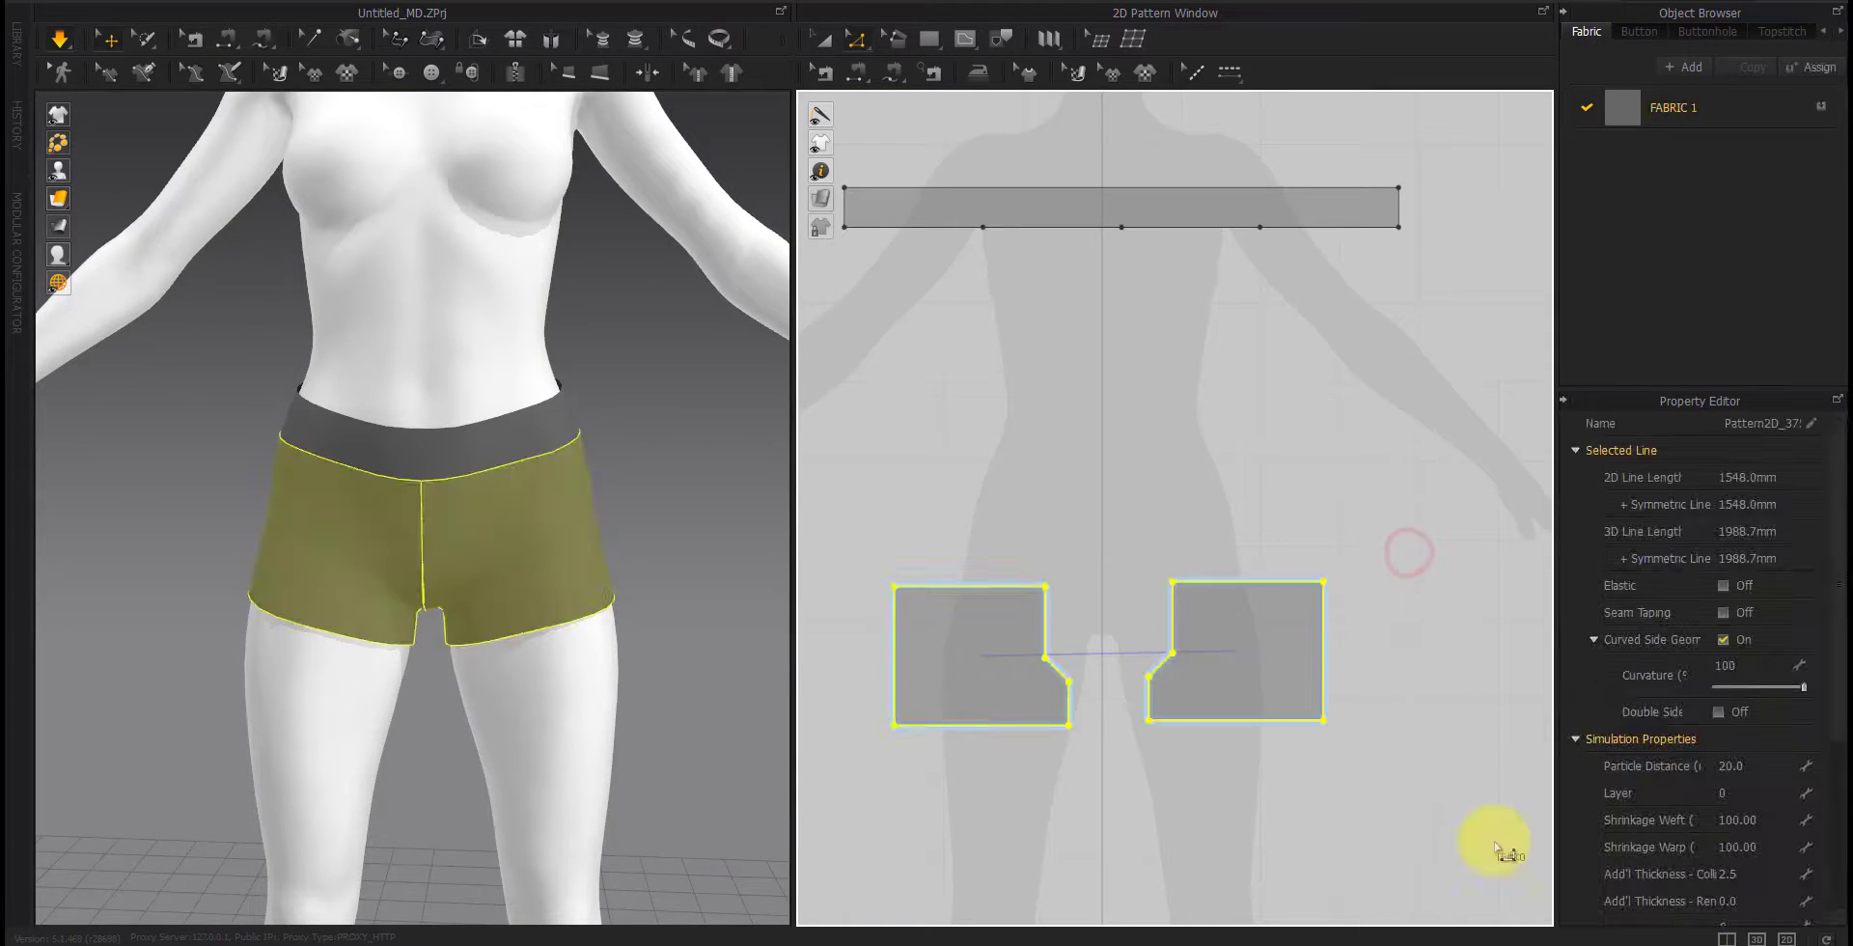
pyautogui.click(1774, 847)
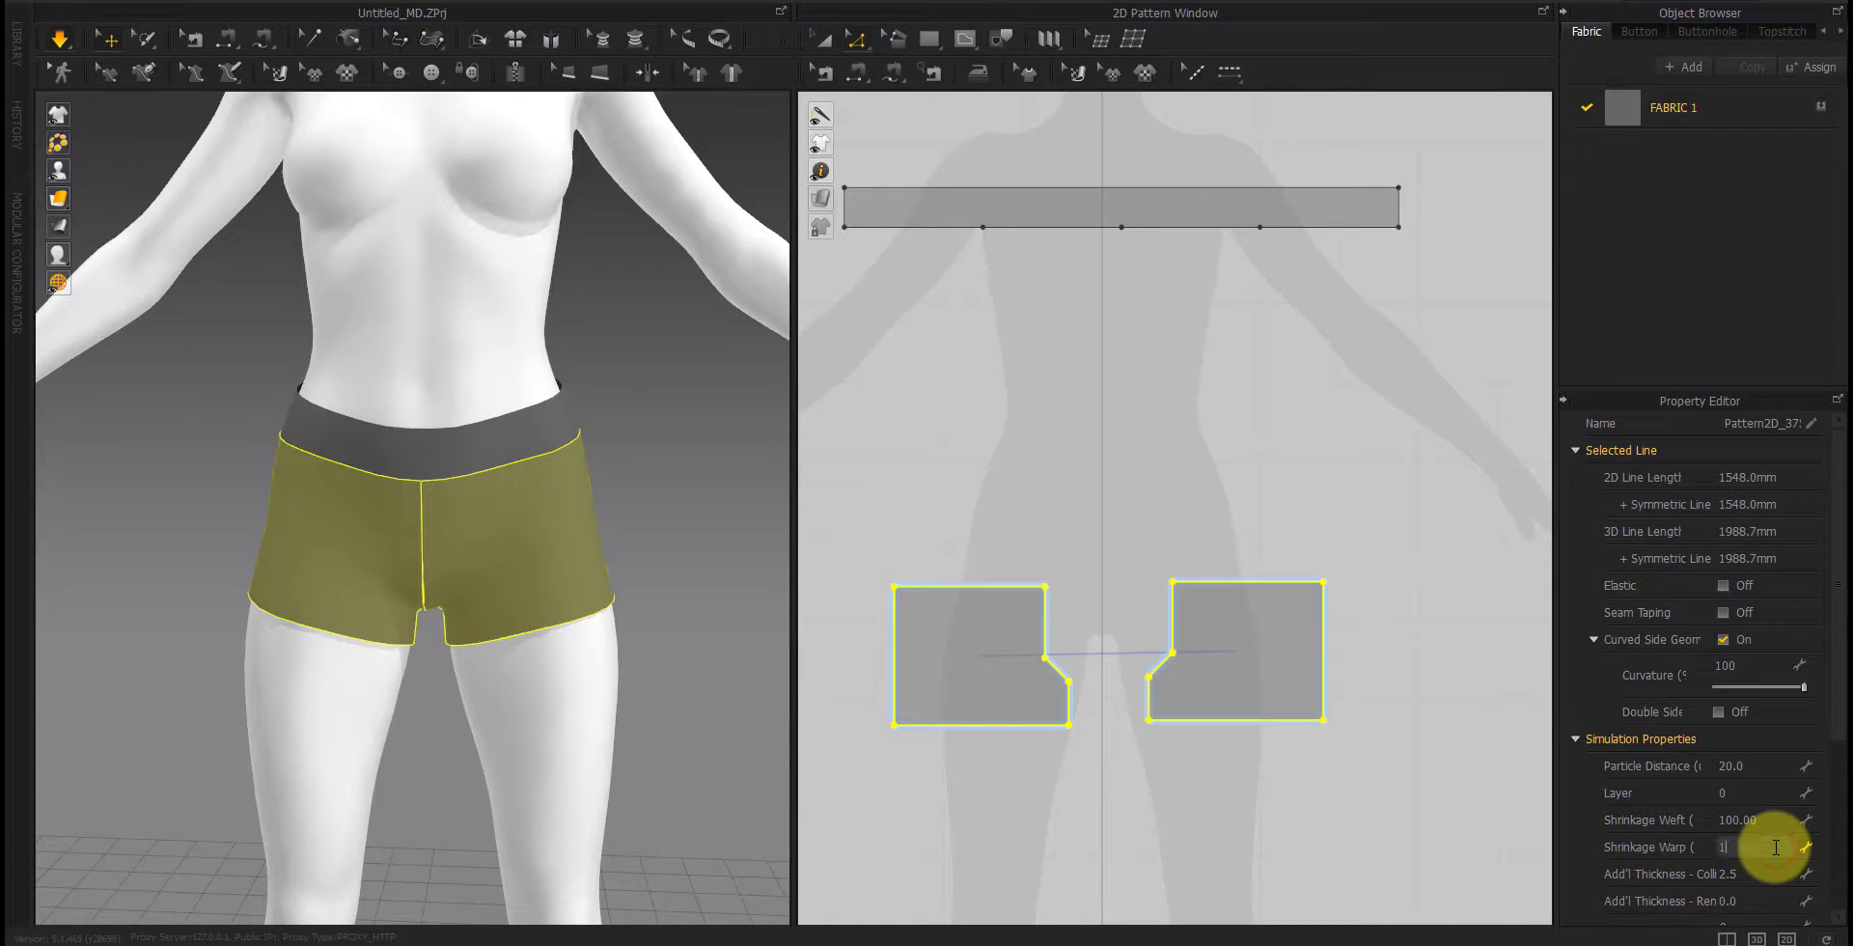
pyautogui.press('space')
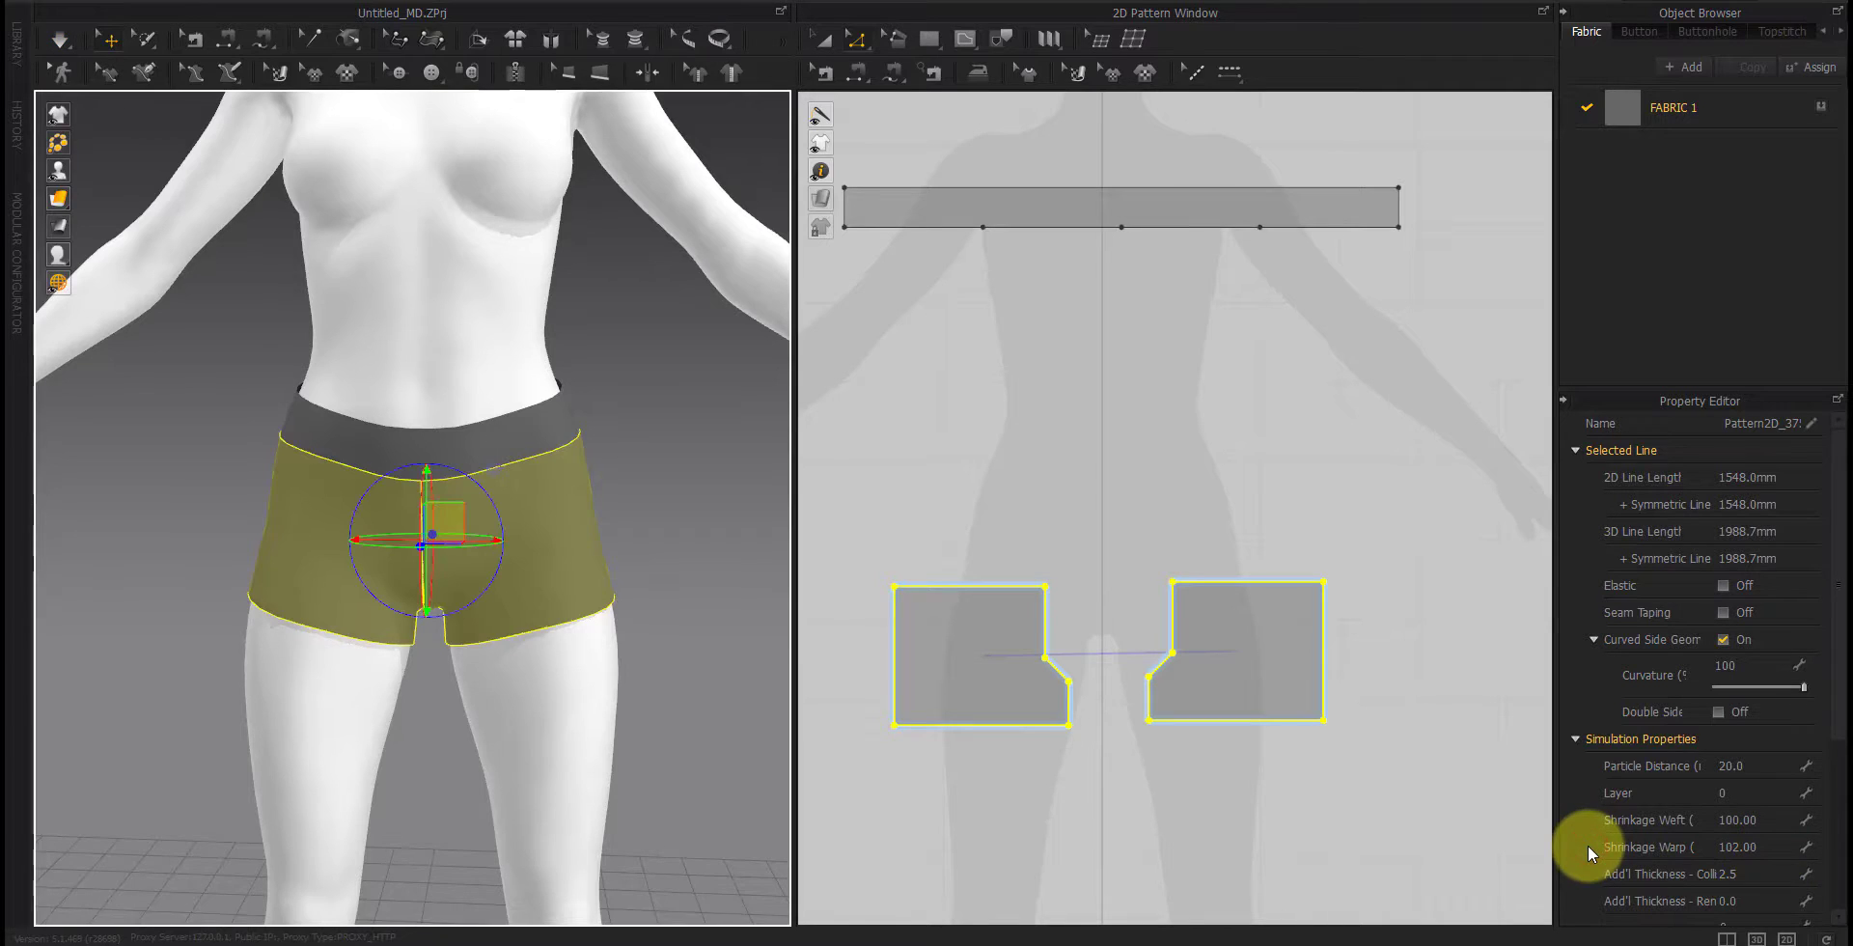
pyautogui.moveTo(668, 789); pyautogui.dragTo(444, 789, button='right')
pyautogui.click(1762, 848)
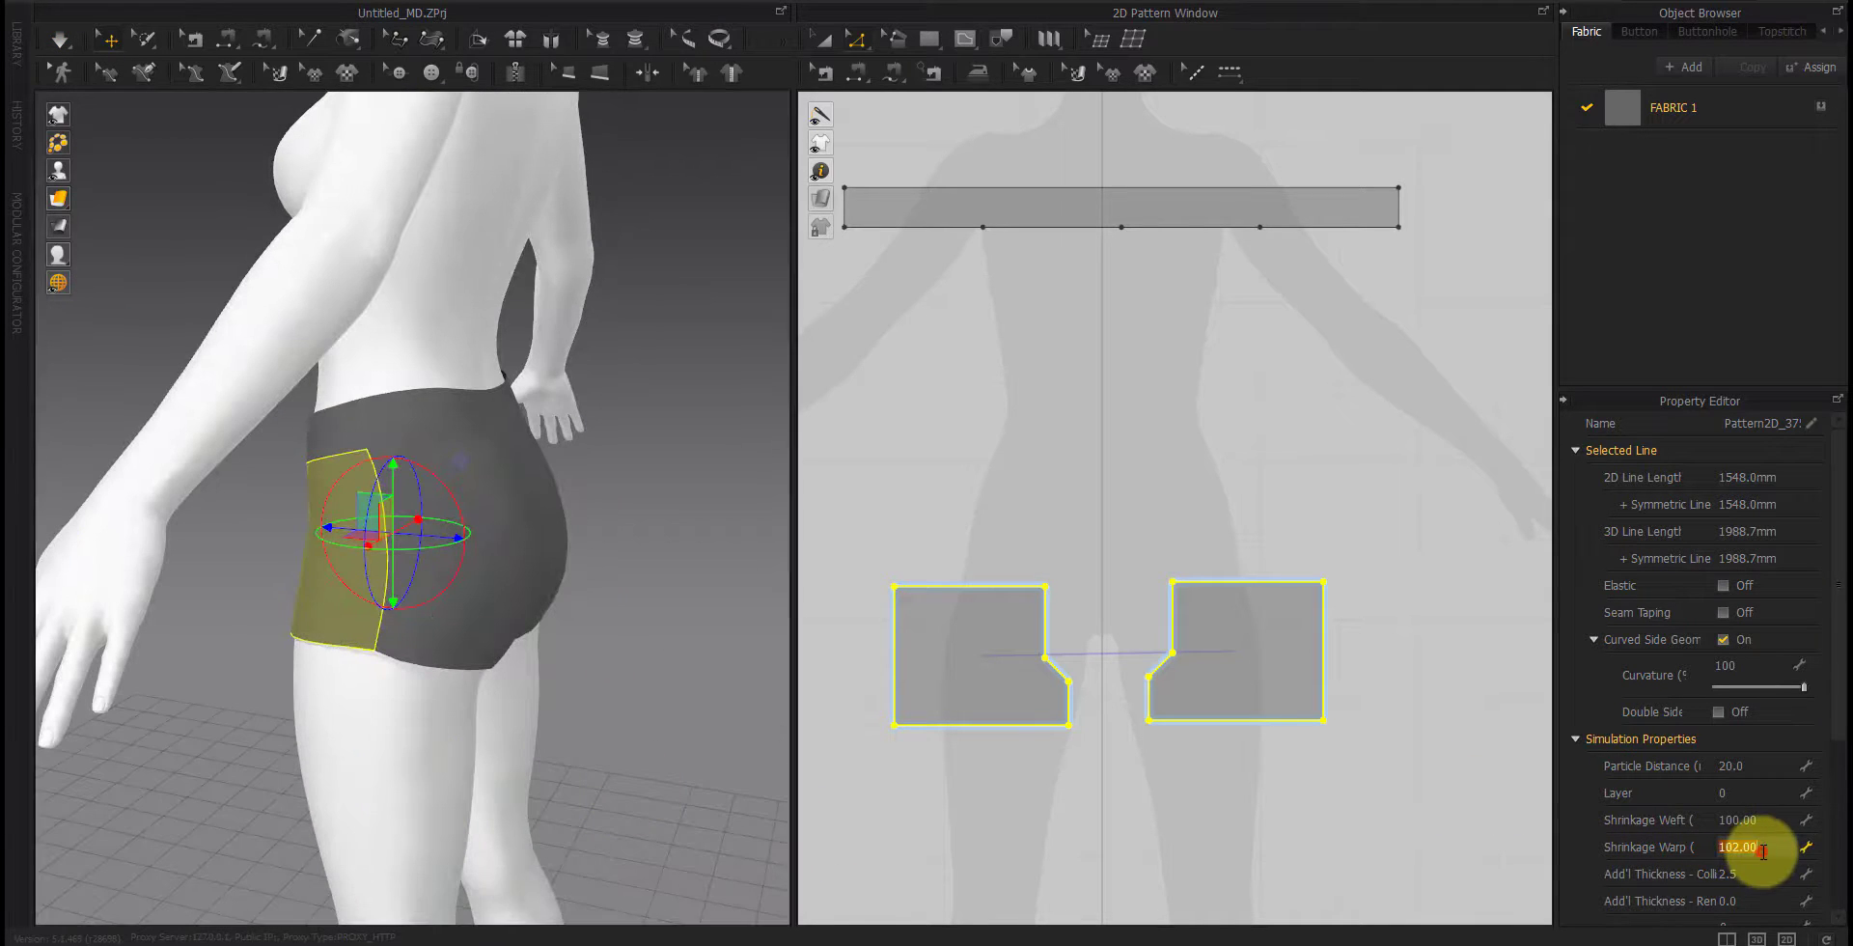
pyautogui.write('105')
pyautogui.click(1410, 778)
pyautogui.moveTo(1482, 537); pyautogui.dragTo(1129, 780)
pyautogui.click(1775, 845)
pyautogui.write('100')
pyautogui.click(1418, 794)
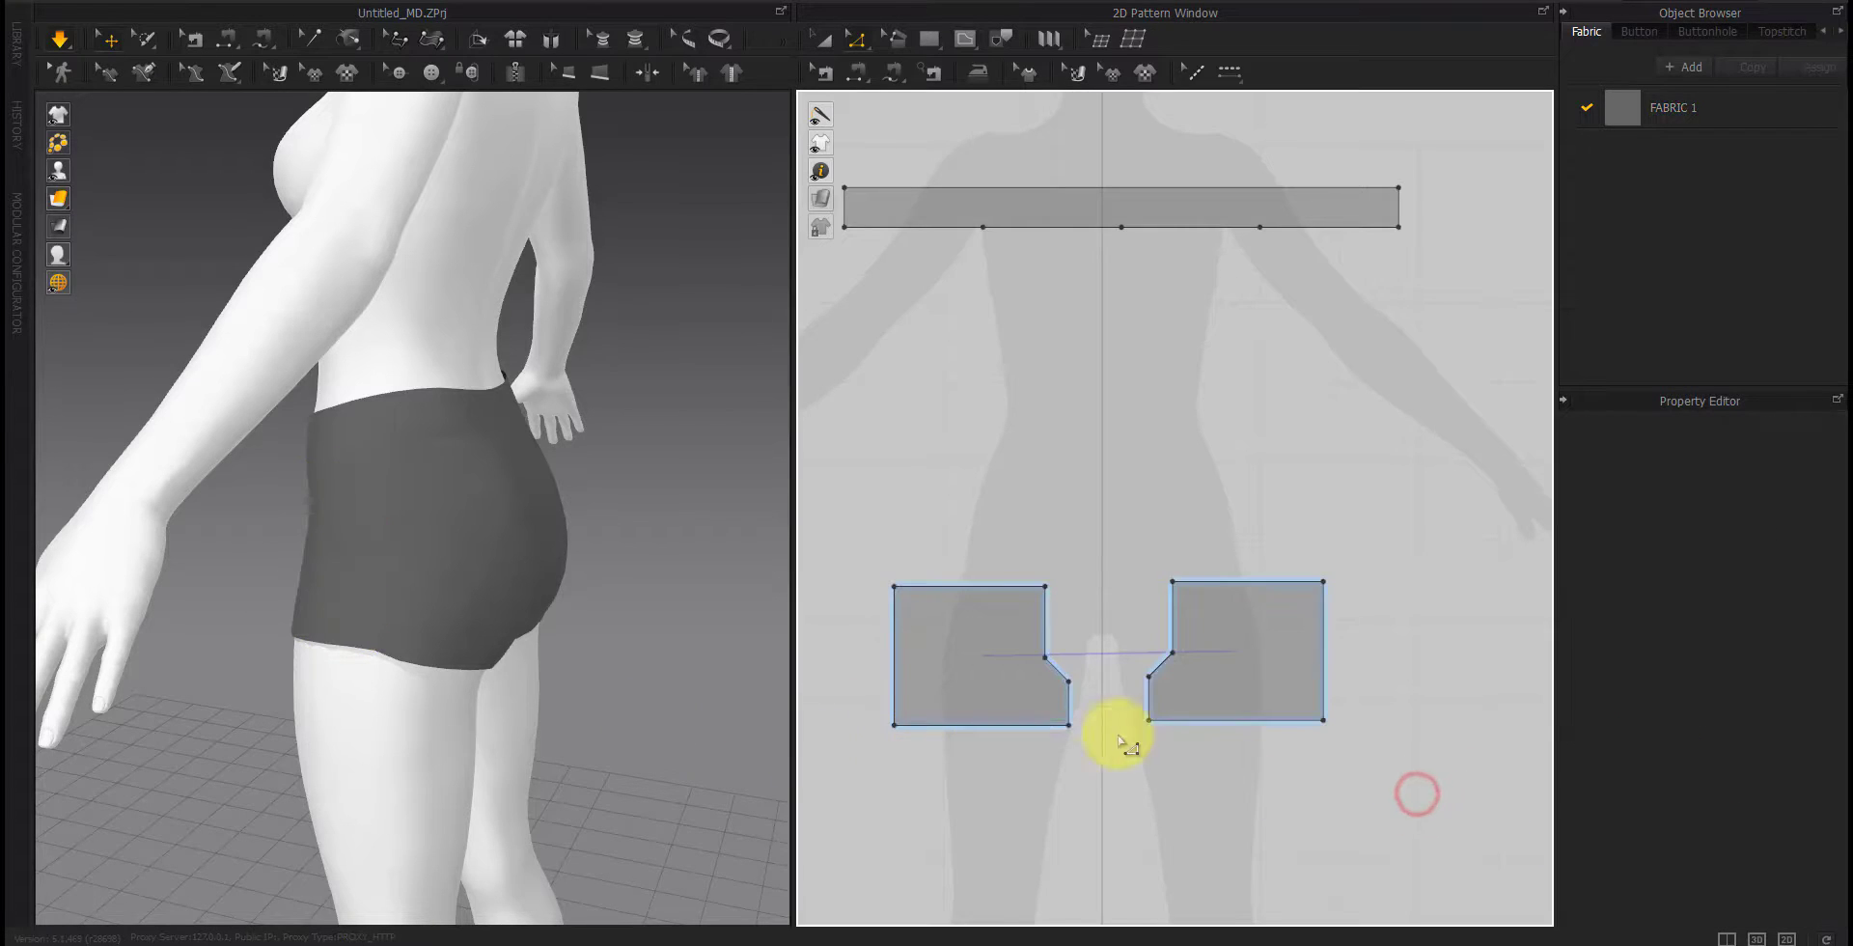
# Step: Move the bottom edges of the two front shorts pieces down 10 mm
pyautogui.scroll(-4, 1115, 733)
pyautogui.moveTo(1208, 724); pyautogui.dragTo(1016, 770)
pyautogui.scroll(4, 1034, 751)
pyautogui.moveTo(1135, 671); pyautogui.dragTo(1135, 691)
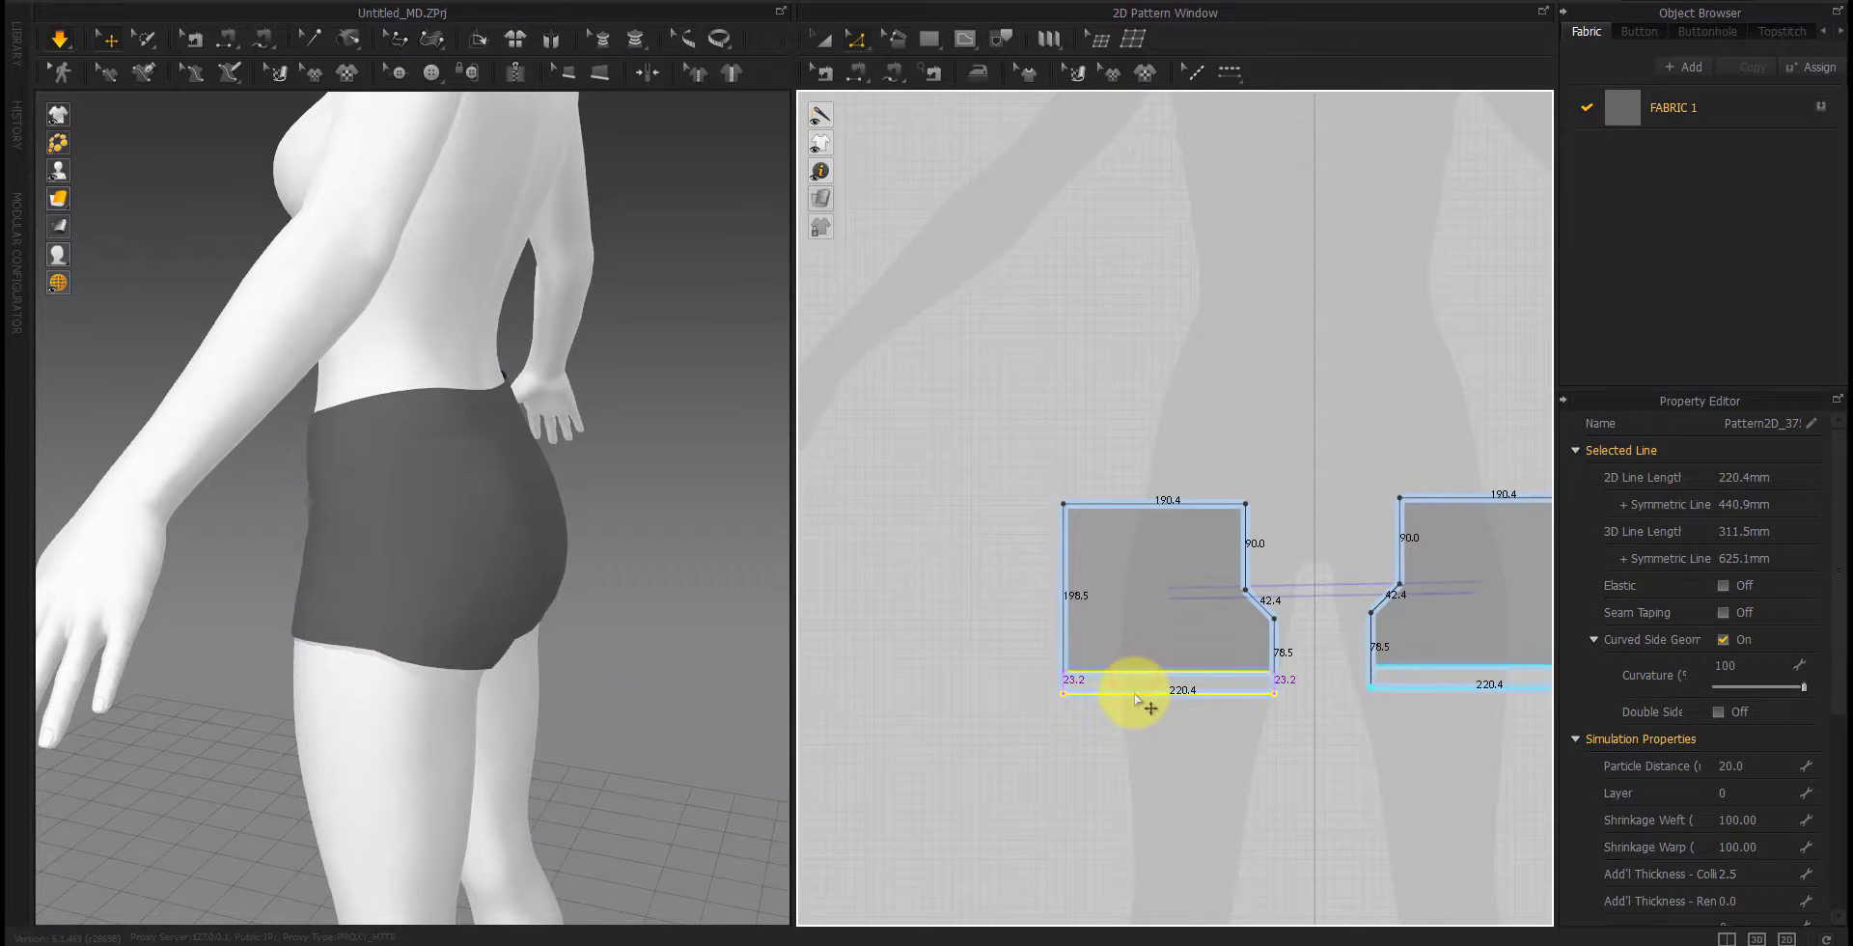
pyautogui.rightClick(1134, 692)
pyautogui.write('5')
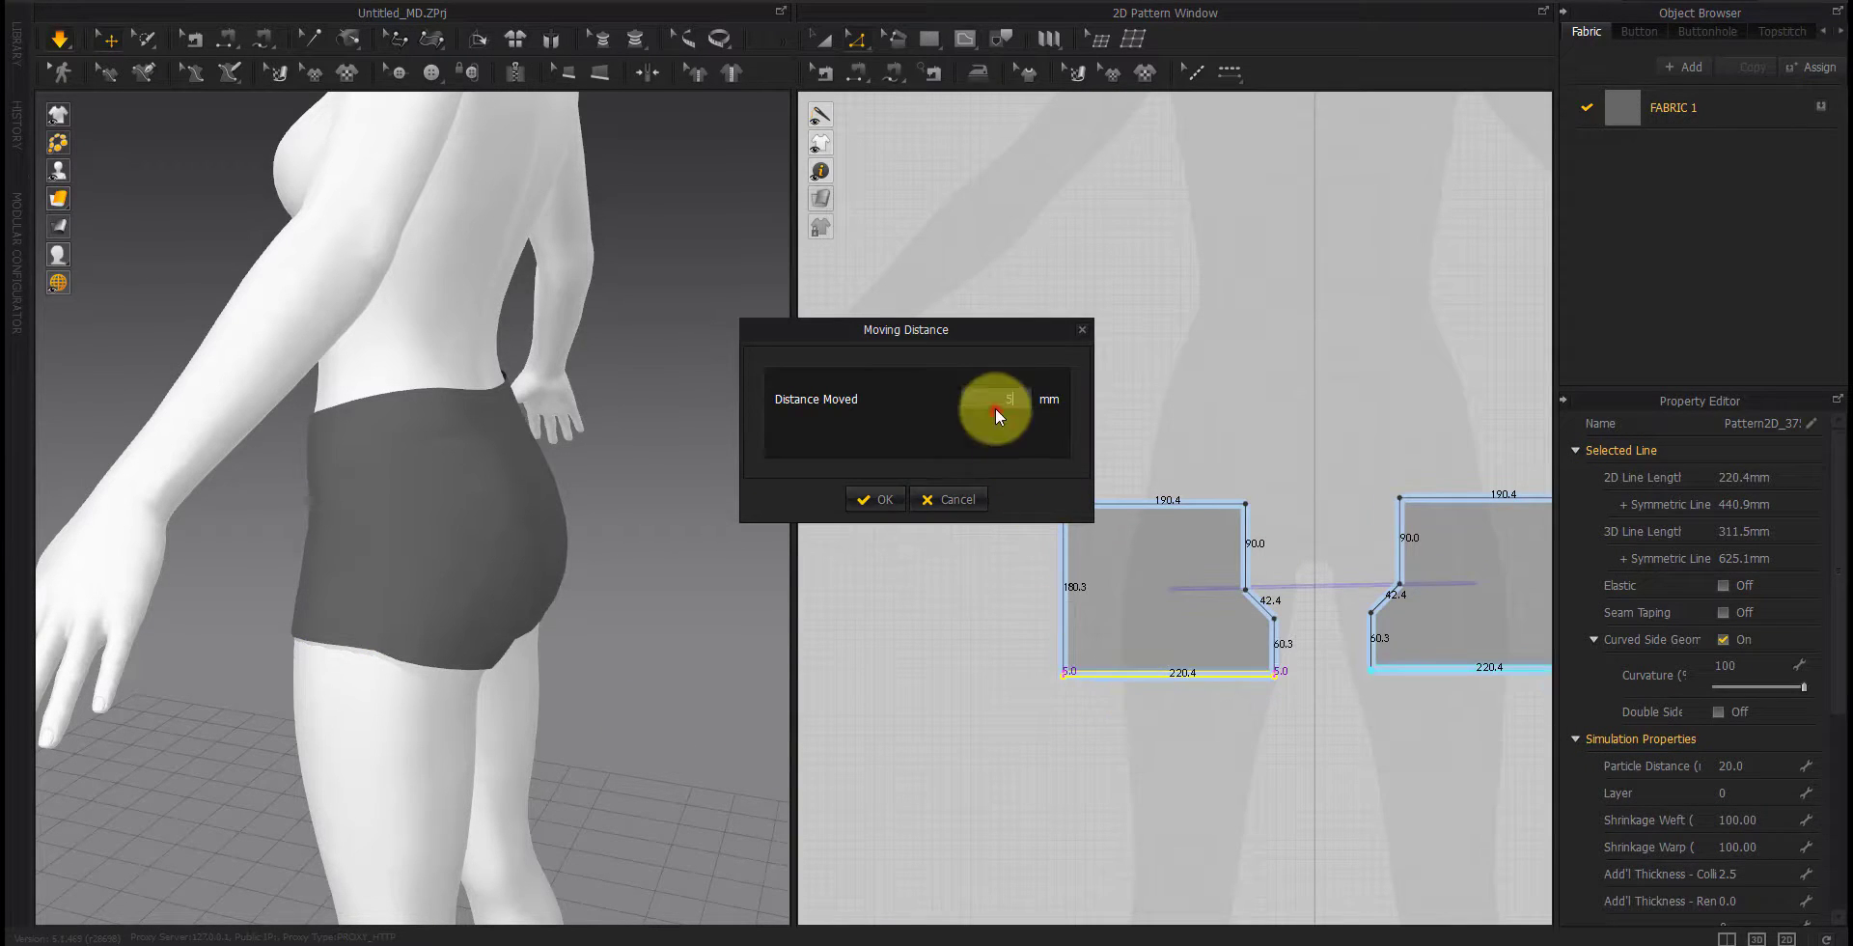
pyautogui.doubleClick(993, 408)
pyautogui.write('10')
pyautogui.click(874, 499)
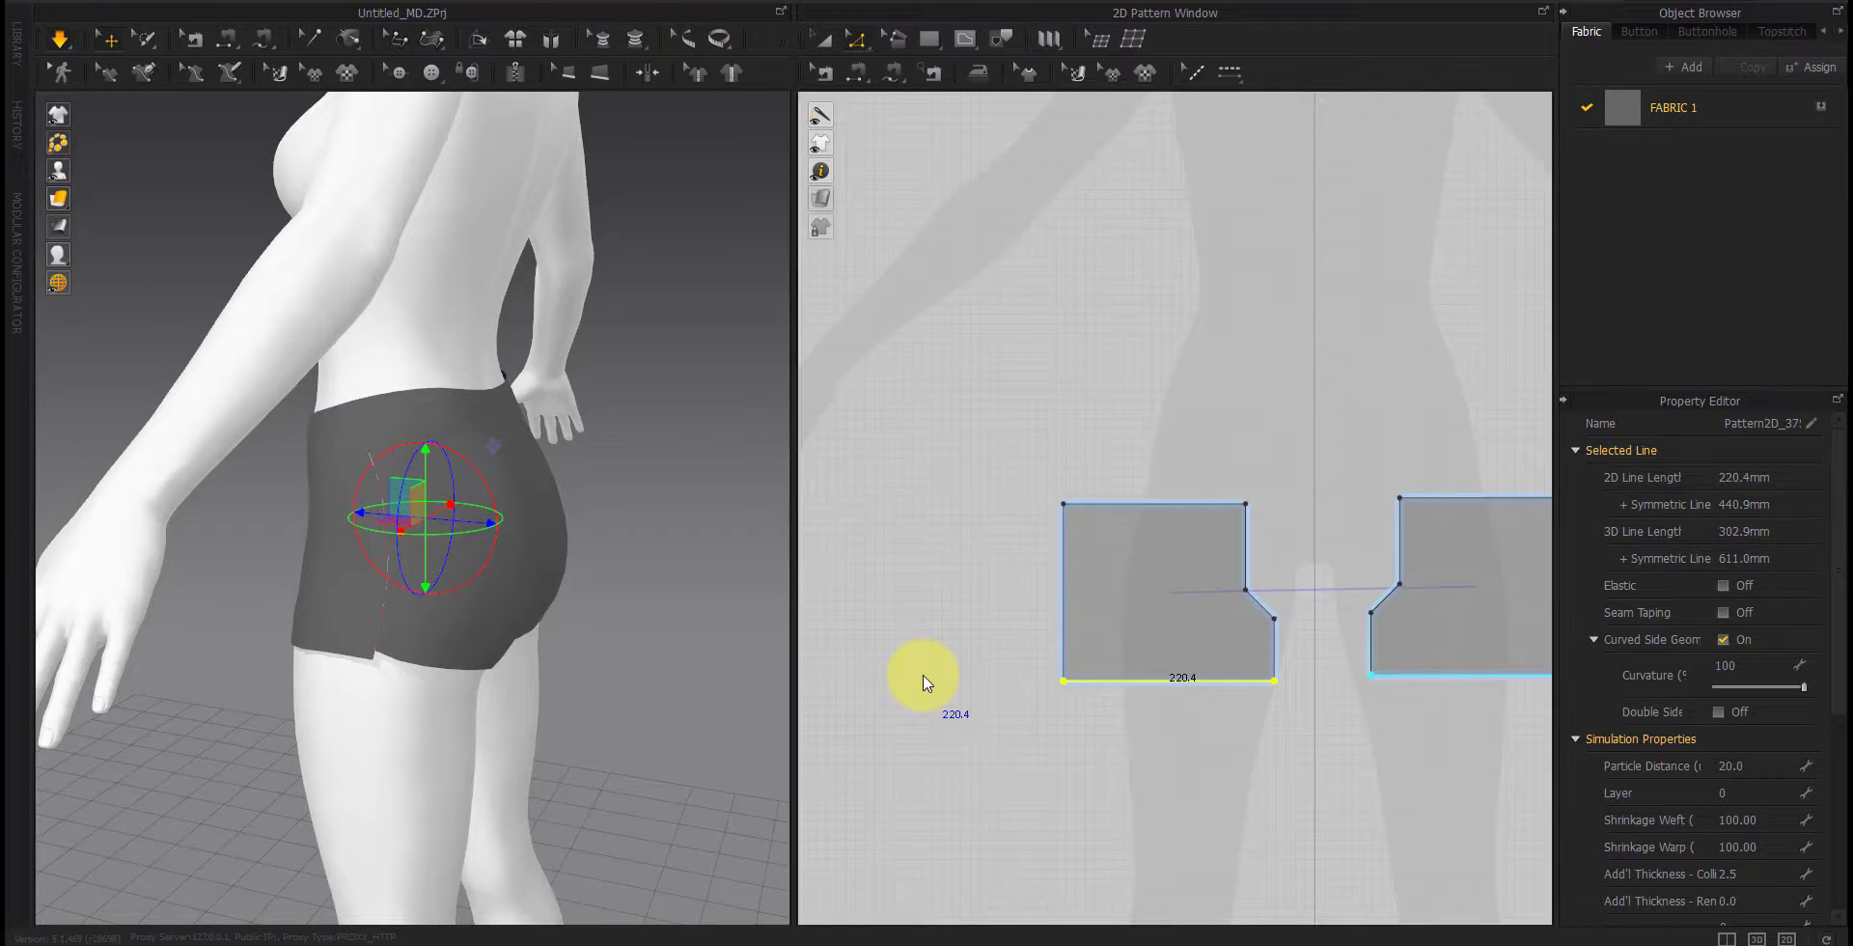
# Step: Settle the back of the shorts in the simulation, check the fit from the front, and stop simulating
pyautogui.moveTo(620, 744); pyautogui.dragTo(594, 779, button='right')
pyautogui.click(686, 751)
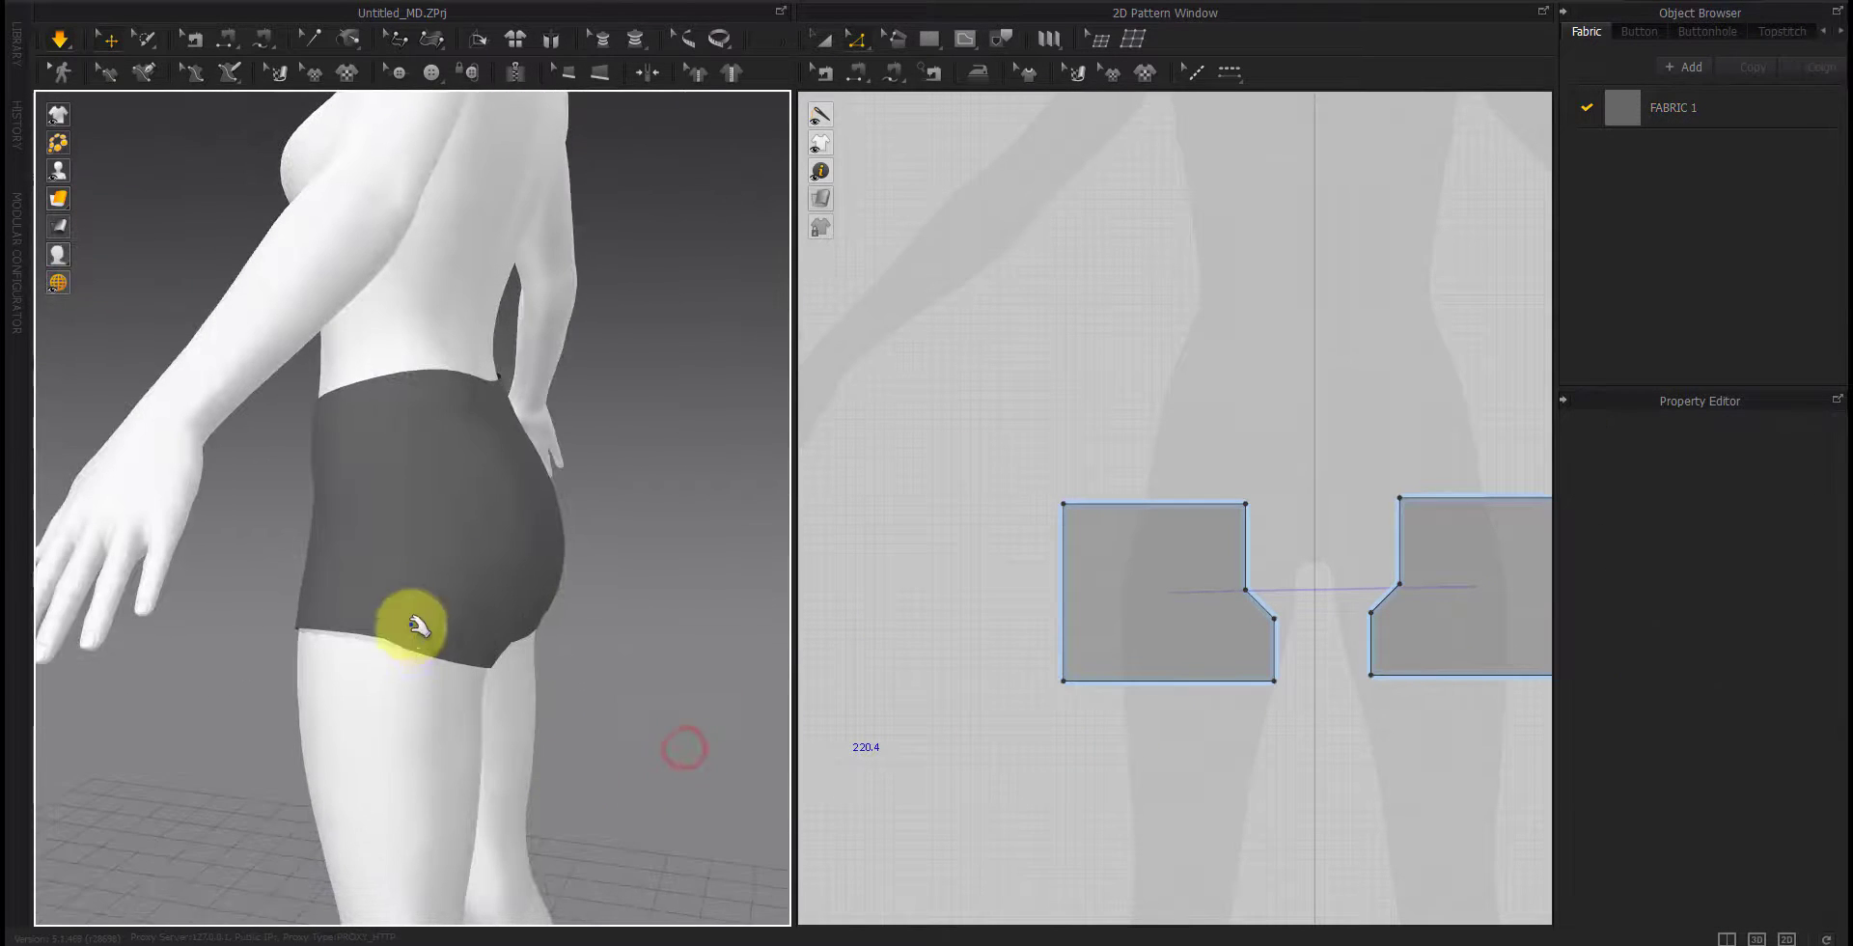
pyautogui.click(497, 606)
pyautogui.moveTo(526, 546); pyautogui.dragTo(438, 817, button='right')
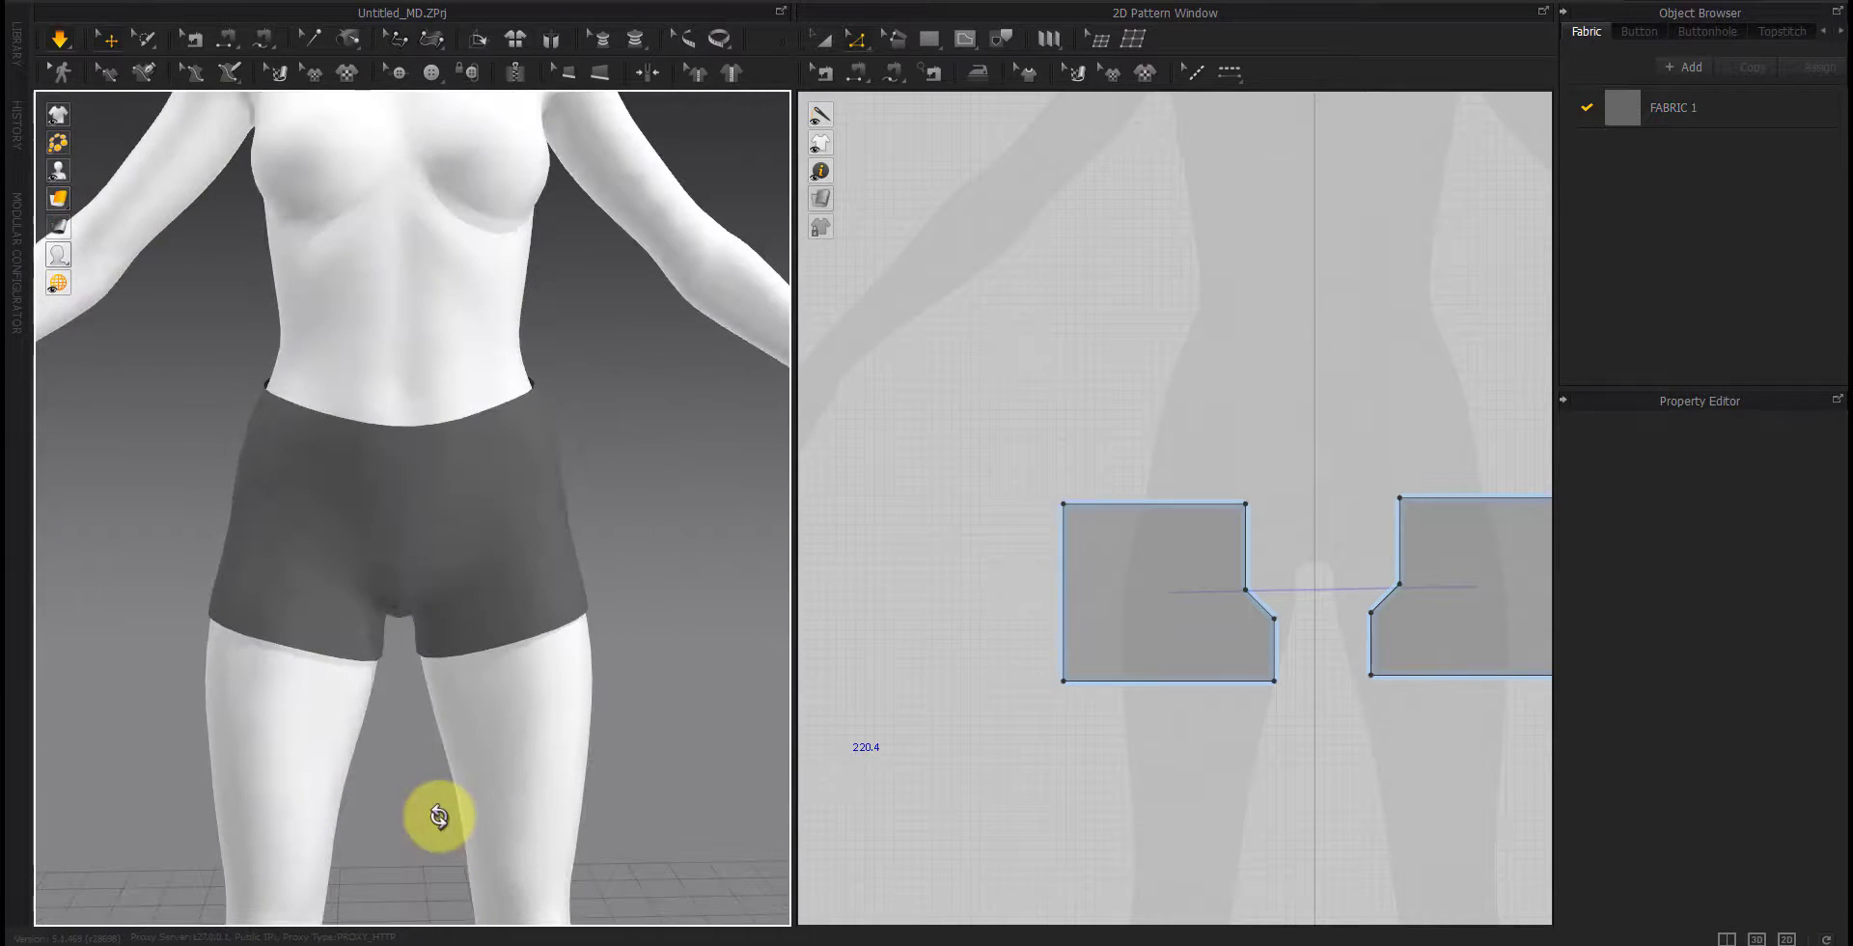
pyautogui.scroll(-3, 504, 767)
pyautogui.moveTo(604, 765); pyautogui.dragTo(590, 778, button='right')
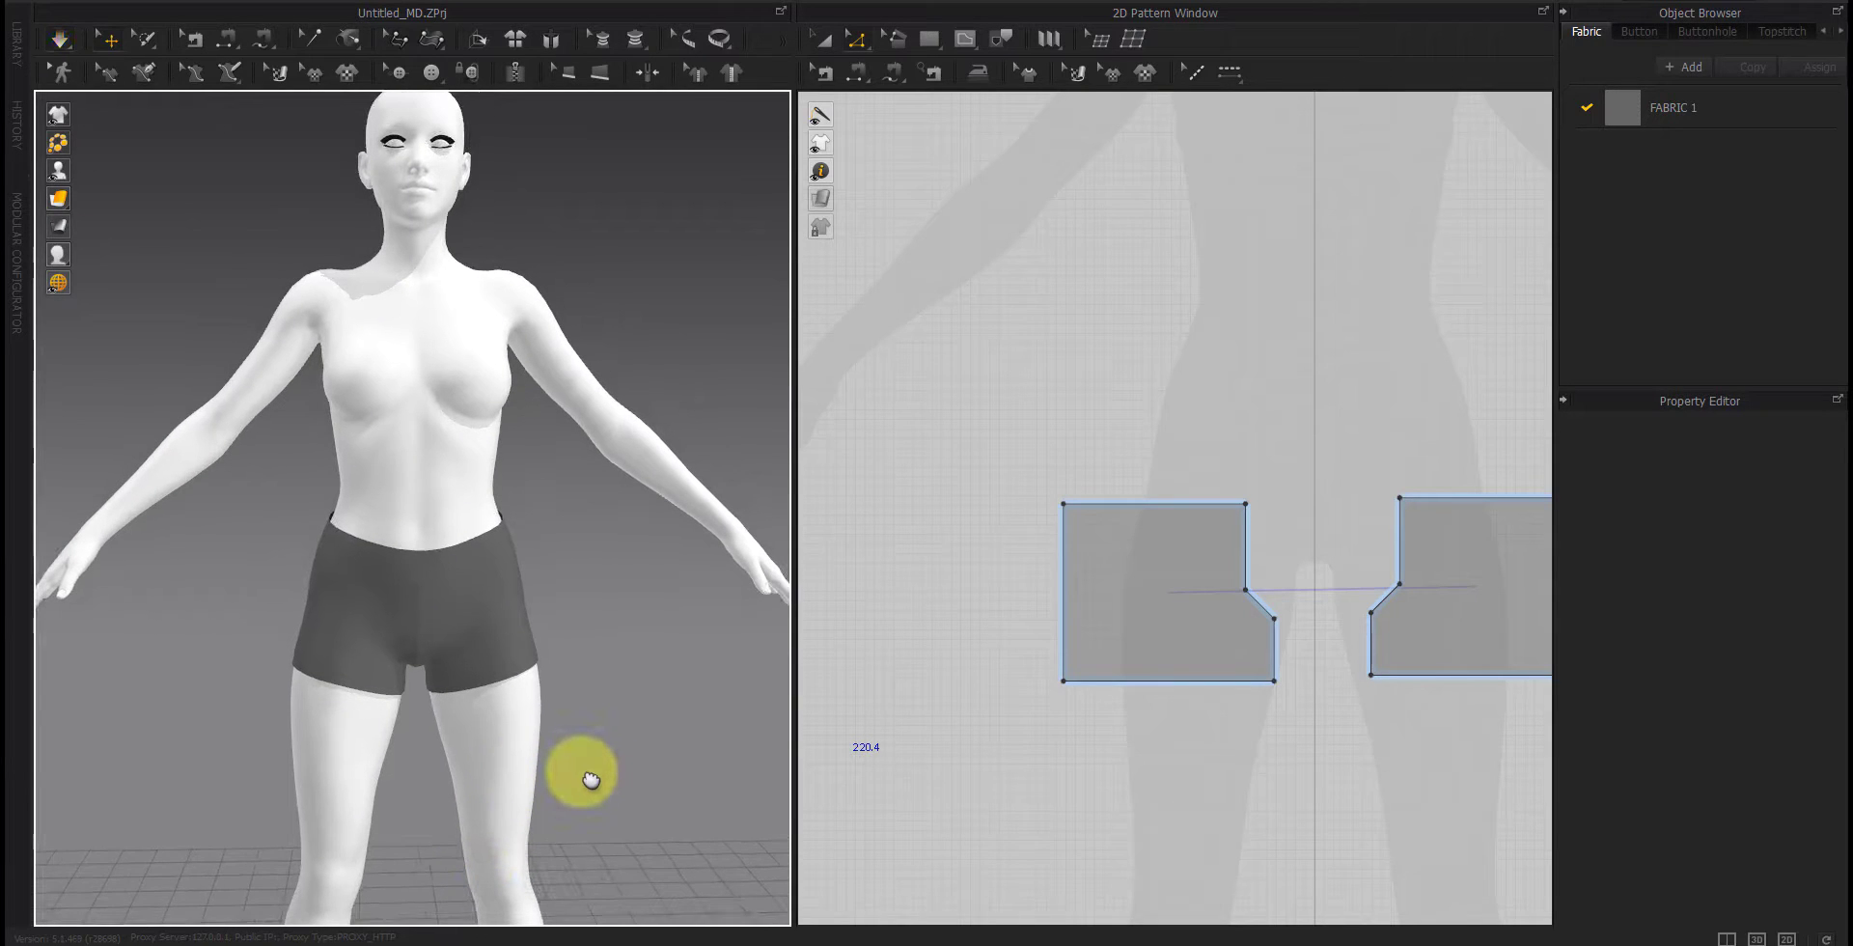
# Step: Set the additional rendering thickness of the waistband and all shorts pieces to 1.5 mm
pyautogui.scroll(-5, 1253, 793)
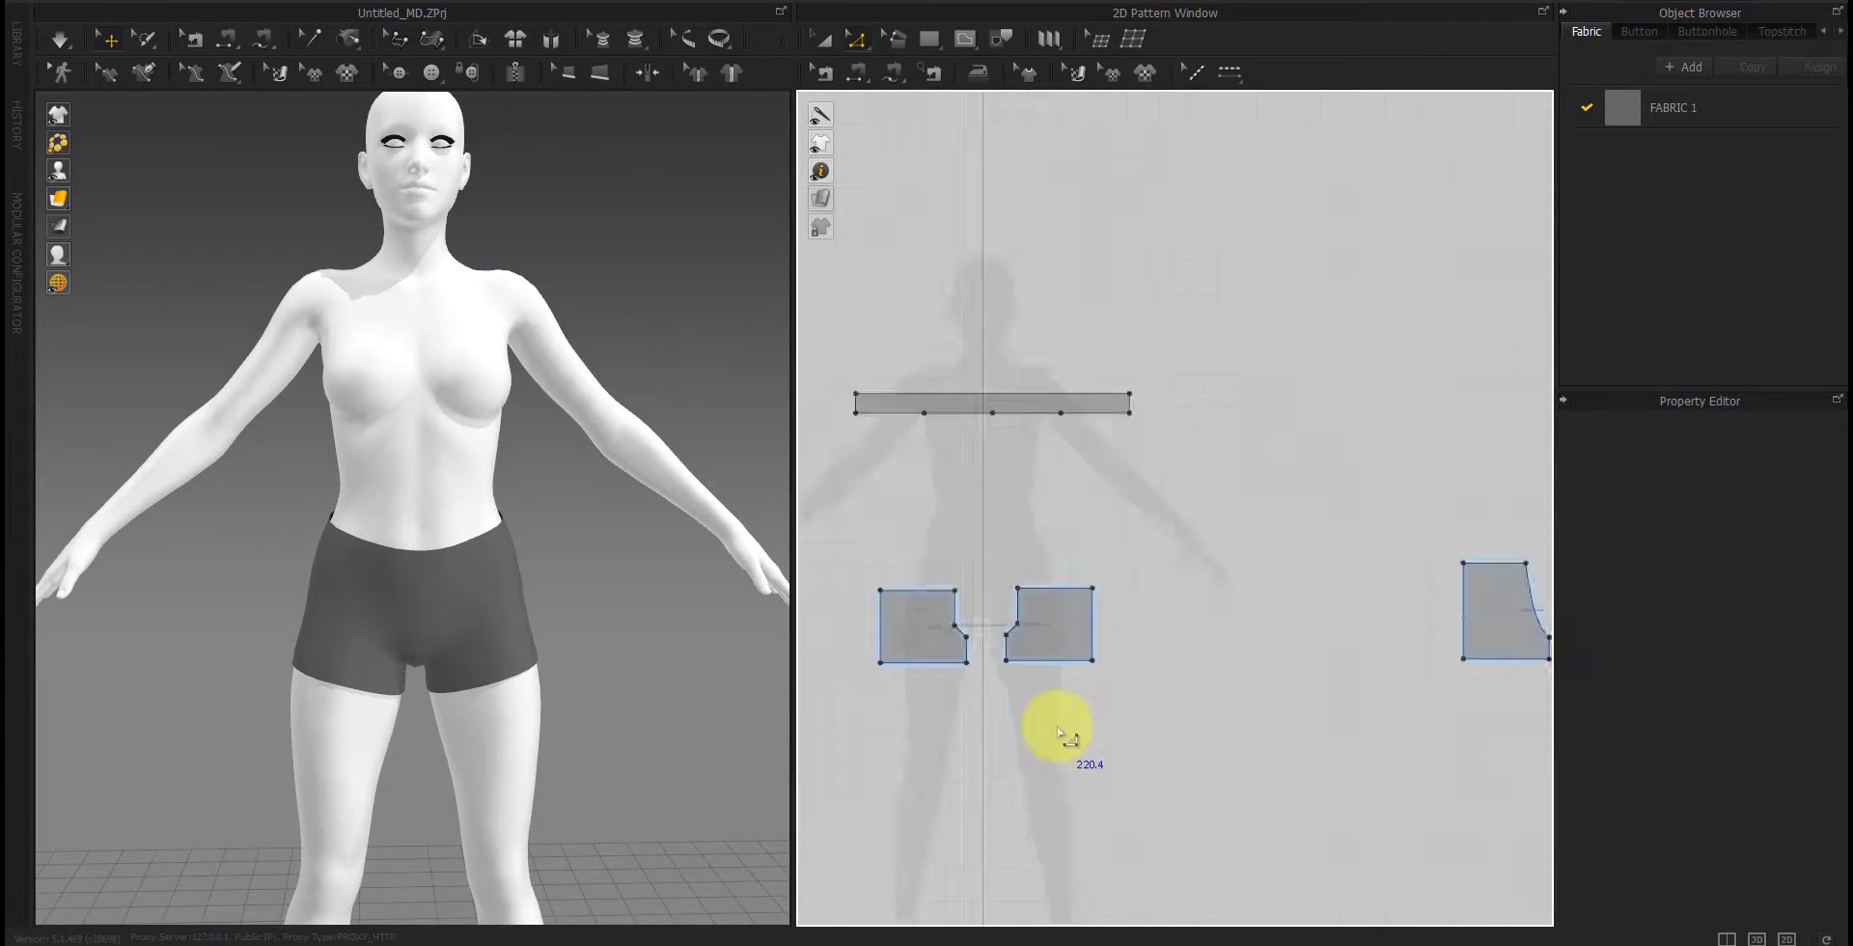
pyautogui.moveTo(912, 768); pyautogui.dragTo(911, 767)
pyautogui.click(1739, 901)
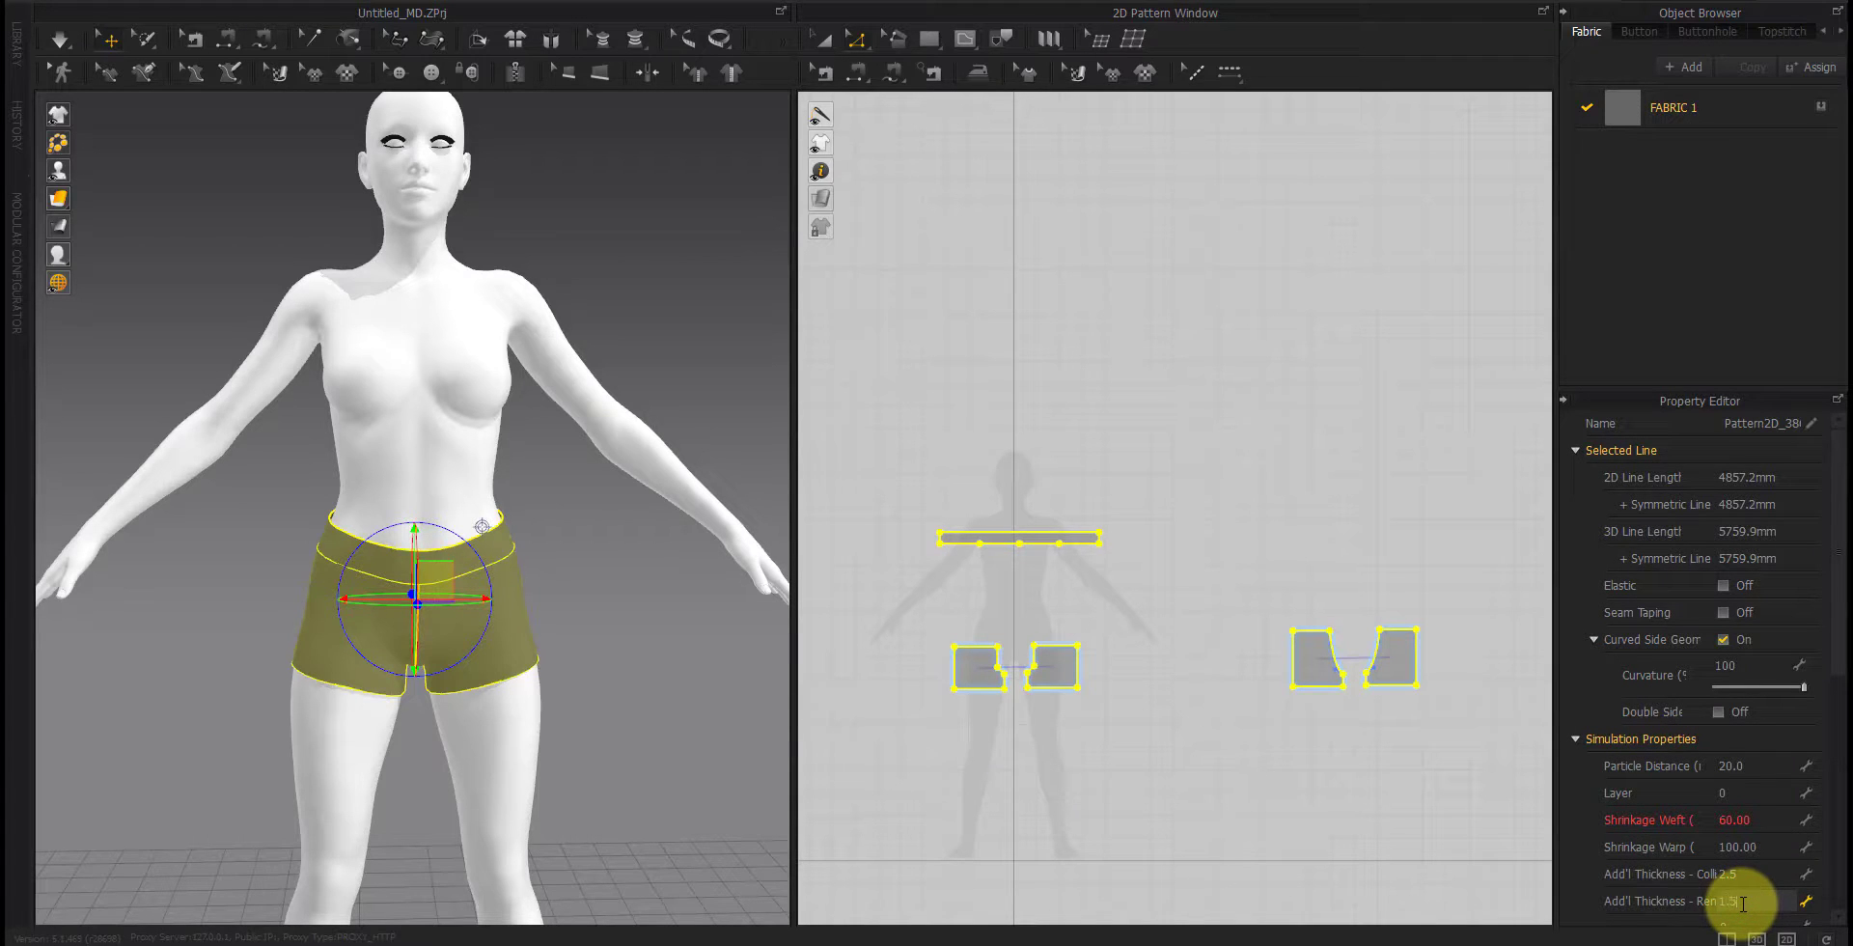
pyautogui.click(1745, 769)
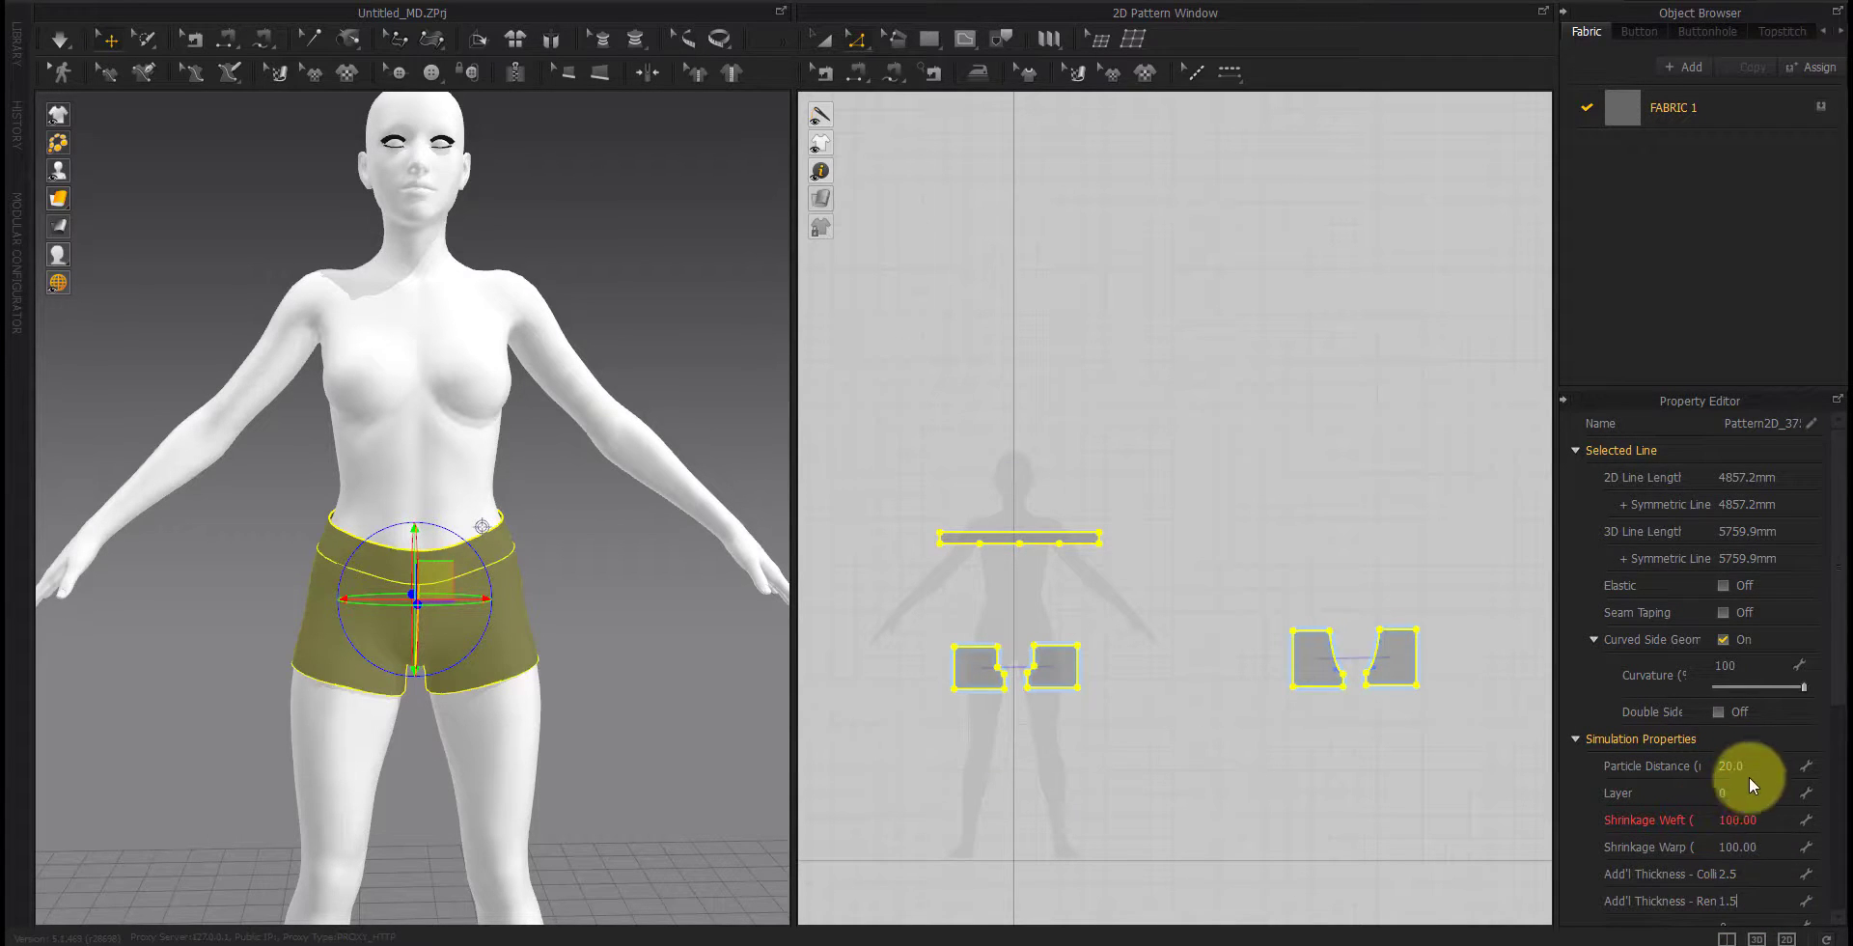
pyautogui.click(1386, 587)
# Step: Change the particle distance of the waistband and all shorts pieces, and restart the simulation
pyautogui.moveTo(1456, 496); pyautogui.dragTo(769, 784)
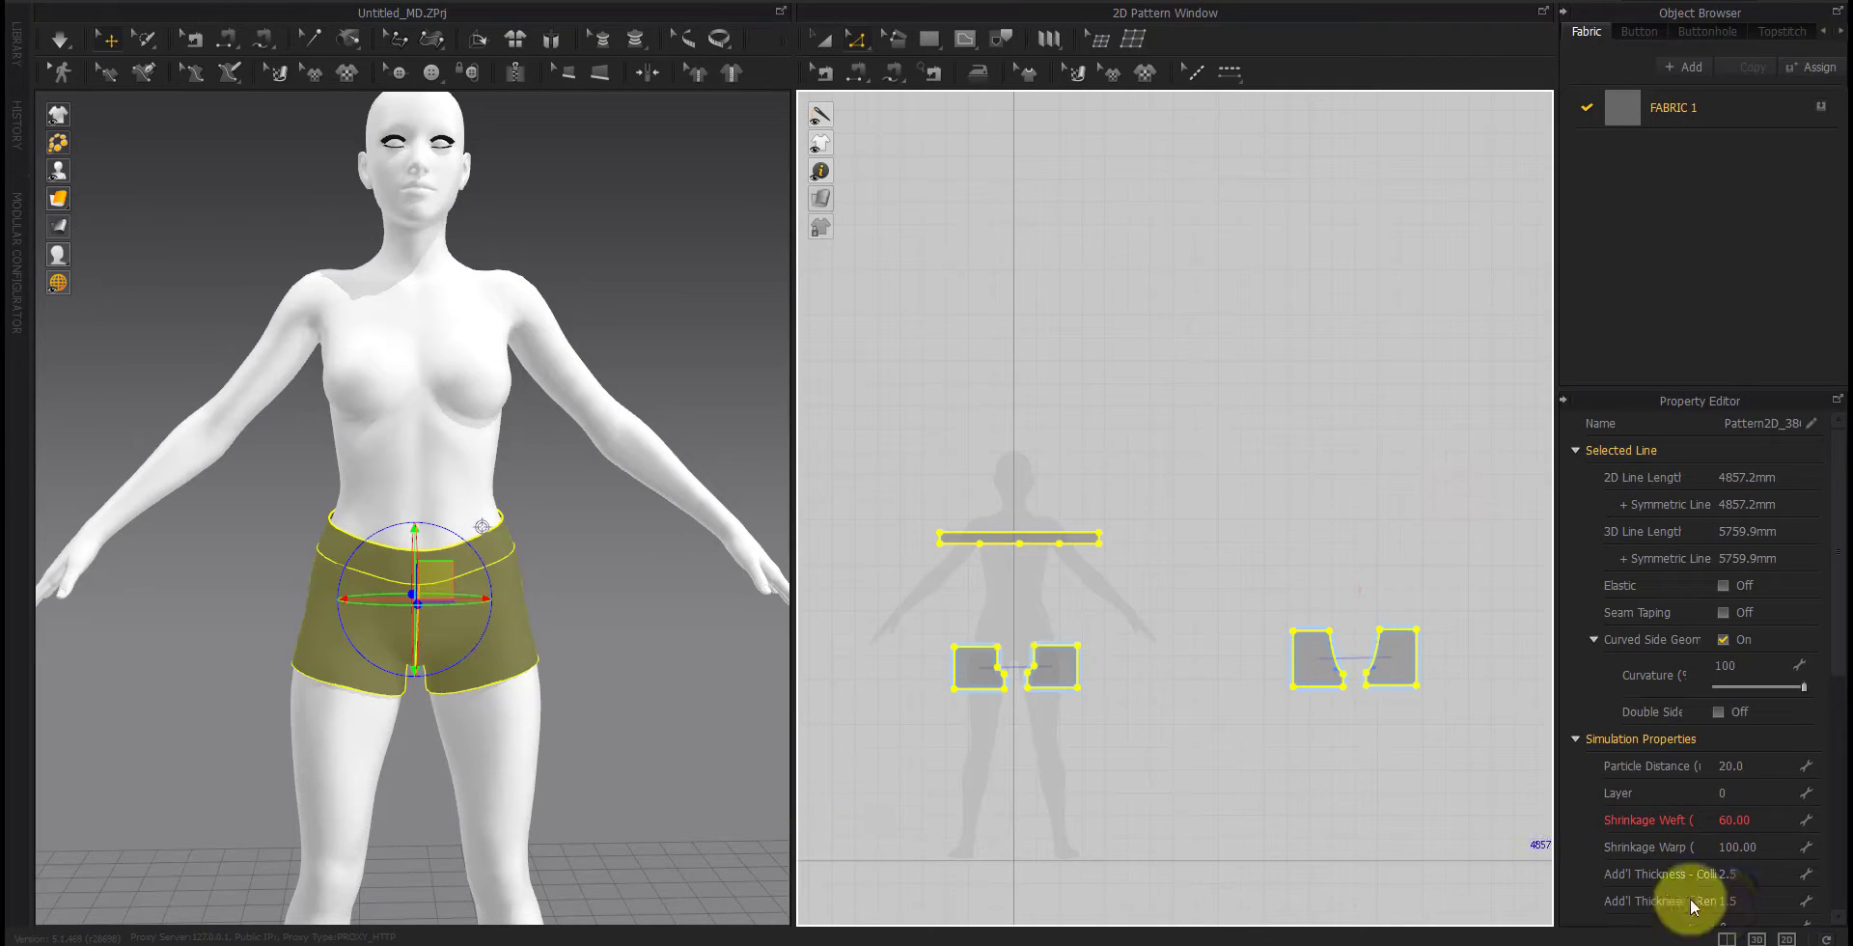
pyautogui.click(1740, 766)
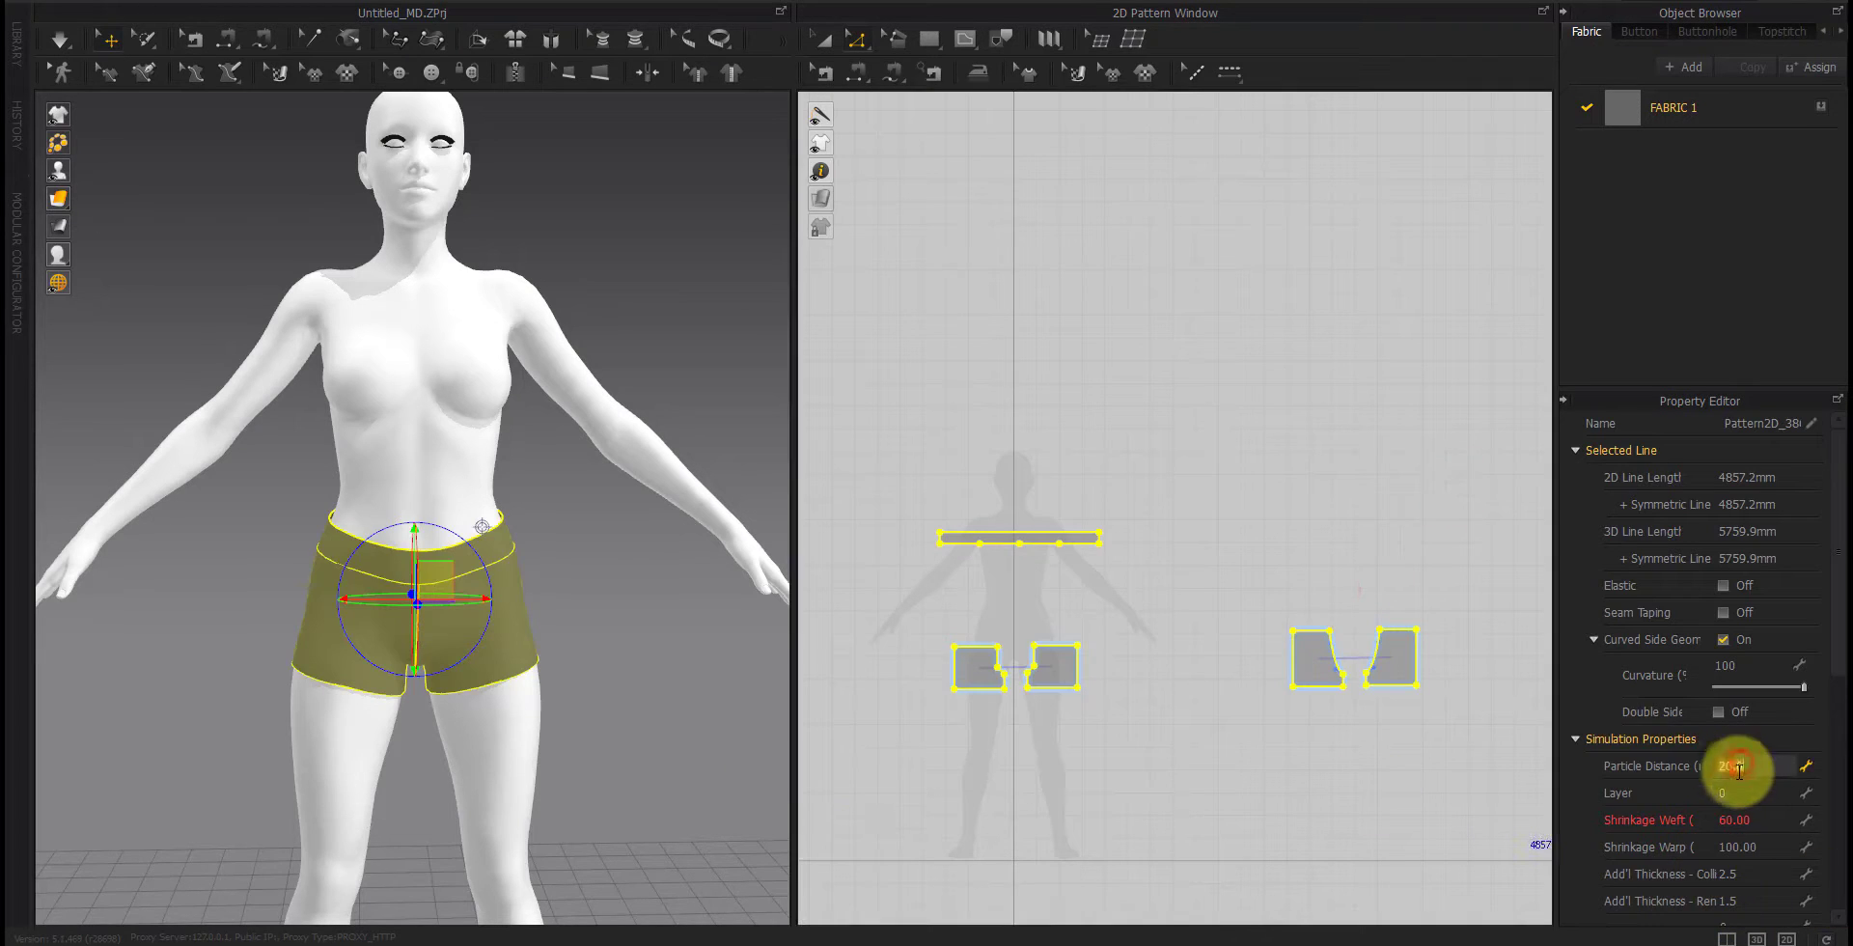
pyautogui.click(1364, 808)
pyautogui.press('space')
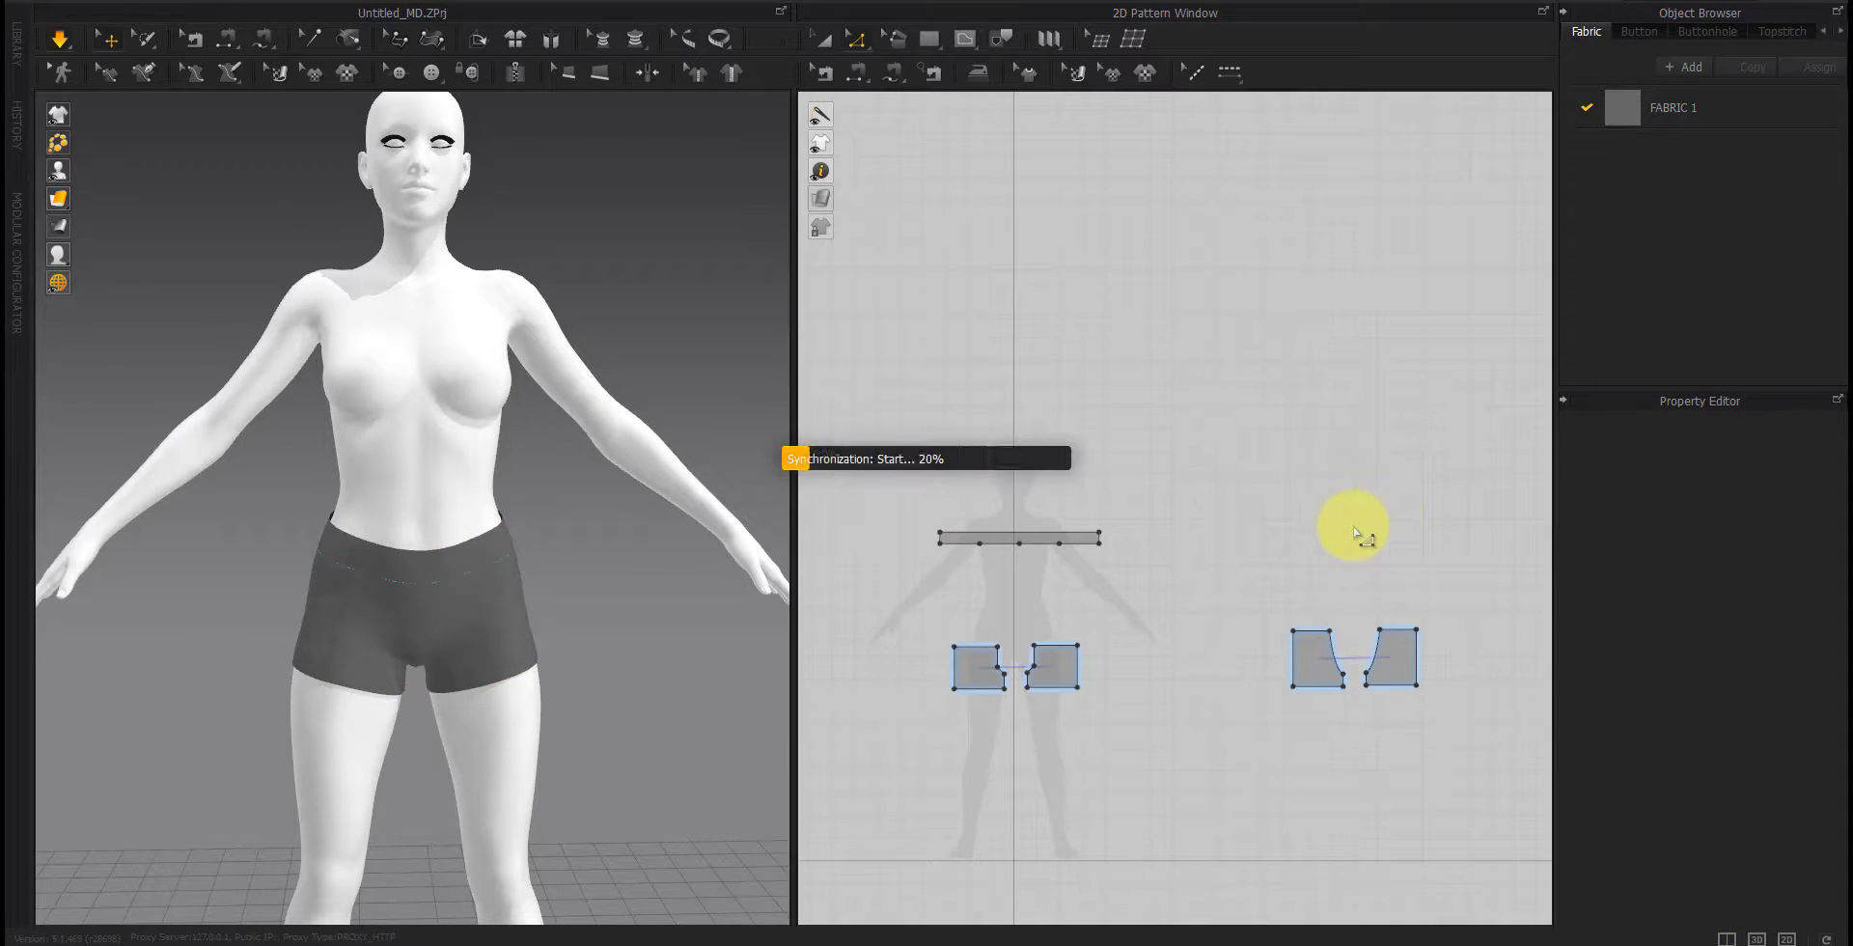
# Step: Deactivate the waistband and all shorts pieces together with their sewing, and hide them on the avatar
pyautogui.moveTo(345, 686)
pyautogui.mouseDown(button='right')
pyautogui.moveTo(550, 711)
pyautogui.moveTo(769, 683)
pyautogui.moveTo(323, 703)
pyautogui.moveTo(360, 666)
pyautogui.mouseUp(button='right')
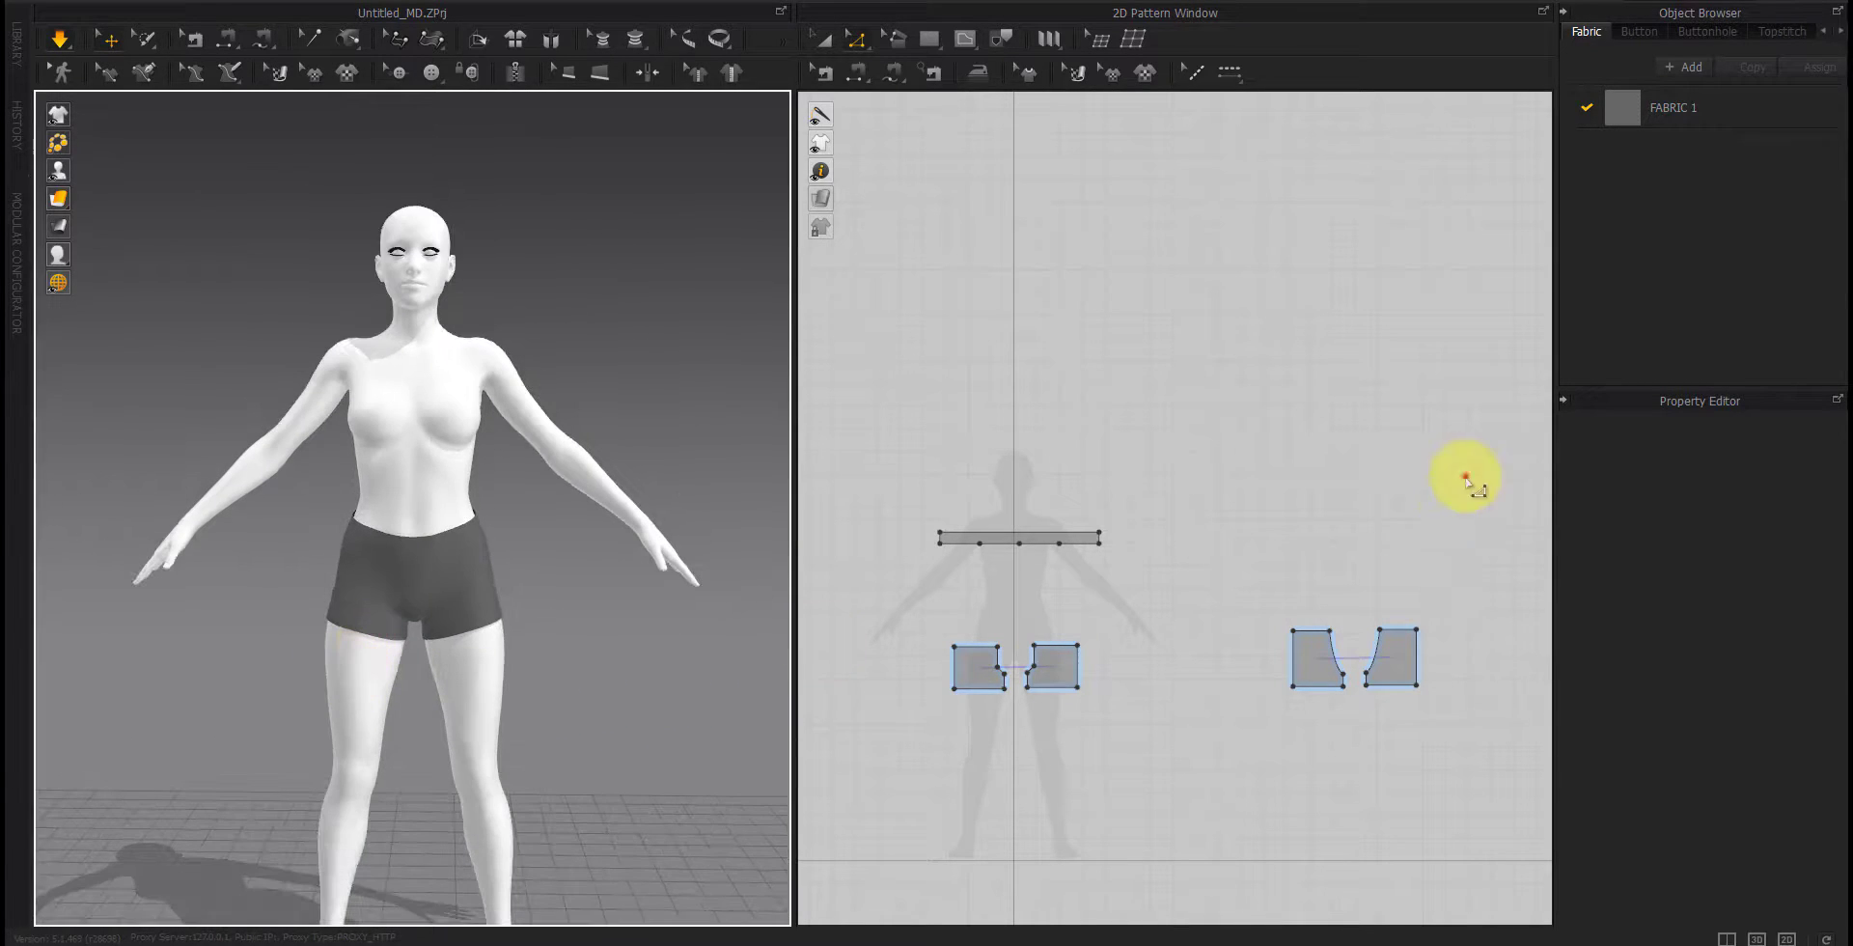
pyautogui.moveTo(1461, 476); pyautogui.dragTo(868, 744)
pyautogui.rightClick(976, 681)
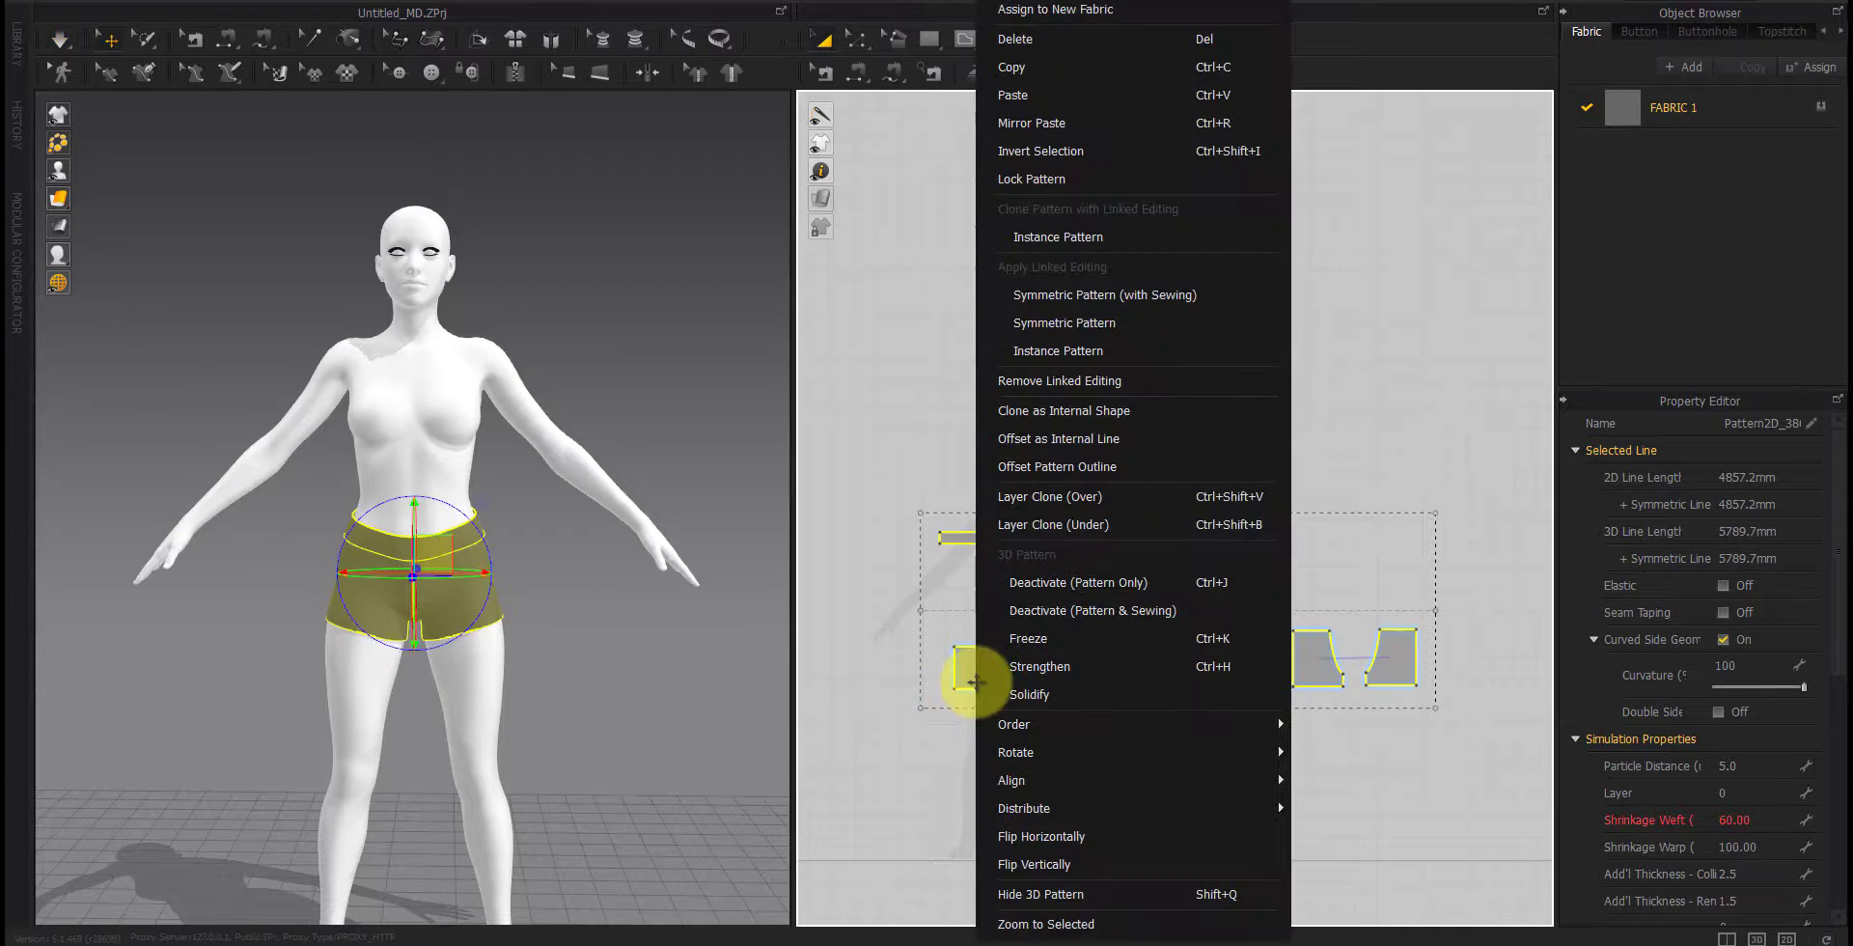
pyautogui.click(1031, 619)
pyautogui.rightClick(964, 670)
pyautogui.click(1039, 862)
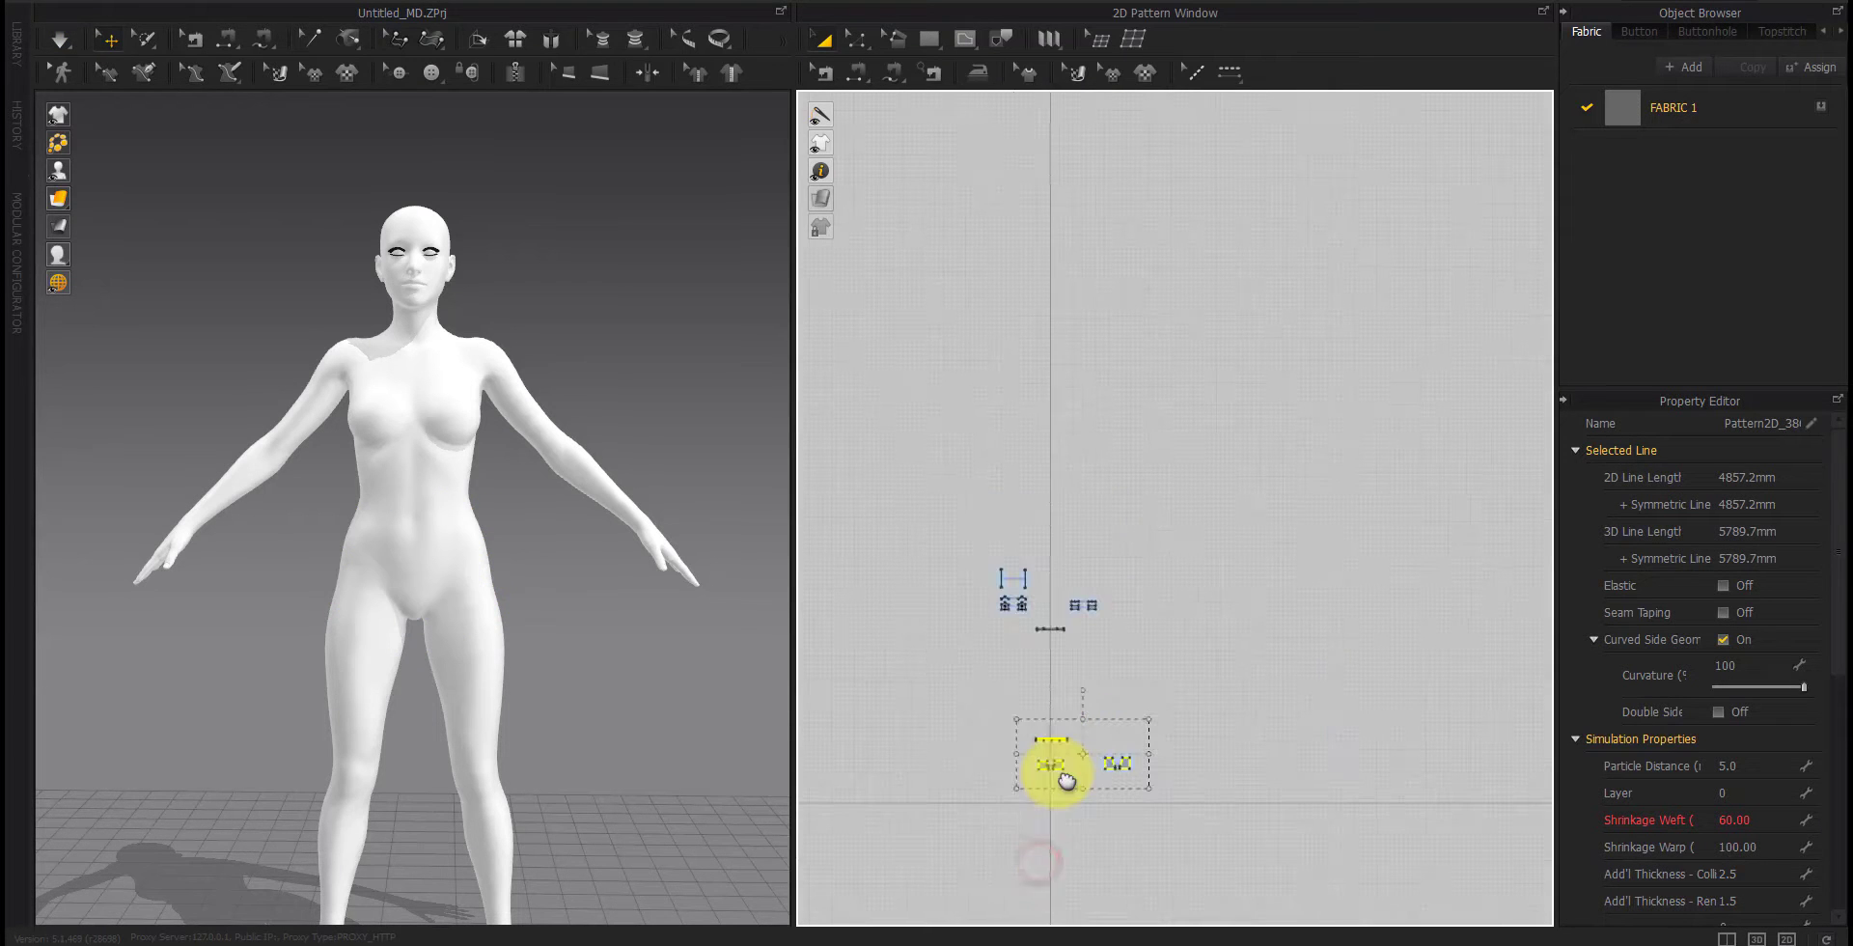
# Step: Arrange the shorts pieces and waistband below the top's pieces in the 2D layout, leaving a gap between the two groups
pyautogui.moveTo(1018, 698); pyautogui.dragTo(1018, 699)
pyautogui.moveTo(1162, 518); pyautogui.dragTo(969, 751)
pyautogui.moveTo(1102, 693); pyautogui.dragTo(1214, 786)
pyautogui.scroll(5, 1183, 816)
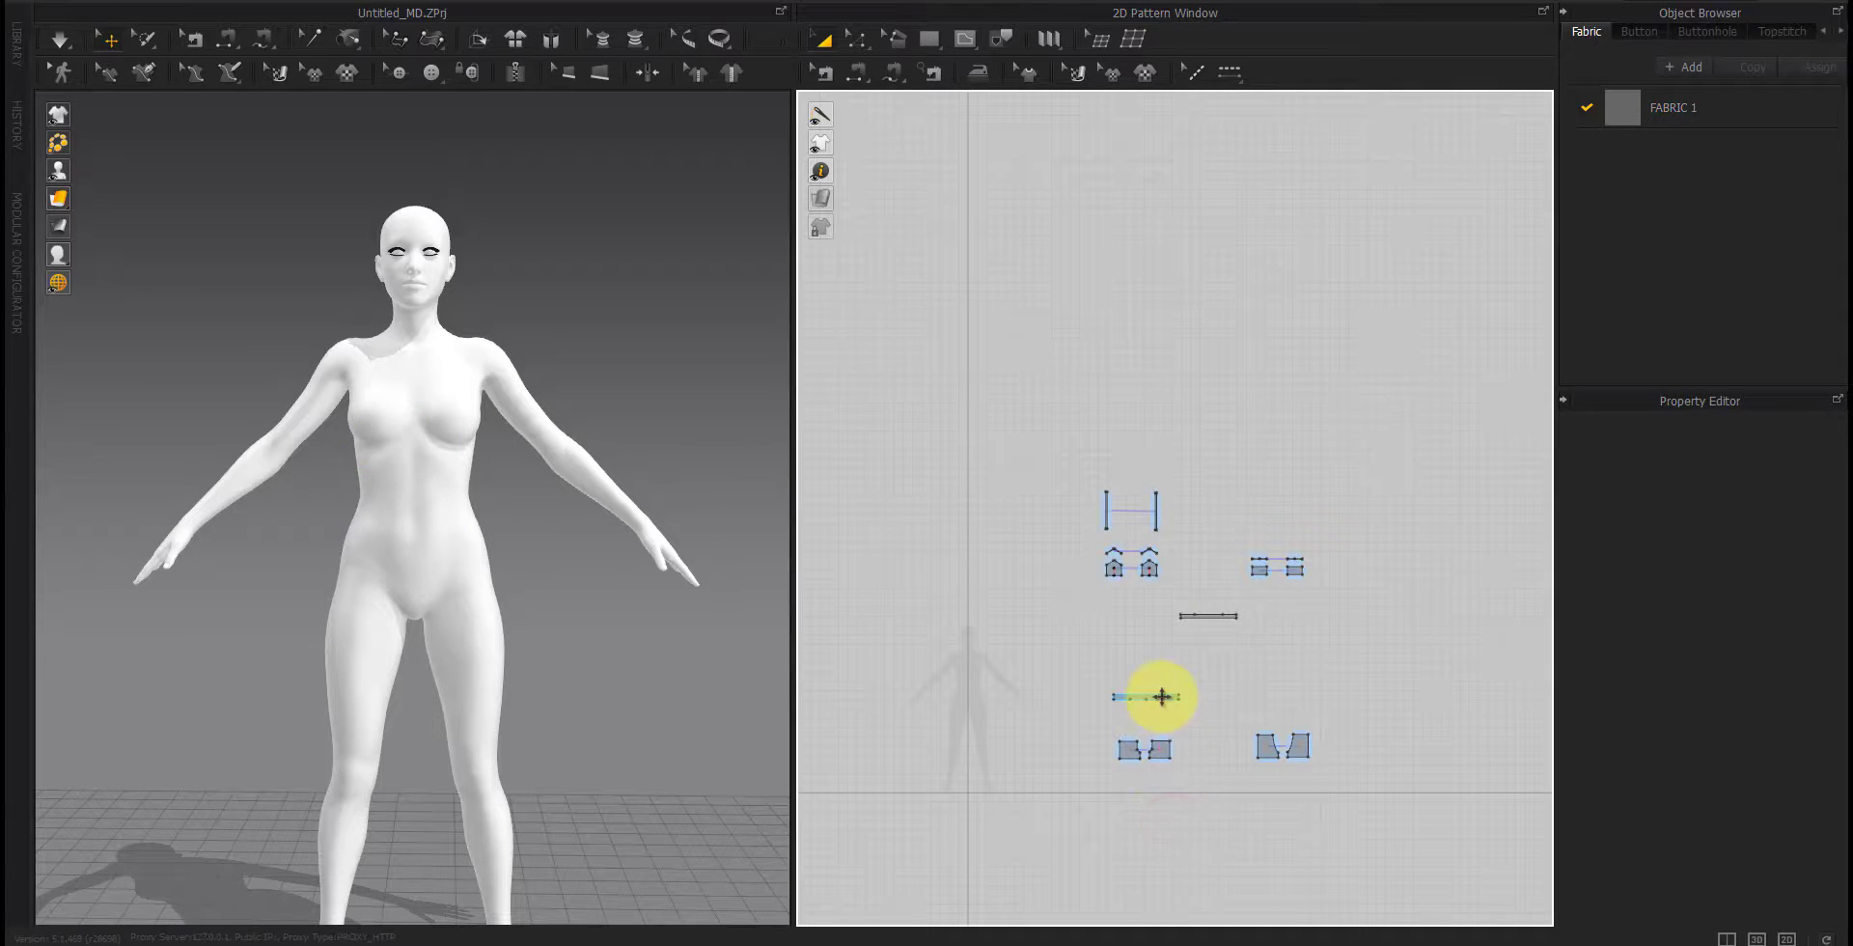
pyautogui.moveTo(1100, 635); pyautogui.dragTo(1101, 637)
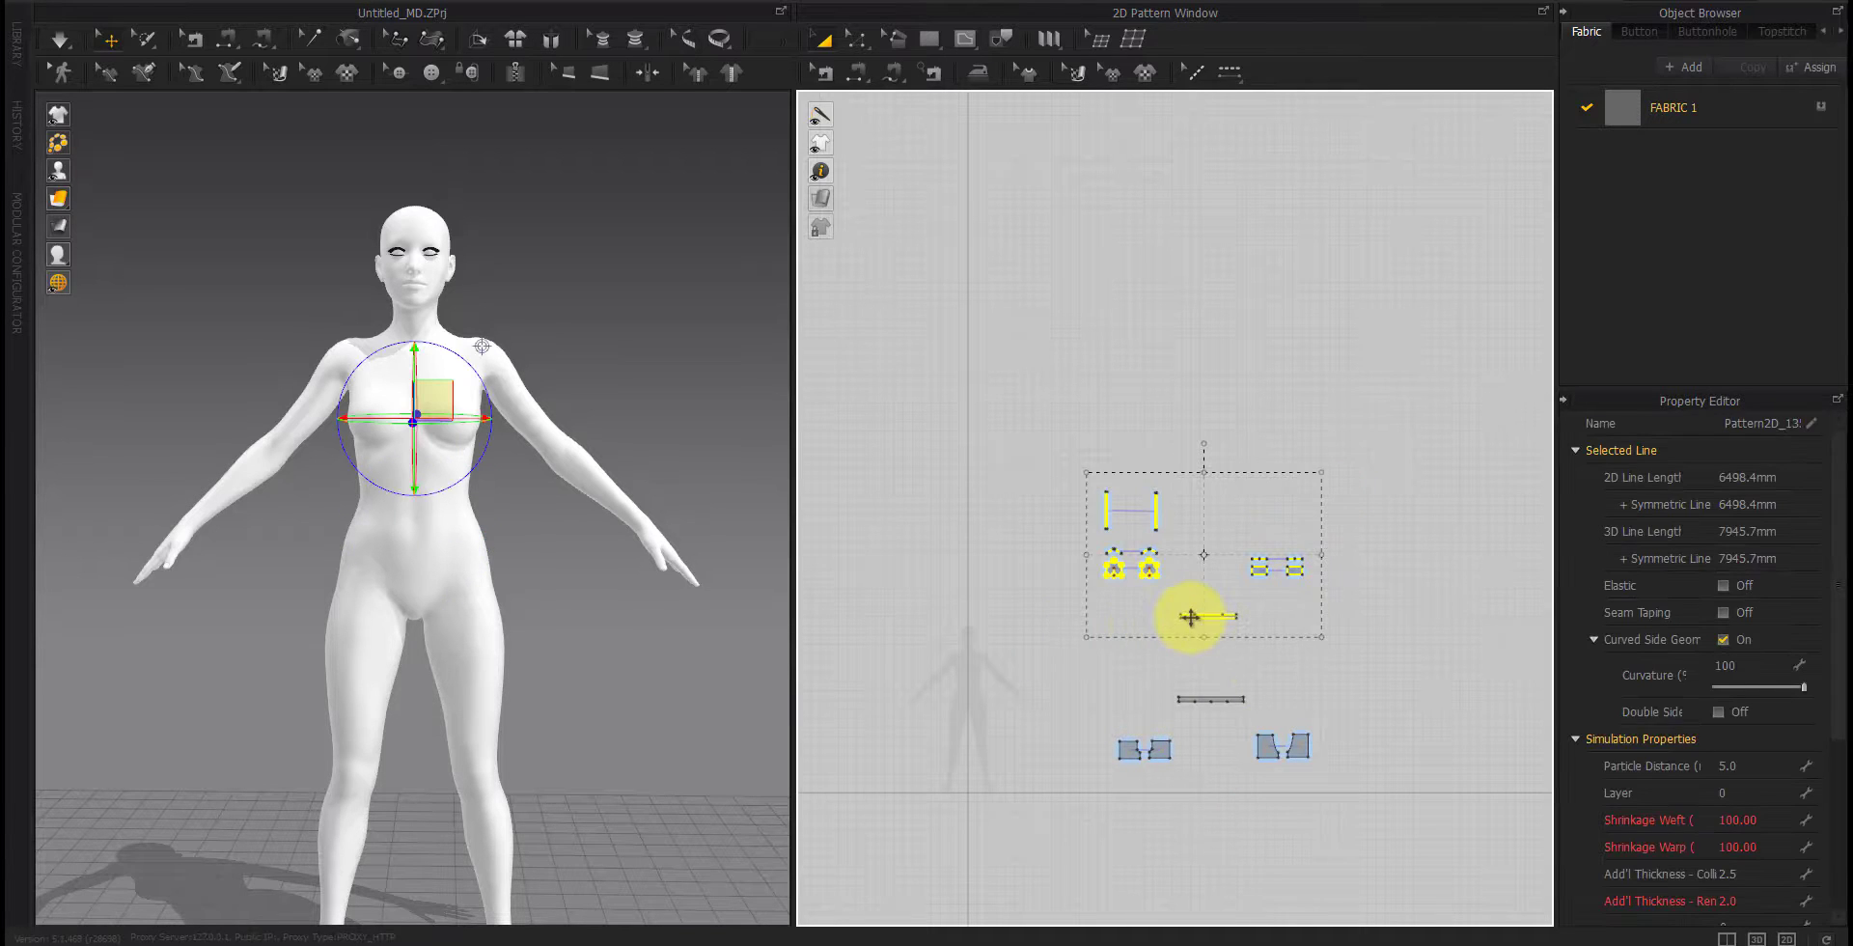
pyautogui.moveTo(1194, 595); pyautogui.dragTo(1193, 595)
# Step: Show all pieces of the top on the avatar again and activate them
pyautogui.rightClick(1266, 545)
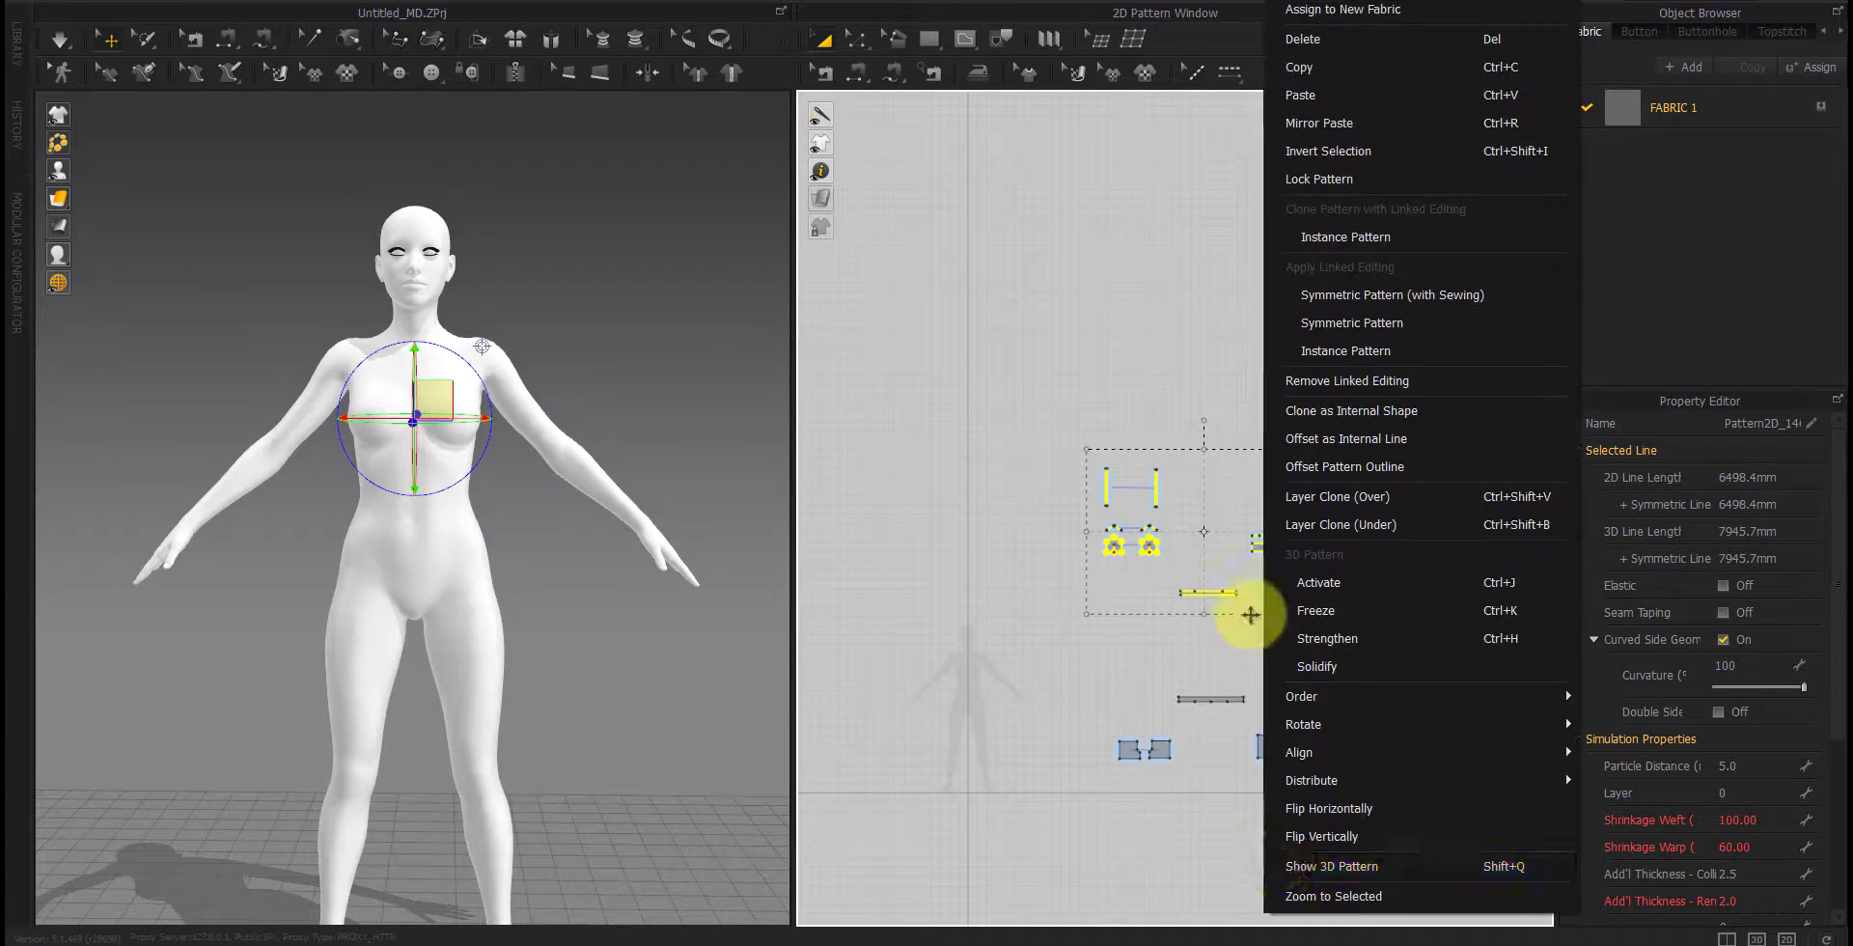
pyautogui.click(1273, 856)
pyautogui.rightClick(1258, 543)
pyautogui.click(1317, 579)
pyautogui.click(1340, 722)
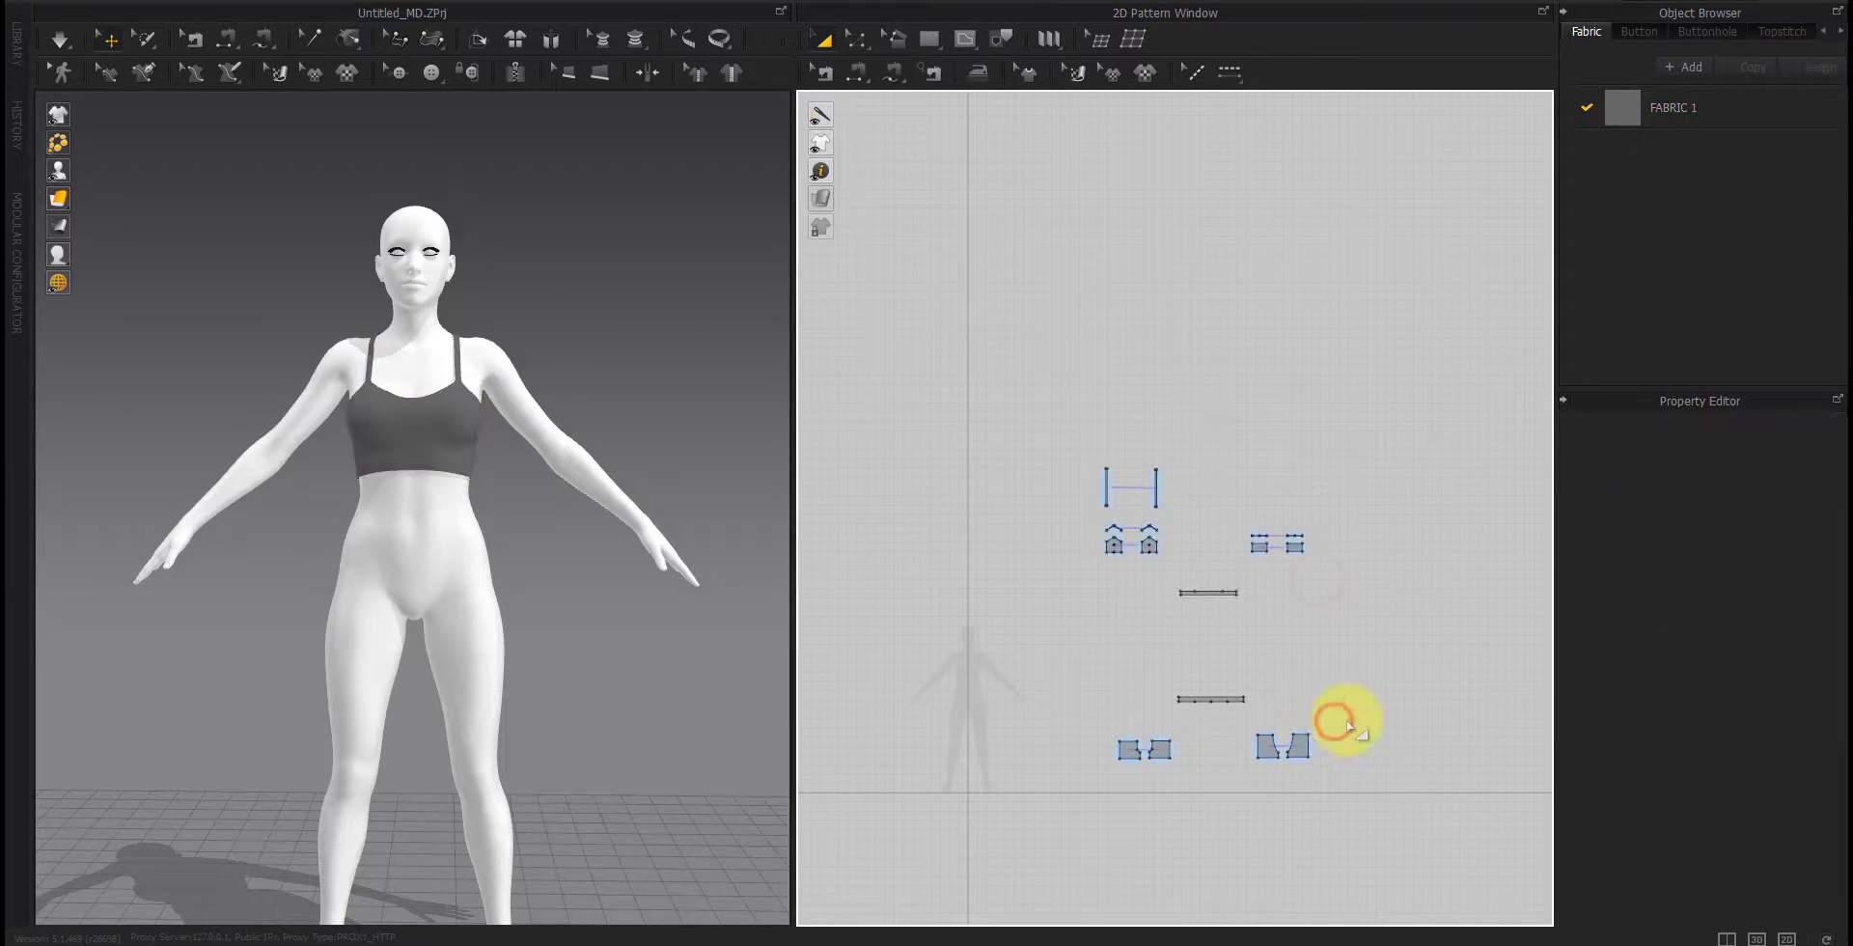
# Step: Show the waistband and all shorts pieces on the avatar again, activate them, and bring the full outfit into view
pyautogui.rightClick(1141, 753)
pyautogui.click(1158, 859)
pyautogui.rightClick(1131, 749)
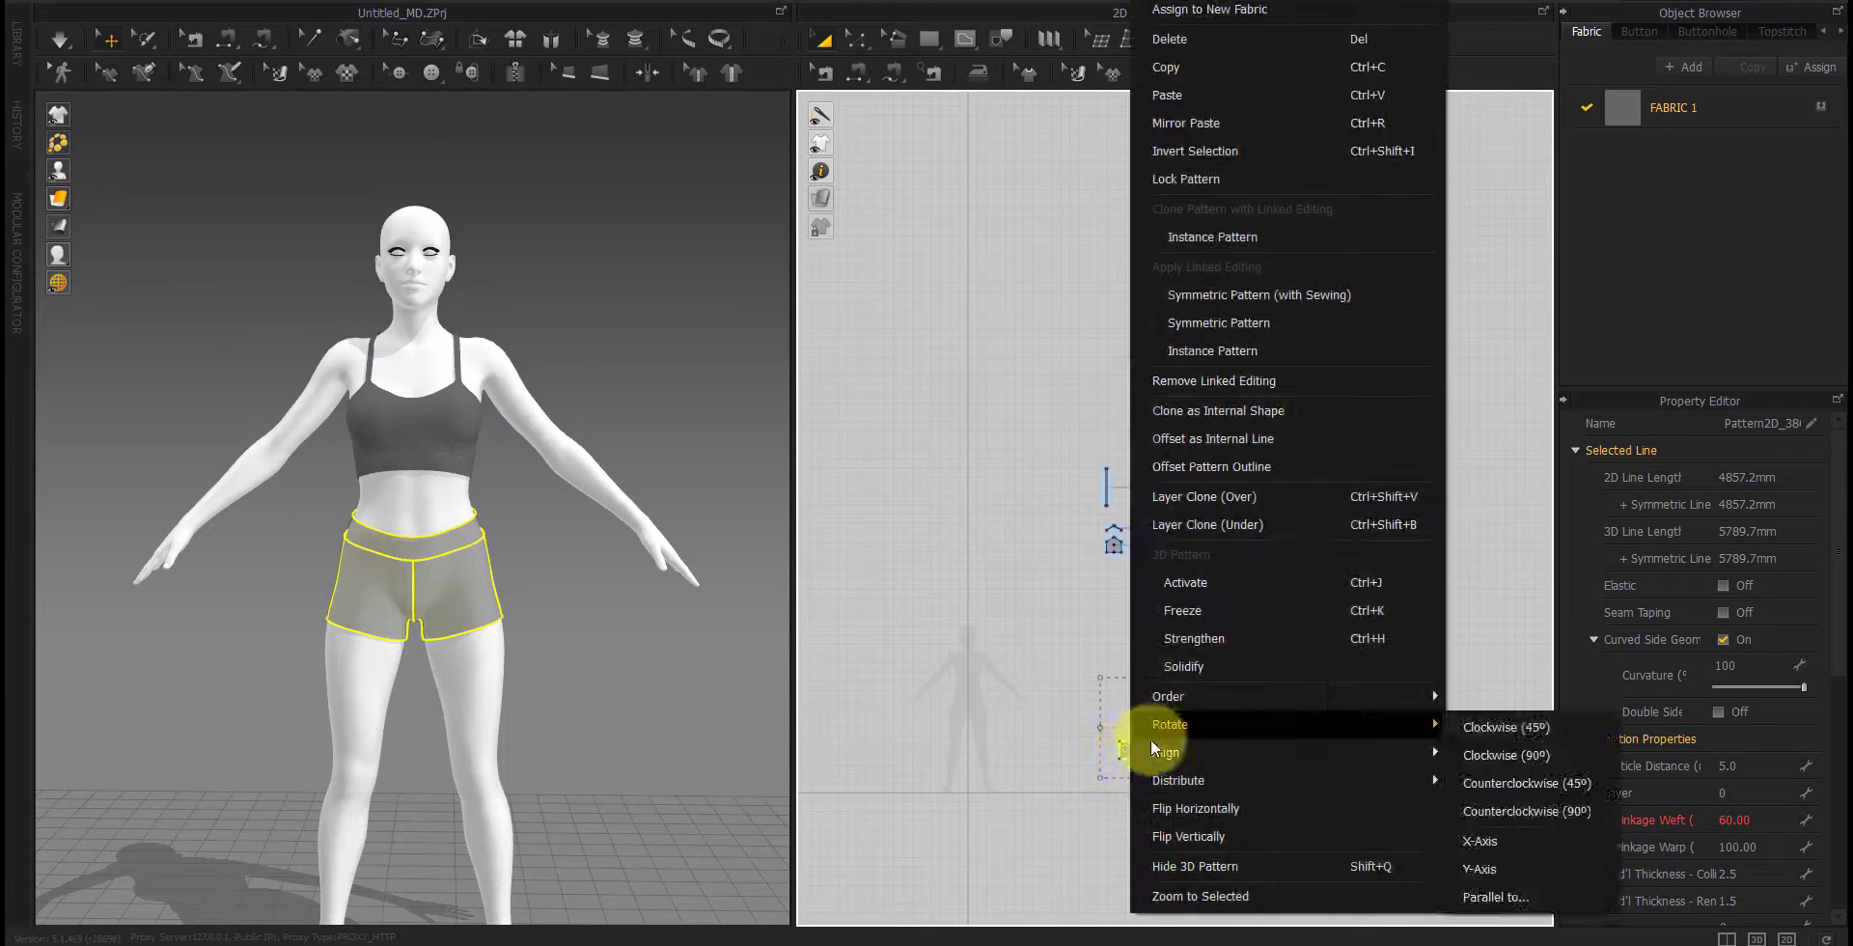
pyautogui.click(1186, 591)
pyautogui.click(1048, 664)
pyautogui.moveTo(612, 691); pyautogui.dragTo(345, 661, button='right')
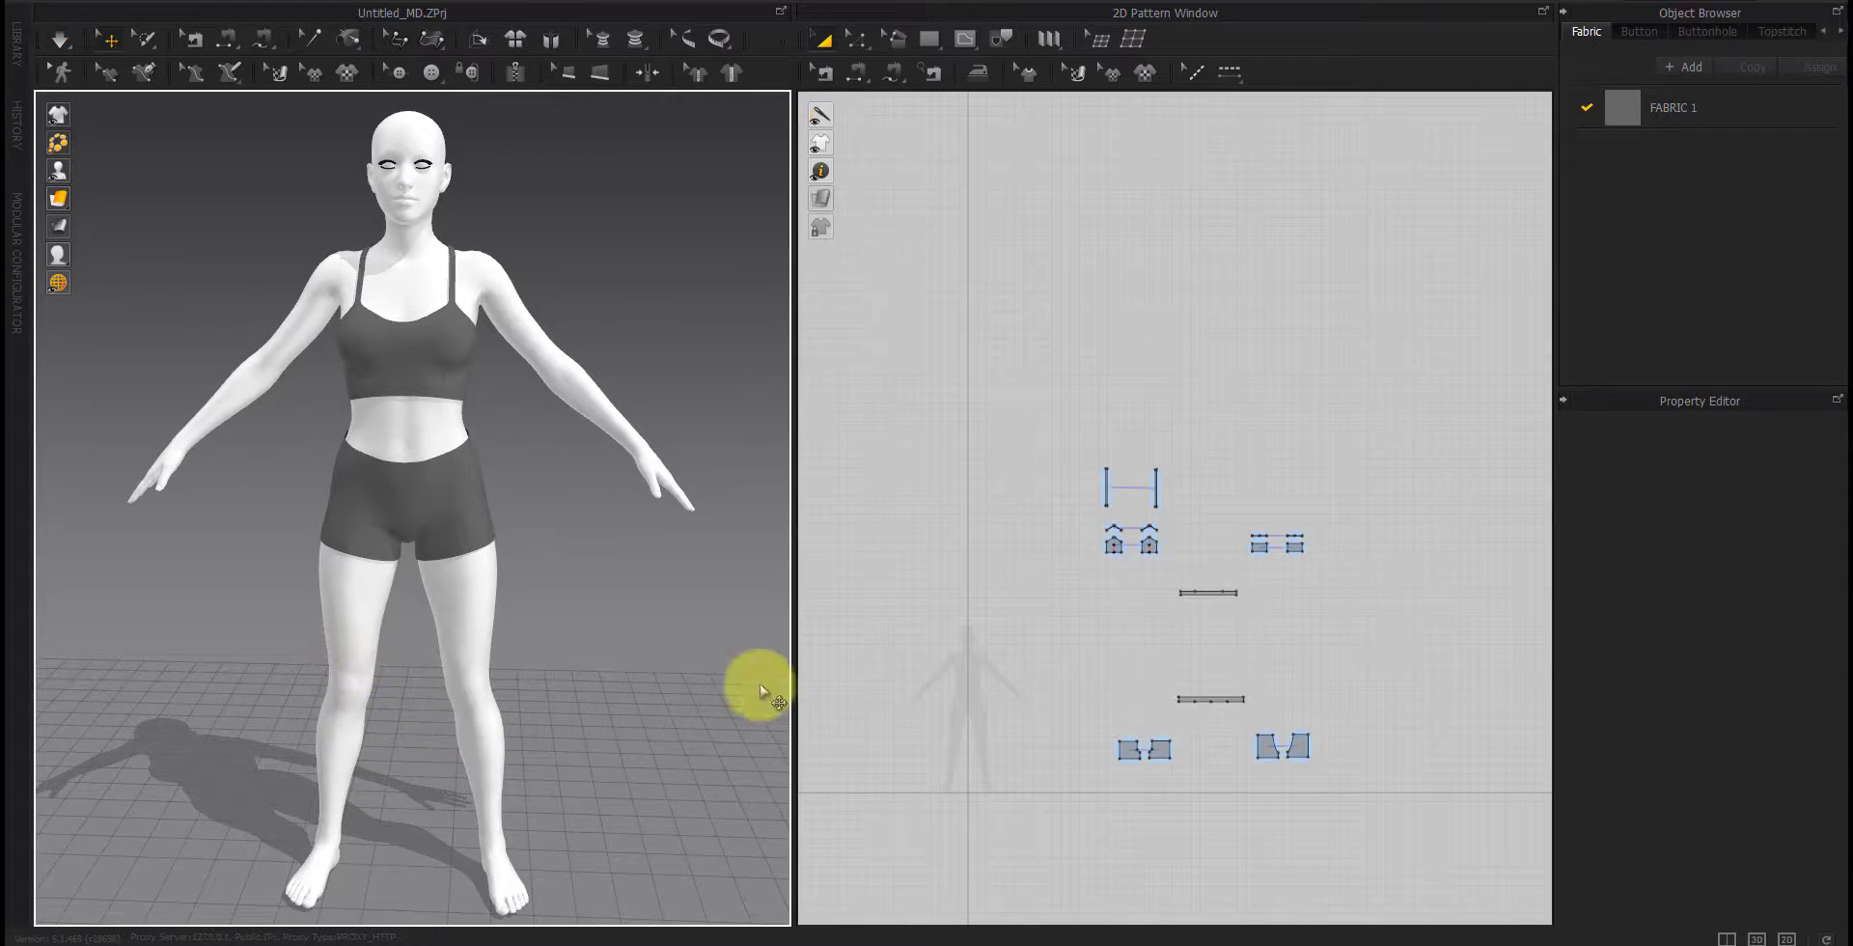
# Step: Inspect the simulation properties of the top's lower band and the shorts' waistband
pyautogui.moveTo(1365, 430); pyautogui.dragTo(1054, 807)
pyautogui.click(1318, 828)
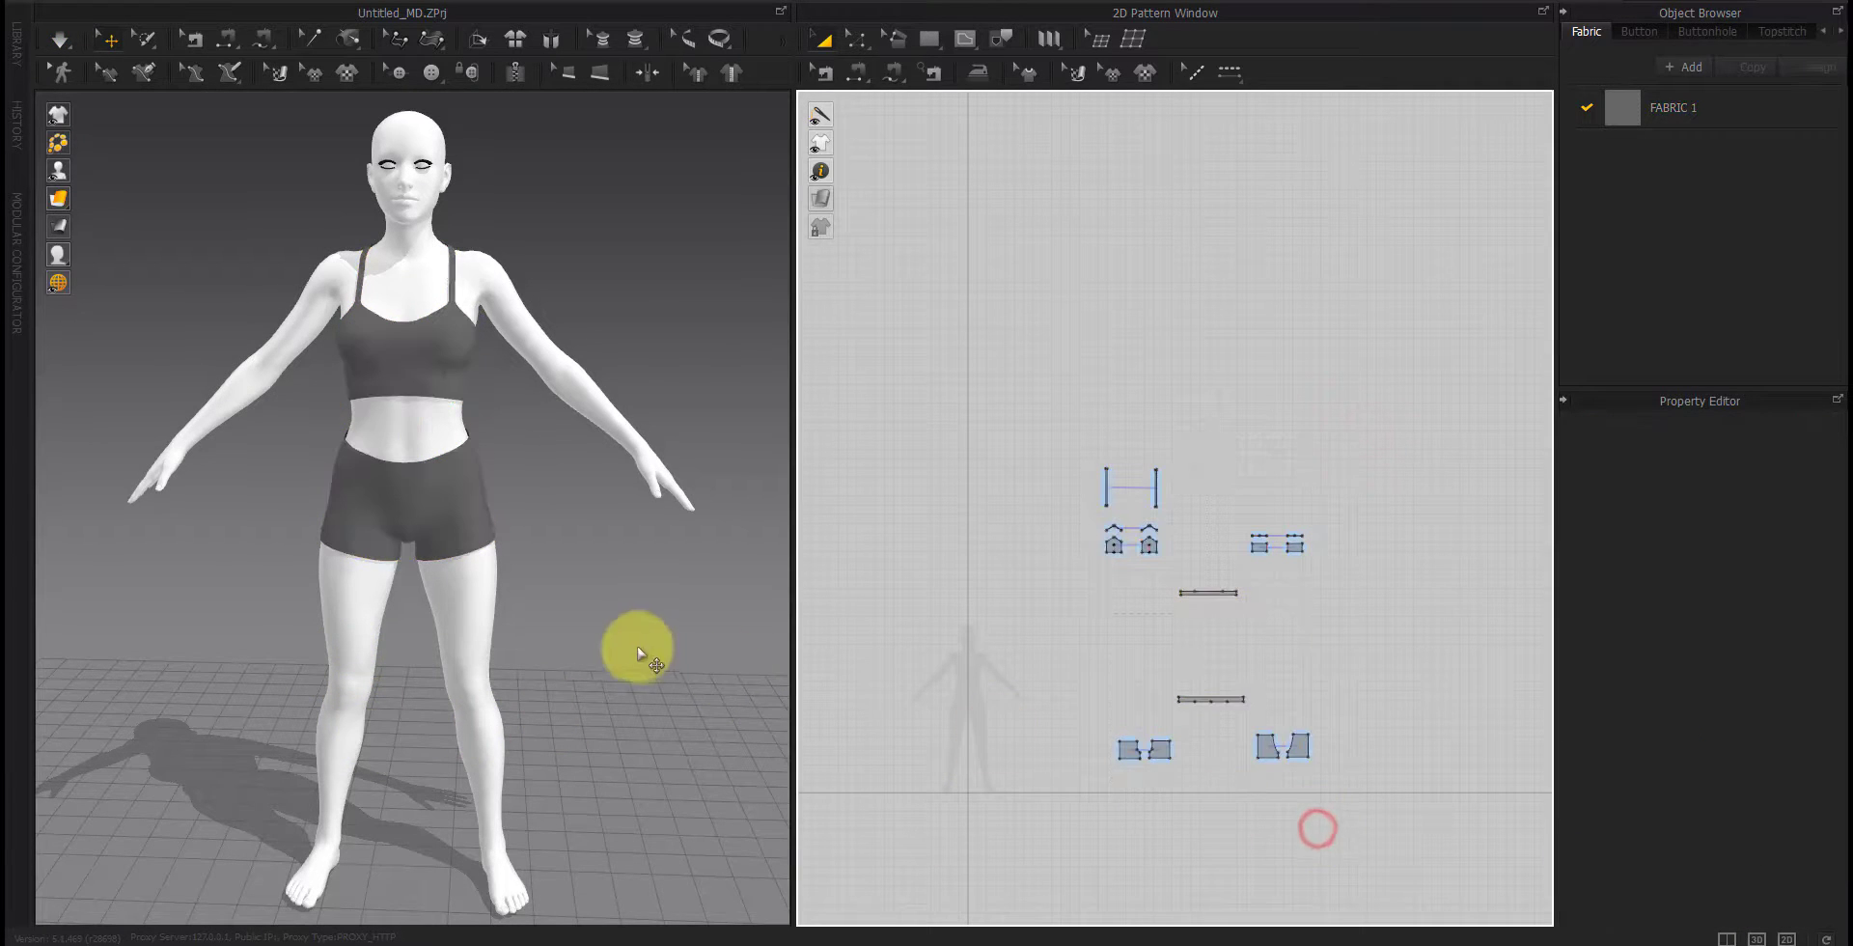
pyautogui.click(1227, 591)
pyautogui.click(1327, 661)
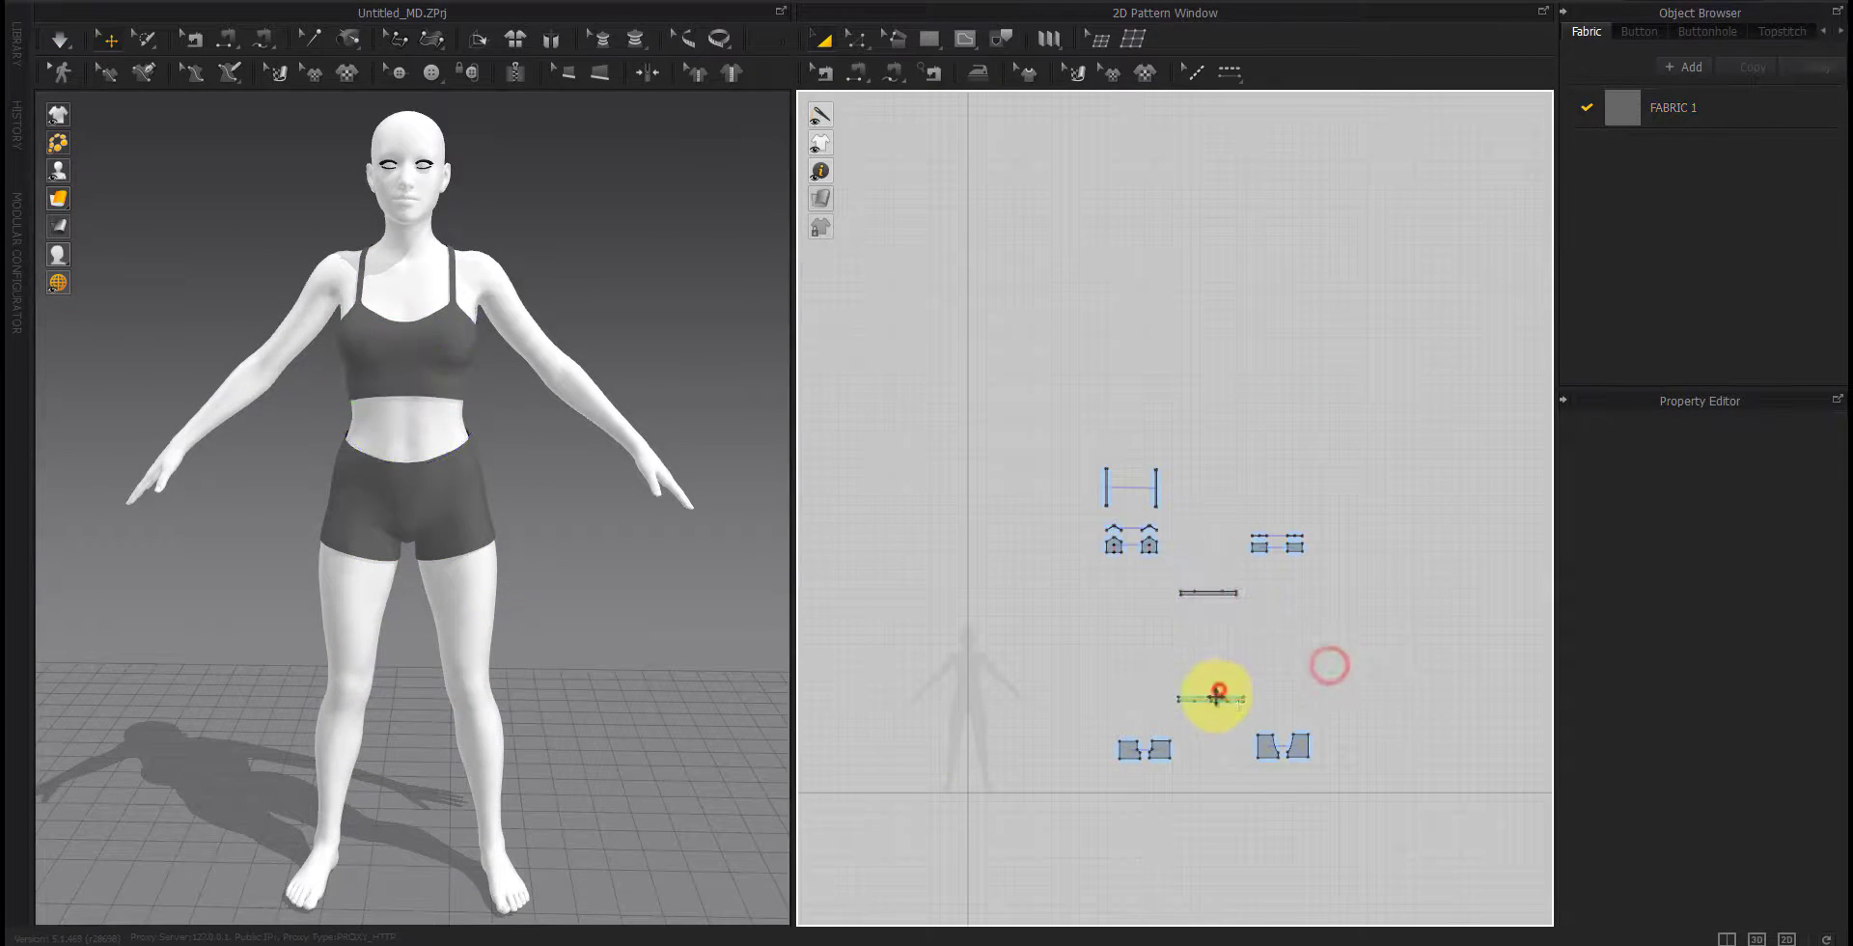
pyautogui.click(1211, 697)
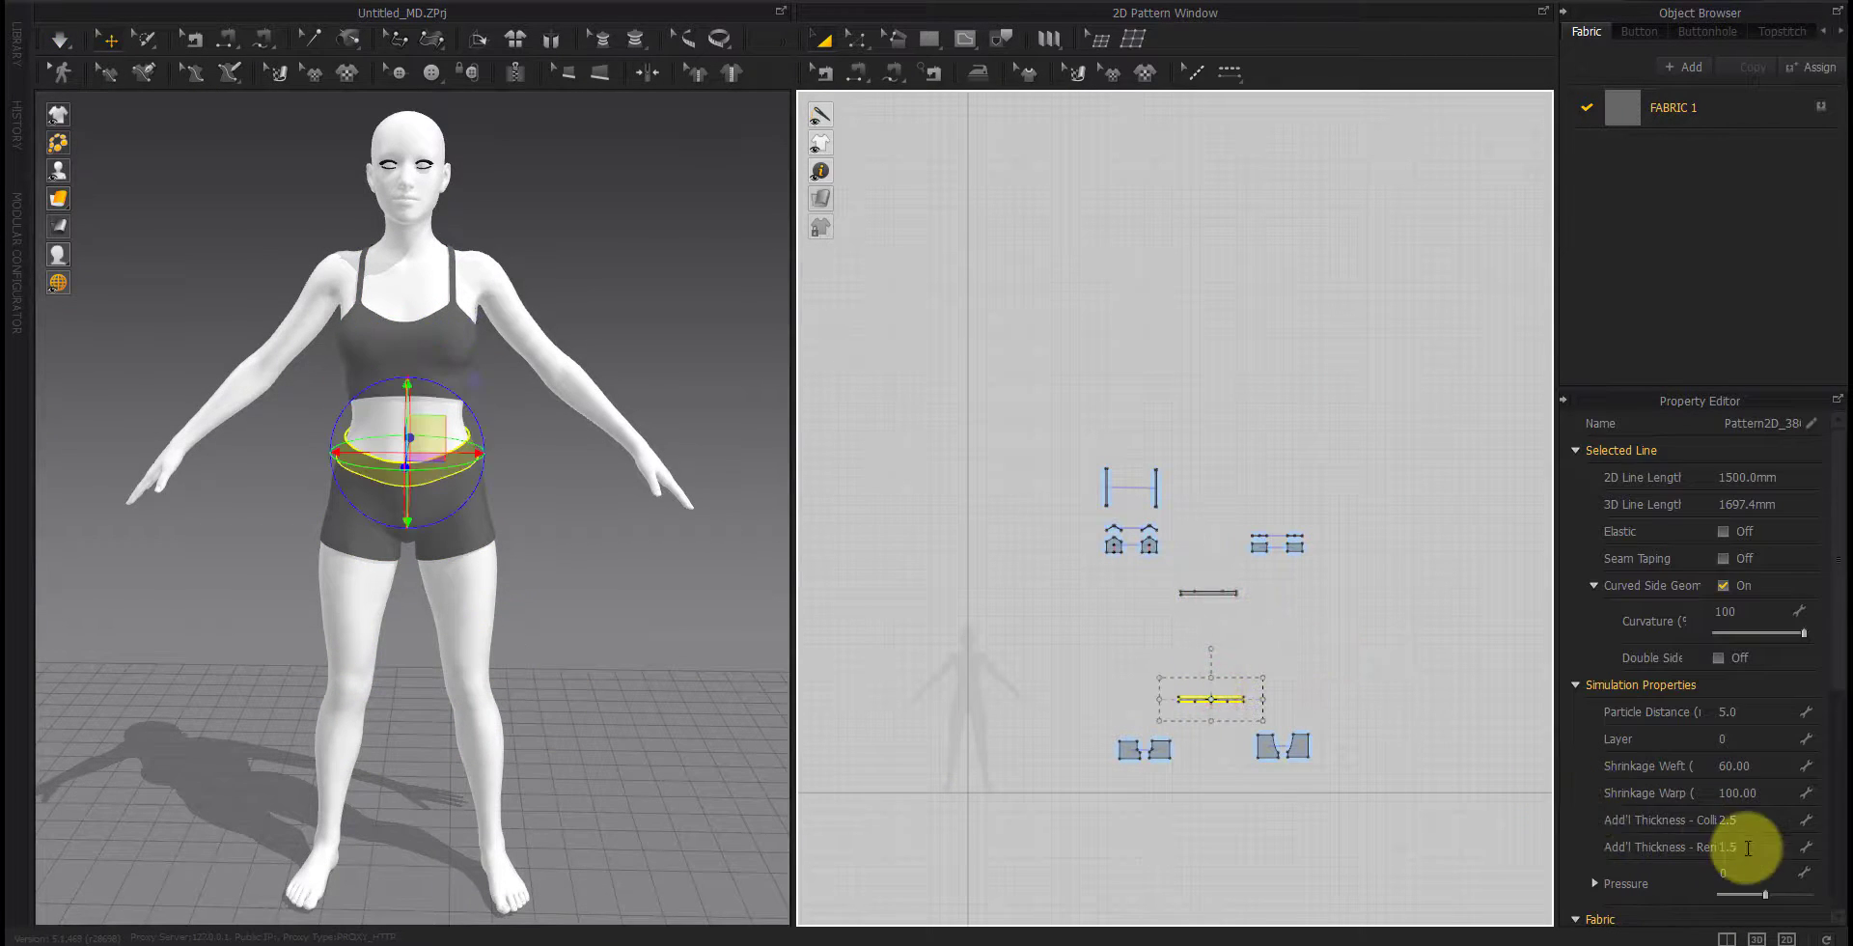
pyautogui.click(1364, 668)
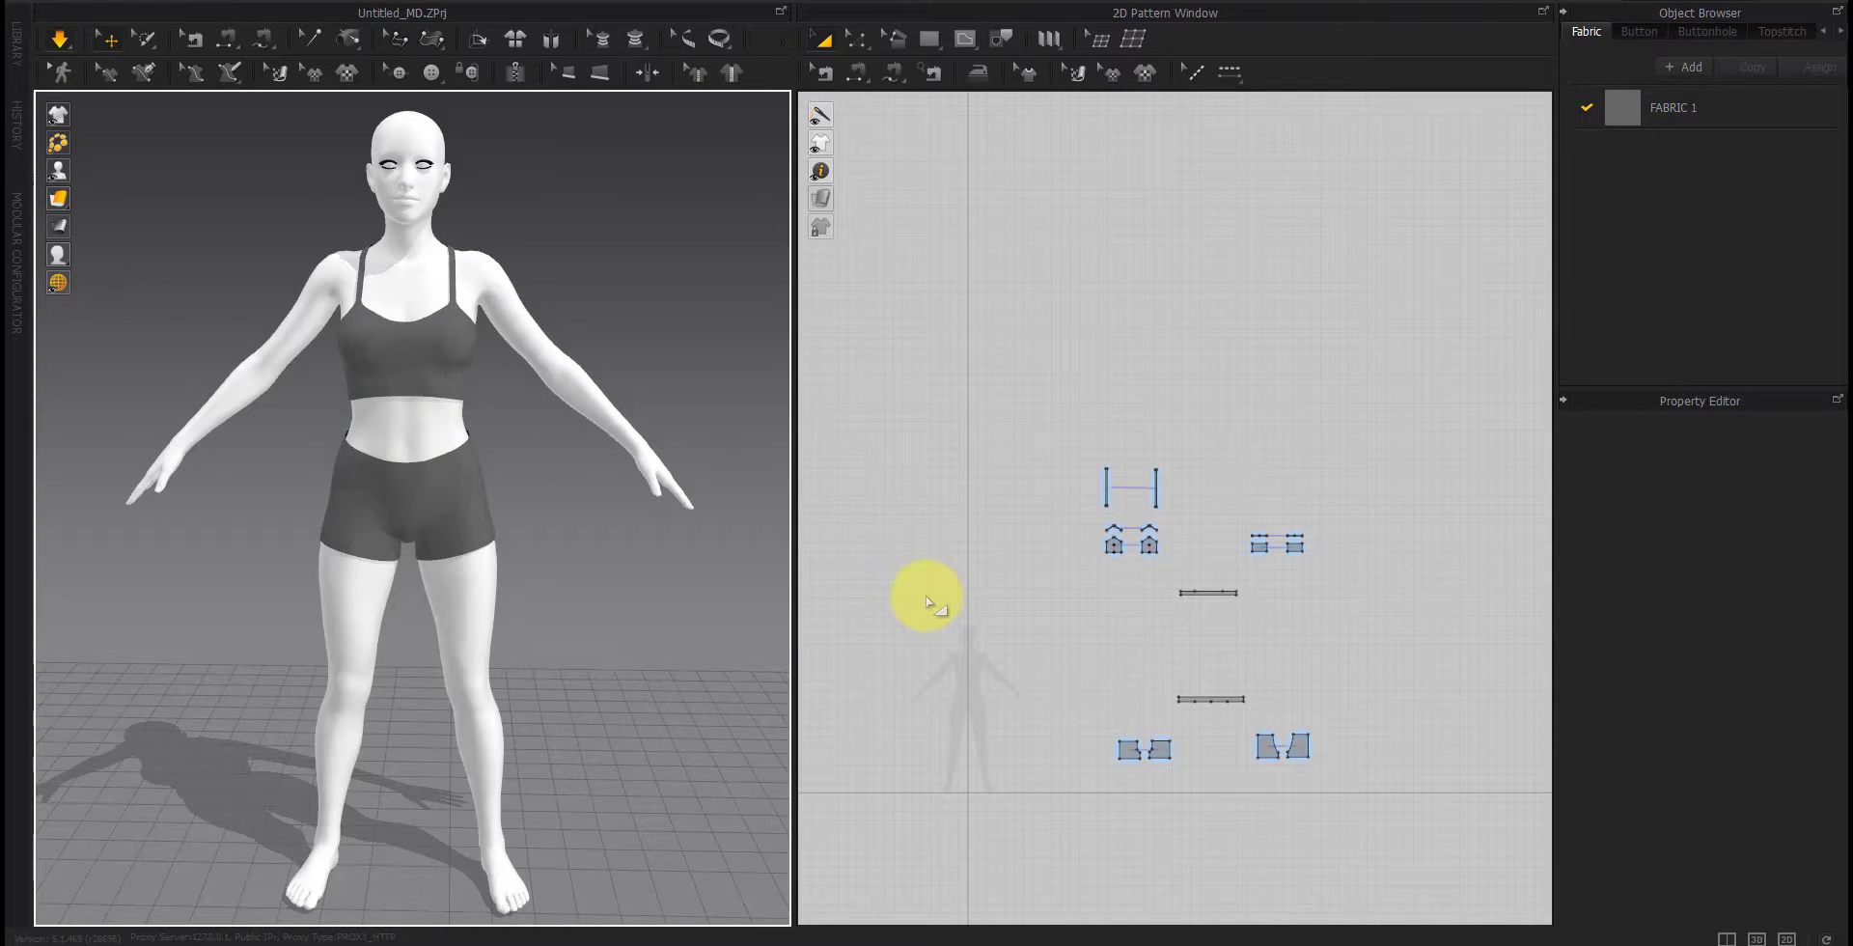